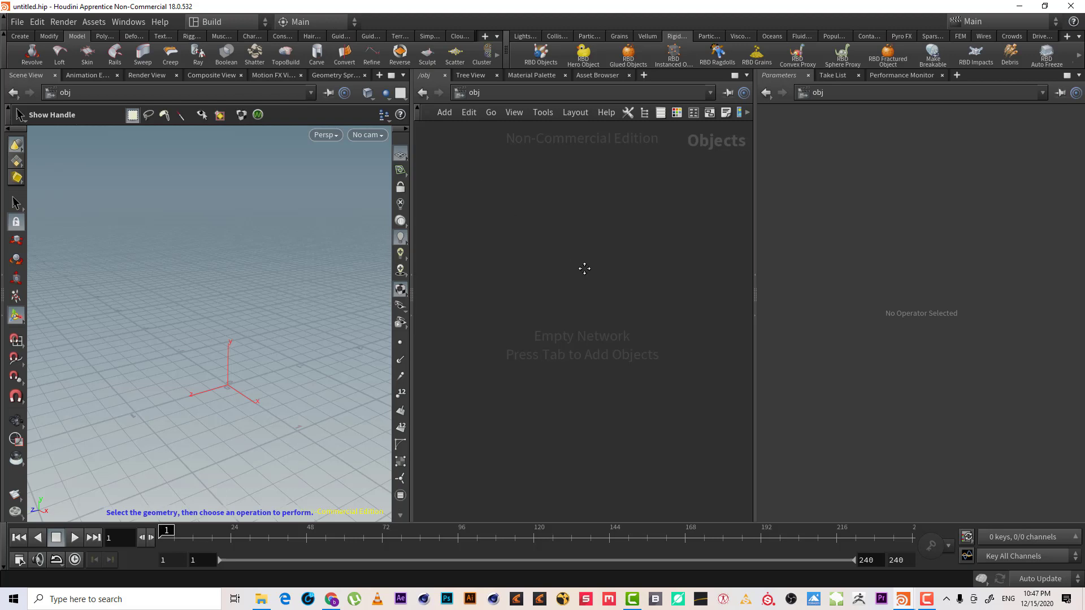
# Add a Test Geometry: Rubber Toy node to the network.
pyautogui.press('Tab')
pyautogui.write('test')
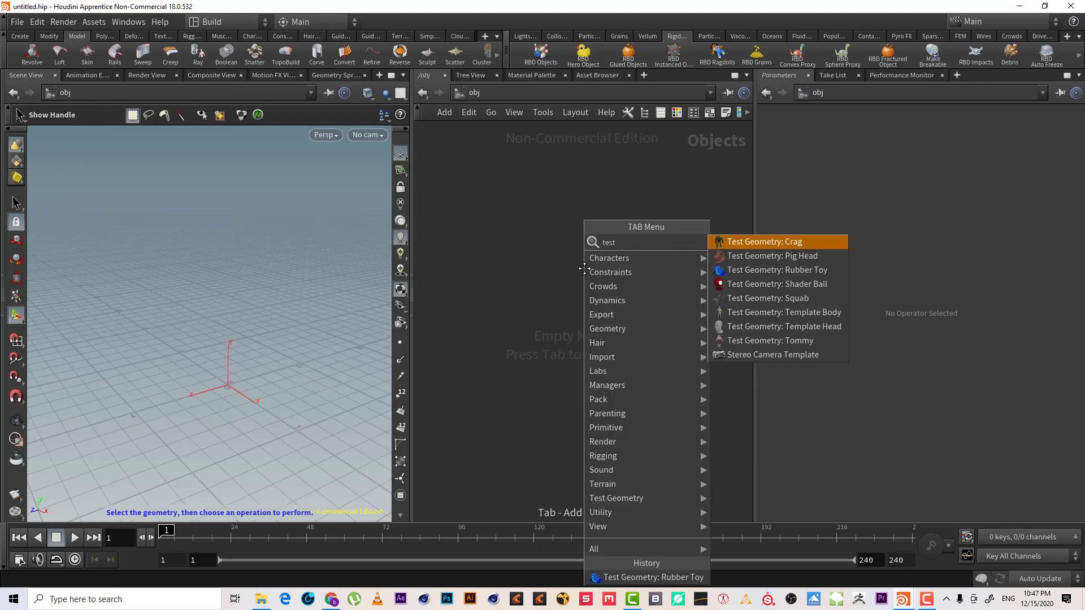
pyautogui.press('Down')
pyautogui.press('Down')
pyautogui.press('Return')
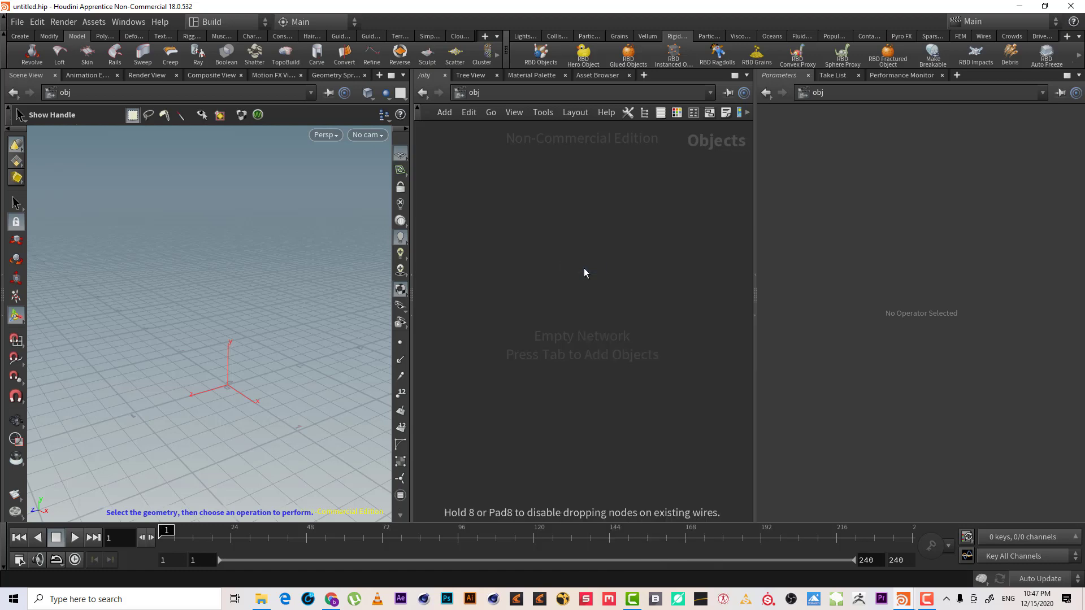
pyautogui.click(588, 270)
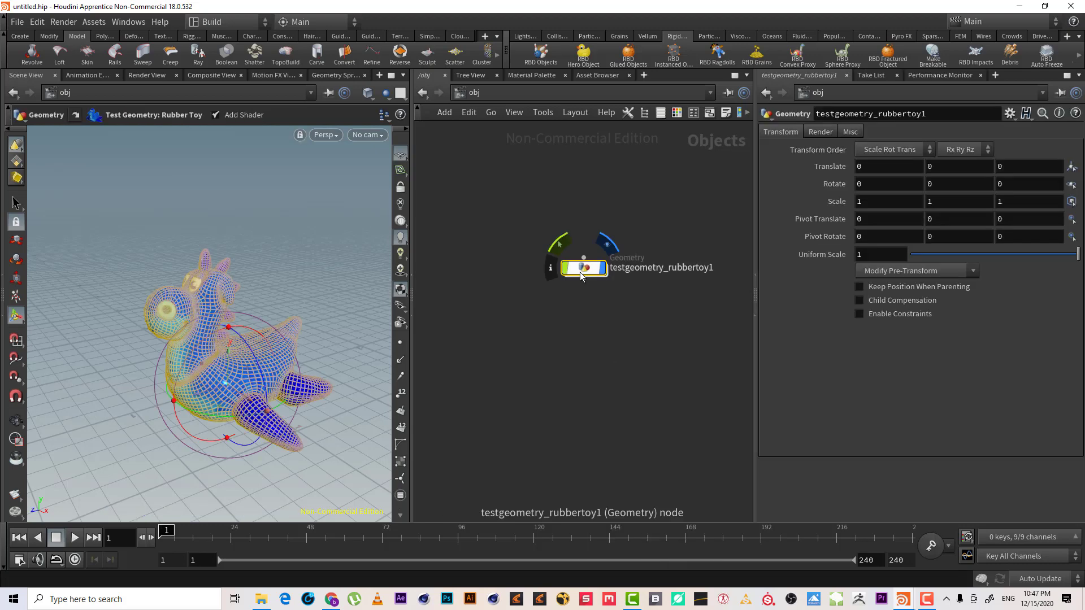
# Set the rubber toy's Translate Y to 1 and orbit the viewport around it.
pyautogui.doubleClick(583, 268)
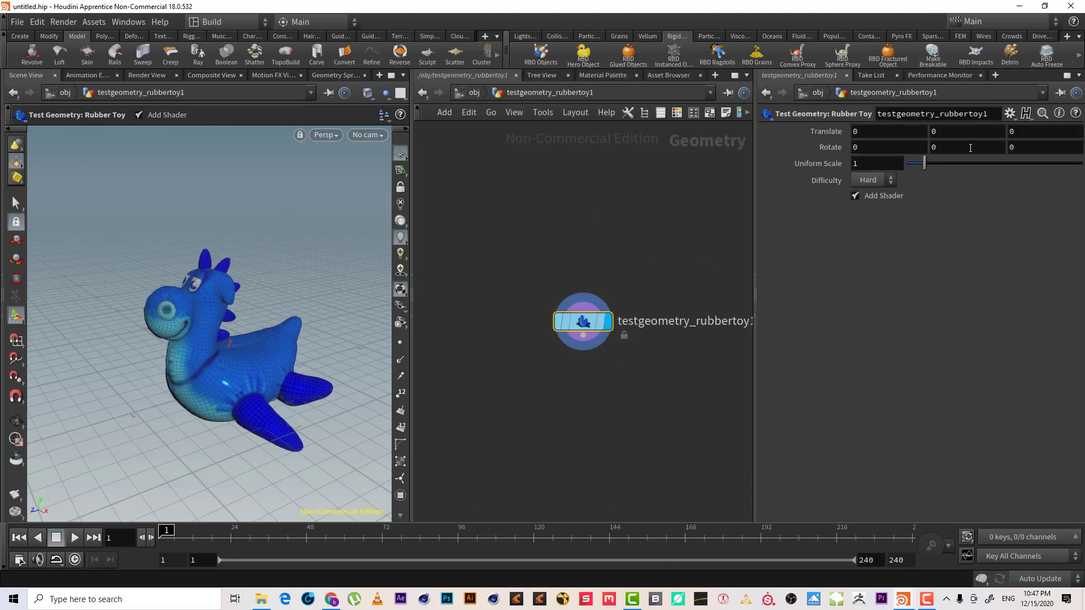
pyautogui.click(964, 131)
pyautogui.write('1')
pyautogui.press('Return')
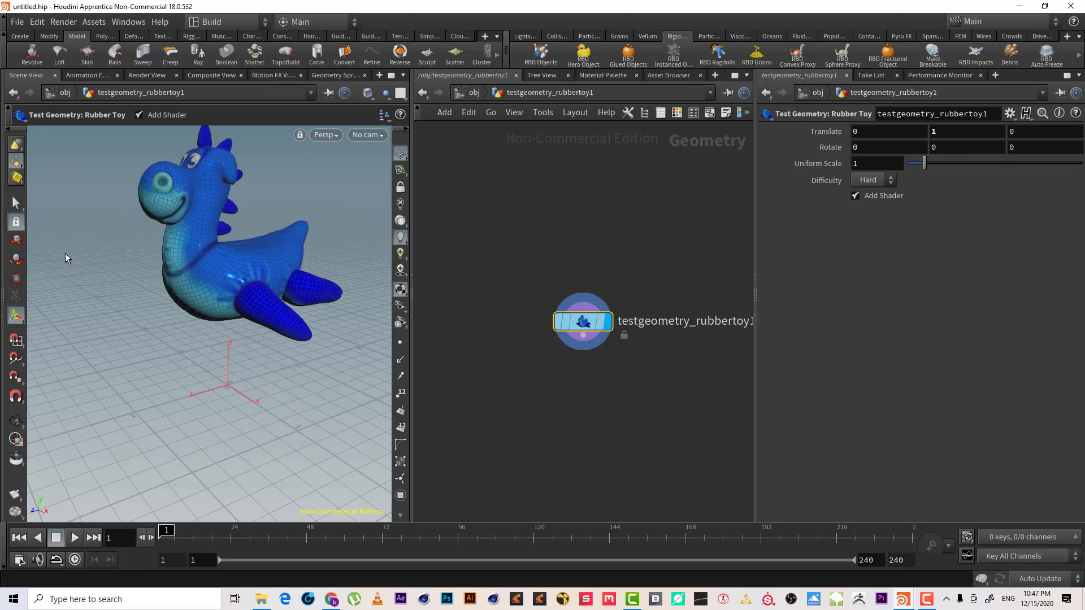
pyautogui.scroll(-5, 215, 279)
pyautogui.keyDown('alt'); pyautogui.moveTo(217, 282); pyautogui.dragTo(252, 304); pyautogui.keyUp('alt')
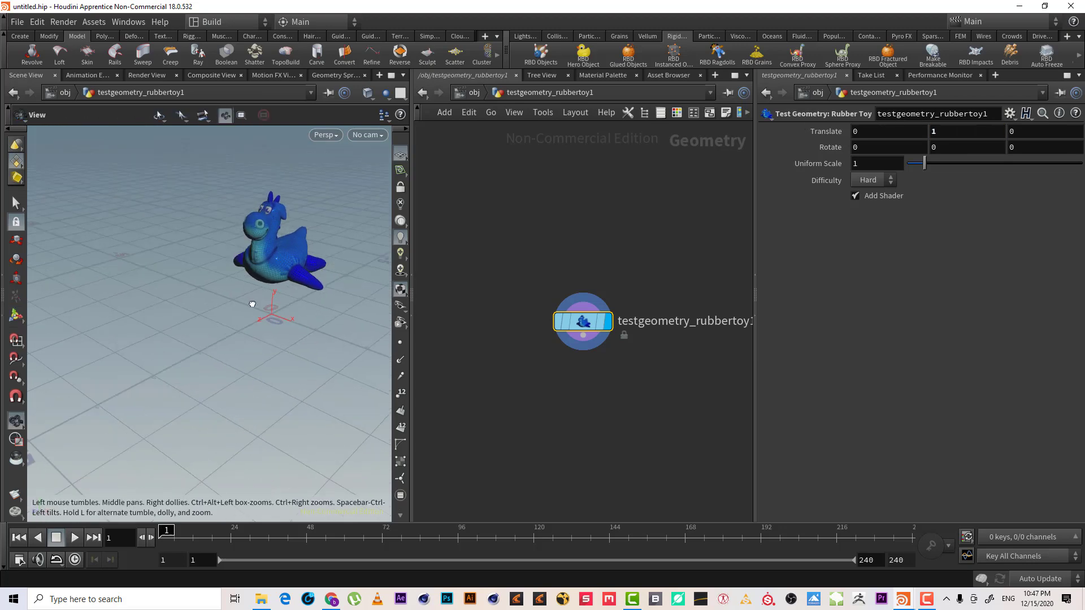
pyautogui.keyDown('alt'); pyautogui.moveTo(257, 286); pyautogui.dragTo(188, 289, button='middle'); pyautogui.keyUp('alt')
pyautogui.keyDown('alt'); pyautogui.moveTo(187, 289); pyautogui.dragTo(221, 282, button='right'); pyautogui.keyUp('alt')
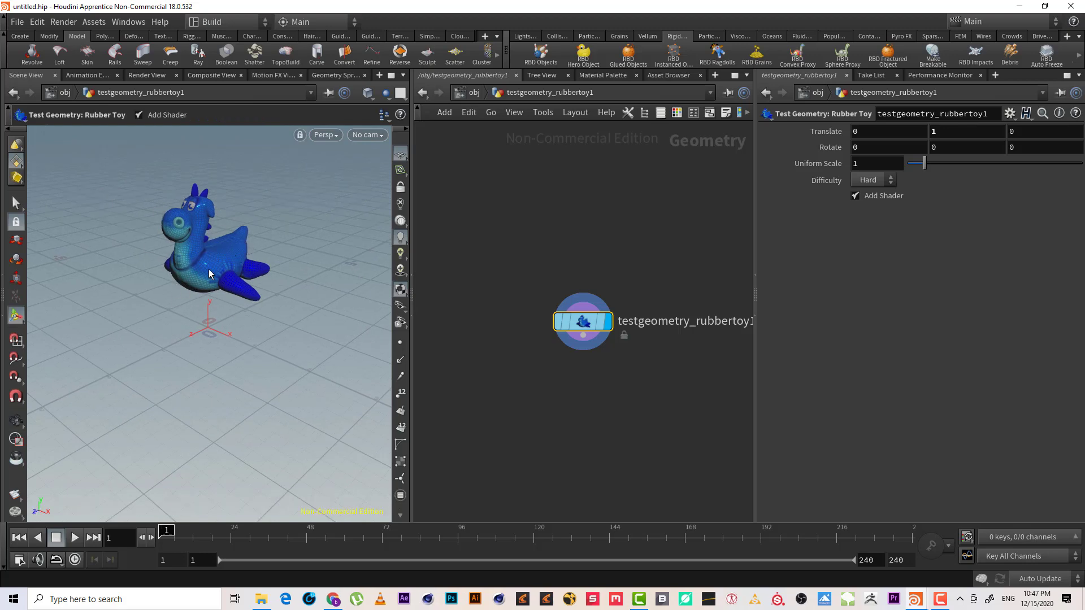
pyautogui.press('Tab')
pyautogui.press('Escape')
# Apply the Shatter tool to the rubber toy and turn off its Add Shader option.
pyautogui.press('Tab')
pyautogui.write('sha')
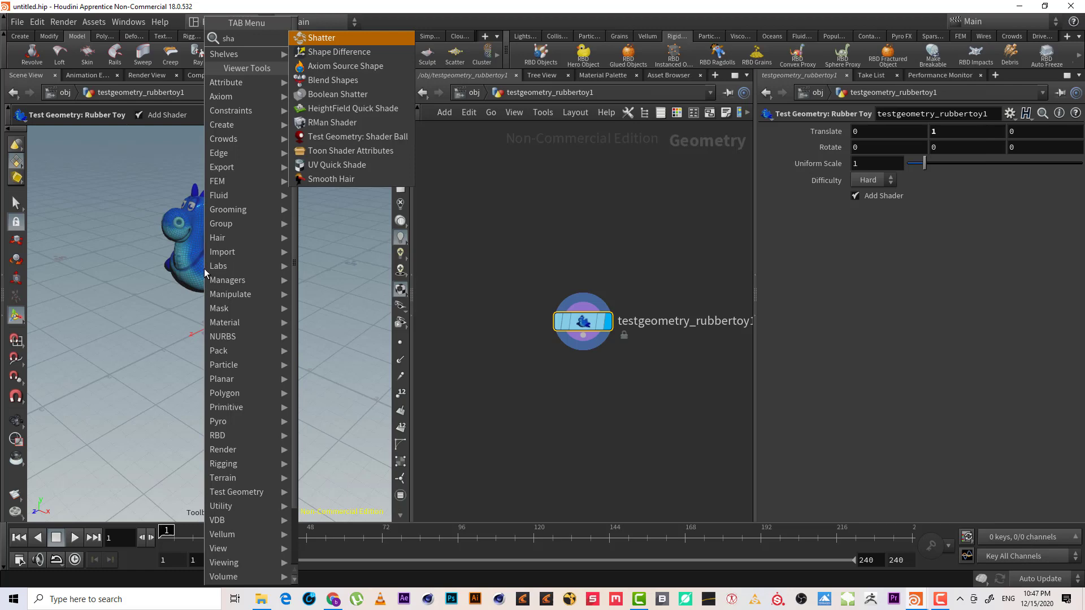
pyautogui.press('Return')
pyautogui.press('Return')
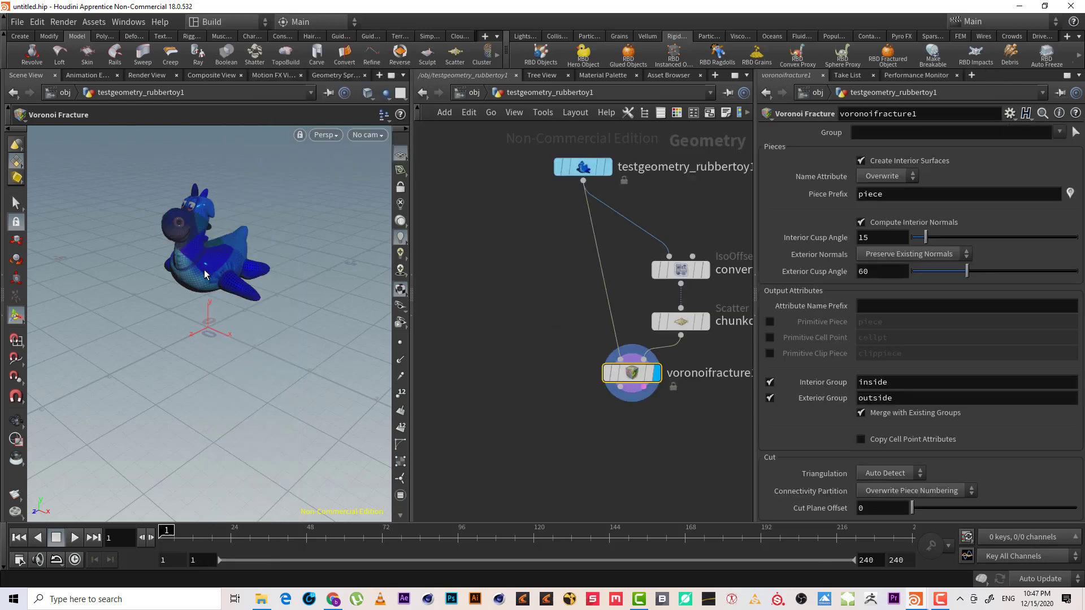
pyautogui.moveTo(631, 373); pyautogui.dragTo(611, 373)
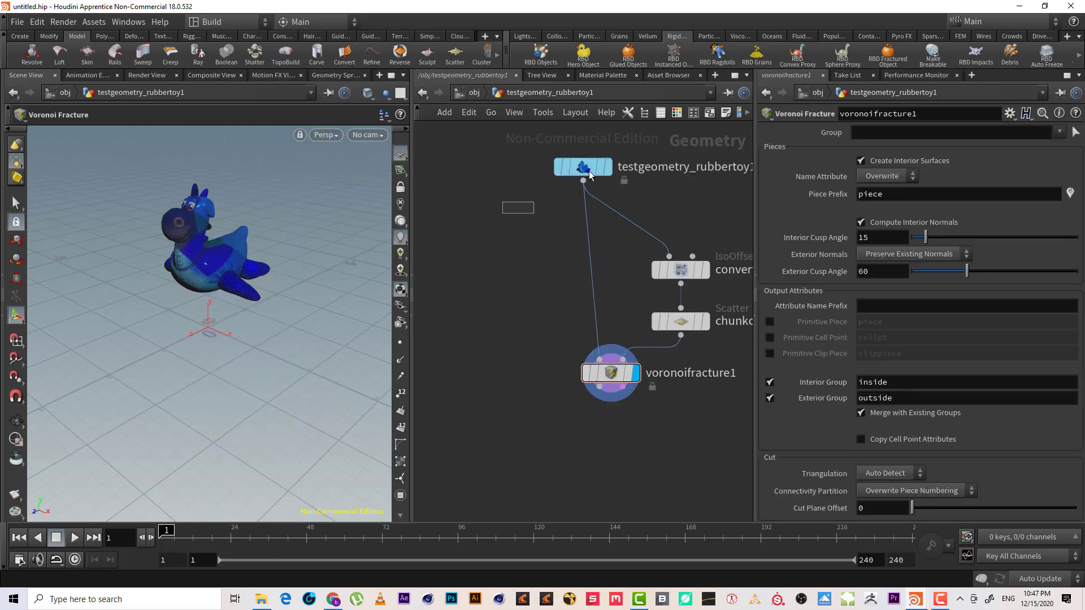
pyautogui.click(582, 166)
pyautogui.click(855, 196)
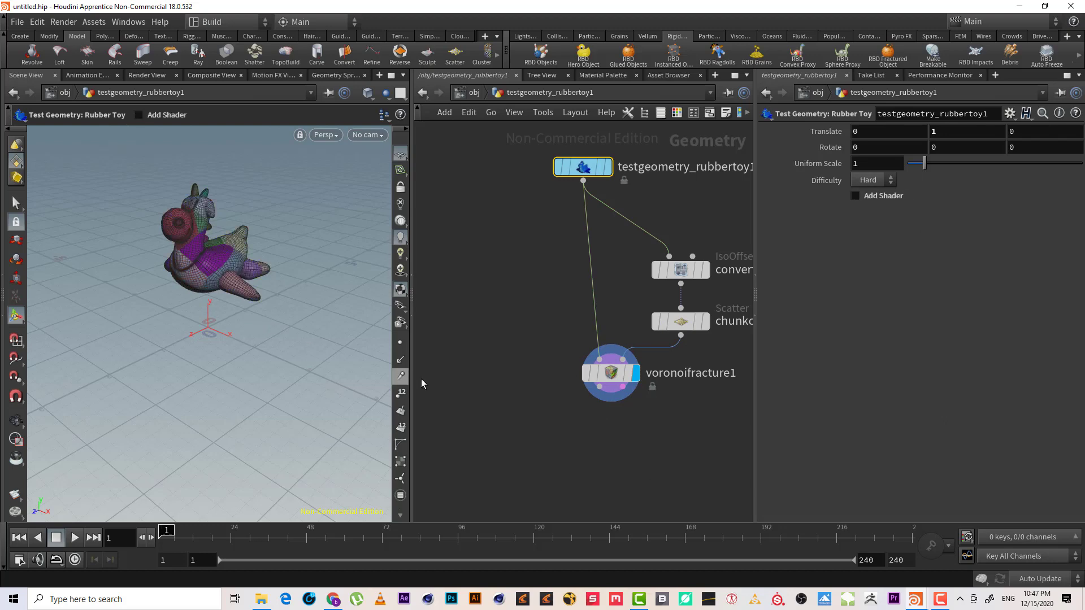
# Set the chunkcenters Force Total Count to 50, then return to /obj.
pyautogui.click(614, 390)
pyautogui.click(681, 321)
pyautogui.moveTo(231, 266); pyautogui.dragTo(242, 262)
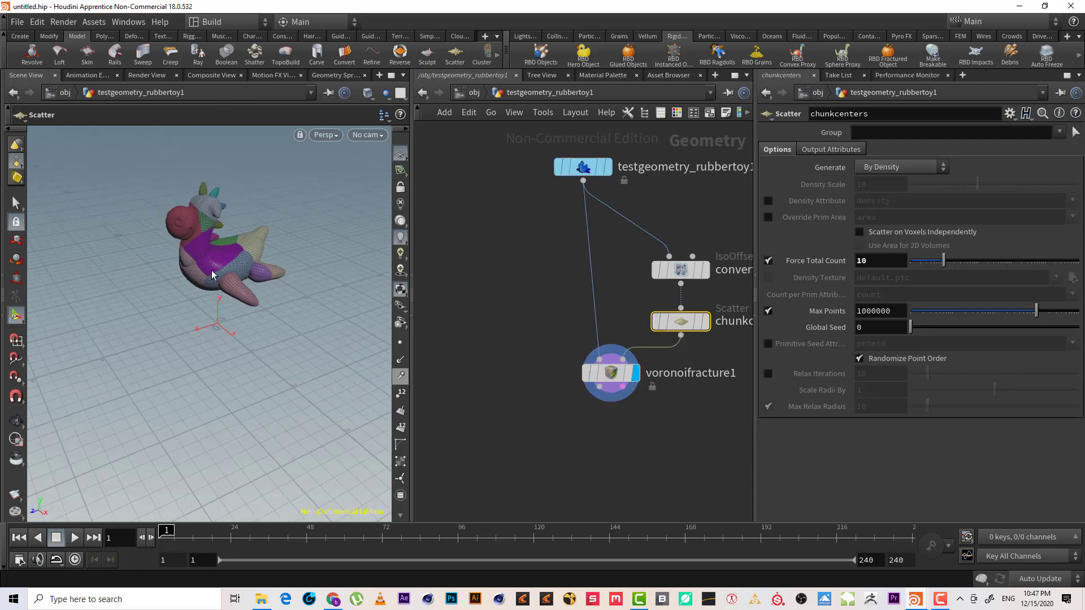
pyautogui.moveTo(873, 260); pyautogui.dragTo(777, 263)
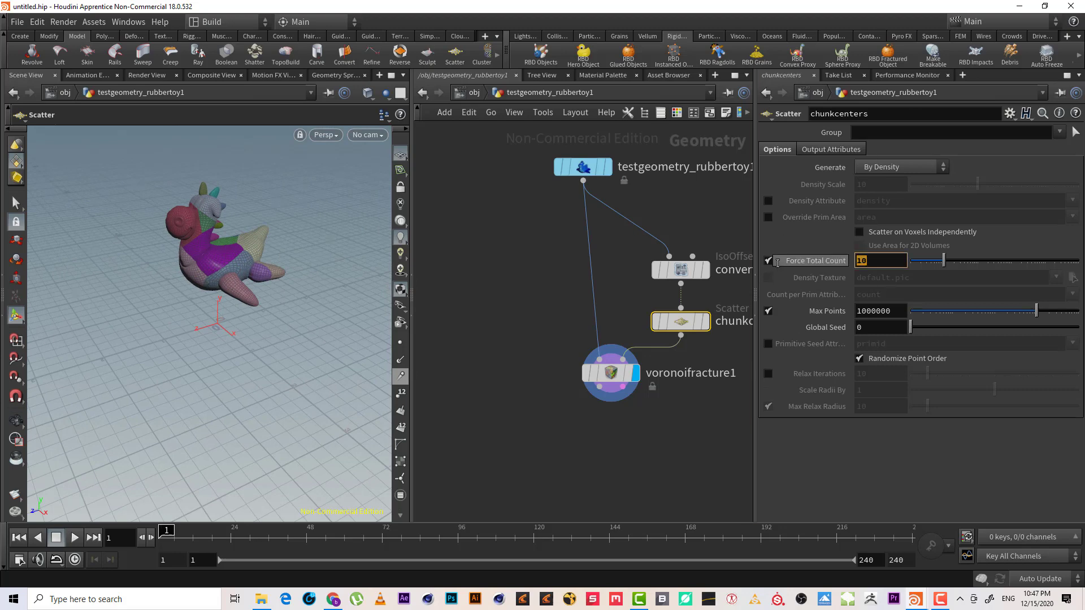
pyautogui.write('50')
pyautogui.press('Return')
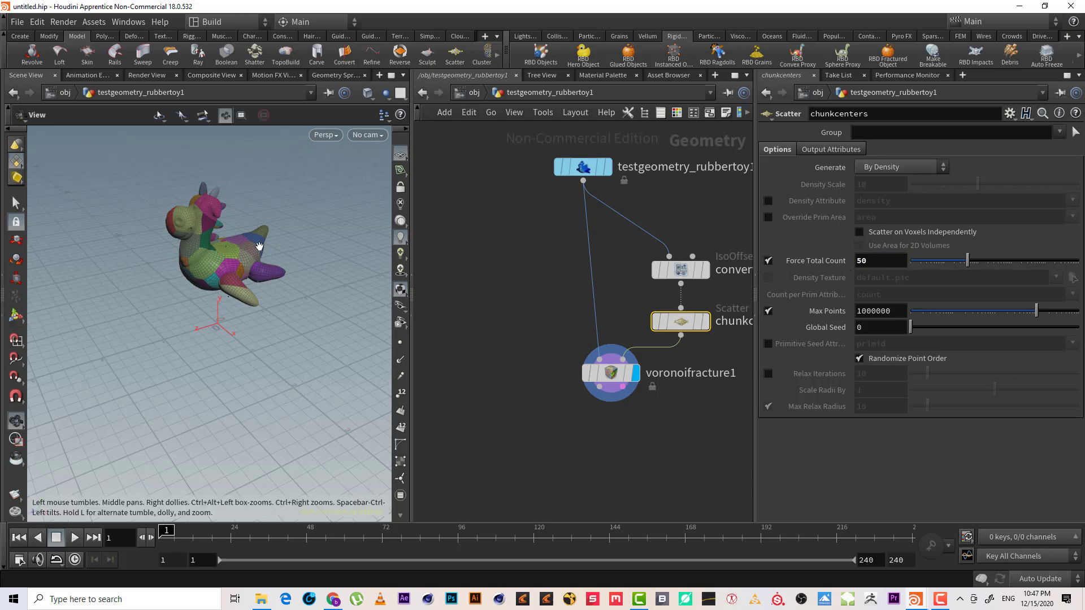
pyautogui.moveTo(226, 248)
pyautogui.mouseDown()
pyautogui.moveTo(204, 243)
pyautogui.moveTo(215, 245)
pyautogui.mouseUp()
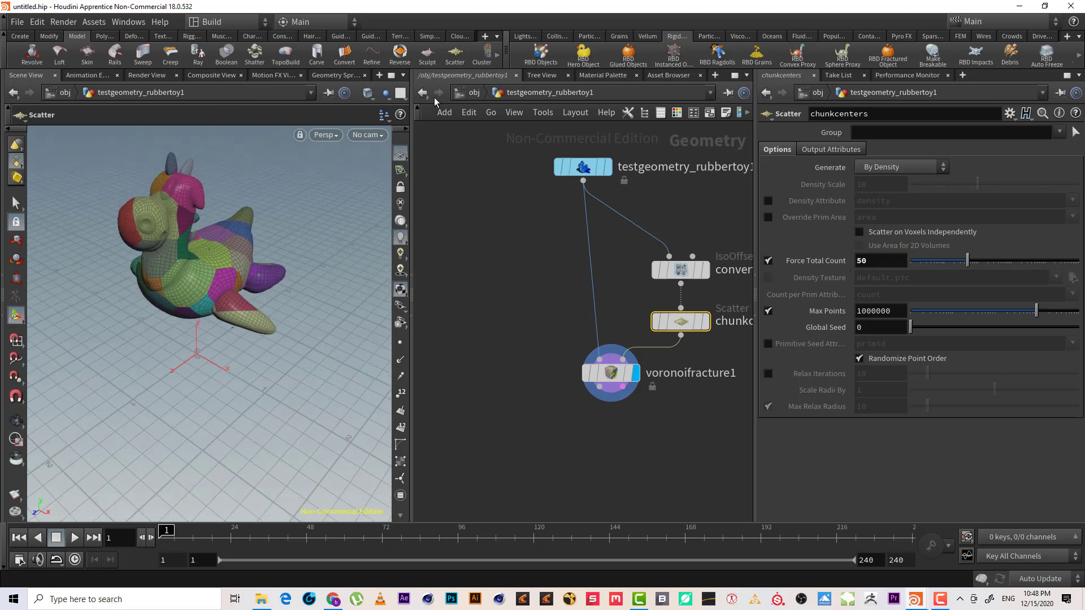
pyautogui.keyDown('alt'); pyautogui.moveTo(197, 223); pyautogui.dragTo(191, 264, button='right'); pyautogui.keyUp('alt')
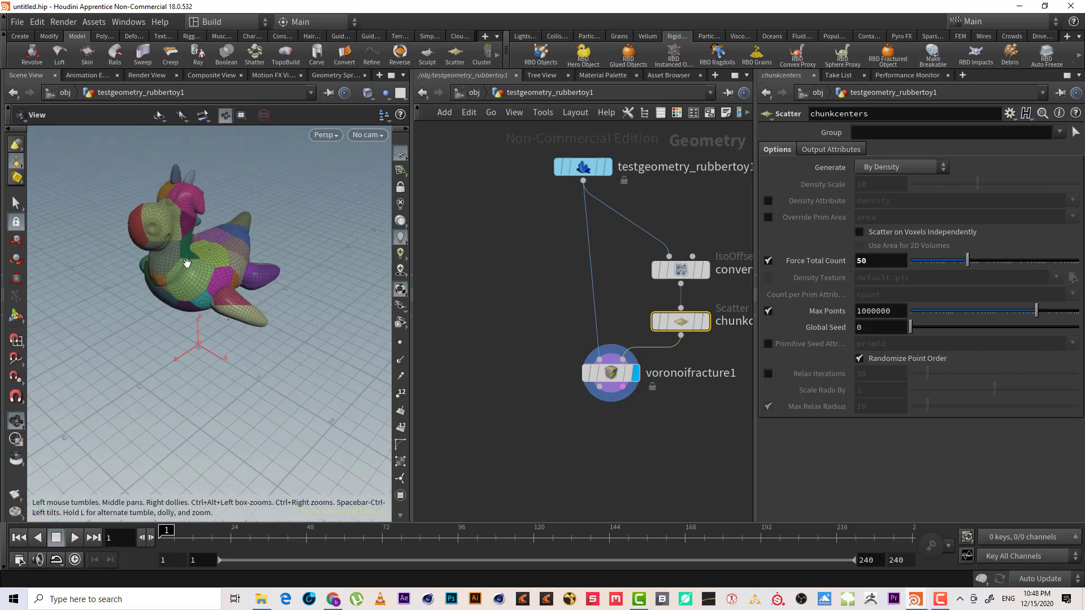
pyautogui.click(474, 93)
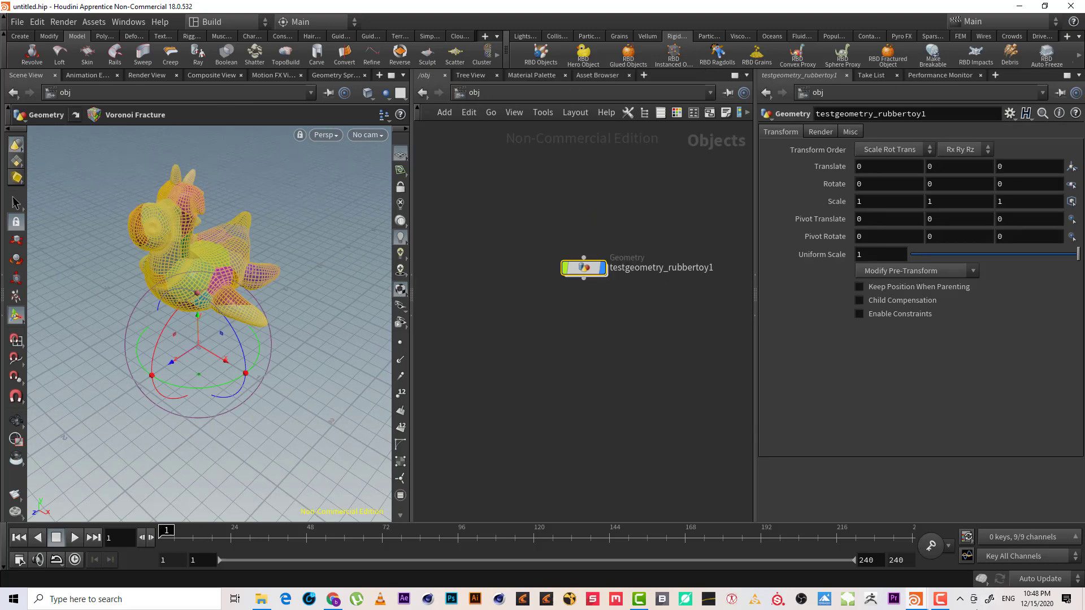
pyautogui.click(225, 284)
pyautogui.keyDown('alt'); pyautogui.moveTo(194, 256); pyautogui.dragTo(208, 275); pyautogui.keyUp('alt')
pyautogui.press('r')
pyautogui.press('space')
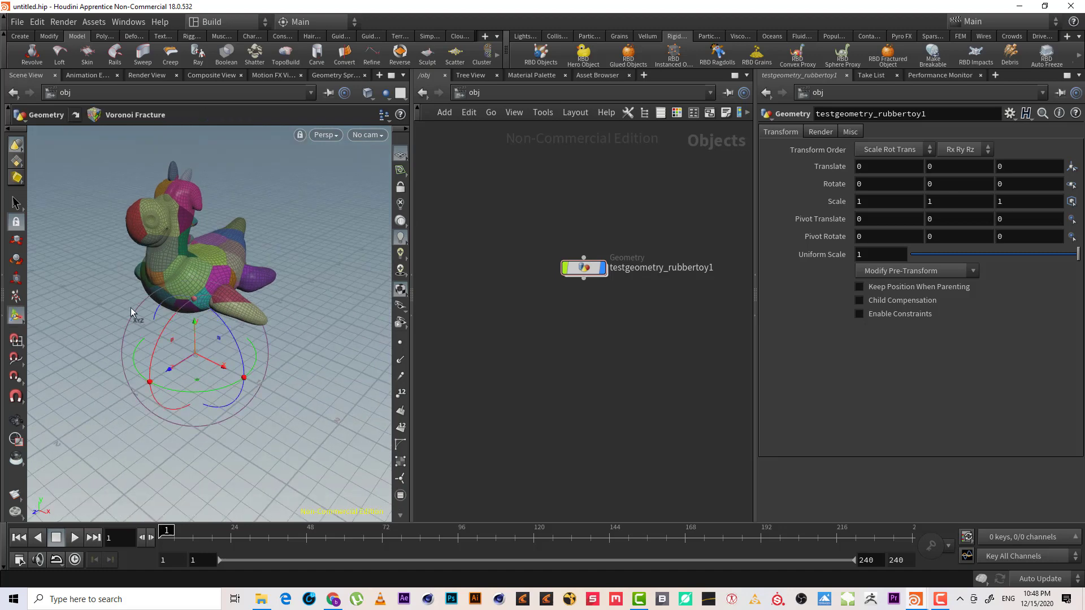
pyautogui.press('space')
pyautogui.moveTo(130, 308); pyautogui.dragTo(191, 332)
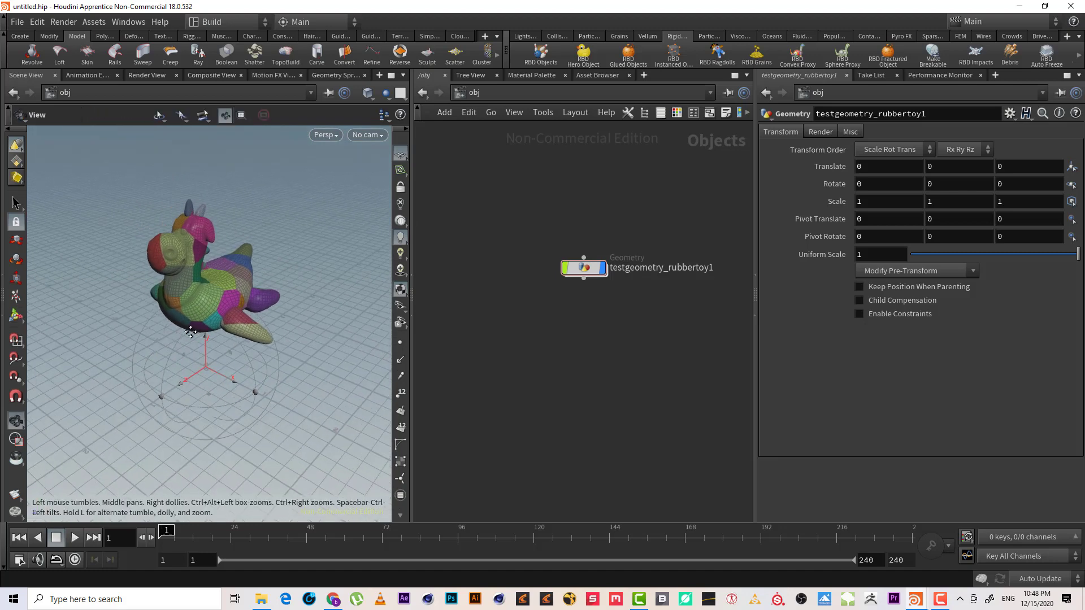
pyautogui.press('space')
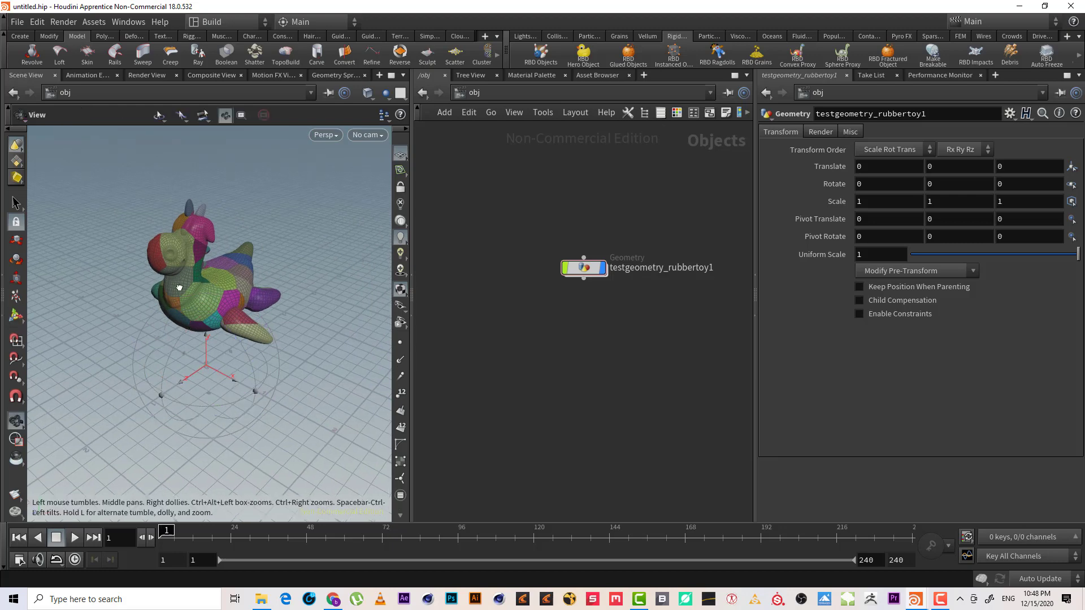
pyautogui.moveTo(179, 288); pyautogui.dragTo(175, 290)
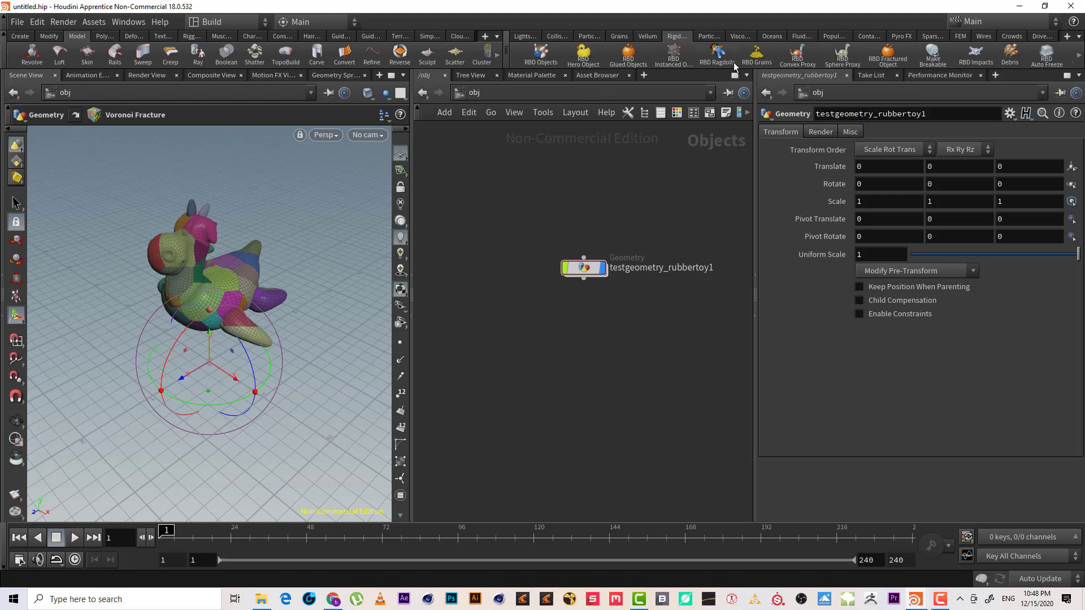
# Make the fractured toy an RBD Fractured Object by selecting it and confirming.
pyautogui.click(888, 55)
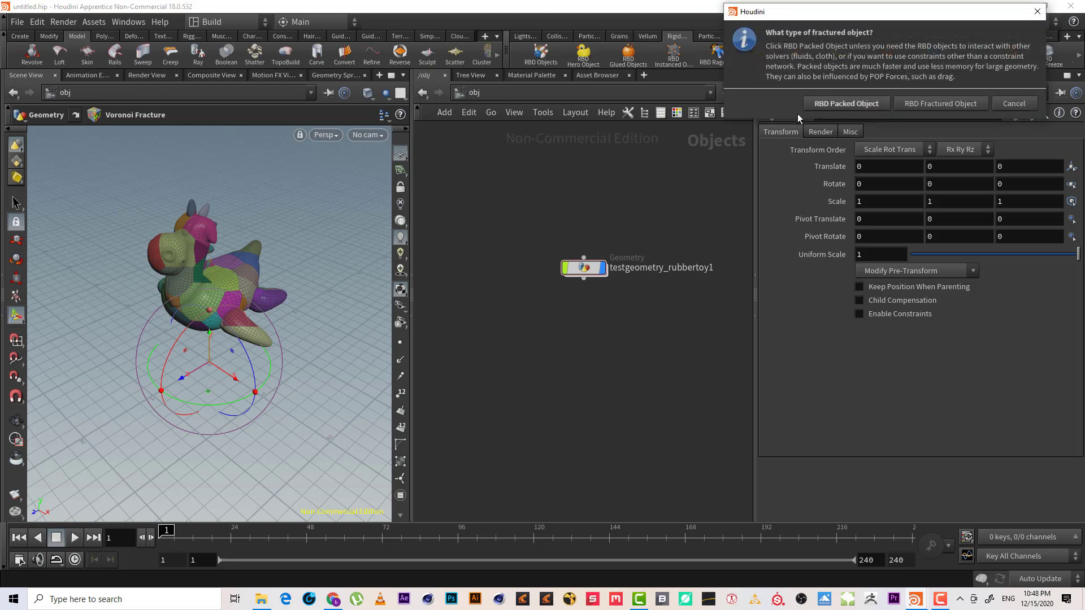
pyautogui.moveTo(901, 11); pyautogui.dragTo(853, 31)
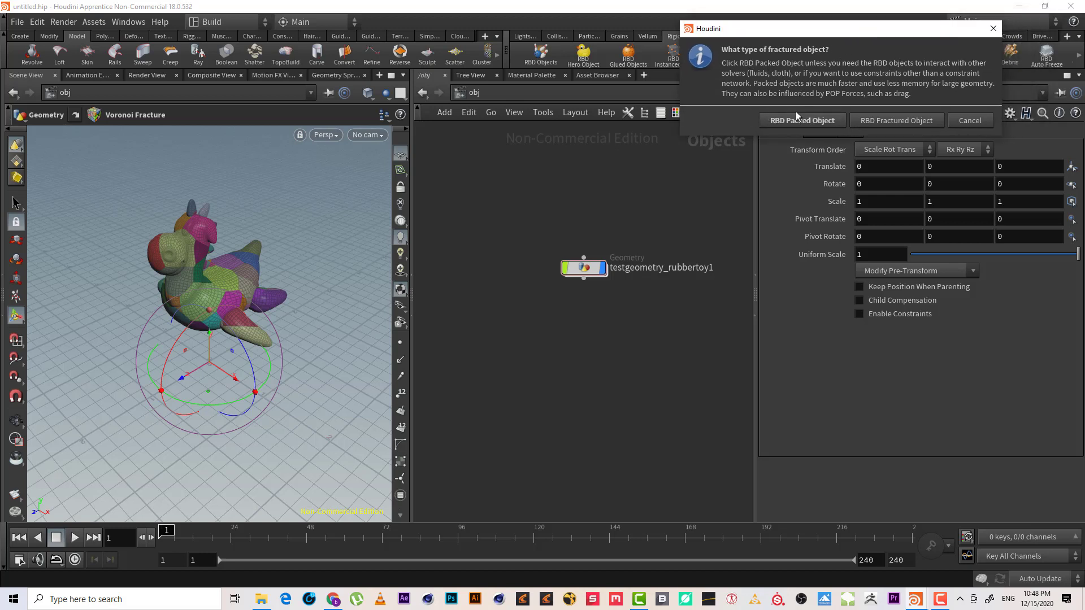
pyautogui.click(896, 121)
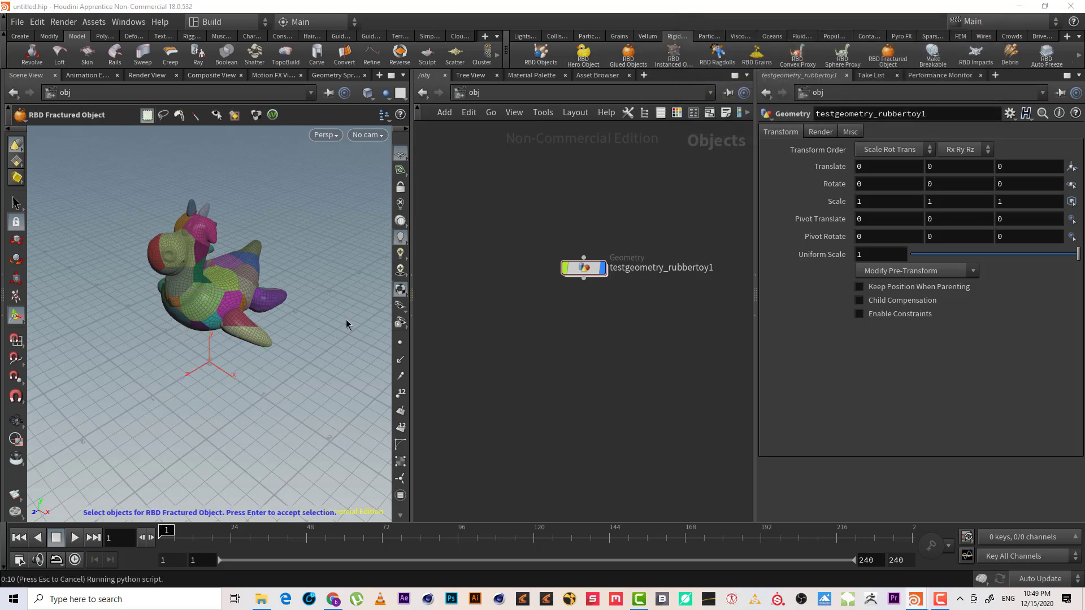
pyautogui.click(224, 292)
pyautogui.press('Return')
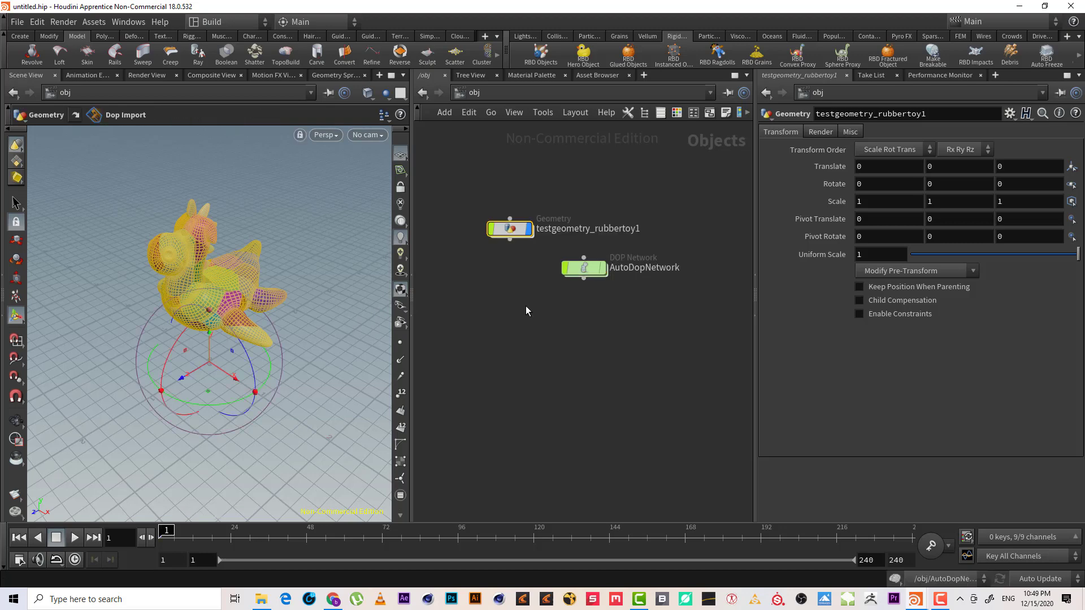
# Inspect the rest1 and dopimport1 nodes inside the toy, then open the AutoDopNetwork.
pyautogui.doubleClick(509, 229)
pyautogui.moveTo(575, 277); pyautogui.dragTo(632, 337, button='middle')
pyautogui.moveTo(684, 311); pyautogui.dragTo(638, 292)
pyautogui.moveTo(670, 311); pyautogui.dragTo(609, 320)
pyautogui.click(568, 330)
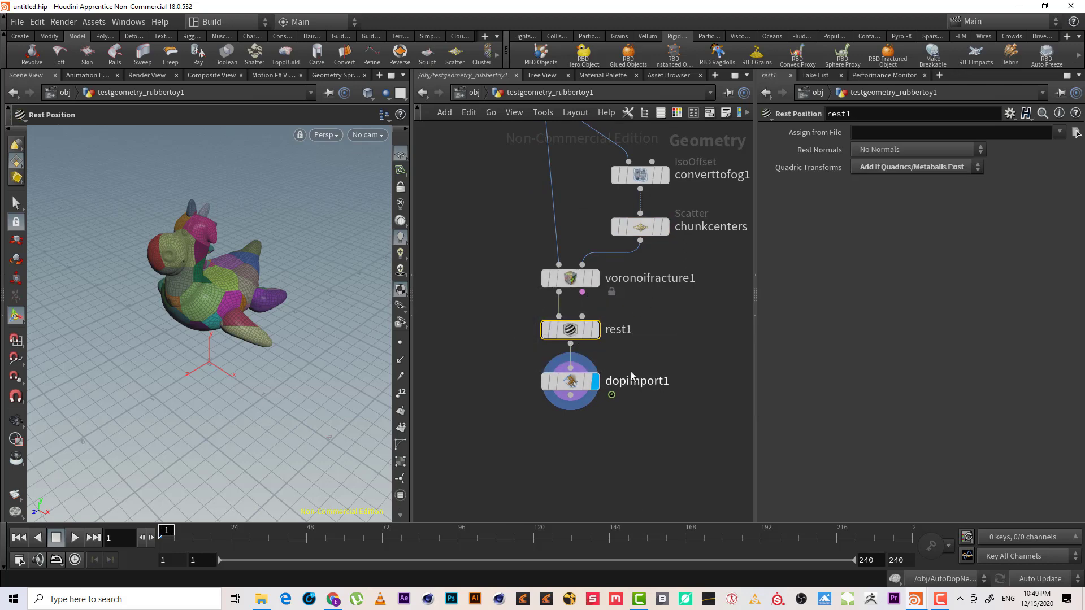
pyautogui.click(568, 381)
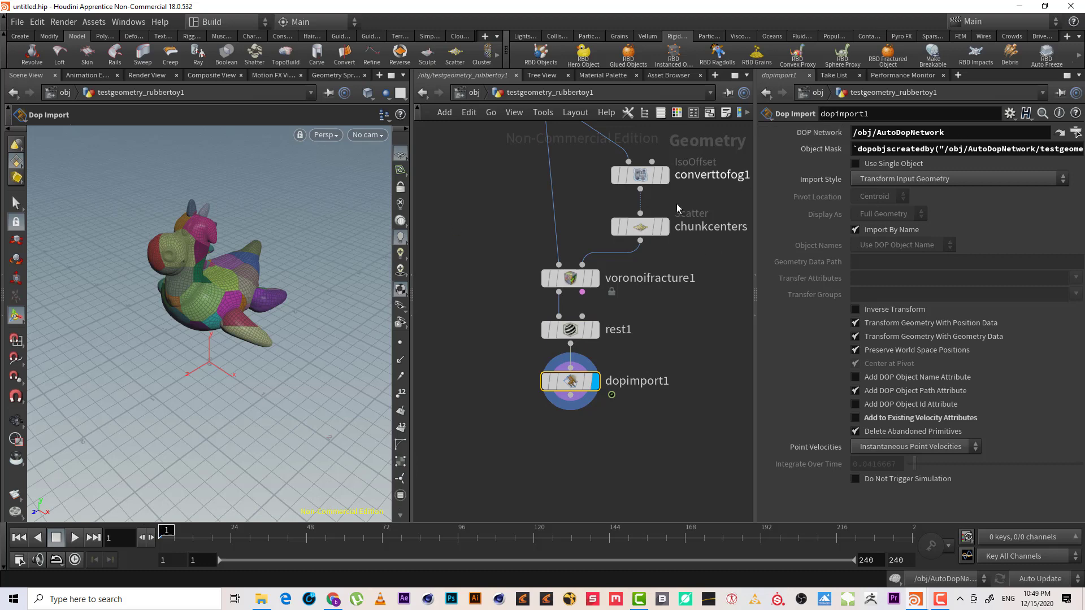
pyautogui.click(571, 330)
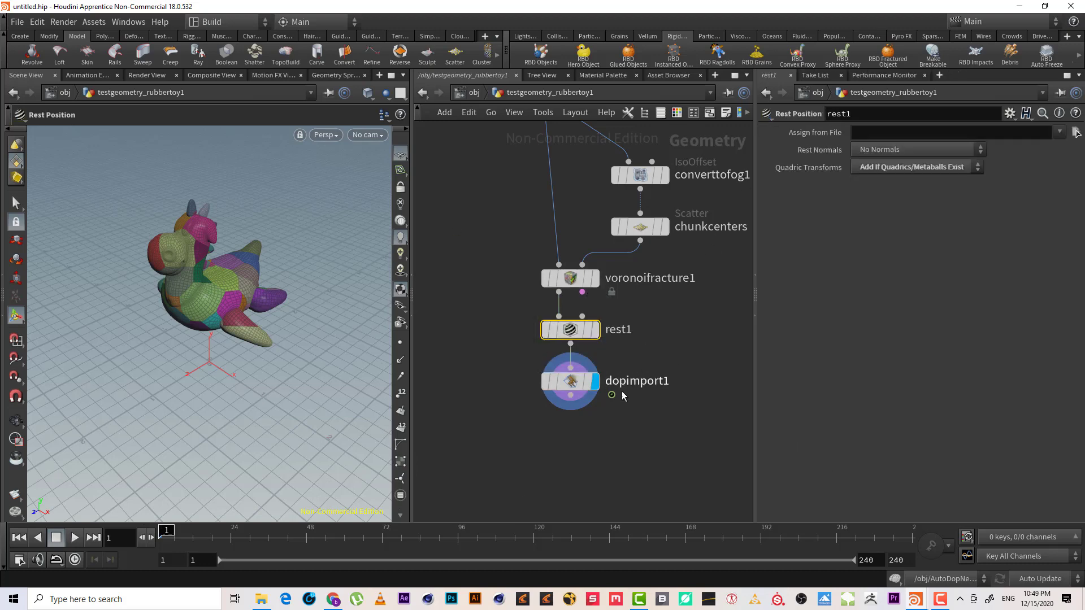
pyautogui.click(573, 382)
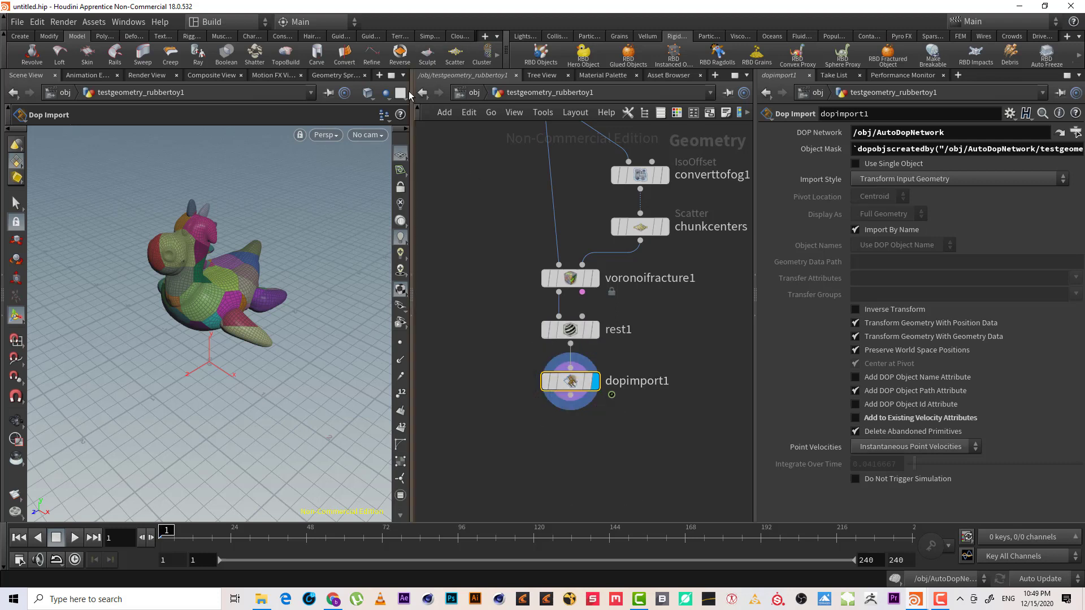
pyautogui.click(474, 92)
pyautogui.doubleClick(583, 267)
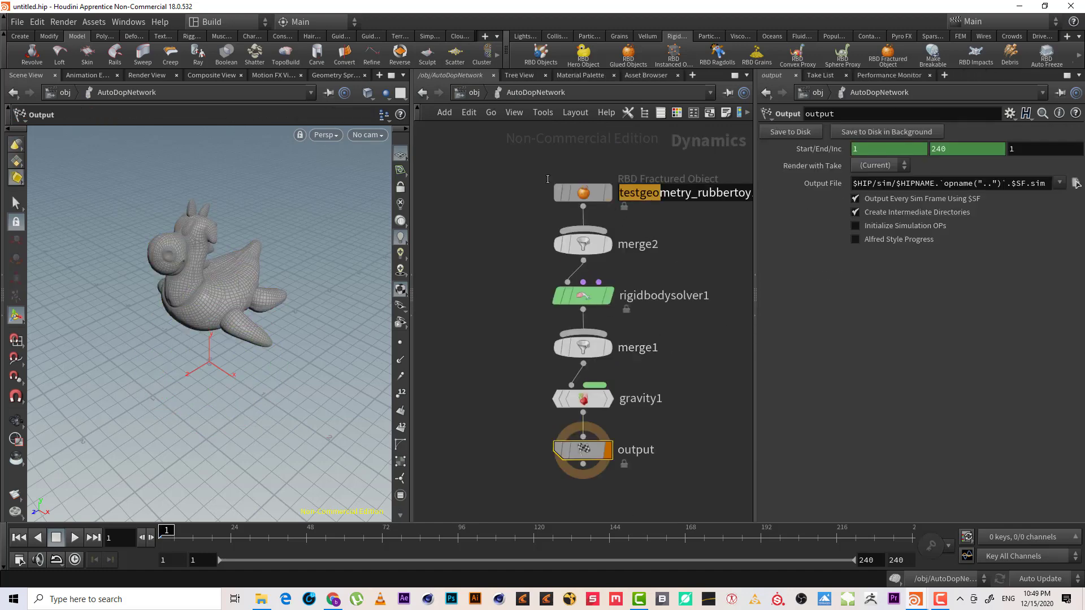
# Lay out the dynamics nodes in a column and open a Spreadsheet for testgeometry_rubbertoy1.
pyautogui.click(595, 192)
pyautogui.moveTo(594, 192); pyautogui.dragTo(561, 191)
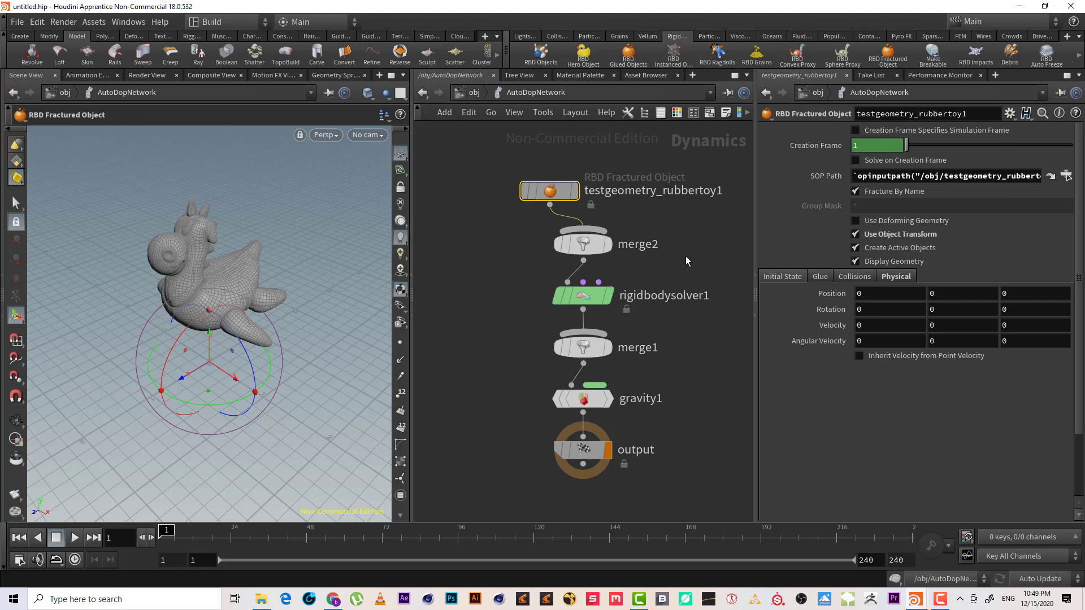
pyautogui.press('l')
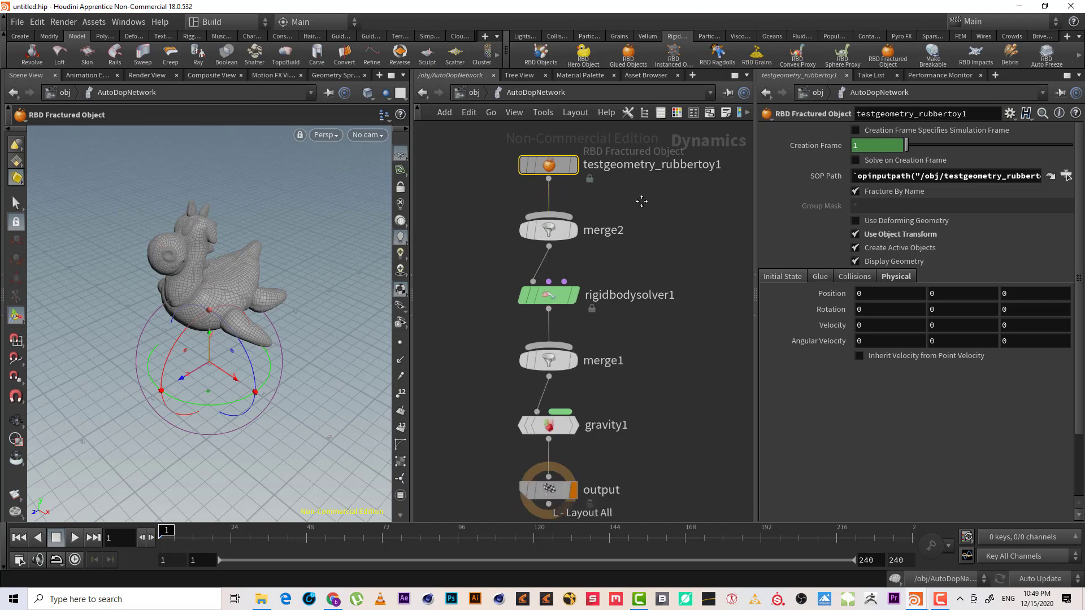
pyautogui.rightClick(545, 165)
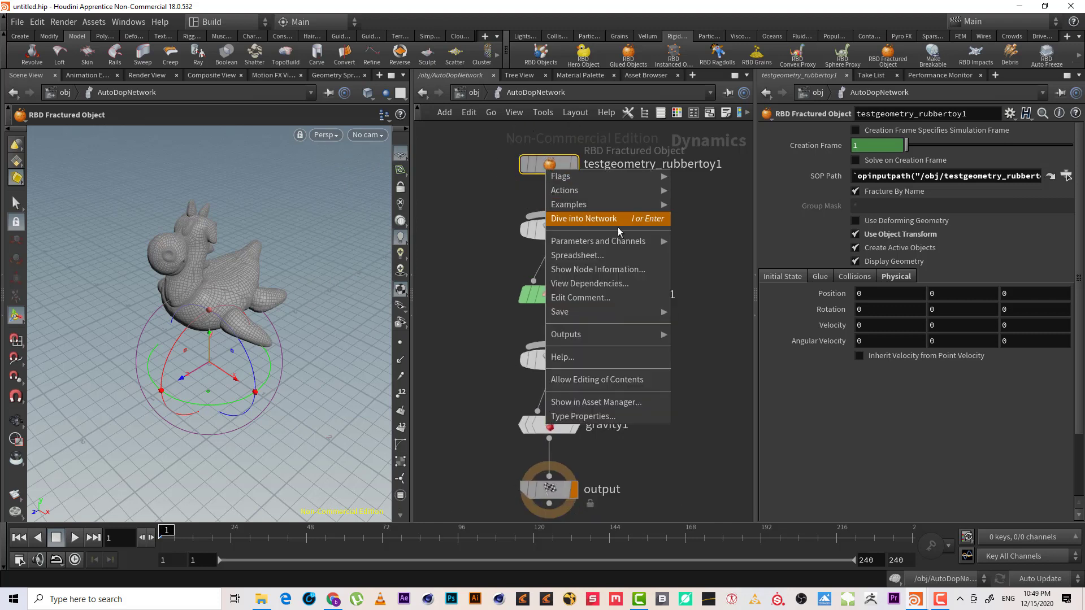
pyautogui.click(615, 254)
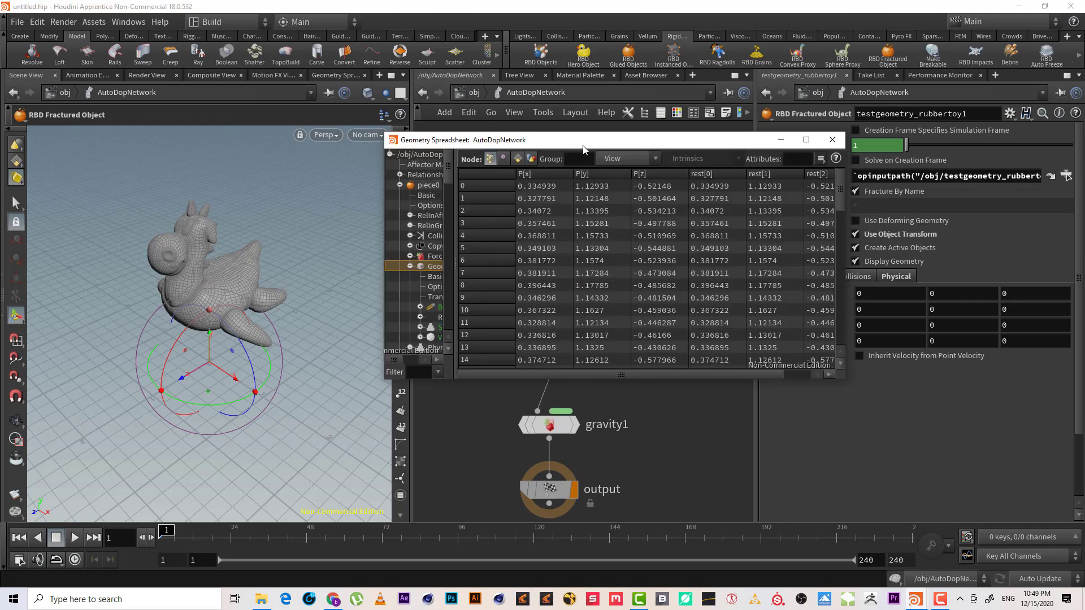
# Browse piece0, then piece1's geometry points and primitives in the spreadsheet, and close it.
pyautogui.moveTo(583, 145); pyautogui.dragTo(616, 151)
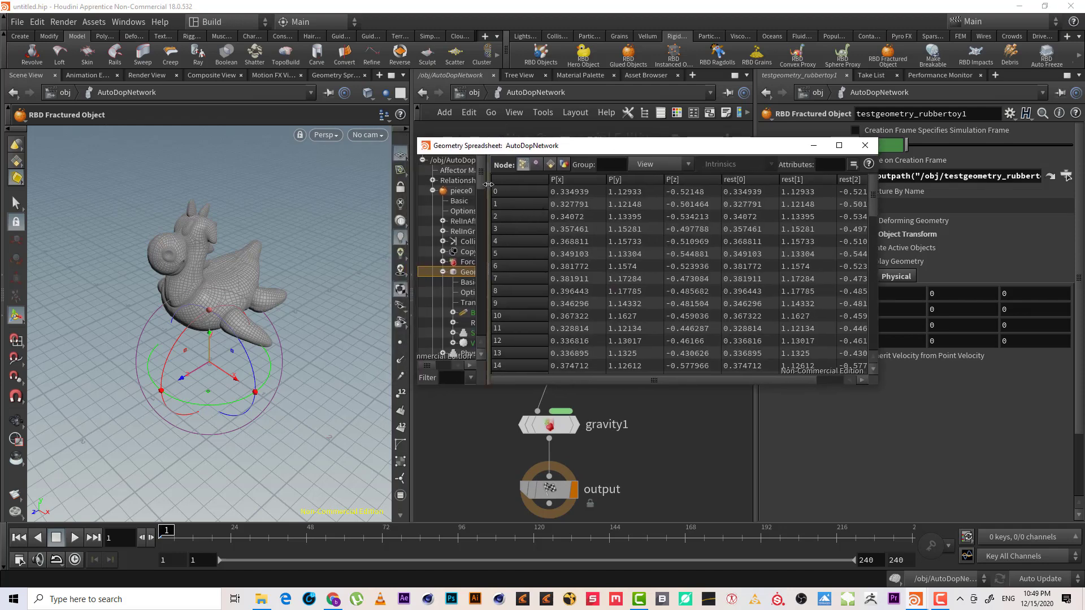
pyautogui.click(434, 192)
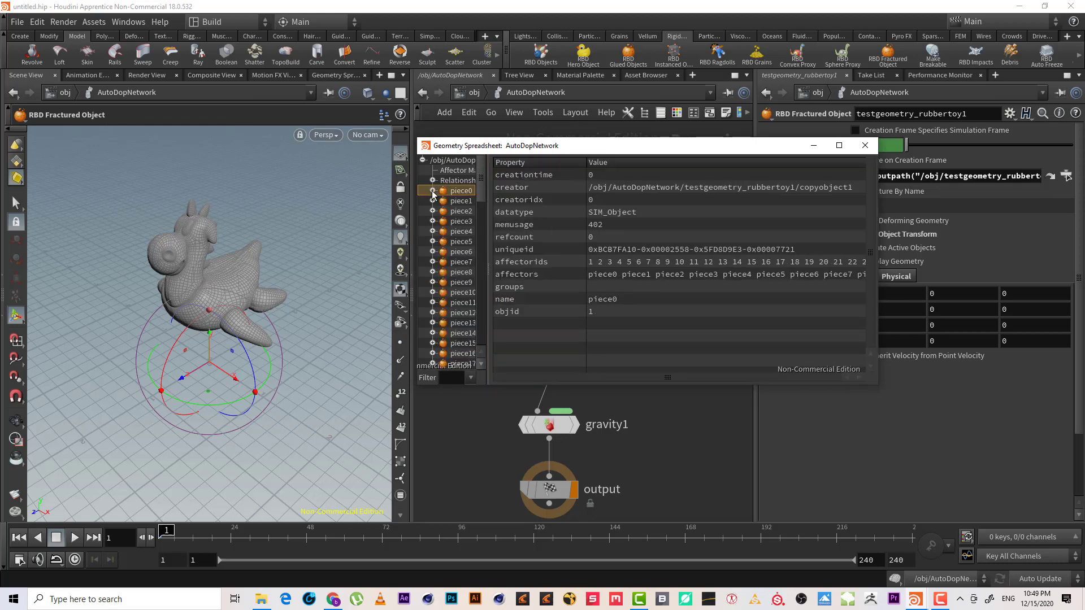
pyautogui.click(433, 201)
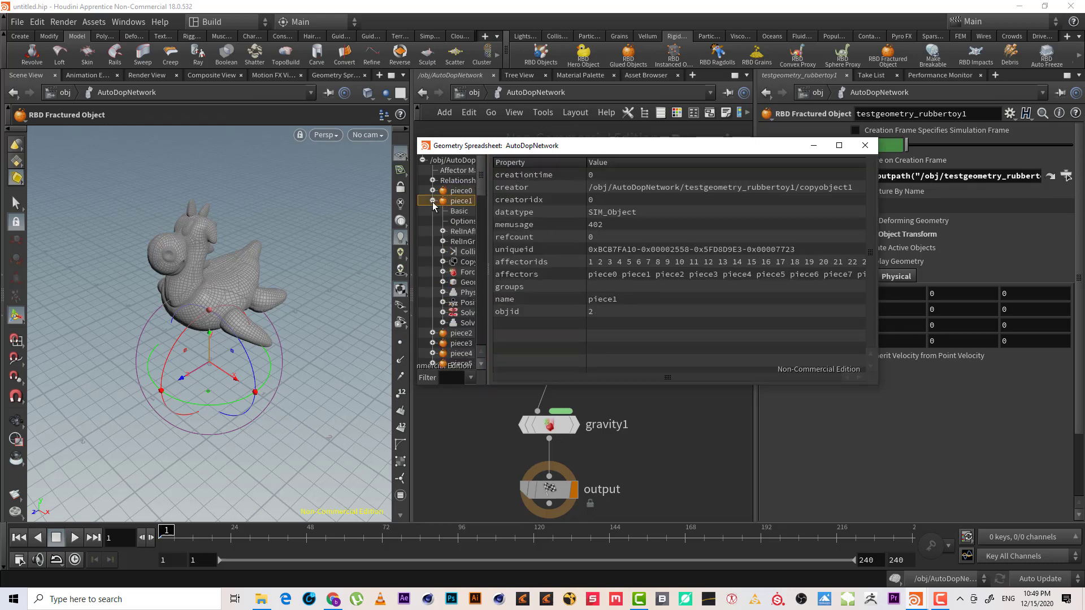
pyautogui.click(462, 232)
pyautogui.click(466, 283)
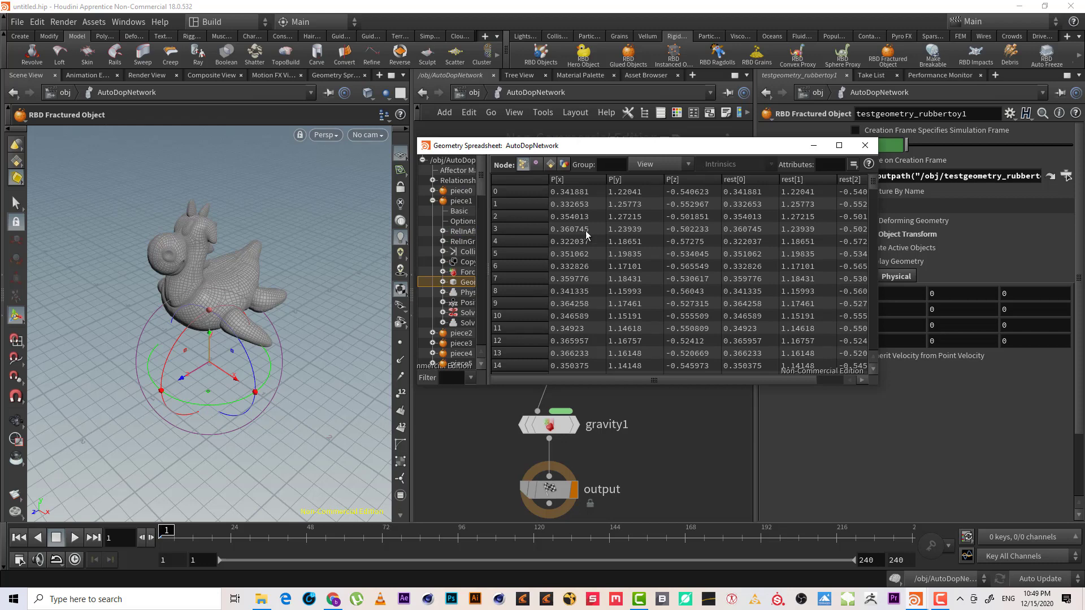
pyautogui.click(550, 164)
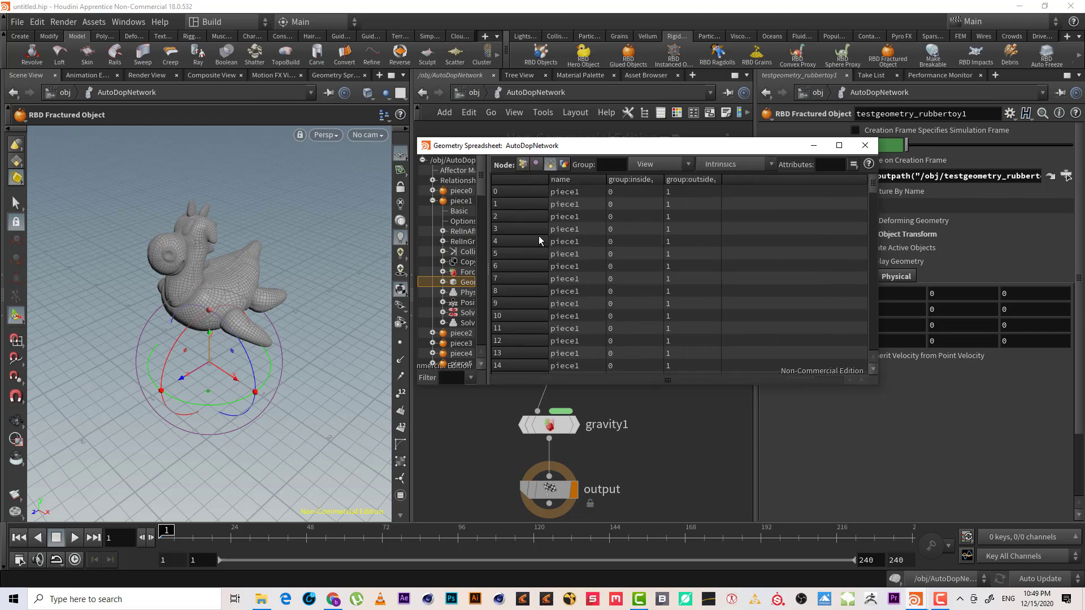
pyautogui.click(865, 145)
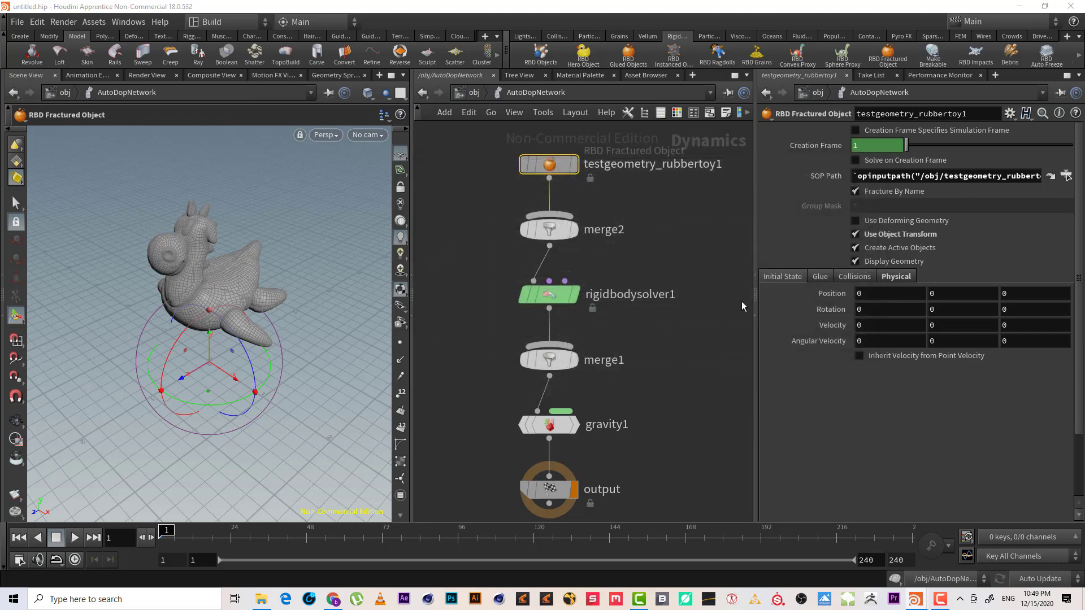
# Inside testgeometry_rubbertoy1, delete the rest1 and dopimport1 nodes.
pyautogui.scroll(-3, 657, 263)
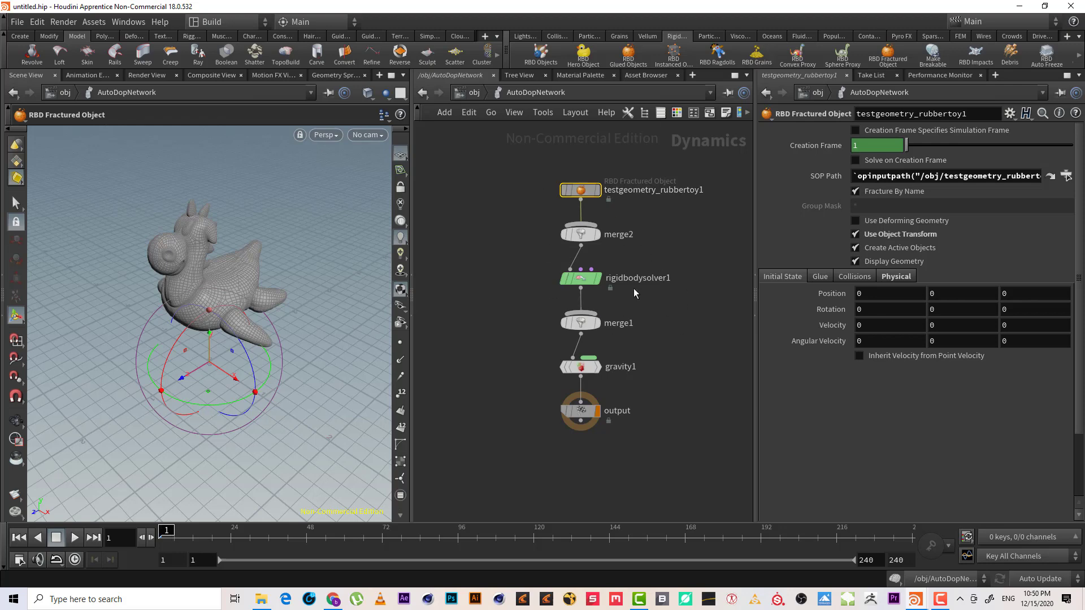
pyautogui.click(466, 92)
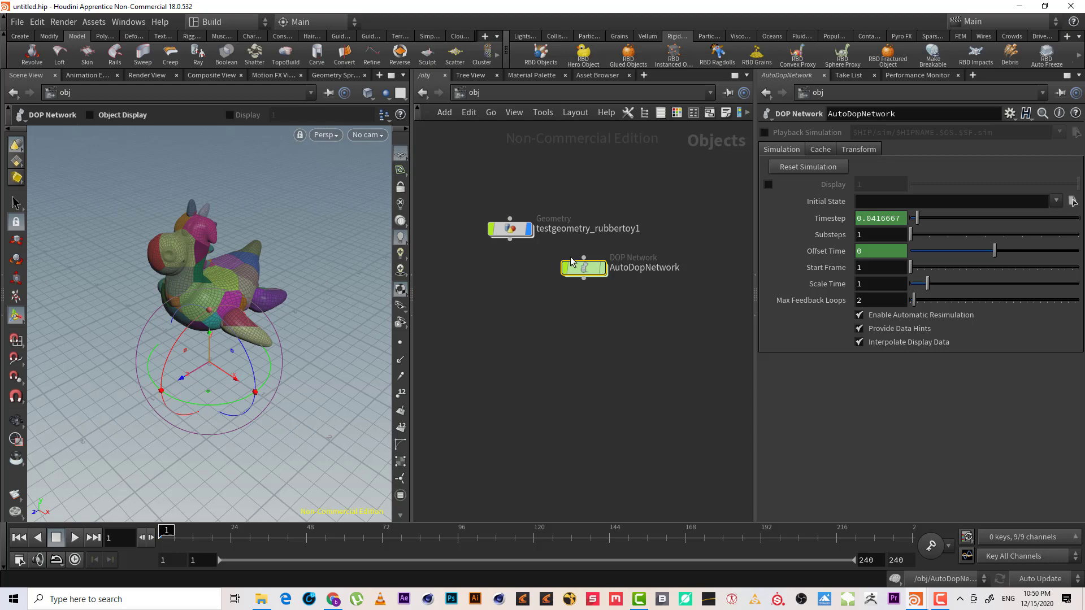
pyautogui.doubleClick(509, 228)
pyautogui.moveTo(673, 441); pyautogui.dragTo(490, 328)
pyautogui.press('Delete')
# Select voronoifracture1 and rebuild the toy as an RBD Packed Object.
pyautogui.moveTo(581, 310); pyautogui.dragTo(612, 416, button='middle')
pyautogui.moveTo(615, 385)
pyautogui.mouseDown()
pyautogui.moveTo(588, 384)
pyautogui.moveTo(599, 385)
pyautogui.mouseUp()
pyautogui.moveTo(626, 439); pyautogui.dragTo(513, 340)
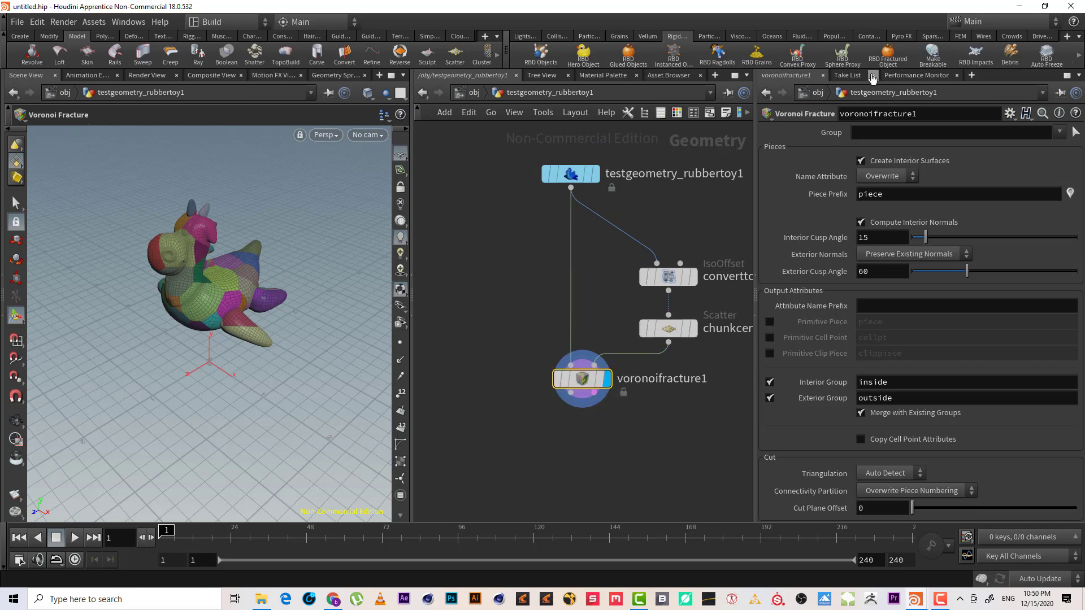
pyautogui.click(888, 53)
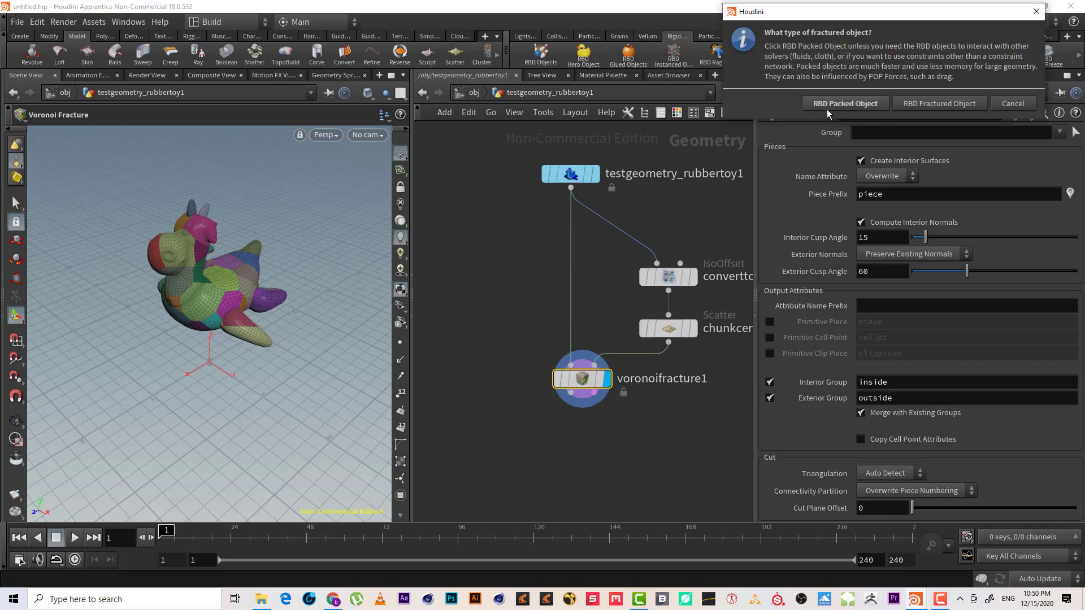
pyautogui.click(852, 105)
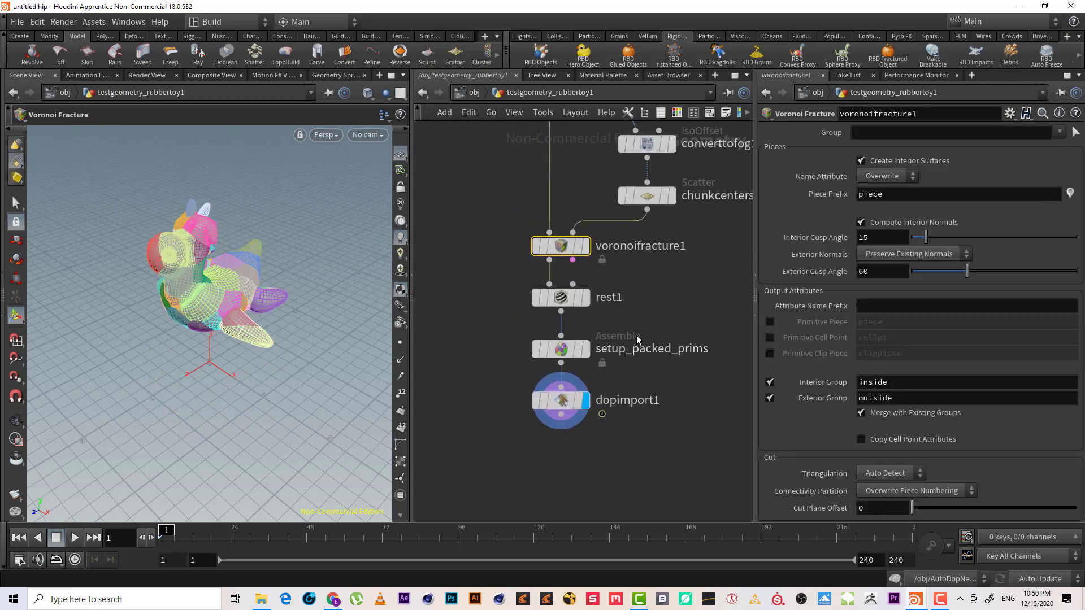
# Show the node info for setup_packed_prims, reporting 82 packed fragments.
pyautogui.click(561, 350)
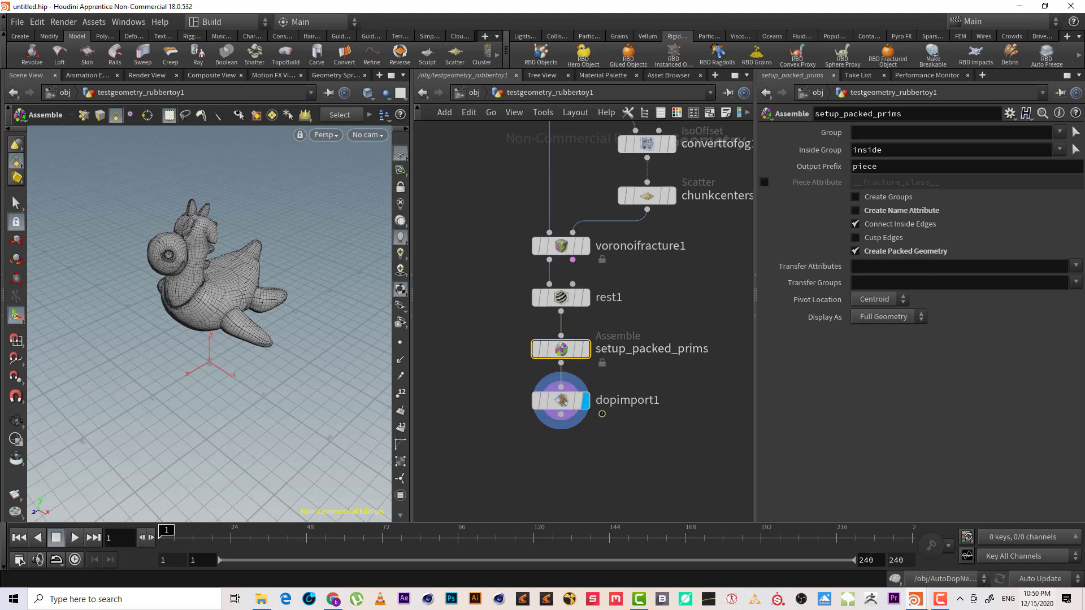
pyautogui.click(940, 600)
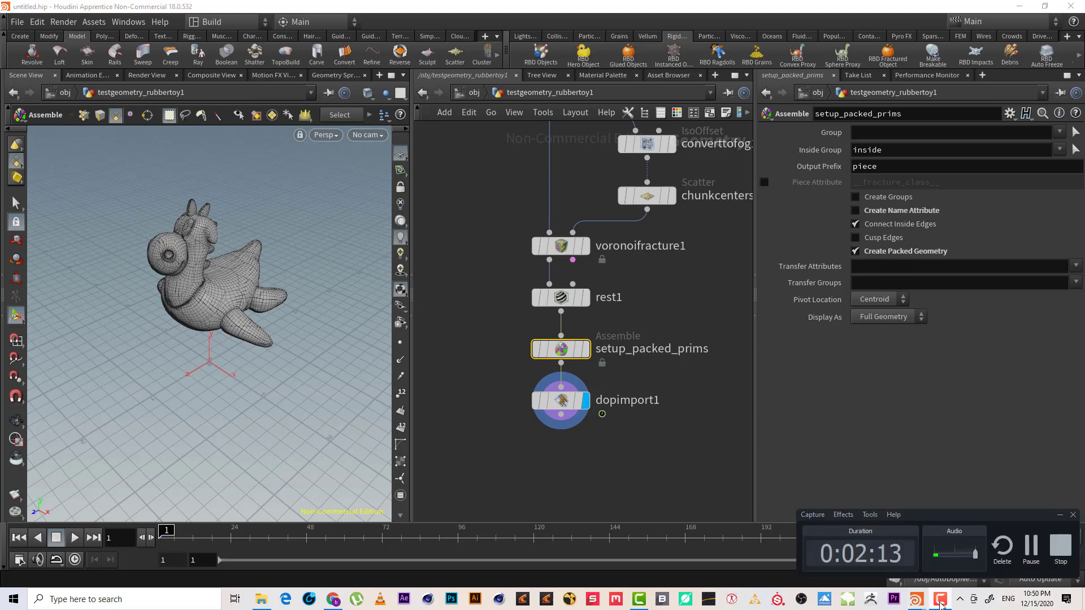
pyautogui.click(940, 601)
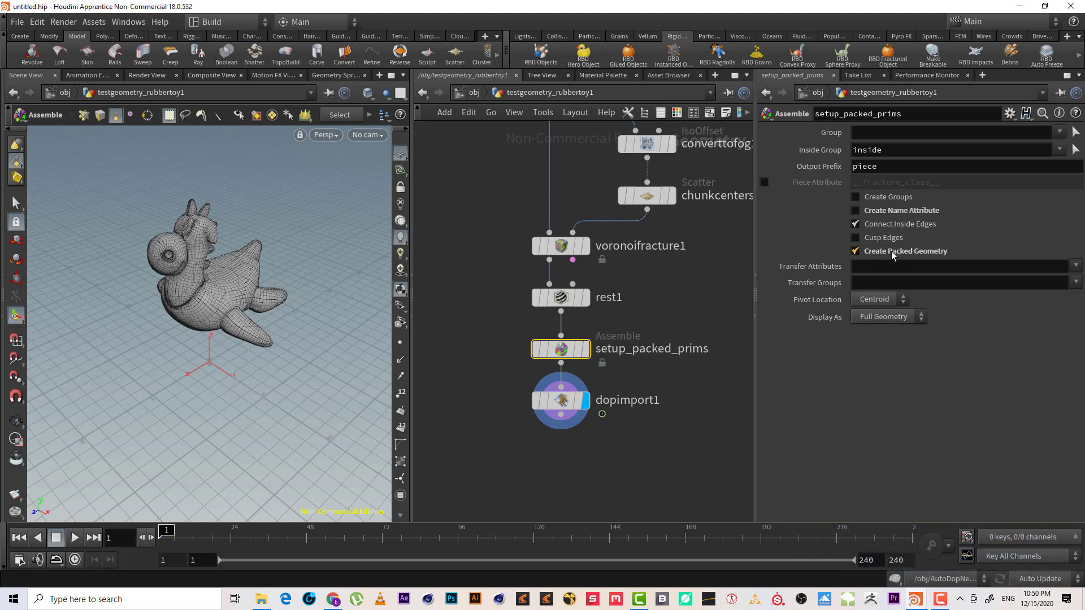
pyautogui.click(514, 348)
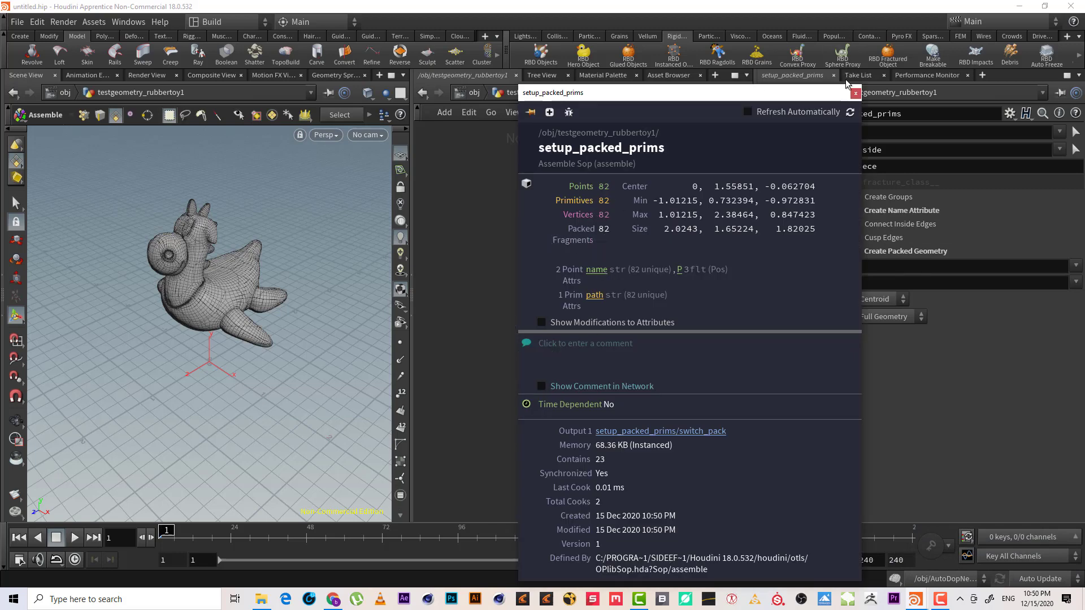
# Close the info window and position dopimport1 directly beneath setup_packed_prims.
pyautogui.click(856, 94)
pyautogui.keyDown('alt'); pyautogui.moveTo(160, 315); pyautogui.dragTo(256, 292, button='right'); pyautogui.keyUp('alt')
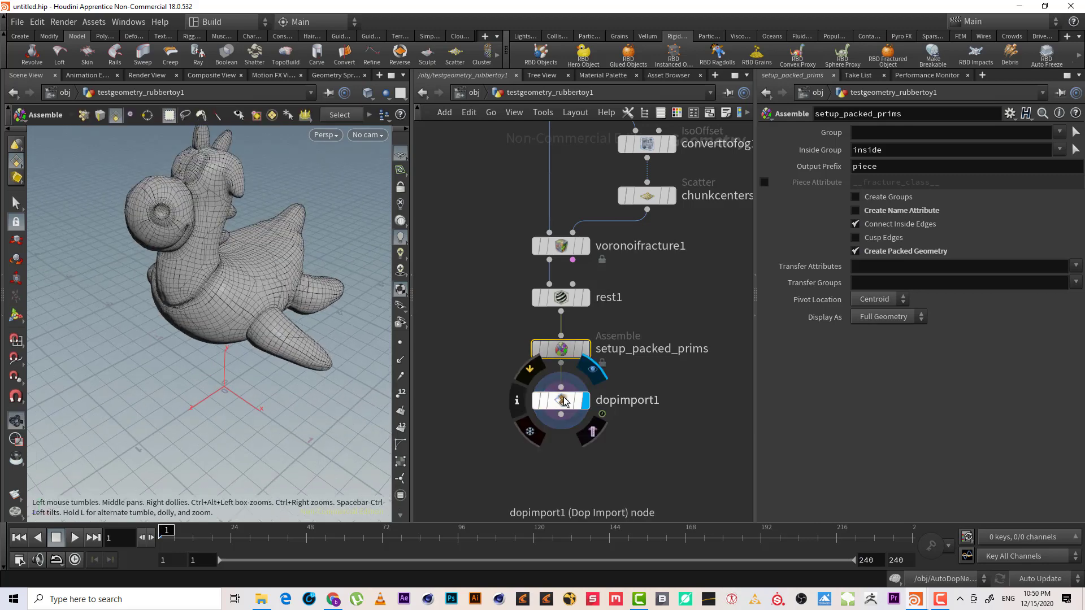
pyautogui.moveTo(561, 400); pyautogui.dragTo(583, 455)
pyautogui.keyDown('alt'); pyautogui.moveTo(278, 345); pyautogui.dragTo(266, 330); pyautogui.keyUp('alt')
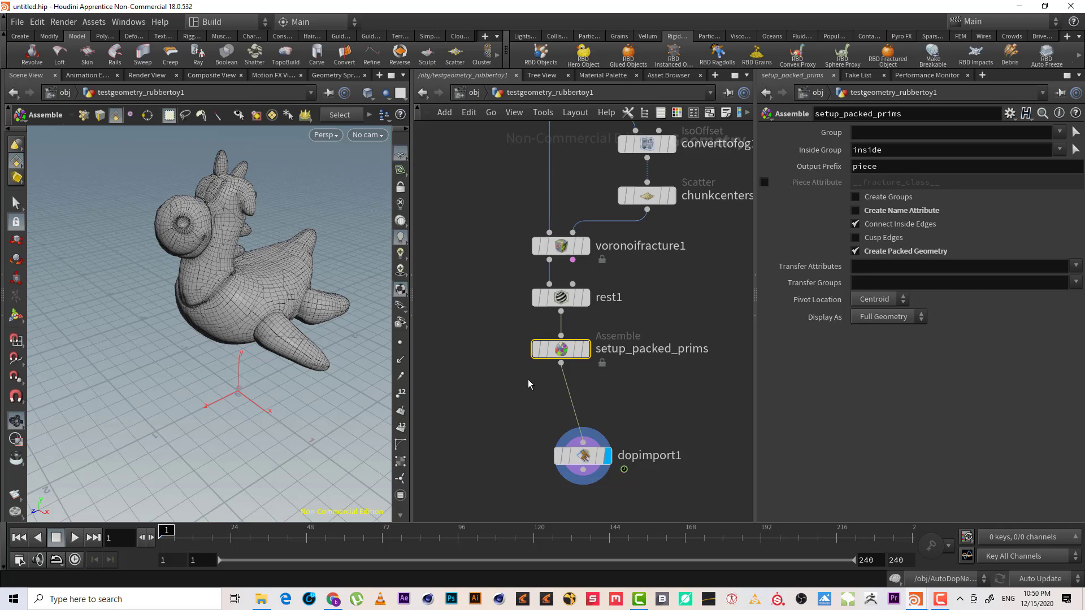
pyautogui.keyDown('alt'); pyautogui.moveTo(243, 316); pyautogui.dragTo(253, 309); pyautogui.keyUp('alt')
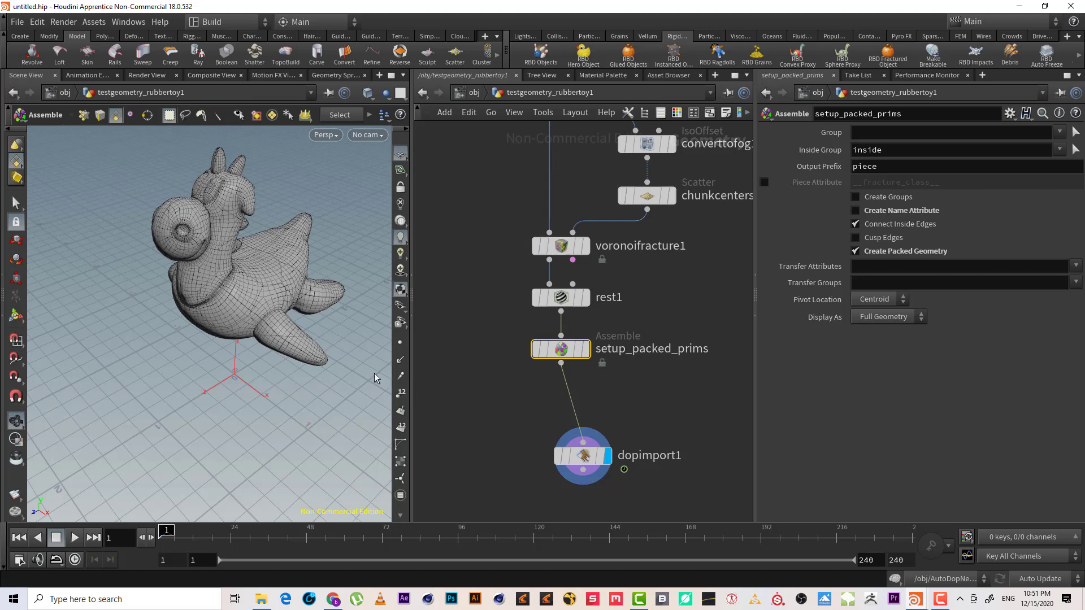
pyautogui.moveTo(592, 459); pyautogui.dragTo(570, 433)
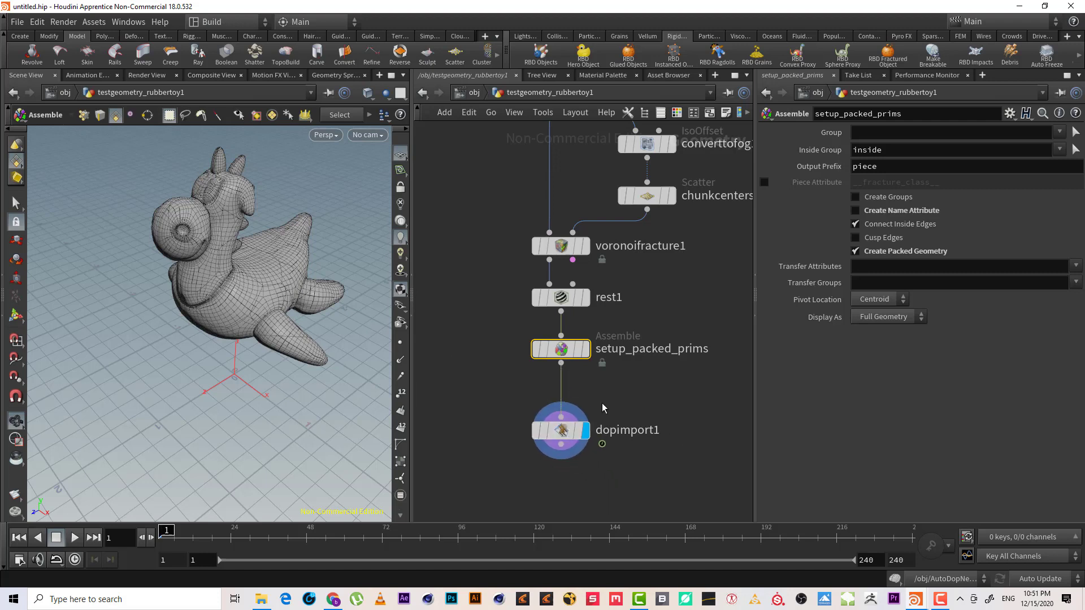
pyautogui.moveTo(623, 402); pyautogui.dragTo(642, 403, button='middle')
pyautogui.moveTo(586, 437); pyautogui.dragTo(598, 443)
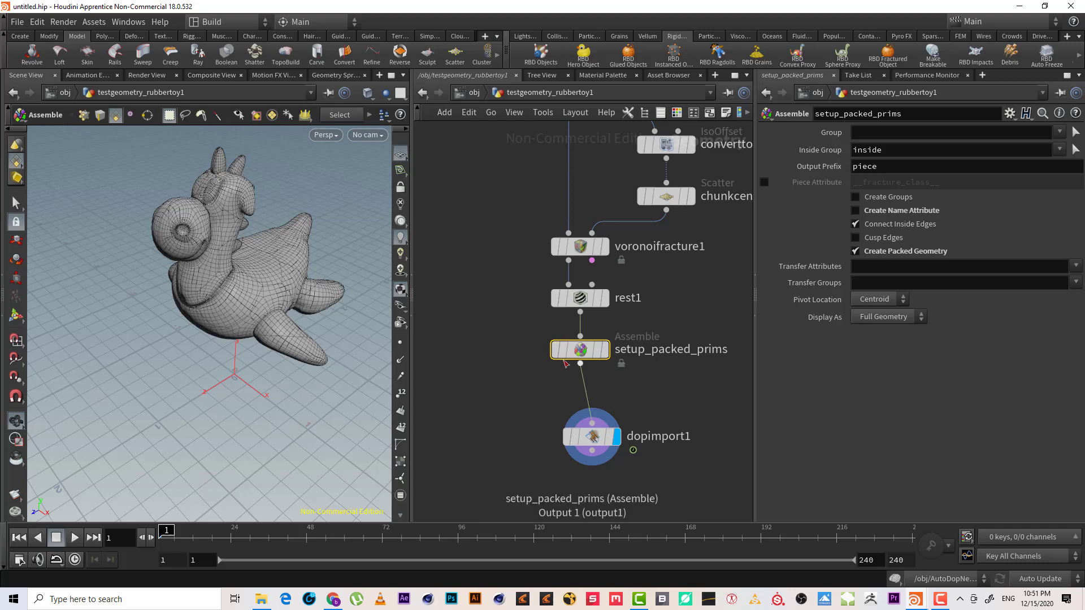
# Add an Exploded View node below setup_packed_prims.
pyautogui.press('Tab')
pyautogui.write('ev')
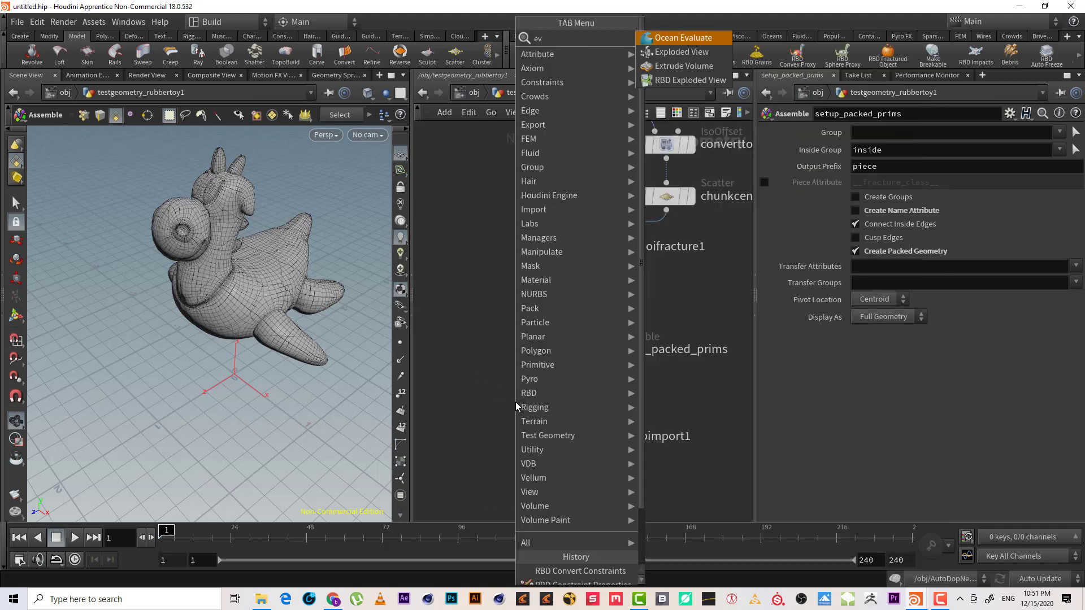
pyautogui.press('BackSpace')
pyautogui.write('c')
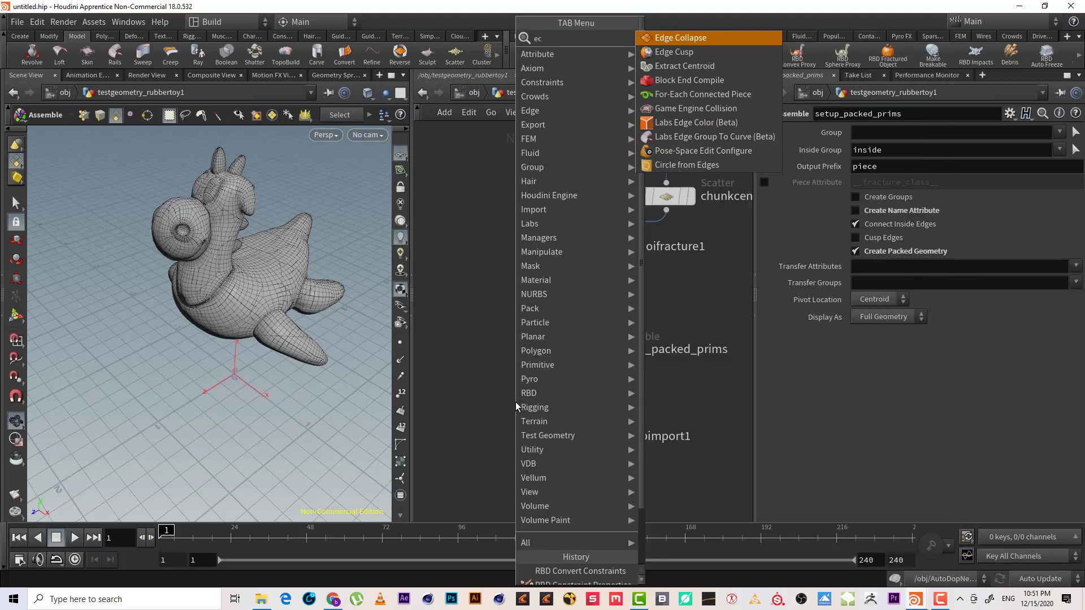
pyautogui.press('BackSpace')
pyautogui.write('xpl')
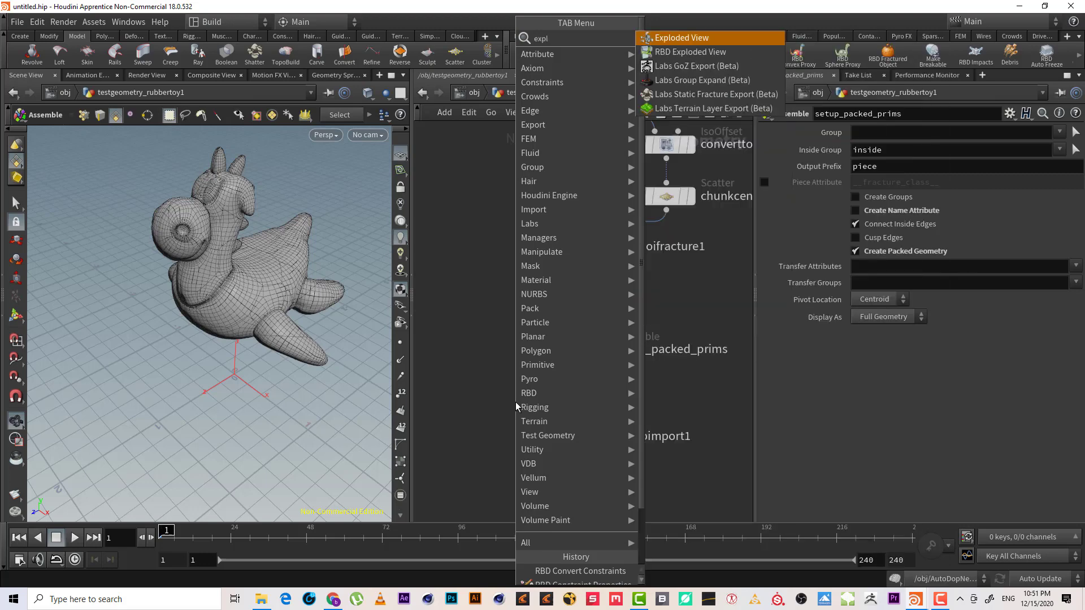
pyautogui.press('Return')
pyautogui.click(515, 402)
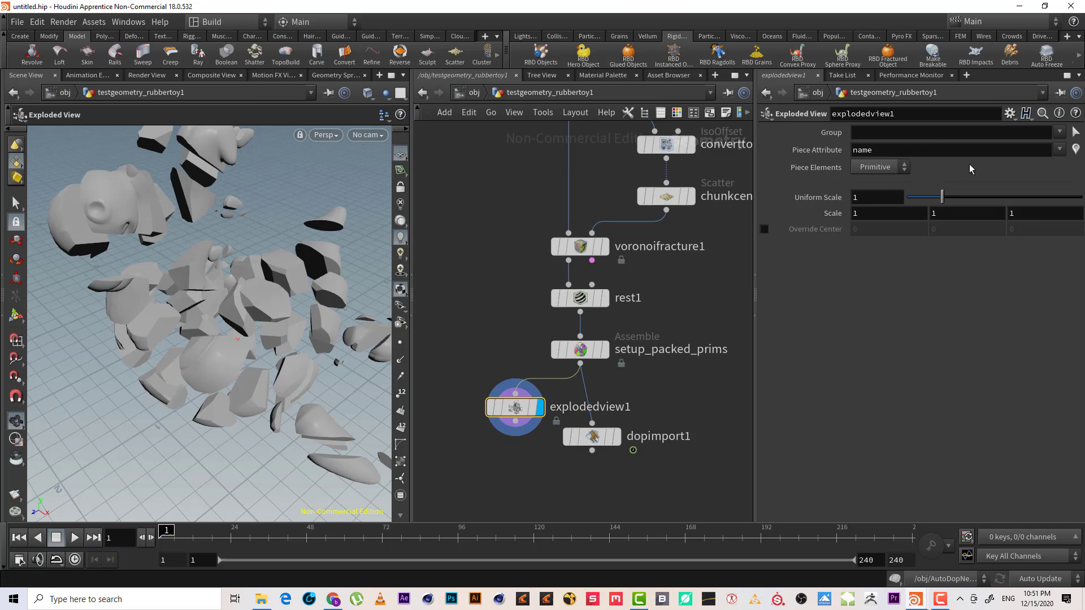
pyautogui.moveTo(493, 298); pyautogui.dragTo(491, 298, button='middle')
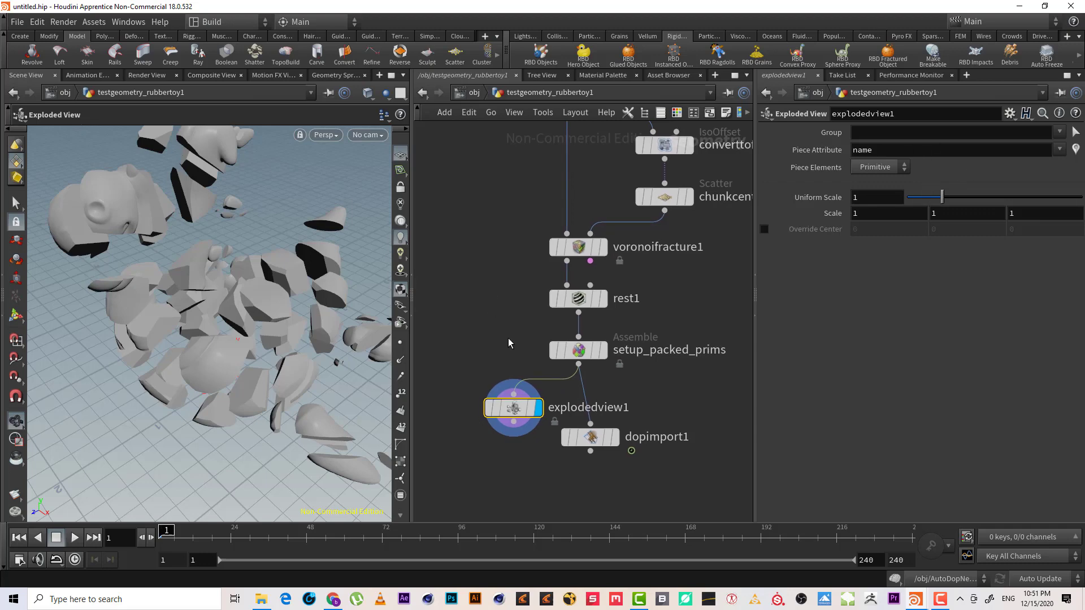
pyautogui.moveTo(509, 343); pyautogui.dragTo(621, 364)
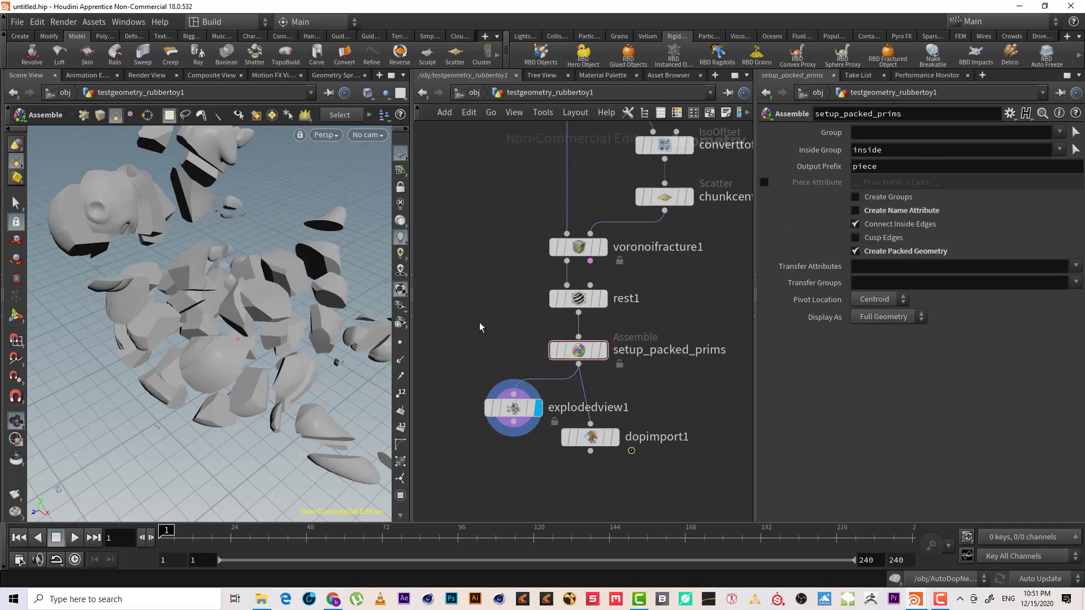
# Orbit around the exploded pieces and show the explodedview1 parameters.
pyautogui.keyDown('alt'); pyautogui.moveTo(101, 207); pyautogui.dragTo(53, 241, button='right'); pyautogui.keyUp('alt')
pyautogui.keyDown('alt'); pyautogui.moveTo(46, 224); pyautogui.dragTo(107, 251, button='middle'); pyautogui.keyUp('alt')
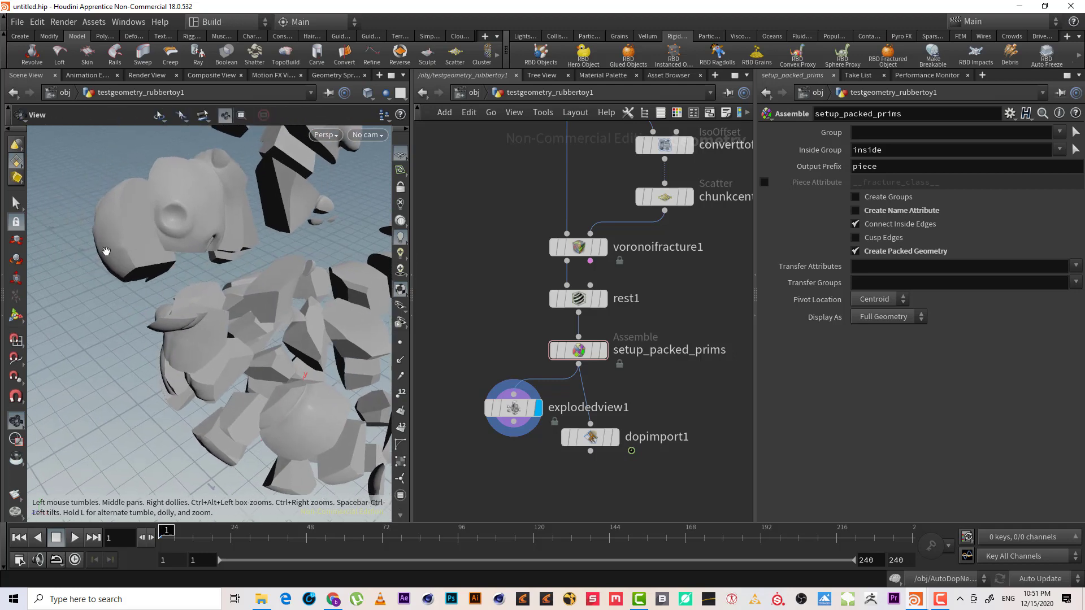
pyautogui.moveTo(106, 251); pyautogui.dragTo(124, 189)
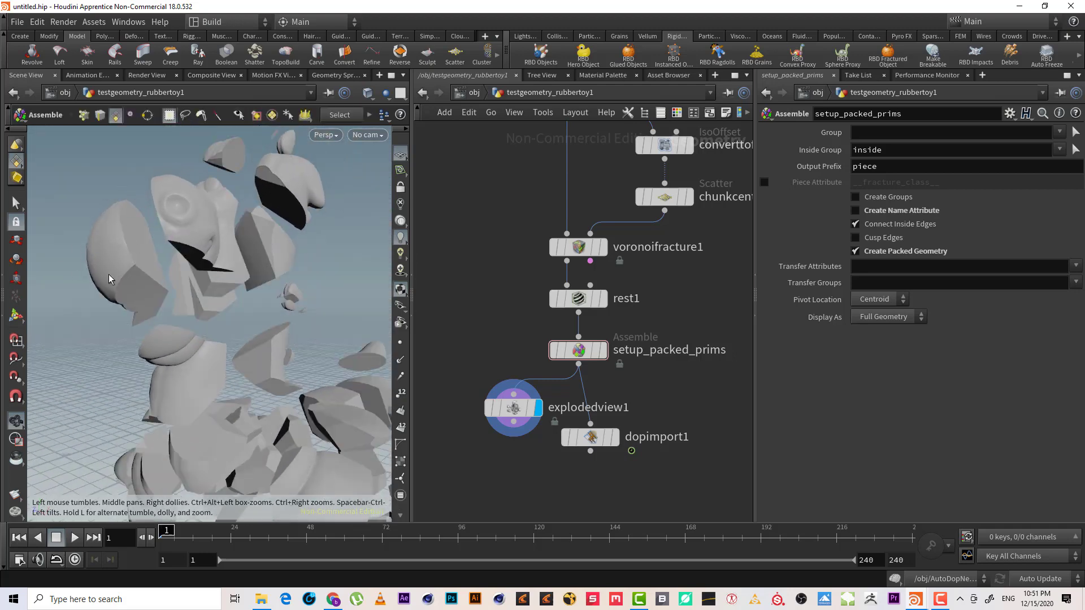
pyautogui.moveTo(108, 274); pyautogui.dragTo(141, 240)
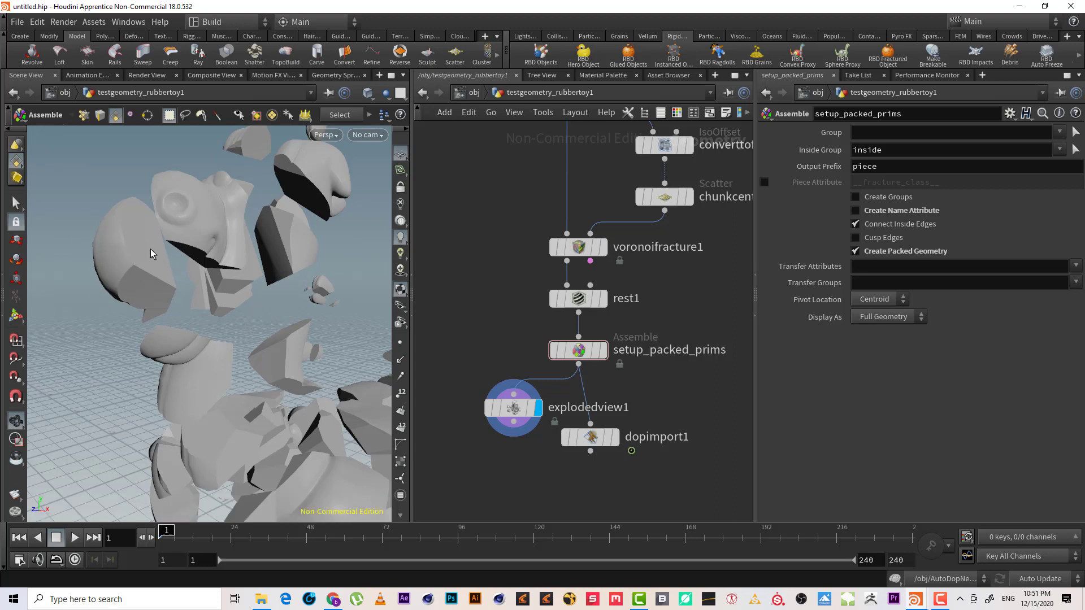
pyautogui.click(513, 408)
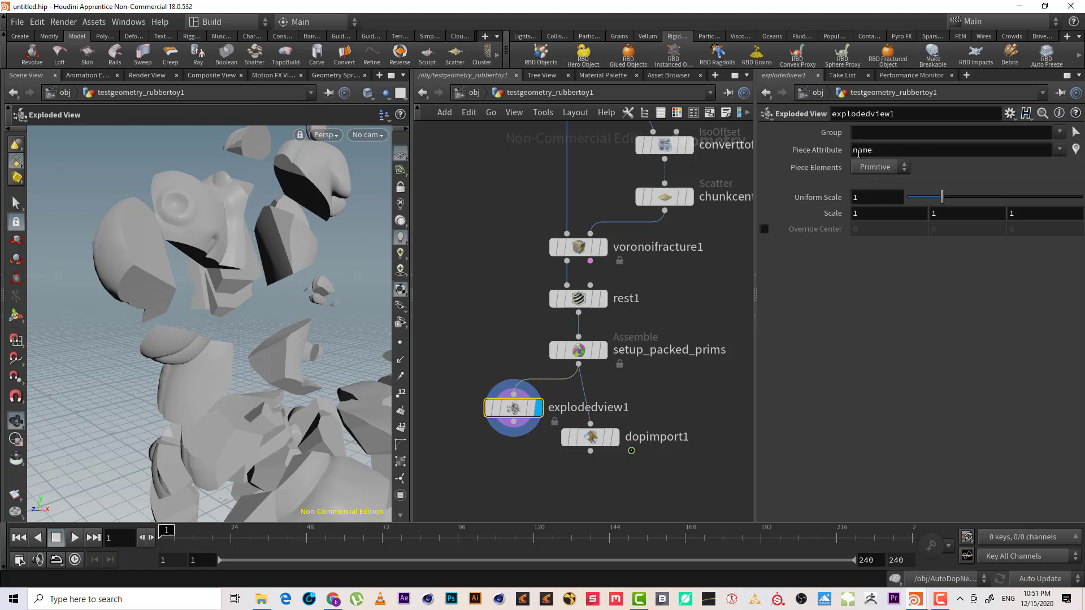
# Move the explodedview1 node aside, next to dopimport1 in the network.
pyautogui.keyDown('alt'); pyautogui.moveTo(79, 274); pyautogui.dragTo(198, 252, button='right'); pyautogui.keyUp('alt')
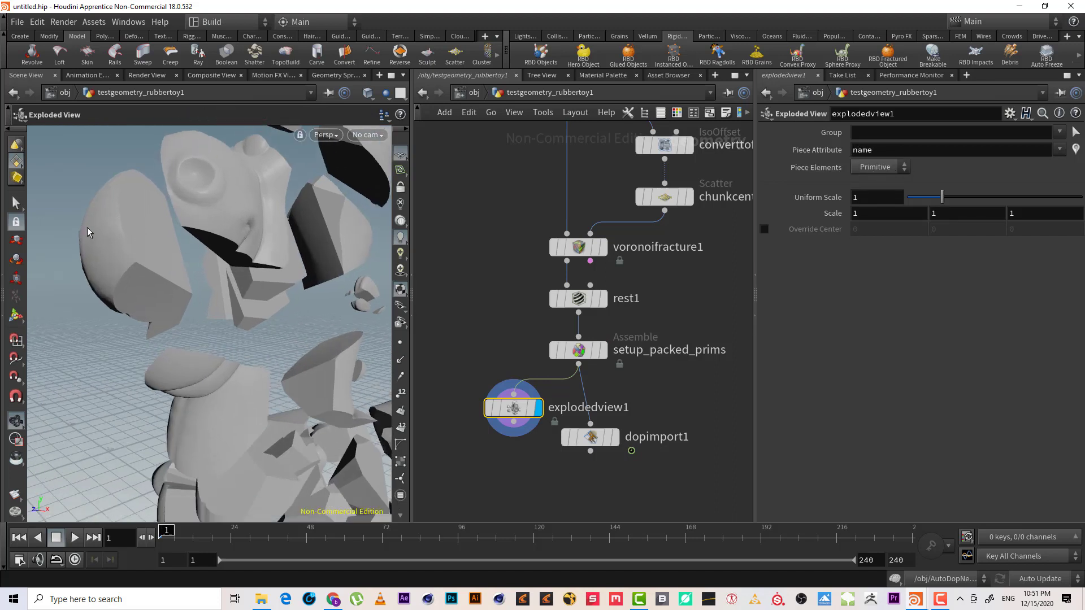
pyautogui.moveTo(513, 408); pyautogui.dragTo(431, 363)
pyautogui.moveTo(644, 401); pyautogui.dragTo(700, 396, button='middle')
pyautogui.moveTo(496, 358); pyautogui.dragTo(541, 433)
# Set the display flag on rest1 so the intact coloured toy shows in the viewport.
pyautogui.click(633, 299)
pyautogui.moveTo(636, 299)
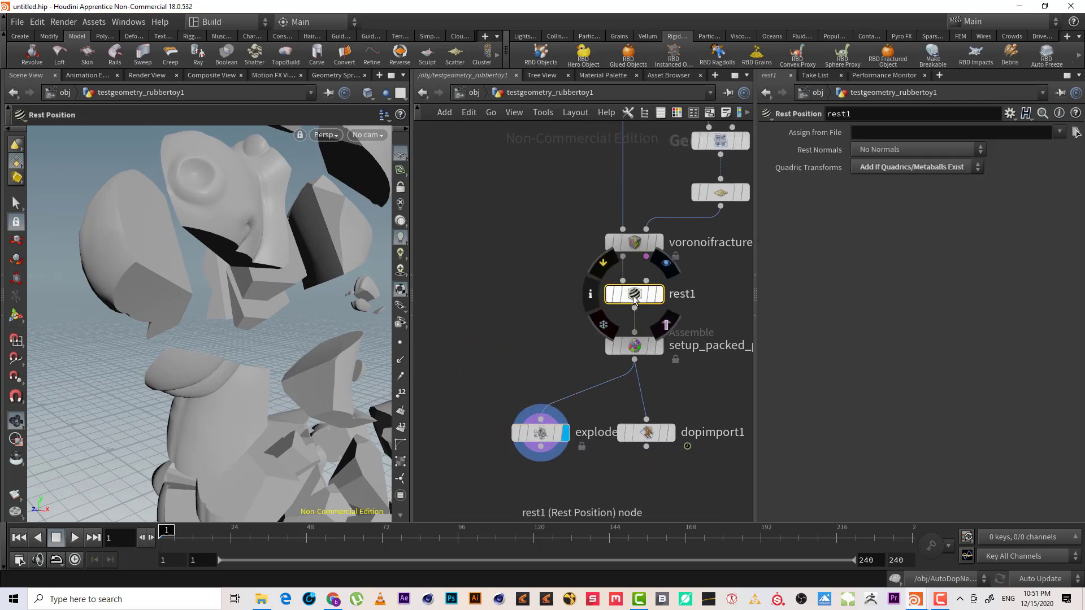
pyautogui.click(634, 308)
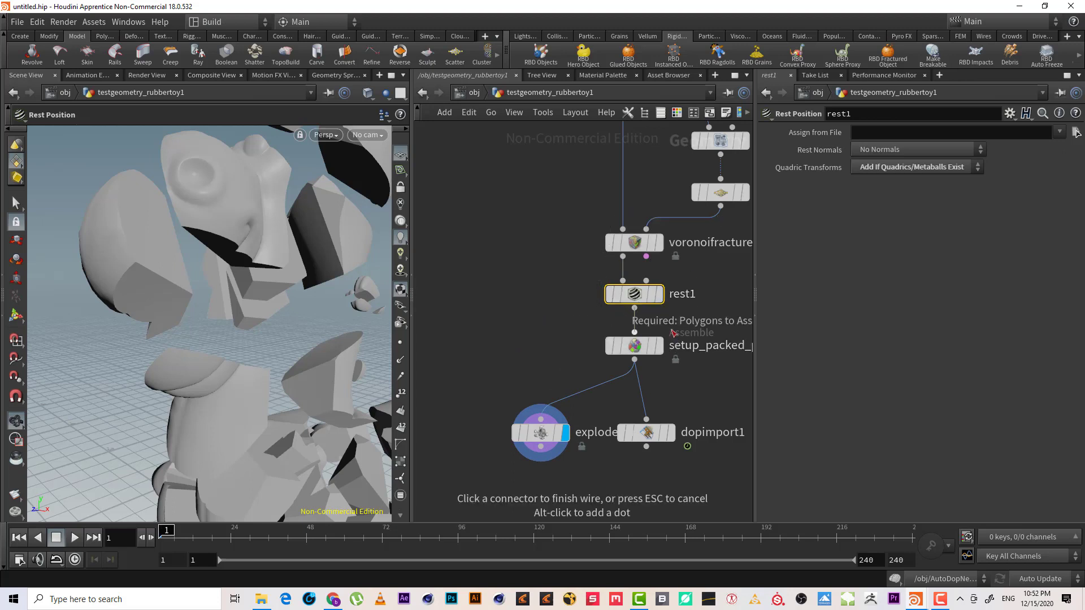
pyautogui.click(660, 295)
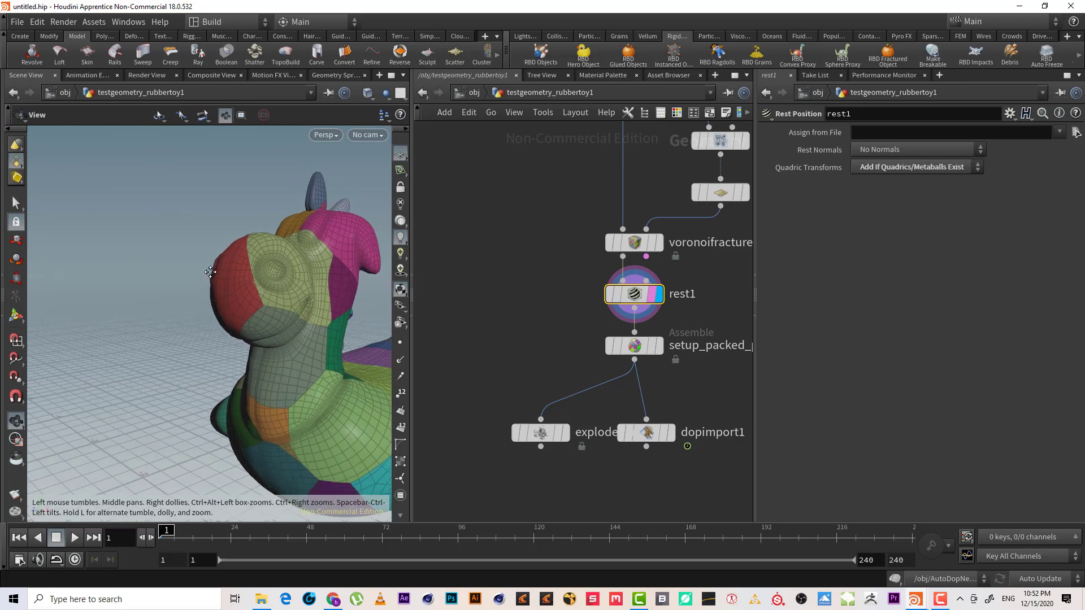
pyautogui.click(634, 308)
pyautogui.press('Tab')
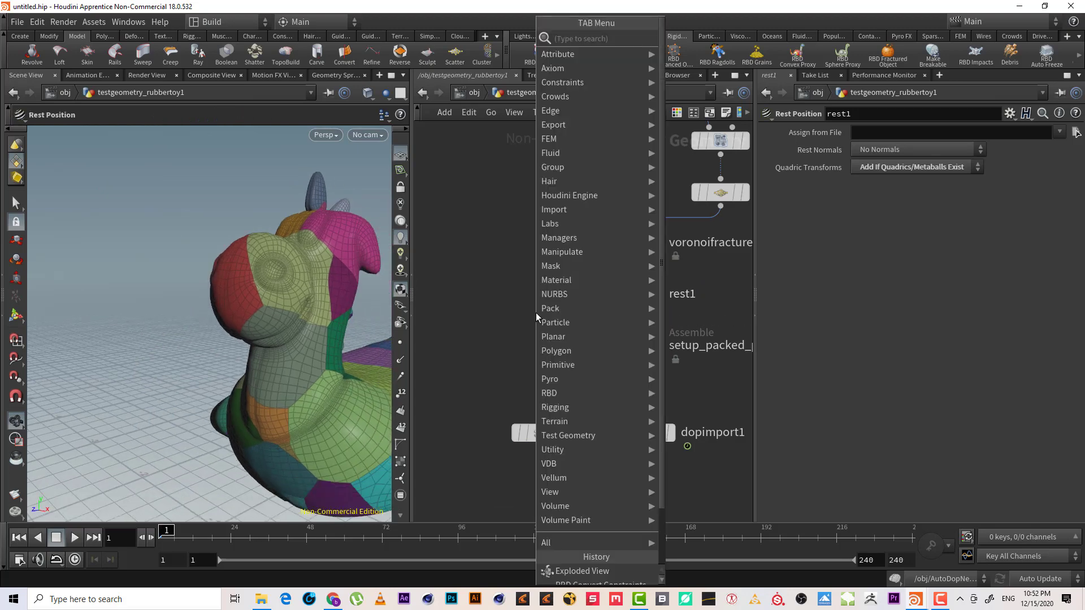
pyautogui.write('b')
pyautogui.click(704, 263)
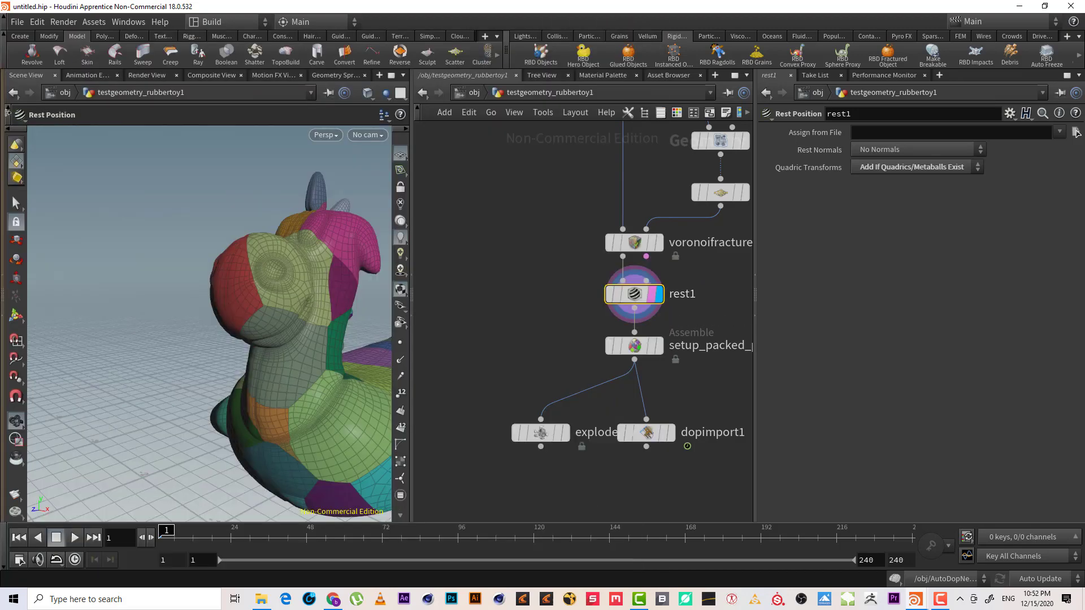
# With the Select tool, list pieces by the name attribute and pick the head piece, piece59.
pyautogui.click(17, 205)
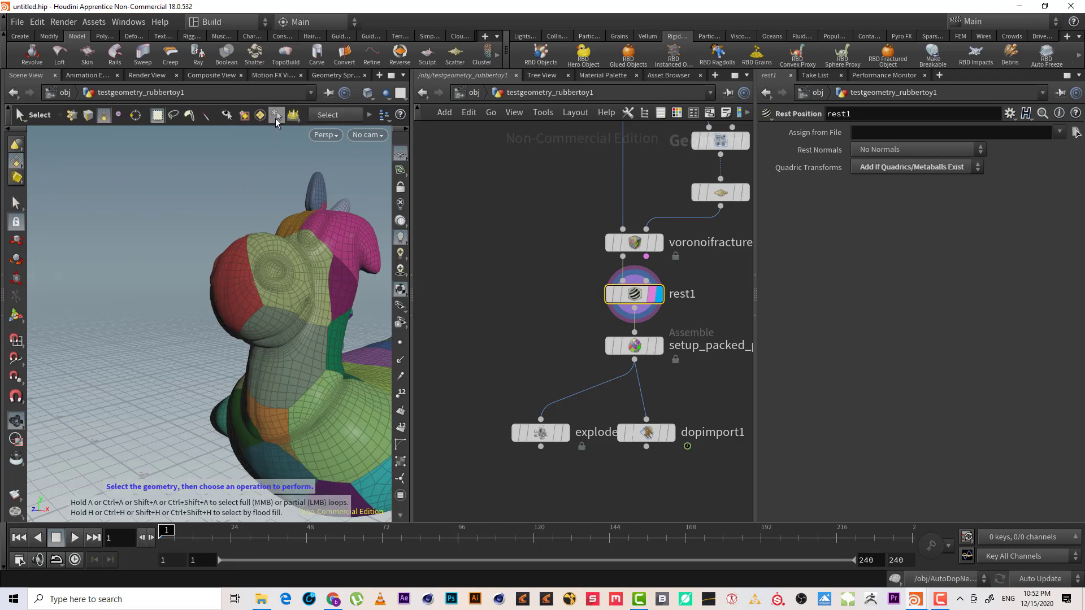
pyautogui.click(325, 115)
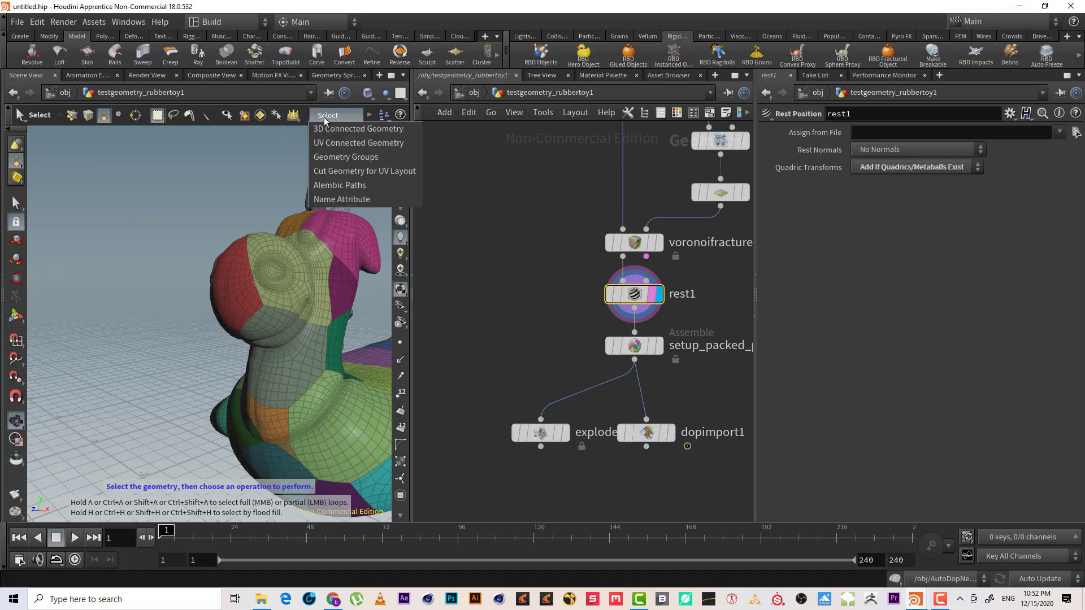
pyautogui.click(324, 118)
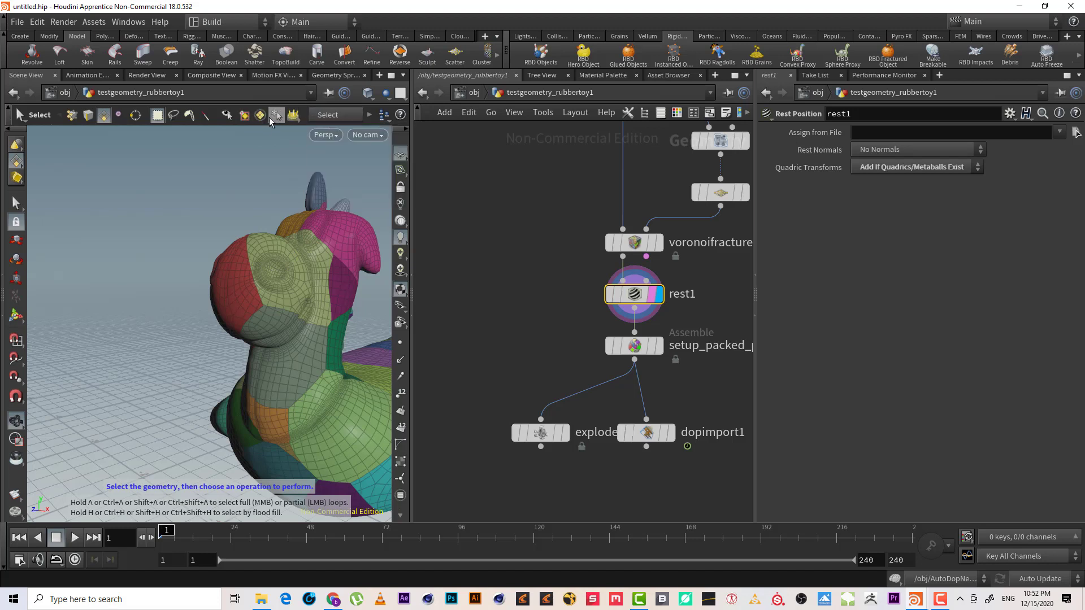
pyautogui.click(260, 116)
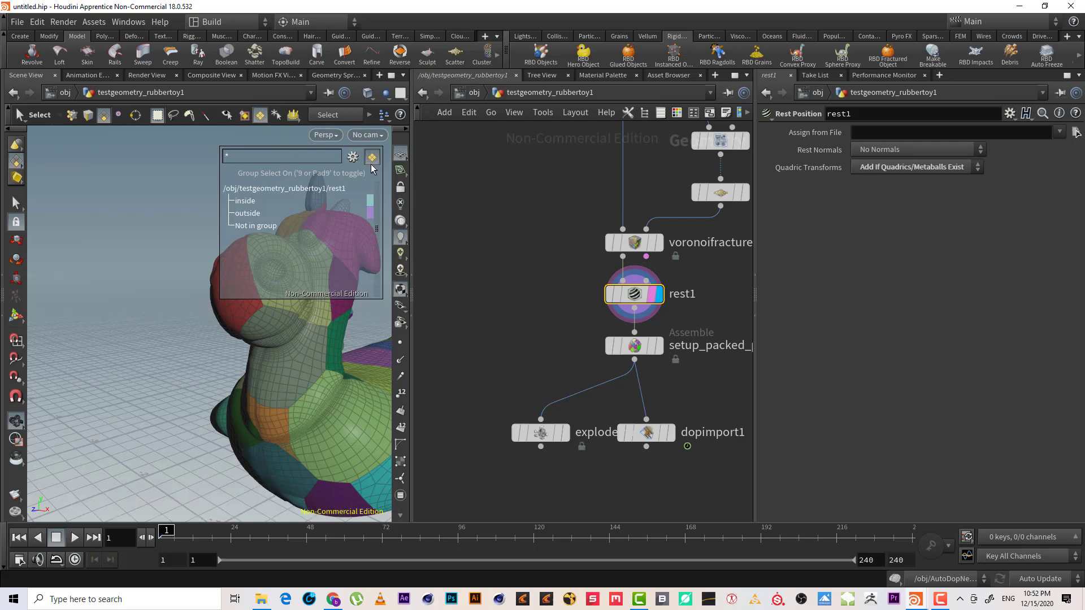
pyautogui.click(352, 158)
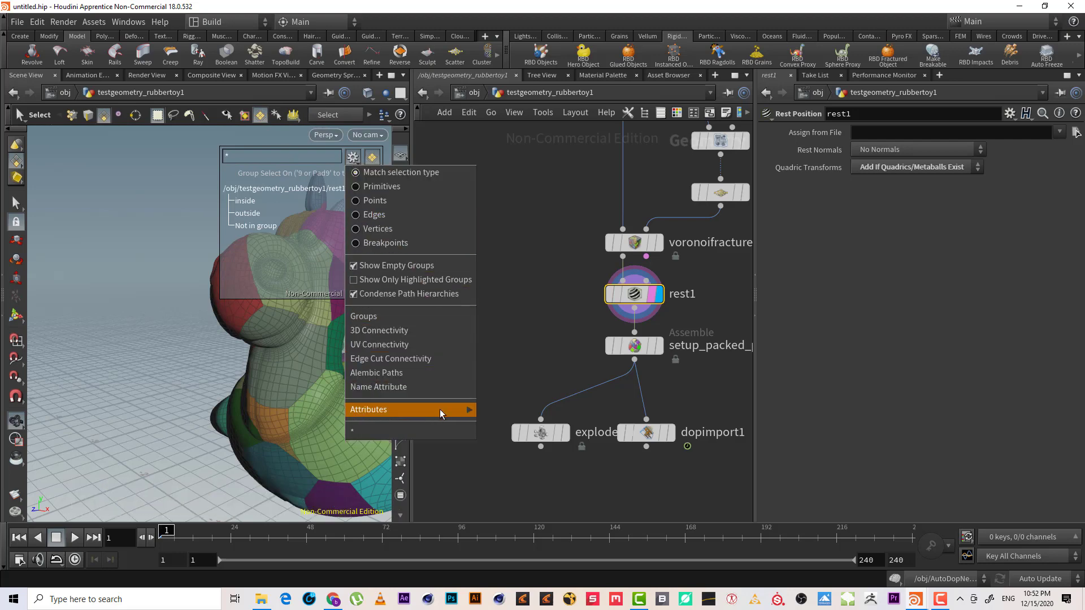
pyautogui.moveTo(443, 410)
pyautogui.click(485, 411)
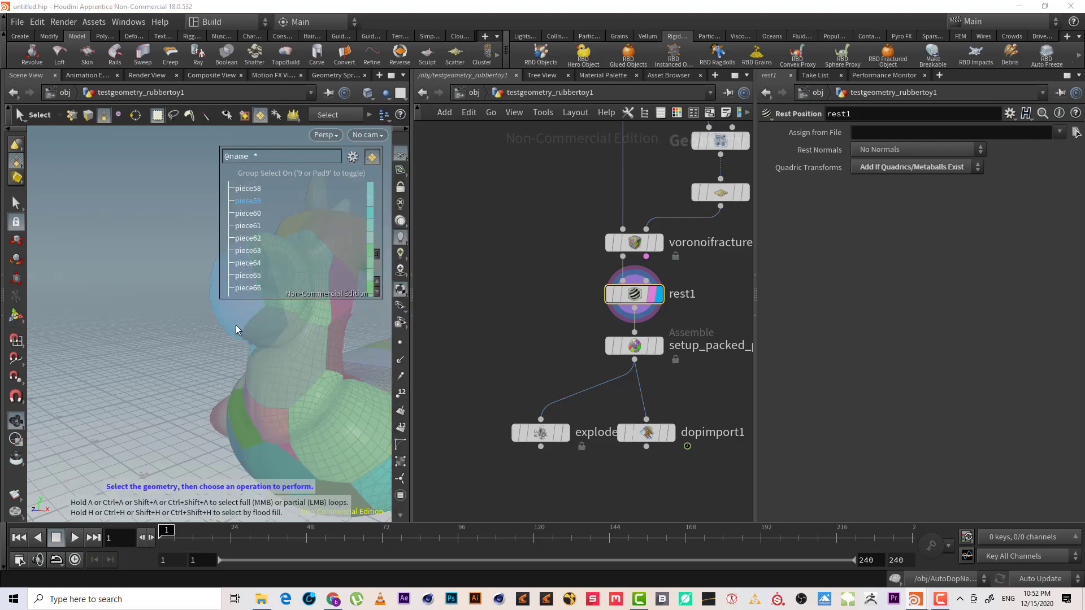
pyautogui.click(174, 300)
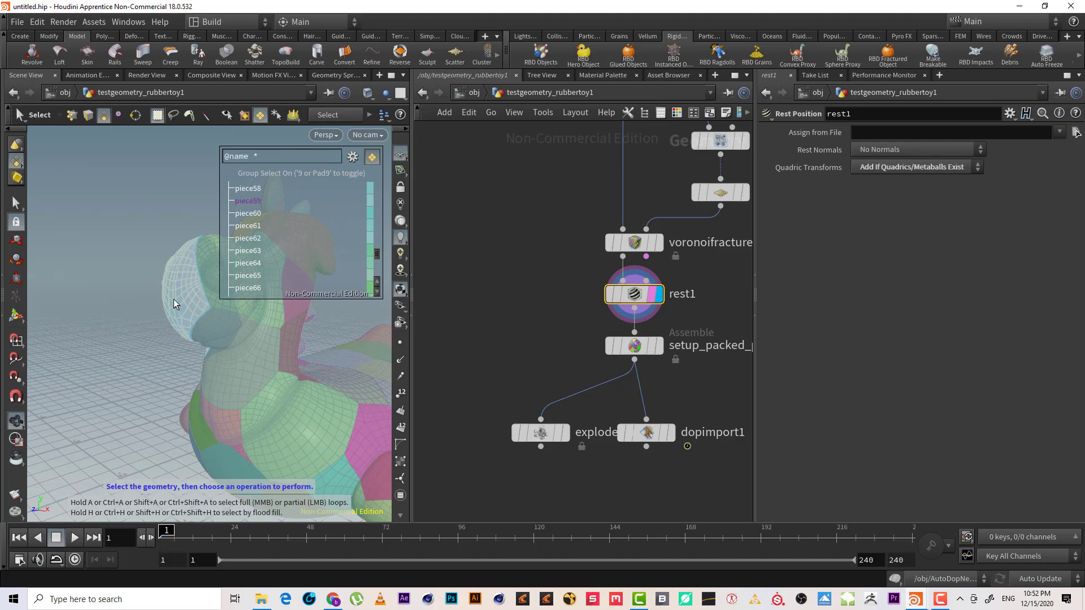
pyautogui.press('Tab')
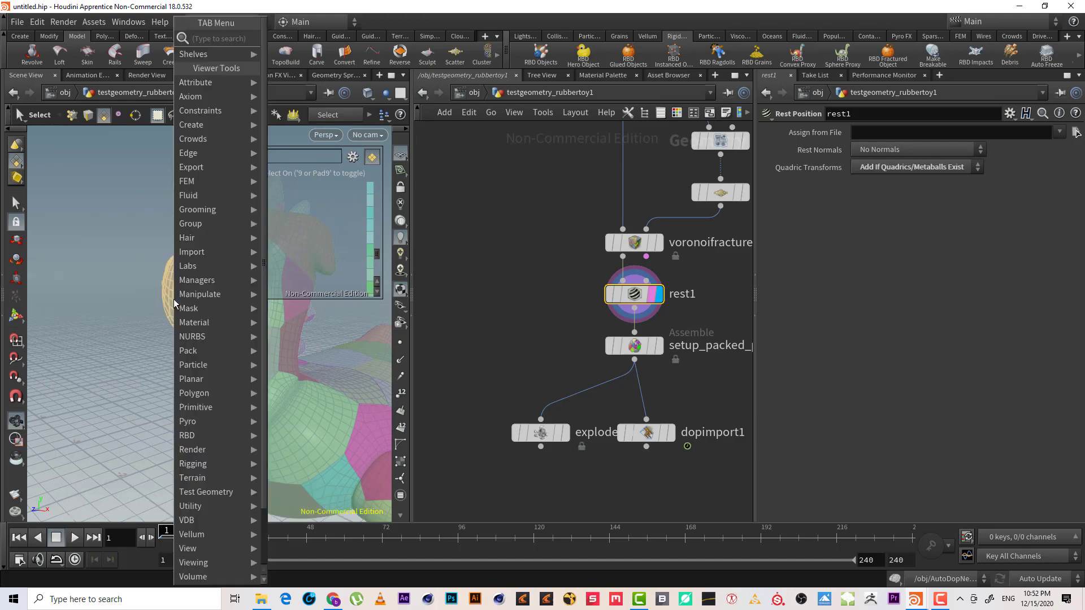
# Add a Blast node after rest1 with Delete Non Selected on, keeping only piece59.
pyautogui.write('blast')
pyautogui.press('Return')
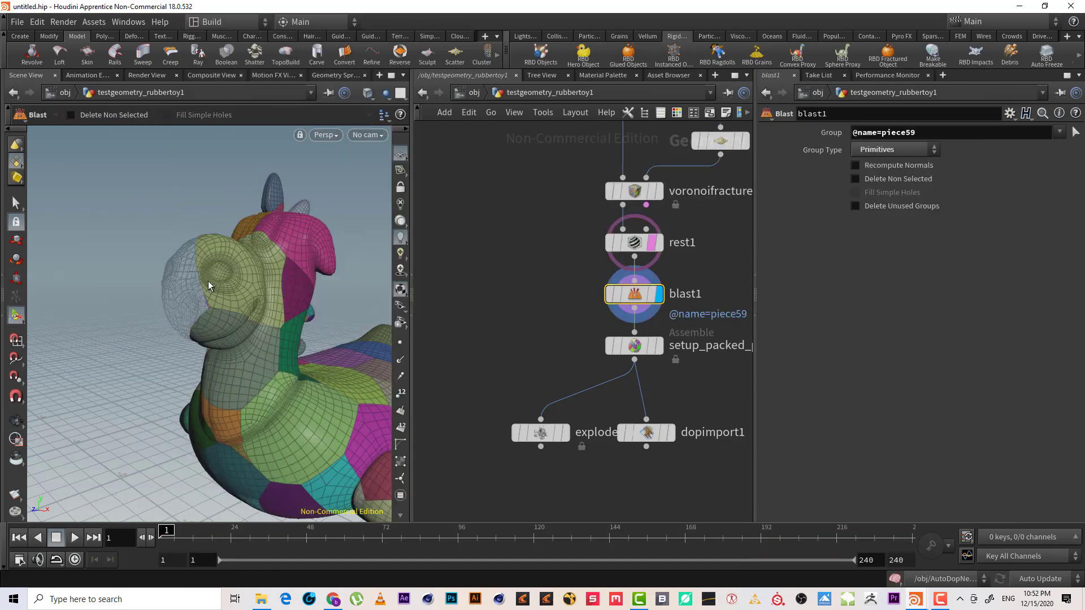
pyautogui.moveTo(639, 300); pyautogui.dragTo(519, 292)
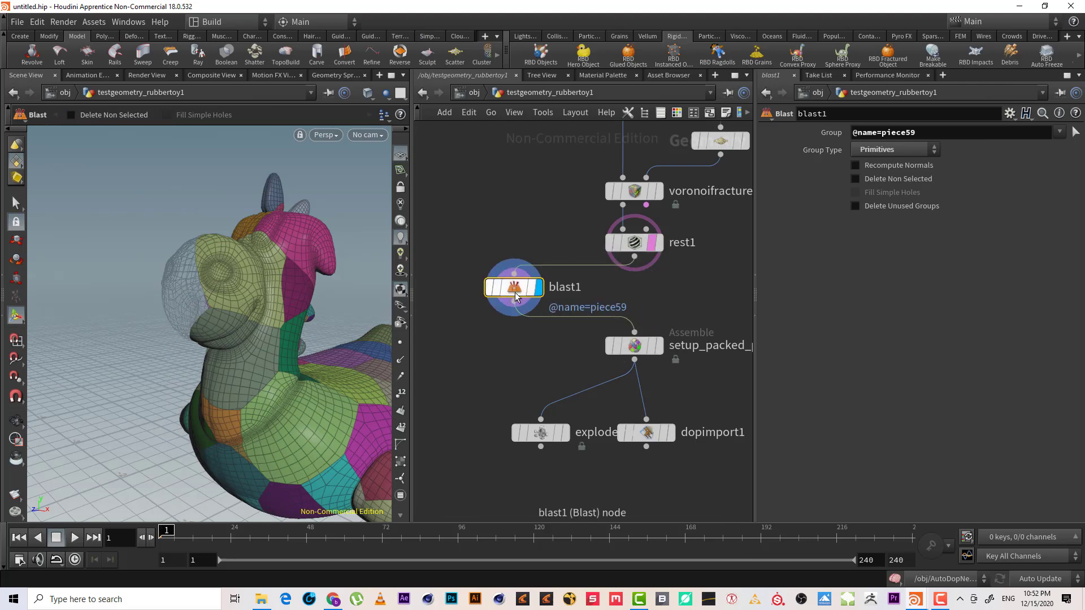
pyautogui.click(880, 181)
pyautogui.press('Escape')
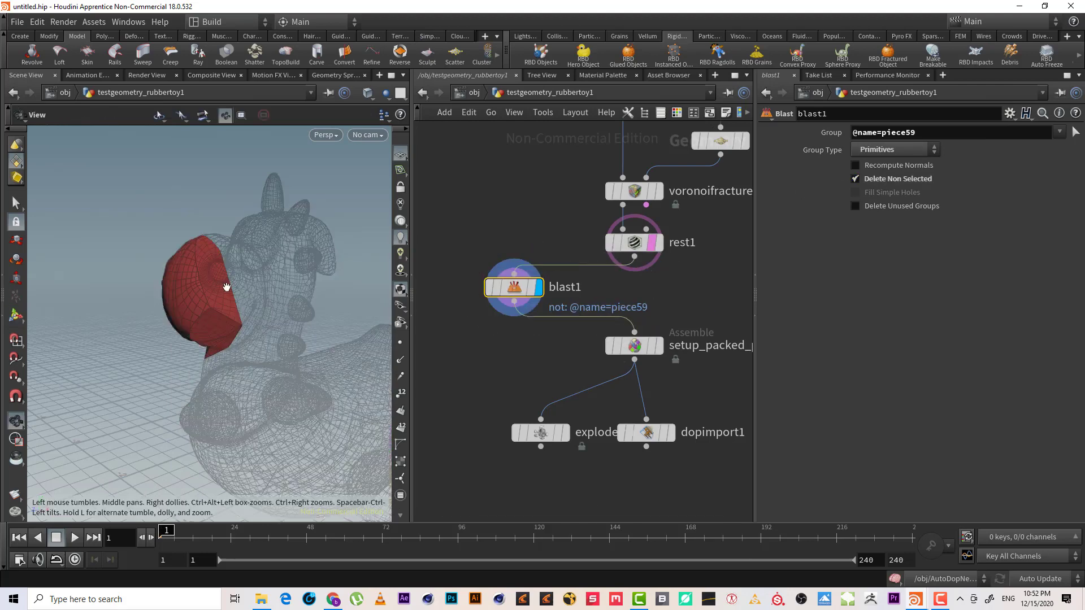
# Open a geometry spreadsheet for blast1.
pyautogui.click(512, 288)
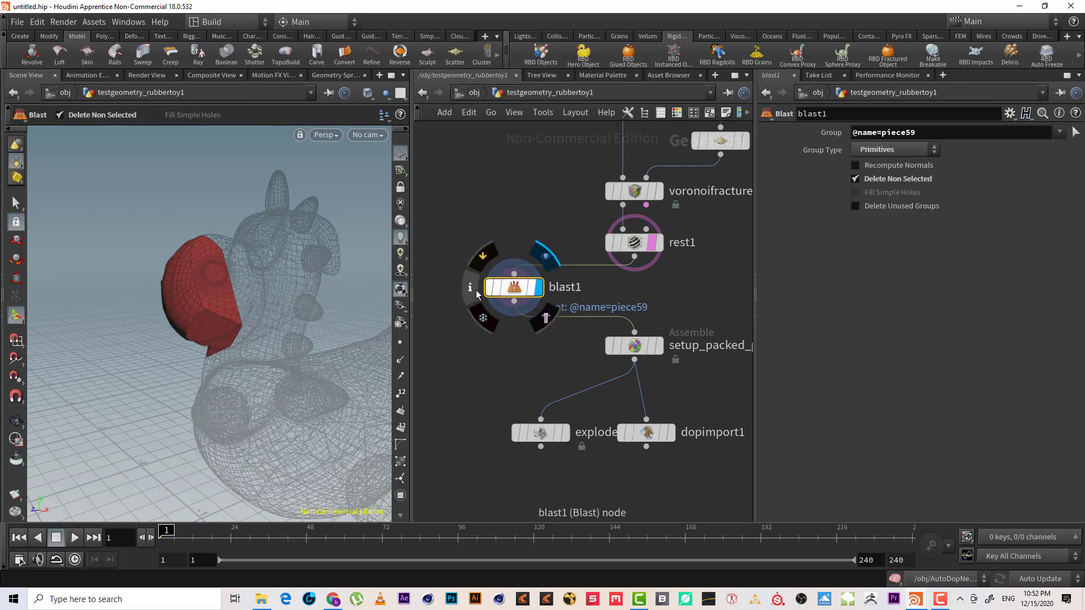
pyautogui.rightClick(519, 292)
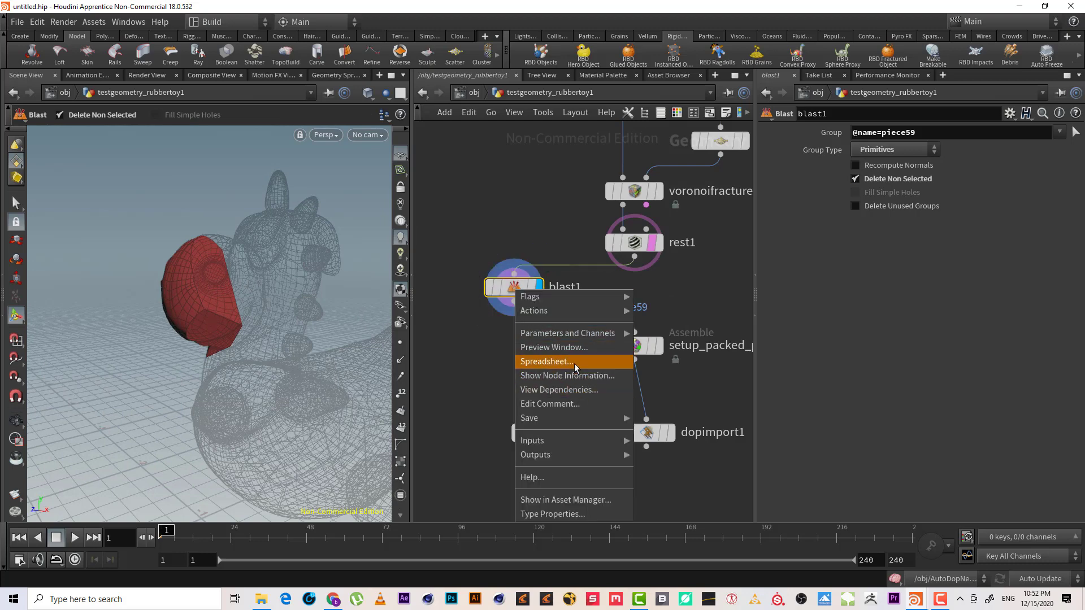
pyautogui.click(557, 358)
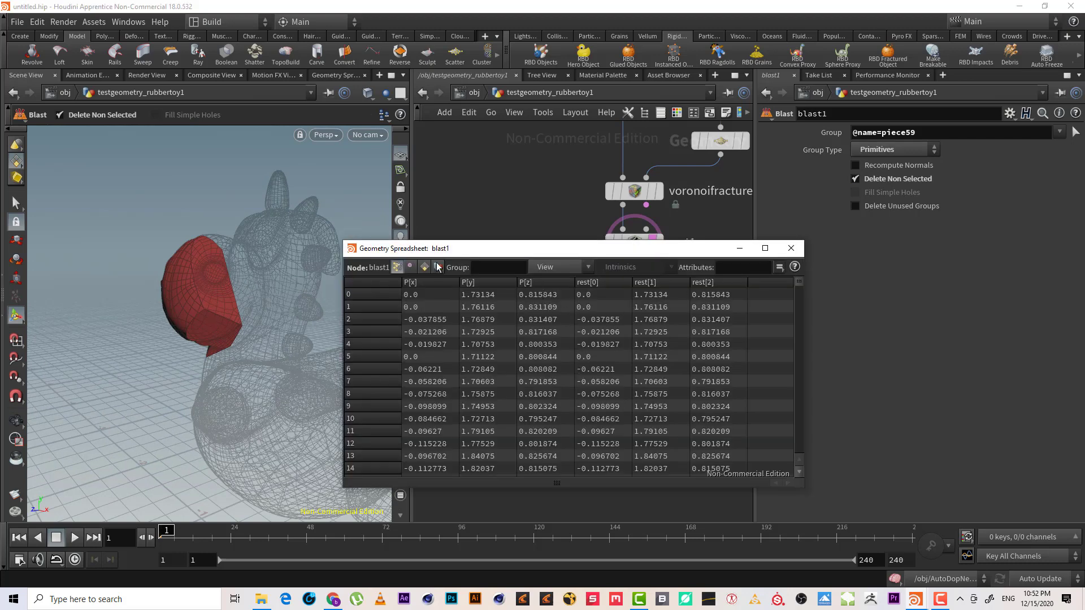
# Check piece59's primitive name and inside/outside groups in the spreadsheet, then delete blast1.
pyautogui.click(423, 268)
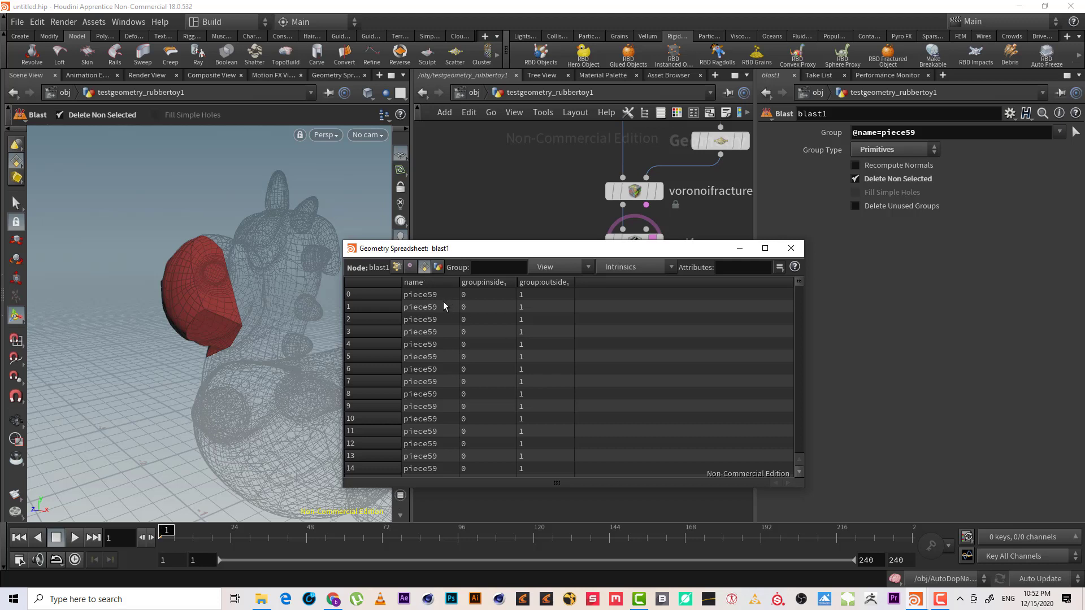
pyautogui.moveTo(798, 286); pyautogui.dragTo(820, 452)
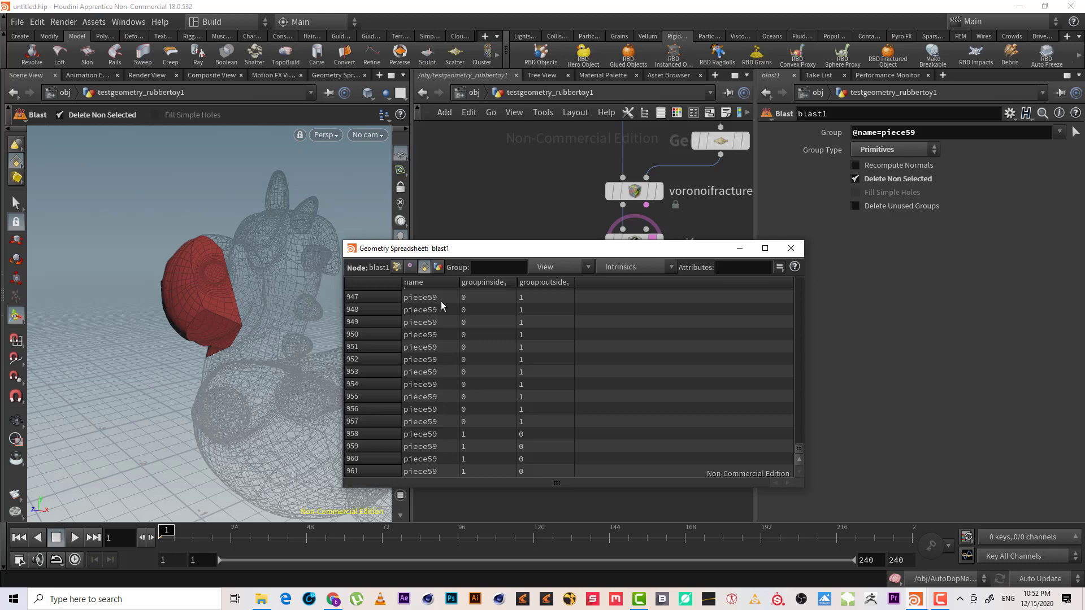
pyautogui.click(794, 247)
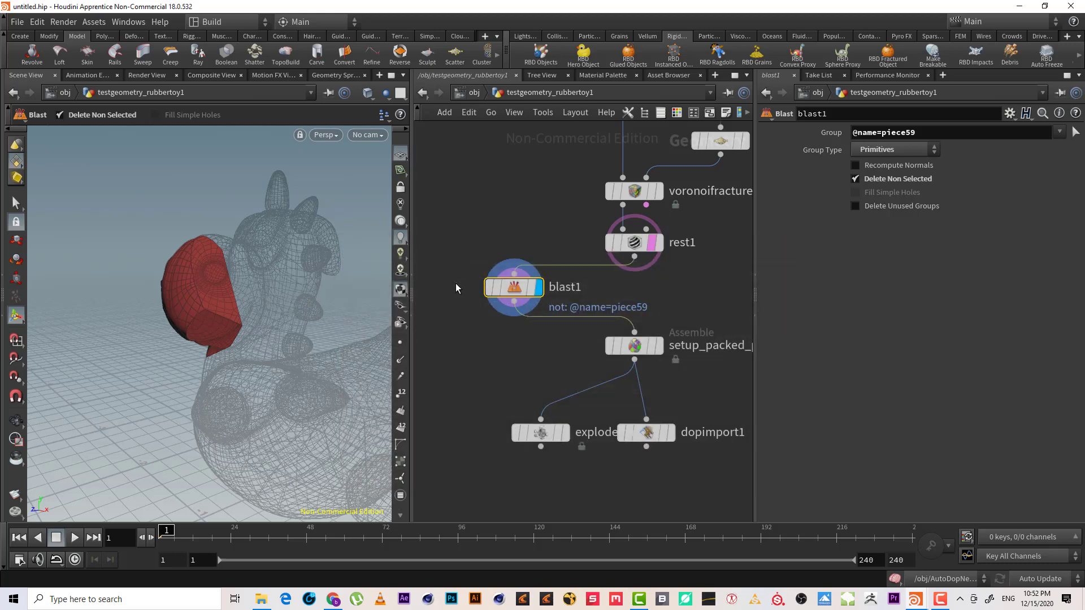
pyautogui.press('Delete')
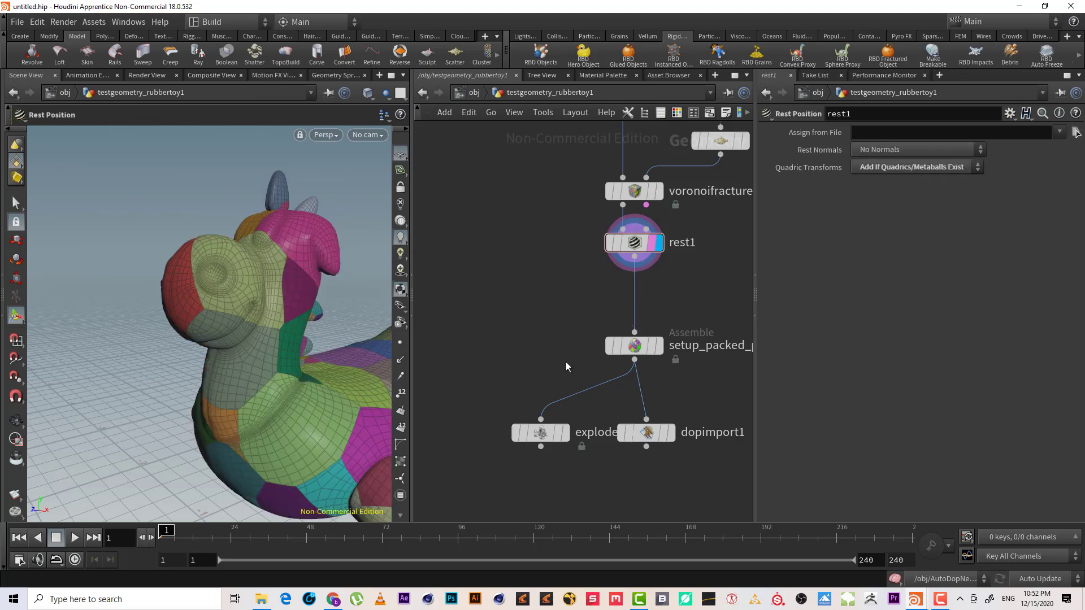
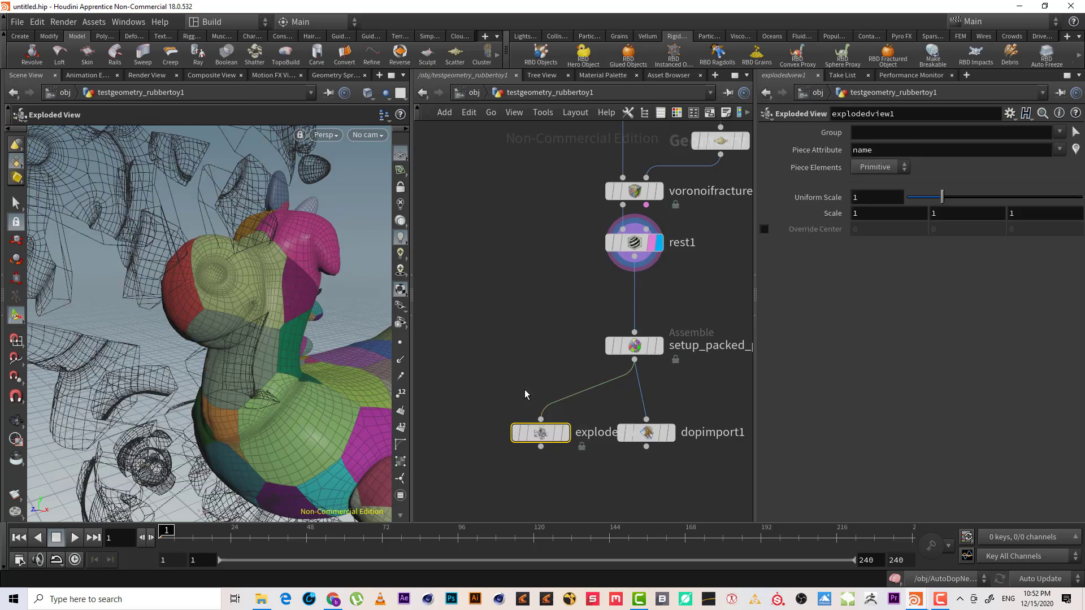
# Delete the temporary exploded-view node and select setup_packed_prims.
pyautogui.press('Delete')
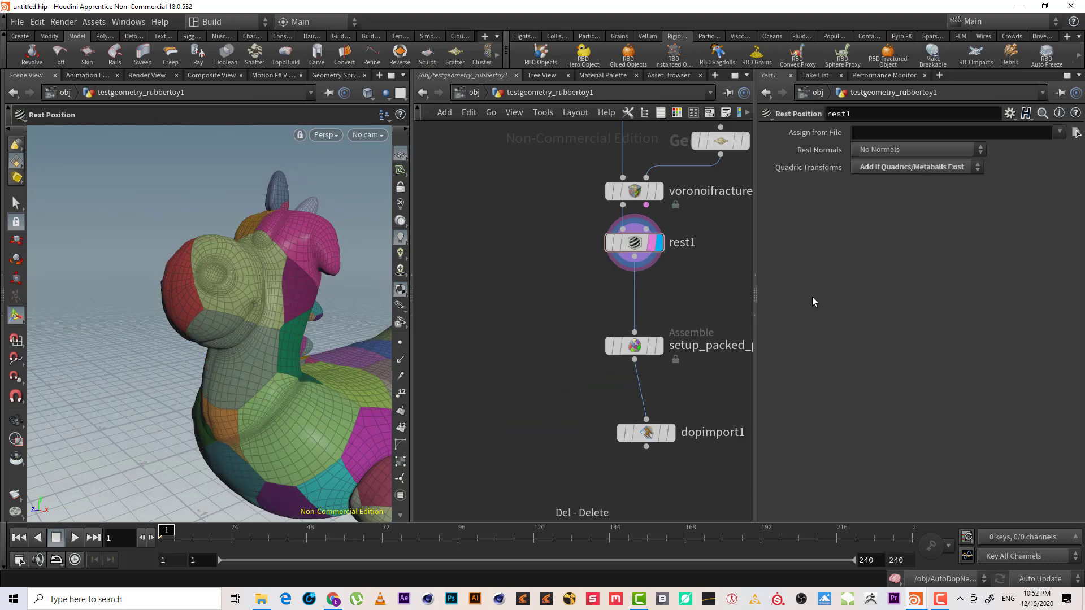
pyautogui.click(635, 332)
pyautogui.press('Escape')
pyautogui.click(649, 347)
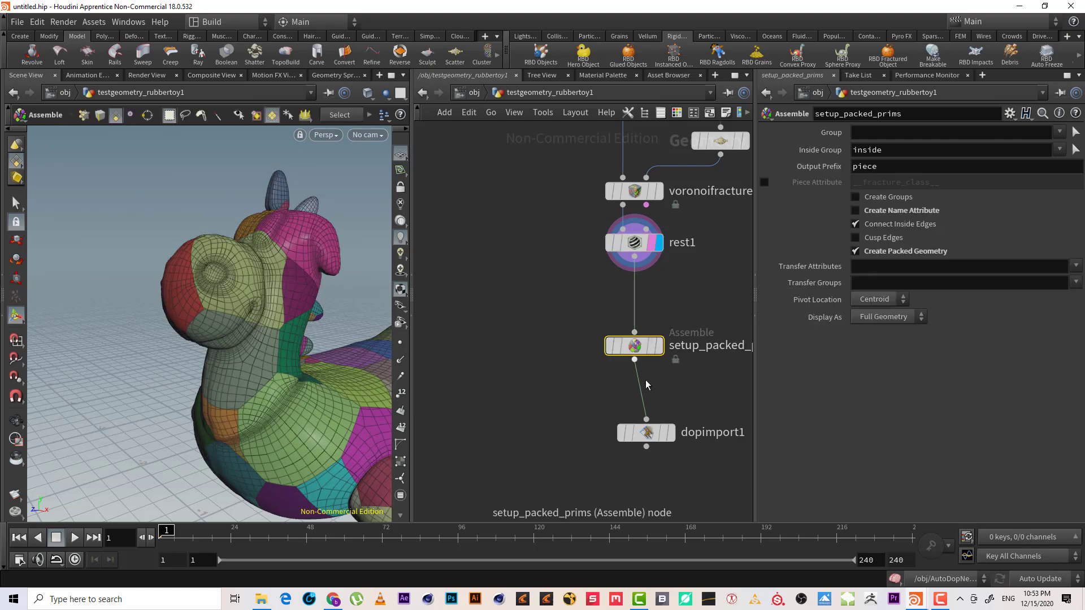
# Display setup_packed_prims with a centroid pivot and its packed pieces shown as Centroid.
pyautogui.click(657, 345)
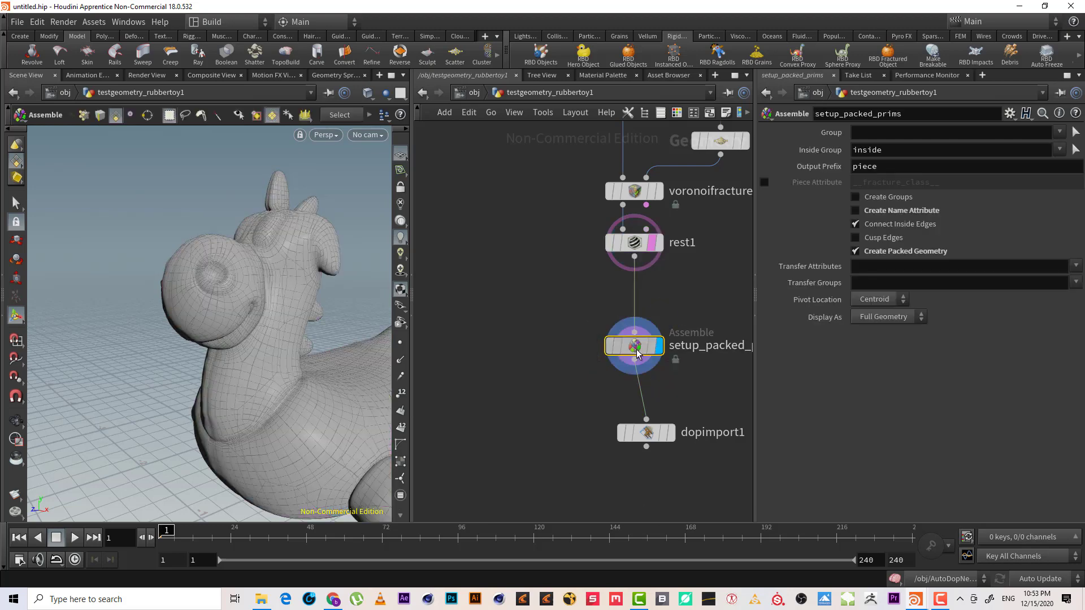
pyautogui.click(886, 299)
pyautogui.click(892, 321)
pyautogui.click(892, 319)
pyautogui.click(877, 344)
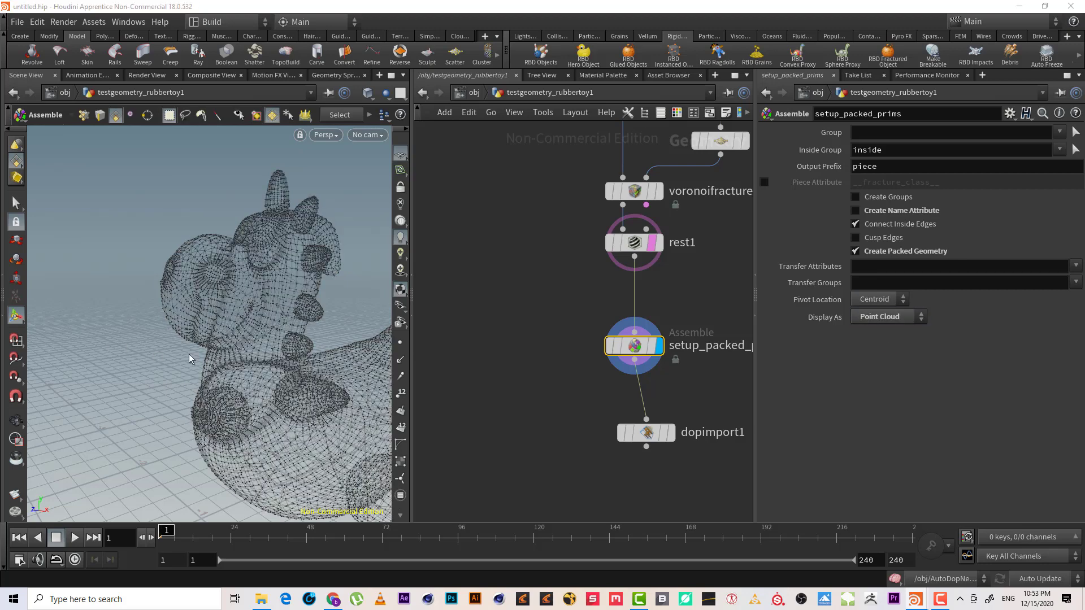
pyautogui.click(880, 320)
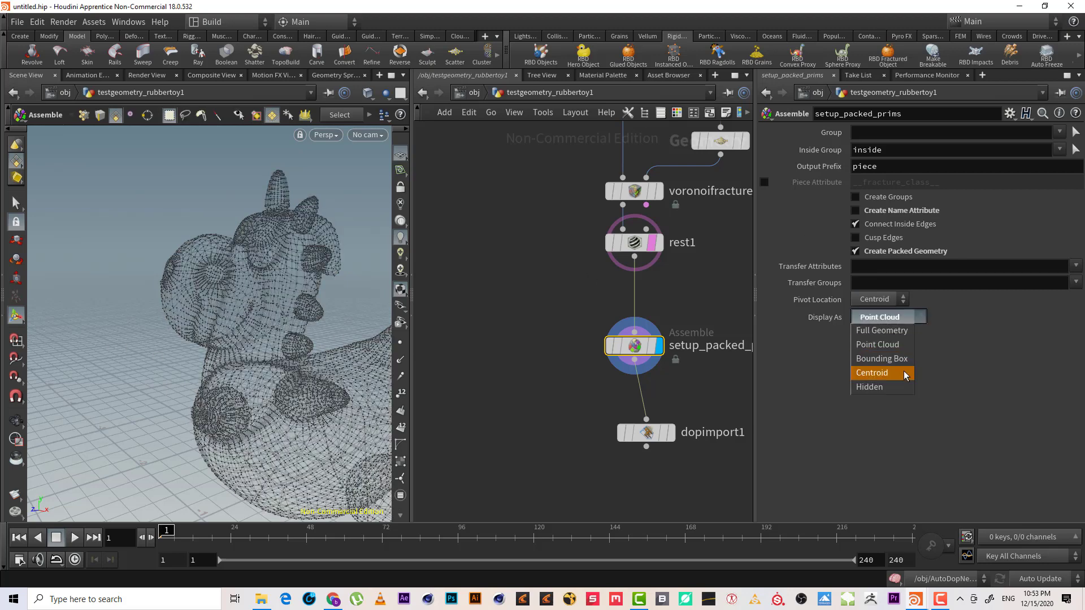
pyautogui.click(882, 370)
pyautogui.moveTo(279, 314); pyautogui.dragTo(83, 303)
# Turn off rest1's template wireframe and move rest1 lower in the network.
pyautogui.click(519, 317)
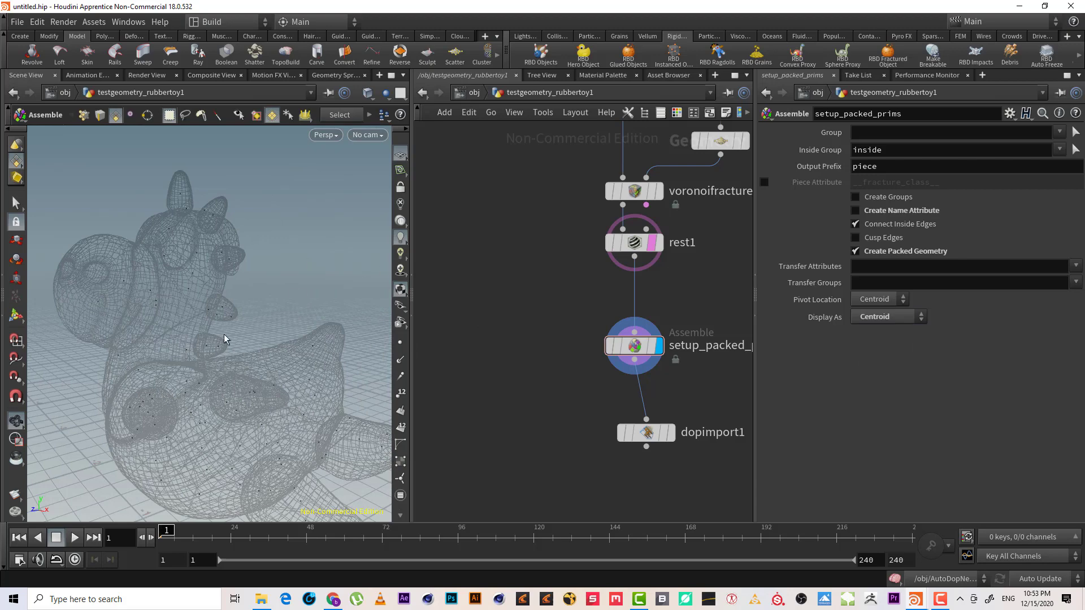
pyautogui.click(389, 97)
pyautogui.click(394, 136)
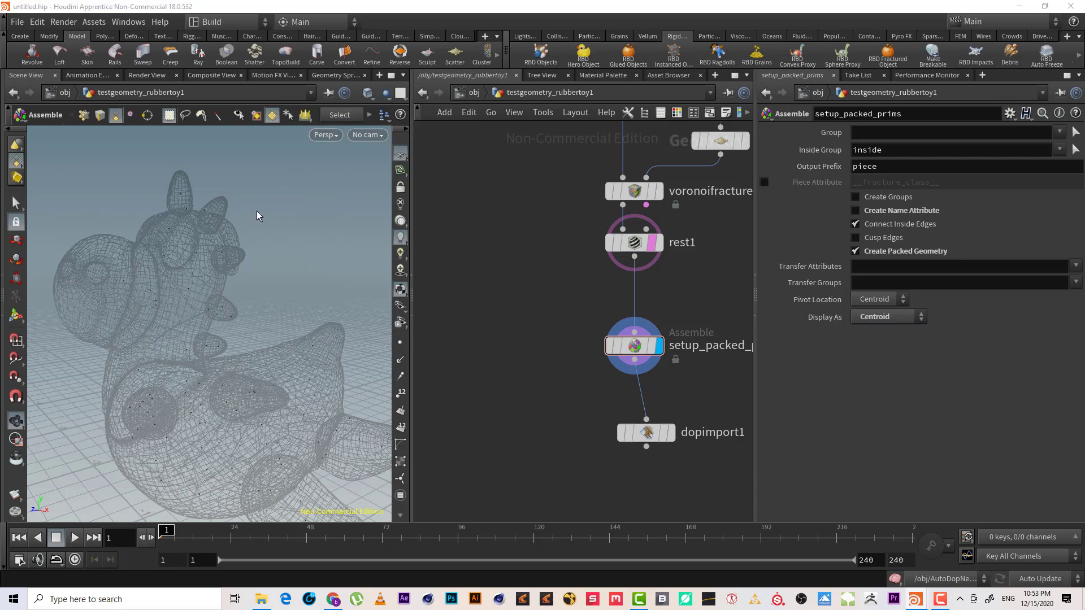
pyautogui.click(666, 272)
pyautogui.keyDown('alt'); pyautogui.moveTo(222, 342); pyautogui.dragTo(217, 341); pyautogui.keyUp('alt')
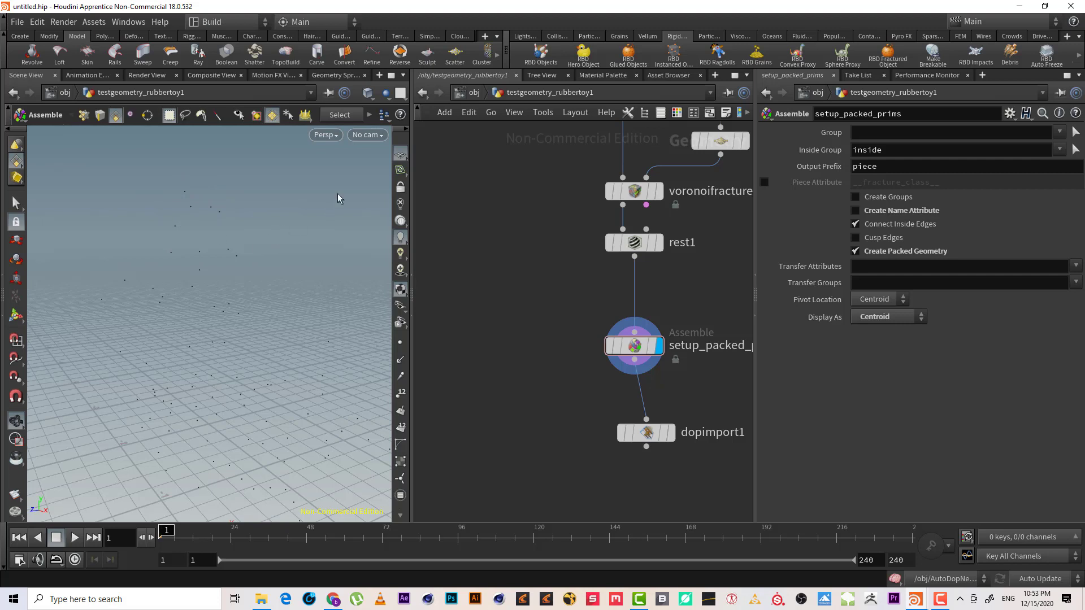
pyautogui.moveTo(643, 245); pyautogui.dragTo(635, 267)
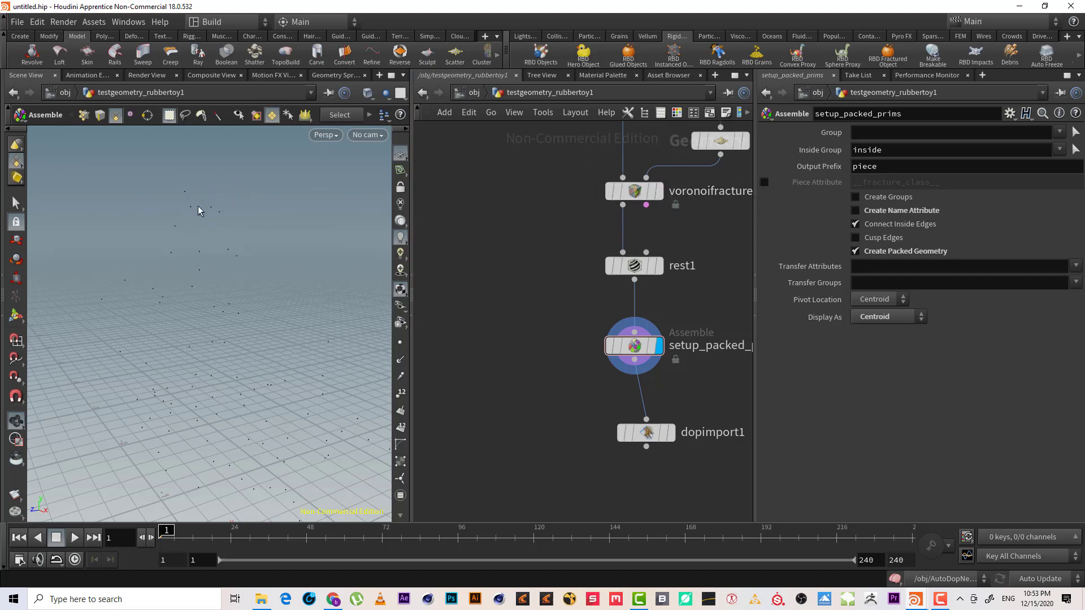
pyautogui.keyDown('alt'); pyautogui.moveTo(205, 210); pyautogui.dragTo(229, 202, button='right'); pyautogui.keyUp('alt')
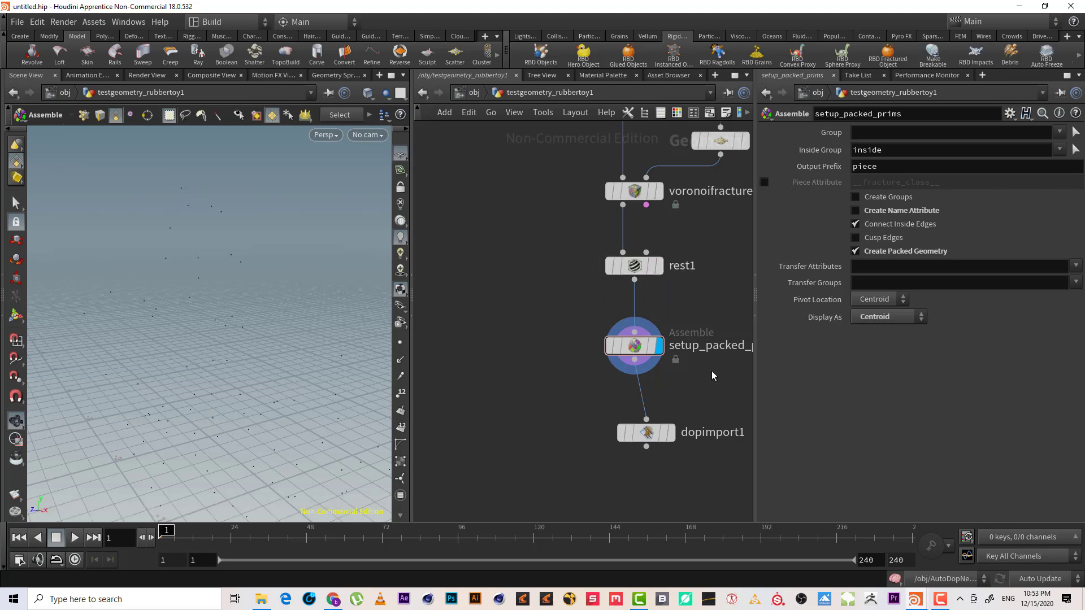
# Set the packed pieces back to Full Geometry display, checking dopimport1's result along the way.
pyautogui.click(650, 434)
pyautogui.click(683, 398)
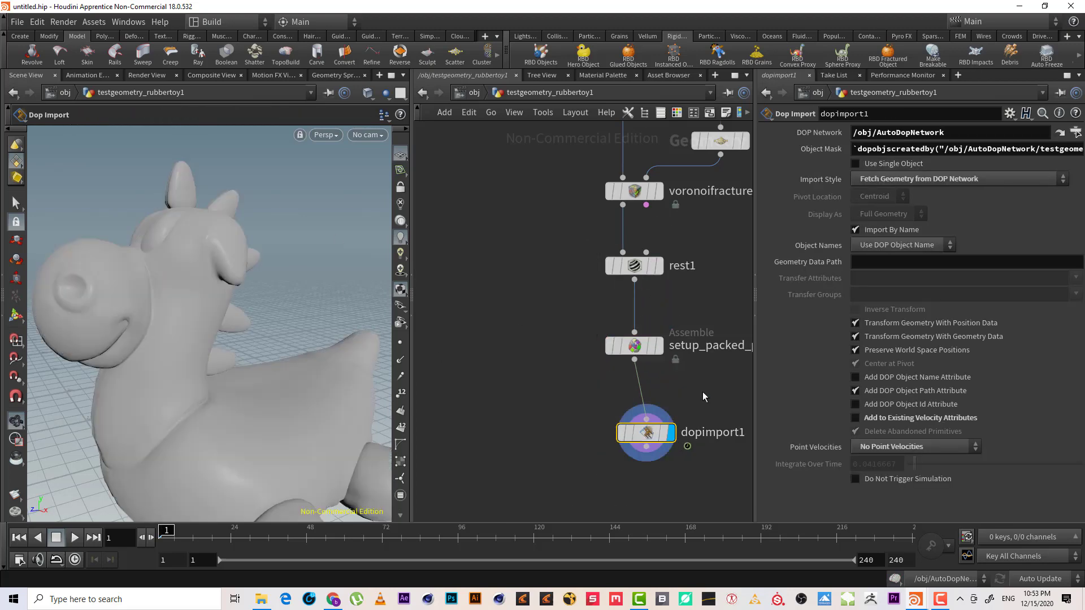
pyautogui.click(640, 345)
pyautogui.click(885, 316)
pyautogui.click(875, 335)
pyautogui.click(694, 415)
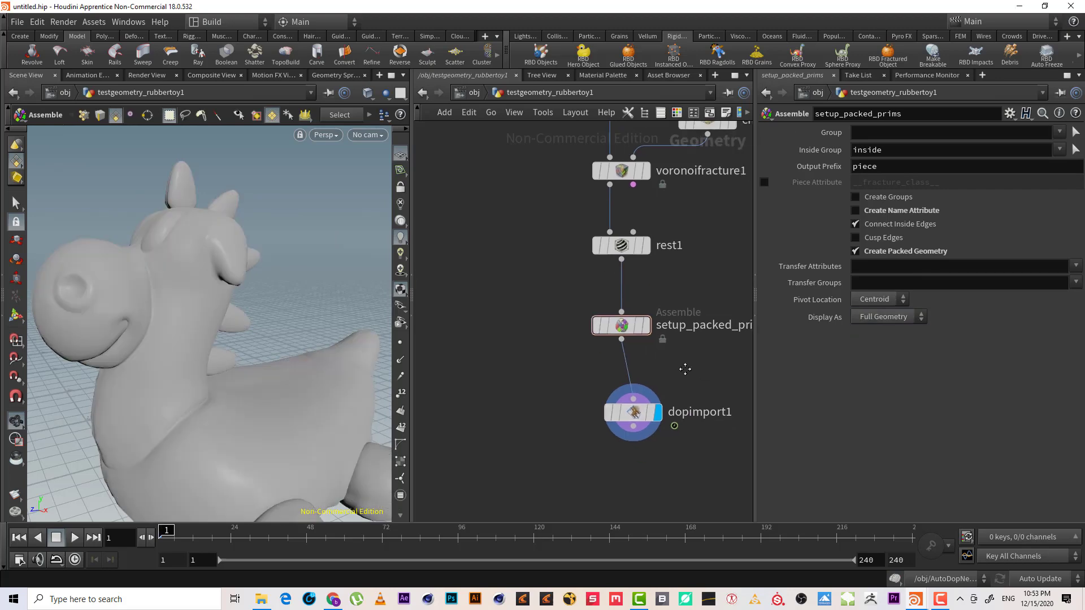
pyautogui.click(631, 410)
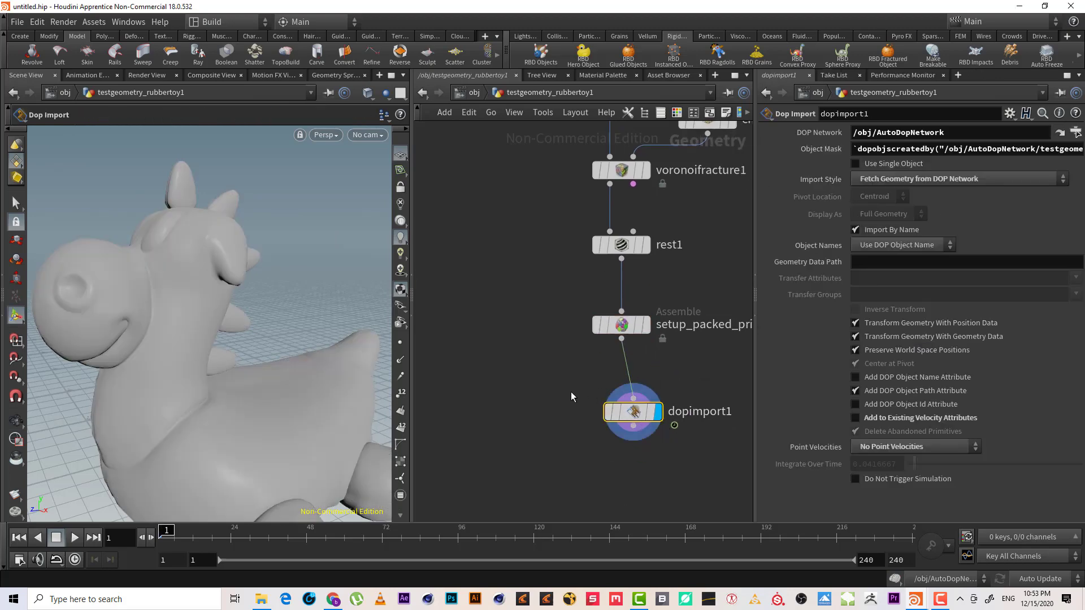
pyautogui.scroll(-5, 261, 418)
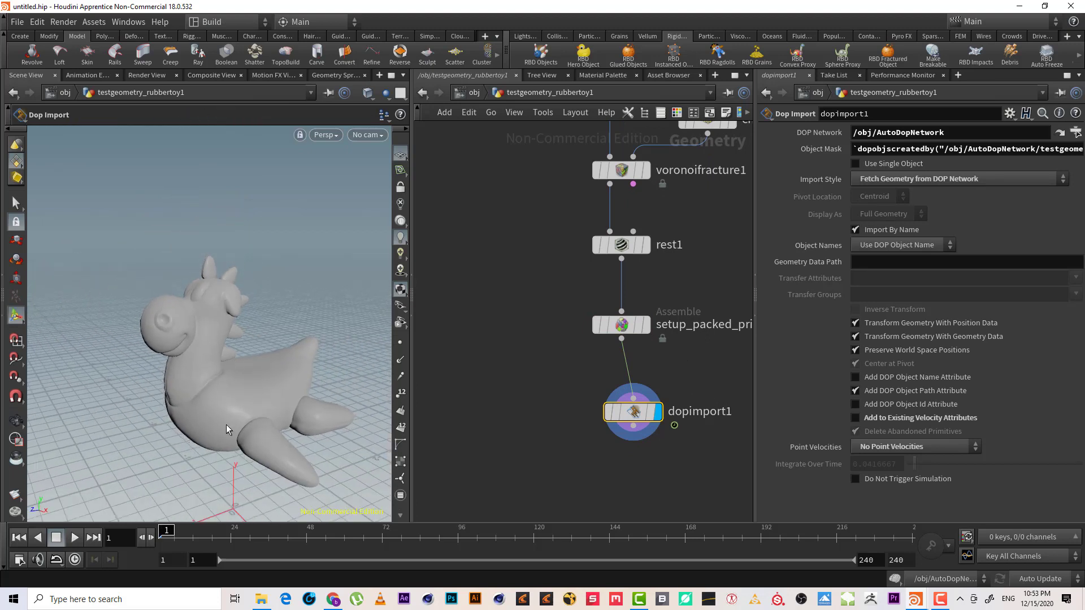
pyautogui.click(623, 329)
# Go up to object level and dive into AutoDopNetwork.
pyautogui.moveTo(614, 331)
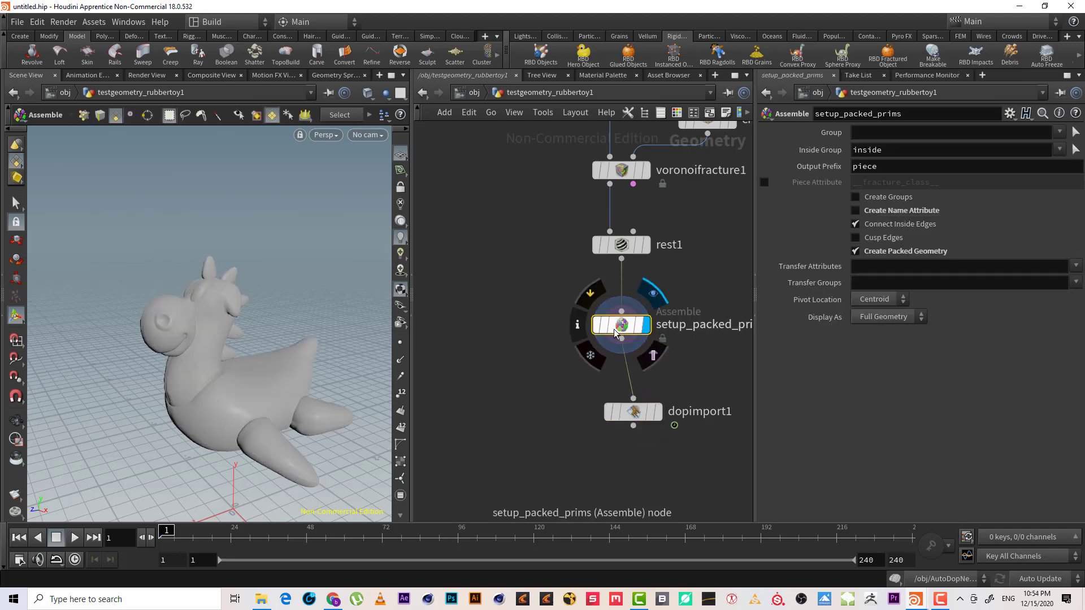
pyautogui.click(487, 107)
pyautogui.click(472, 92)
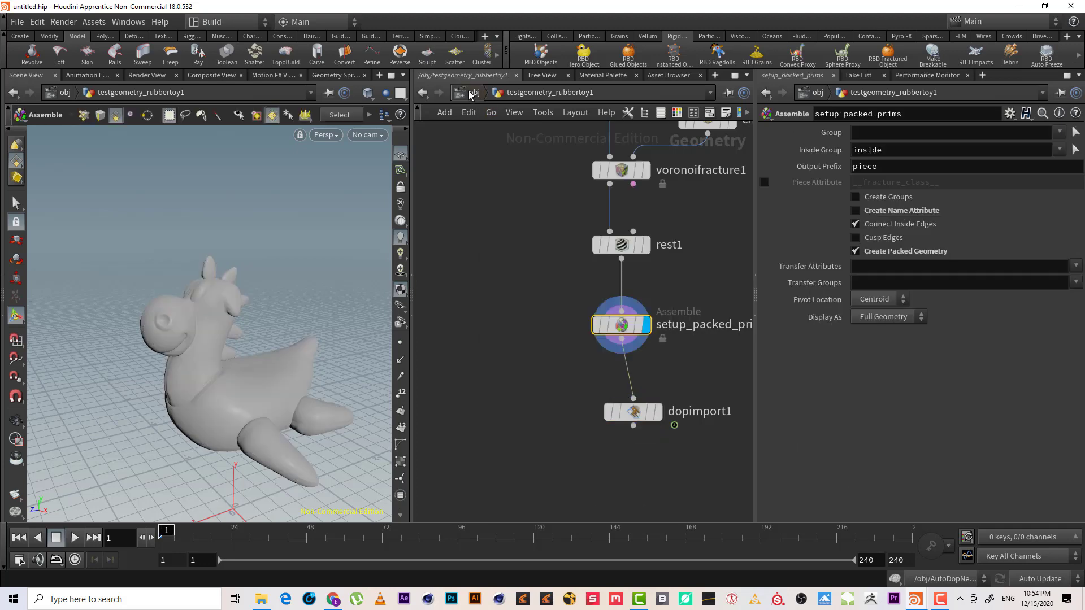
pyautogui.doubleClick(510, 229)
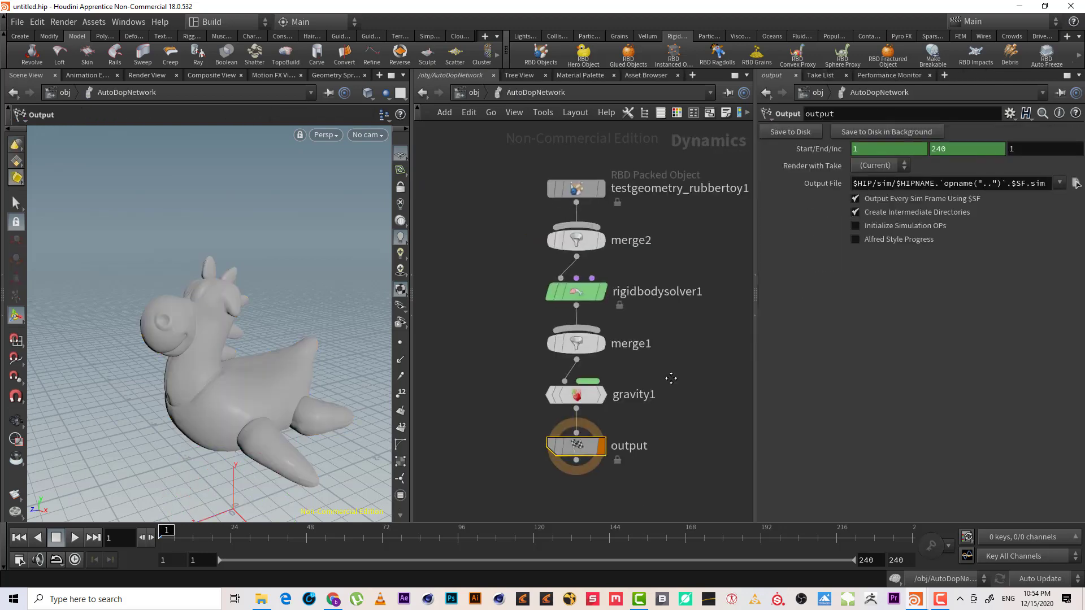
# Inspect the rubber toy RBD object, merge2, rigid body solver, merge1 and gravity1 nodes.
pyautogui.moveTo(678, 244); pyautogui.dragTo(469, 153)
pyautogui.moveTo(599, 221)
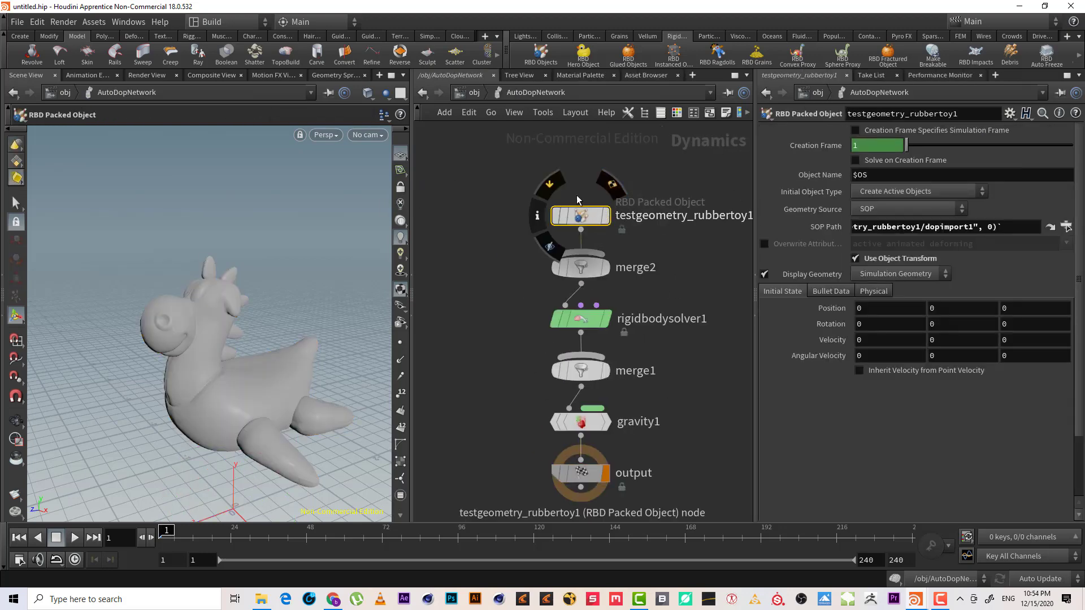
pyautogui.click(586, 269)
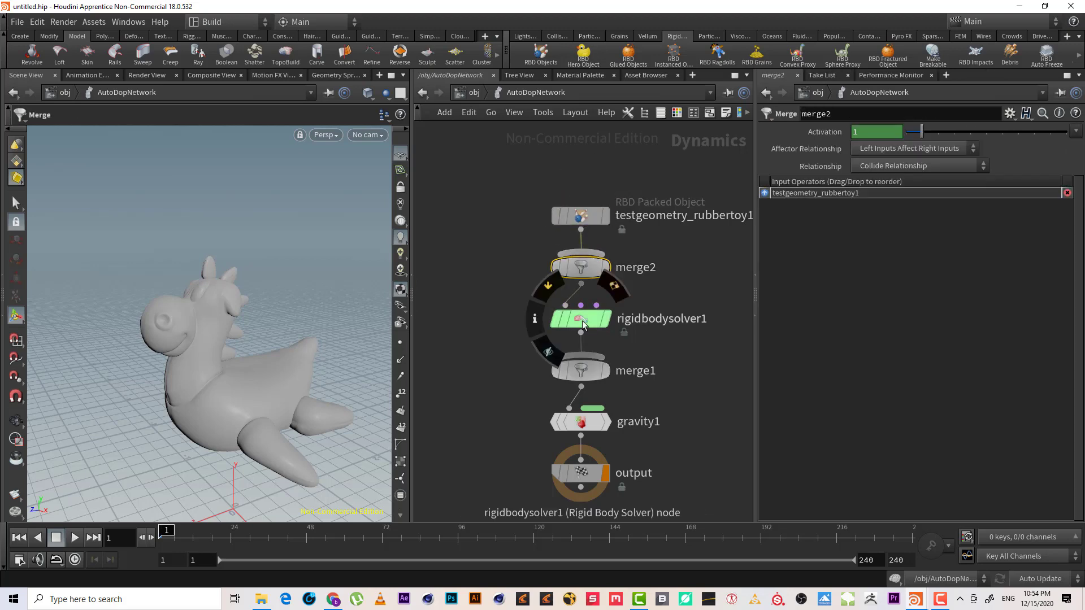
pyautogui.click(587, 326)
pyautogui.click(585, 370)
pyautogui.moveTo(678, 407); pyautogui.dragTo(504, 443)
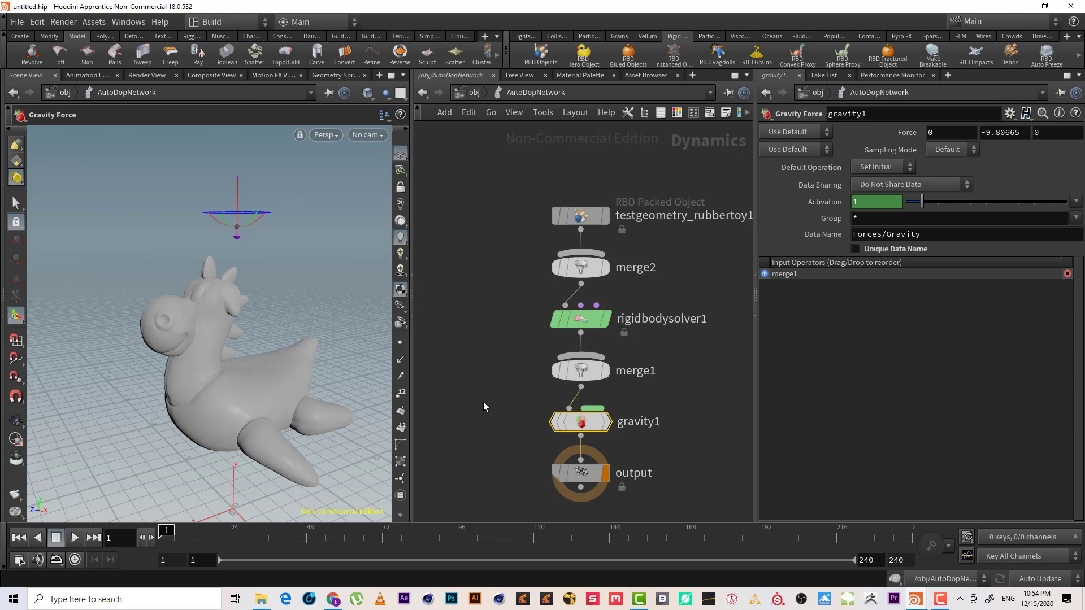
# Add a Ground Plane node and place it beside the DOP chain.
pyautogui.press('Tab')
pyautogui.write('gr')
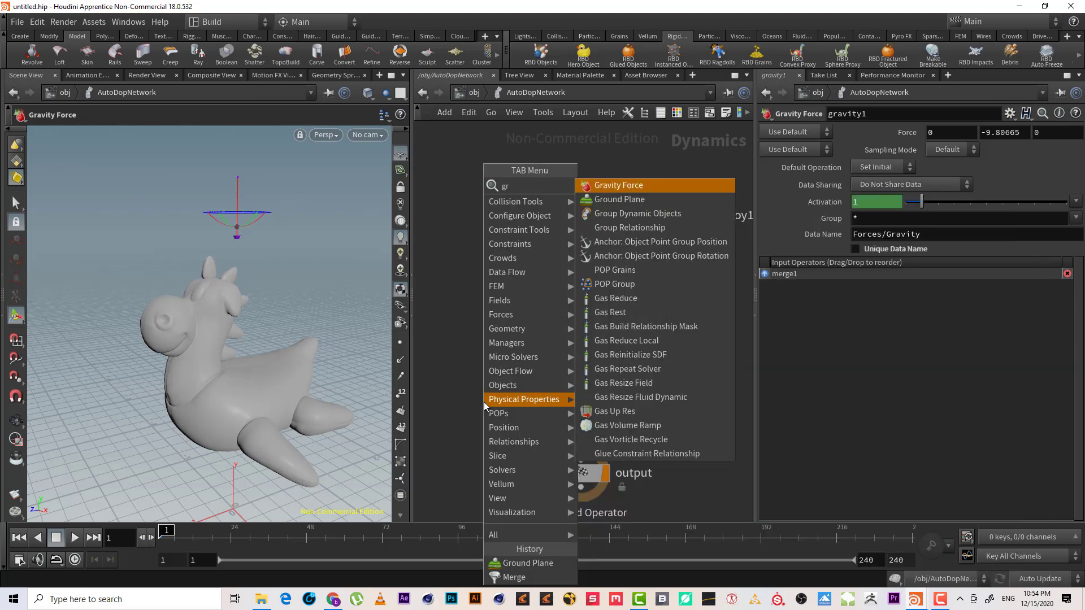
pyautogui.press('Down')
pyautogui.press('Return')
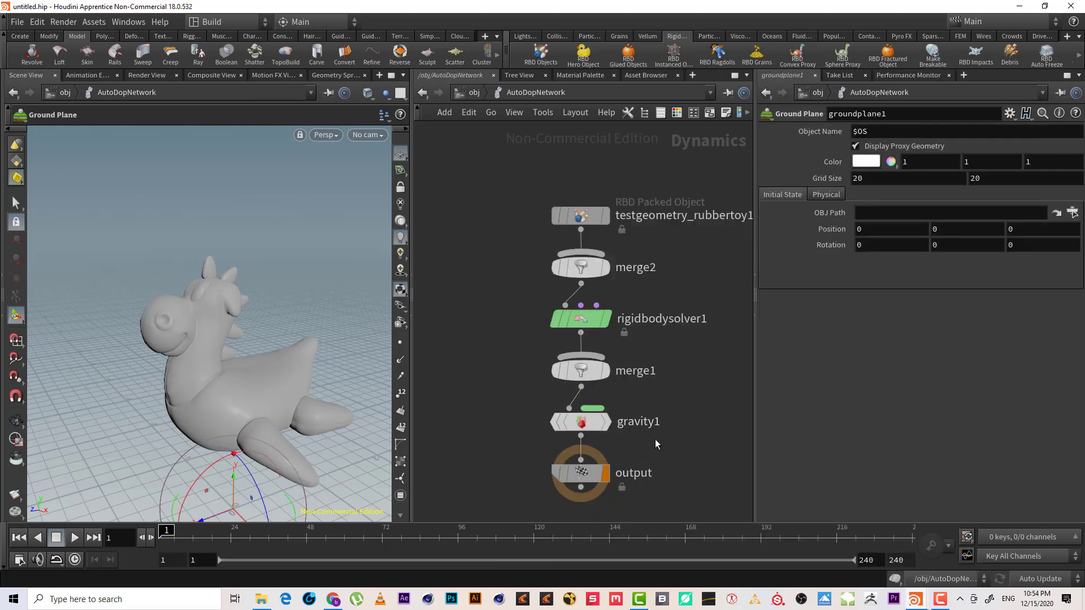
pyautogui.scroll(-4, 565, 316)
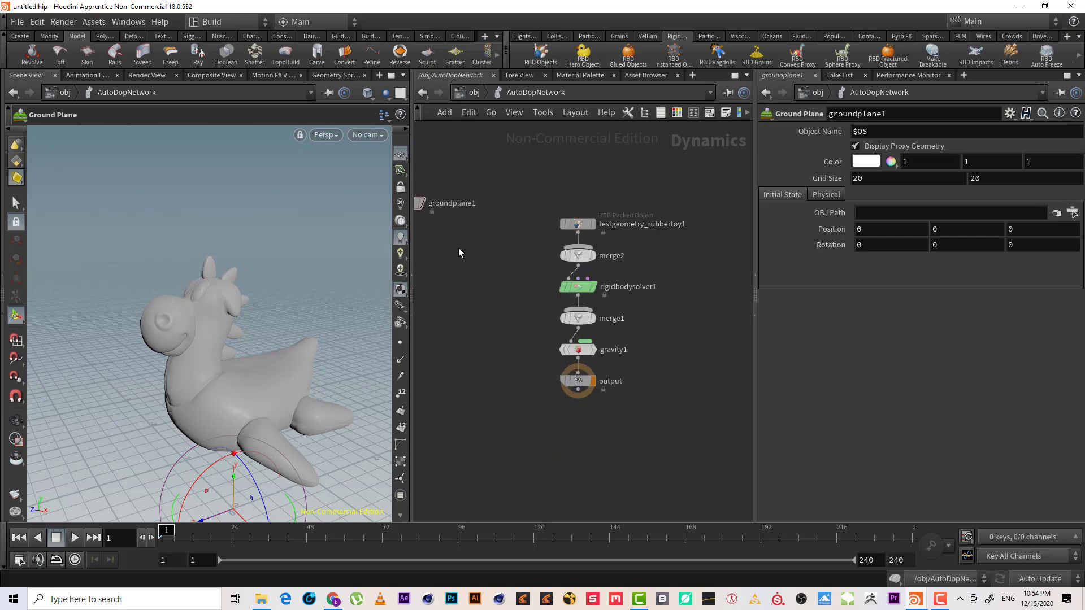
pyautogui.moveTo(423, 205); pyautogui.dragTo(505, 342)
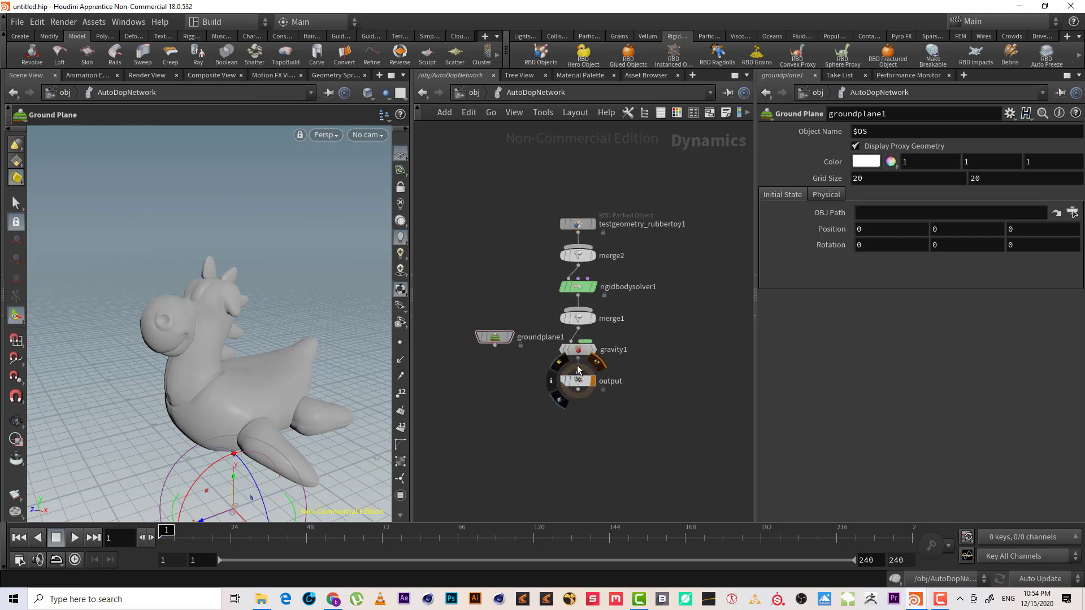
# Insert merge3 between gravity1 and output, wiring groundplane1 into it.
pyautogui.press('Tab')
pyautogui.write('merge')
pyautogui.press('Return')
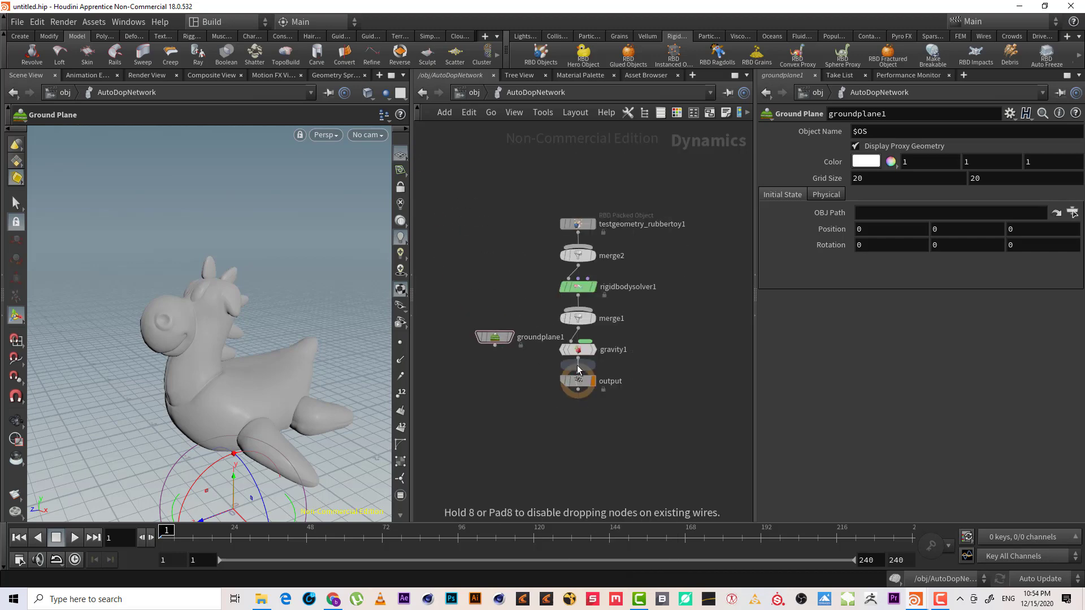
pyautogui.click(579, 372)
pyautogui.moveTo(495, 346); pyautogui.dragTo(581, 388)
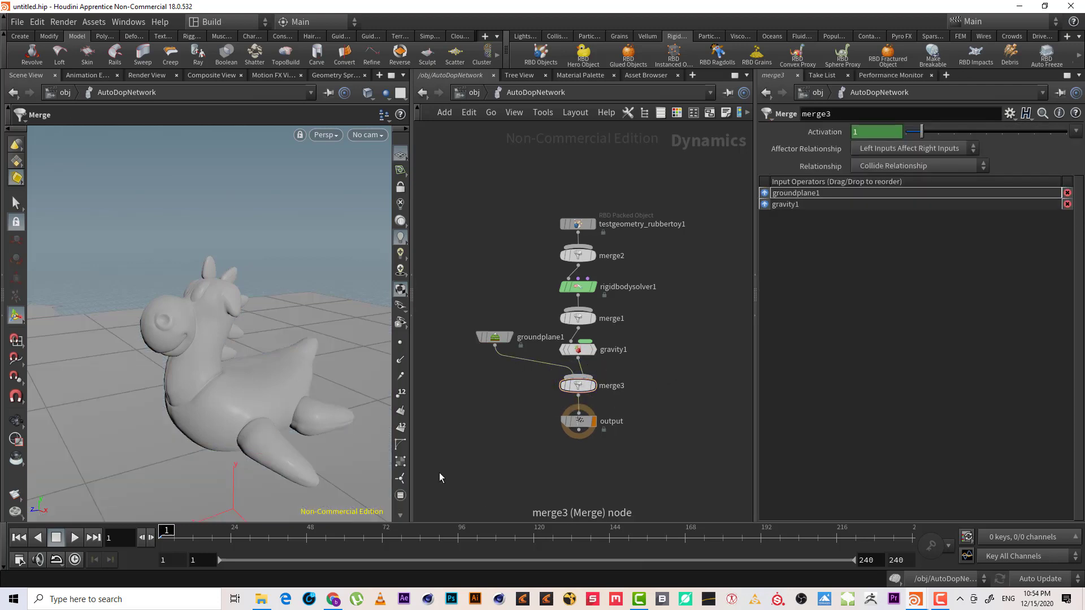
# Play the simulation to watch the toy shatter on the ground, then return to object level.
pyautogui.click(74, 537)
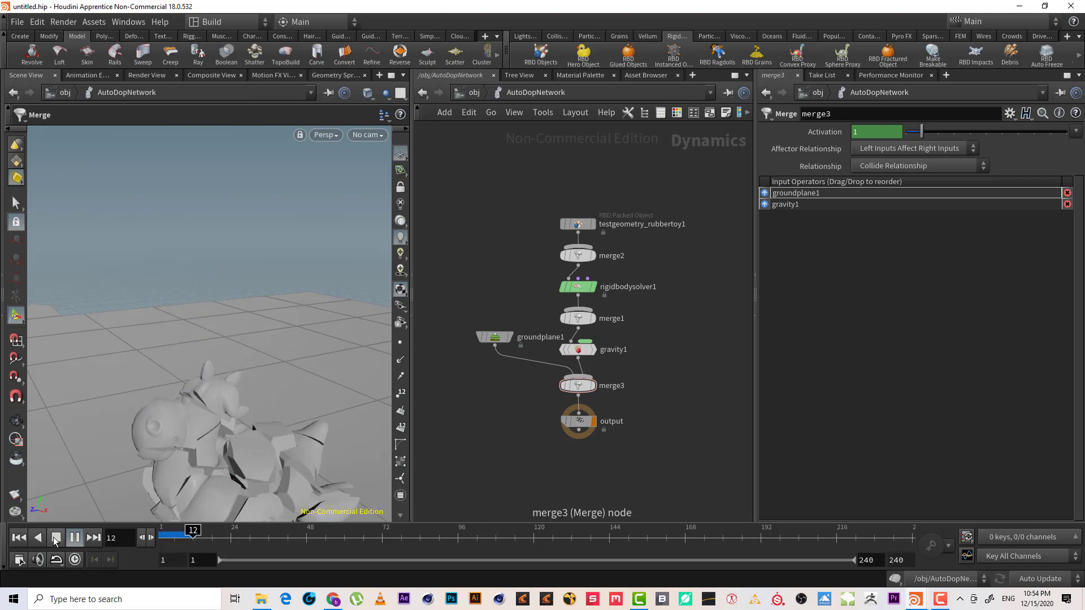
pyautogui.scroll(-3, 216, 370)
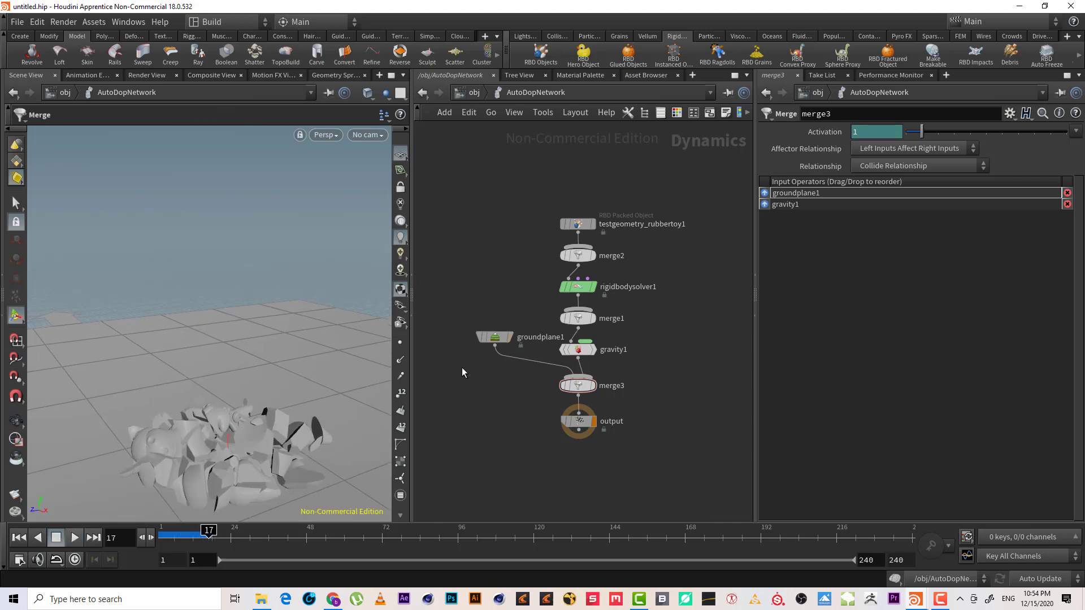
pyautogui.moveTo(300, 546); pyautogui.dragTo(174, 536)
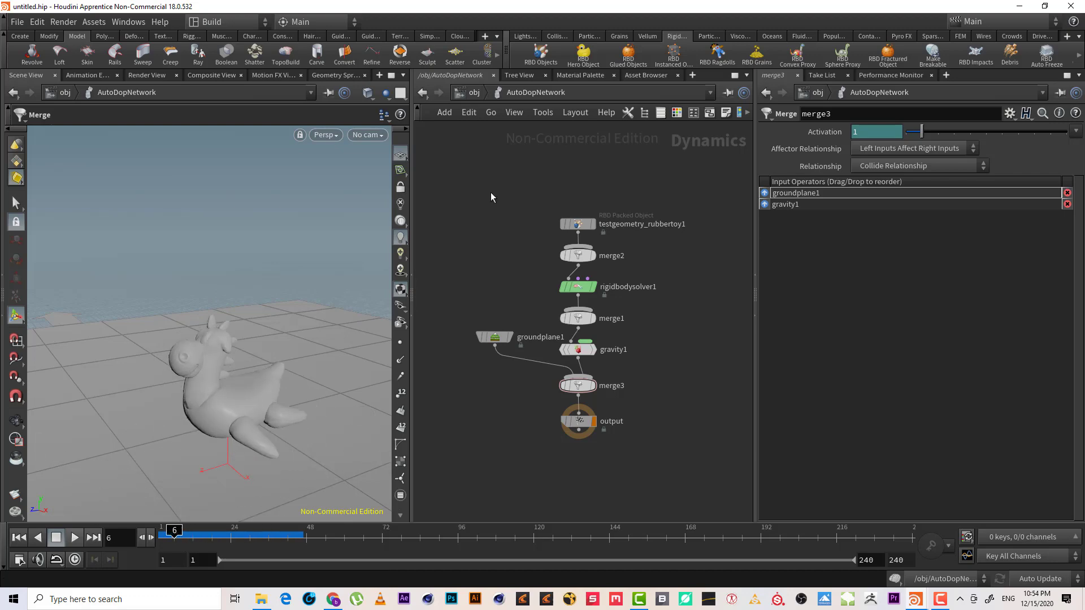
pyautogui.click(475, 93)
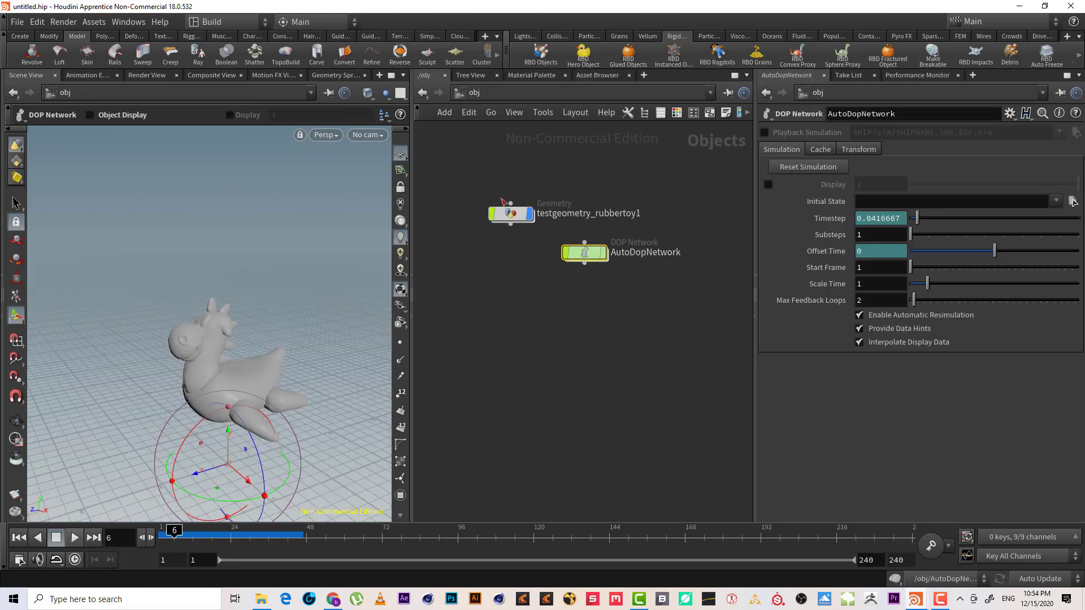
# Inside the rubber toy network, display dopimport1 and scrub through the simulated frames.
pyautogui.doubleClick(513, 220)
pyautogui.moveTo(687, 462); pyautogui.dragTo(586, 395)
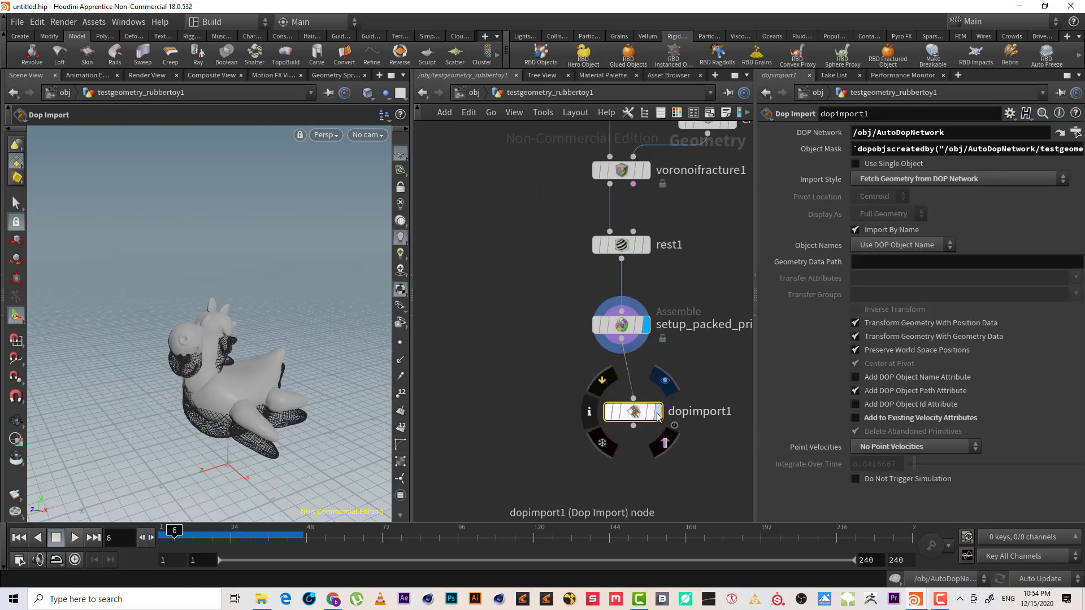
pyautogui.click(658, 412)
pyautogui.click(592, 466)
pyautogui.moveTo(212, 531); pyautogui.dragTo(161, 532)
pyautogui.moveTo(469, 359); pyautogui.dragTo(446, 392, button='middle')
pyautogui.moveTo(527, 284); pyautogui.dragTo(471, 338, button='right')
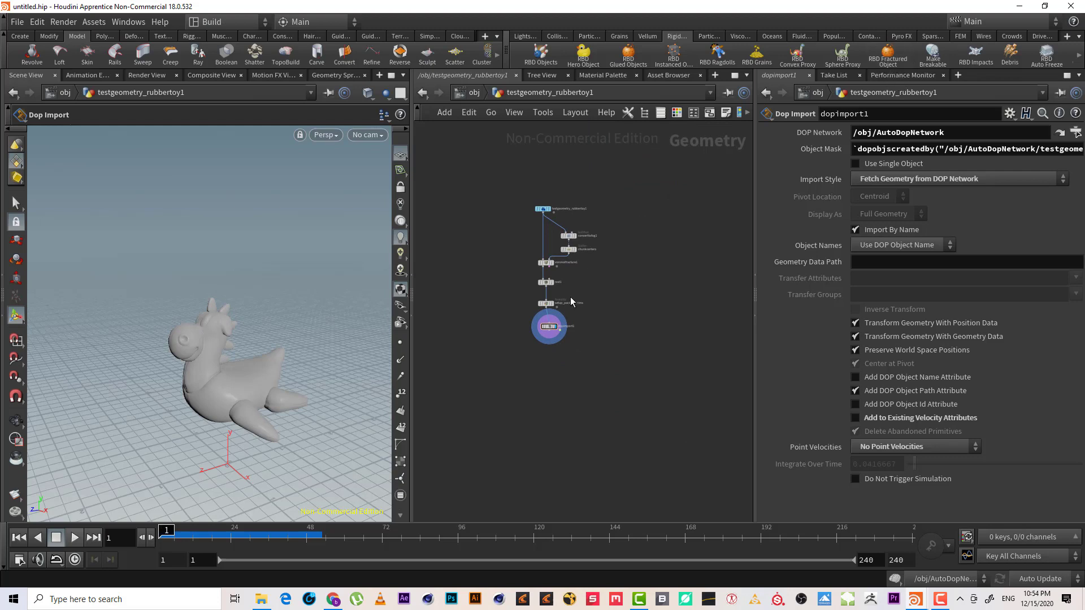
pyautogui.scroll(3, 650, 271)
pyautogui.scroll(-2, 667, 278)
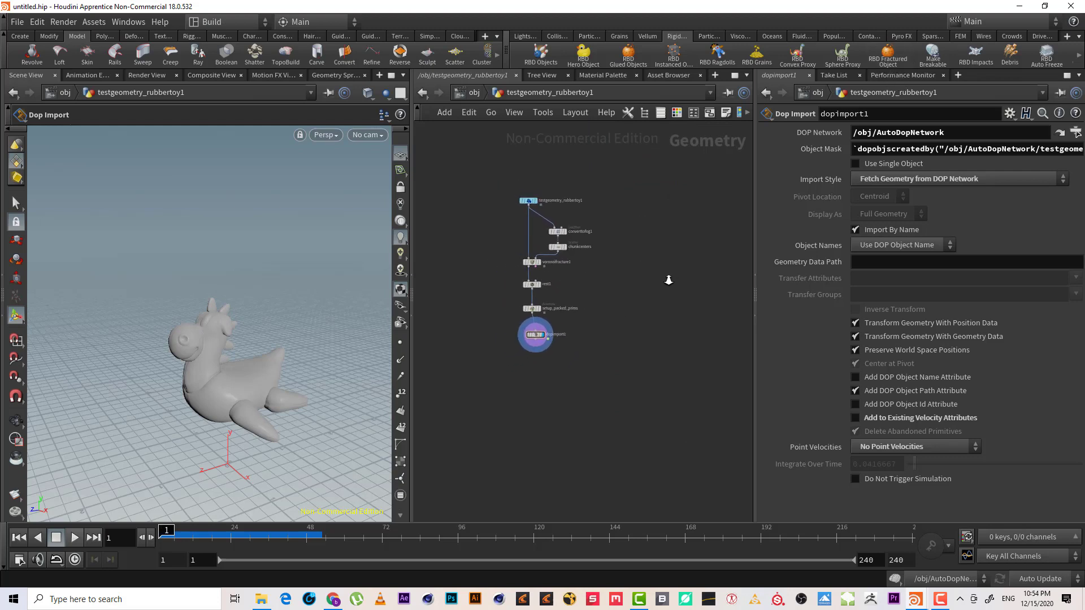
# Apply Glue Adjacent from the Rigid Bodies shelf to the fractured toy pieces.
pyautogui.click(1079, 56)
pyautogui.click(1080, 60)
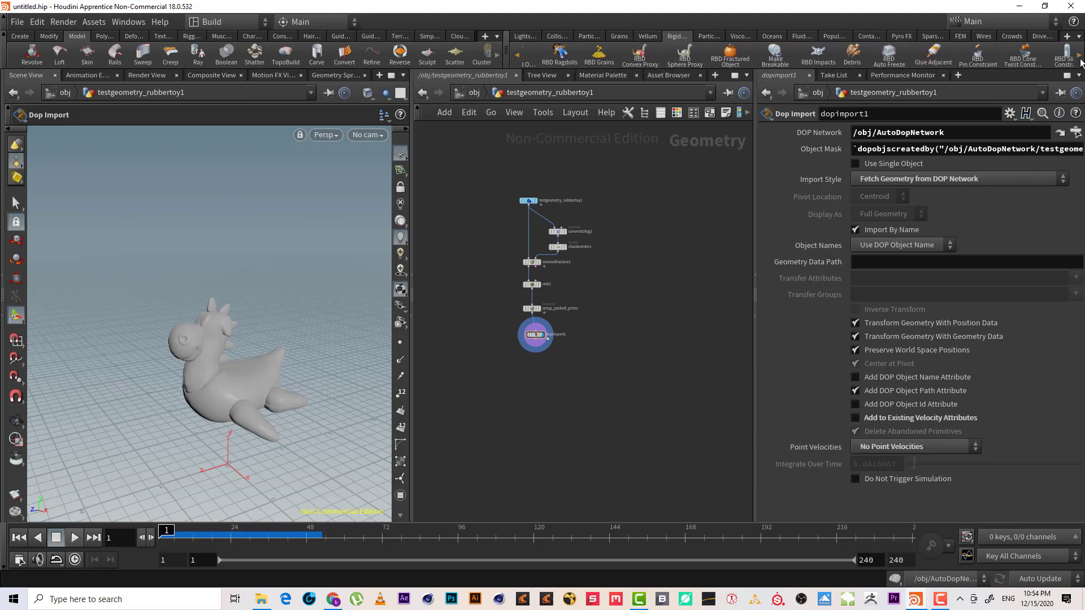
pyautogui.click(1079, 61)
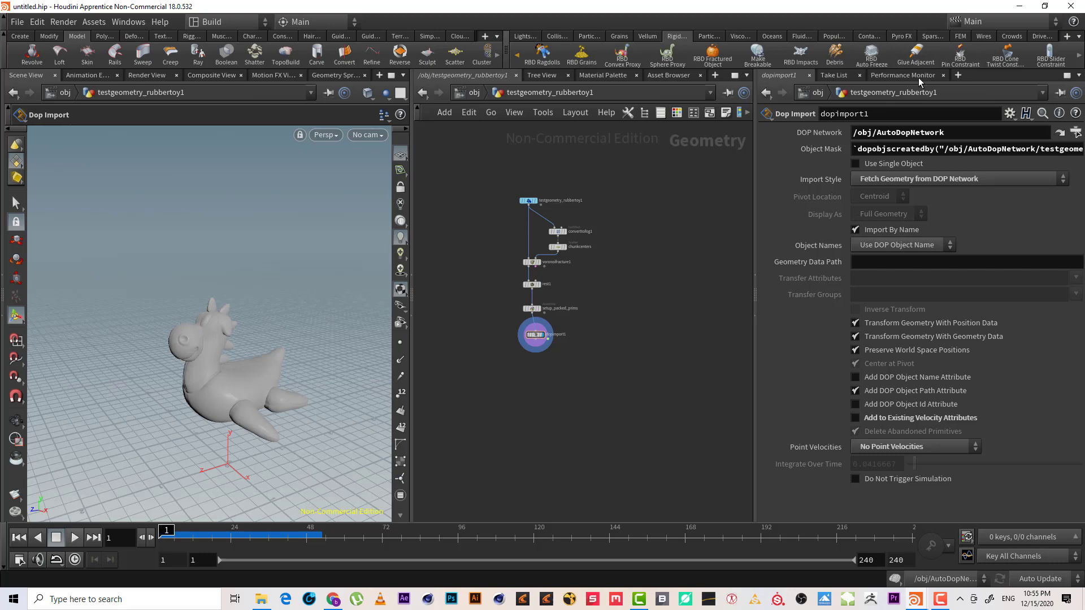
pyautogui.click(916, 55)
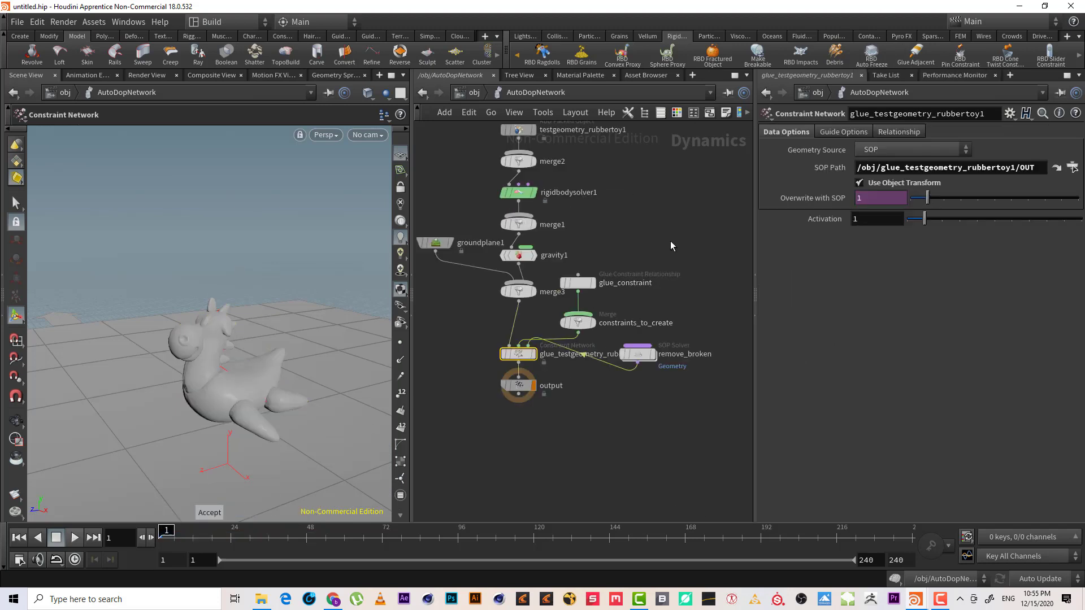
# Lay out the DOP network and inspect the glue constraint network's fetch_objects_to_glue node.
pyautogui.press('l')
pyautogui.moveTo(584, 379); pyautogui.dragTo(658, 420, button='middle')
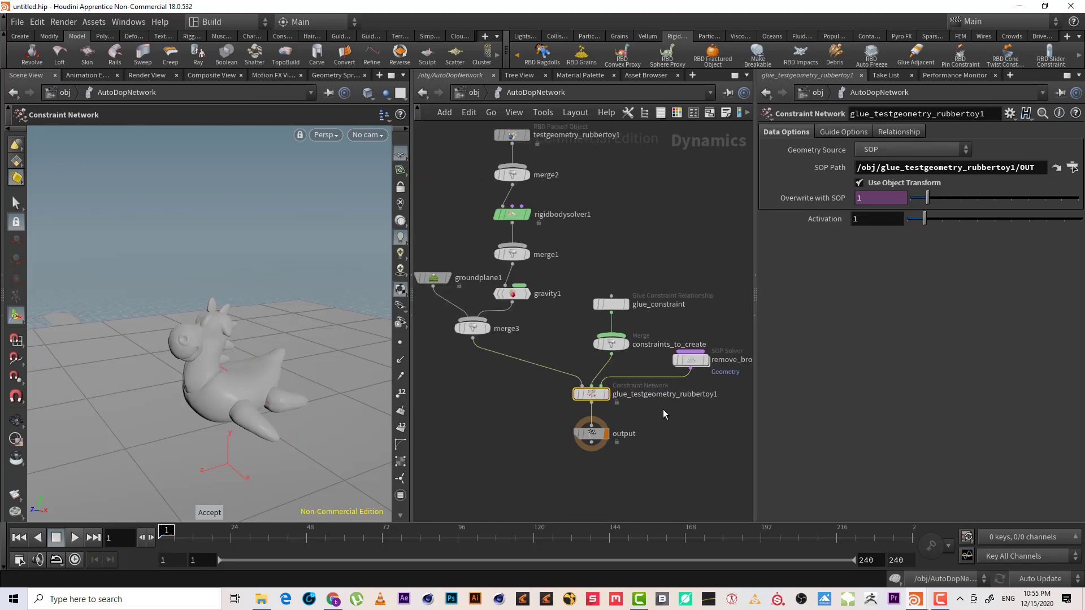
pyautogui.moveTo(702, 404); pyautogui.dragTo(562, 261)
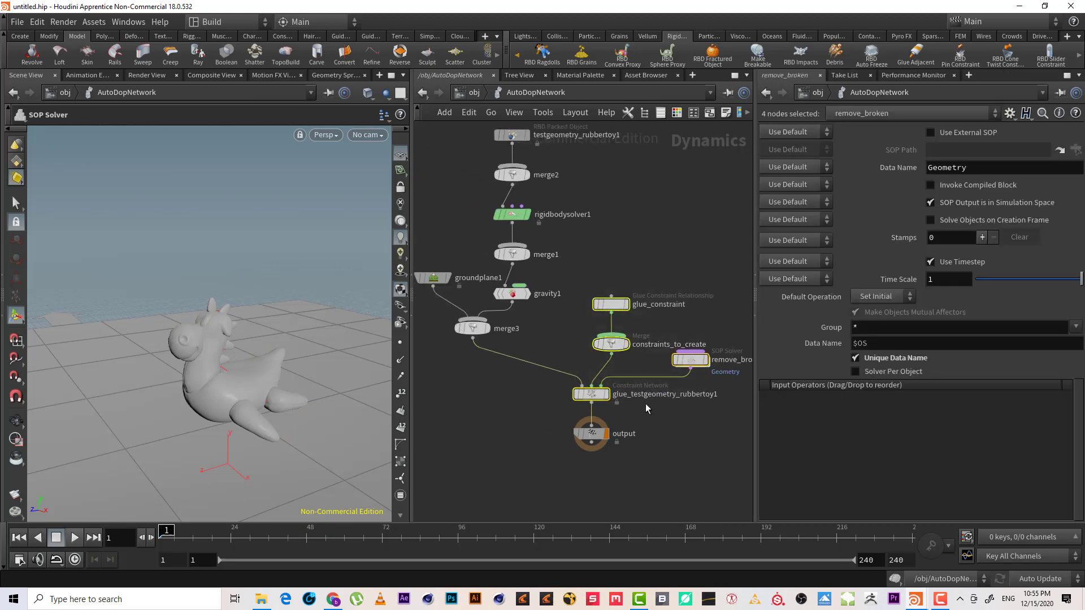
pyautogui.click(591, 394)
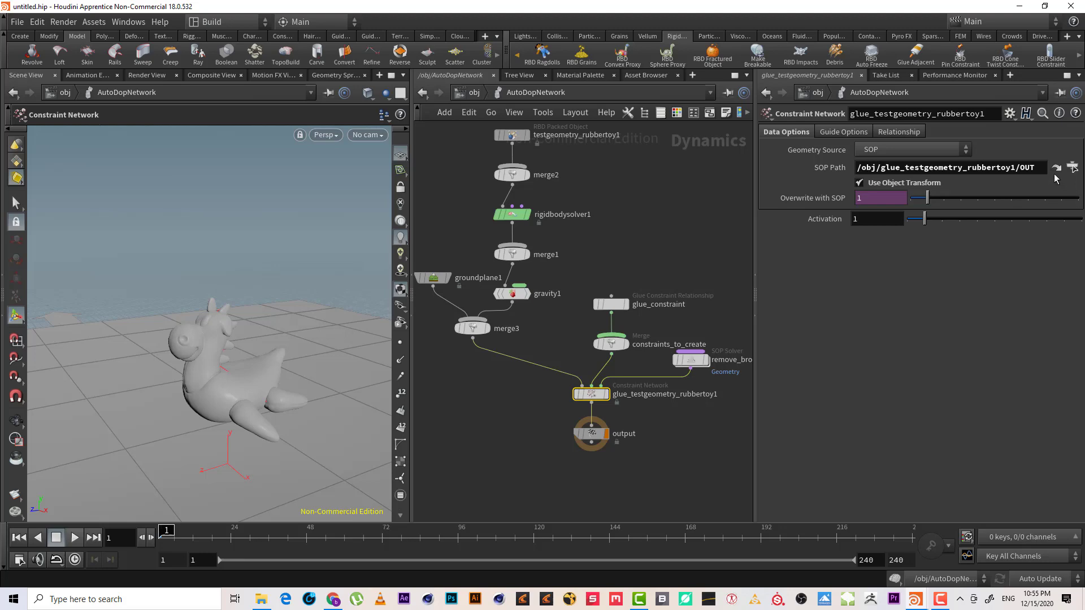
pyautogui.click(1056, 167)
pyautogui.click(583, 215)
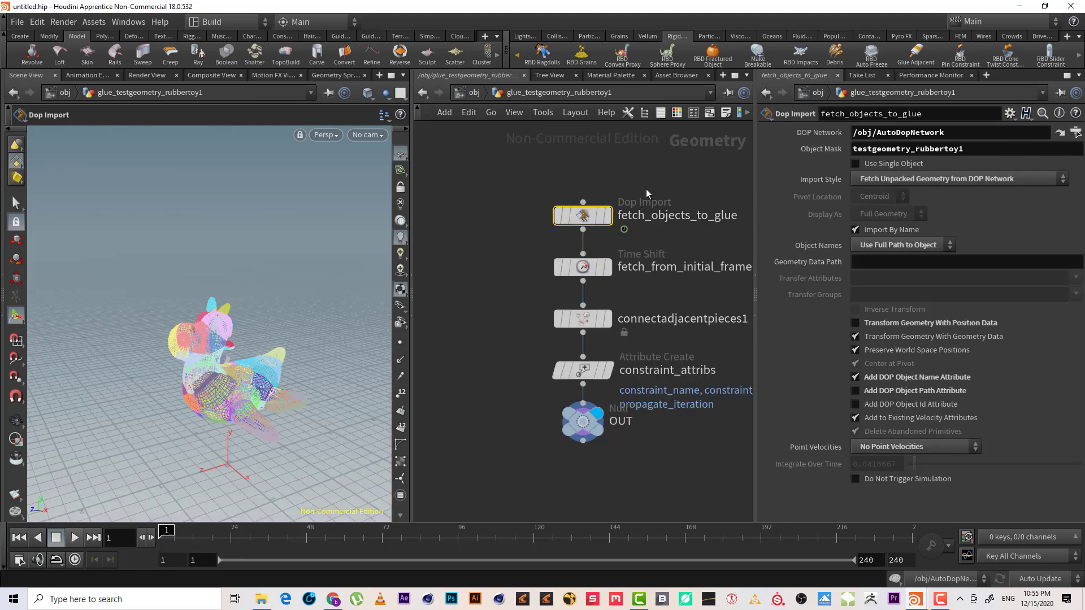
pyautogui.moveTo(643, 196); pyautogui.dragTo(617, 168, button='middle')
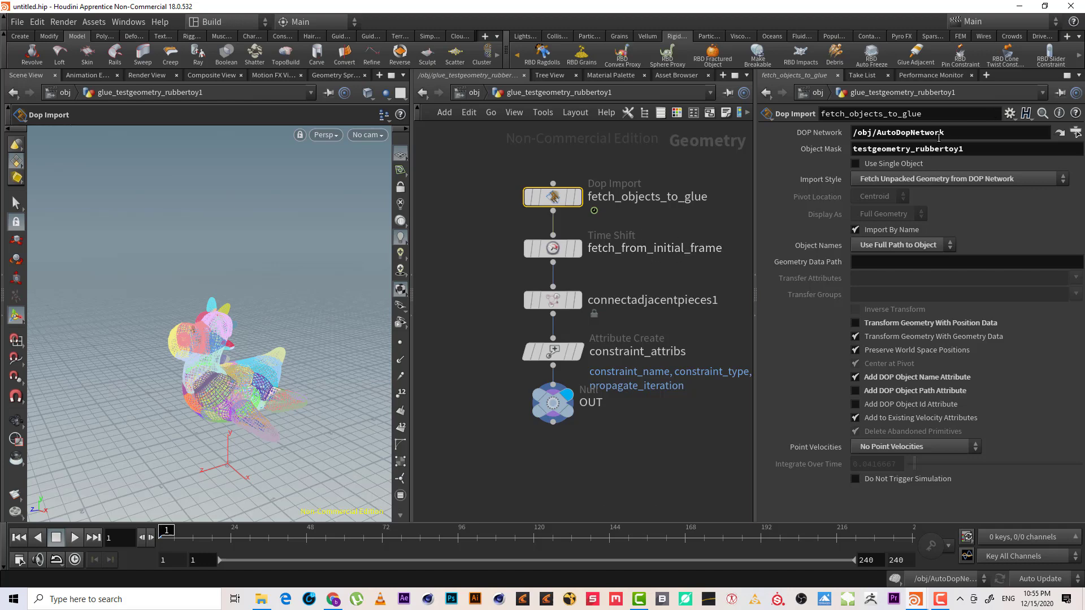
# Re-enter AutoDopNetwork to check the rubber toy RBD object, then return to /obj.
pyautogui.click(483, 93)
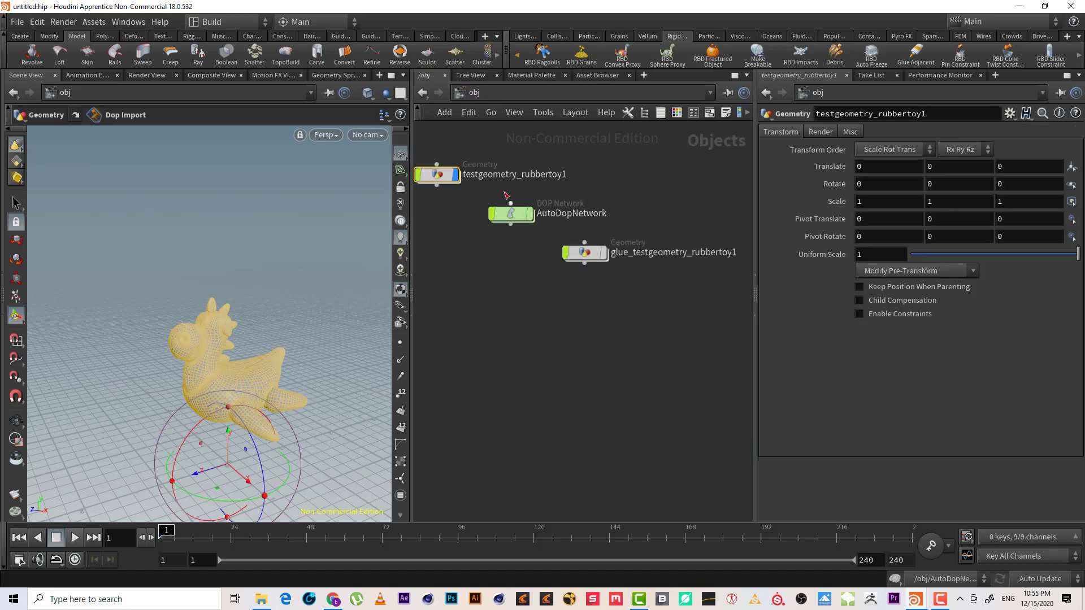
pyautogui.doubleClick(570, 232)
pyautogui.moveTo(631, 245)
pyautogui.mouseDown(button='middle')
pyautogui.moveTo(655, 266)
pyautogui.moveTo(624, 251)
pyautogui.mouseUp(button='middle')
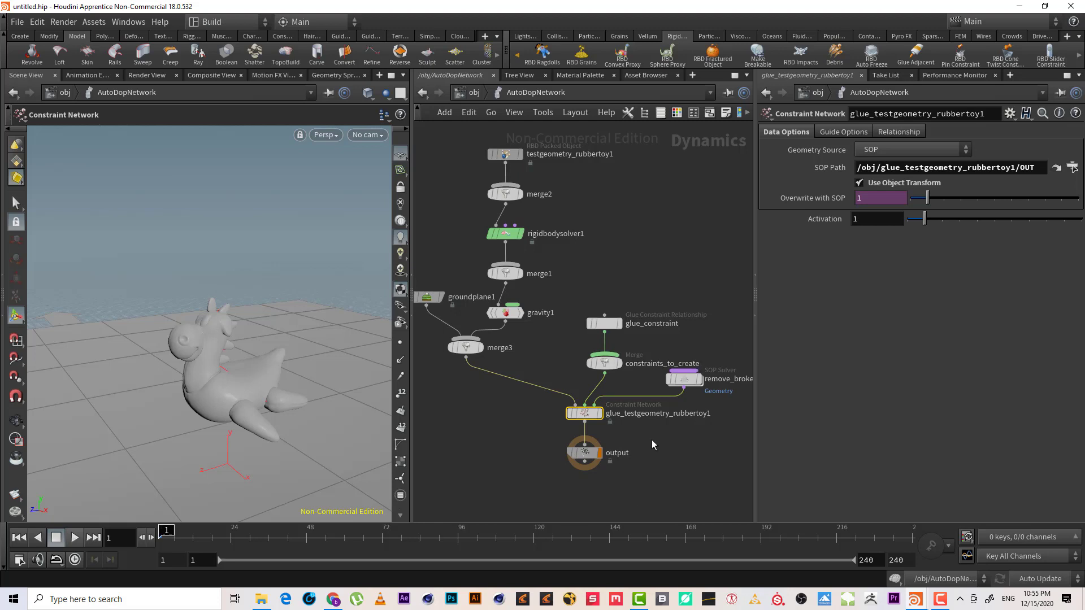
pyautogui.moveTo(593, 228); pyautogui.dragTo(624, 269, button='middle')
pyautogui.moveTo(649, 206); pyautogui.dragTo(445, 145)
pyautogui.moveTo(540, 197)
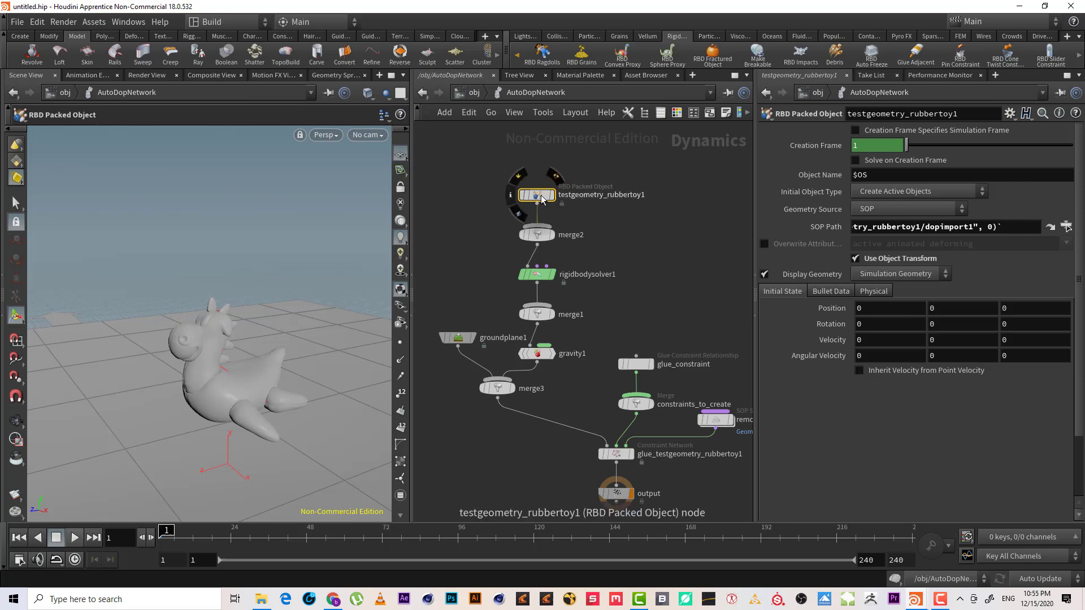
pyautogui.click(472, 93)
pyautogui.moveTo(584, 304); pyautogui.dragTo(605, 369, button='middle')
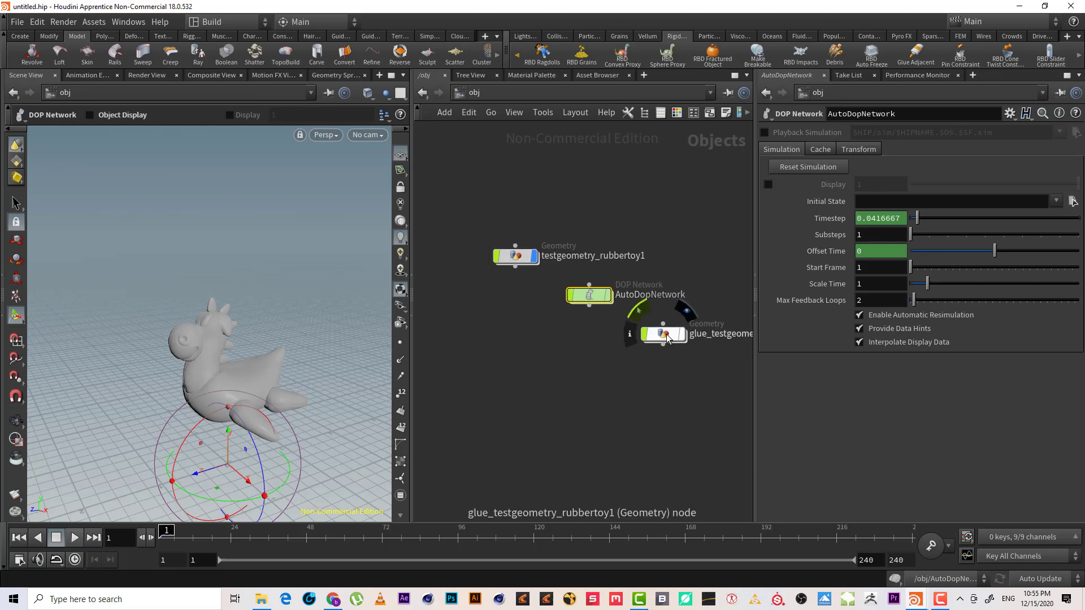
# Inside glue_testgeometry_rubbertoy1, add an Object Merge node beside the constraint chain.
pyautogui.click(665, 335)
pyautogui.doubleClick(665, 335)
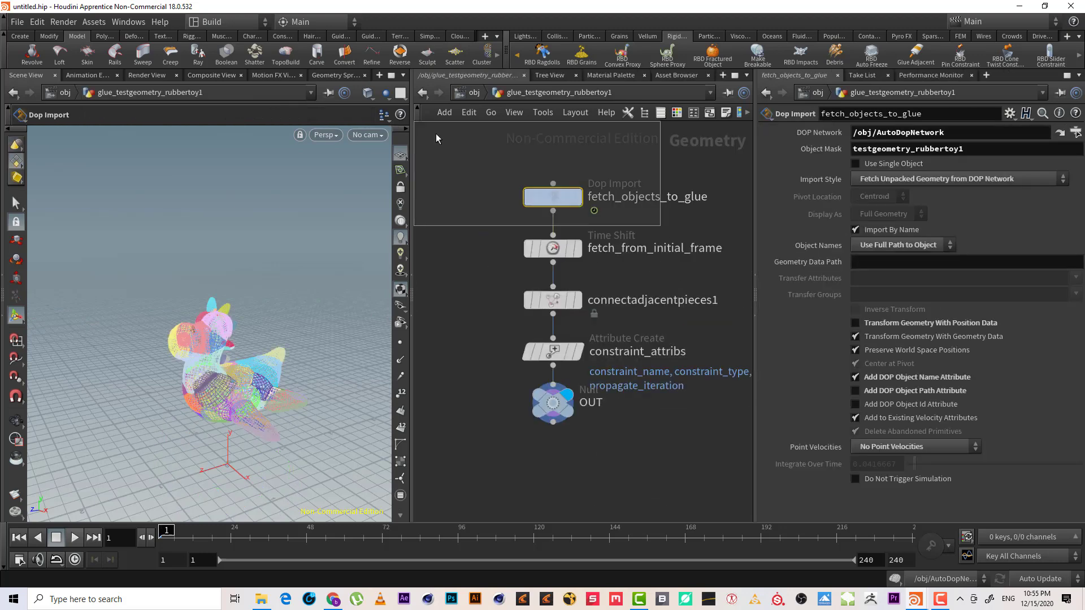
pyautogui.moveTo(552, 196); pyautogui.dragTo(450, 179)
pyautogui.press('Tab')
pyautogui.write('obj')
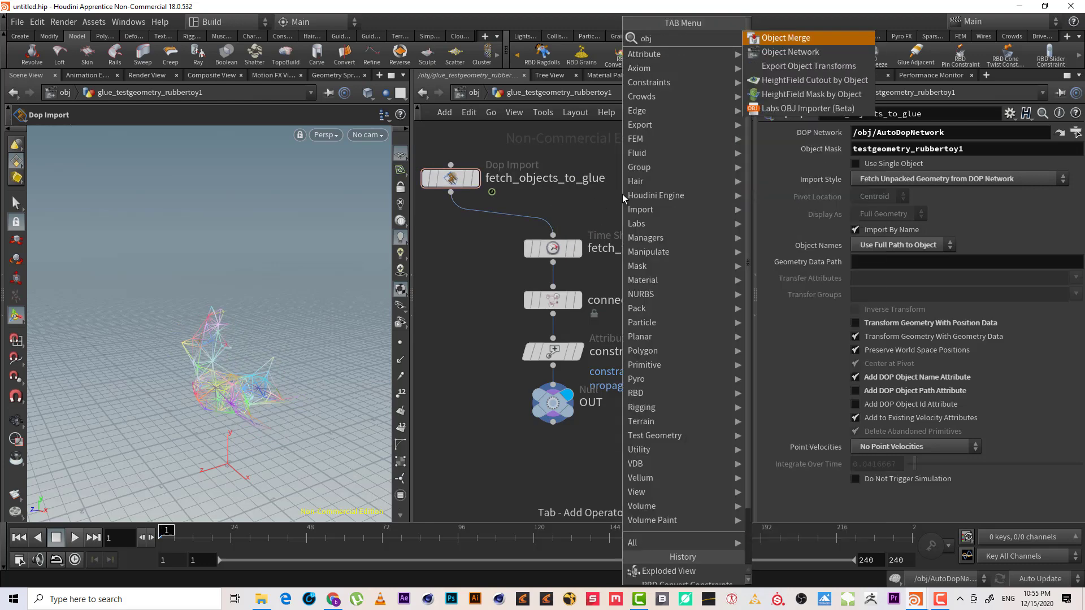
pyautogui.press('Return')
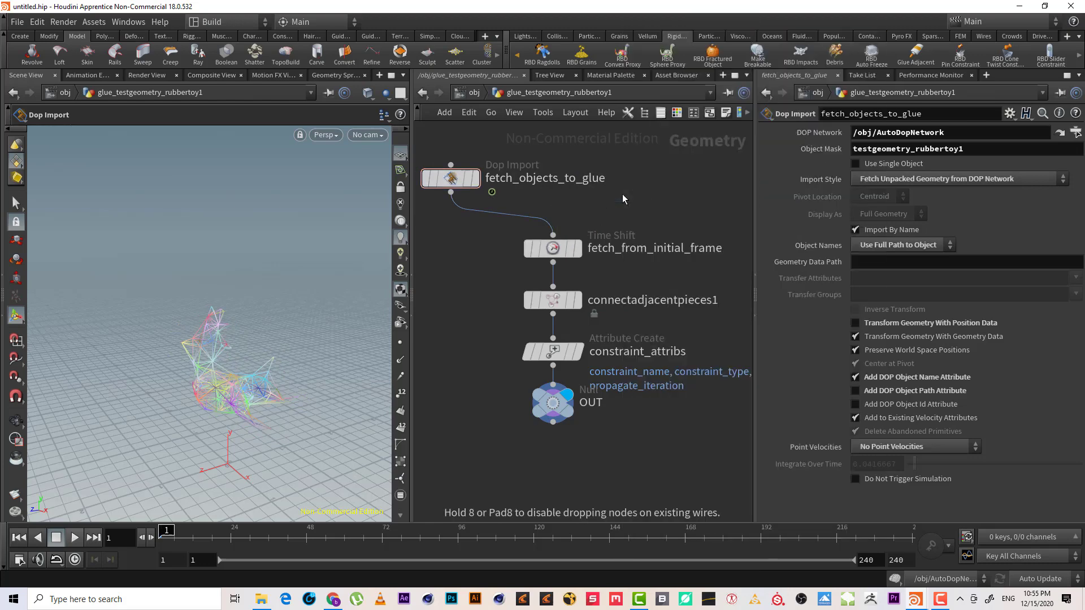
pyautogui.click(622, 194)
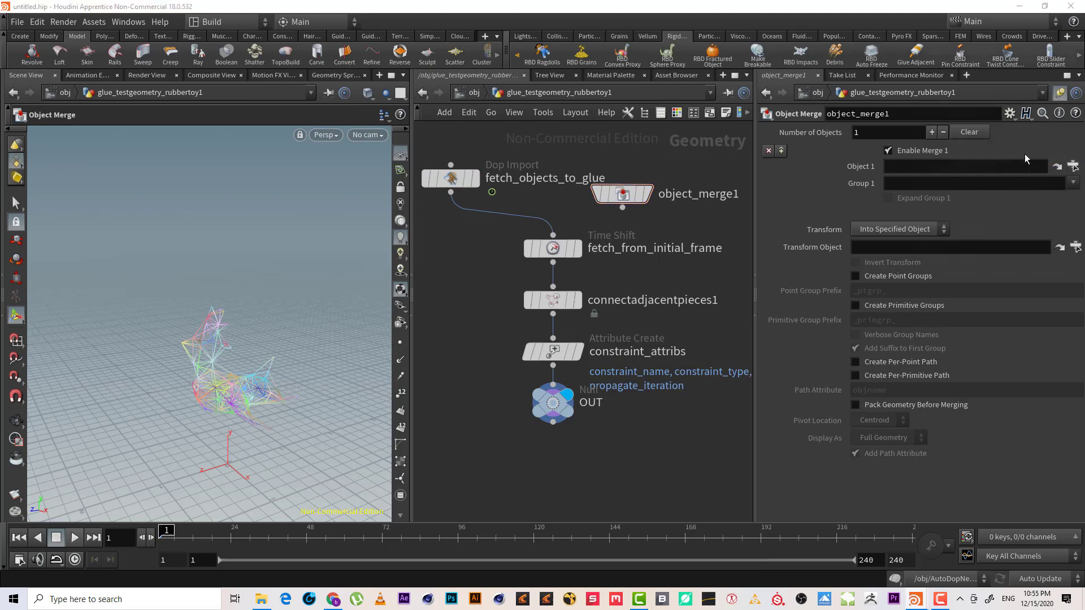
# Point object_merge1 at setup_packed_prims, wire it into the Time Shift and display downstream results.
pyautogui.click(1065, 166)
pyautogui.click(937, 100)
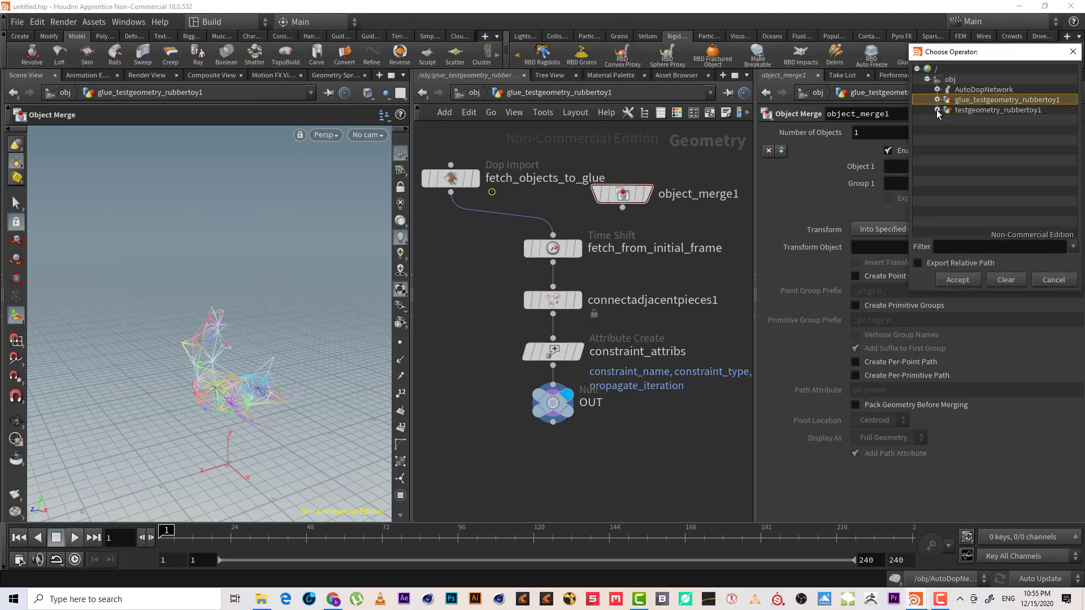
pyautogui.click(937, 109)
pyautogui.doubleClick(1006, 161)
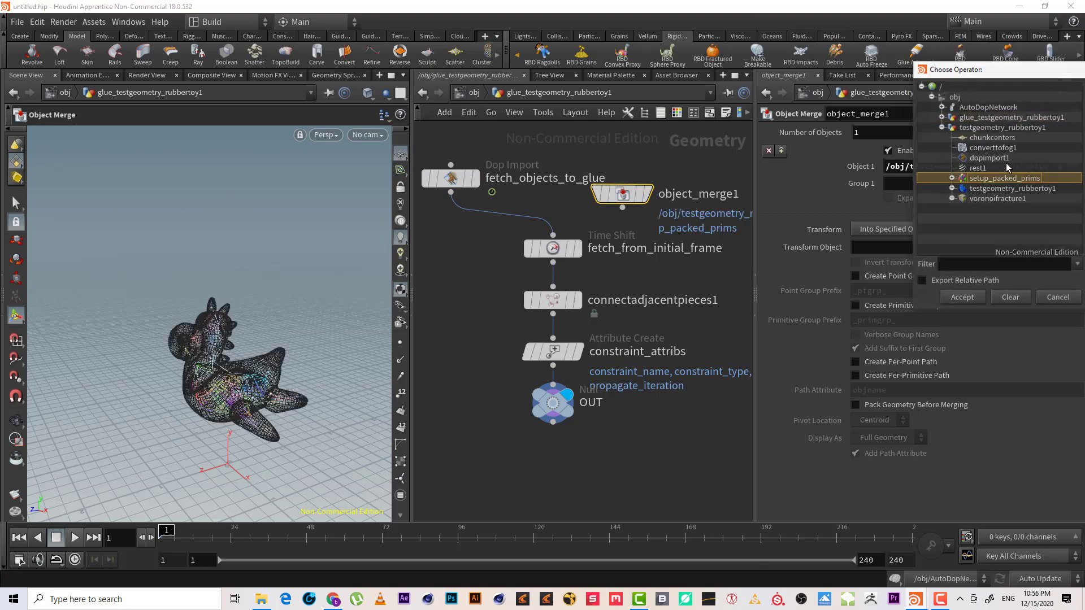
pyautogui.click(624, 209)
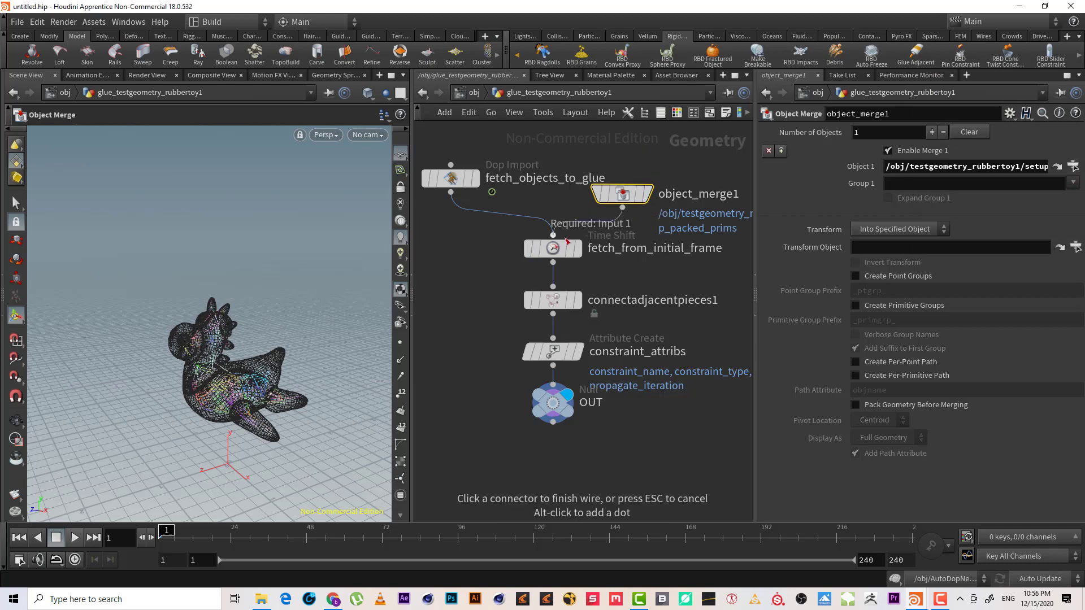
pyautogui.click(553, 235)
pyautogui.click(577, 304)
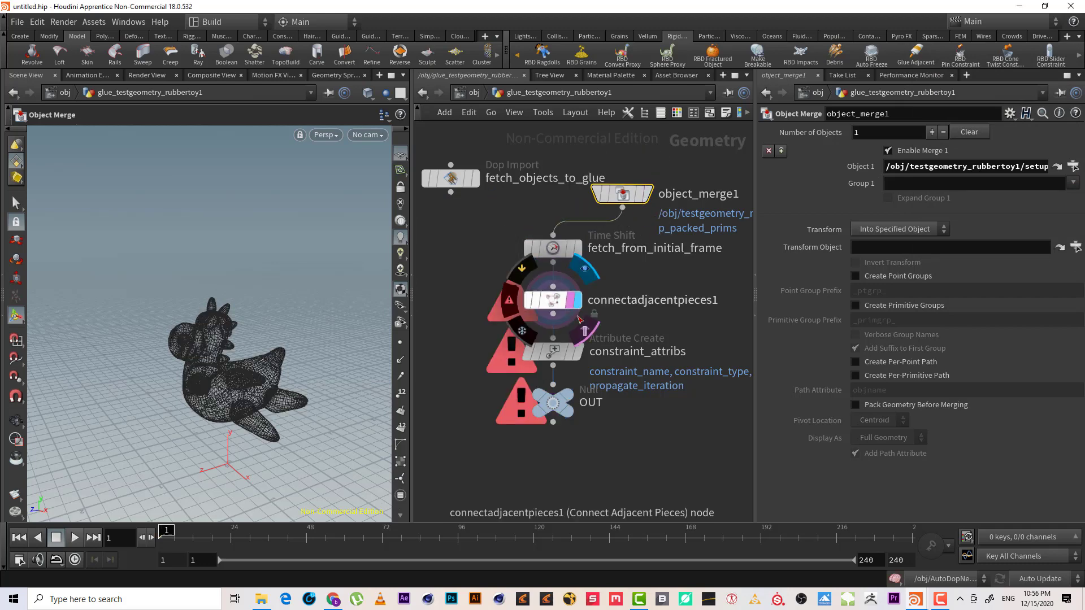
pyautogui.click(578, 351)
# Bypass fetch_from_initial_frame and reposition object_merge1 while checking connectadjacentpieces1.
pyautogui.click(619, 324)
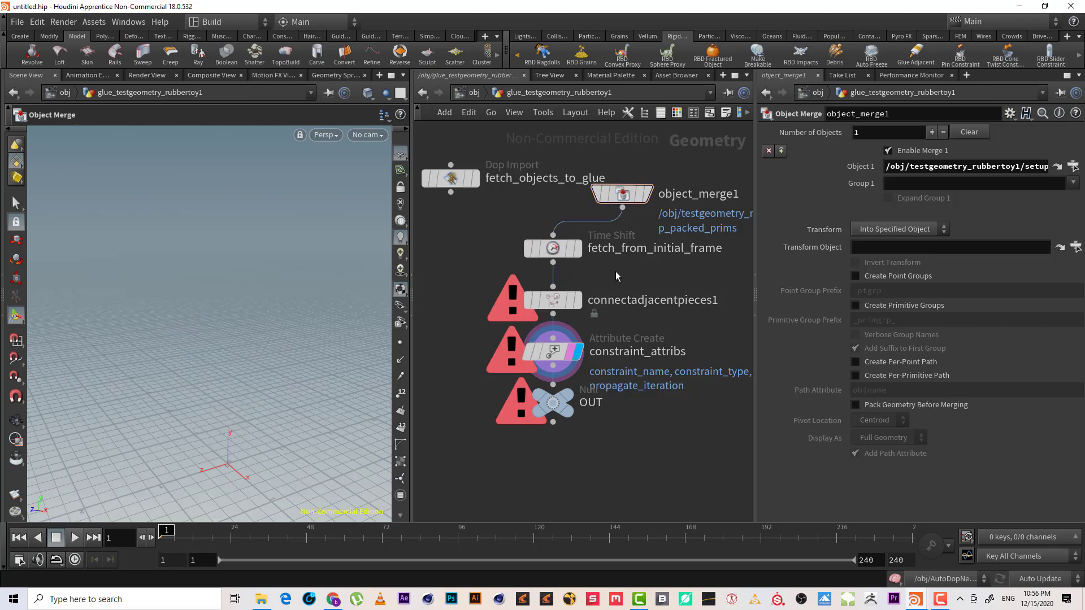
pyautogui.click(548, 248)
pyautogui.moveTo(547, 248)
pyautogui.click(521, 219)
pyautogui.moveTo(620, 200); pyautogui.dragTo(558, 199)
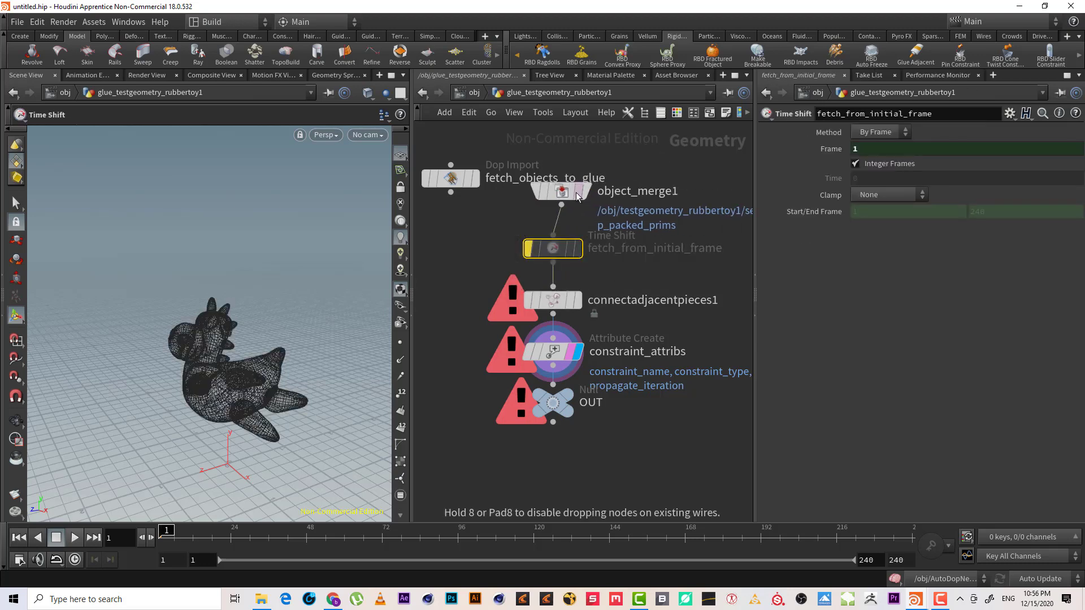
pyautogui.click(564, 304)
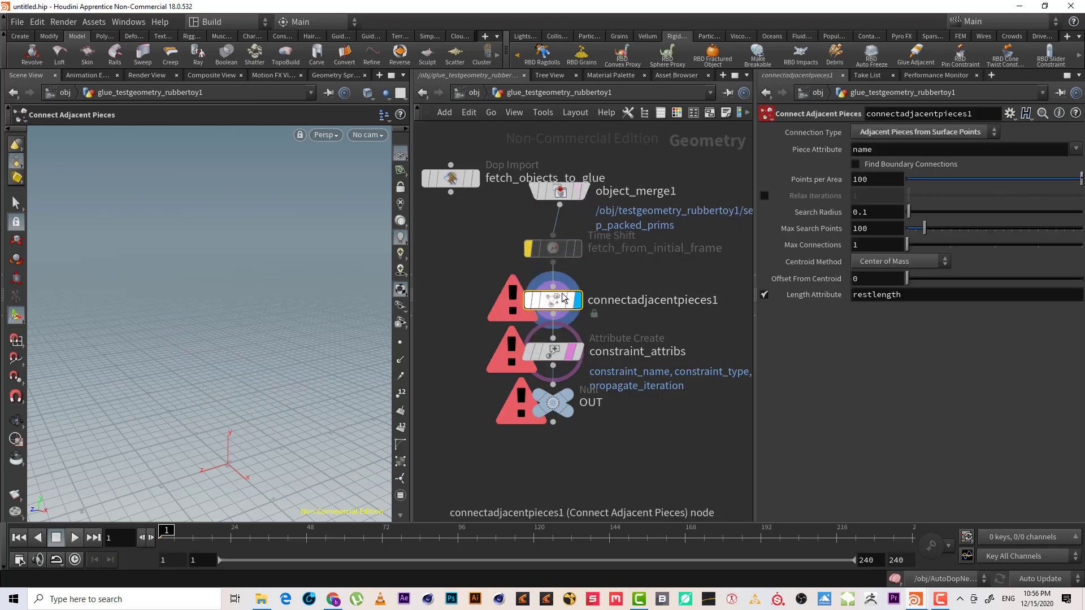
pyautogui.click(561, 192)
pyautogui.moveTo(562, 192); pyautogui.dragTo(556, 200)
# Switch object_merge1 to /obj/testgeometry_rubbertoy1/rest1, re-enable the Time Shift, and view OUT over frames 1-24.
pyautogui.click(1073, 166)
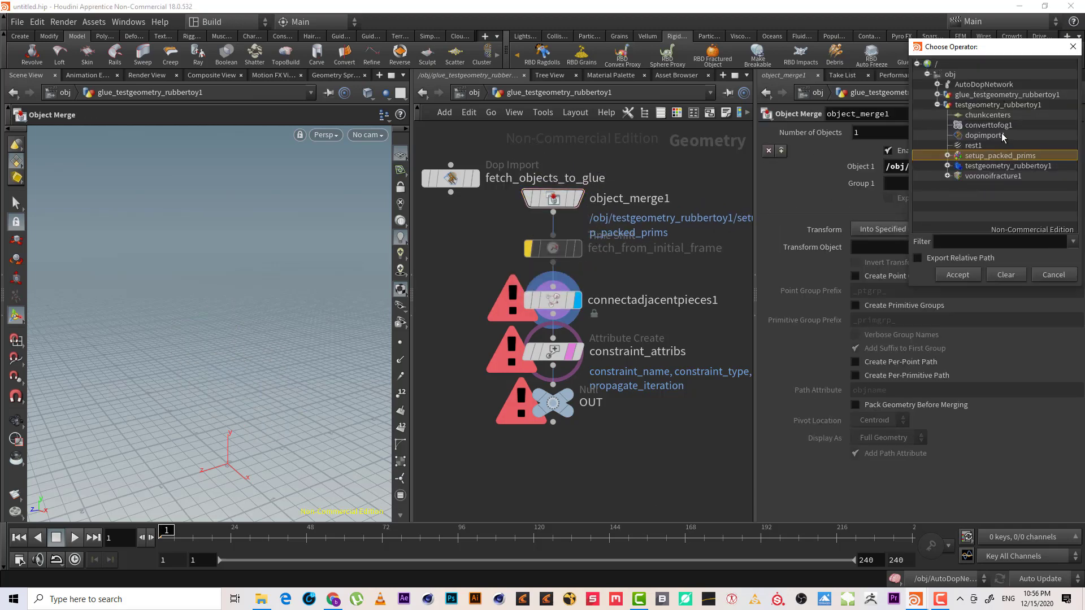
pyautogui.doubleClick(983, 146)
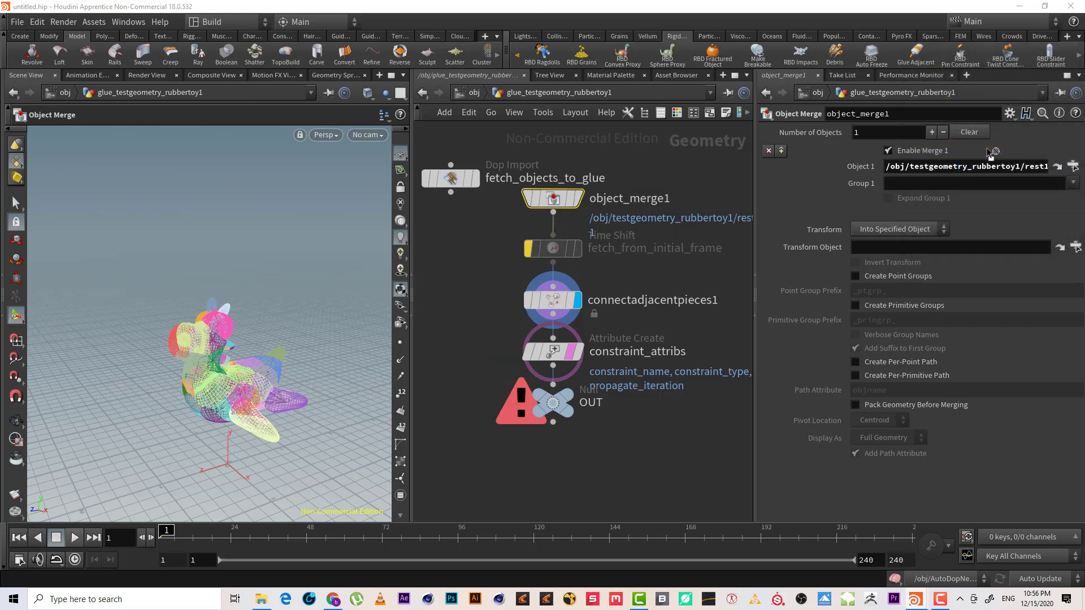
pyautogui.click(541, 248)
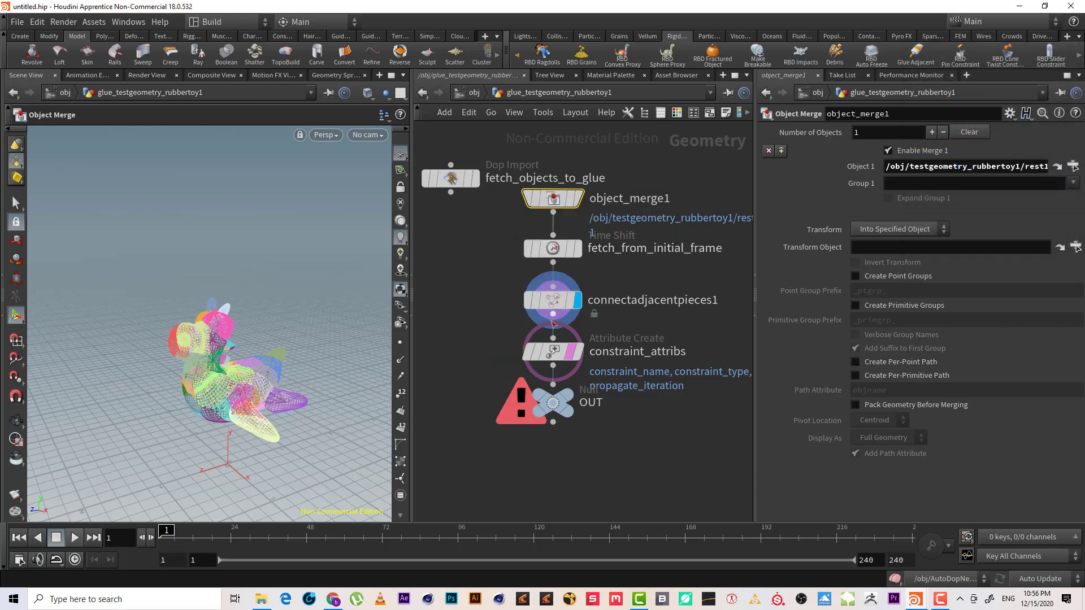
pyautogui.click(568, 401)
pyautogui.click(199, 534)
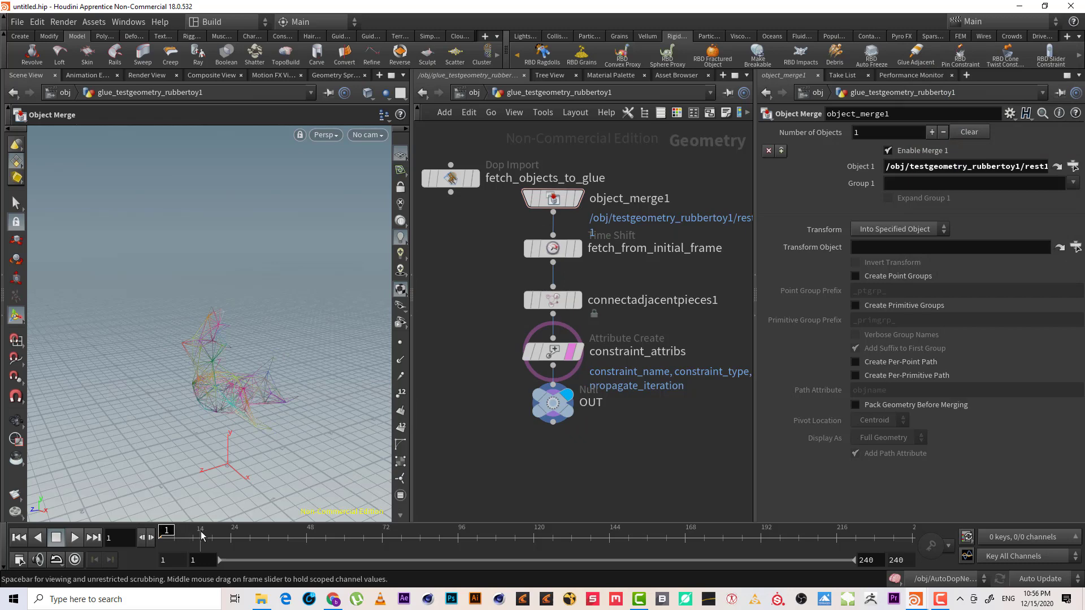
pyautogui.moveTo(208, 538); pyautogui.dragTo(161, 539)
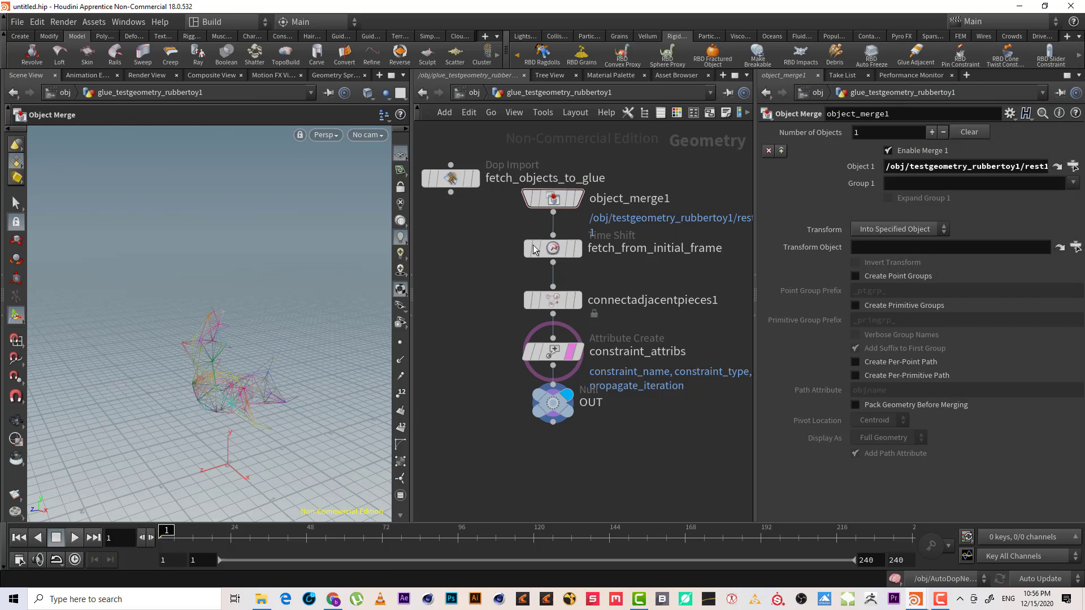
pyautogui.moveTo(504, 262); pyautogui.dragTo(513, 283, button='middle')
pyautogui.moveTo(572, 217); pyautogui.dragTo(685, 194)
# Delete object_merge1 and reconnect fetch_objects_to_glue into the Time Shift.
pyautogui.press('Delete')
pyautogui.click(560, 256)
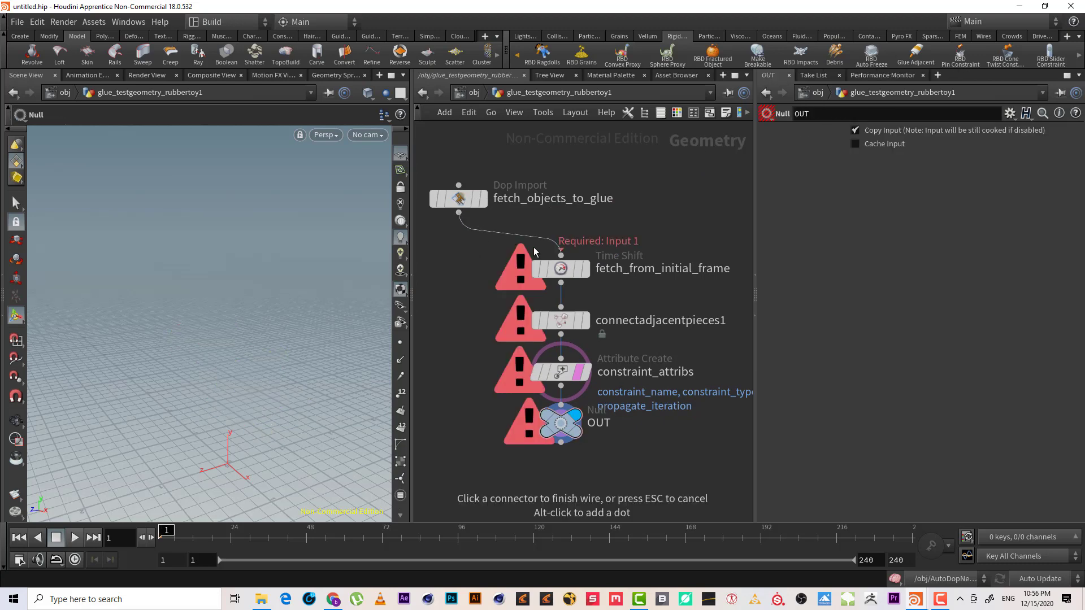
pyautogui.click(458, 212)
pyautogui.moveTo(468, 203)
pyautogui.moveTo(467, 199); pyautogui.dragTo(570, 209)
pyautogui.moveTo(614, 159); pyautogui.dragTo(505, 221)
pyautogui.scroll(3, 222, 329)
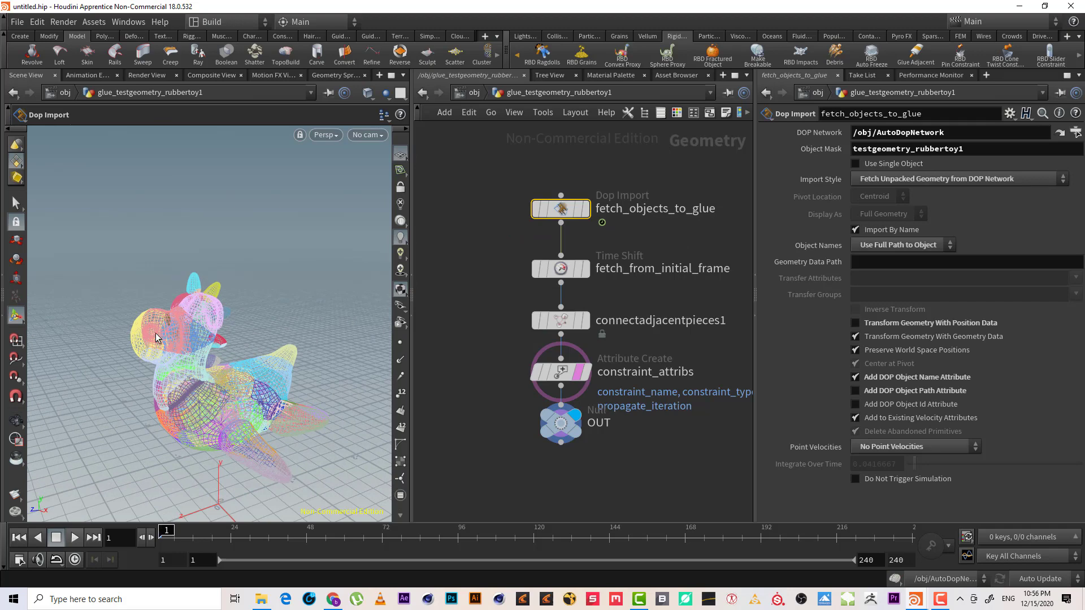
# Inspect the rubber toy's voronoifracture1 and rest1 nodes.
pyautogui.click(473, 92)
pyautogui.doubleClick(520, 254)
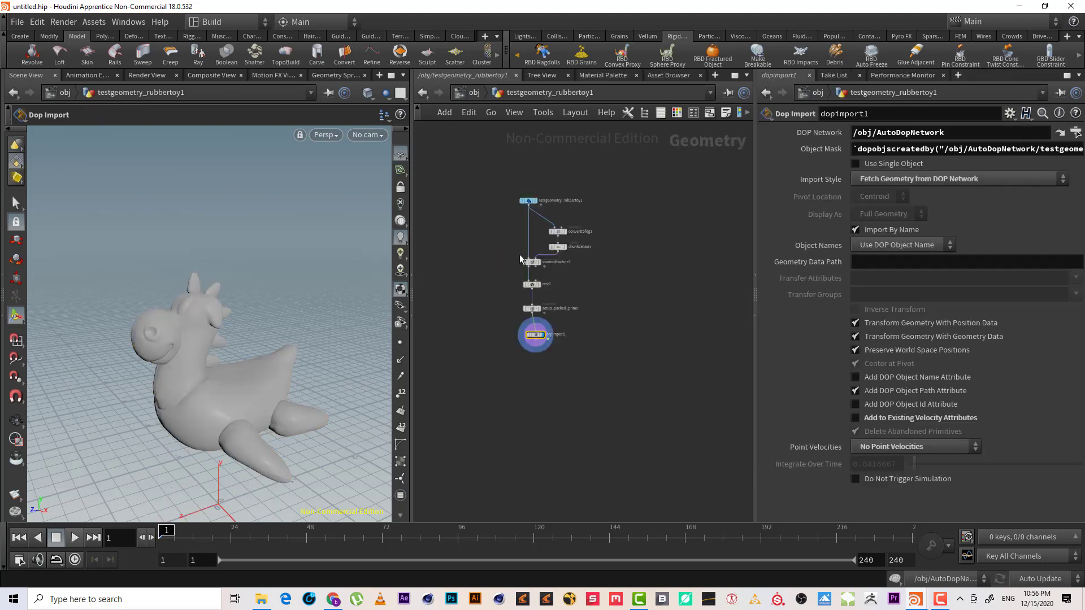
pyautogui.click(517, 233)
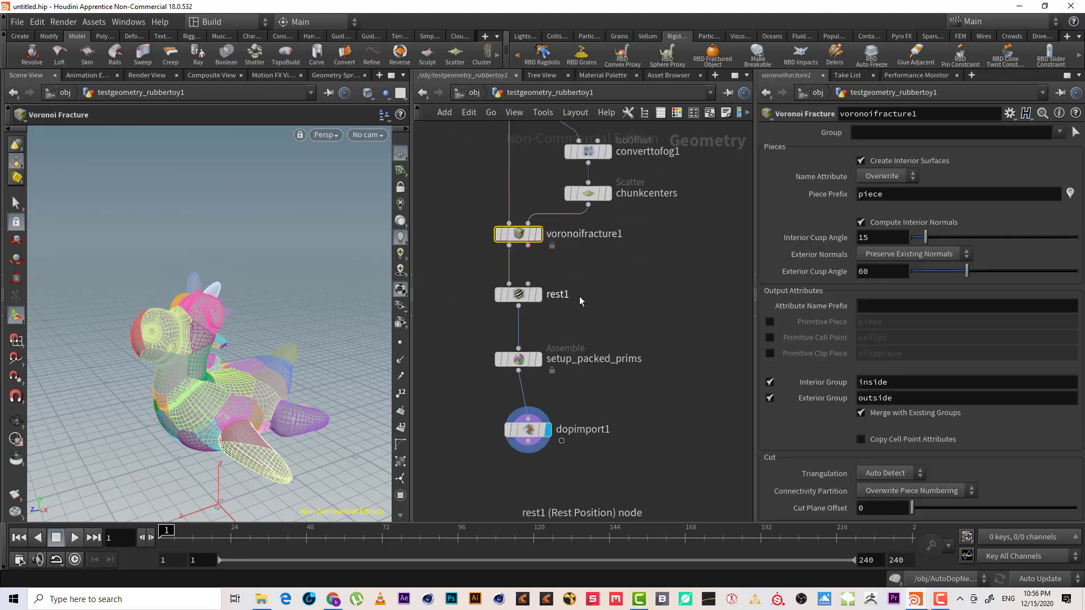
pyautogui.click(535, 296)
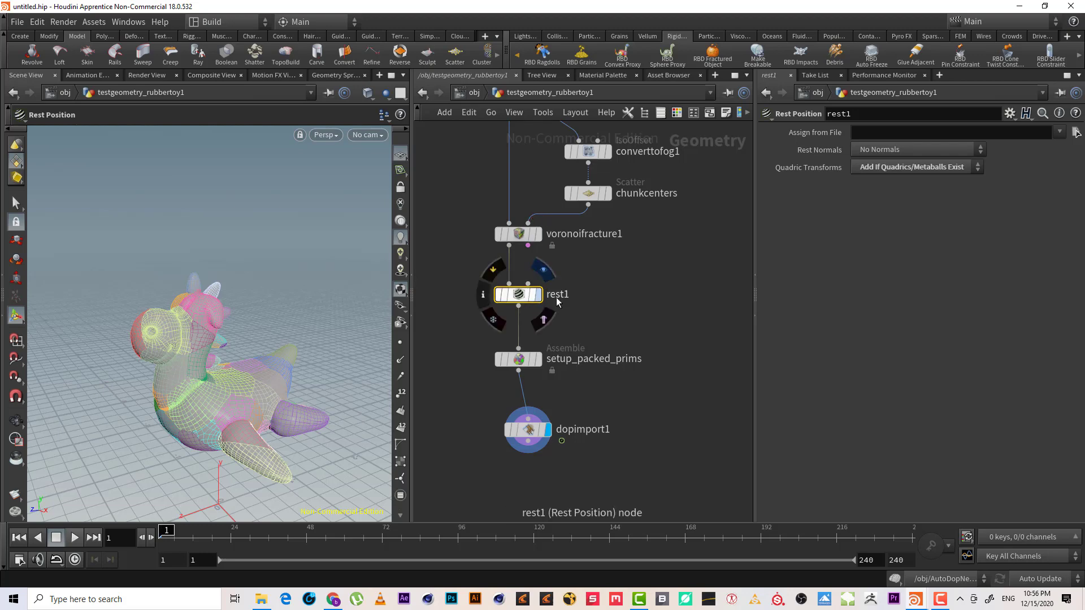
# Open the glue object's network and toggle the Time Shift bypass while scrubbing frames.
pyautogui.press('u')
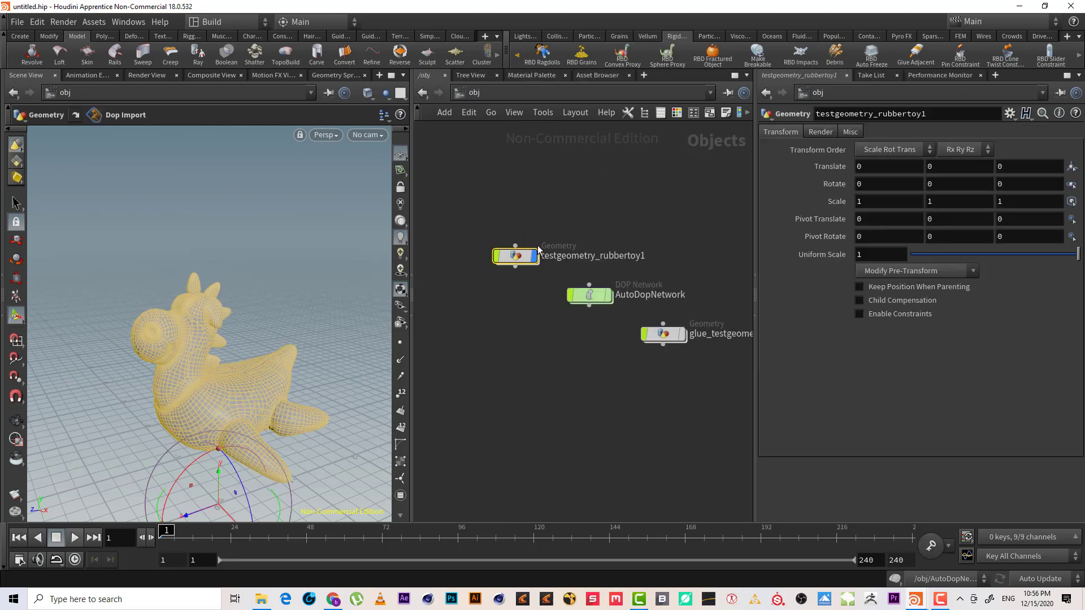
pyautogui.doubleClick(663, 334)
pyautogui.moveTo(648, 257); pyautogui.dragTo(467, 296)
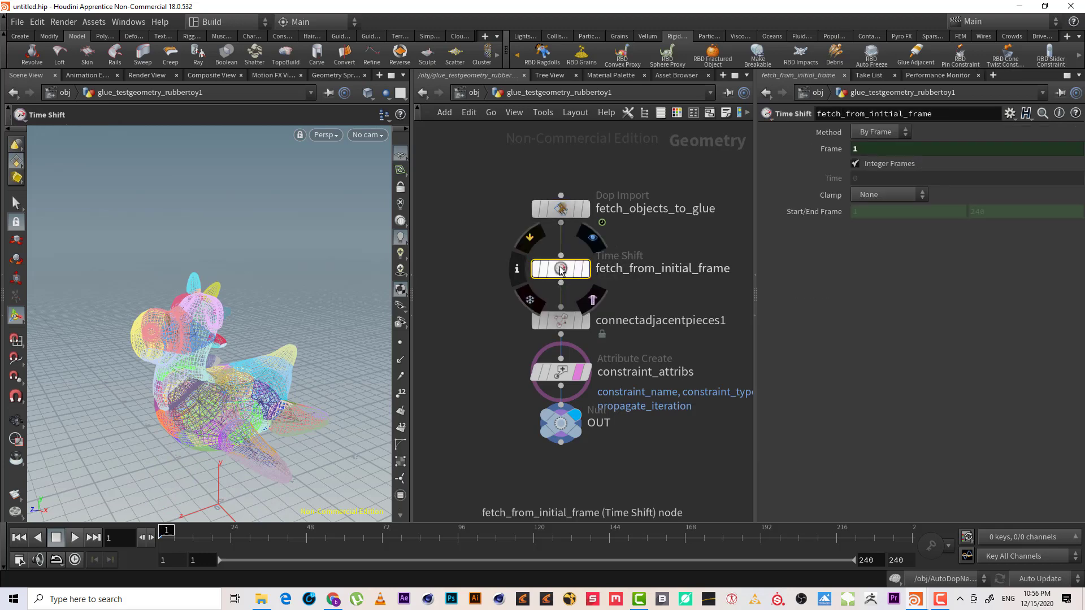
pyautogui.click(529, 237)
pyautogui.moveTo(324, 546); pyautogui.dragTo(306, 540)
pyautogui.click(168, 531)
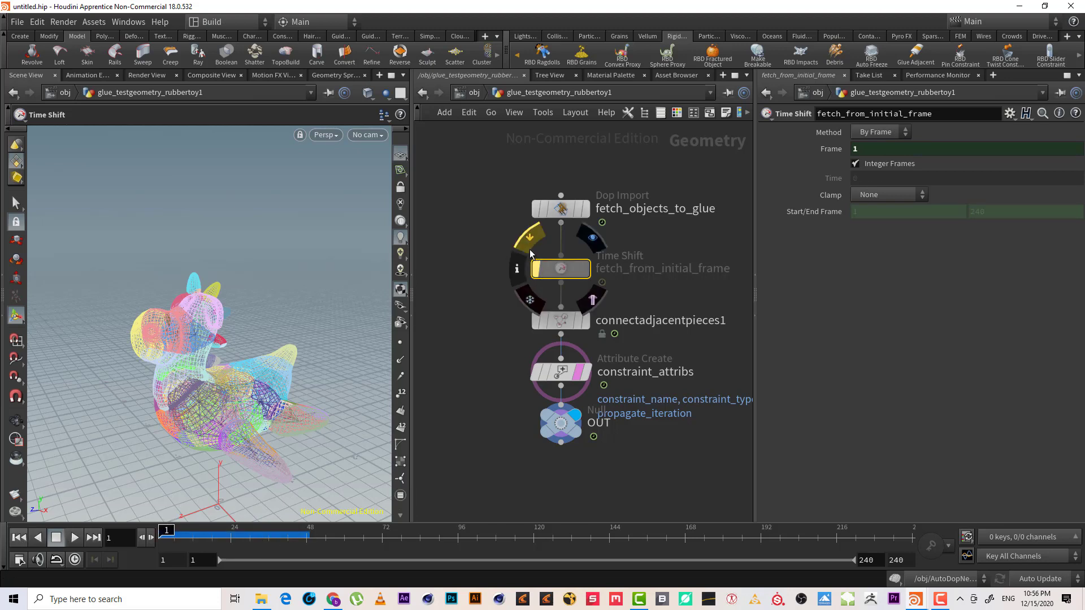
pyautogui.click(533, 281)
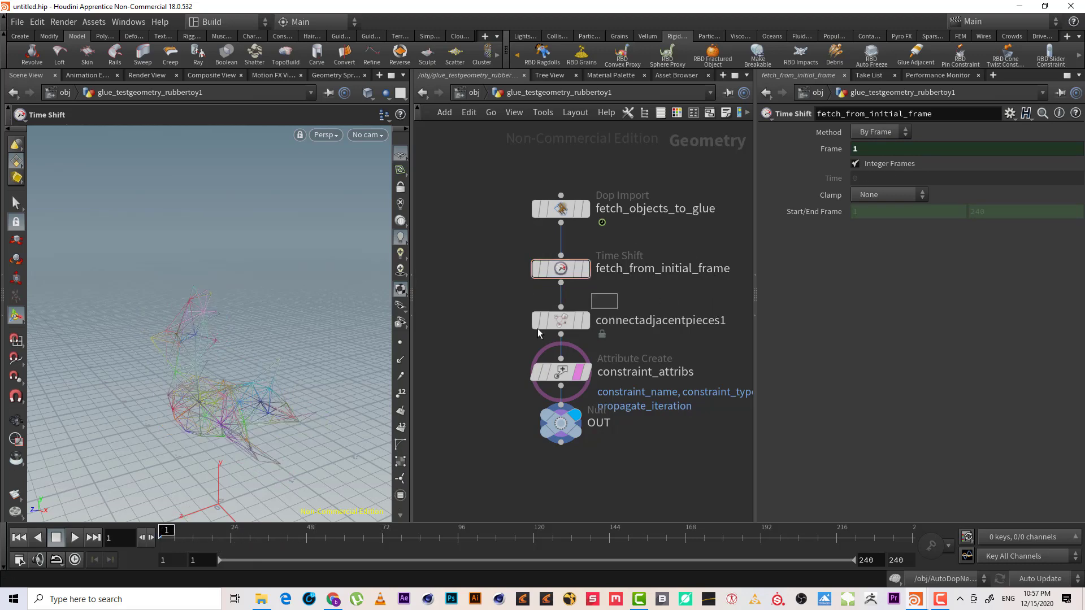
# Display connectadjacentpieces1's lines, try higher Max Search Points and Max Connections, then undo to 100 and 1.
pyautogui.click(562, 319)
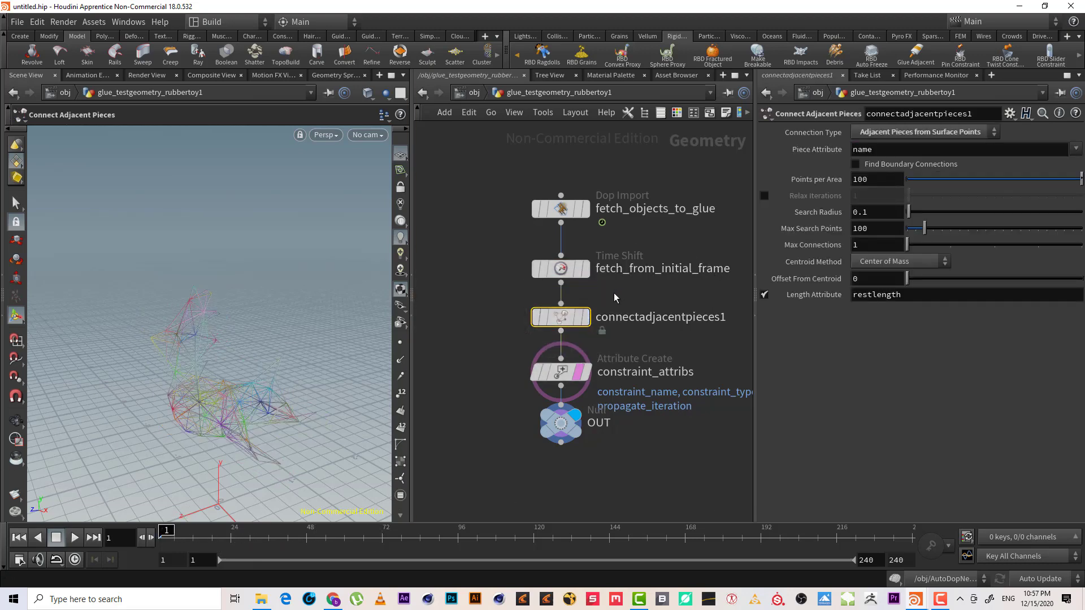
pyautogui.click(586, 317)
pyautogui.keyDown('alt'); pyautogui.moveTo(212, 345); pyautogui.dragTo(307, 327, button='right'); pyautogui.keyUp('alt')
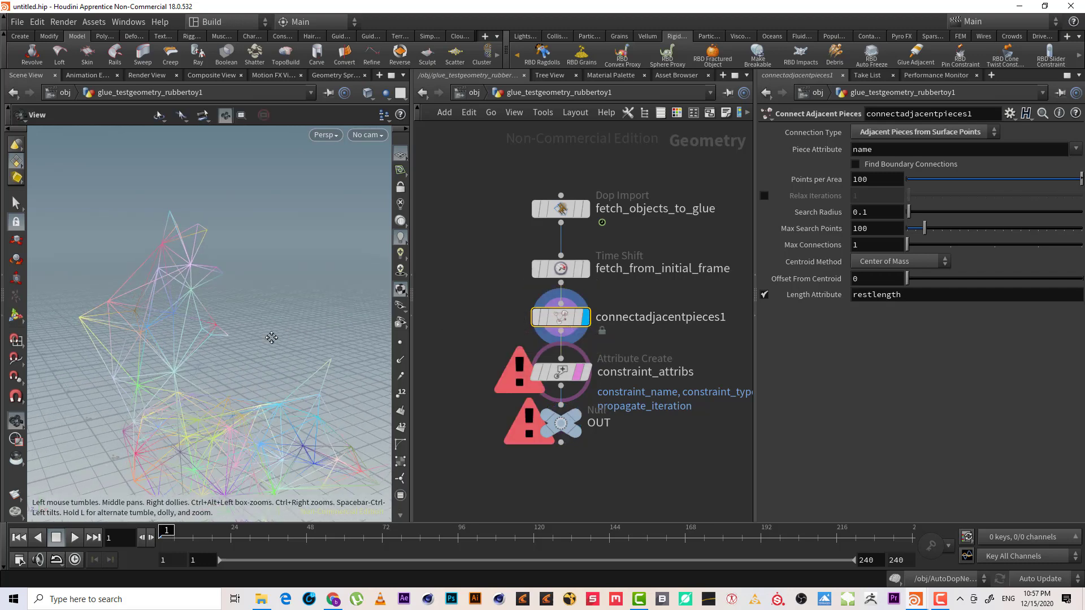
pyautogui.keyDown('alt'); pyautogui.moveTo(257, 351); pyautogui.dragTo(280, 322, button='middle'); pyautogui.keyUp('alt')
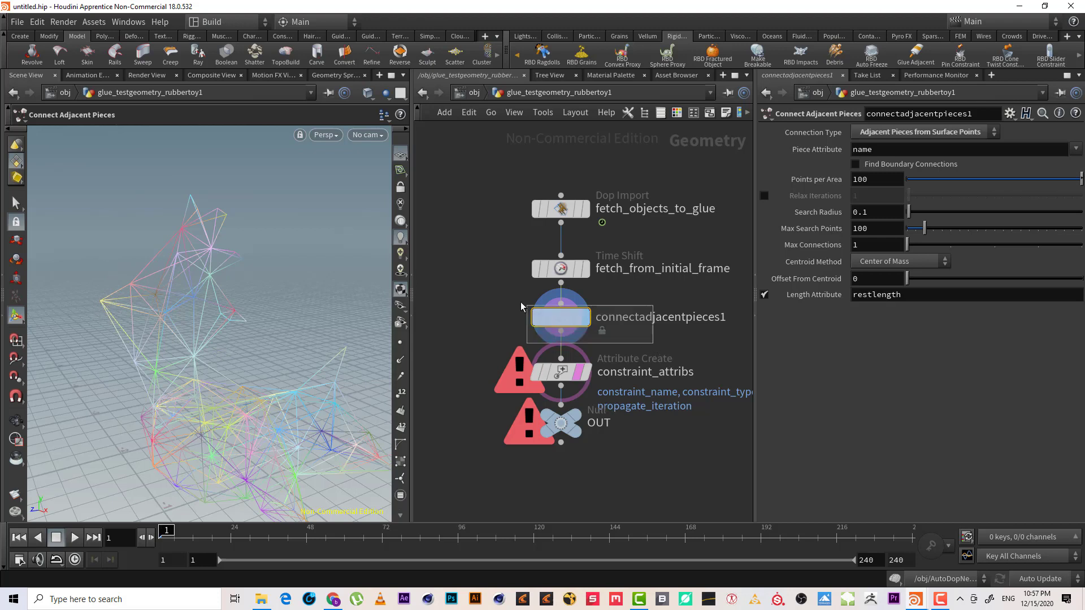
pyautogui.moveTo(992, 231); pyautogui.dragTo(1064, 244)
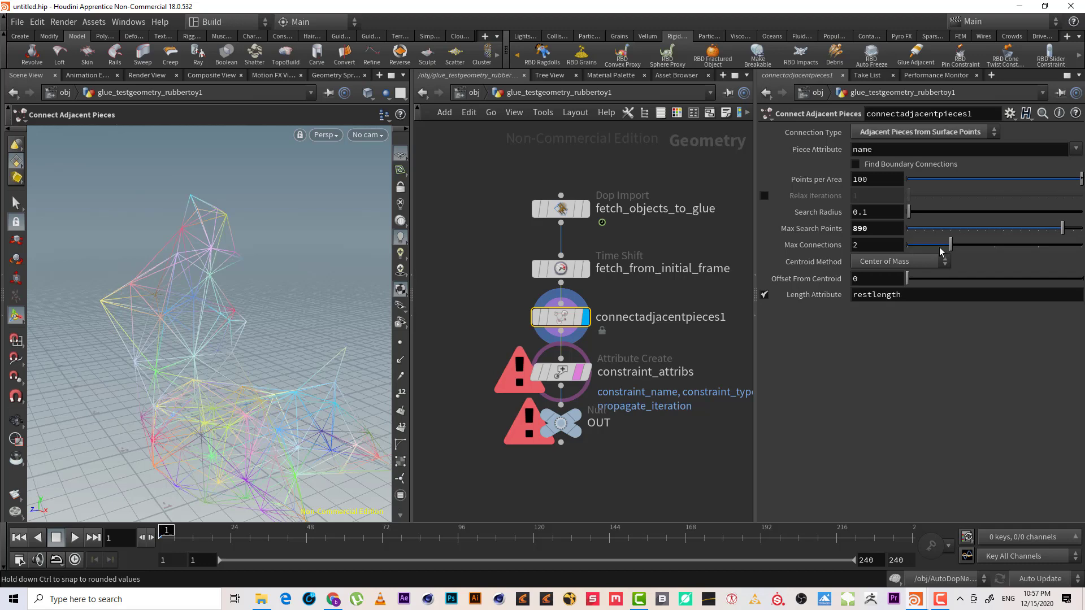
pyautogui.moveTo(962, 252); pyautogui.dragTo(1078, 250)
pyautogui.hotkey('ctrl', 'z')
pyautogui.hotkey('ctrl', 'z')
pyautogui.hotkey('ctrl', 'z')
pyautogui.hotkey('ctrl', 'z')
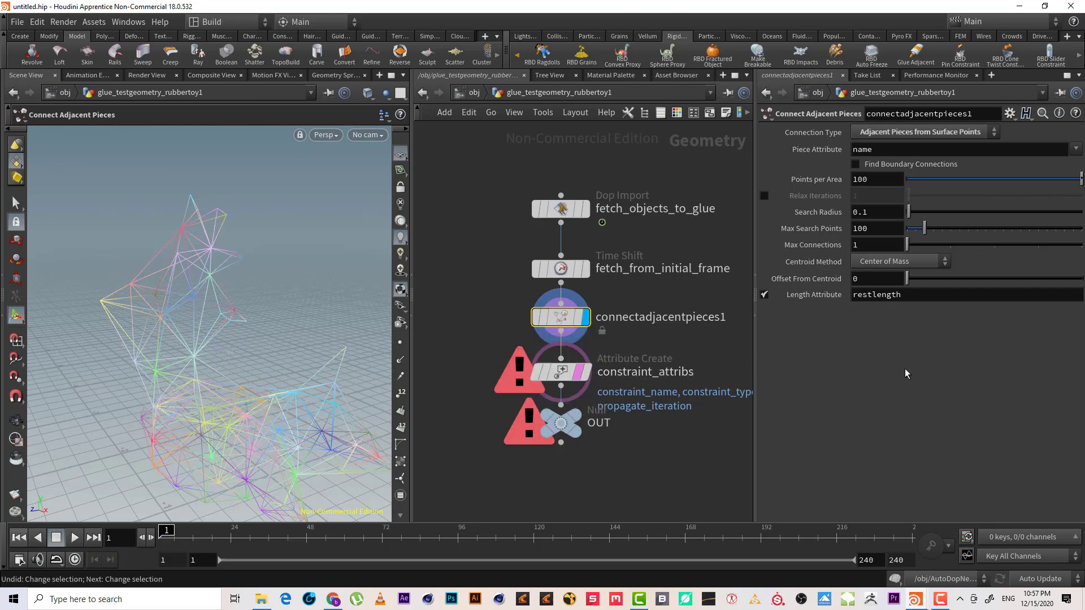
# Restore the display flag on the glue network's OUT node, then enter AutoDopNetwork from /obj.
pyautogui.click(575, 423)
pyautogui.click(470, 94)
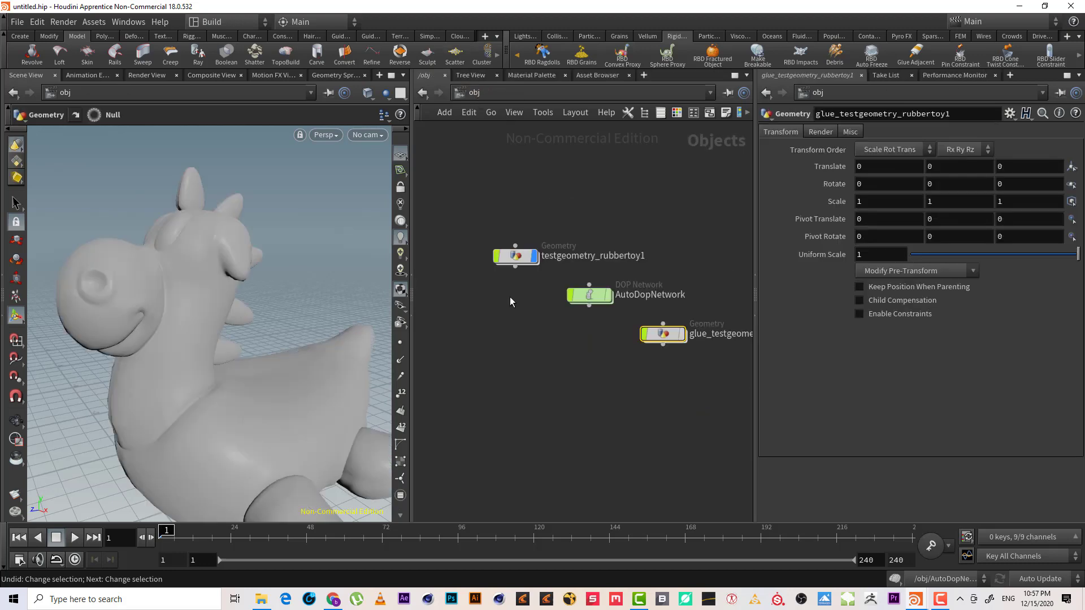
pyautogui.doubleClick(599, 297)
pyautogui.moveTo(660, 330); pyautogui.dragTo(650, 309, button='middle')
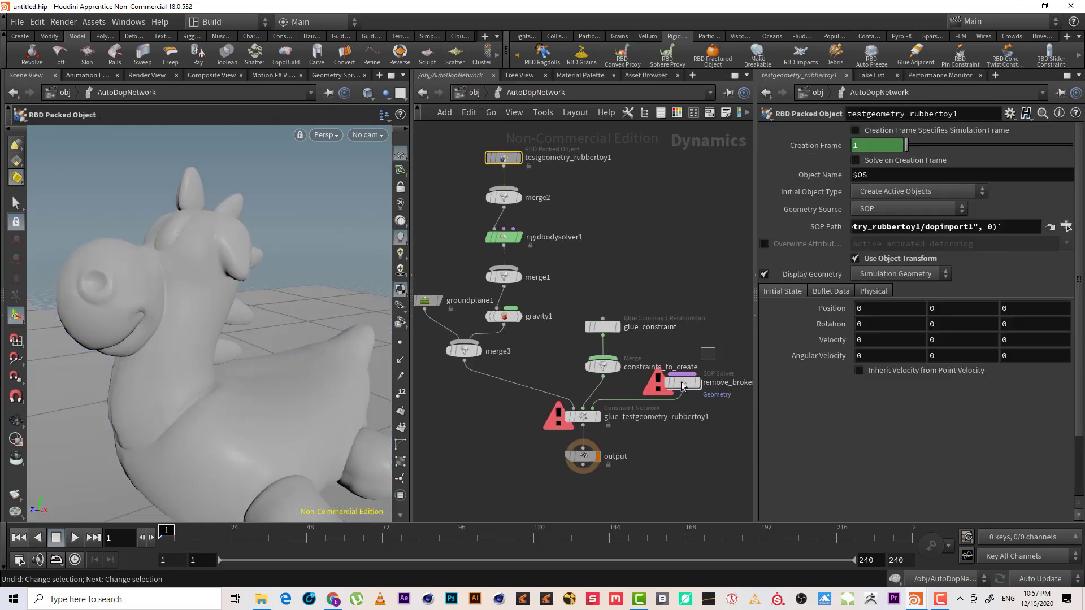
# Review the remove_broken, constraint network, glue geometry and glue_constraint strength settings.
pyautogui.click(682, 383)
pyautogui.click(581, 418)
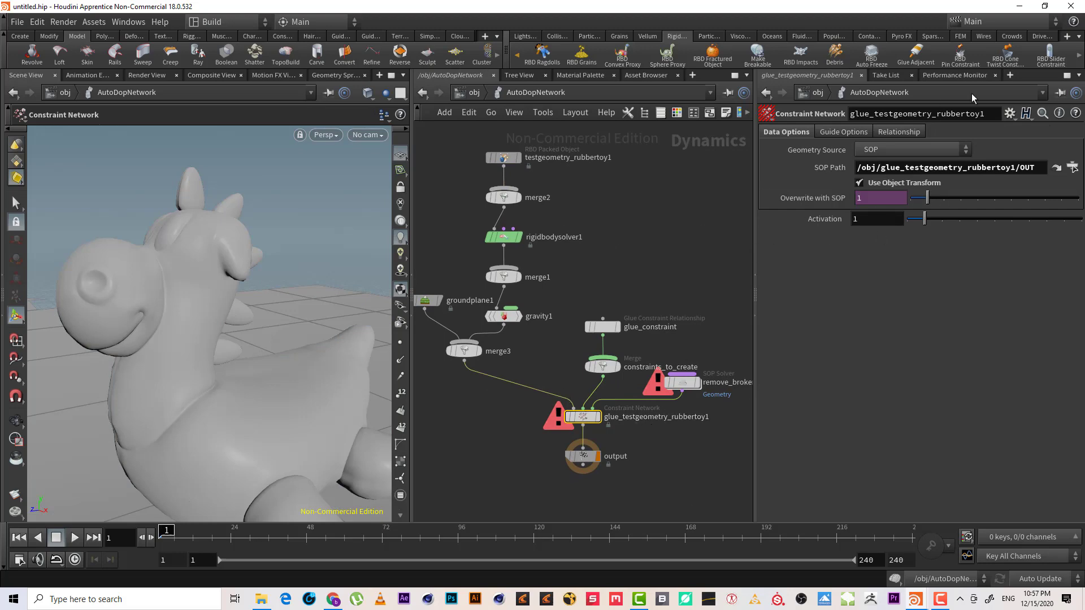
pyautogui.click(1071, 167)
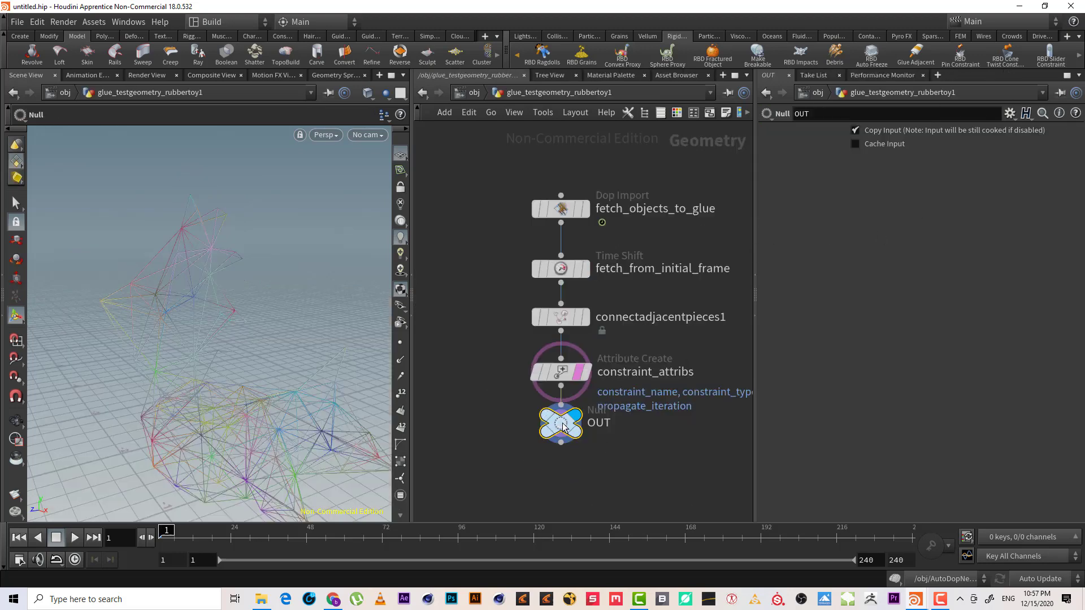
pyautogui.click(421, 93)
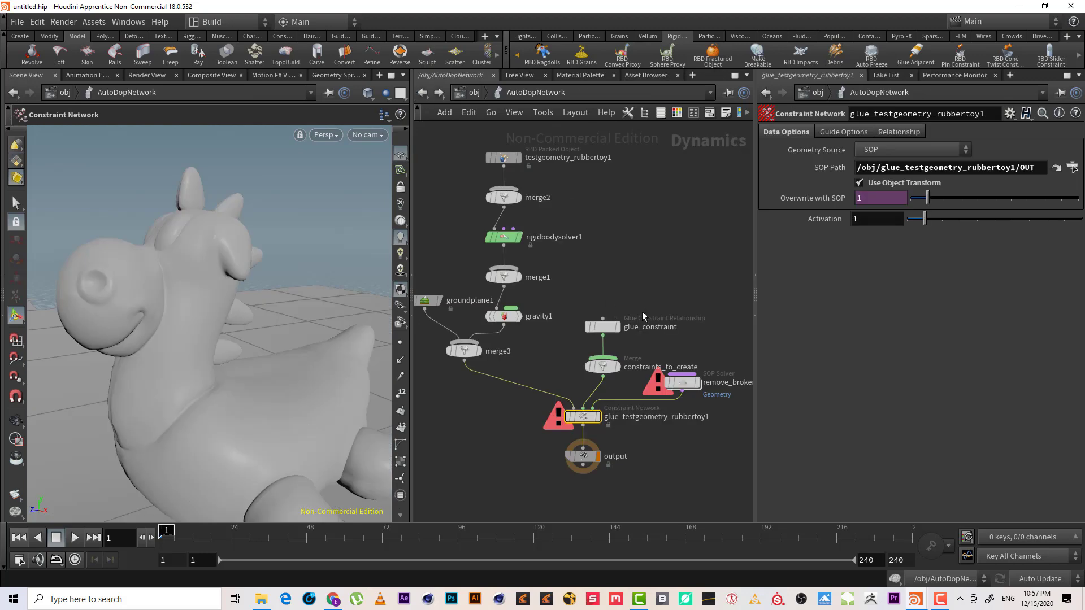
pyautogui.click(602, 326)
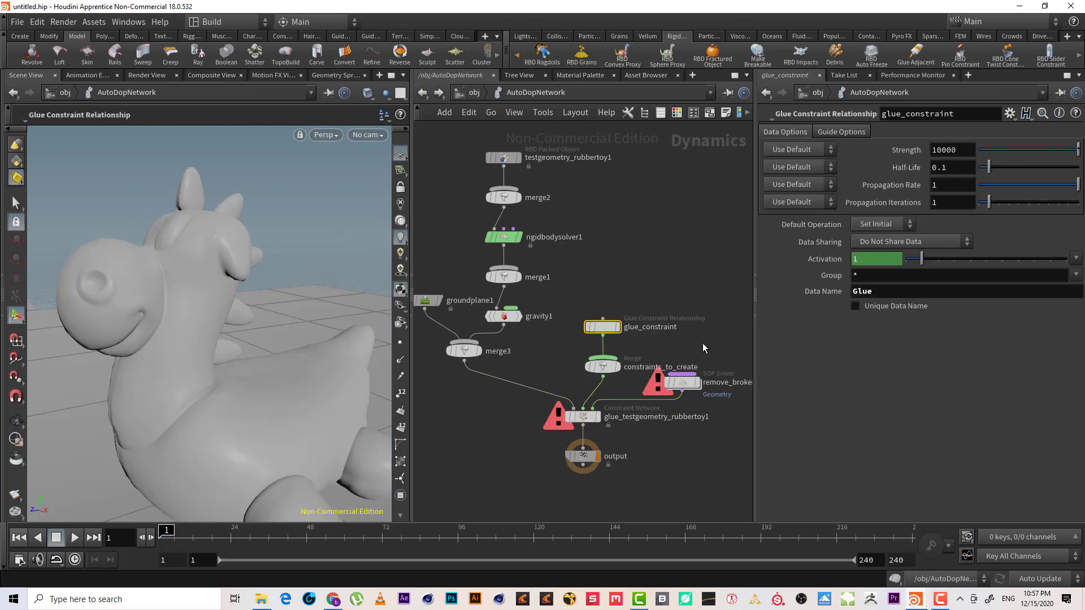
# Inside remove_broken, move delete_broken below relationship_geometry, then return and play the simulation.
pyautogui.click(682, 383)
pyautogui.doubleClick(682, 384)
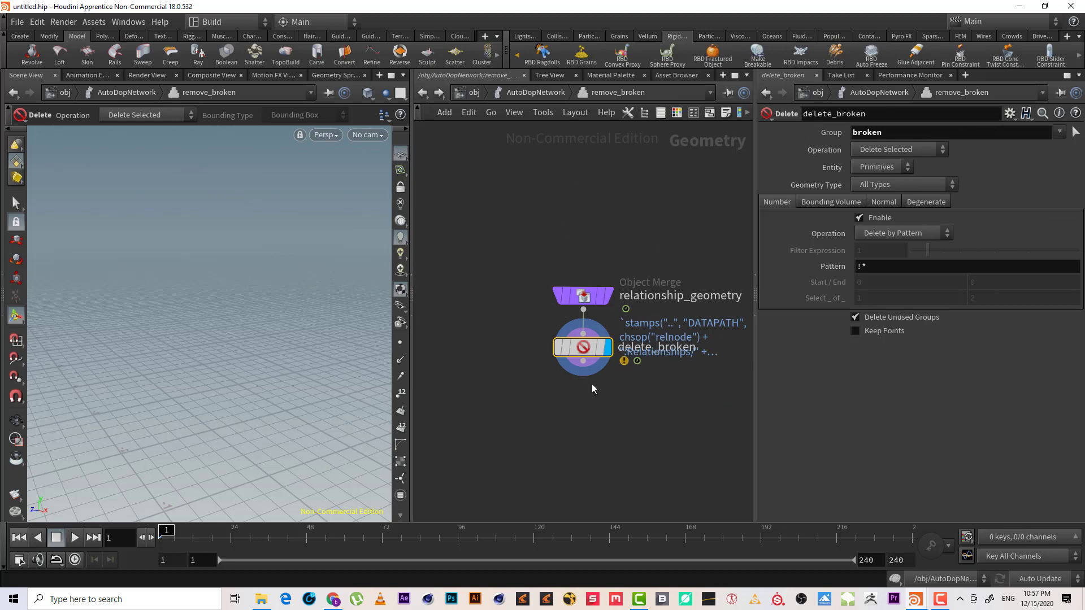
pyautogui.moveTo(590, 342); pyautogui.dragTo(591, 400)
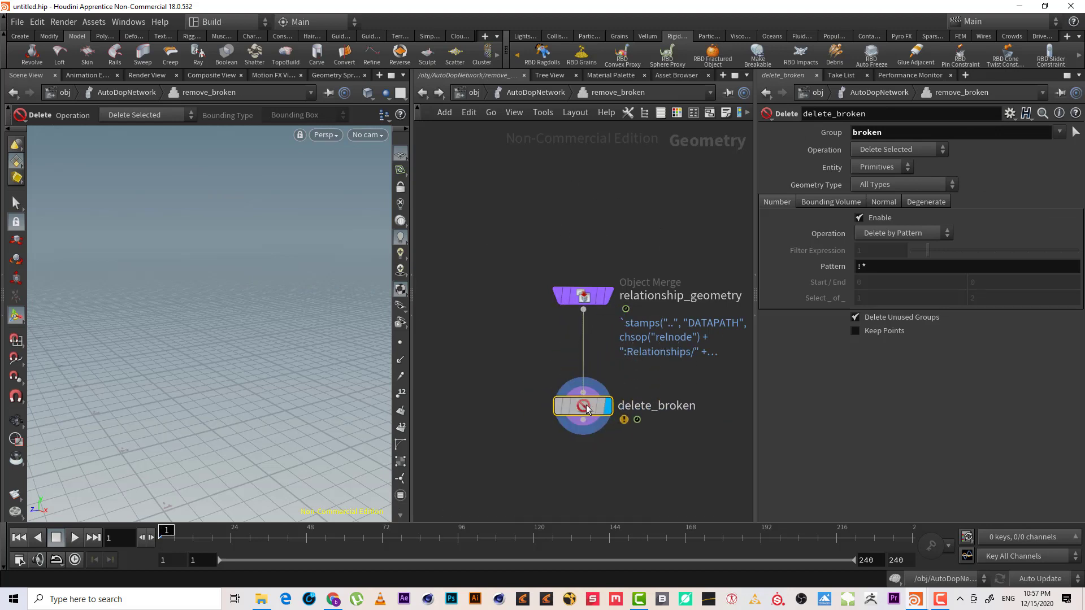
pyautogui.click(429, 96)
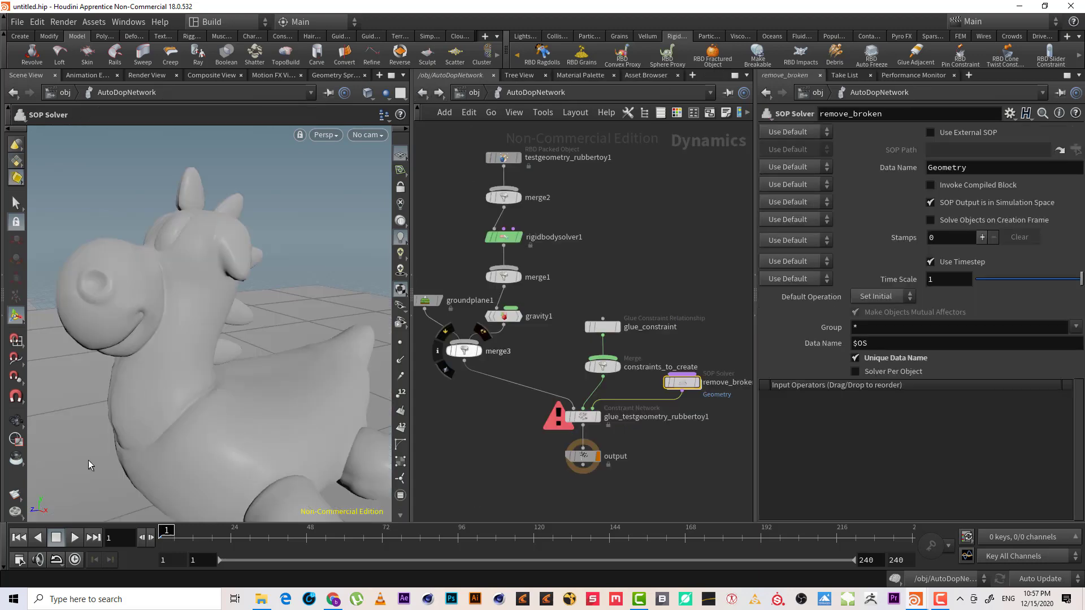
pyautogui.click(79, 537)
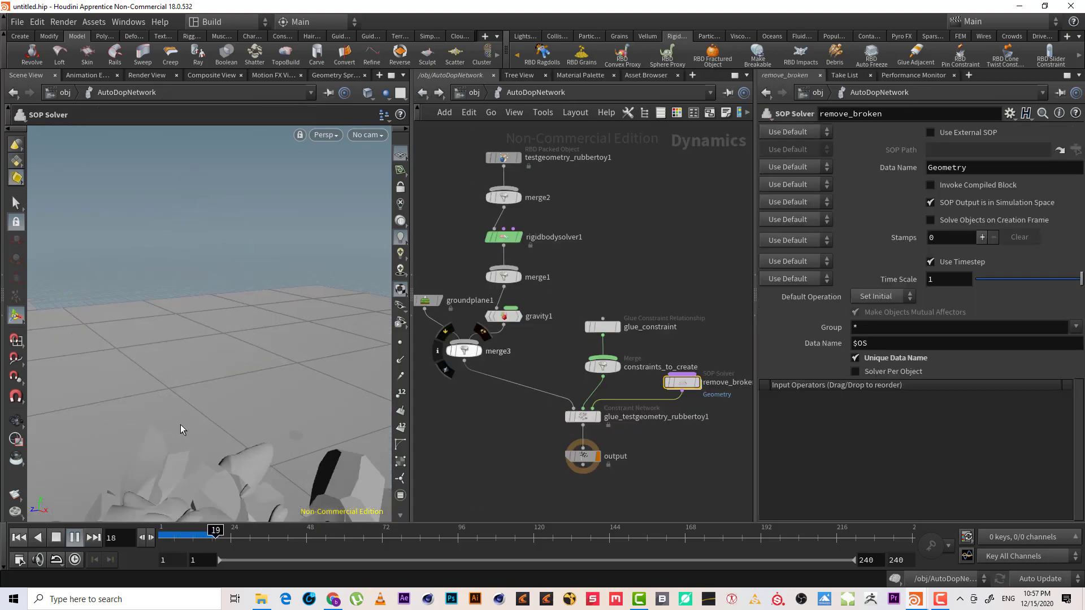
# Stop playback and set the glue_constraint Strength to 100000.
pyautogui.click(75, 537)
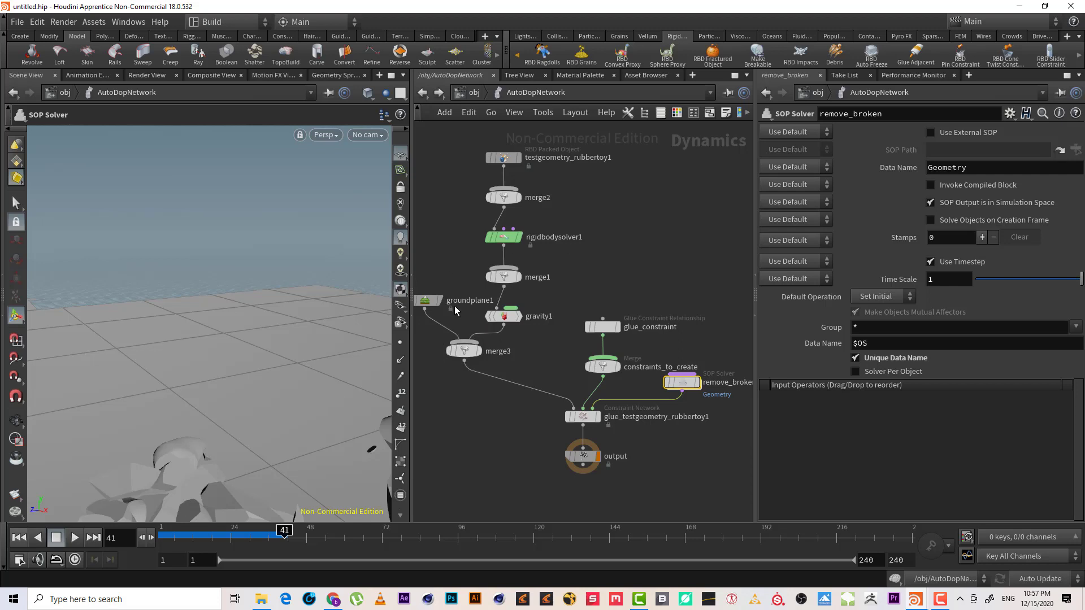
pyautogui.click(656, 329)
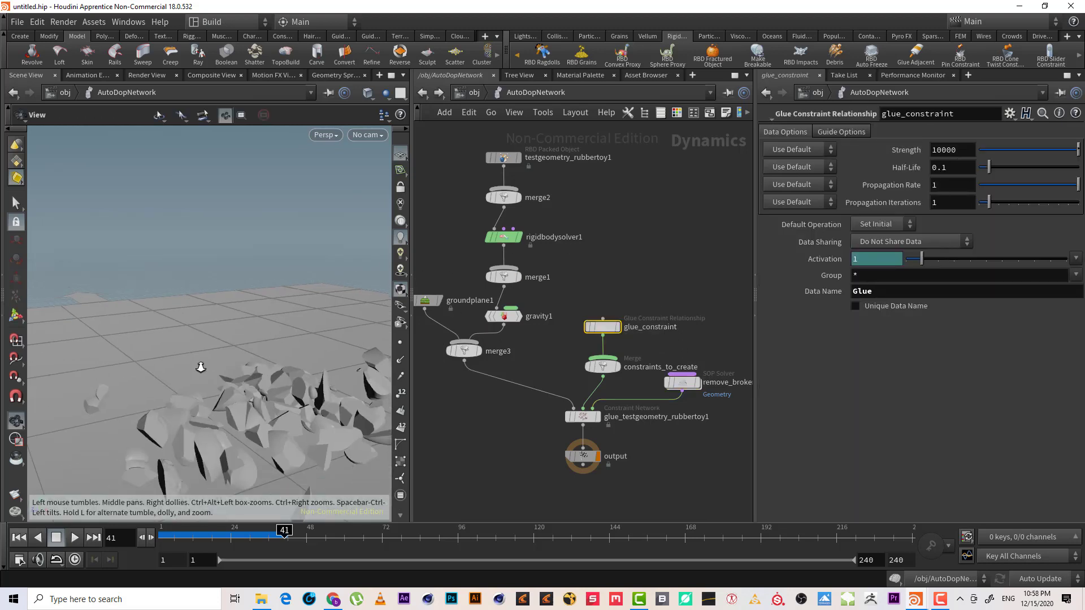
pyautogui.write('0')
pyautogui.press('Return')
# Replay the simulation from frame 1 and check the toy at frame 18.
pyautogui.click(21, 540)
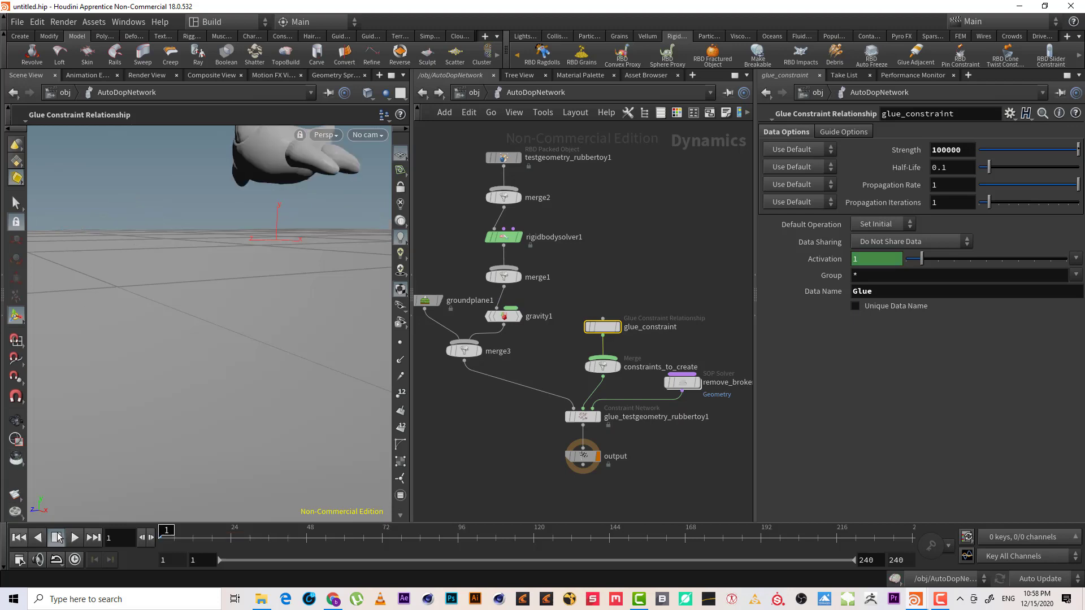
pyautogui.click(57, 538)
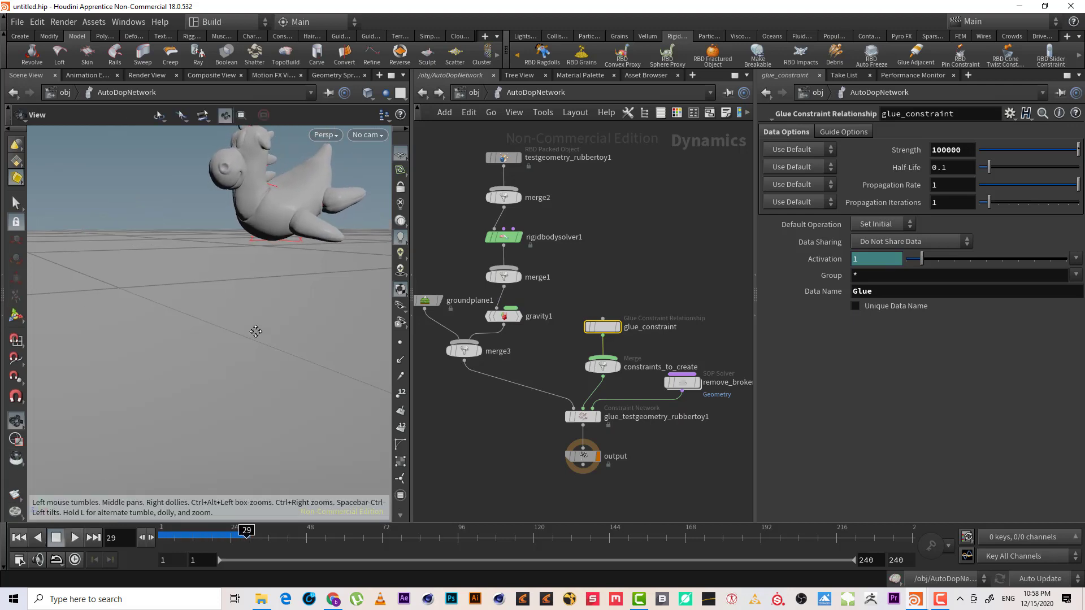
pyautogui.keyDown('alt'); pyautogui.moveTo(238, 293); pyautogui.dragTo(254, 387, button='middle'); pyautogui.keyUp('alt')
pyautogui.moveTo(182, 534); pyautogui.dragTo(212, 532)
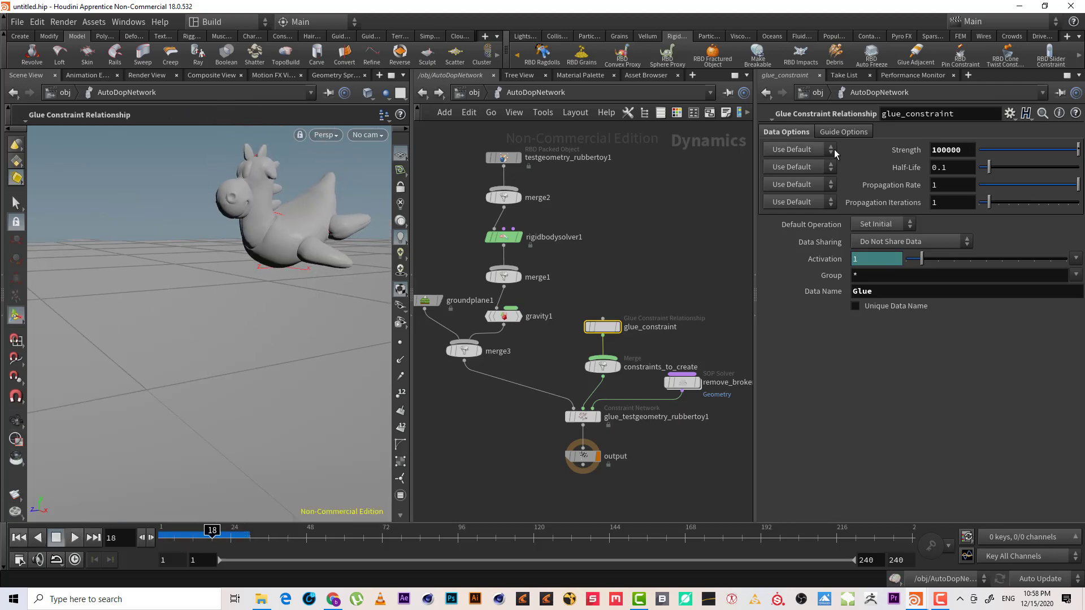
# Change the glue Strength to 5000 and replay the simulation from frame 1.
pyautogui.doubleClick(934, 150)
pyautogui.write('0')
pyautogui.press('Return')
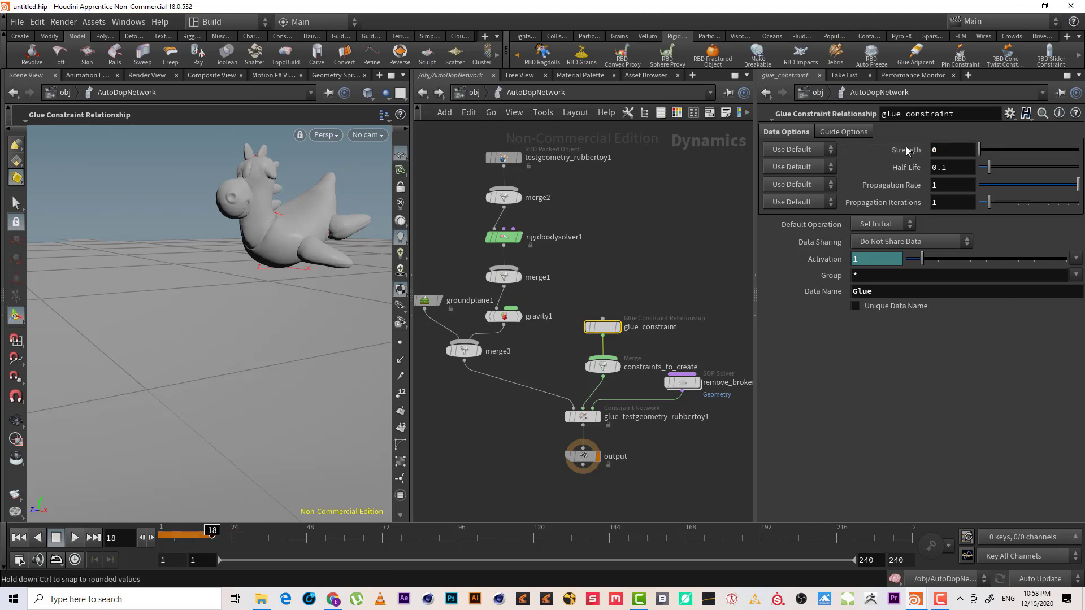
pyautogui.press('Return')
pyautogui.click(19, 542)
pyautogui.click(76, 540)
# Inspect the intact toy from a higher view, select remove_broken, and return to /obj.
pyautogui.press('Escape')
pyautogui.keyDown('alt'); pyautogui.moveTo(237, 326); pyautogui.dragTo(241, 286, button='right'); pyautogui.keyUp('alt')
pyautogui.keyDown('alt'); pyautogui.moveTo(285, 247); pyautogui.dragTo(297, 282); pyautogui.keyUp('alt')
pyautogui.moveTo(594, 236); pyautogui.dragTo(675, 223, button='middle')
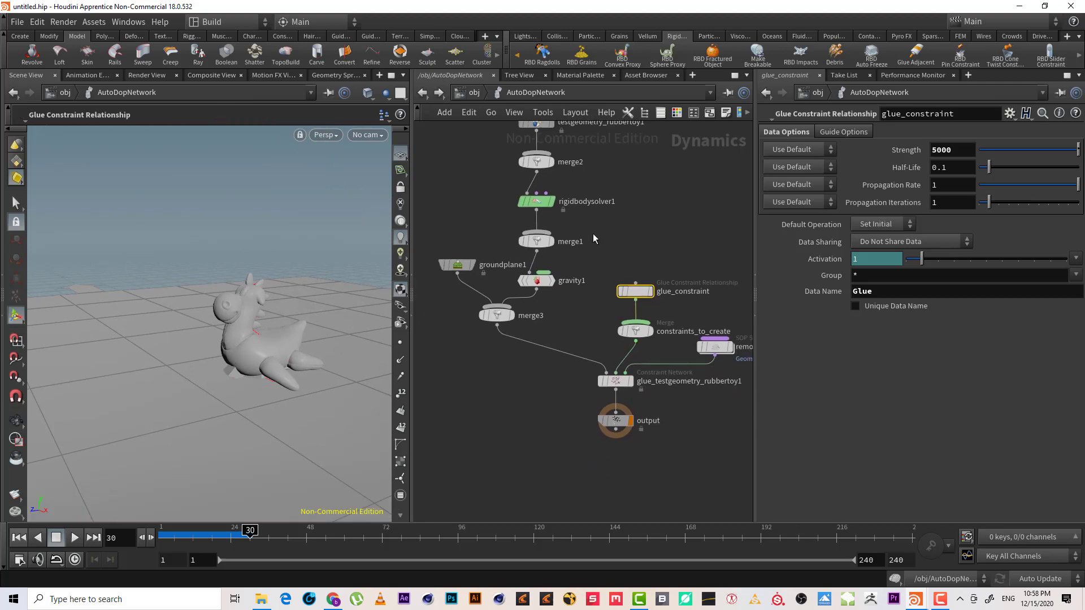
pyautogui.scroll(-3, 646, 241)
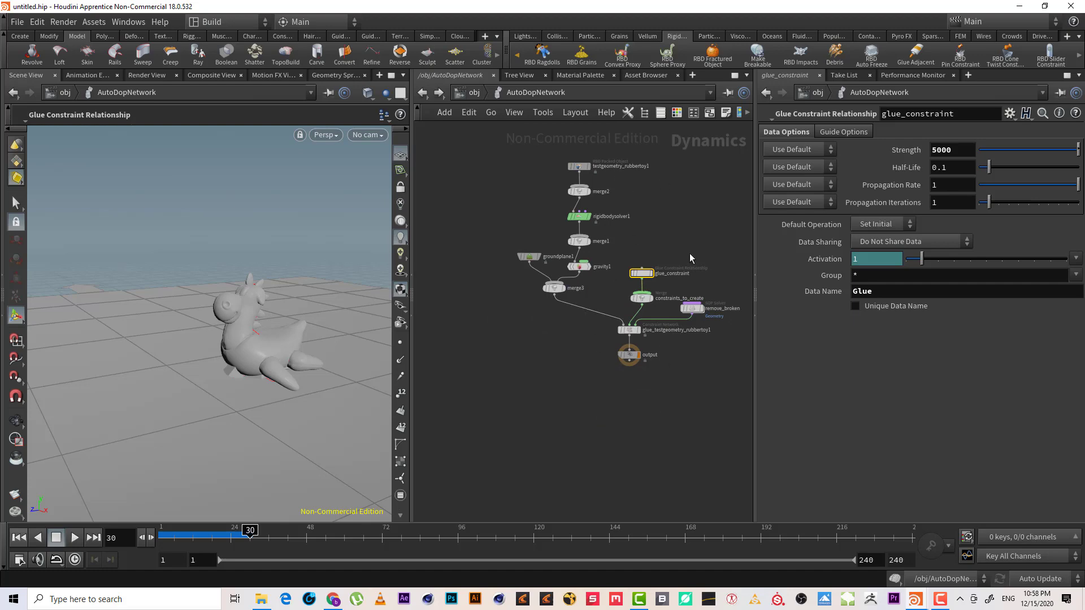
pyautogui.click(691, 308)
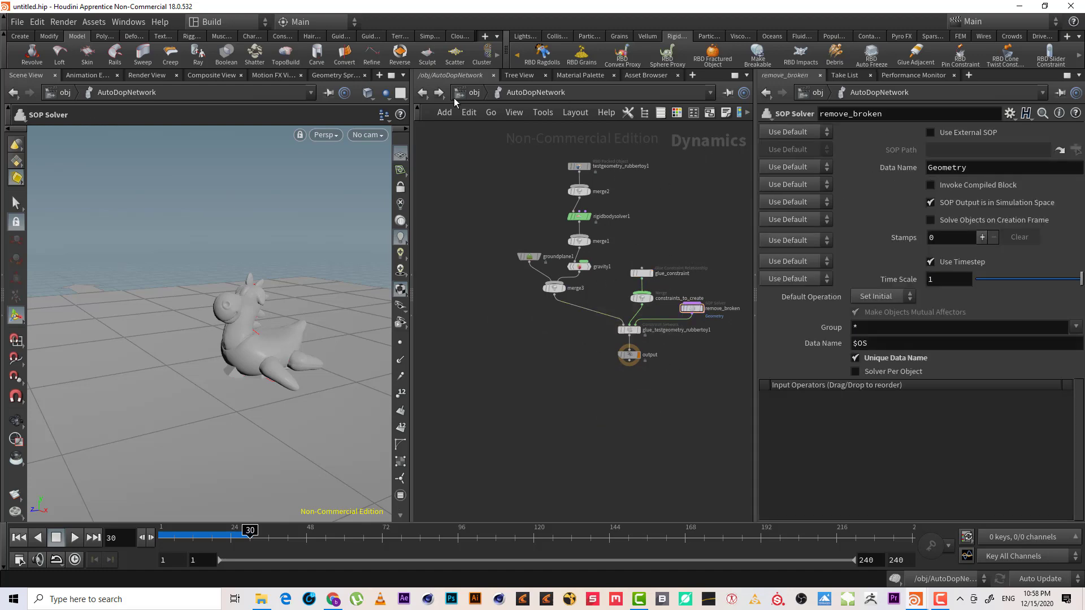
pyautogui.click(468, 93)
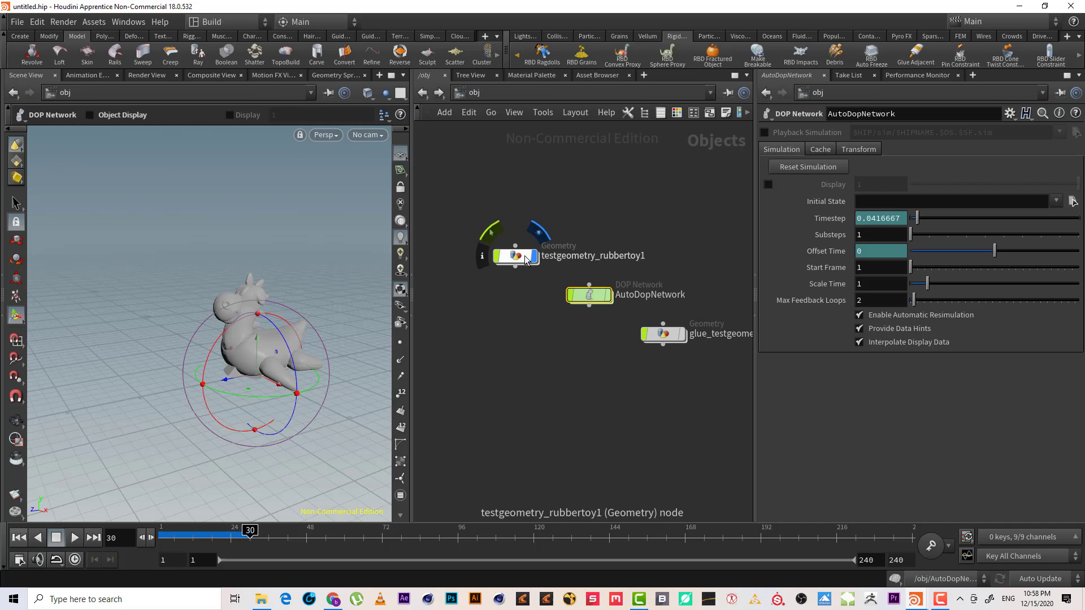
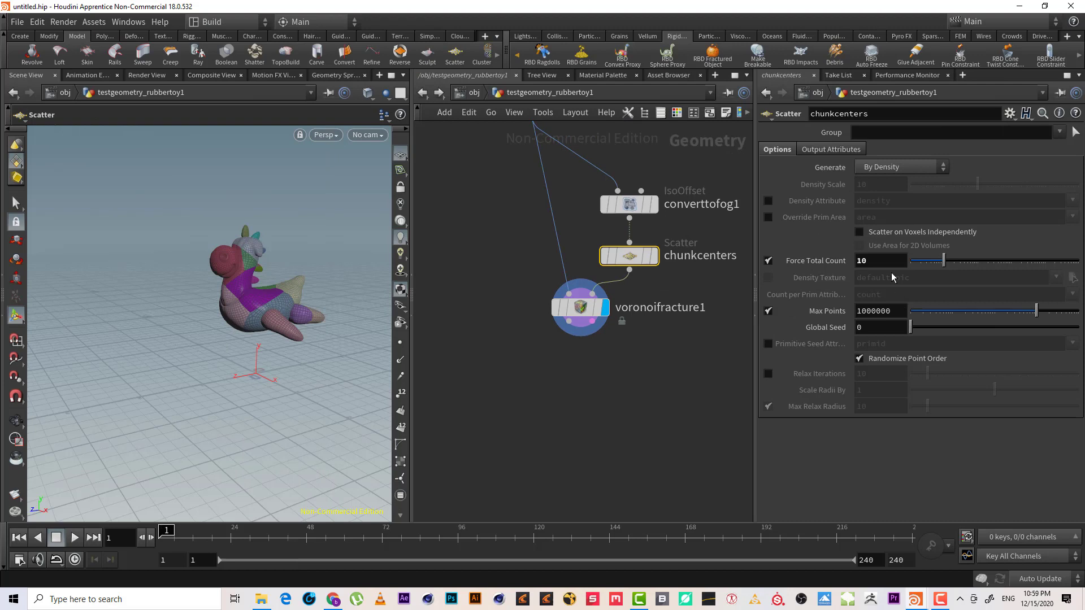
# Set chunkcenters' Force Total Count to 50 so the toy fractures into more pieces.
pyautogui.doubleClick(880, 260)
pyautogui.write('50')
pyautogui.press('Return')
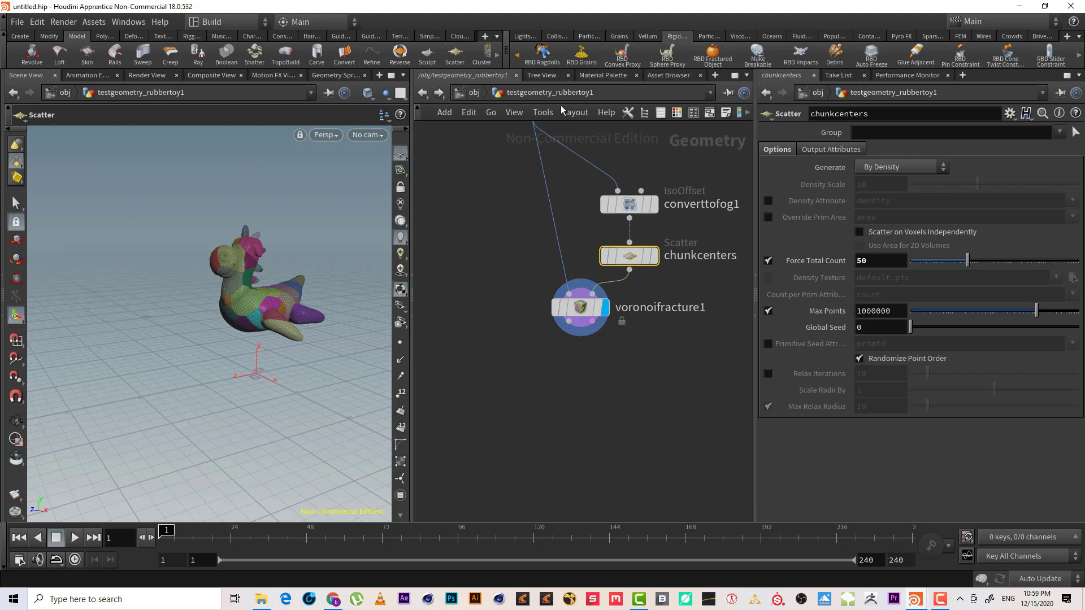
# Frame all nodes, shift voronoifracture1 left, and scroll the Rigid Bodies shelf to earlier tools.
pyautogui.press('h')
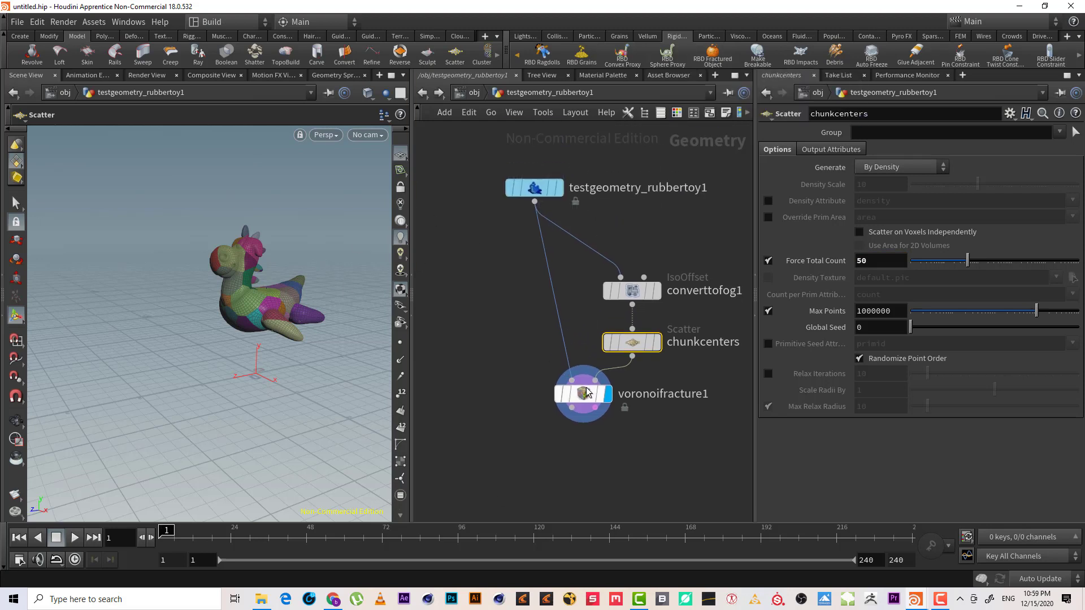
pyautogui.moveTo(581, 405); pyautogui.dragTo(551, 402)
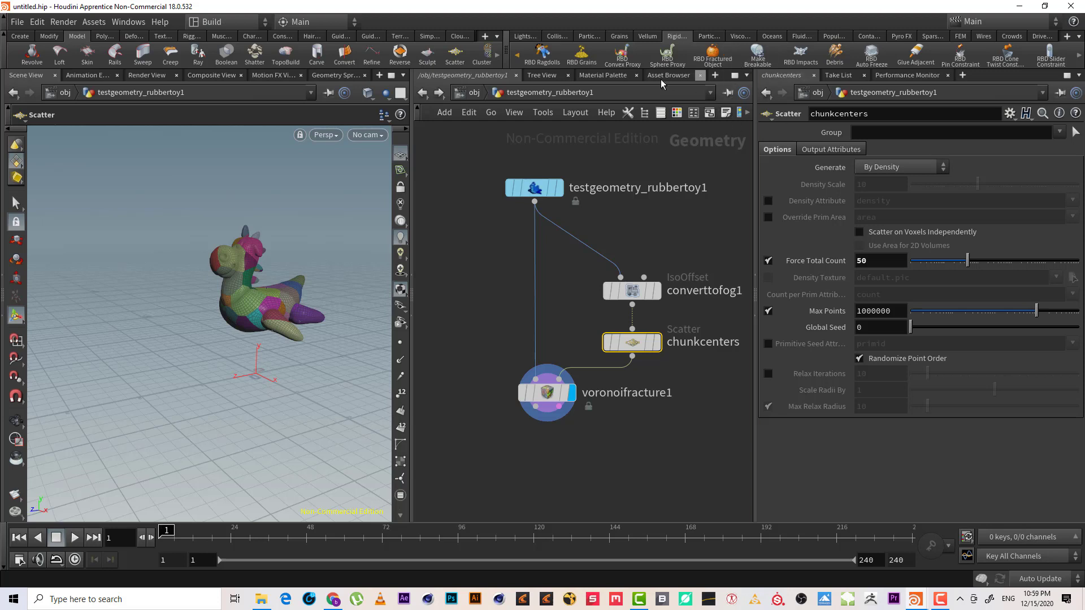
pyautogui.click(517, 55)
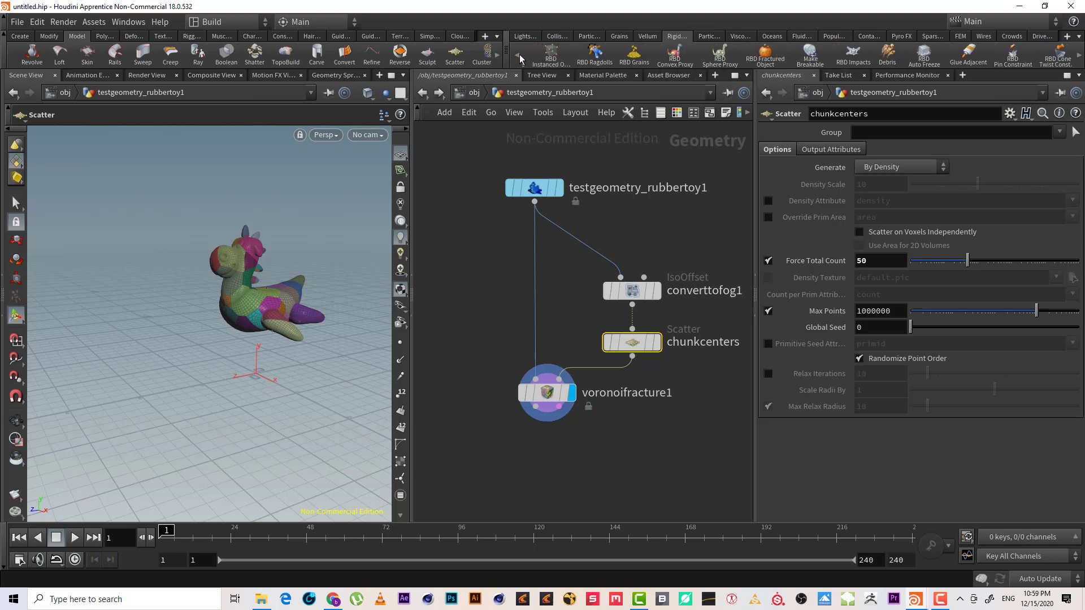
pyautogui.click(520, 57)
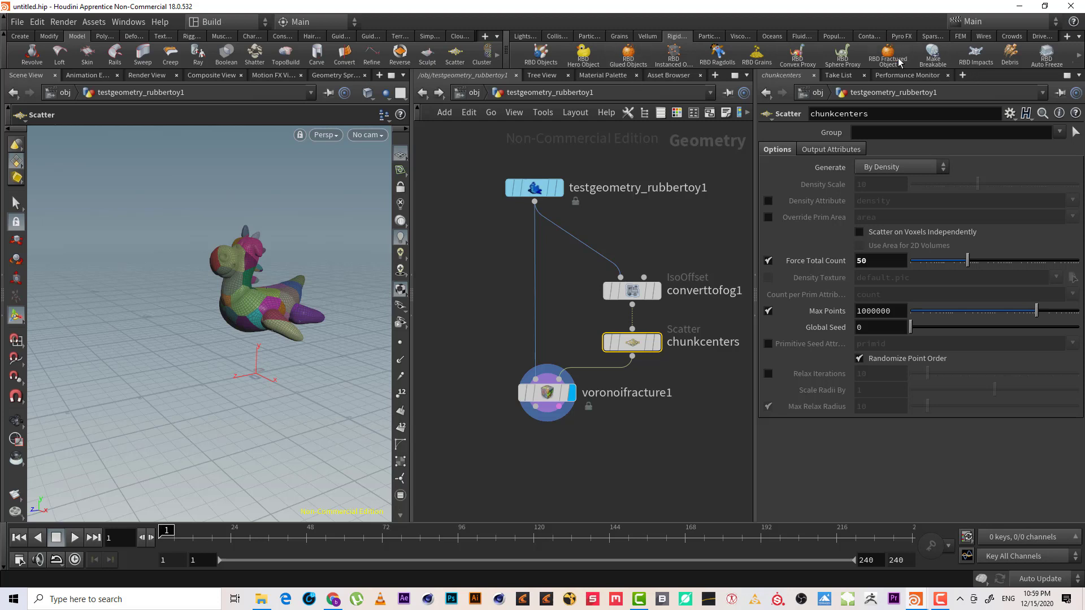
# Turn the fractured rubber toy into RBD Glued Objects, creating an AutoDopNetwork.
pyautogui.click(629, 60)
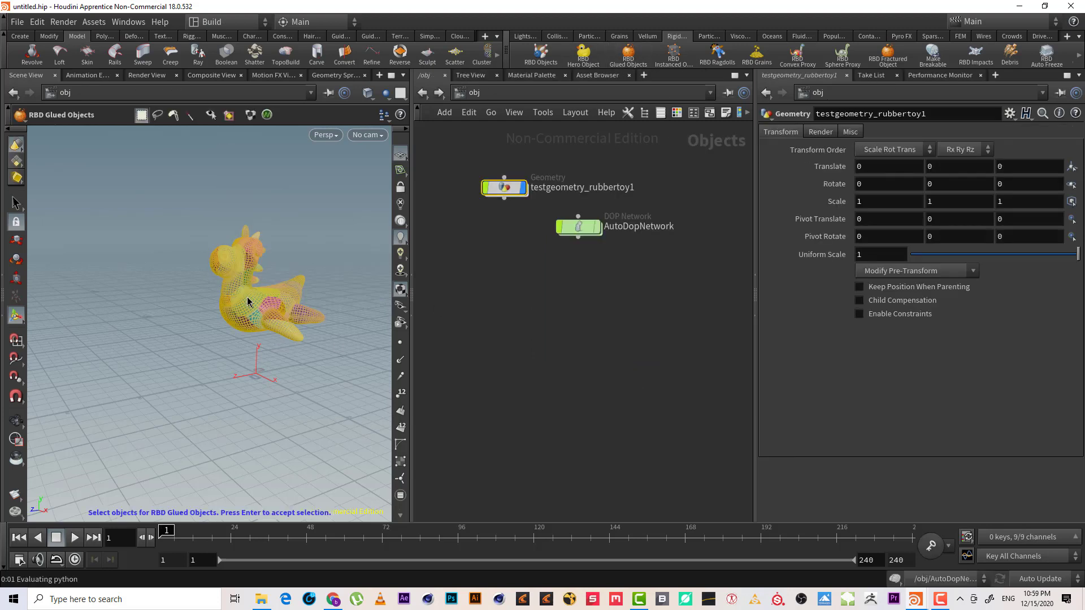
pyautogui.press('Return')
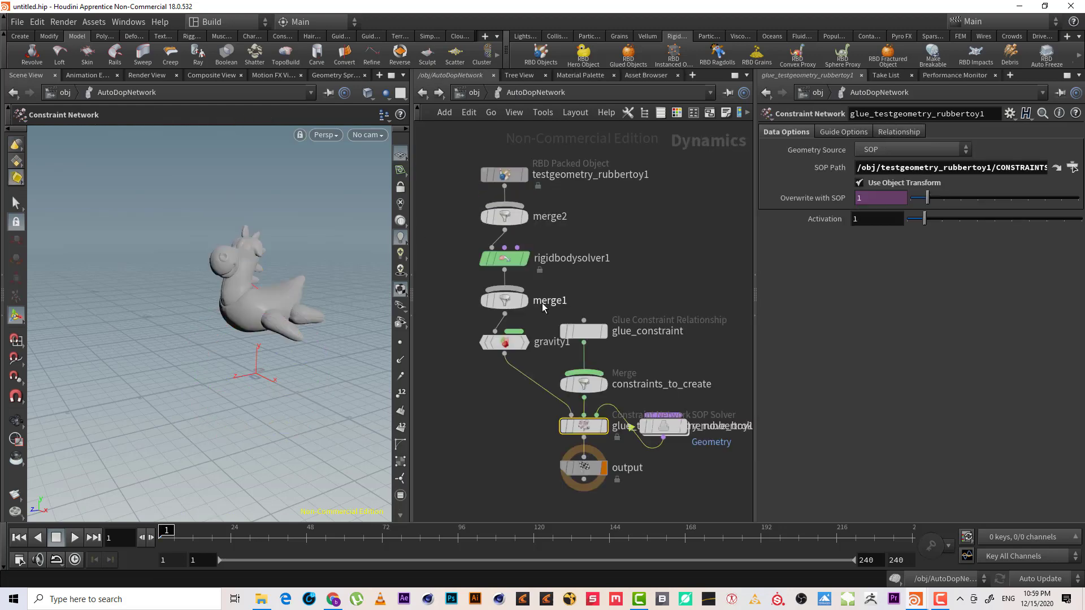
pyautogui.click(475, 93)
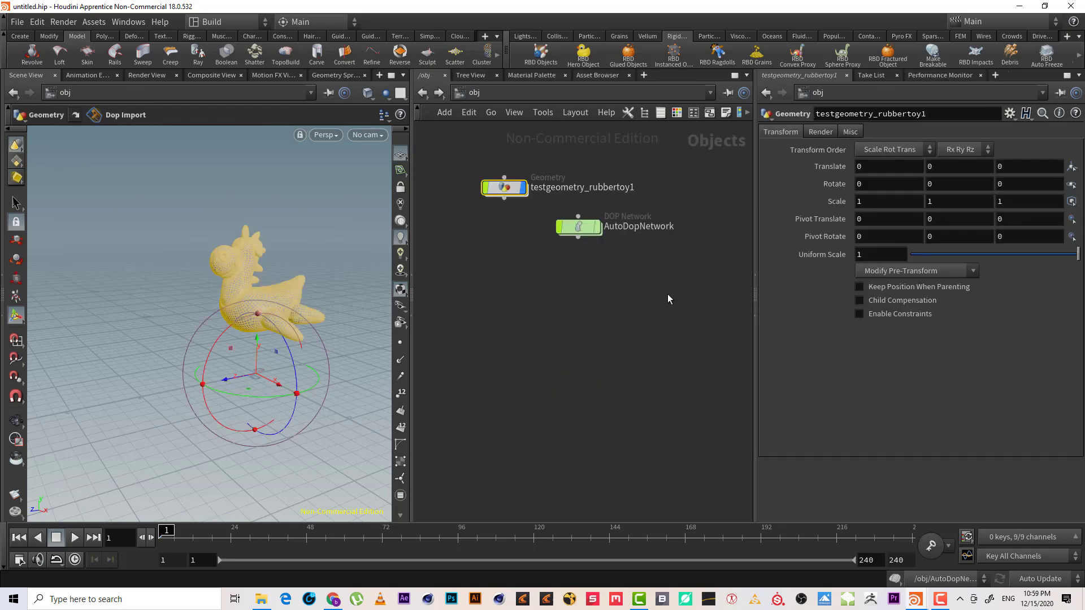
pyautogui.click(593, 227)
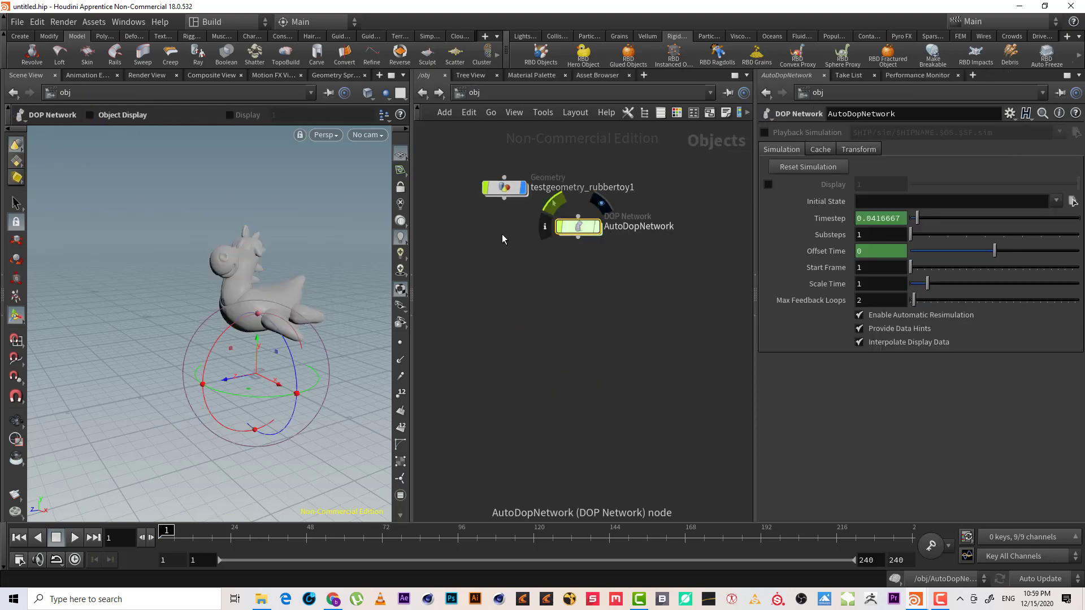
# Inspect and tidy the AutoDopNetwork's solver, gravity and glue nodes, then return to /obj.
pyautogui.doubleClick(577, 226)
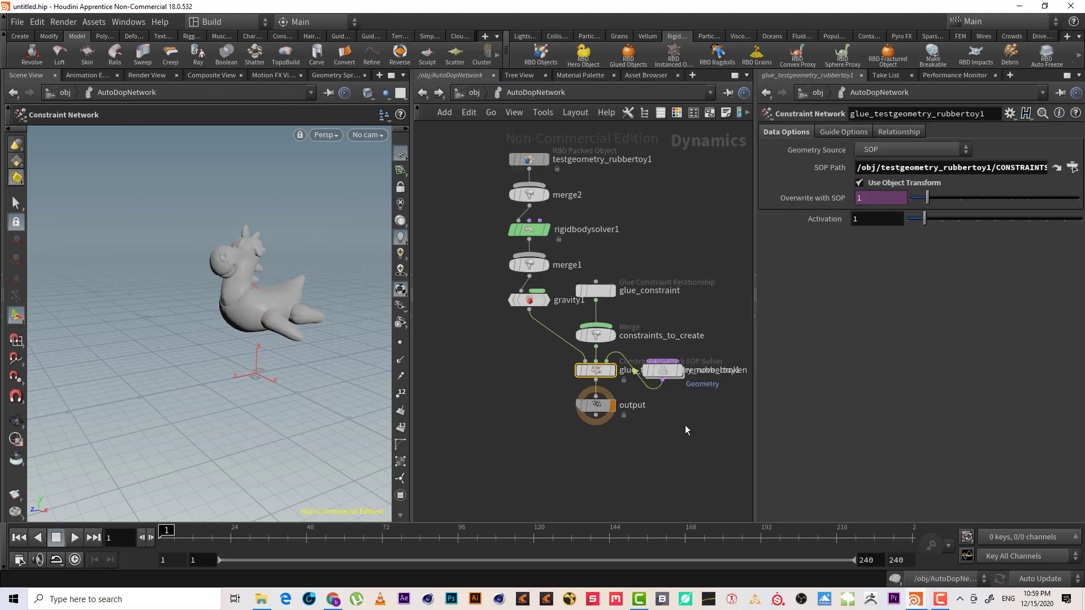
pyautogui.press('l')
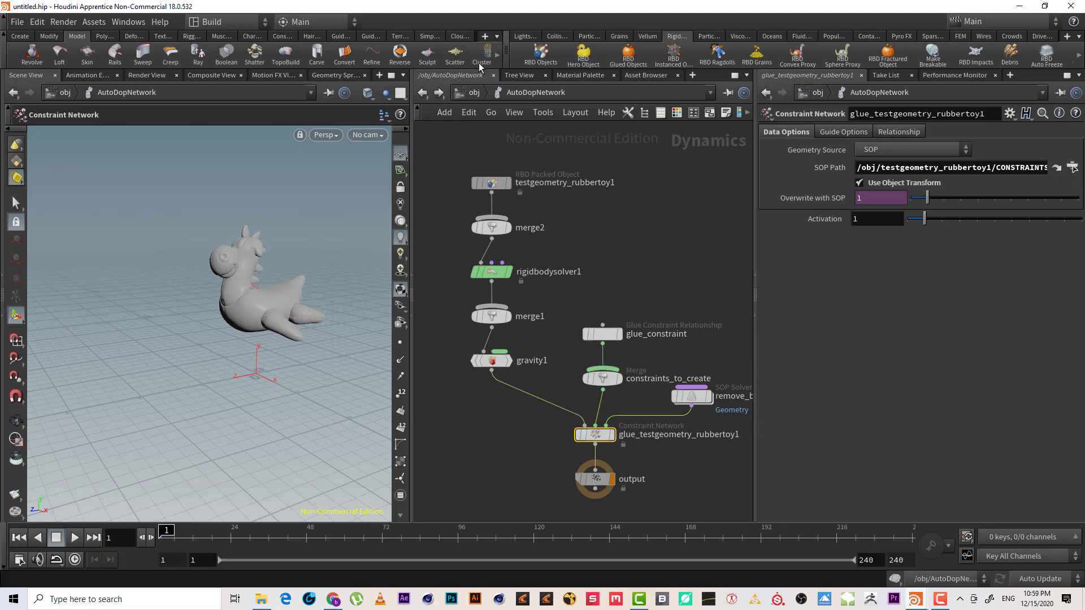
pyautogui.click(474, 93)
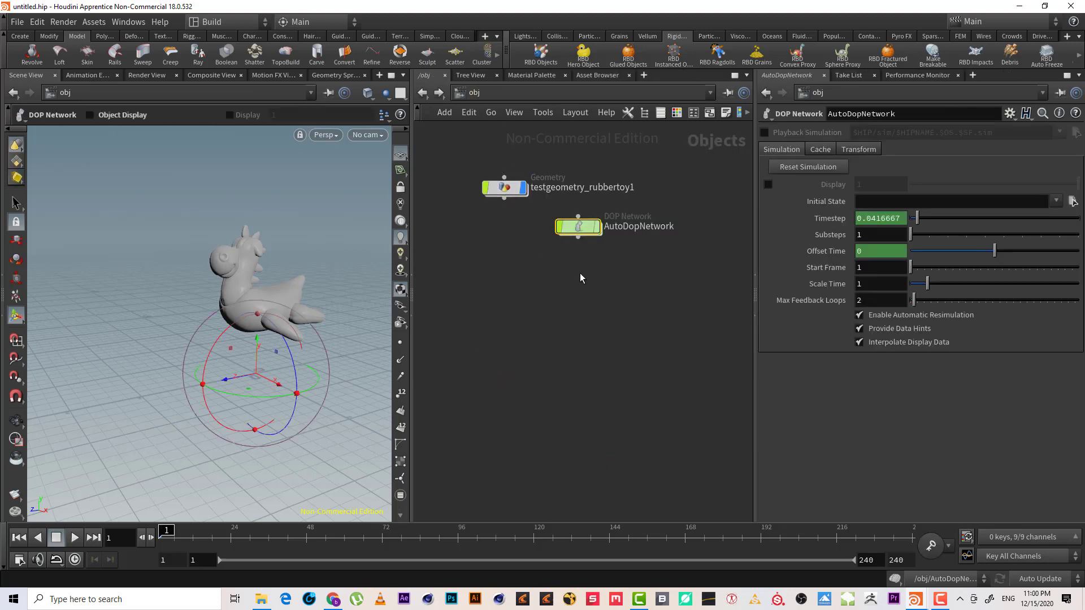
pyautogui.moveTo(624, 301); pyautogui.dragTo(637, 285)
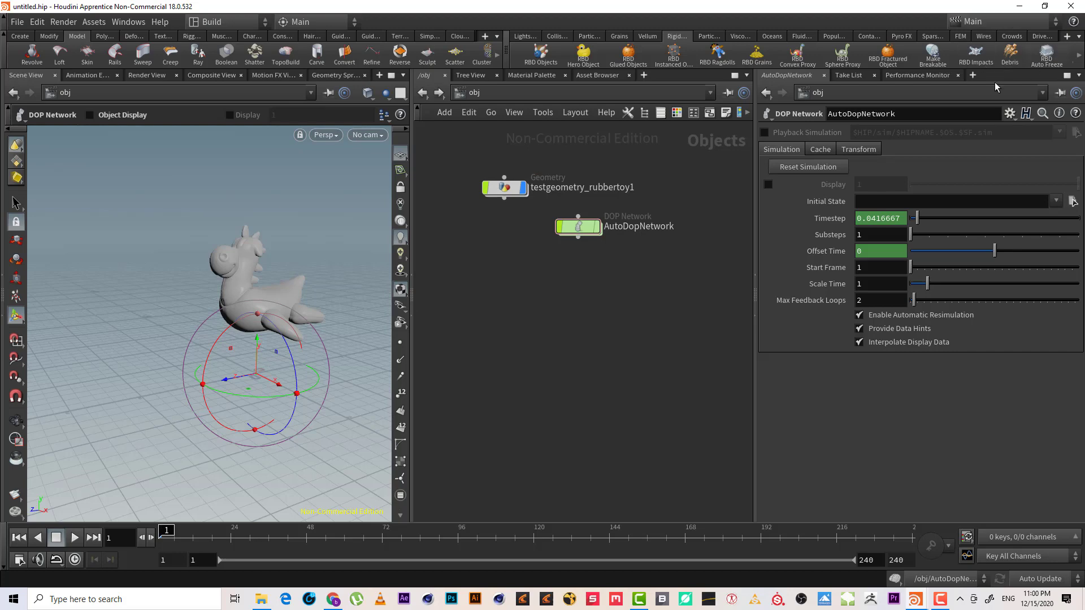
# Inside testgeometry_rubbertoy1, display the fractured toy from the rest1 node.
pyautogui.doubleClick(504, 187)
pyautogui.moveTo(585, 264); pyautogui.dragTo(584, 424, button='middle')
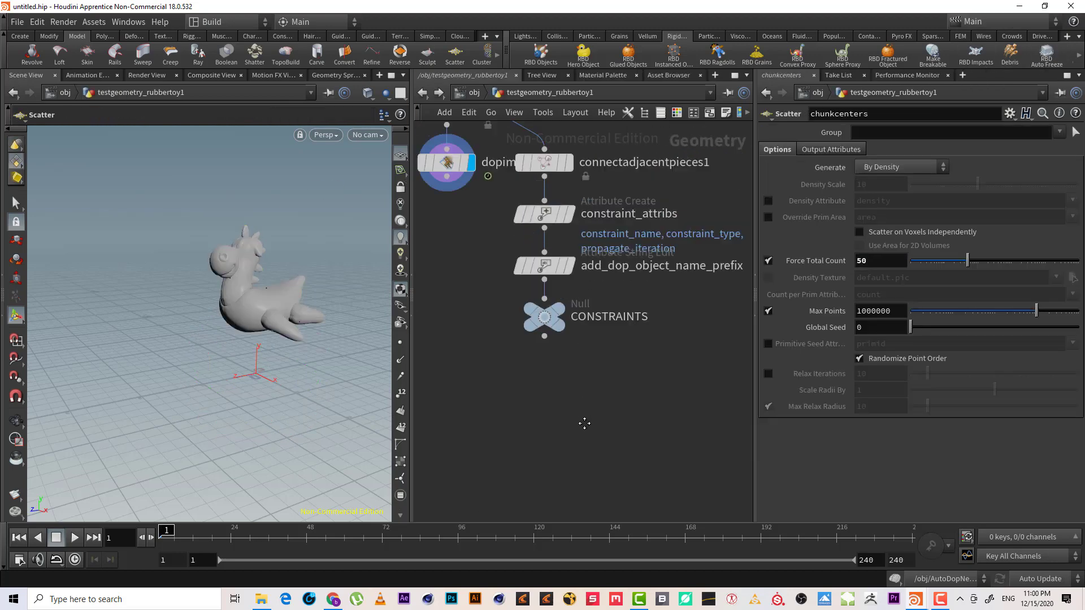
pyautogui.scroll(-3, 658, 177)
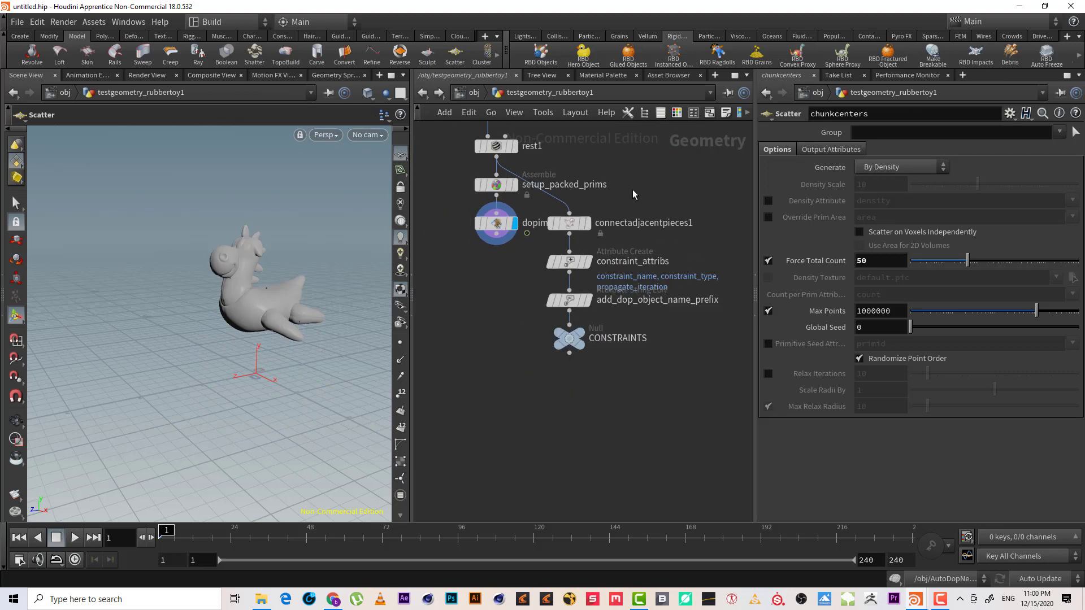
pyautogui.moveTo(596, 167); pyautogui.dragTo(618, 237, button='middle')
pyautogui.click(537, 218)
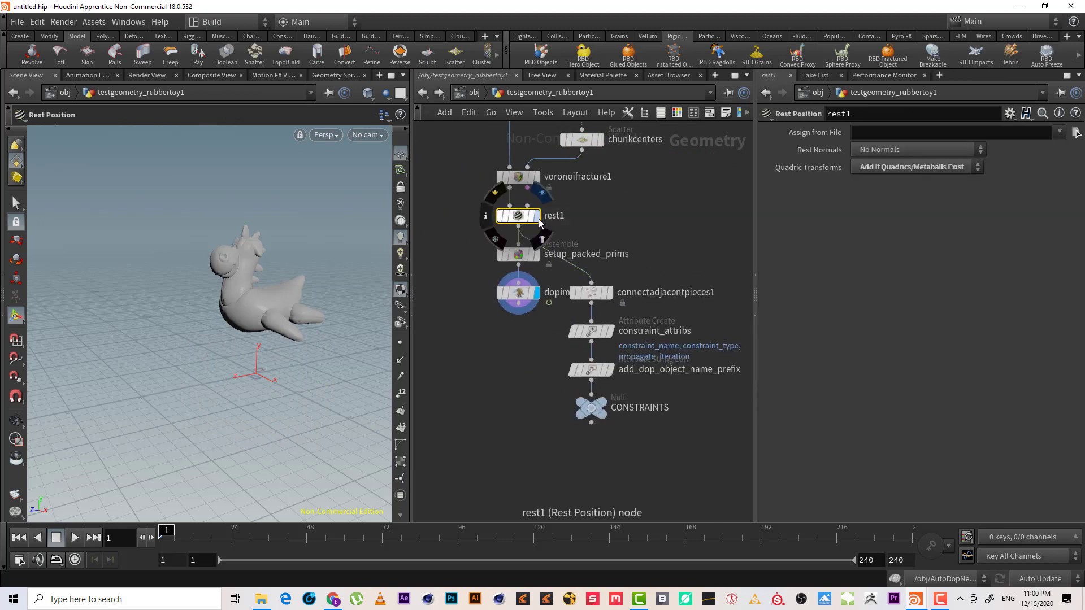
pyautogui.click(537, 217)
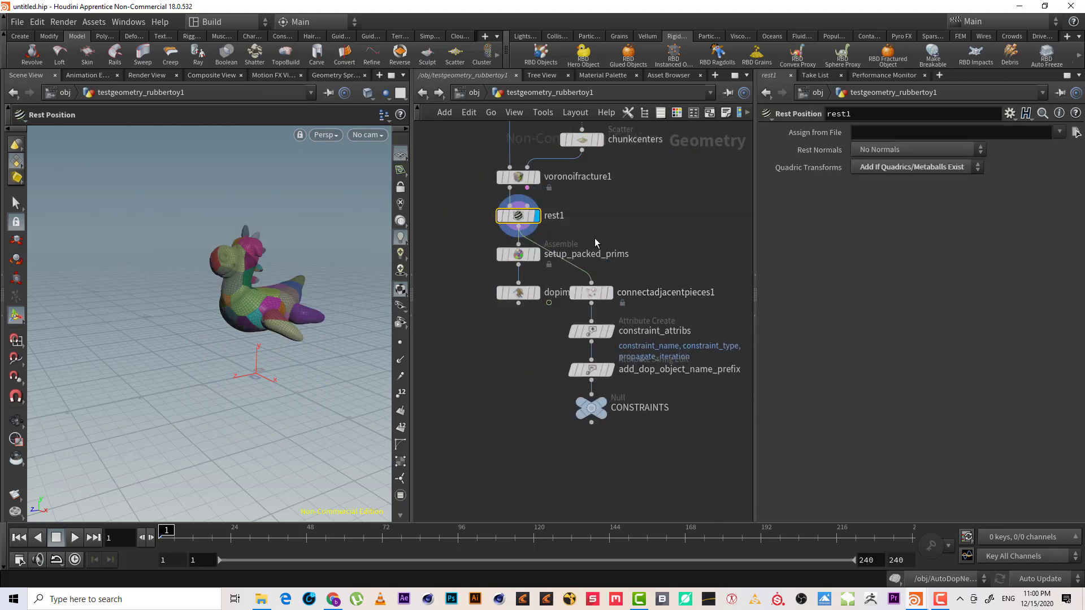
# Display connectadjacentpieces1's constraint lines up close and select constraint_attribs to view its settings.
pyautogui.scroll(2, 625, 232)
pyautogui.moveTo(498, 220)
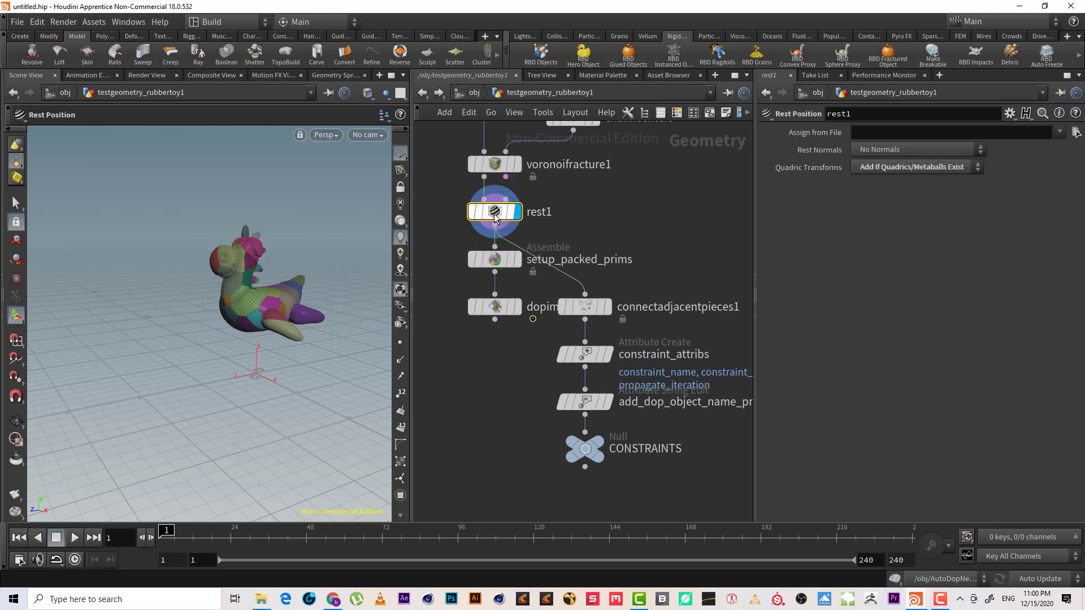
pyautogui.click(494, 259)
pyautogui.click(585, 306)
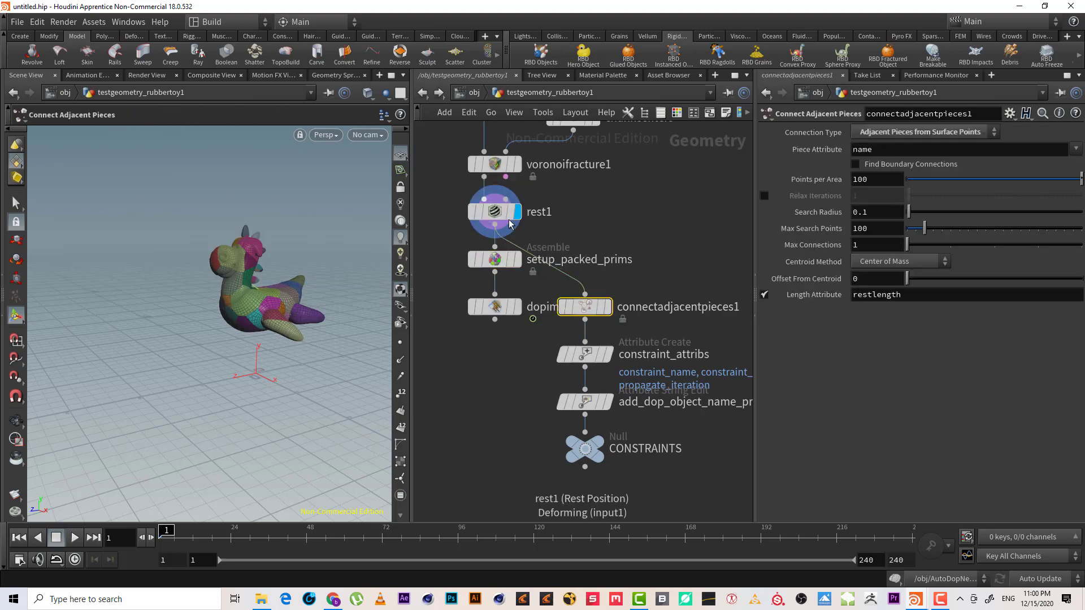
pyautogui.click(607, 307)
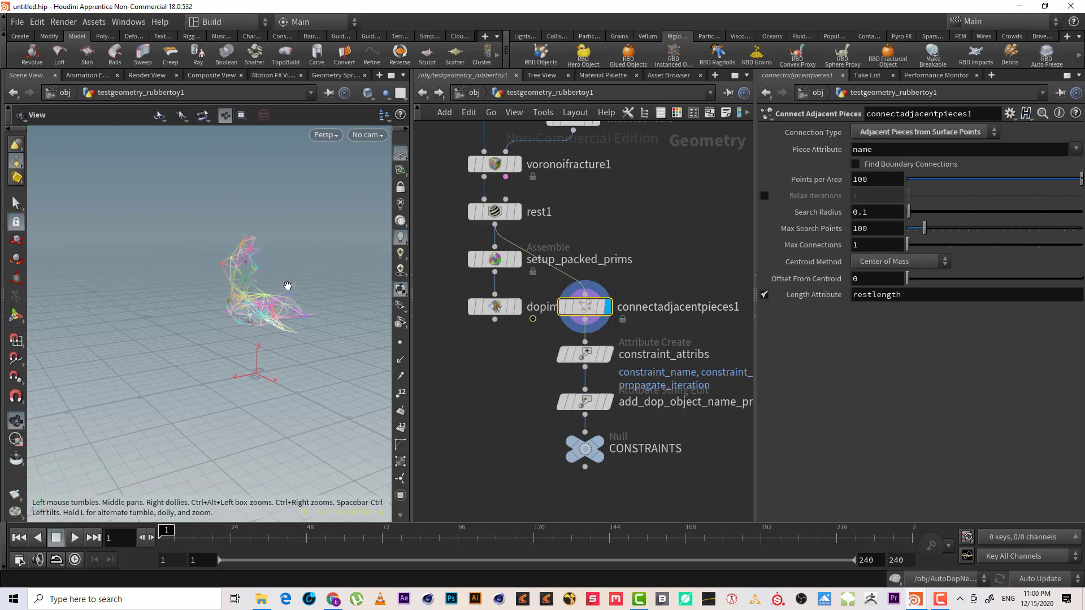
pyautogui.keyDown('alt'); pyautogui.moveTo(287, 286); pyautogui.dragTo(426, 269, button='right'); pyautogui.keyUp('alt')
pyautogui.moveTo(567, 326); pyautogui.dragTo(634, 284)
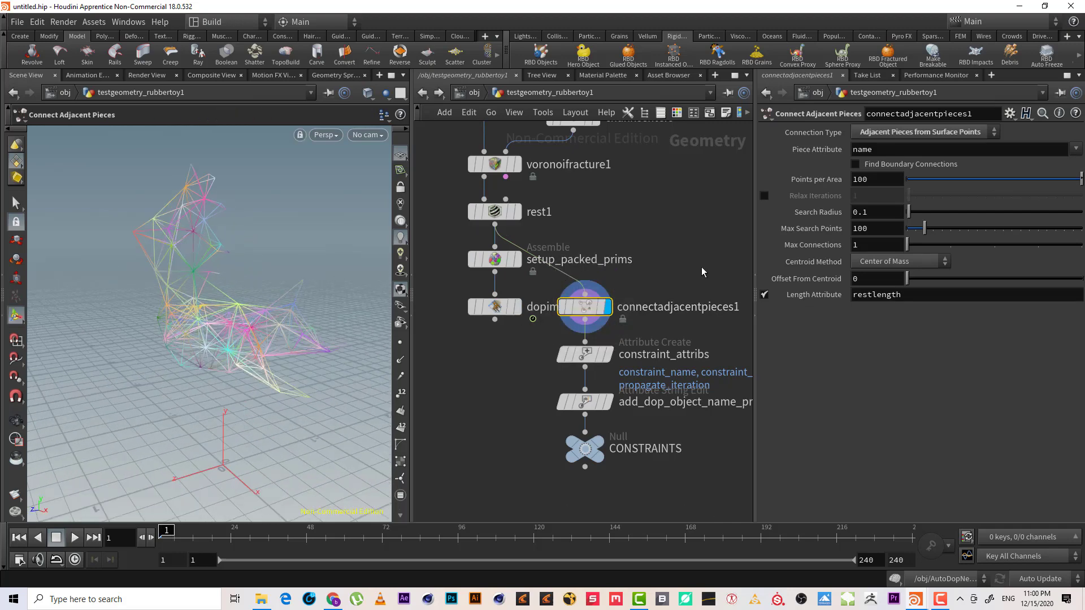
pyautogui.click(650, 354)
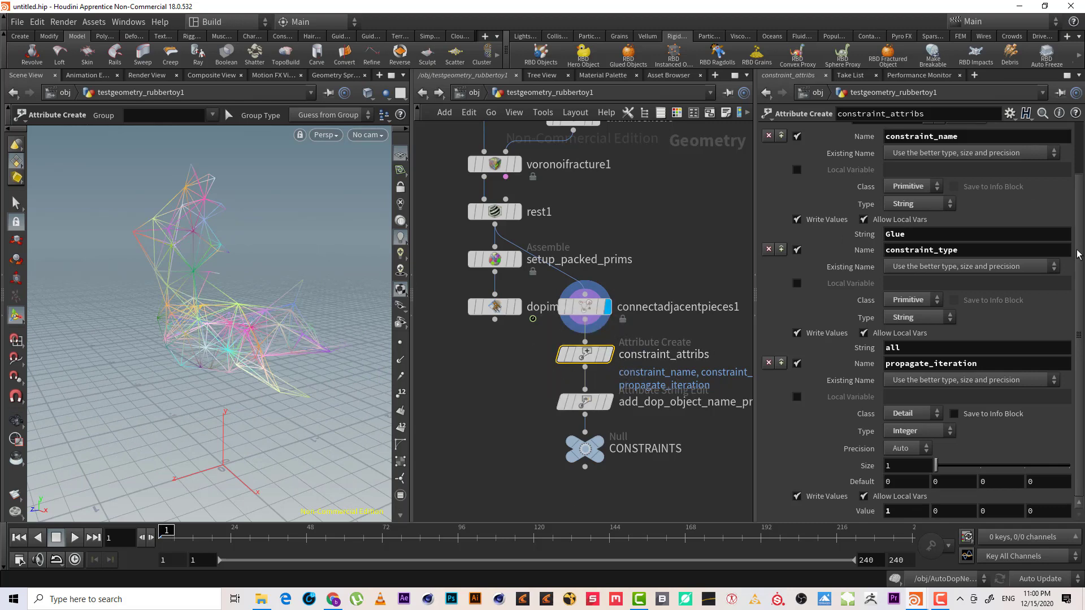
# Review constraint_attribs' constraint_type attribute and its Glue value.
pyautogui.scroll(1, 1068, 253)
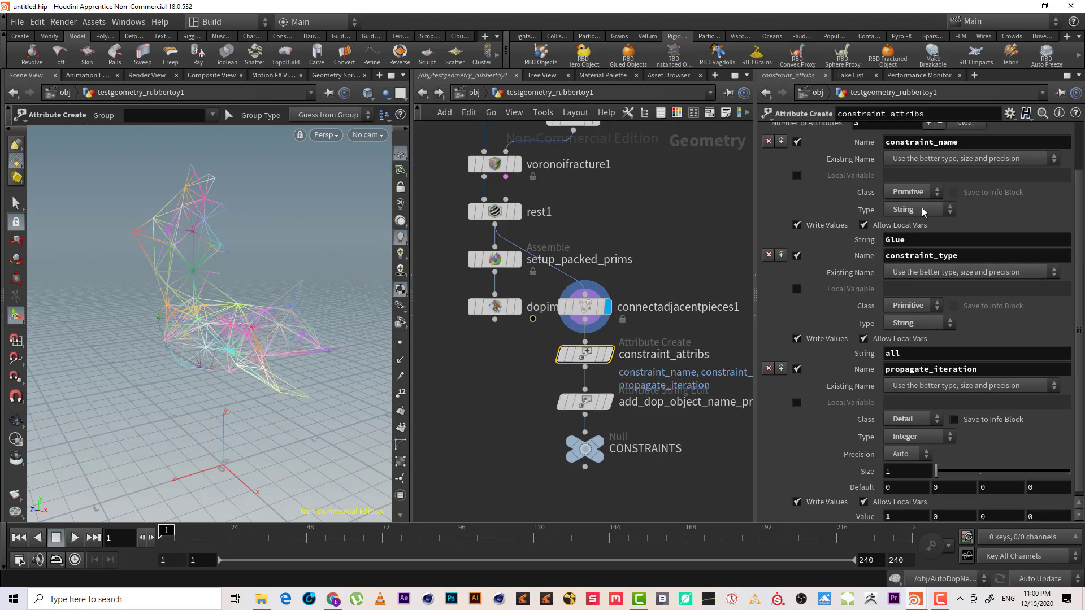
pyautogui.scroll(-1, 1082, 317)
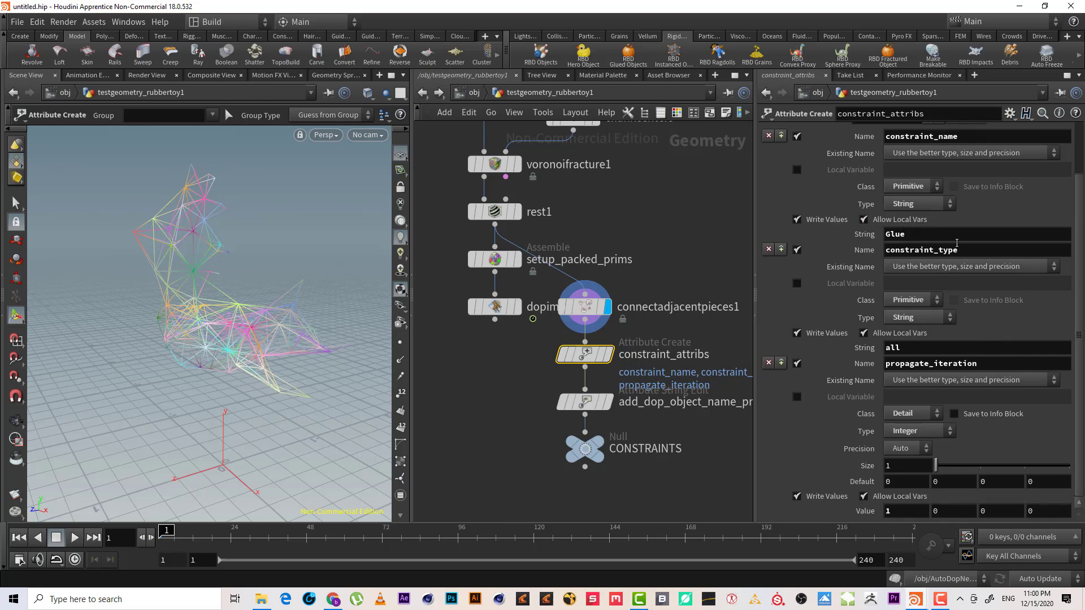
pyautogui.moveTo(979, 250); pyautogui.dragTo(872, 251)
pyautogui.click(914, 234)
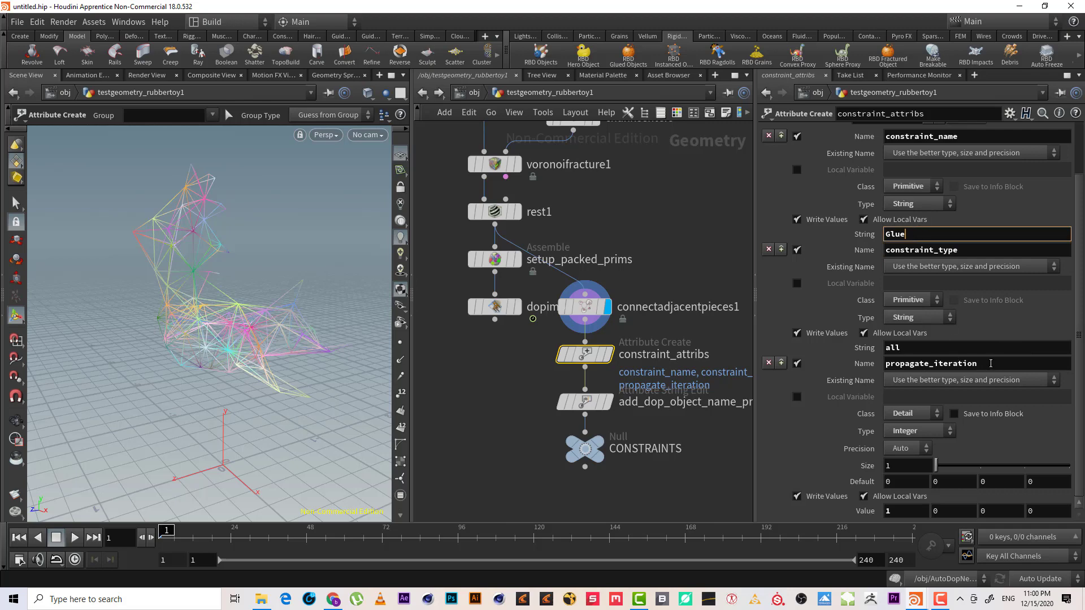
pyautogui.press('Return')
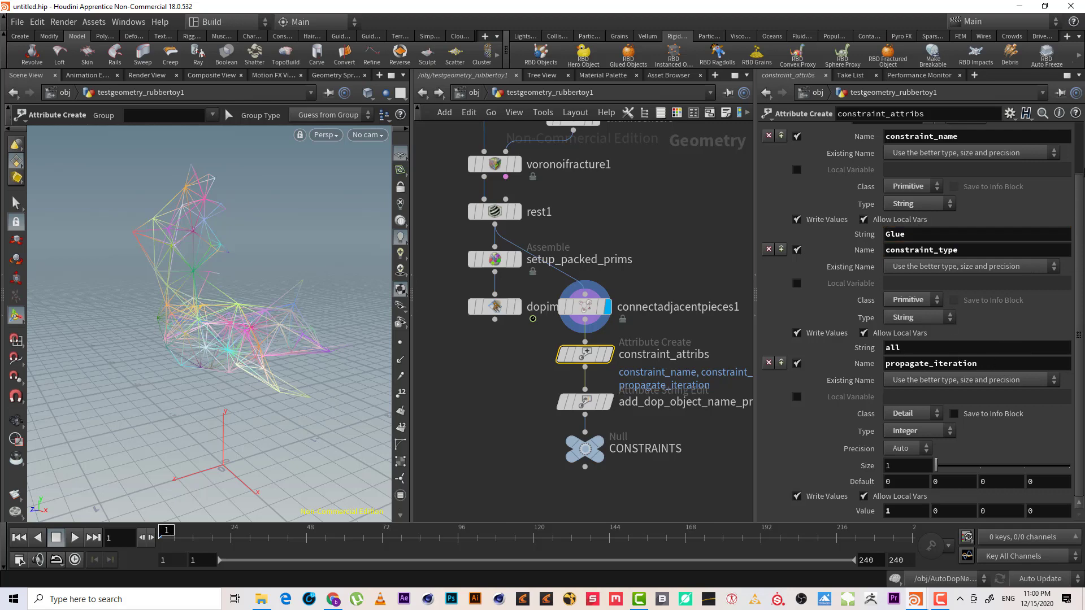
pyautogui.moveTo(1080, 195); pyautogui.dragTo(1080, 126)
pyautogui.moveTo(961, 200); pyautogui.dragTo(812, 190)
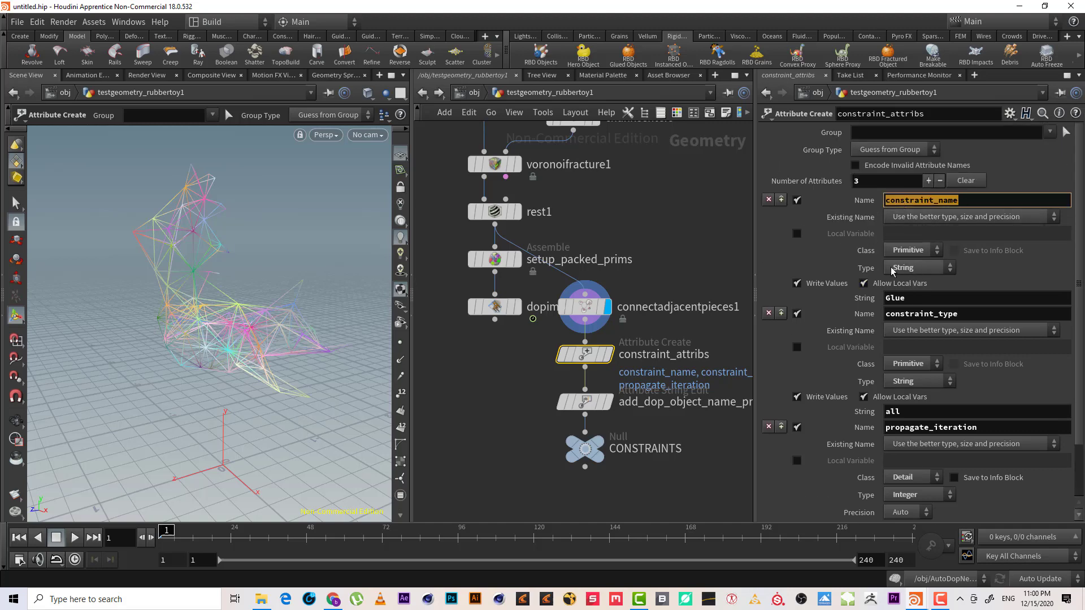
# Inspect the constraint_attribs fields for constraint_type Glue, the all value and propagate_iteration.
pyautogui.click(946, 313)
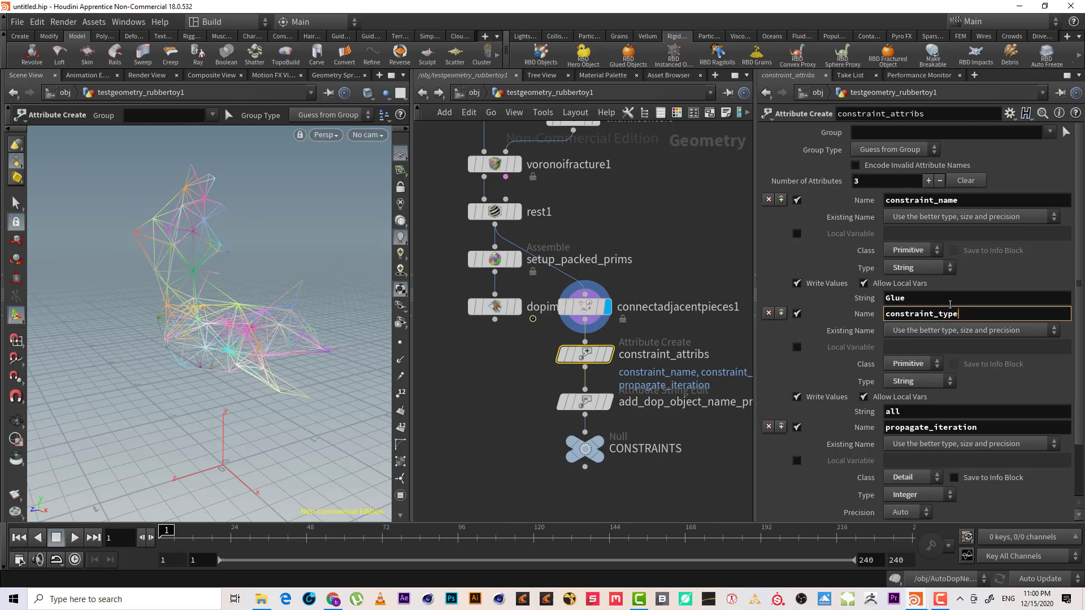
pyautogui.doubleClick(951, 299)
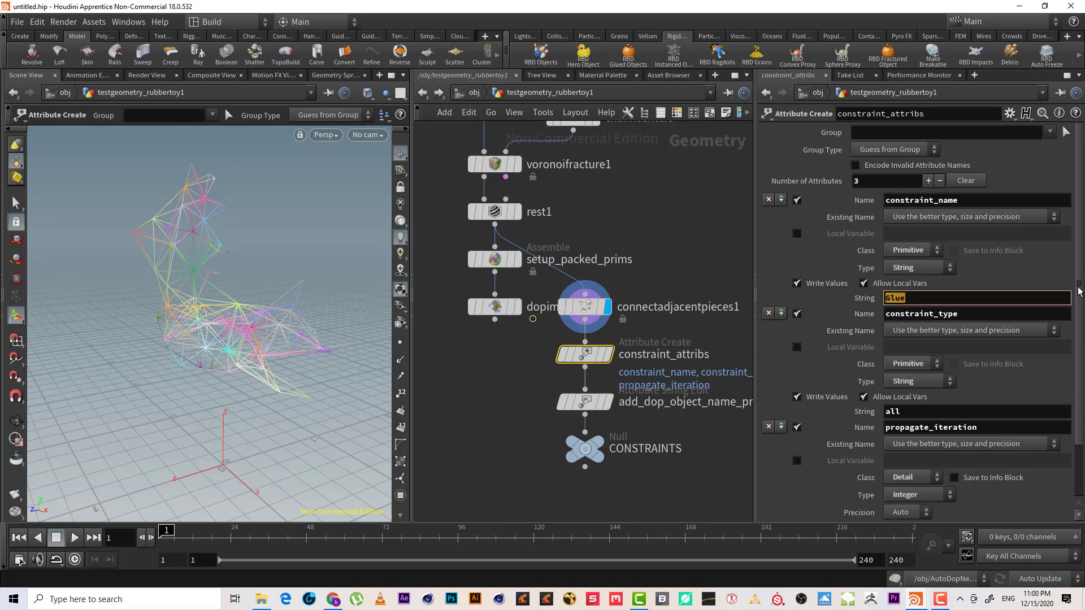
pyautogui.moveTo(1080, 292); pyautogui.dragTo(1081, 334)
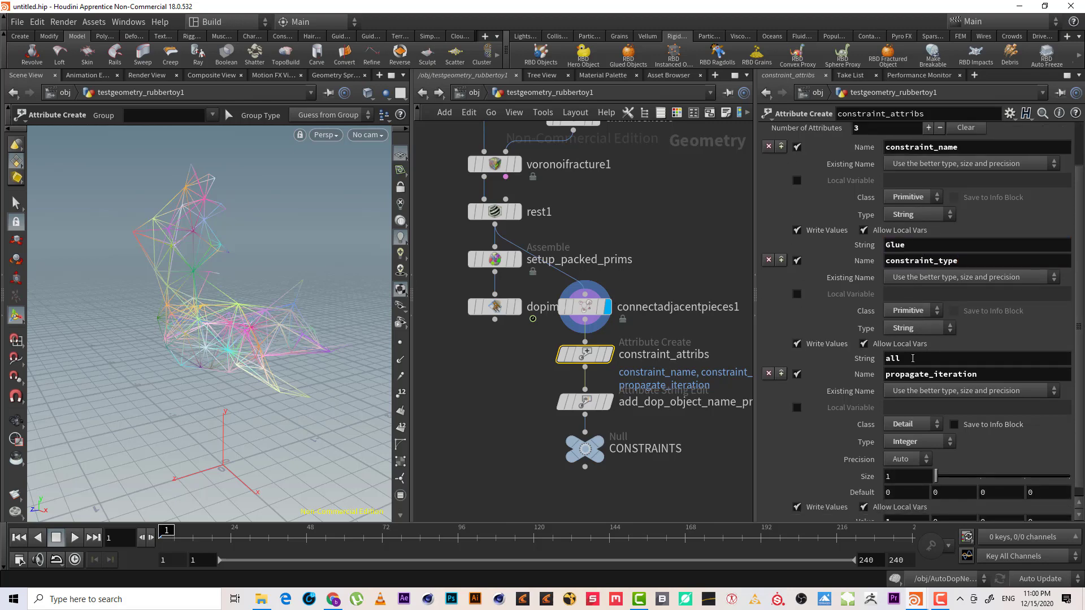
pyautogui.doubleClick(912, 358)
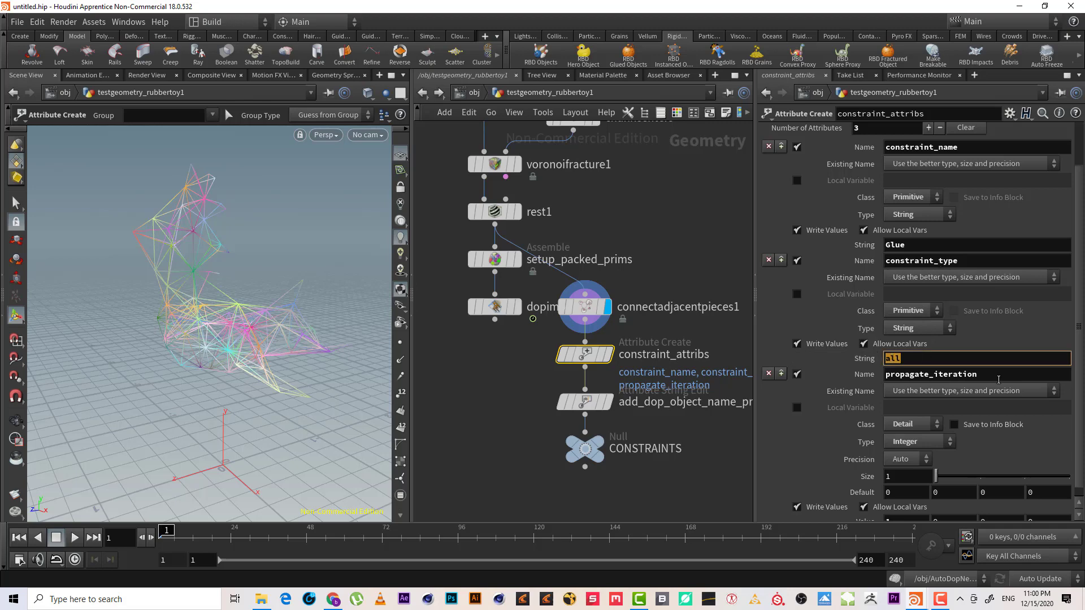
pyautogui.doubleClick(994, 373)
pyautogui.moveTo(1079, 348); pyautogui.dragTo(1079, 283)
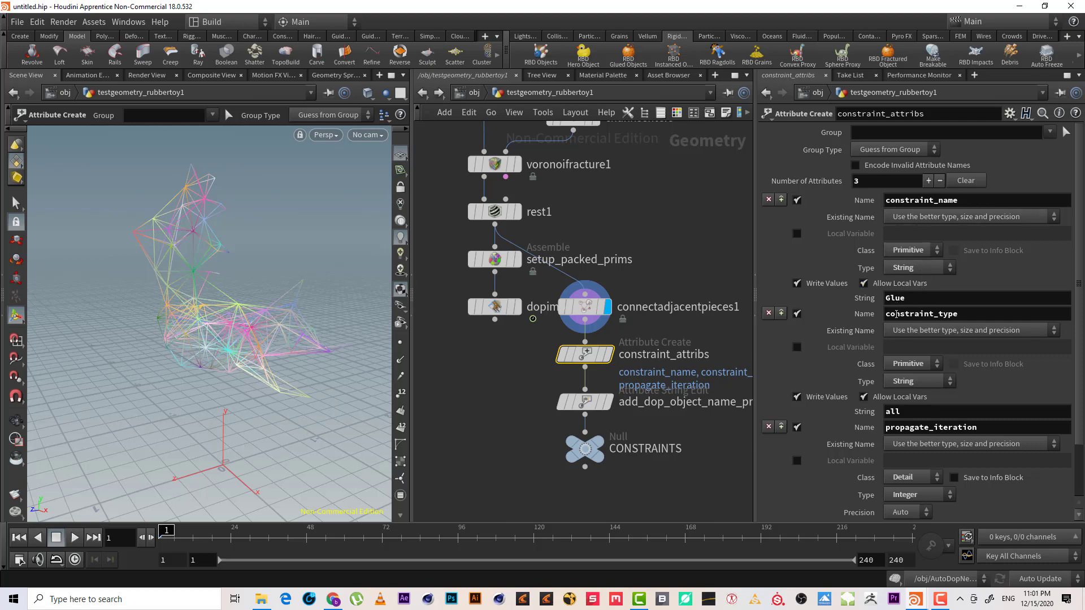
pyautogui.doubleClick(940, 315)
pyautogui.doubleClick(917, 297)
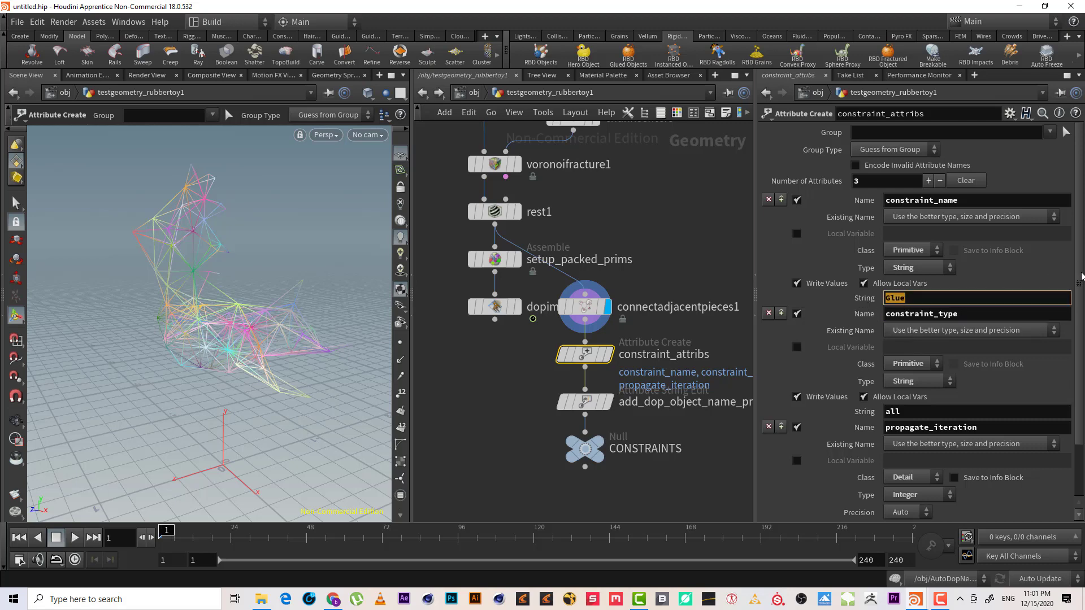
pyautogui.moveTo(1078, 283); pyautogui.dragTo(1084, 343)
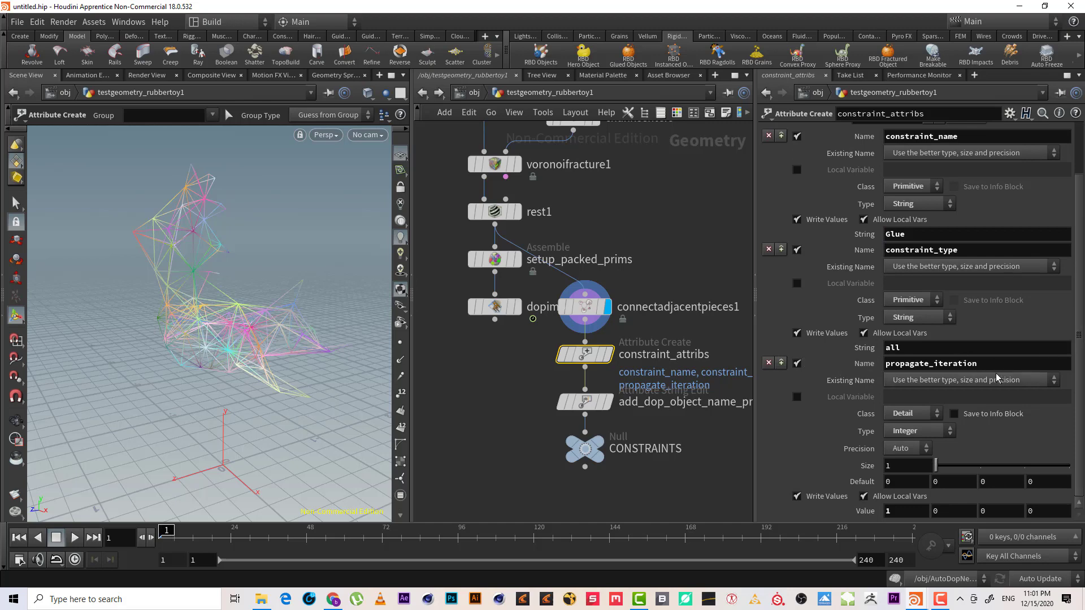
pyautogui.doubleClick(947, 374)
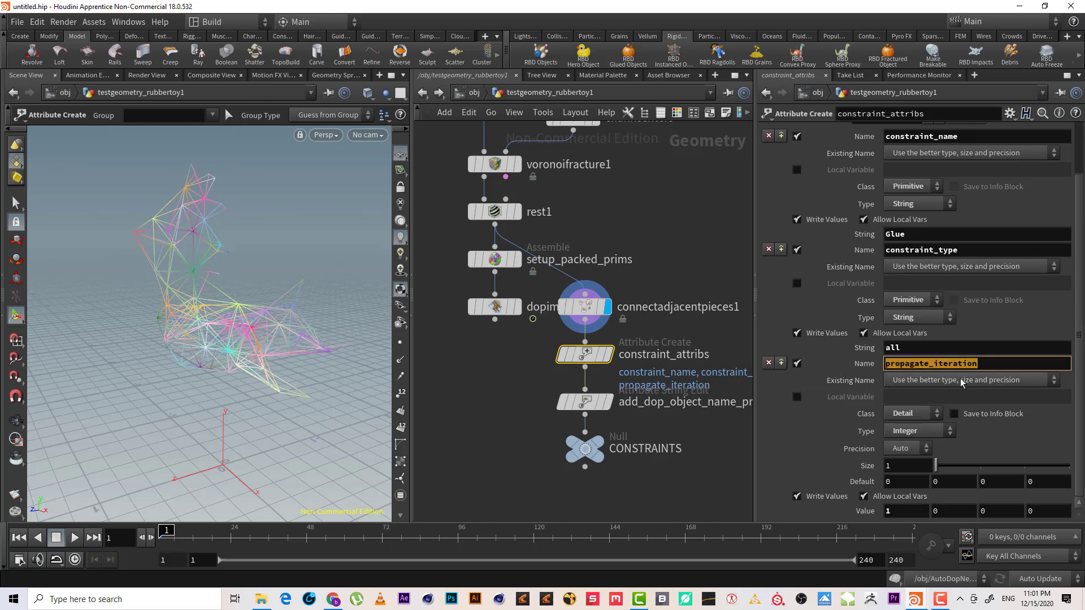
# Check the add_dop_object_name_prefix and CONSTRAINTS nodes, then go up to /obj.
pyautogui.moveTo(618, 373); pyautogui.dragTo(661, 352, button='middle')
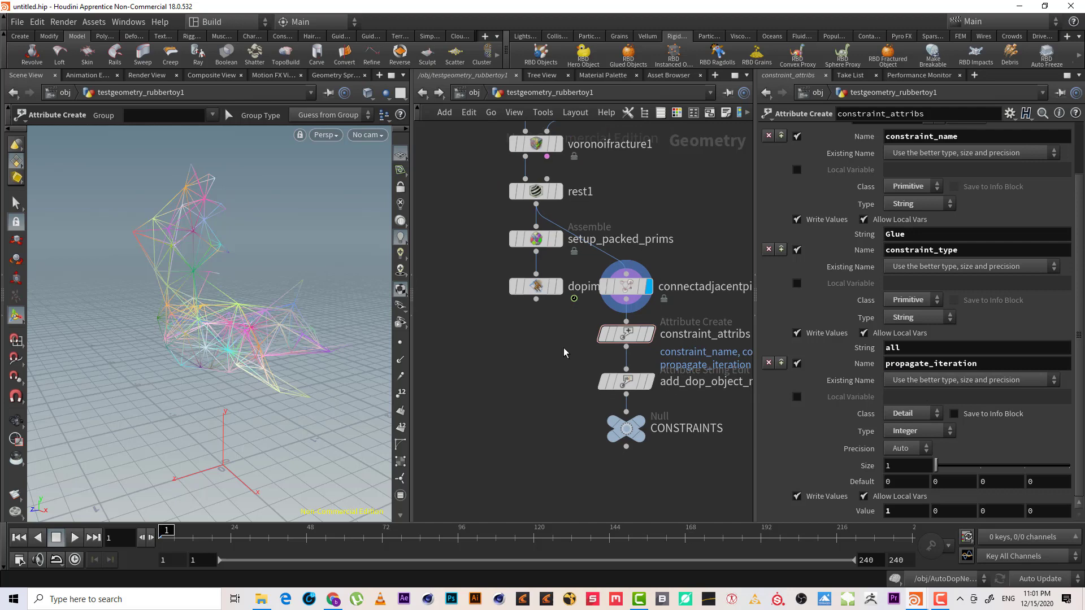
pyautogui.click(626, 381)
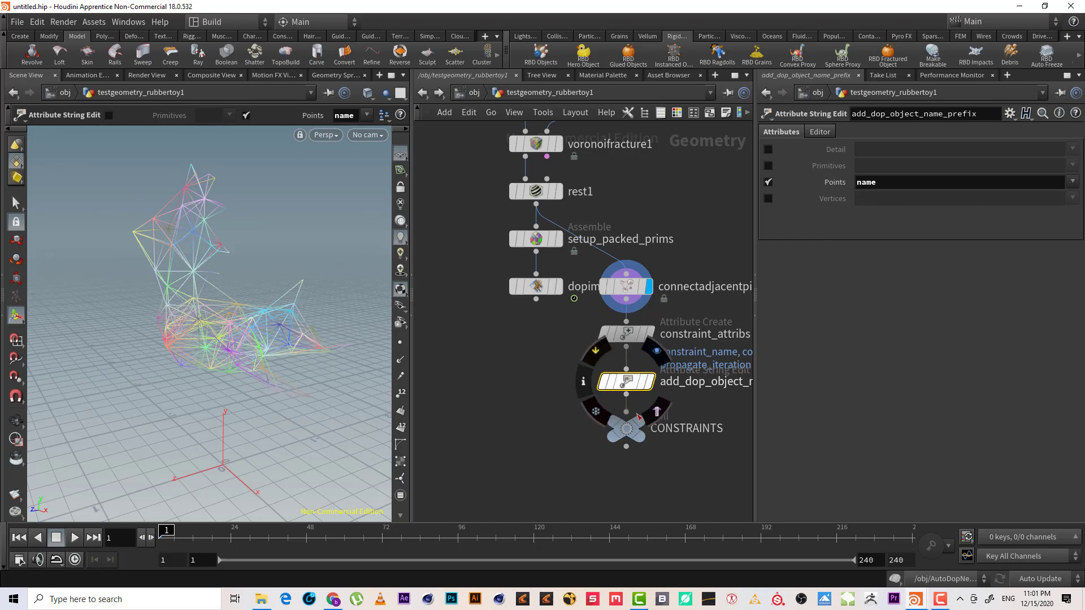
pyautogui.click(626, 428)
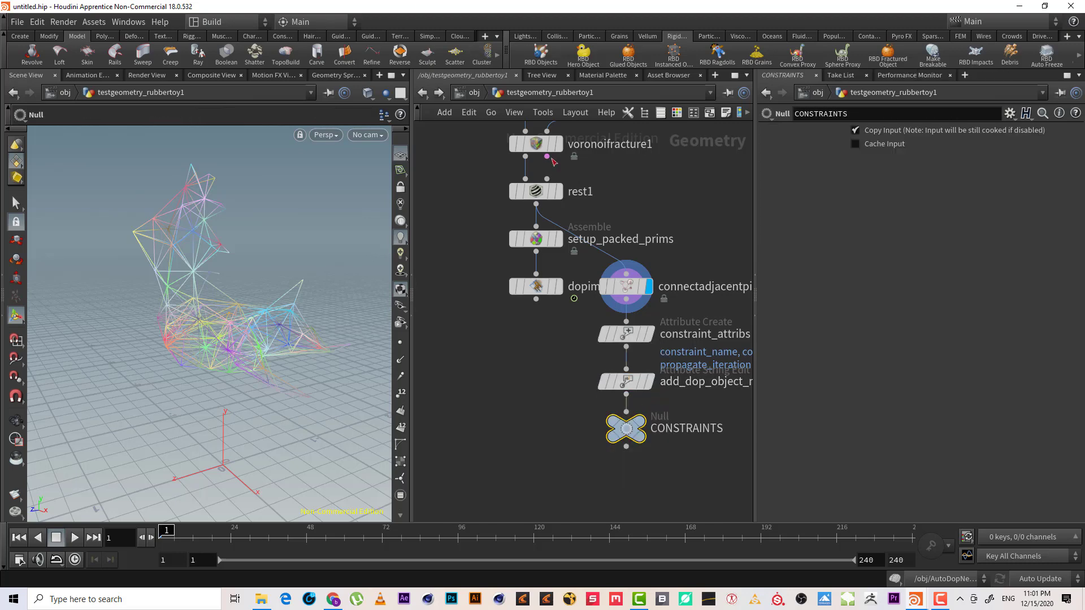
pyautogui.click(474, 92)
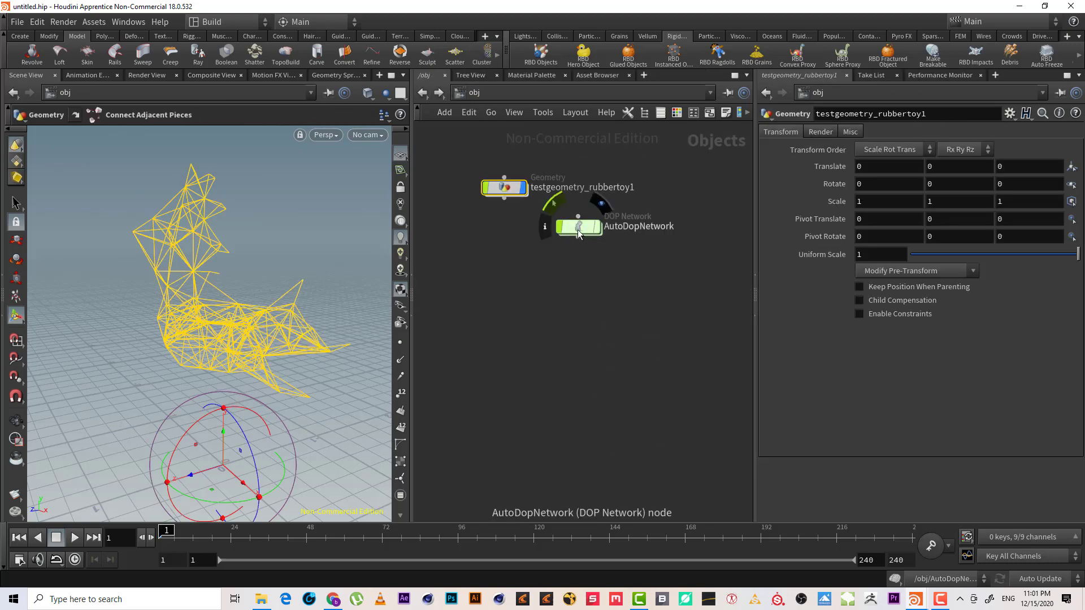
# Play and stop the glued simulation inside AutoDopNetwork, then return to /obj.
pyautogui.doubleClick(579, 231)
pyautogui.click(66, 544)
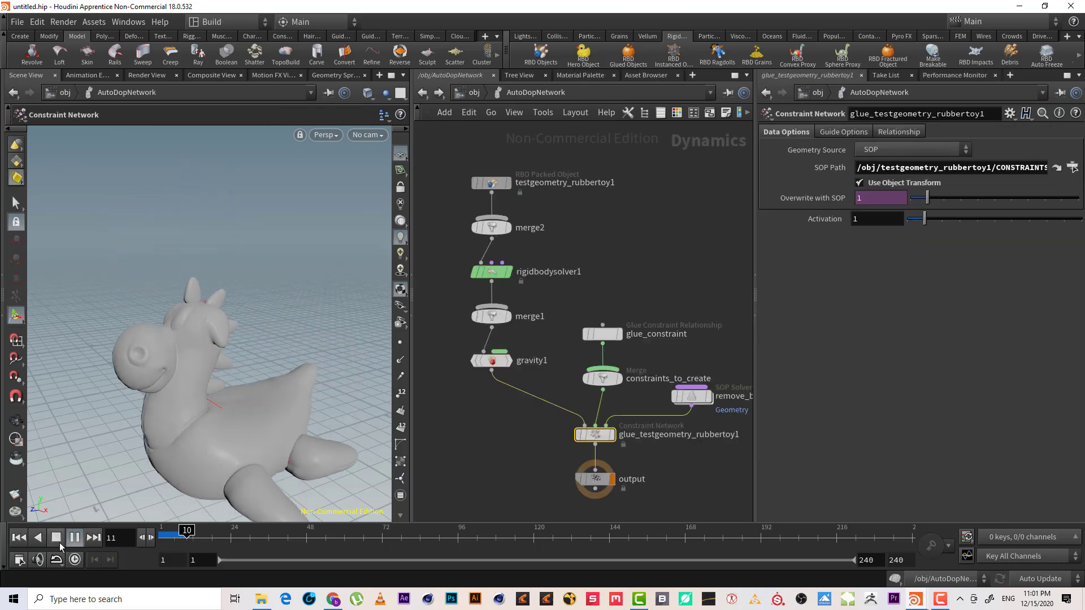
pyautogui.click(57, 540)
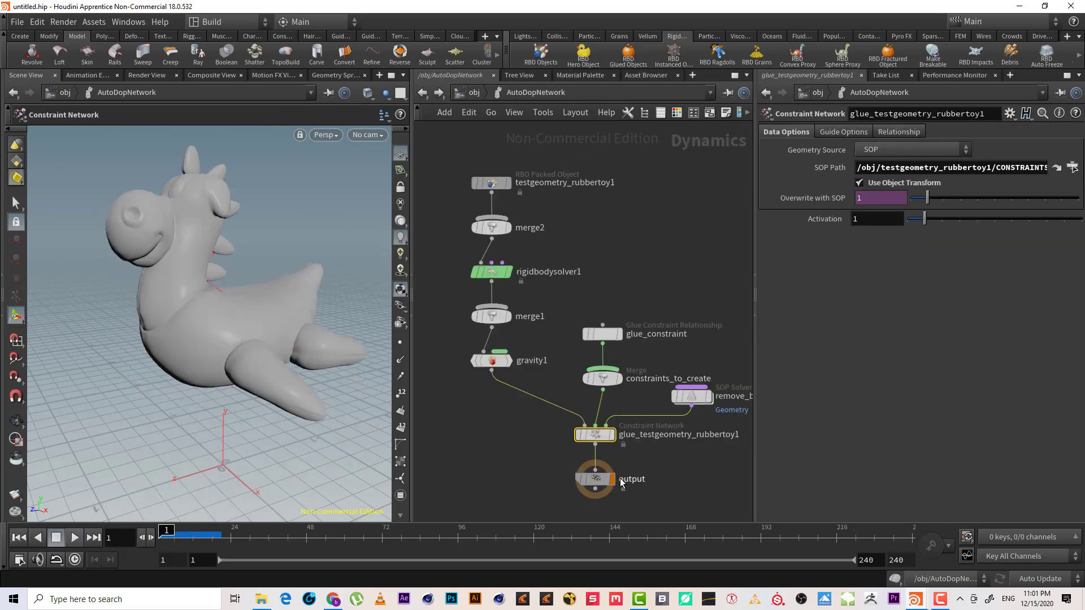
pyautogui.moveTo(617, 460); pyautogui.dragTo(492, 459)
pyautogui.click(423, 93)
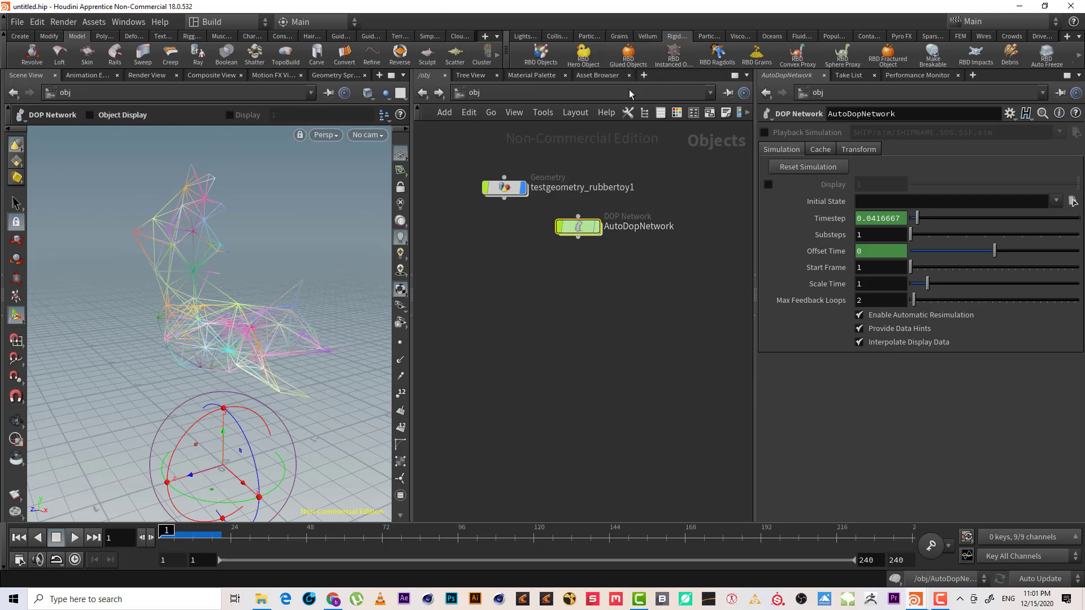
# Delete the AutoDopNetwork node, leaving only the rubber toy geometry.
pyautogui.moveTo(620, 297); pyautogui.dragTo(661, 379, button='middle')
pyautogui.moveTo(669, 376); pyautogui.dragTo(526, 240)
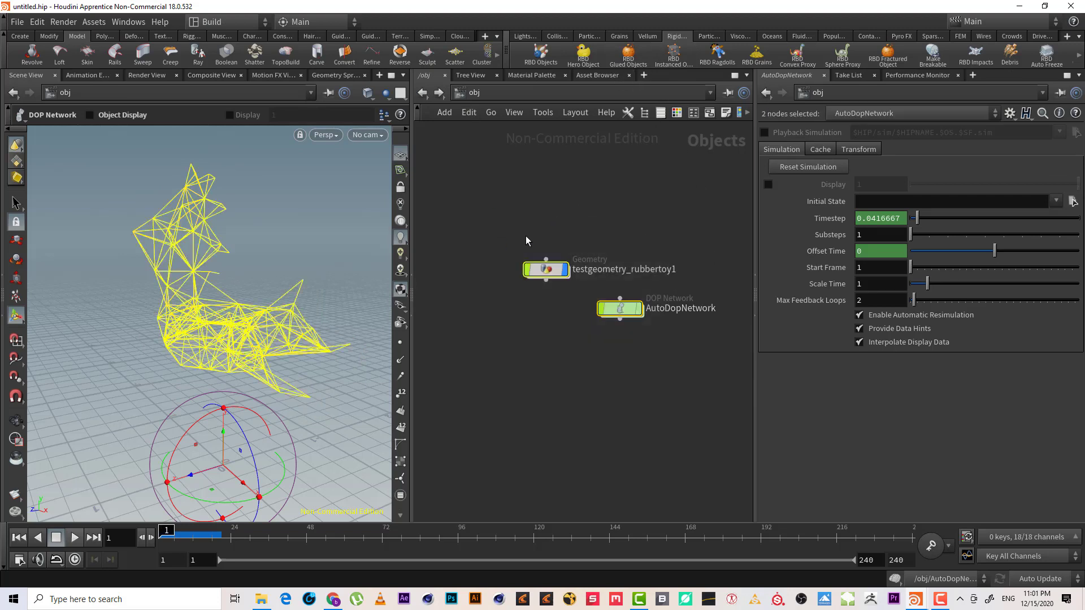
pyautogui.click(622, 307)
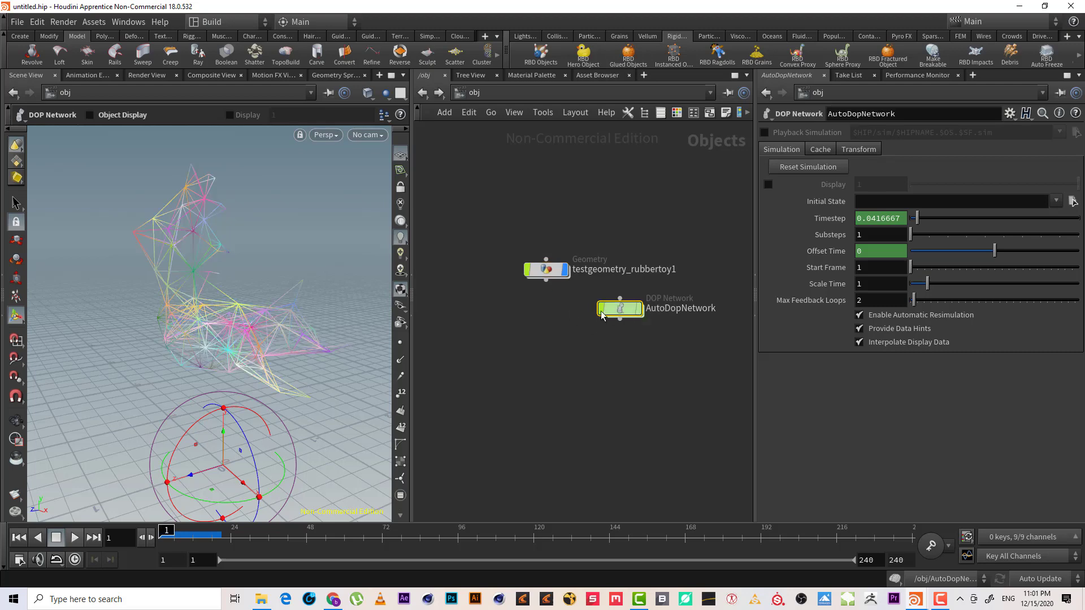
pyautogui.press('Delete')
pyautogui.click(551, 269)
# Inside the rubber toy network, select the seven nodes below the fracture.
pyautogui.doubleClick(552, 272)
pyautogui.moveTo(735, 456); pyautogui.dragTo(513, 189)
pyautogui.moveTo(513, 188); pyautogui.dragTo(513, 229, button='middle')
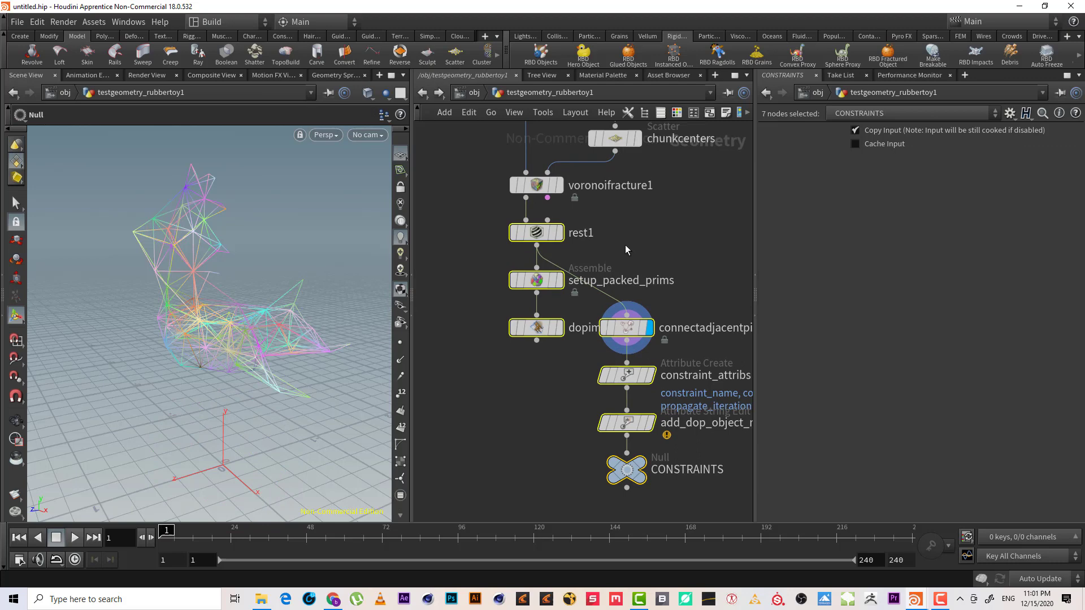
# Delete the seven glue-constraint nodes below voronoifracture1 and select the fracture node.
pyautogui.press('Delete')
pyautogui.press('h')
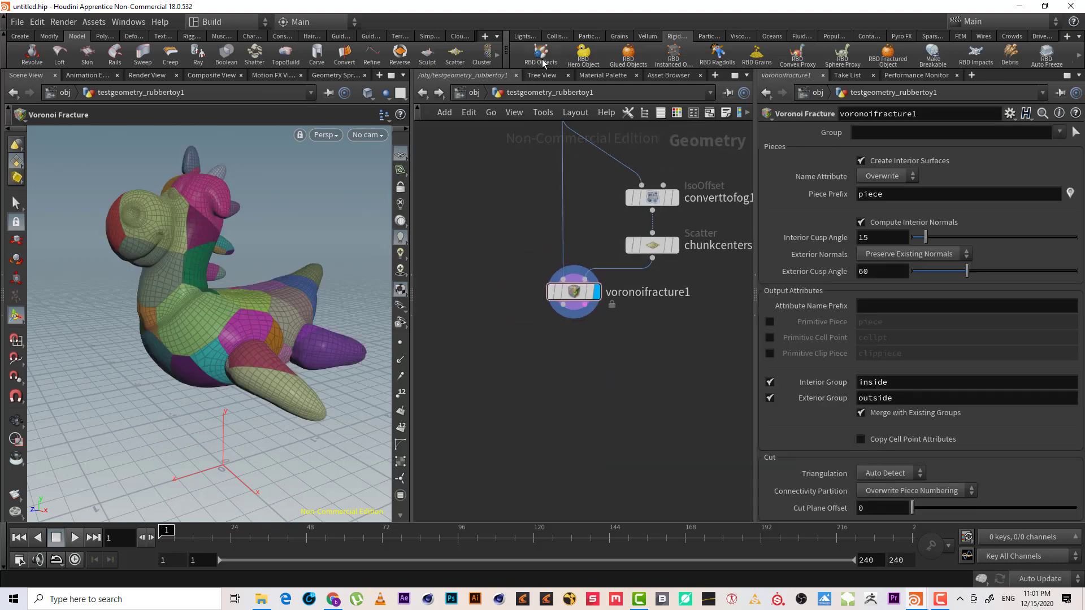
pyautogui.moveTo(365, 317); pyautogui.dragTo(240, 295)
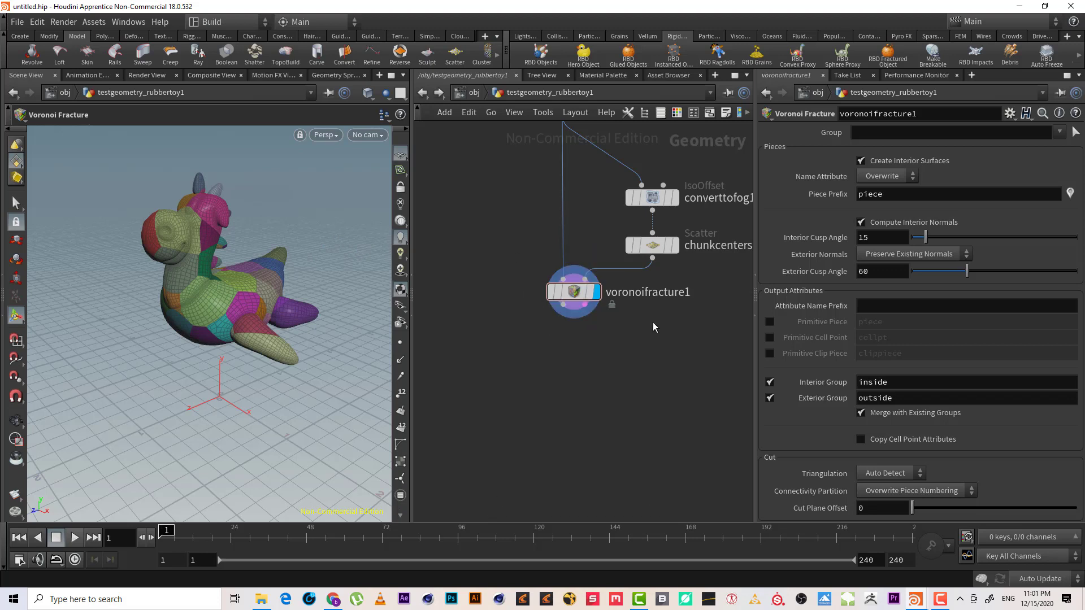
pyautogui.moveTo(616, 365); pyautogui.dragTo(611, 432, button='middle')
pyautogui.moveTo(612, 433); pyautogui.dragTo(478, 354)
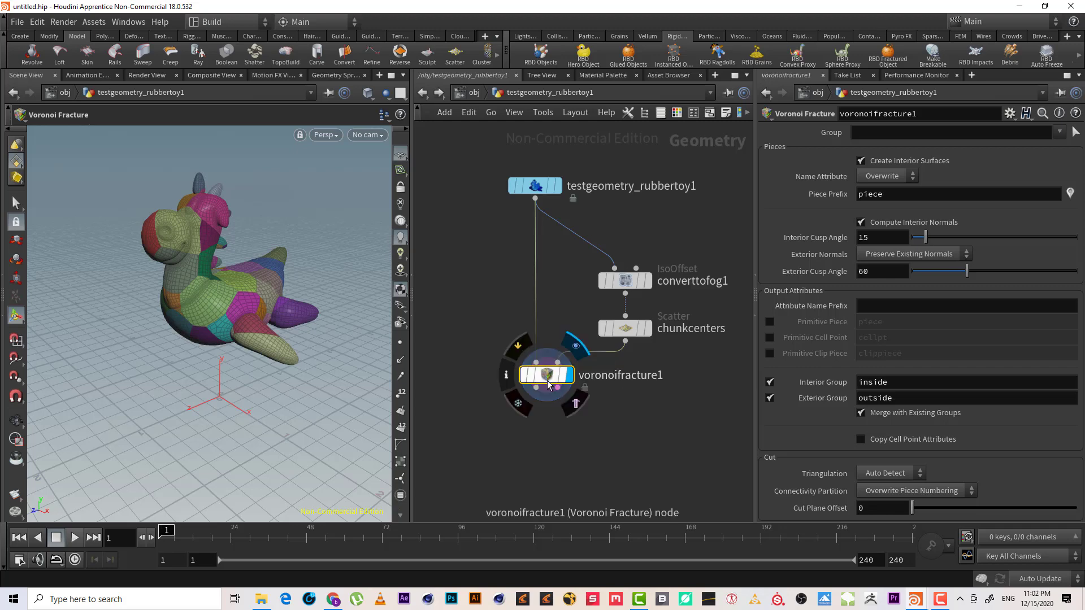
# Make the rubber toy an RBD Object in a new AutoDopNetwork and inspect rigidbodysolver1.
pyautogui.click(540, 54)
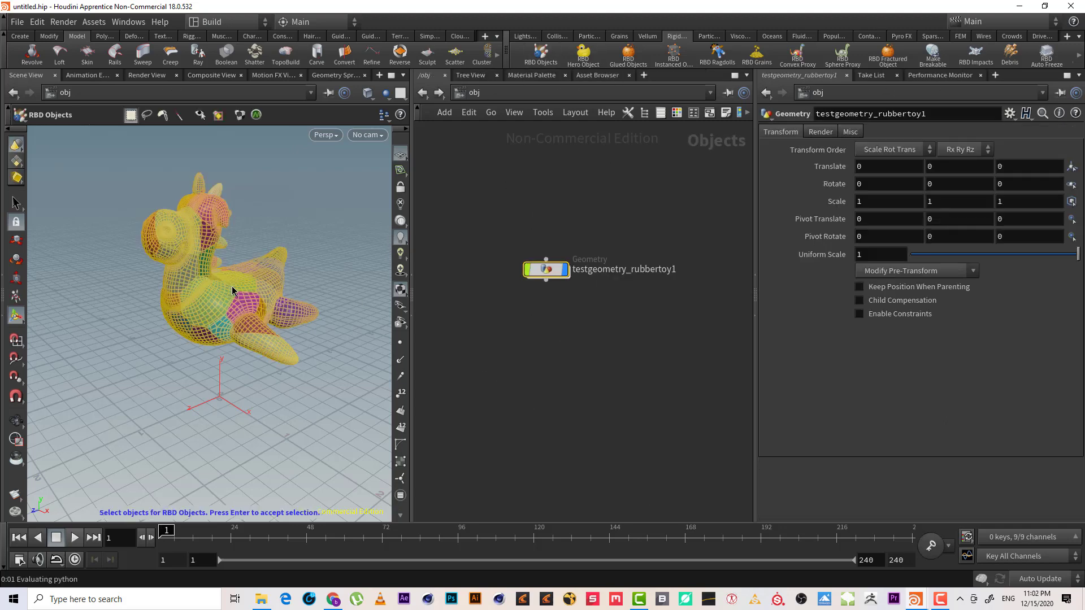
pyautogui.press('Return')
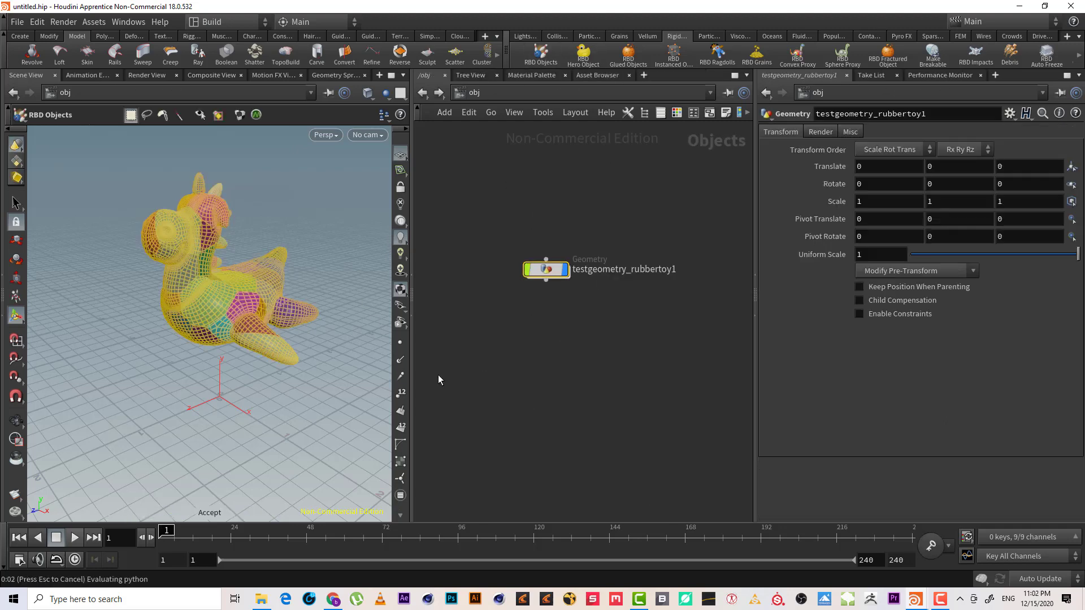
pyautogui.doubleClick(547, 269)
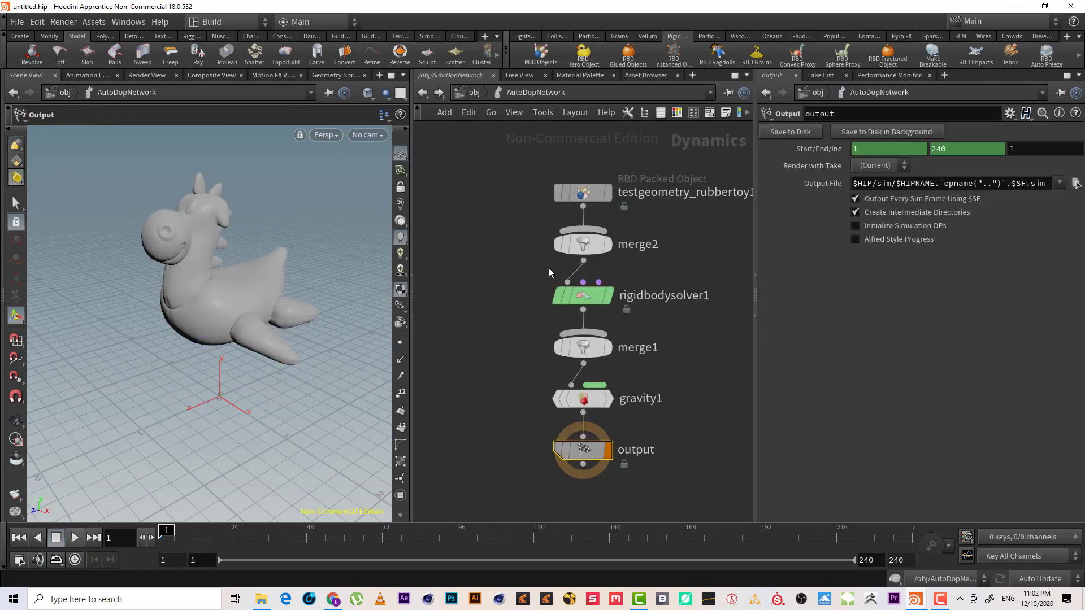
pyautogui.moveTo(721, 213); pyautogui.dragTo(521, 154)
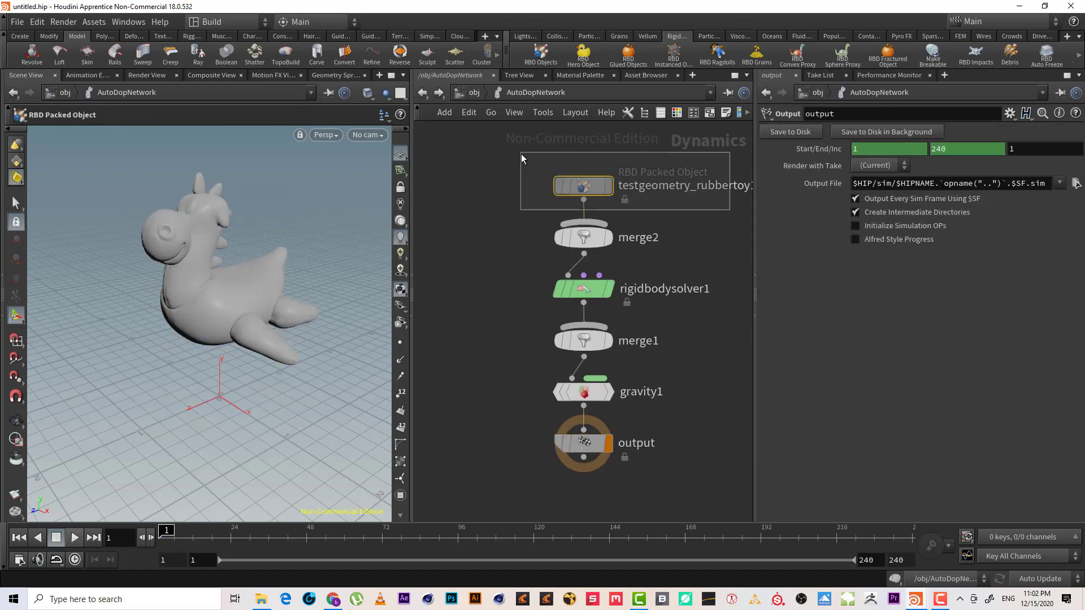
pyautogui.moveTo(639, 243); pyautogui.dragTo(701, 267)
pyautogui.click(585, 289)
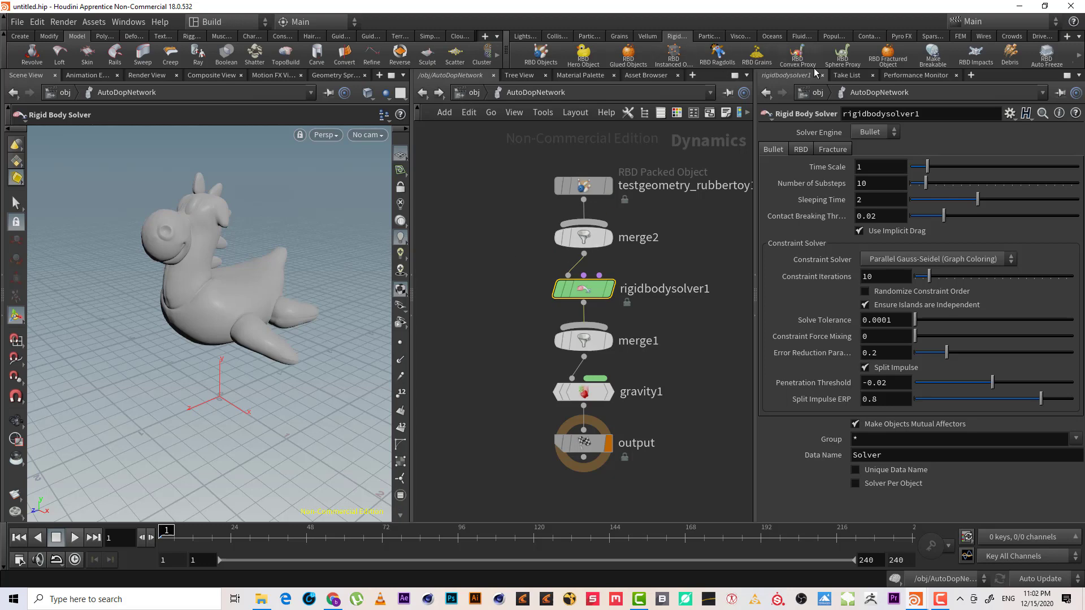
pyautogui.click(473, 92)
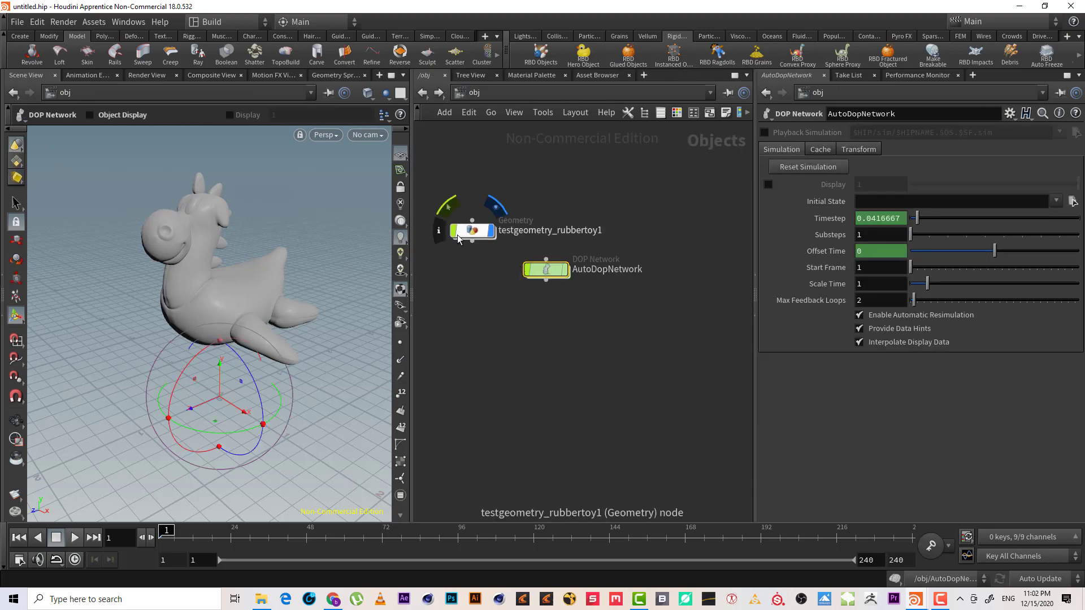
# Look over the rubber toy's node chain, then select AutoDopNetwork back at /obj.
pyautogui.doubleClick(477, 230)
pyautogui.moveTo(603, 345); pyautogui.dragTo(696, 489, button='middle')
pyautogui.moveTo(700, 448); pyautogui.dragTo(687, 452, button='right')
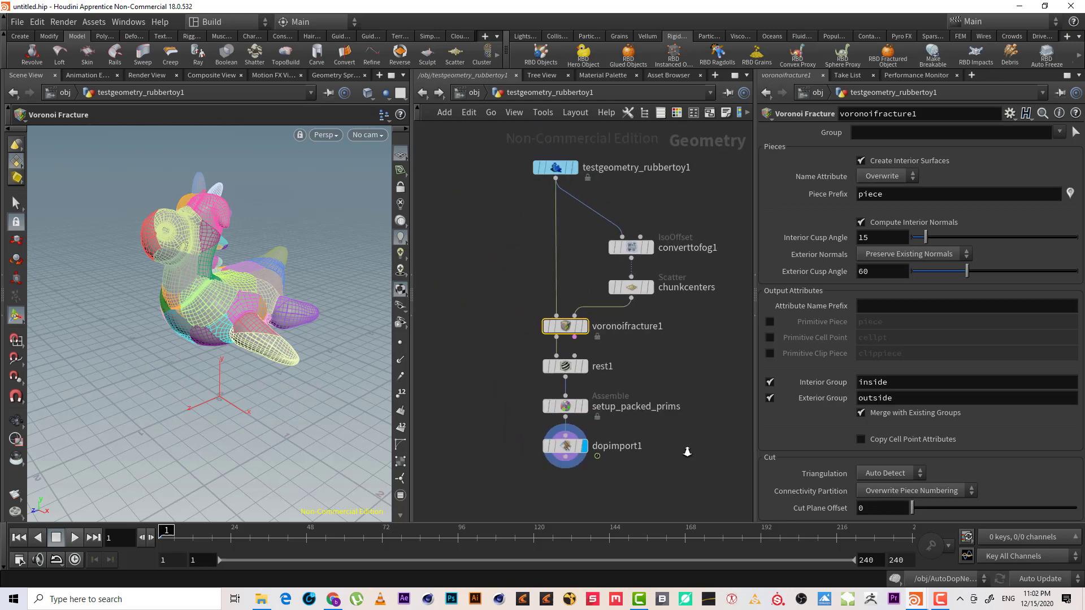
pyautogui.click(472, 92)
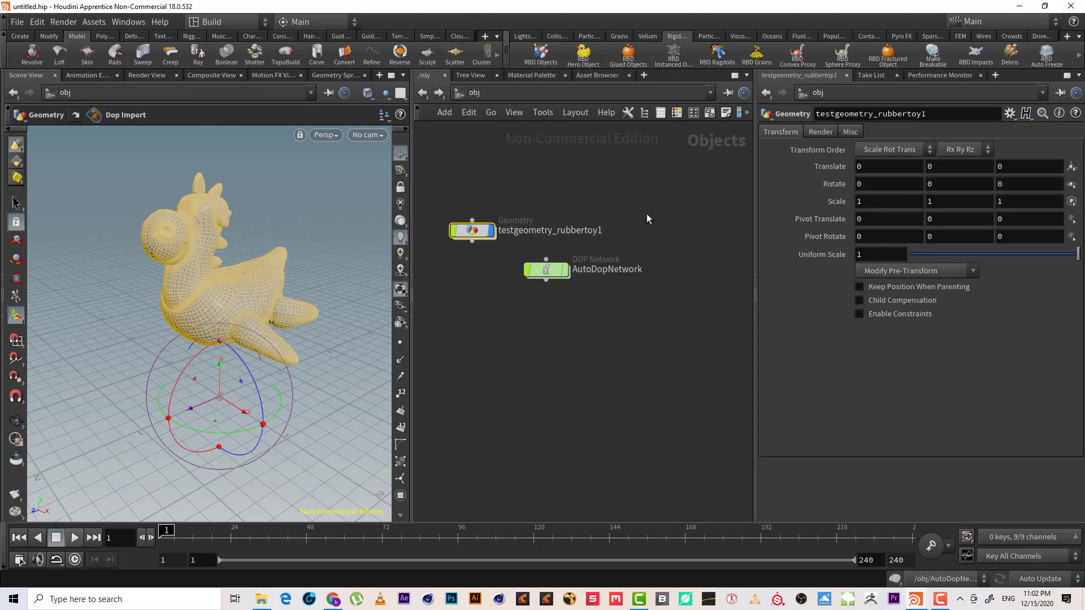
pyautogui.moveTo(585, 304); pyautogui.dragTo(624, 372, button='middle')
pyautogui.moveTo(627, 370); pyautogui.dragTo(543, 316)
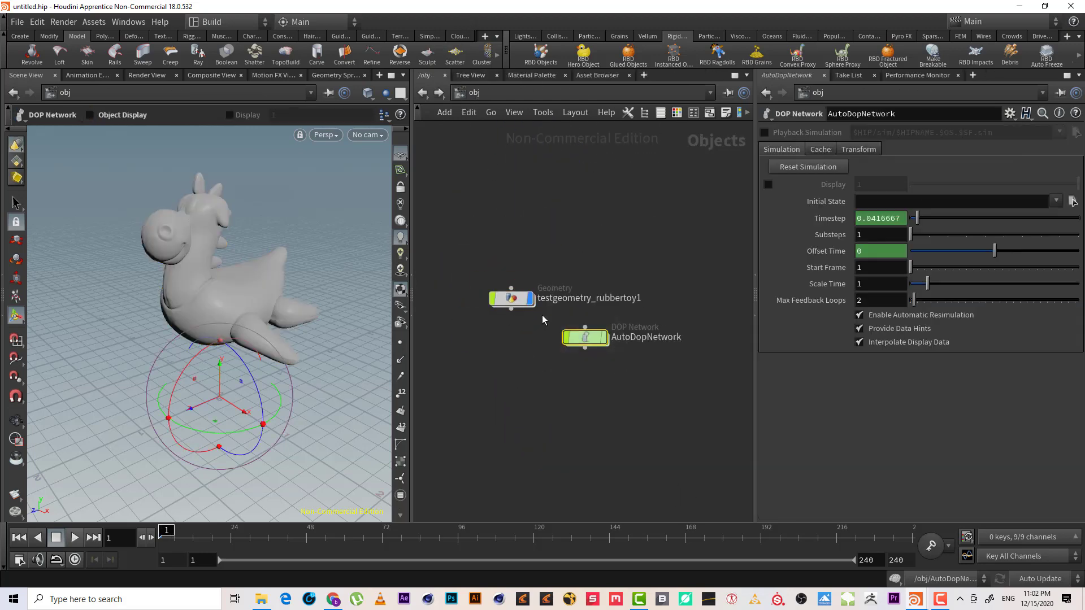
# Delete rest1, setup_packed_prims and dopimport1, and select the fracture, scatter and fog nodes.
pyautogui.doubleClick(494, 299)
pyautogui.moveTo(679, 452); pyautogui.dragTo(490, 357)
pyautogui.press('Delete')
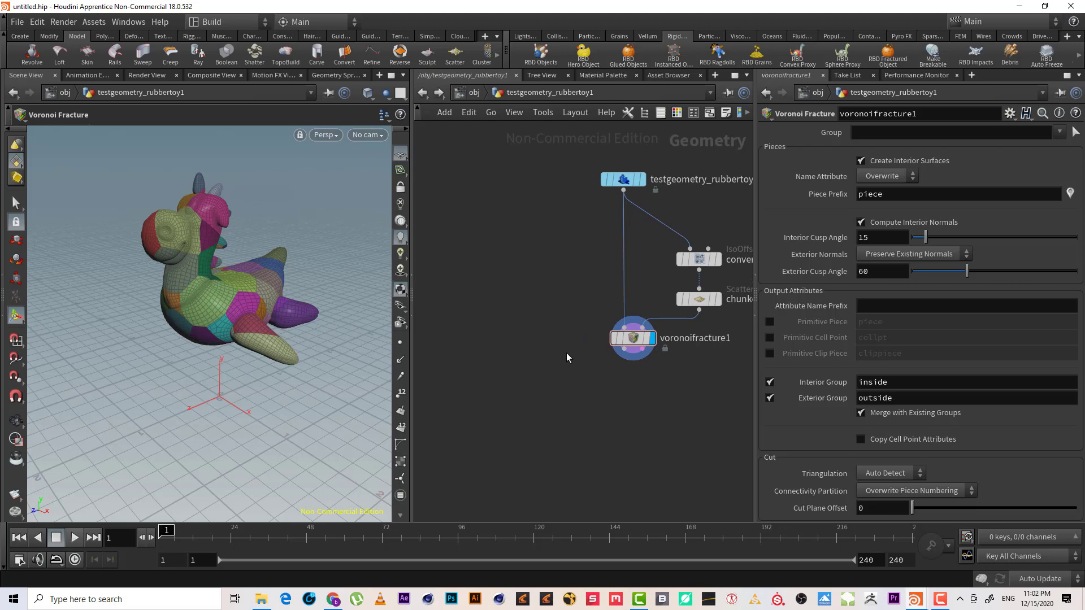
pyautogui.moveTo(690, 410); pyautogui.dragTo(611, 246)
# Replace the old fracture nodes with an RBD Material Fracture node on the rubber toy.
pyautogui.press('Delete')
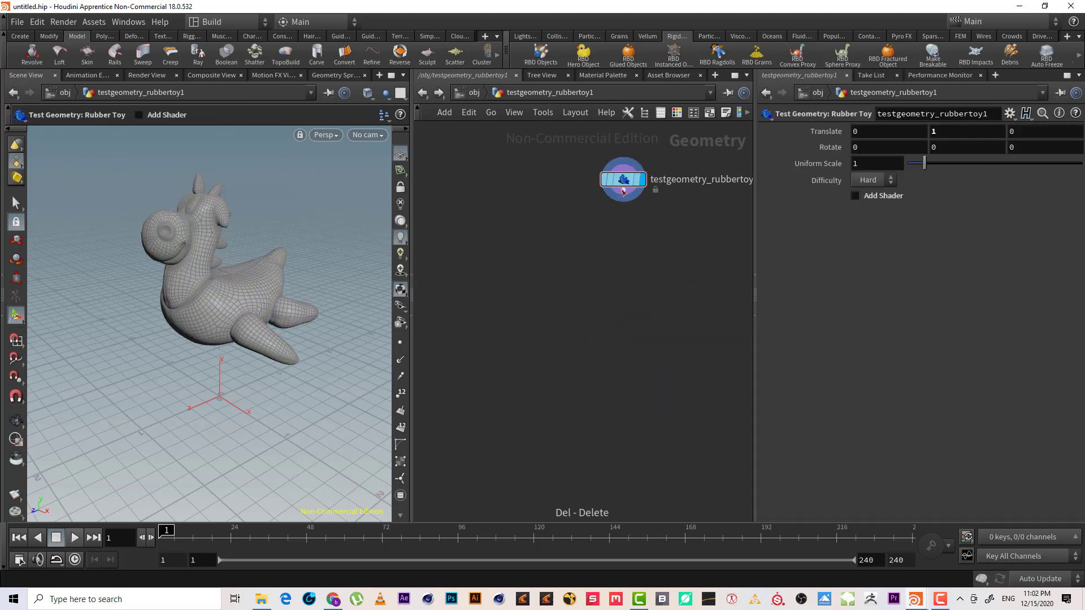
pyautogui.click(624, 191)
pyautogui.press('Tab')
pyautogui.write('rbd')
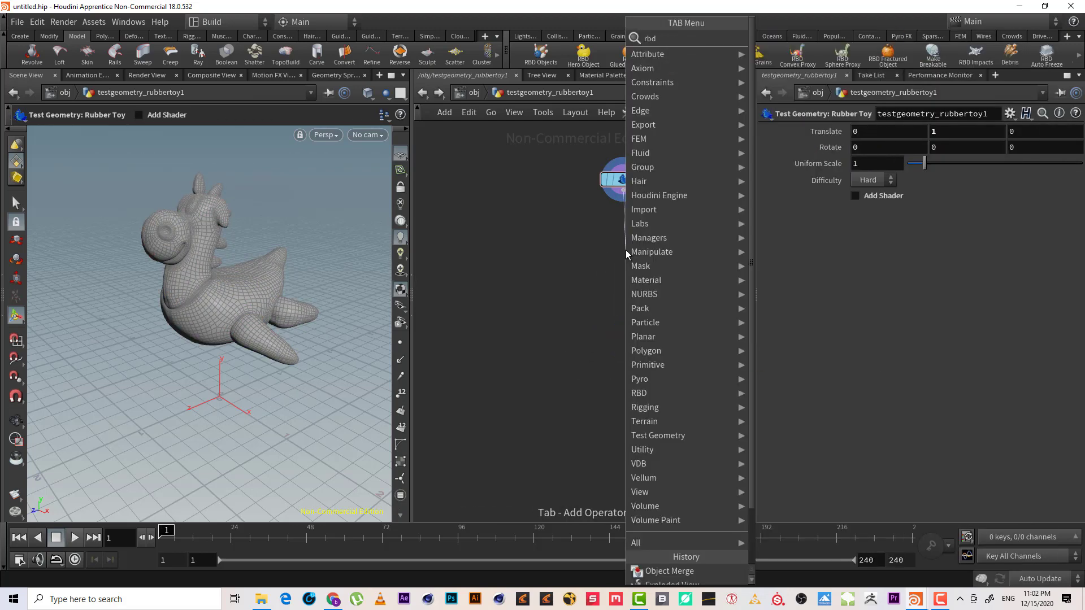
pyautogui.write('m')
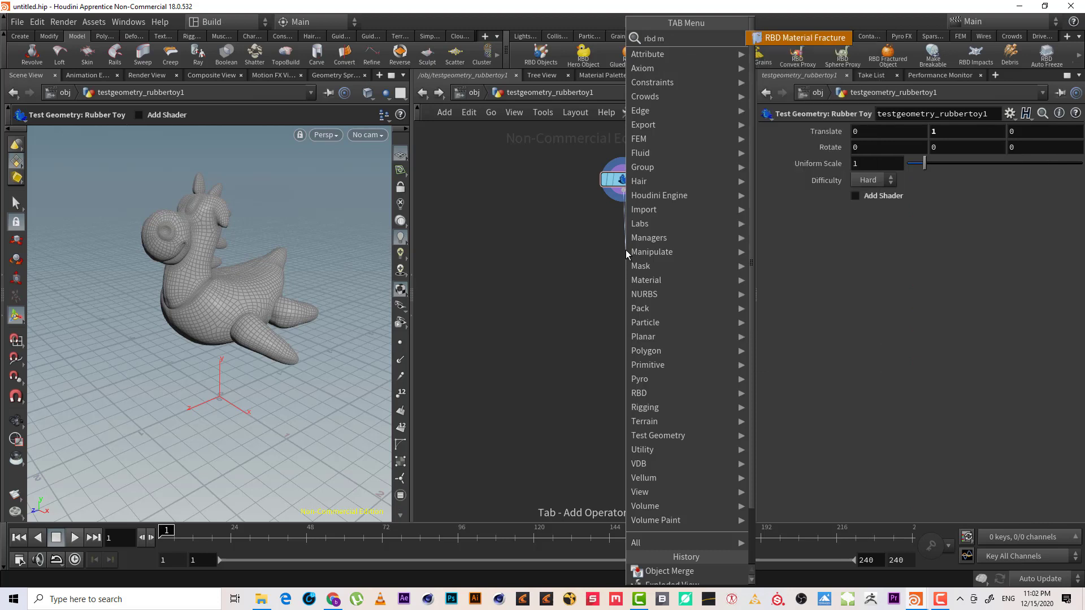
pyautogui.press('Return')
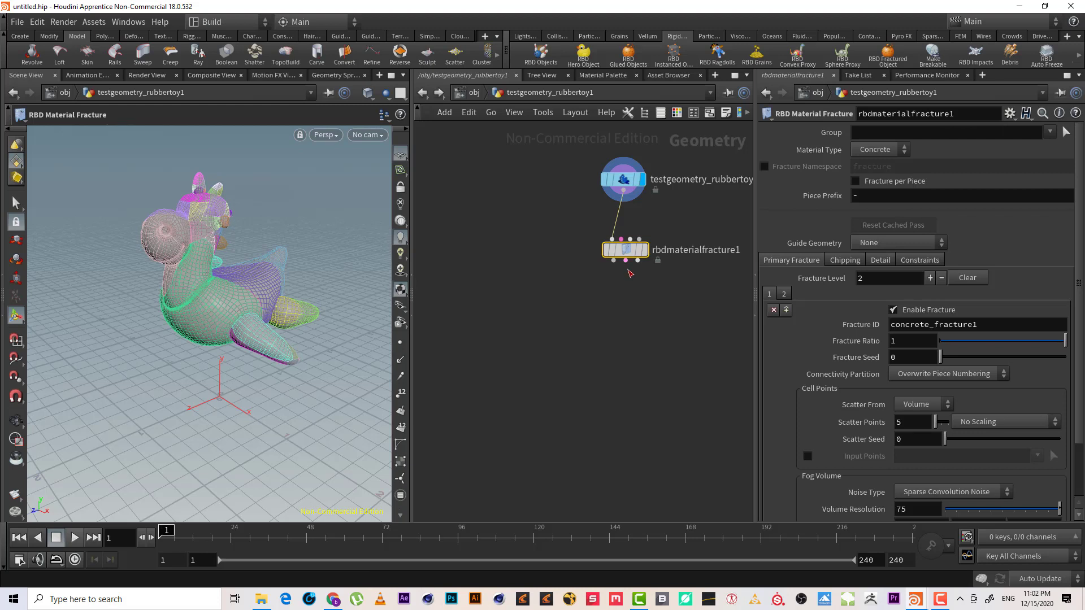
pyautogui.click(639, 310)
pyautogui.click(645, 250)
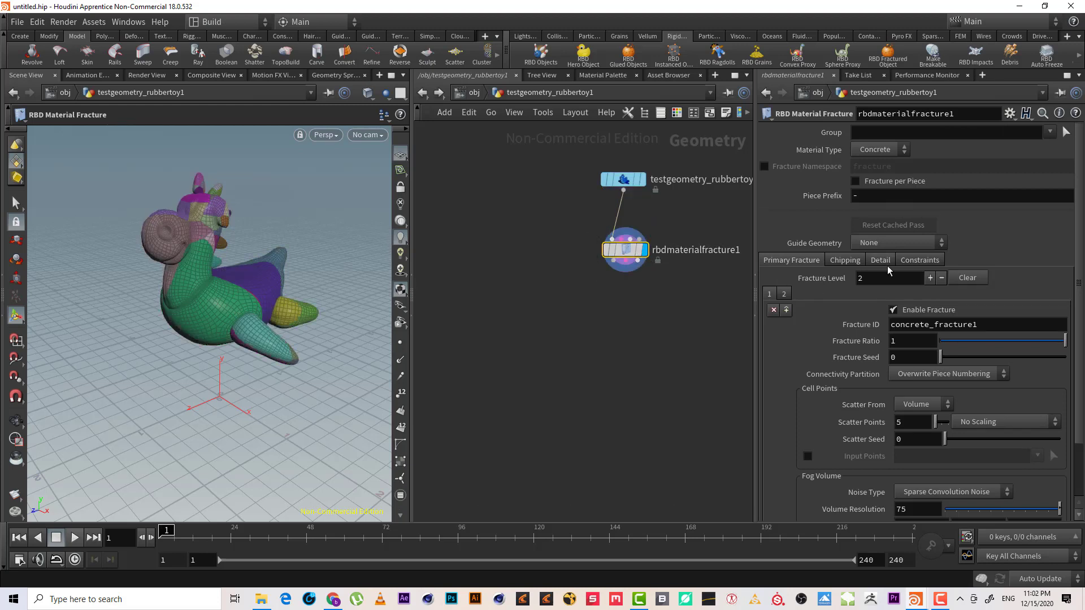
# Enable Switch to Soft Constraint when Broken on the fracture's Constraints tab.
pyautogui.click(920, 260)
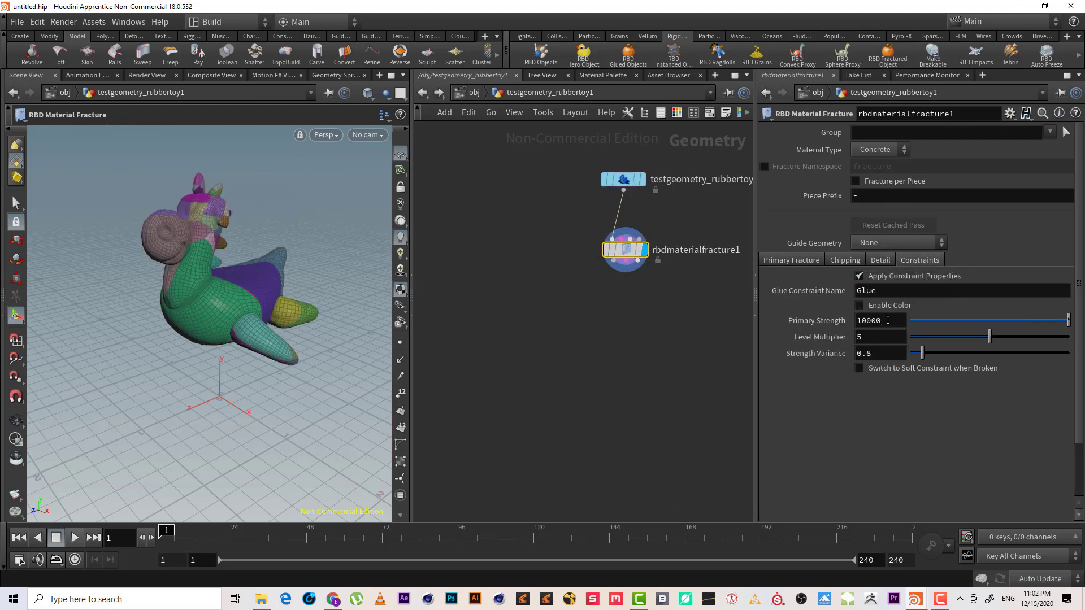
pyautogui.click(882, 371)
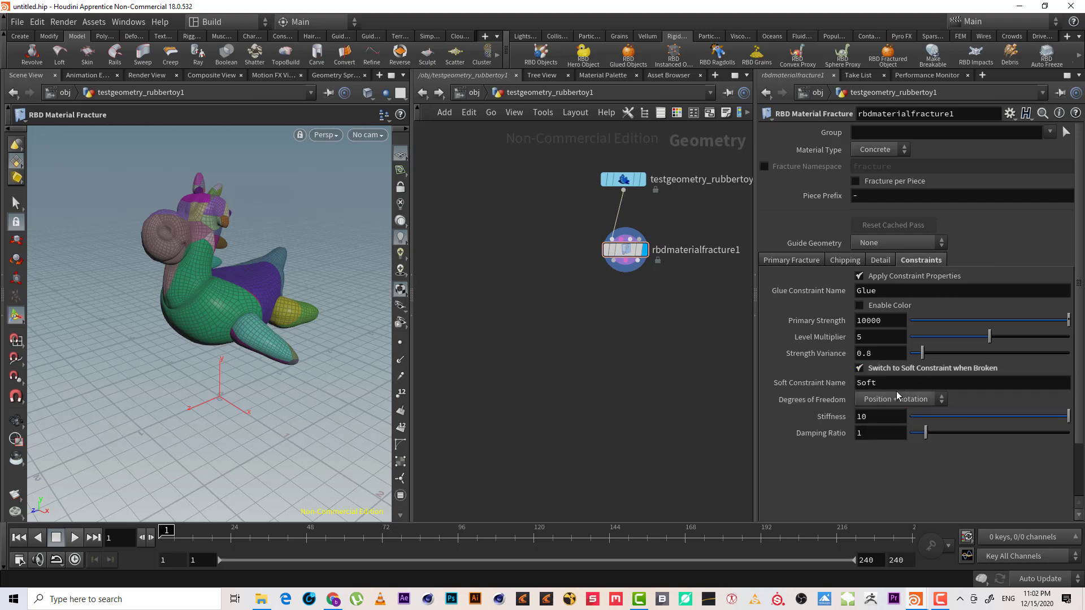
pyautogui.moveTo(542, 332); pyautogui.dragTo(516, 359, button='middle')
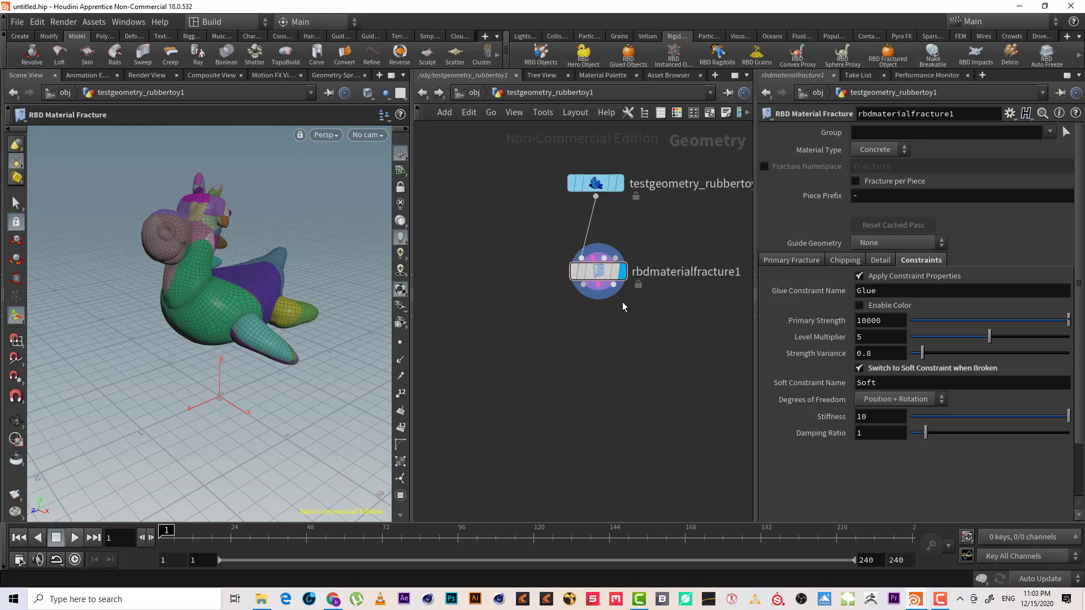
pyautogui.scroll(2, 591, 291)
# Connect an RBD Bullet Solver below rbdmaterialfracture1.
pyautogui.click(572, 269)
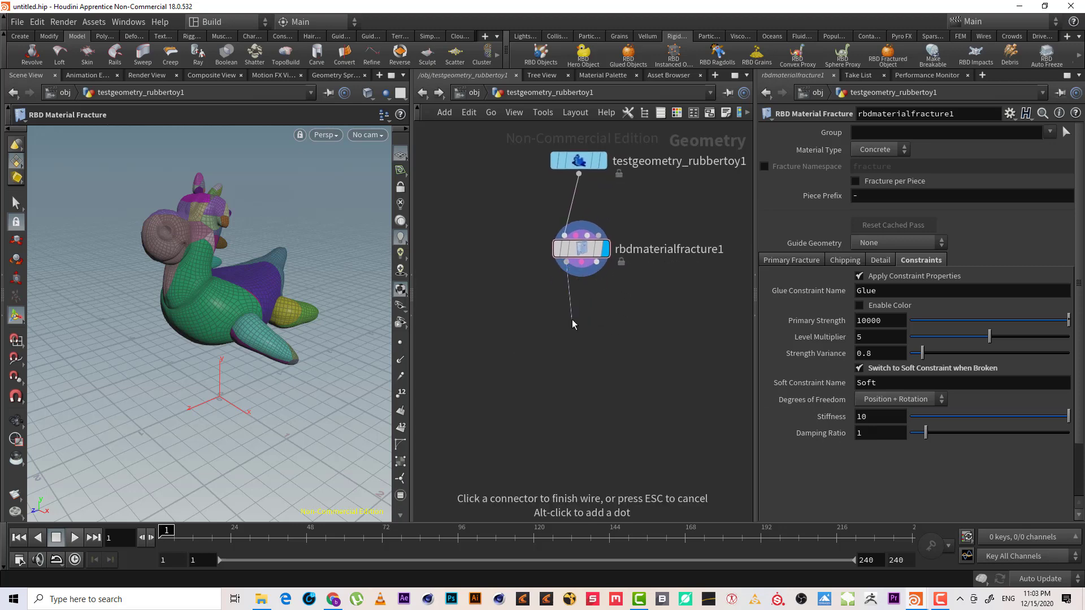
pyautogui.press('Tab')
pyautogui.write('rbd b')
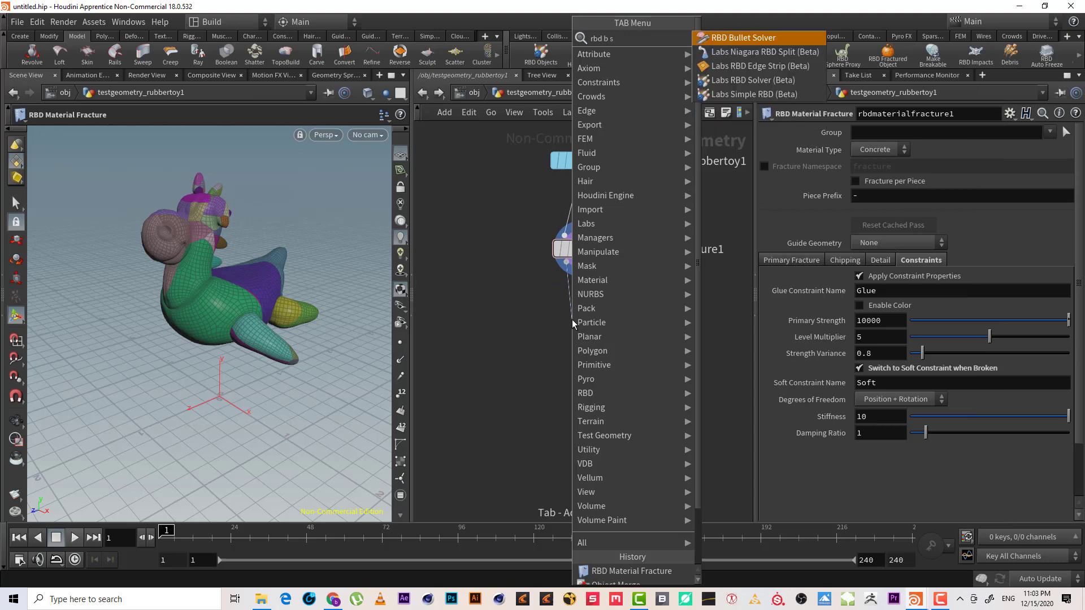
pyautogui.press('Return')
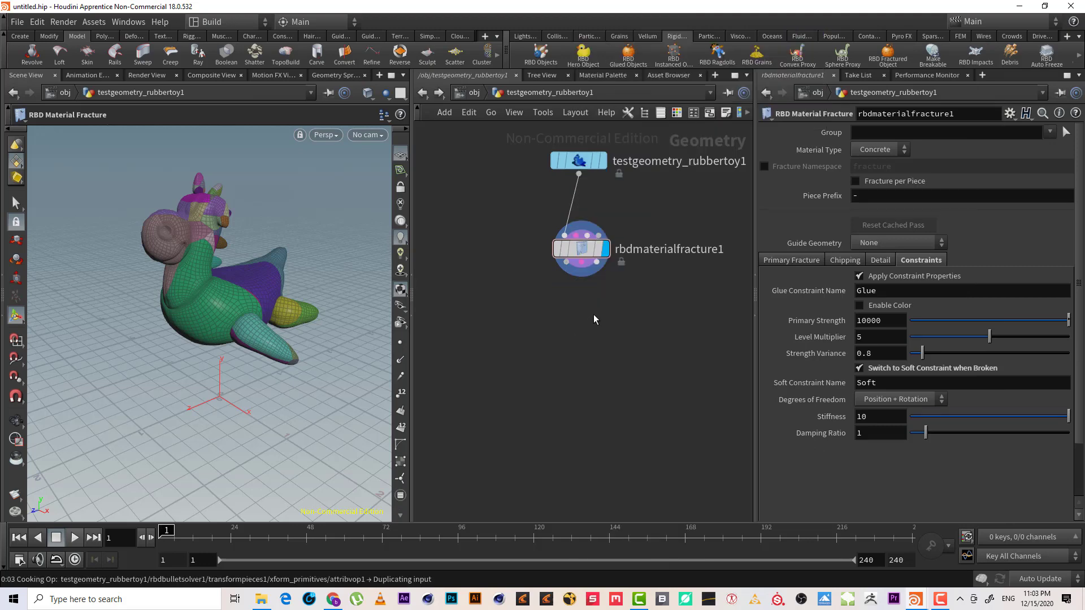
pyautogui.click(573, 319)
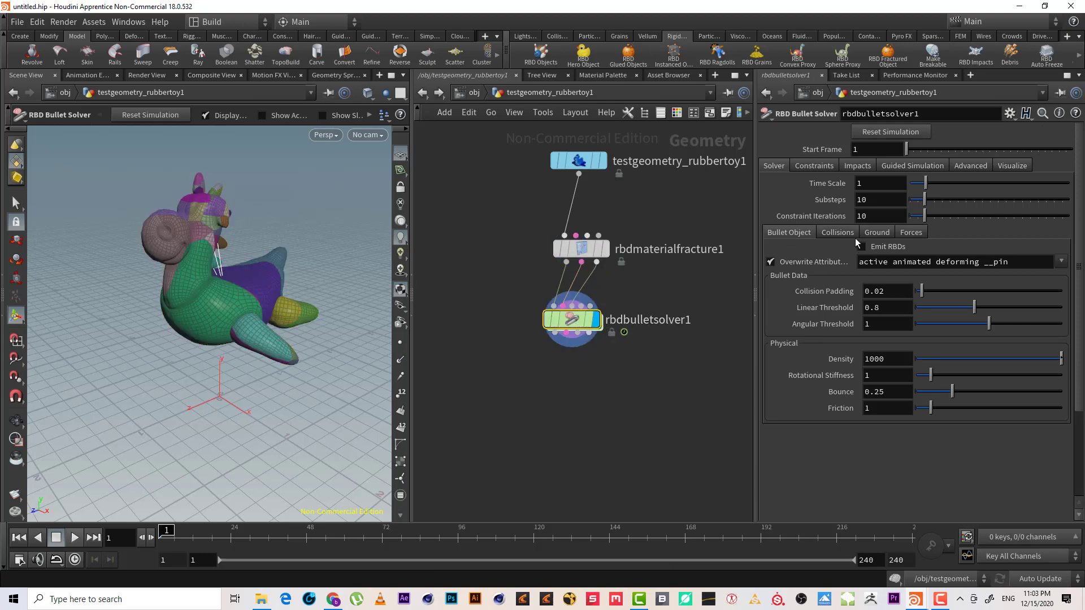
# Add a Ground Plane to the solver and play the simulation.
pyautogui.click(877, 232)
pyautogui.click(889, 249)
pyautogui.click(884, 276)
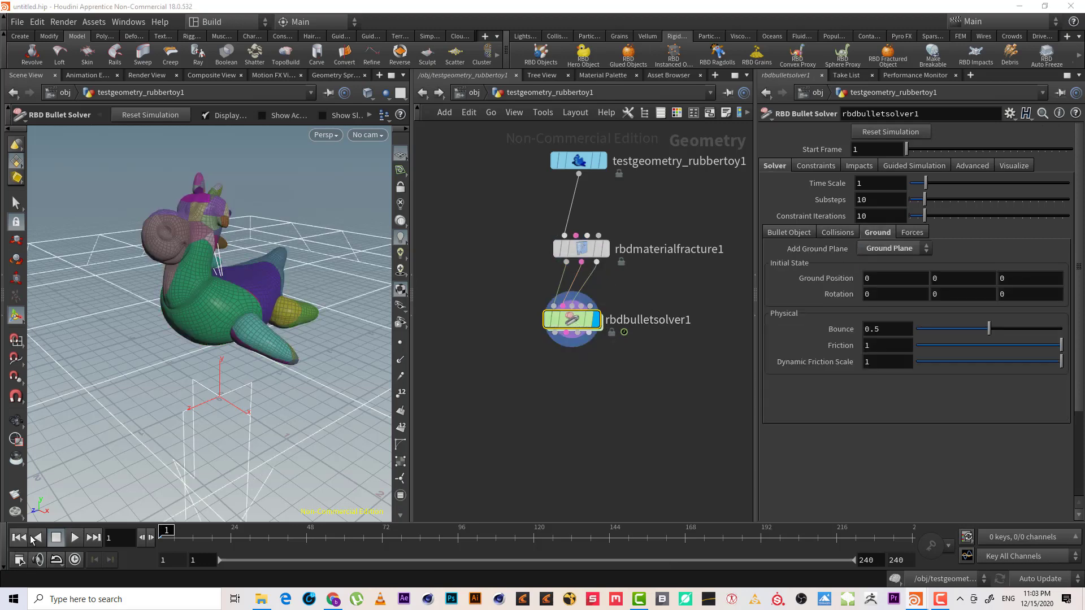
pyautogui.click(73, 538)
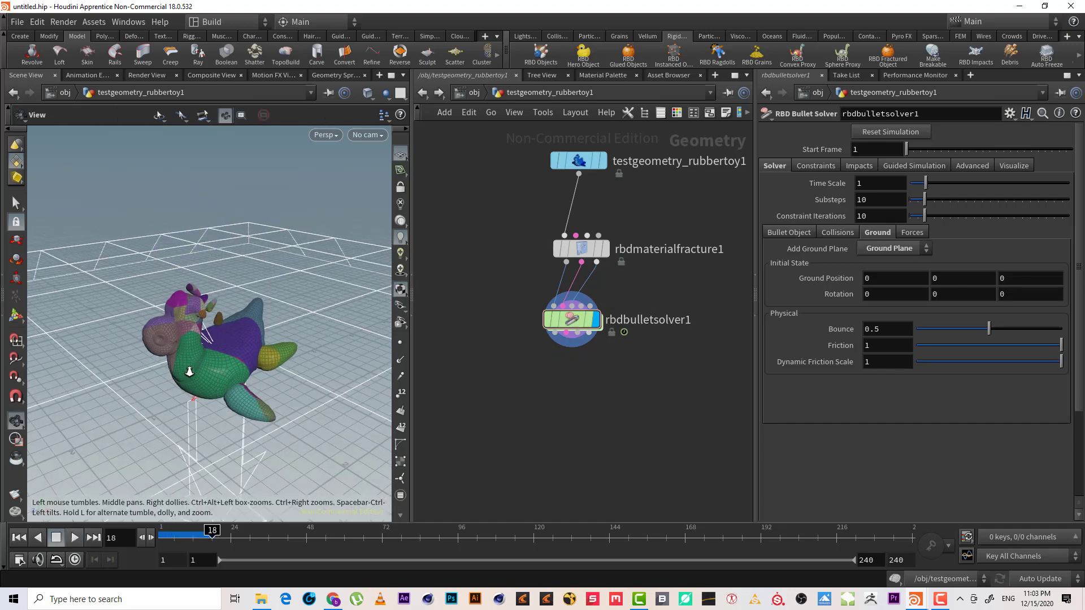
# Lower the glue Primary Strength to 1000 and replay to watch the toy break.
pyautogui.click(581, 249)
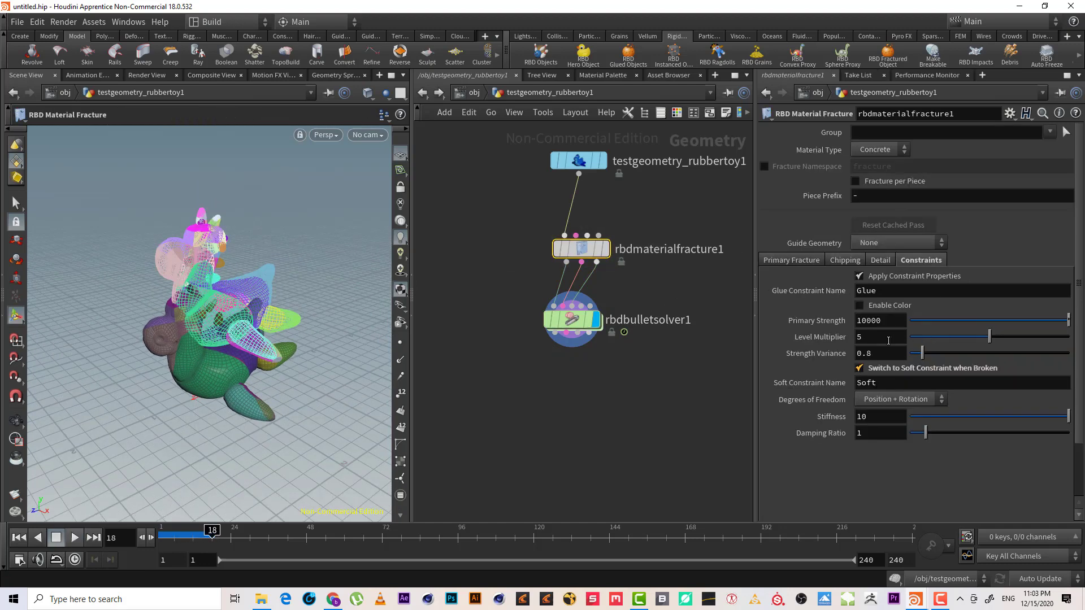
pyautogui.click(892, 318)
pyautogui.press('BackSpace')
pyautogui.press('Return')
pyautogui.click(18, 537)
pyautogui.click(71, 538)
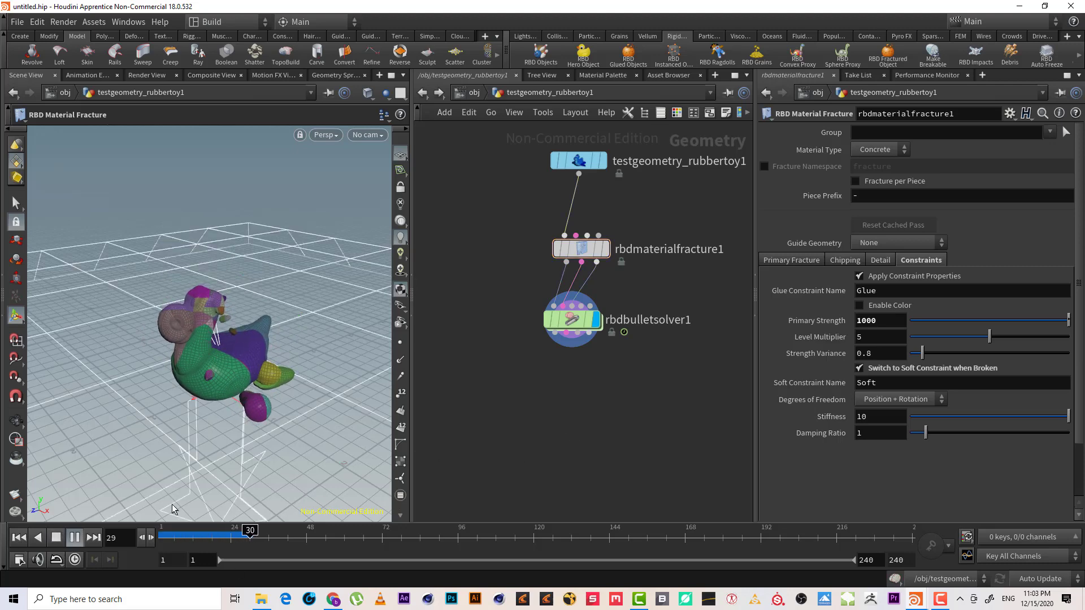
pyautogui.click(56, 545)
pyautogui.click(19, 539)
pyautogui.click(73, 538)
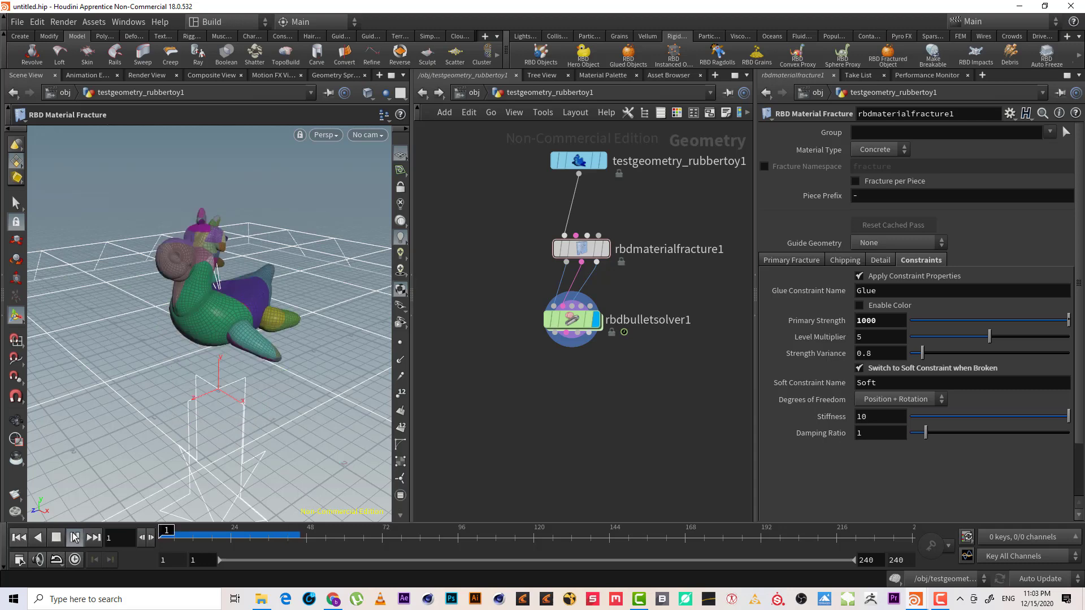
pyautogui.click(57, 537)
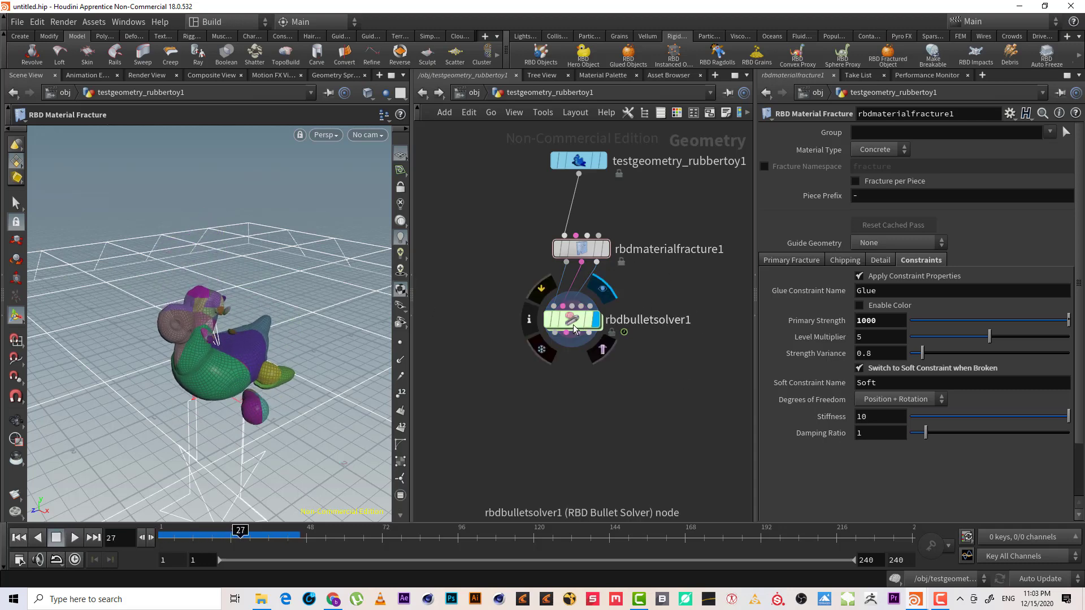
# Move the solver node further down and check its three input wires.
pyautogui.moveTo(573, 325); pyautogui.dragTo(574, 366)
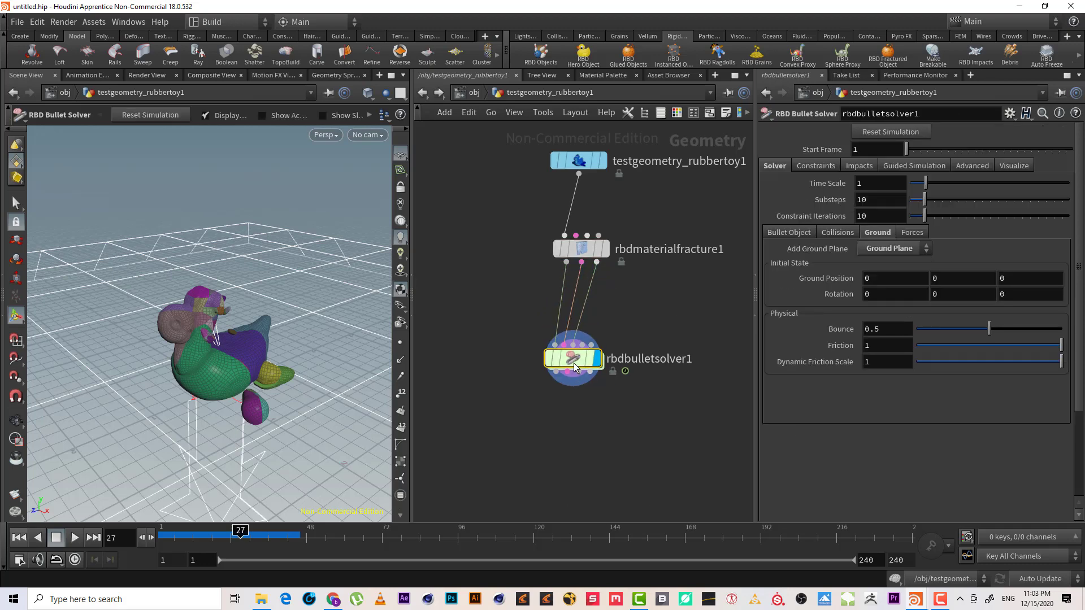
pyautogui.moveTo(695, 310); pyautogui.dragTo(445, 259)
pyautogui.click(617, 304)
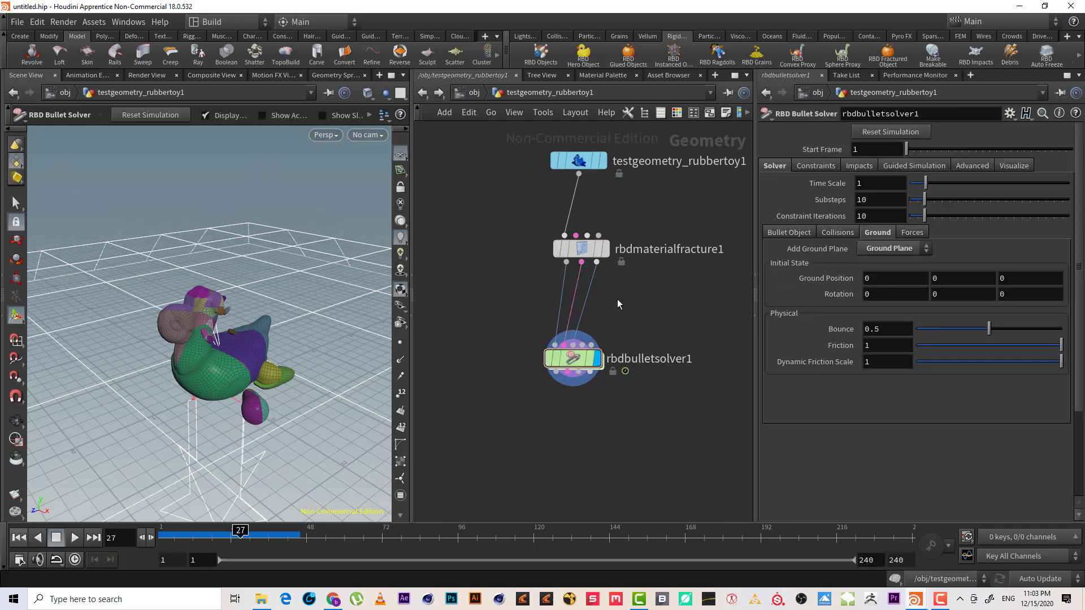
# Insert an RBD Convert Constraints node between rbdmaterialfracture1 and rbdbulletsolver1 and display its constraint lines.
pyautogui.press('Tab')
pyautogui.write('rbd')
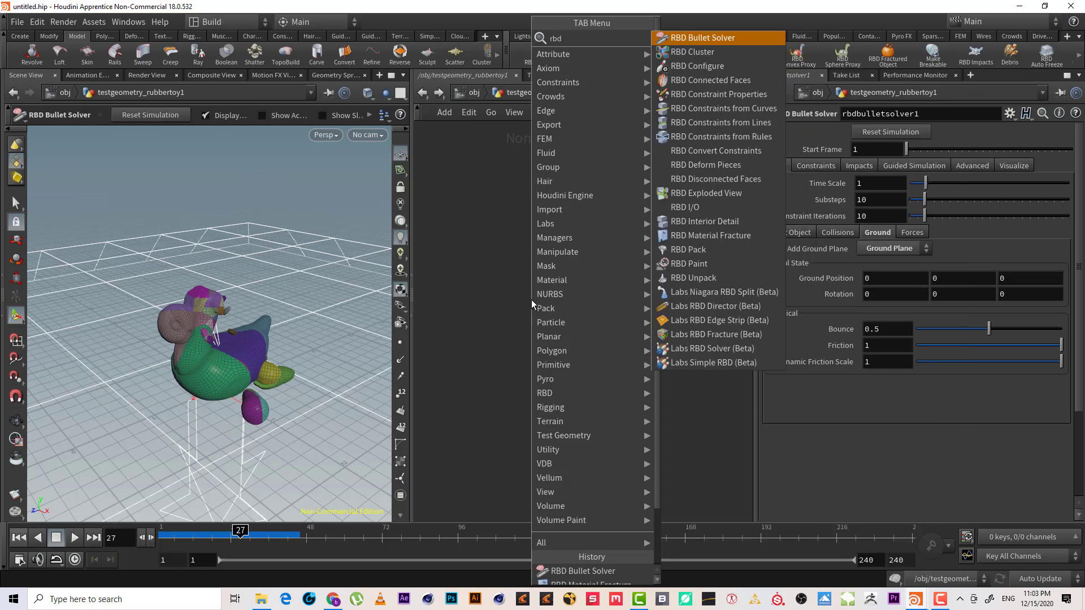
pyautogui.write(' c')
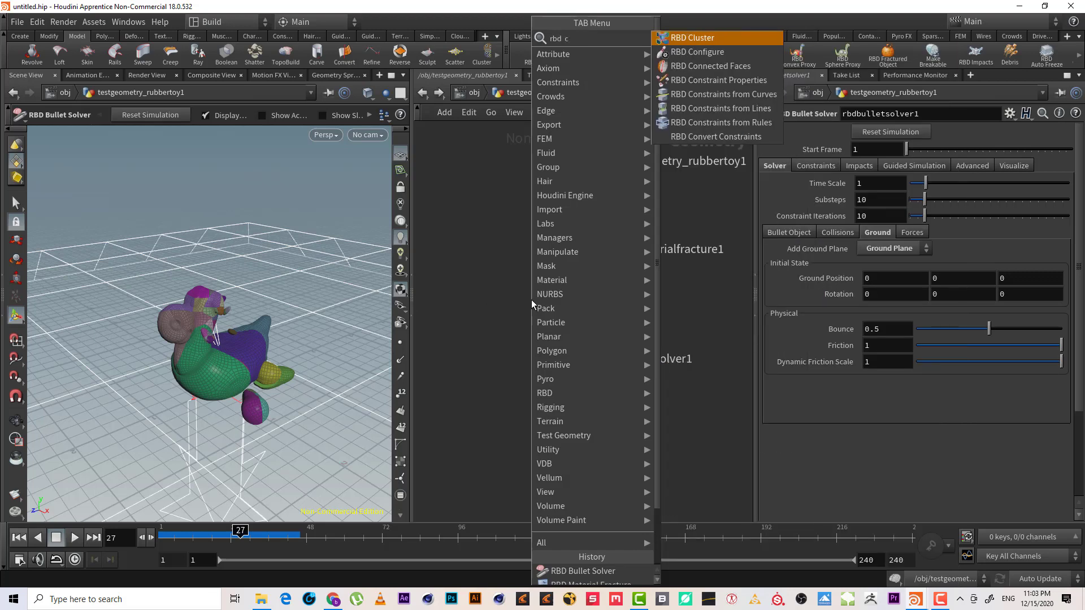
pyautogui.click(742, 141)
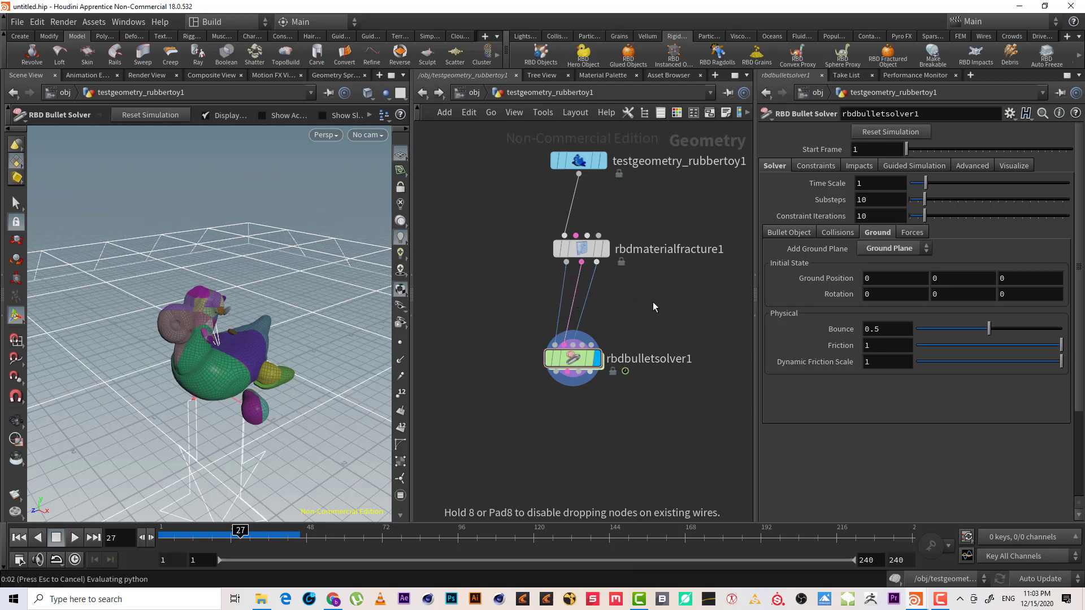
pyautogui.click(573, 304)
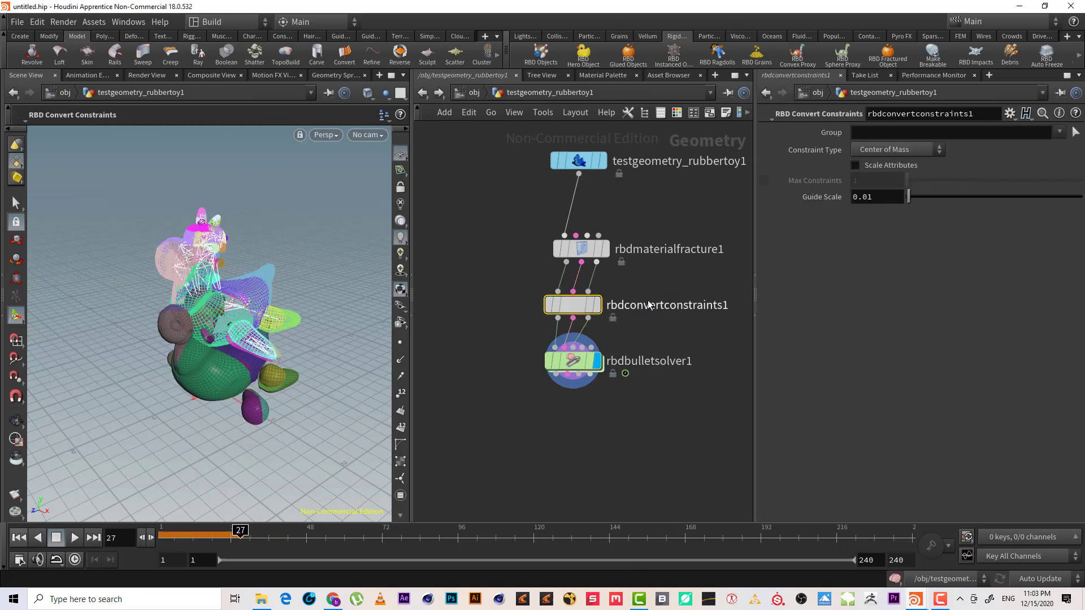
pyautogui.click(597, 305)
pyautogui.scroll(3, 323, 308)
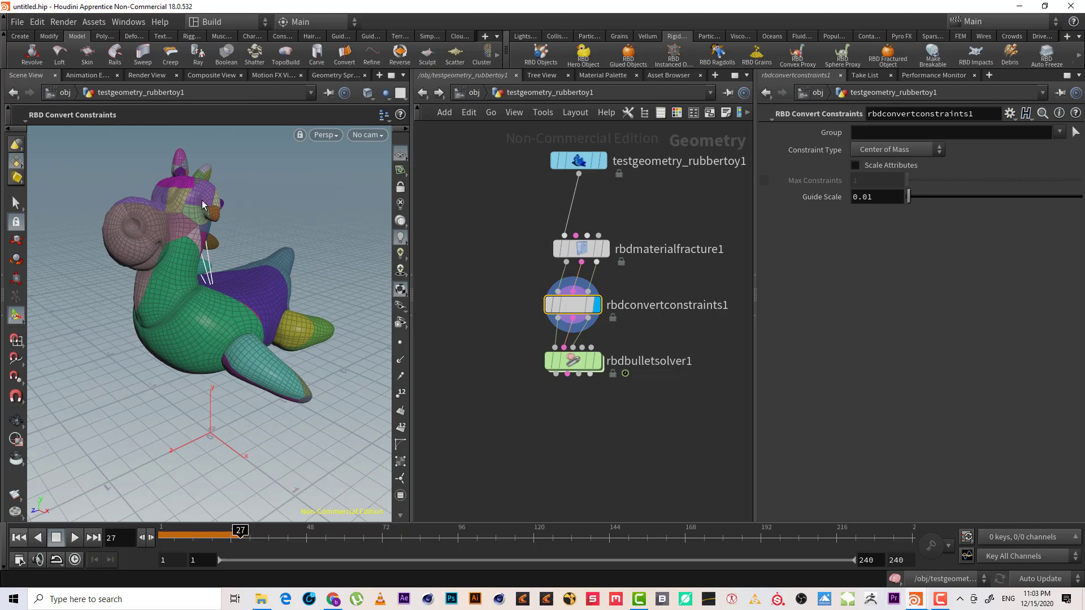
pyautogui.click(910, 148)
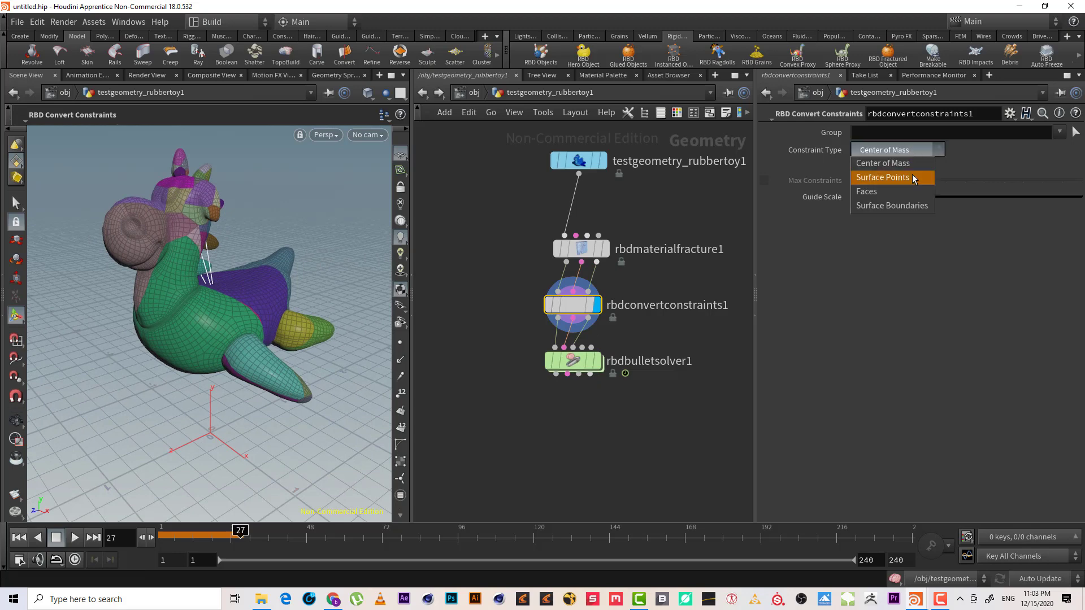
# Switch Constraint Type to Surface Points, inspect the edge constraints, then delete rbdconvertconstraints1.
pyautogui.click(912, 174)
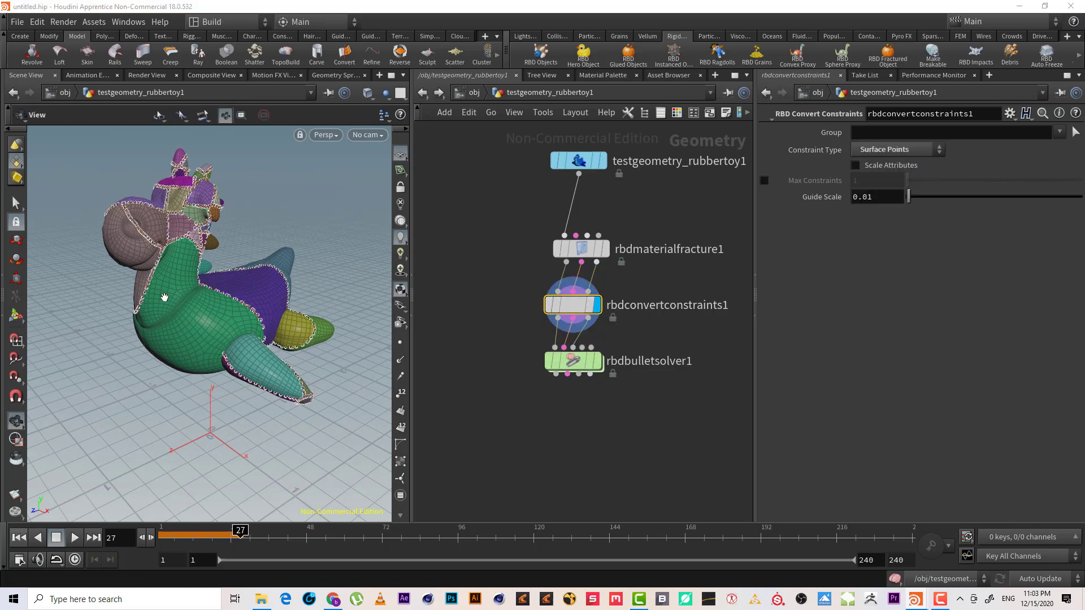
pyautogui.scroll(5, 260, 257)
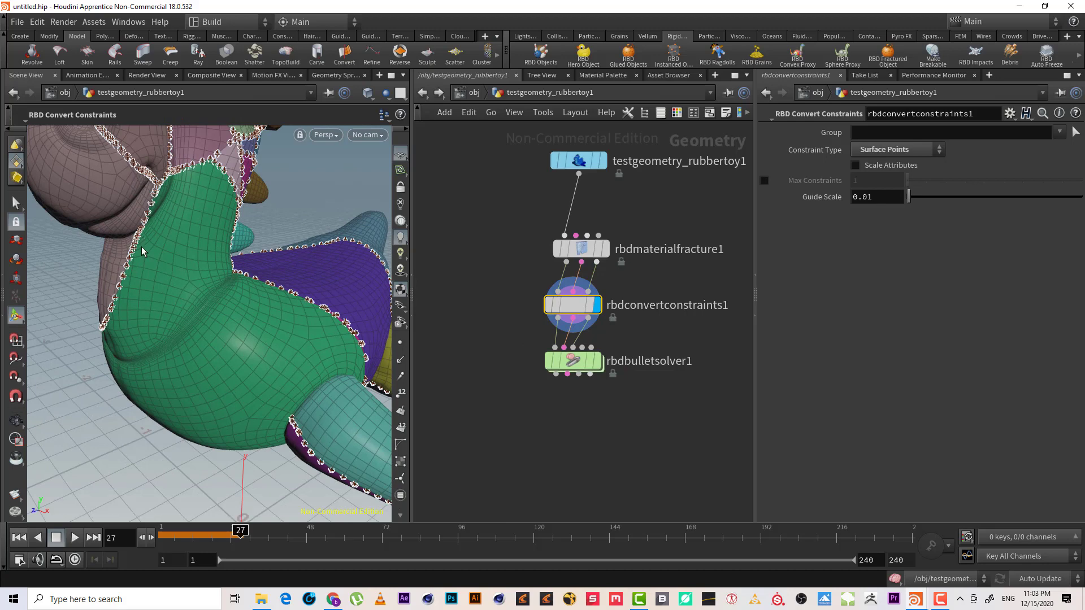
pyautogui.moveTo(181, 255); pyautogui.dragTo(173, 221)
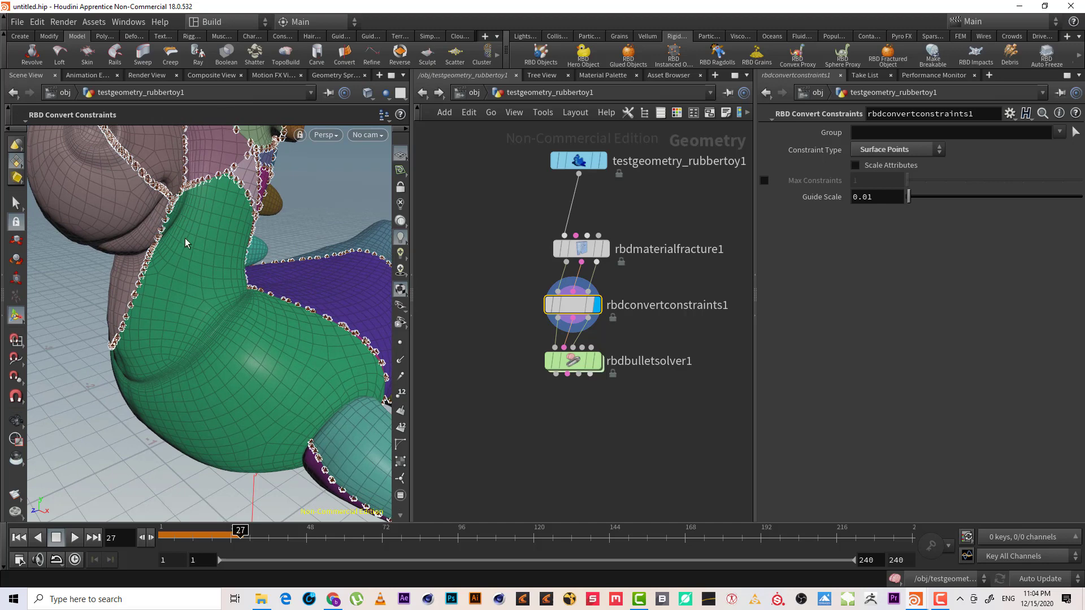
pyautogui.moveTo(660, 305); pyautogui.dragTo(624, 312)
pyautogui.press('Delete')
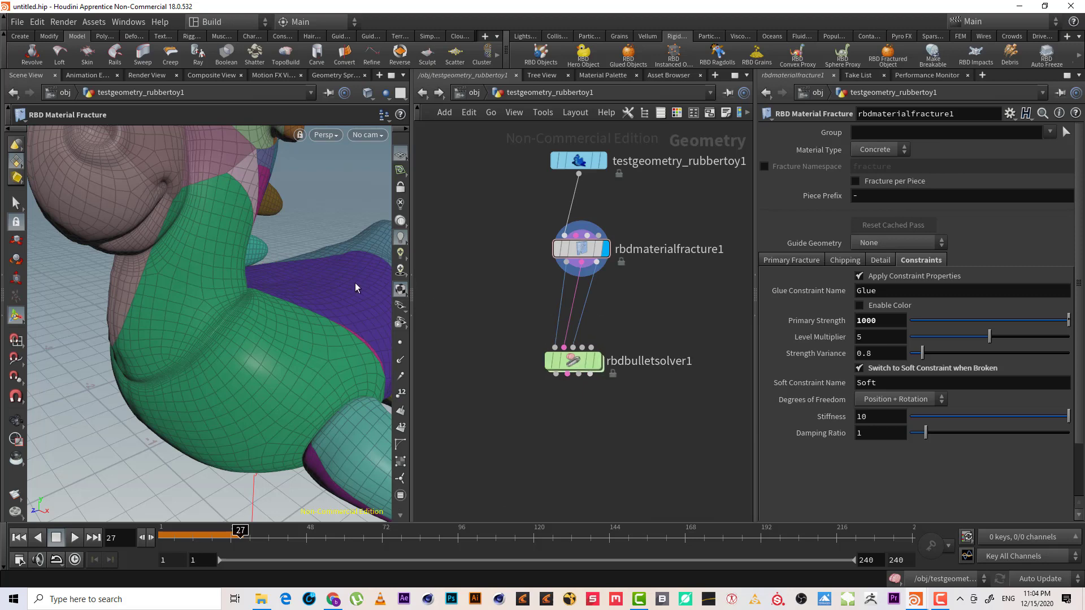
# Zoom the viewport out and drag rbdbulletsolver1 up closer beneath rbdmaterialfracture1.
pyautogui.press('Escape')
pyautogui.moveTo(354, 283); pyautogui.dragTo(253, 353)
pyautogui.scroll(-3, 226, 300)
pyautogui.press('Return')
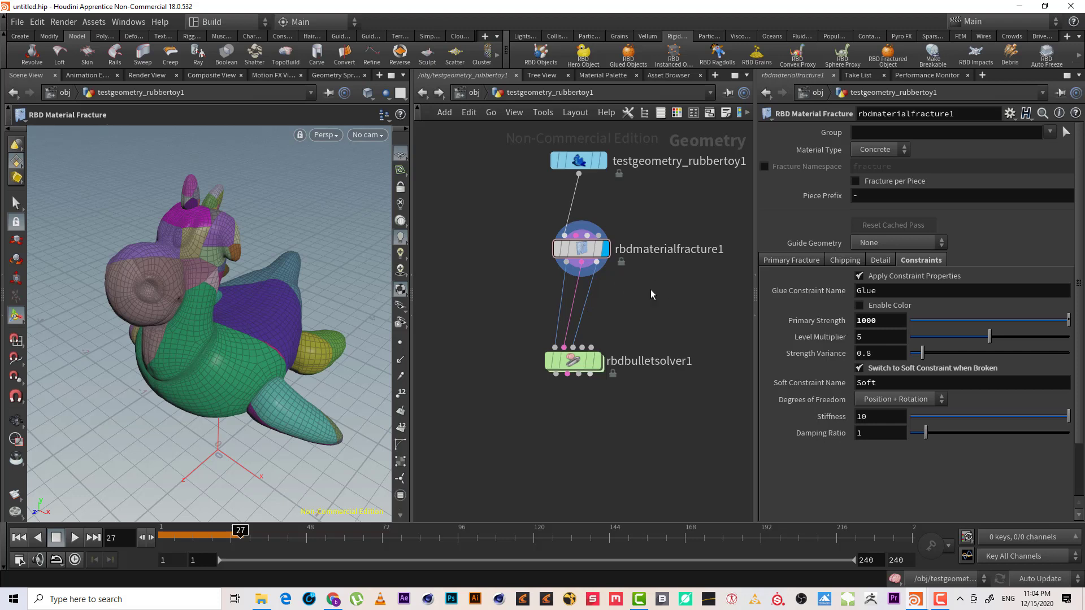
pyautogui.moveTo(645, 291); pyautogui.dragTo(617, 300, button='middle')
pyautogui.scroll(2, 645, 290)
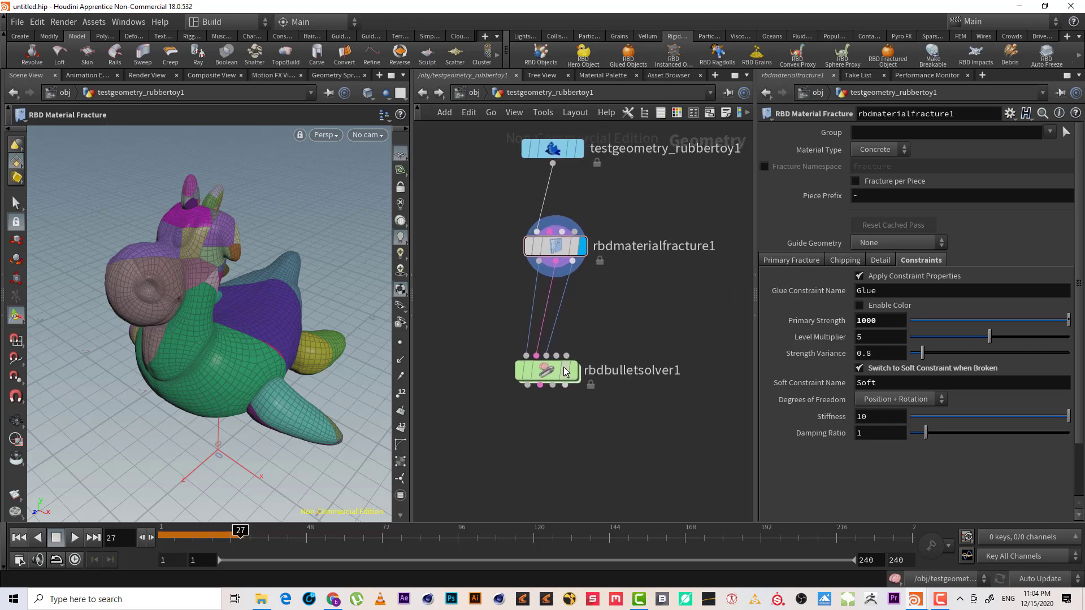
pyautogui.moveTo(546, 370); pyautogui.dragTo(552, 334)
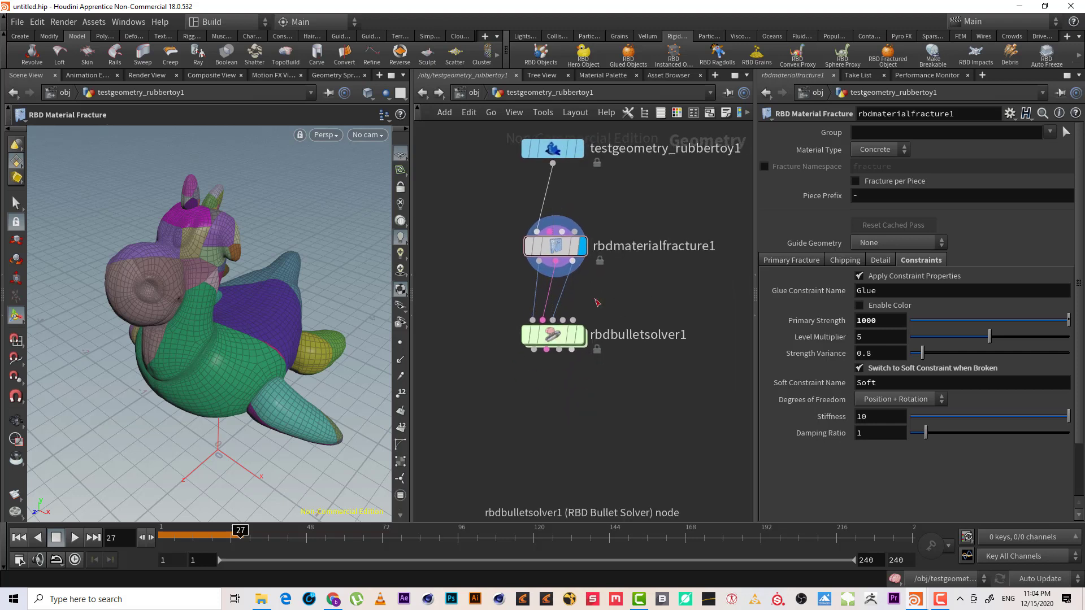
pyautogui.moveTo(609, 286); pyautogui.dragTo(616, 311, button='middle')
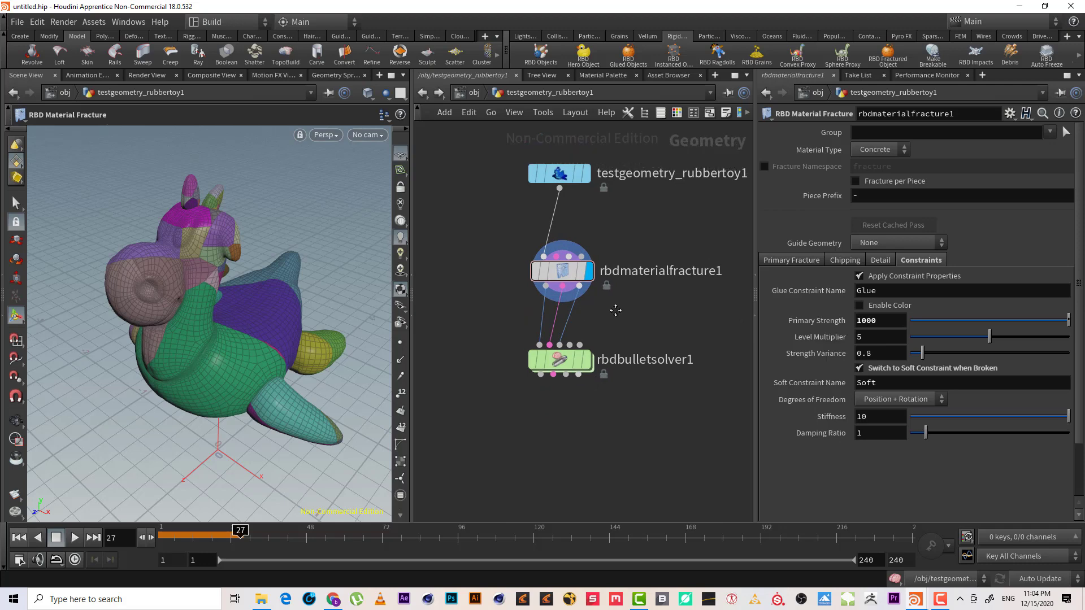
# Select rbdbulletsolver1 and reposition it up and to the right of the fracture node.
pyautogui.click(559, 360)
pyautogui.scroll(-3, 232, 373)
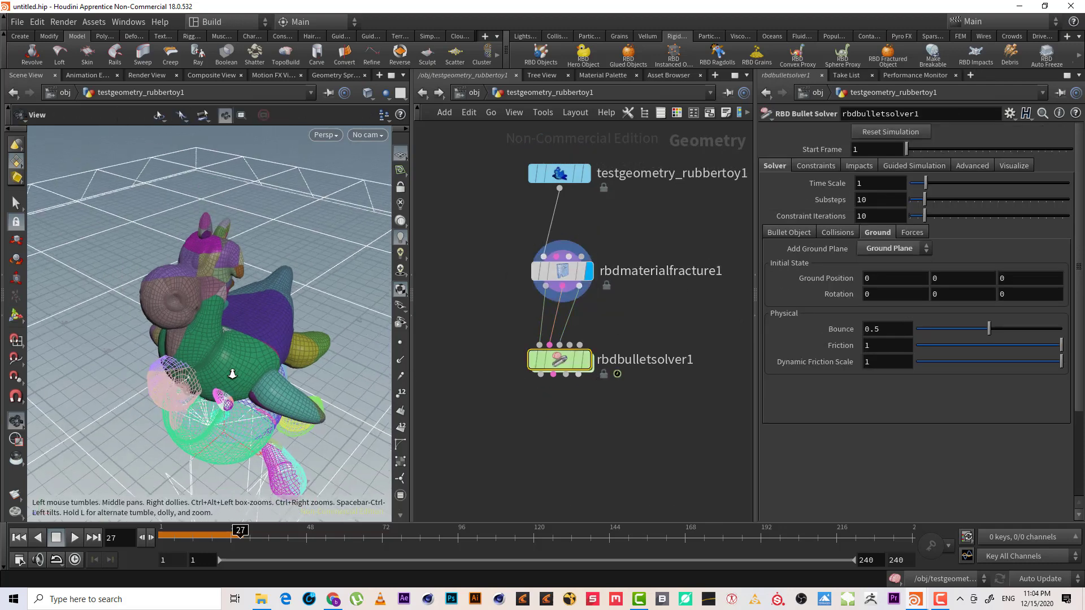
pyautogui.moveTo(232, 372)
pyautogui.keyDown('alt'); pyautogui.mouseDown()
pyautogui.moveTo(217, 369)
pyautogui.moveTo(235, 363)
pyautogui.mouseUp(); pyautogui.keyUp('alt')
pyautogui.press('Return')
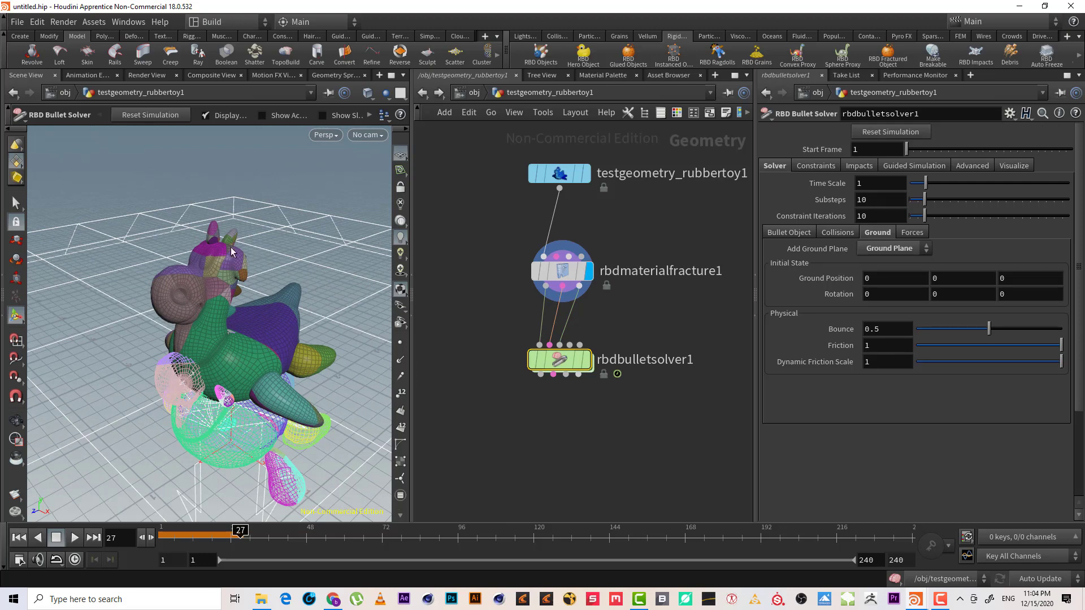
pyautogui.moveTo(572, 366)
pyautogui.scroll(1, 625, 395)
pyautogui.moveTo(637, 401); pyautogui.dragTo(631, 440, button='middle')
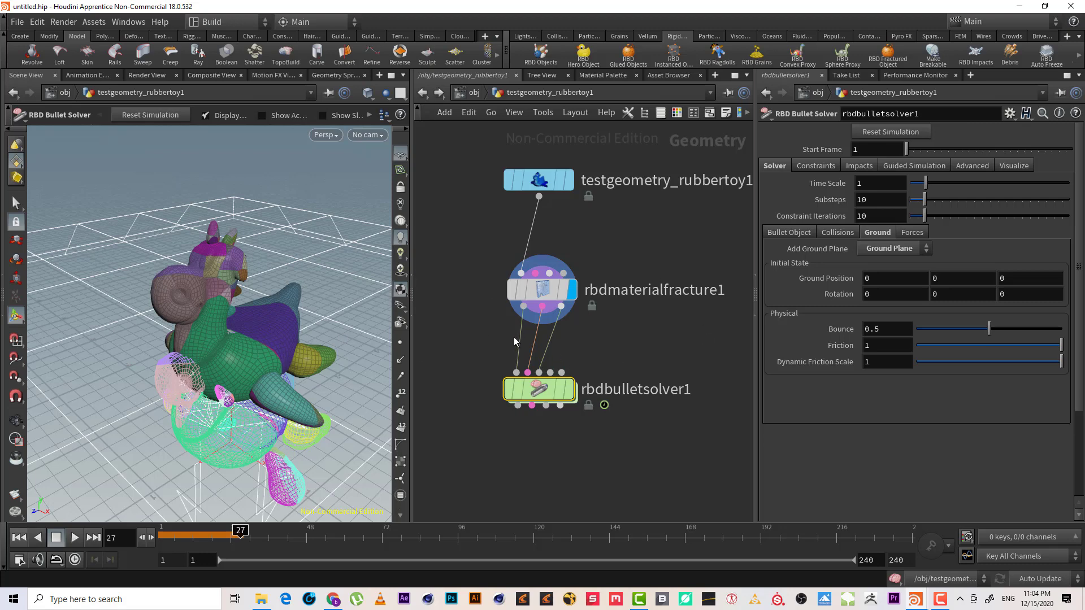
pyautogui.moveTo(546, 392)
pyautogui.mouseDown()
pyautogui.moveTo(543, 360)
pyautogui.moveTo(541, 391)
pyautogui.mouseUp()
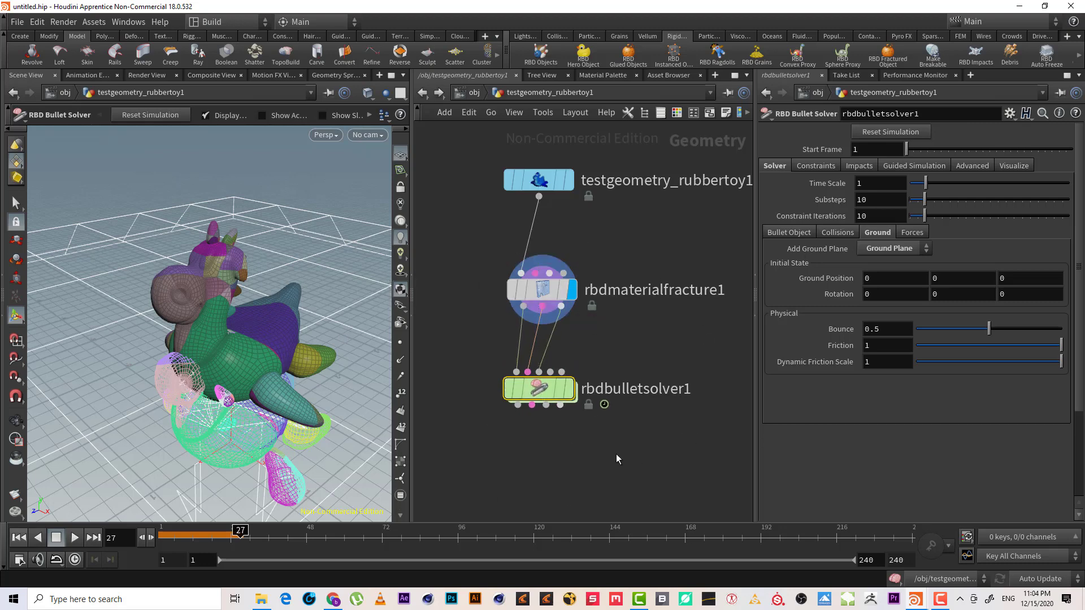
pyautogui.click(649, 457)
pyautogui.click(538, 390)
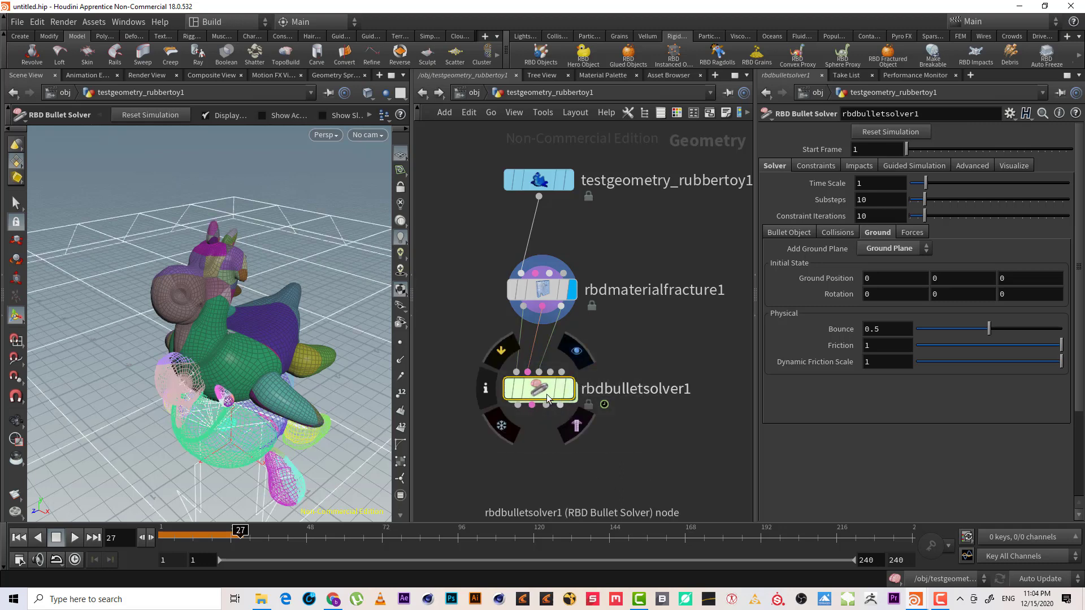
pyautogui.moveTo(540, 395); pyautogui.dragTo(663, 383)
# Delete rbdbulletsolver1 and select rbdmaterialfracture1 to show its parameters.
pyautogui.click(635, 446)
pyautogui.moveTo(646, 446); pyautogui.dragTo(588, 452, button='middle')
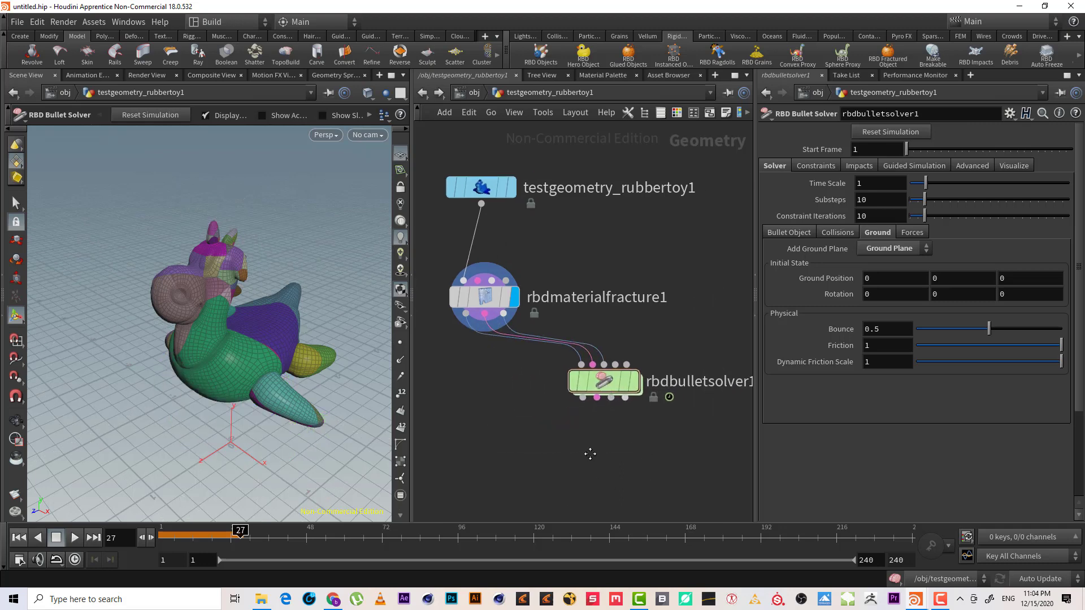
pyautogui.moveTo(572, 462); pyautogui.dragTo(661, 324)
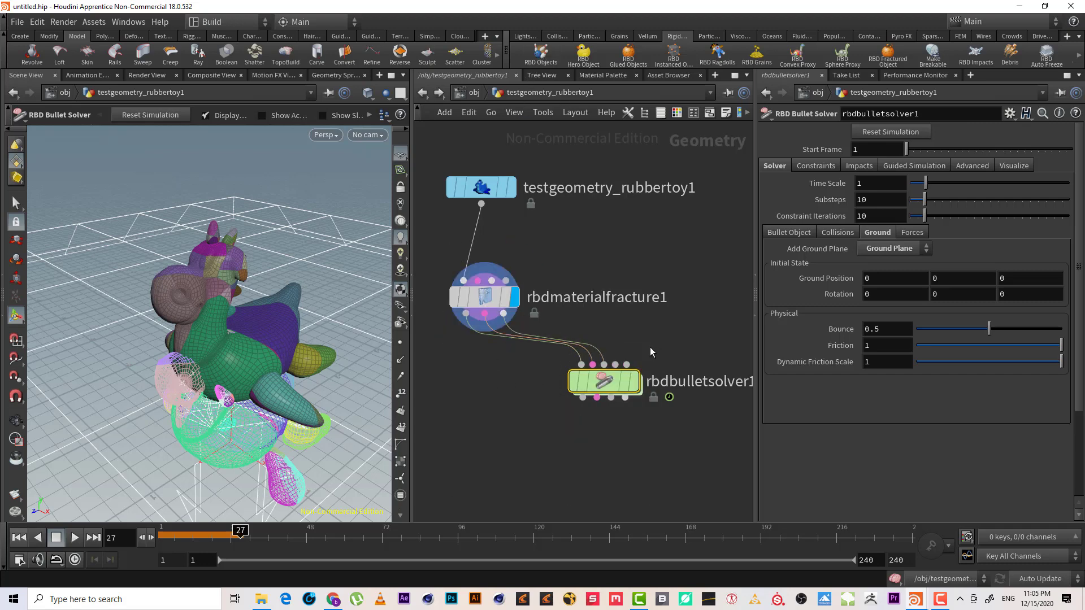
pyautogui.press('Delete')
pyautogui.moveTo(531, 364); pyautogui.dragTo(574, 386, button='middle')
pyautogui.click(591, 329)
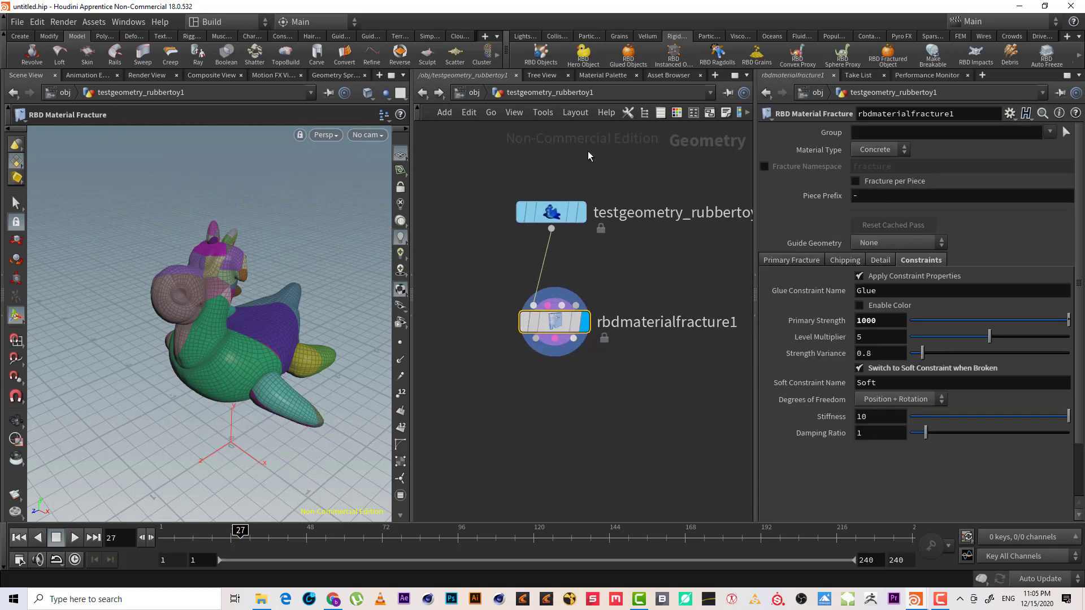
# Turn the fractured rubber toy into RBD objects and arrange the generated rest, packing, import and CONSTRAINTS nodes.
pyautogui.click(530, 58)
pyautogui.click(267, 347)
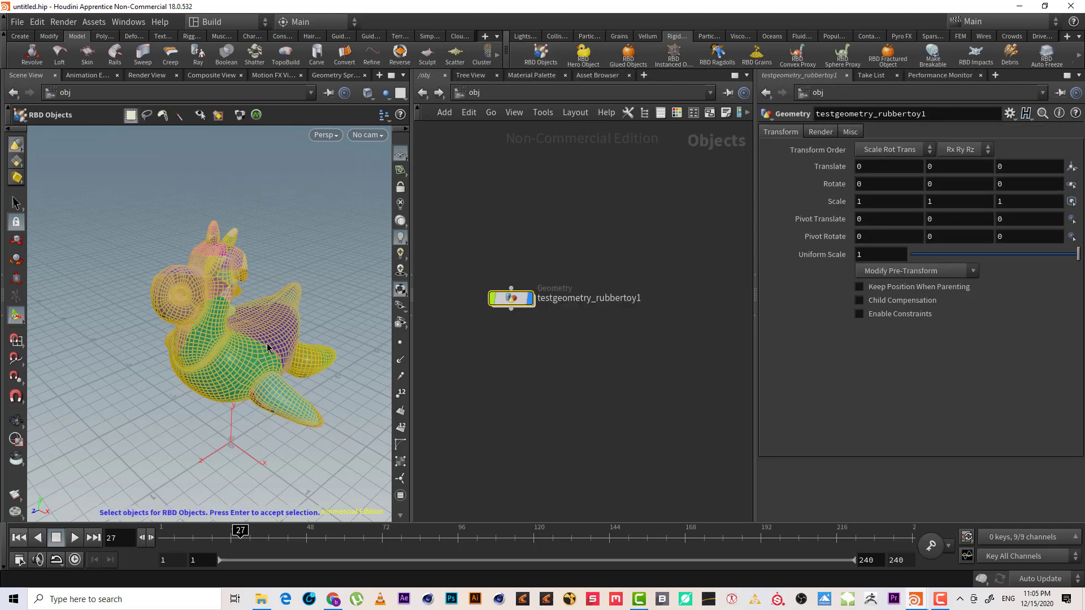
pyautogui.press('Return')
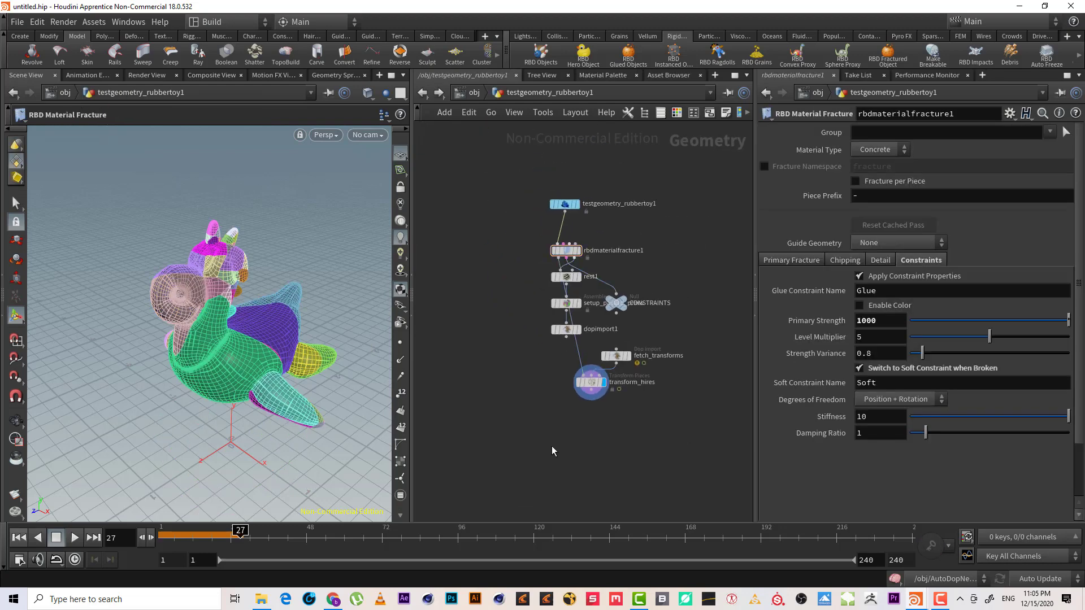
pyautogui.moveTo(588, 366); pyautogui.dragTo(458, 362)
pyautogui.moveTo(583, 414); pyautogui.dragTo(569, 285)
pyautogui.moveTo(567, 277); pyautogui.dragTo(674, 276)
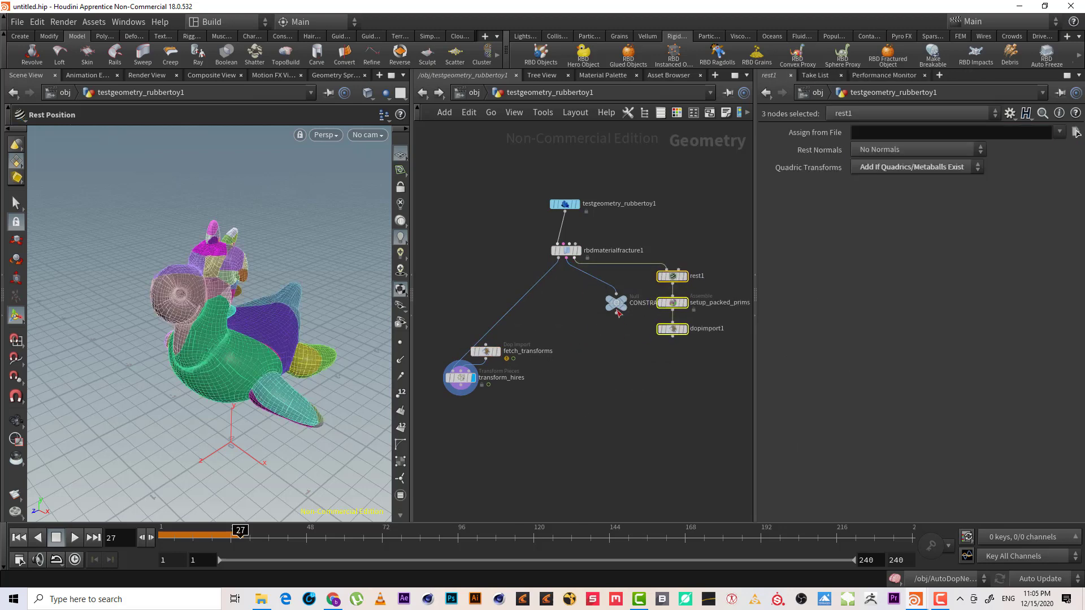
pyautogui.moveTo(616, 303); pyautogui.dragTo(567, 312)
pyautogui.scroll(3, 605, 288)
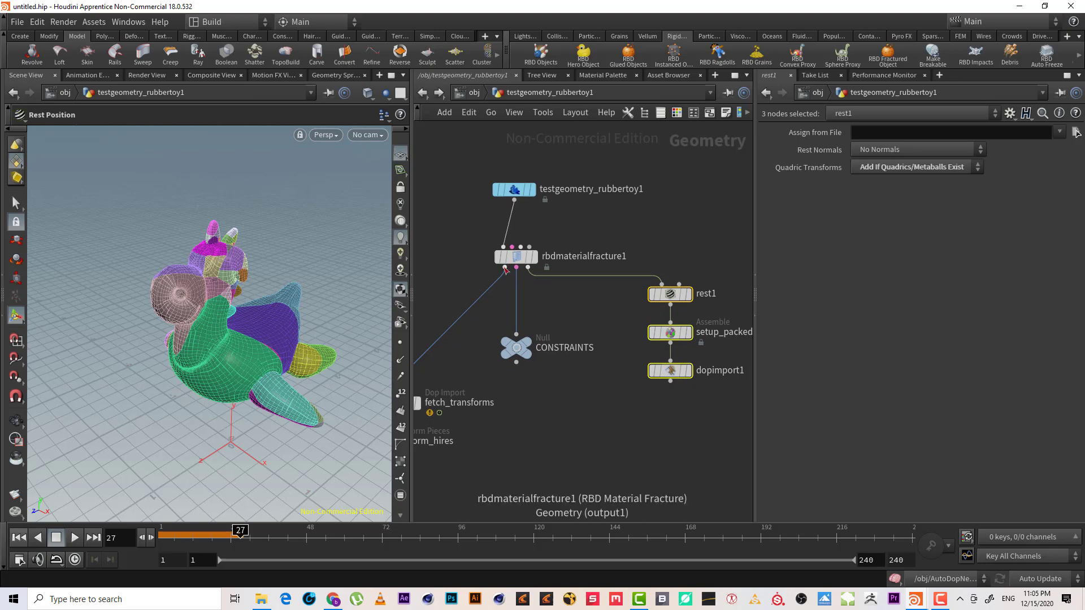
pyautogui.scroll(2, 556, 308)
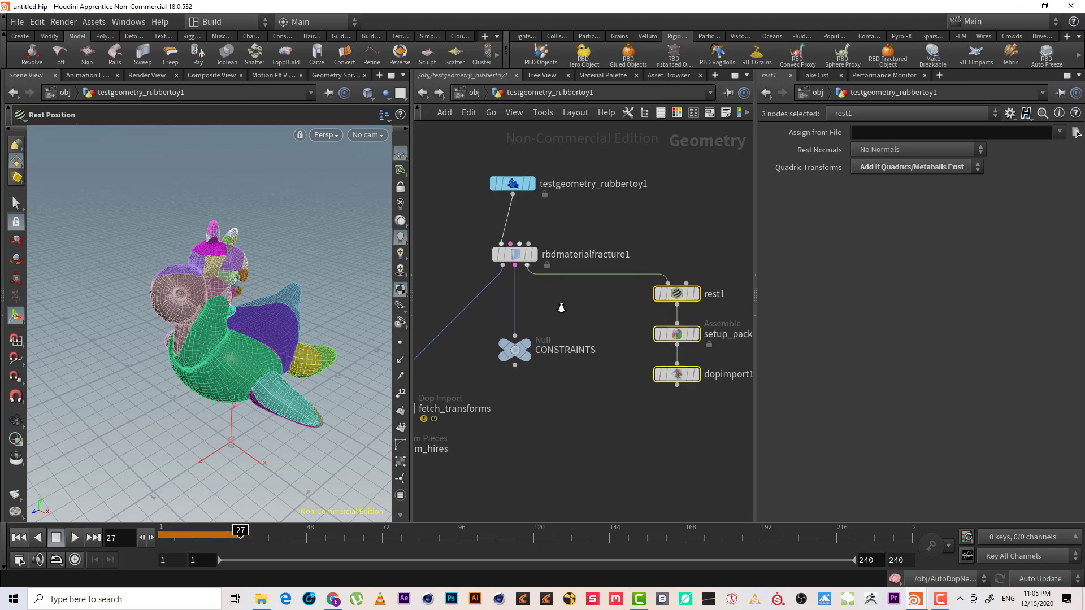
# Inspect rbdmaterialfracture1's detail settings and display the rest1 result in the viewport.
pyautogui.click(504, 238)
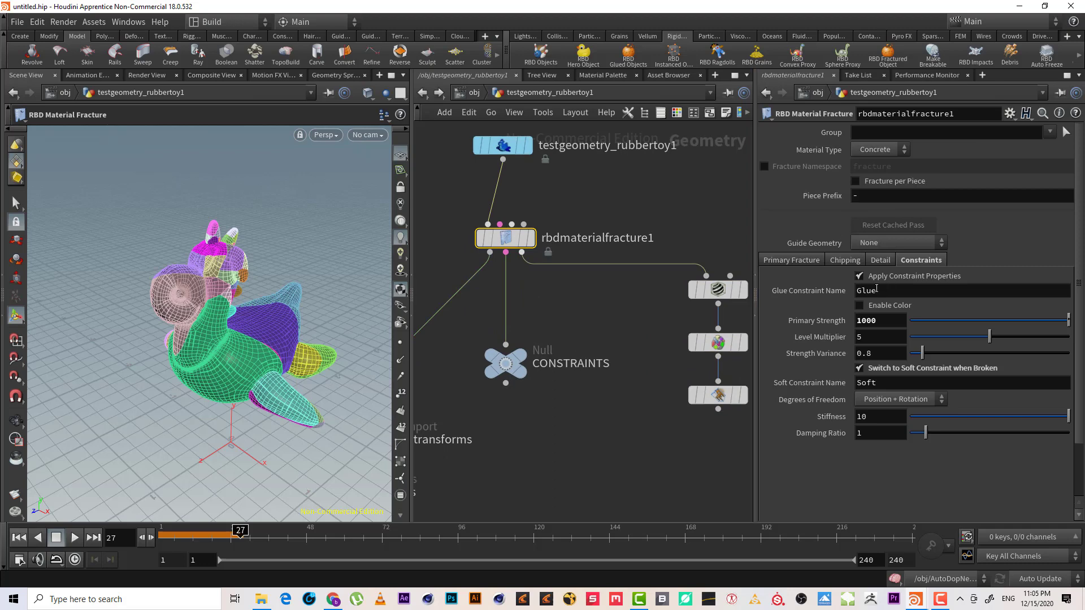
pyautogui.click(882, 262)
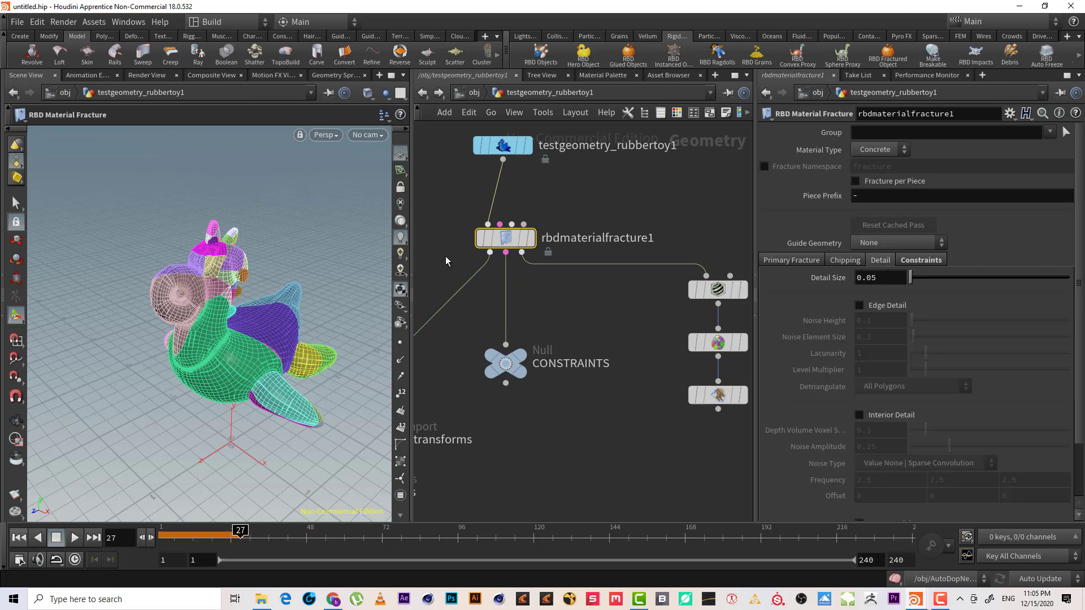
pyautogui.click(505, 252)
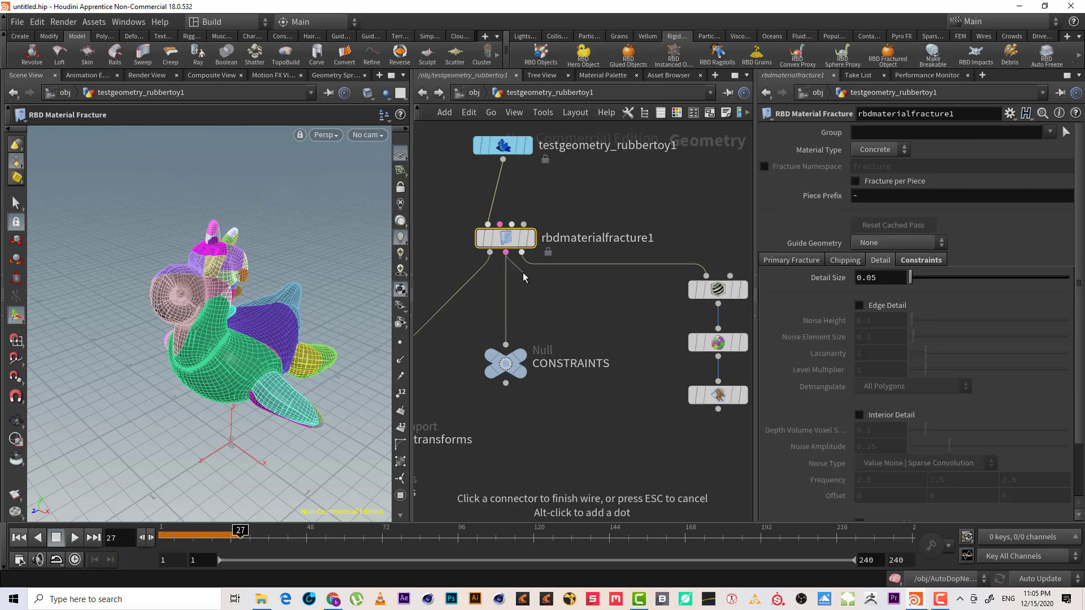
pyautogui.press('Escape')
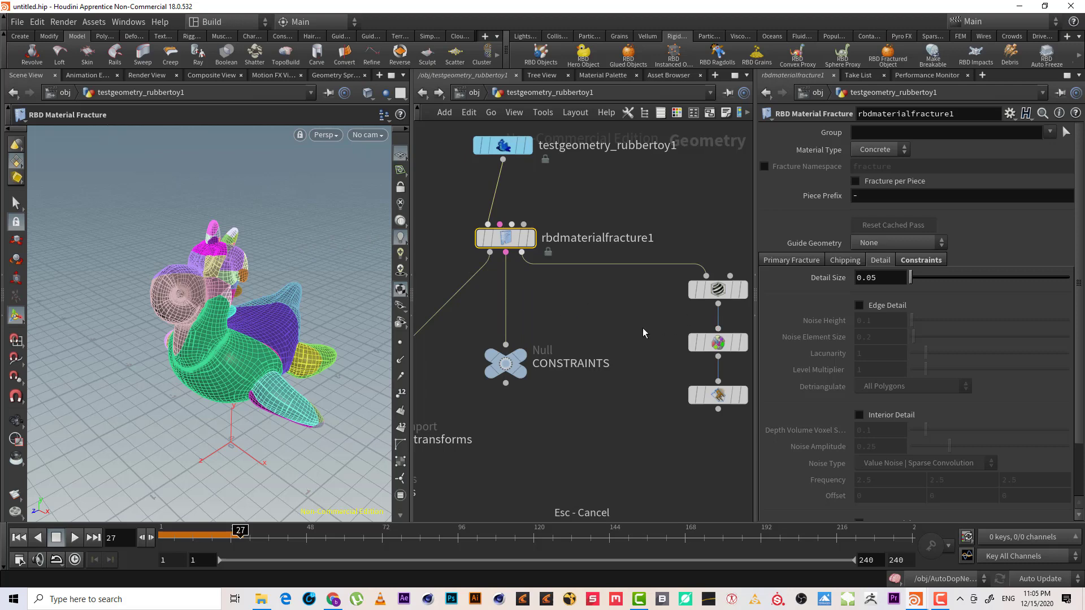
pyautogui.click(744, 290)
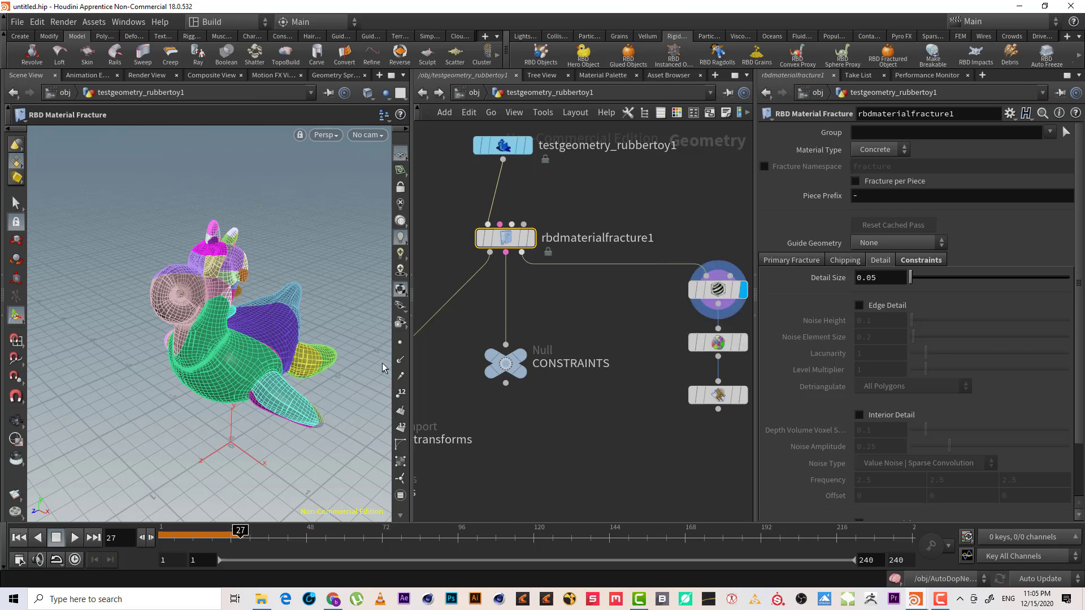
pyautogui.moveTo(649, 329); pyautogui.dragTo(757, 274, button='middle')
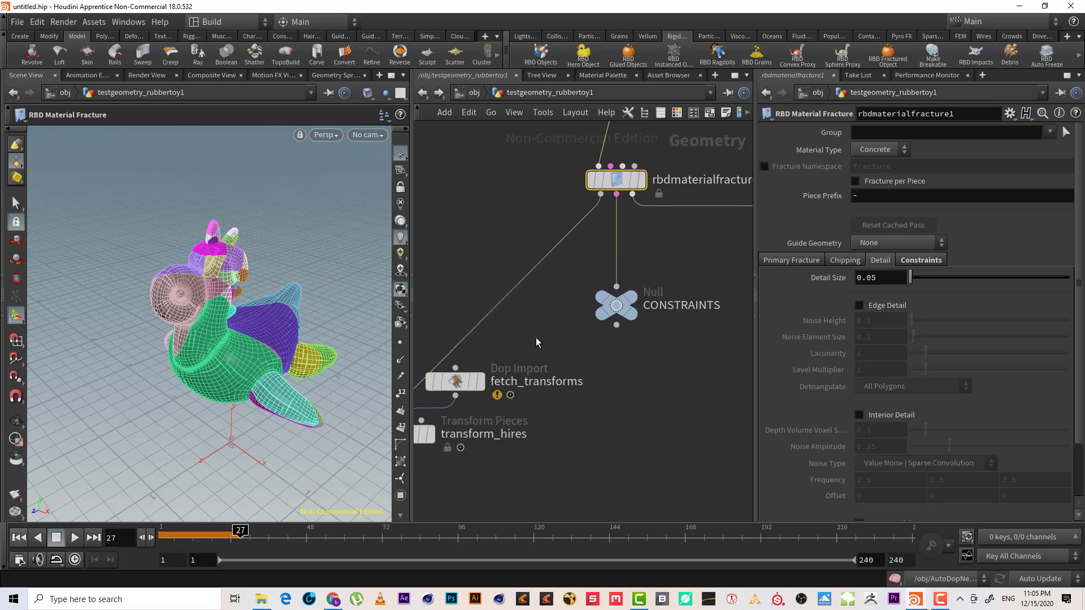
pyautogui.moveTo(555, 295); pyautogui.dragTo(556, 317, button='middle')
# Inspect the parameters of rest1, setup_packed_prims and dopimport1, then return to /obj.
pyautogui.click(642, 201)
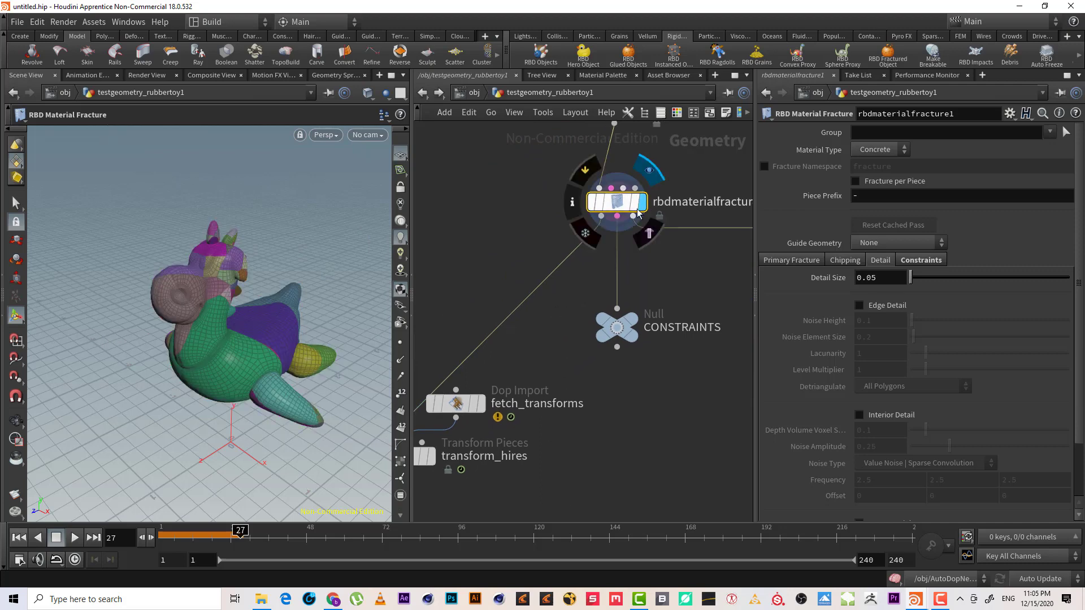
pyautogui.moveTo(634, 267); pyautogui.dragTo(558, 287, button='middle')
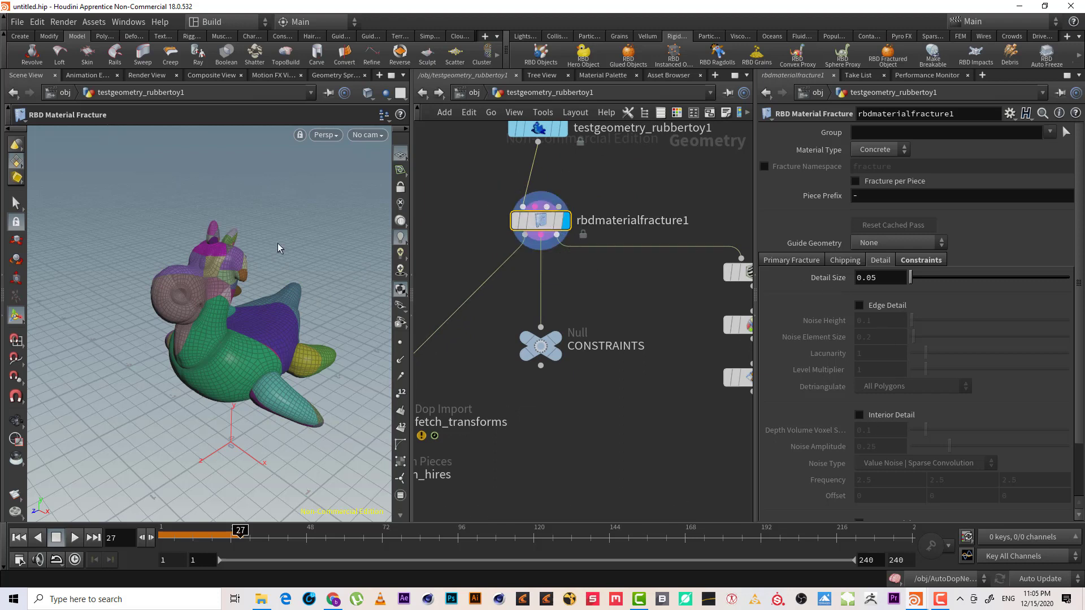
pyautogui.moveTo(633, 308); pyautogui.dragTo(587, 321, button='middle')
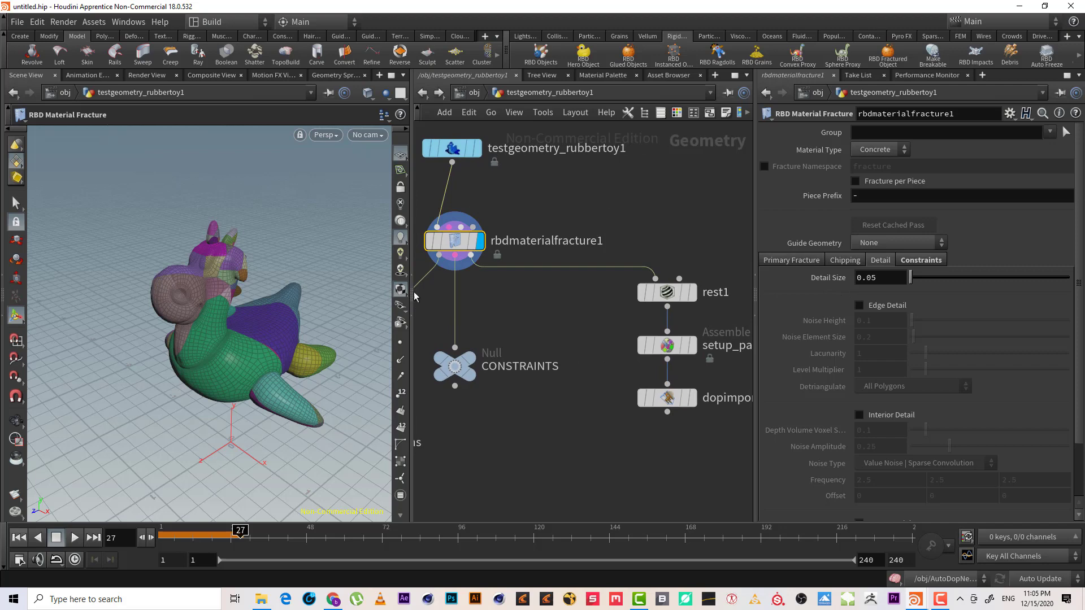
pyautogui.moveTo(571, 321); pyautogui.dragTo(558, 325, button='middle')
pyautogui.moveTo(538, 321); pyautogui.dragTo(689, 255)
pyautogui.keyDown('alt'); pyautogui.moveTo(297, 253); pyautogui.dragTo(196, 317, button='right'); pyautogui.keyUp('alt')
pyautogui.moveTo(708, 323); pyautogui.dragTo(705, 443)
pyautogui.moveTo(707, 446); pyautogui.dragTo(664, 454, button='middle')
pyautogui.moveTo(708, 331); pyautogui.dragTo(583, 381)
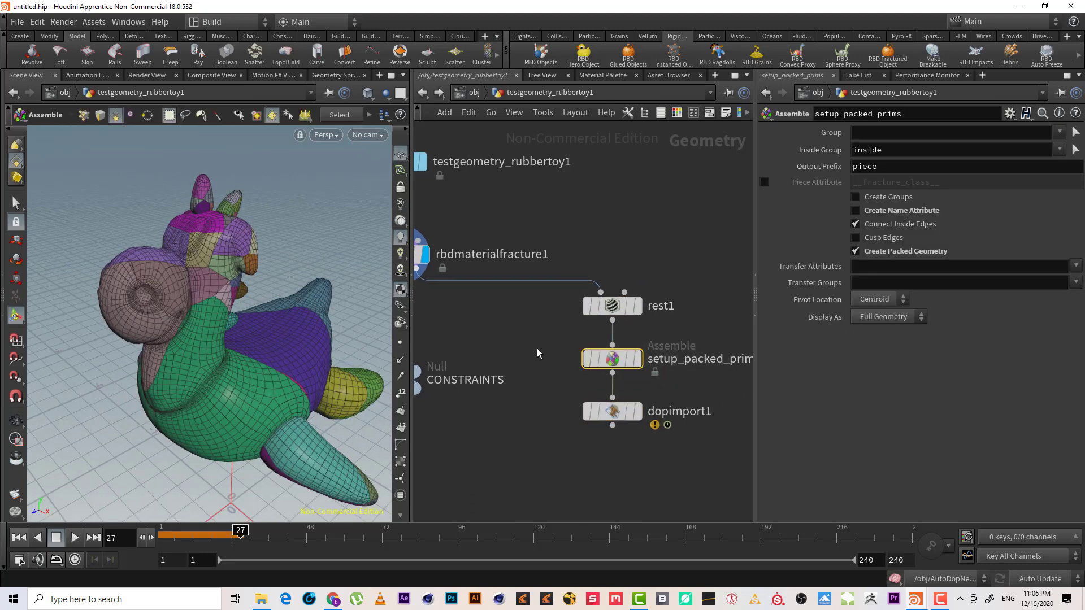
pyautogui.click(467, 93)
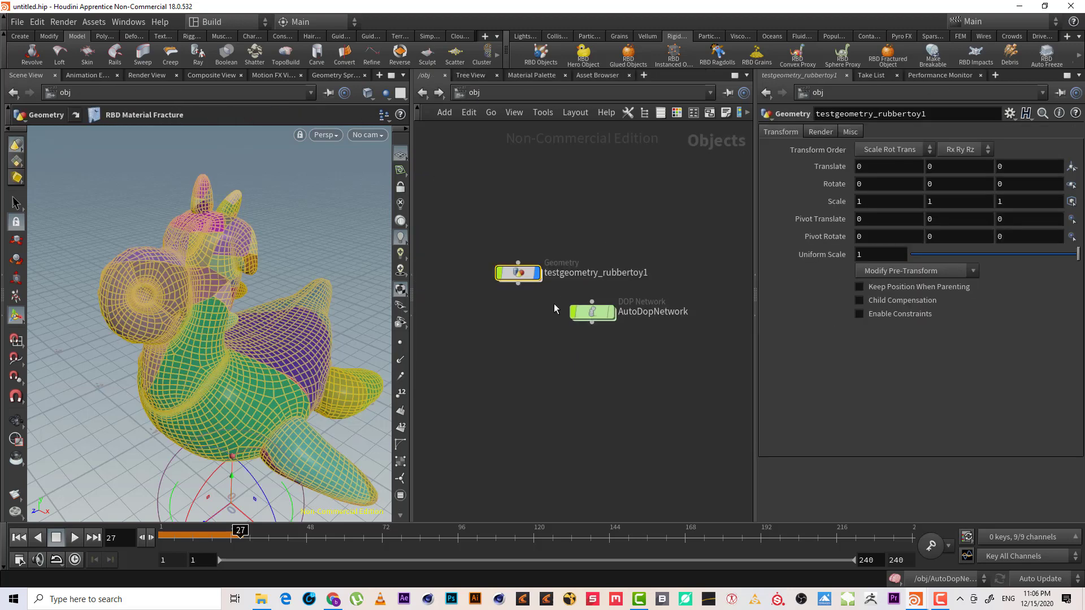
# Enter AutoDopNetwork, auto-lay out its nodes, and inspect the constraints and rigidbodysolver1 nodes.
pyautogui.doubleClick(591, 311)
pyautogui.press('l')
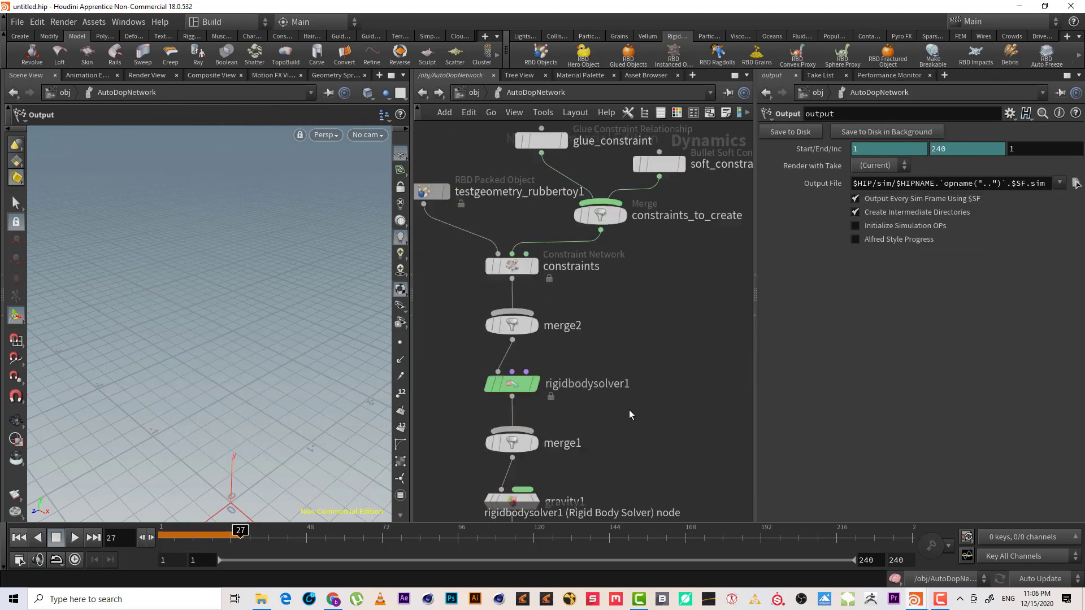
pyautogui.scroll(-2, 649, 359)
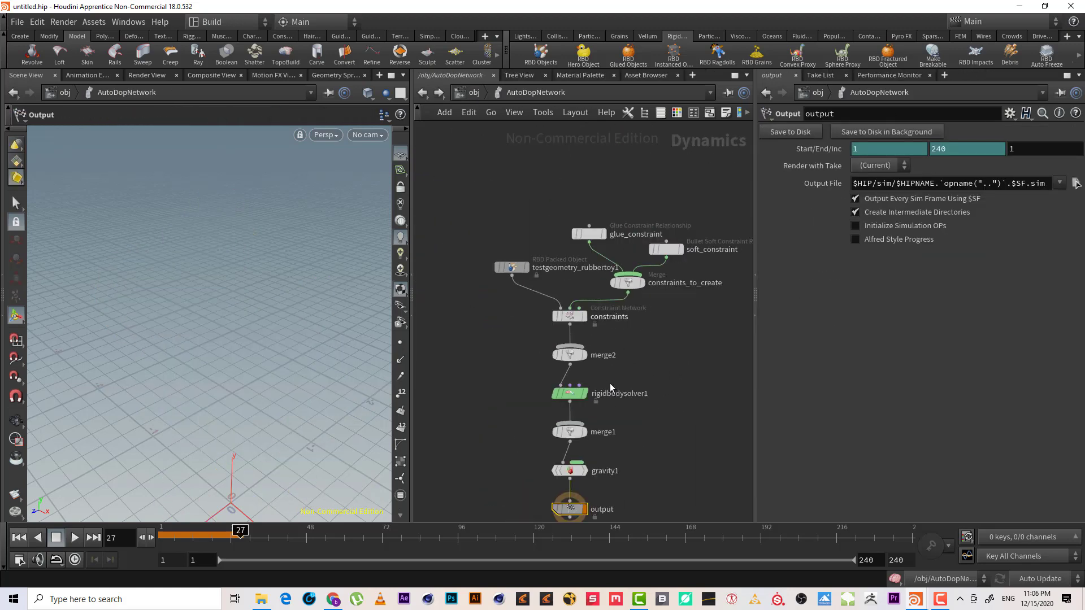
pyautogui.scroll(2, 636, 325)
pyautogui.moveTo(638, 324); pyautogui.dragTo(462, 291)
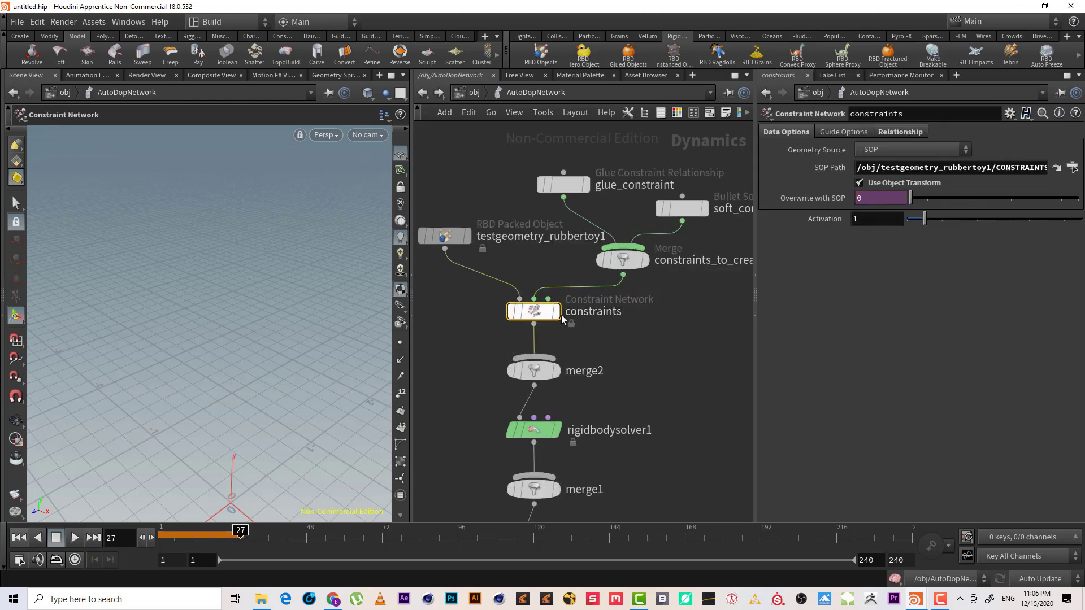
pyautogui.moveTo(593, 321); pyautogui.dragTo(591, 246, button='middle')
pyautogui.moveTo(705, 371); pyautogui.dragTo(713, 324, button='middle')
pyautogui.moveTo(723, 297); pyautogui.dragTo(481, 344)
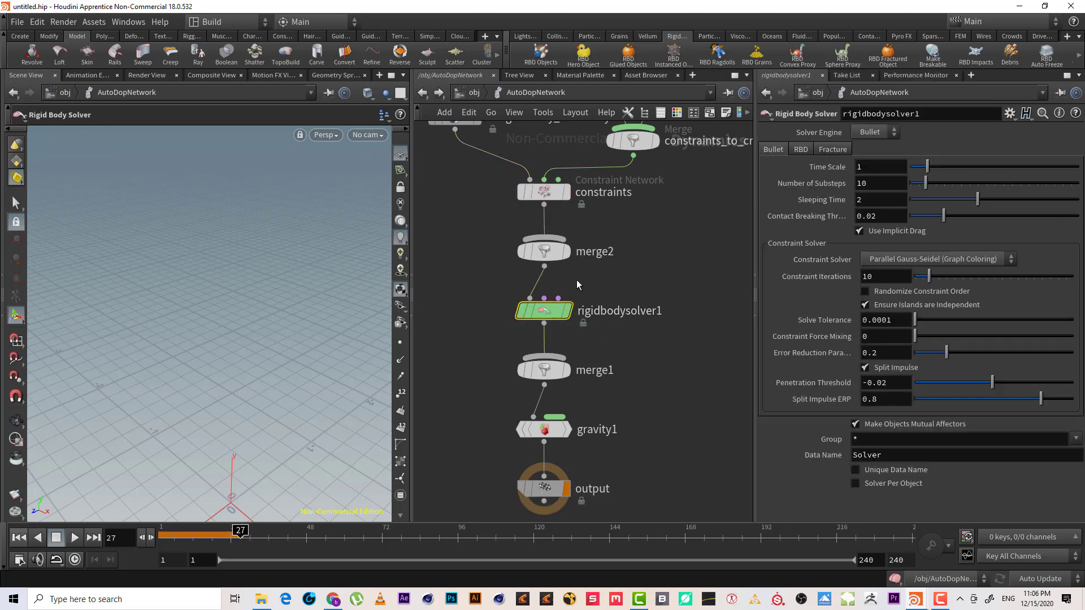
# Inspect the glue_constraint and soft_constraint nodes feeding the merge.
pyautogui.moveTo(642, 250); pyautogui.dragTo(638, 320, button='middle')
pyautogui.moveTo(672, 266); pyautogui.dragTo(629, 388, button='middle')
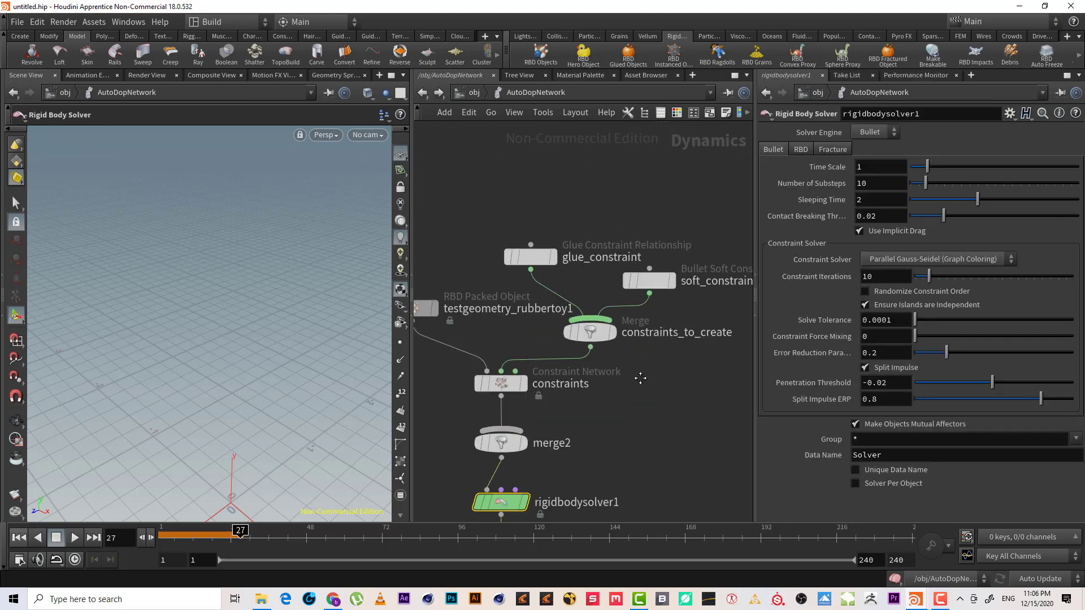
pyautogui.moveTo(481, 261); pyautogui.dragTo(692, 226)
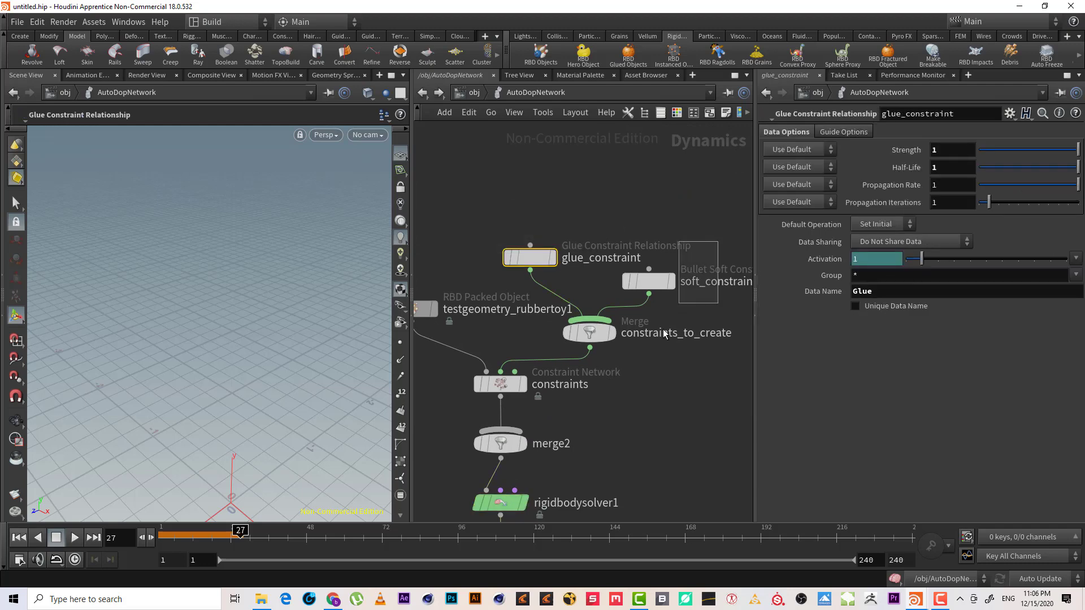
pyautogui.moveTo(664, 333); pyautogui.dragTo(636, 330)
pyautogui.moveTo(691, 319); pyautogui.dragTo(609, 316, button='middle')
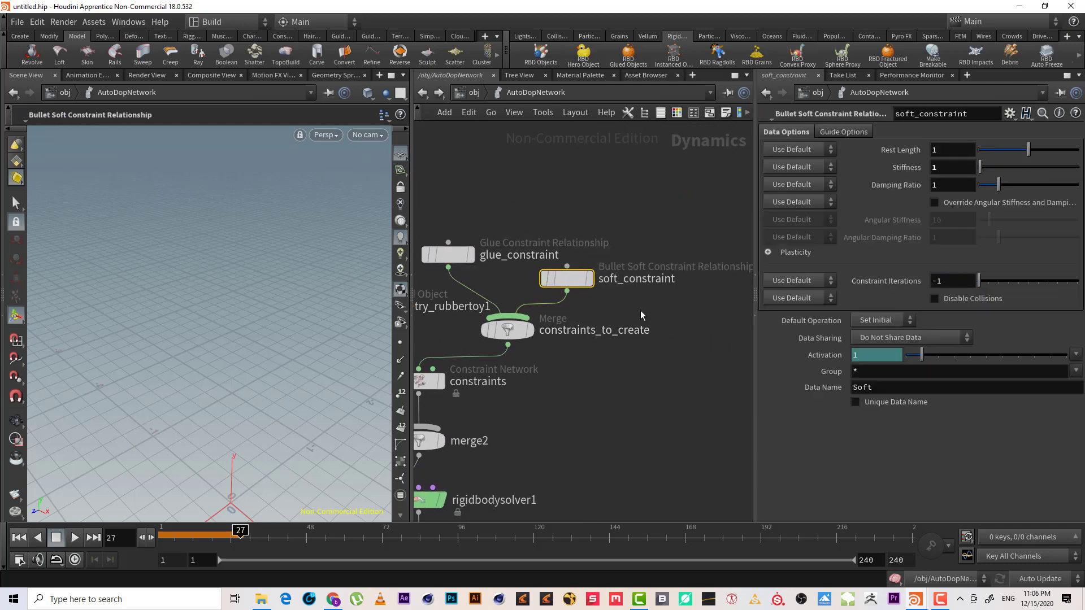
pyautogui.scroll(-3, 641, 313)
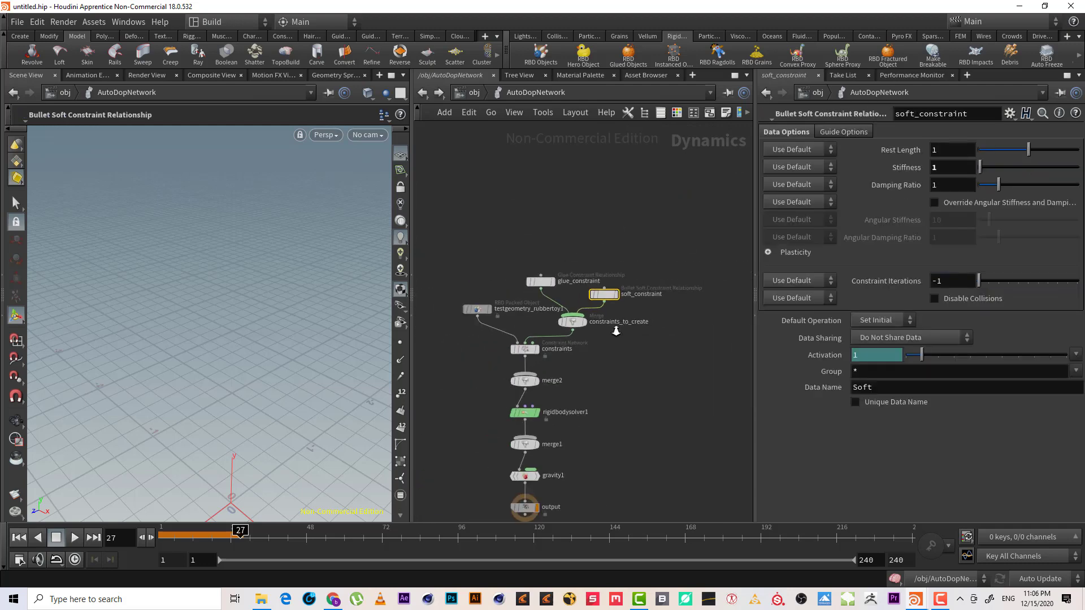
pyautogui.moveTo(553, 281); pyautogui.dragTo(551, 249)
pyautogui.moveTo(661, 258); pyautogui.dragTo(518, 300)
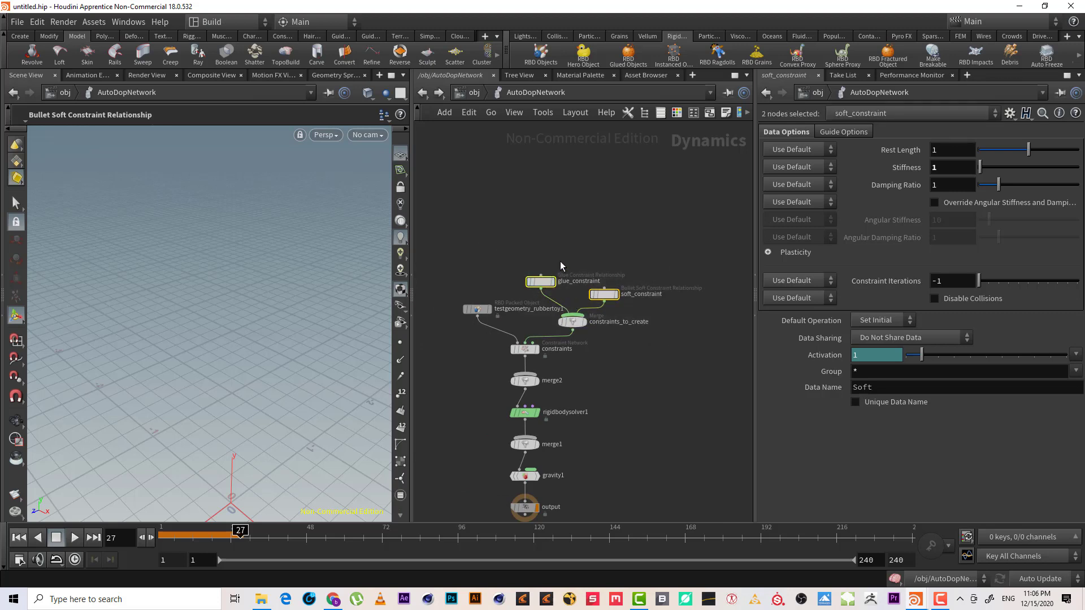
# Select the constraints Constraint Network node and follow its SOP Path to the CONSTRAINTS node.
pyautogui.scroll(3, 624, 336)
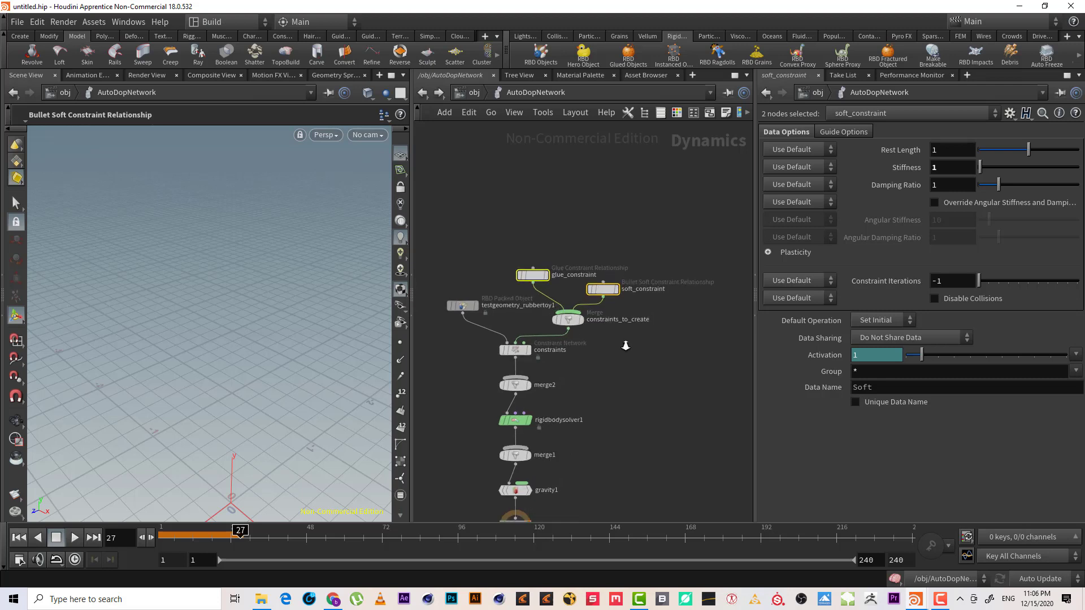
pyautogui.moveTo(639, 361); pyautogui.dragTo(653, 347, button='middle')
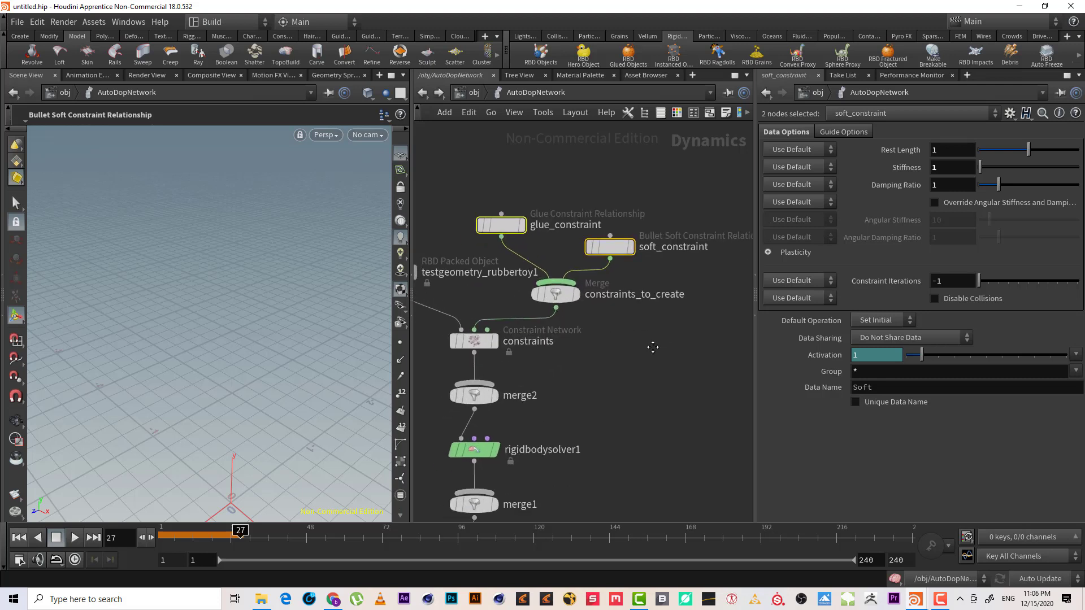
pyautogui.click(541, 261)
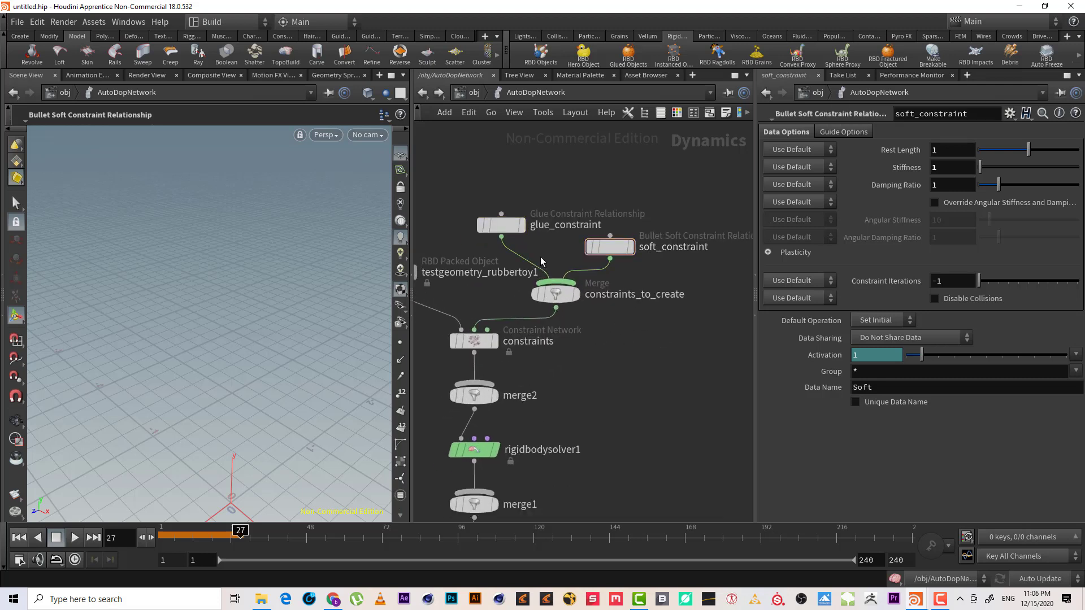
pyautogui.moveTo(615, 349); pyautogui.dragTo(502, 337)
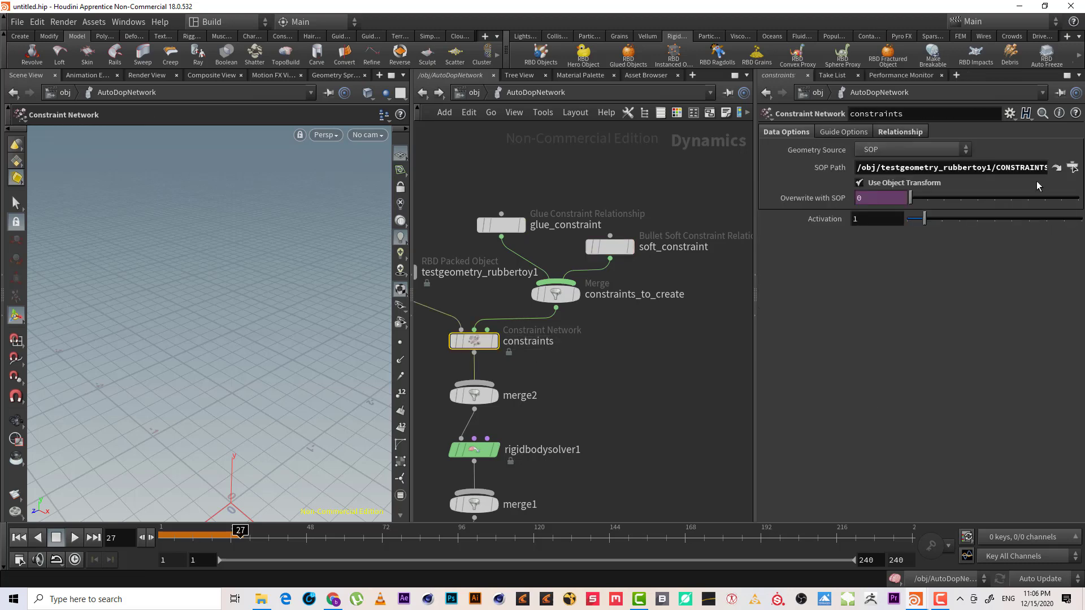
pyautogui.click(1056, 169)
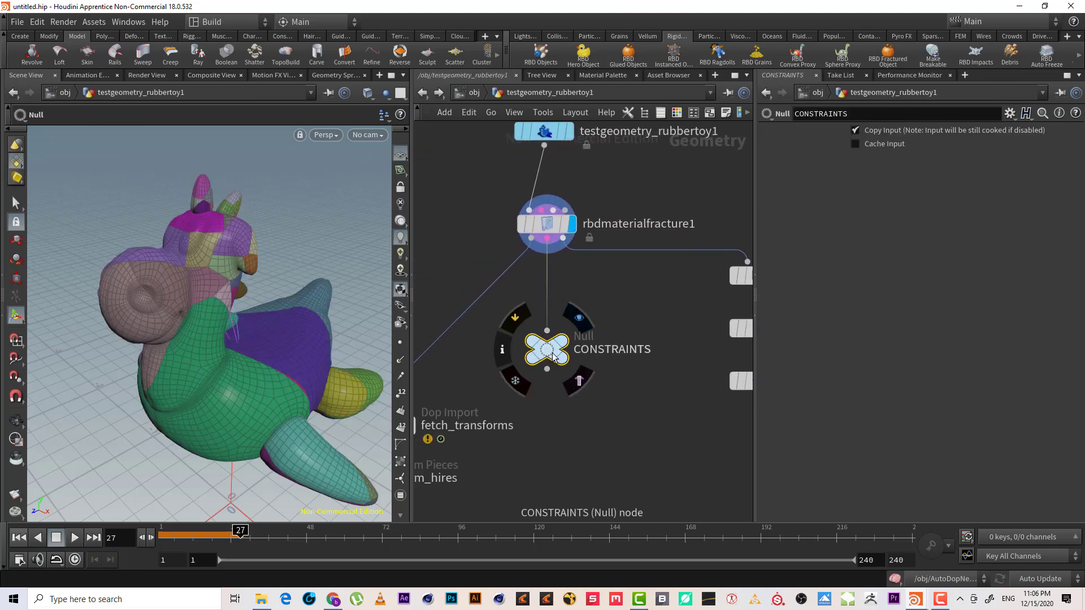
# Add a temporary Null off rbdmaterialfracture1's constraint output, view its wireframe, then delete it.
pyautogui.moveTo(548, 351)
pyautogui.click(547, 238)
pyautogui.click(573, 320)
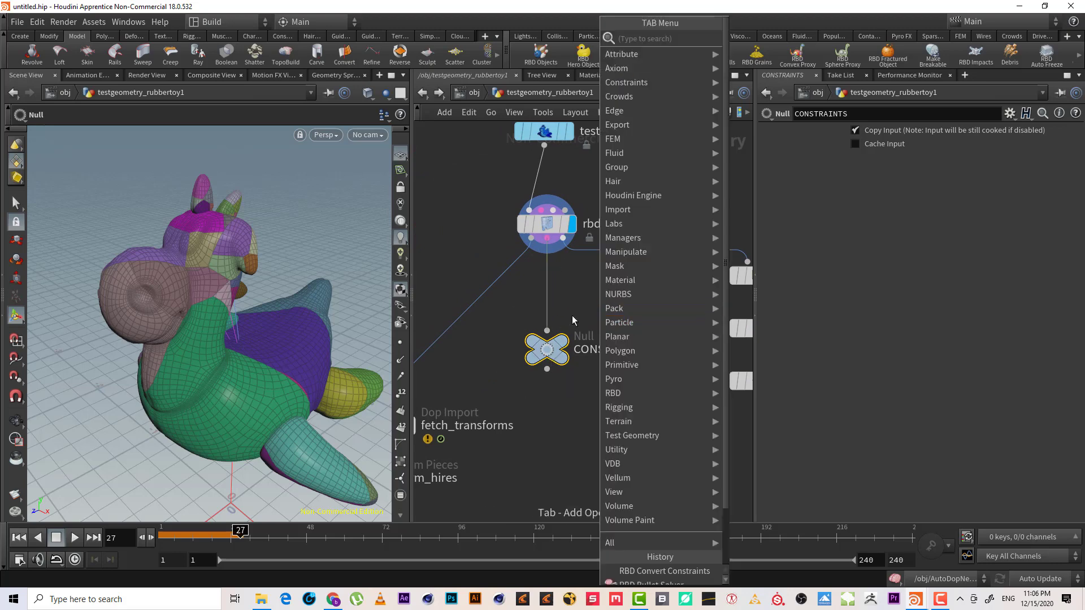
pyautogui.press('Escape')
pyautogui.press('Tab')
pyautogui.write('n')
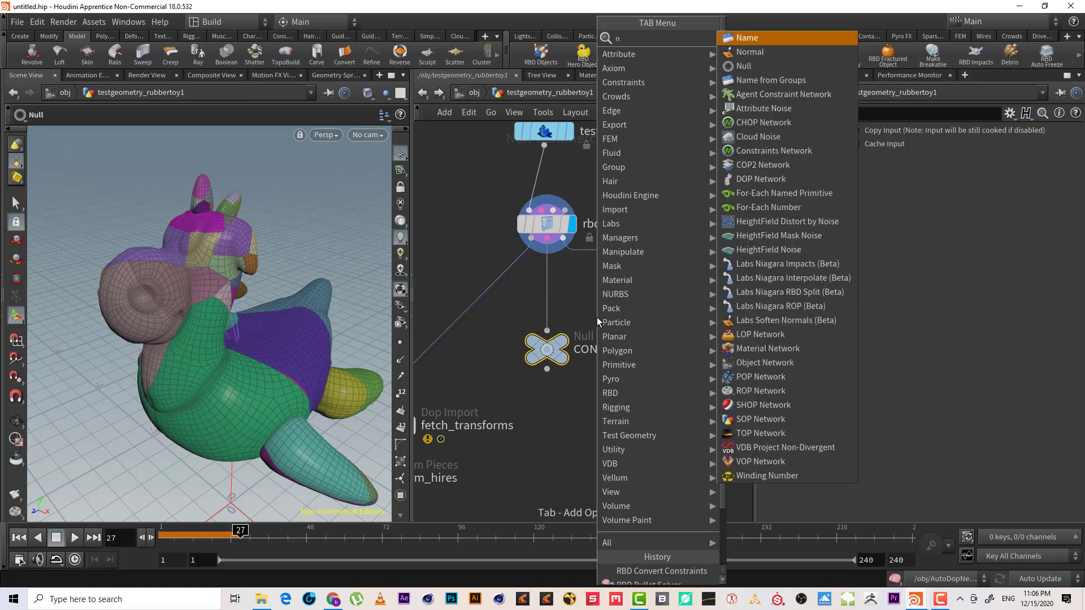
pyautogui.write('u')
pyautogui.press('Return')
pyautogui.click(596, 317)
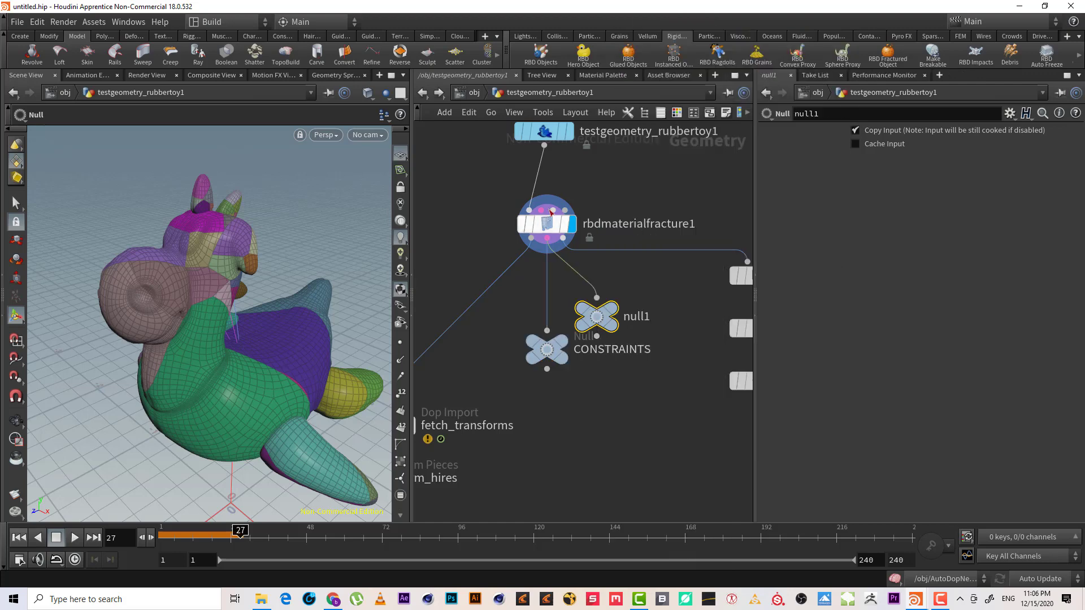
pyautogui.click(613, 312)
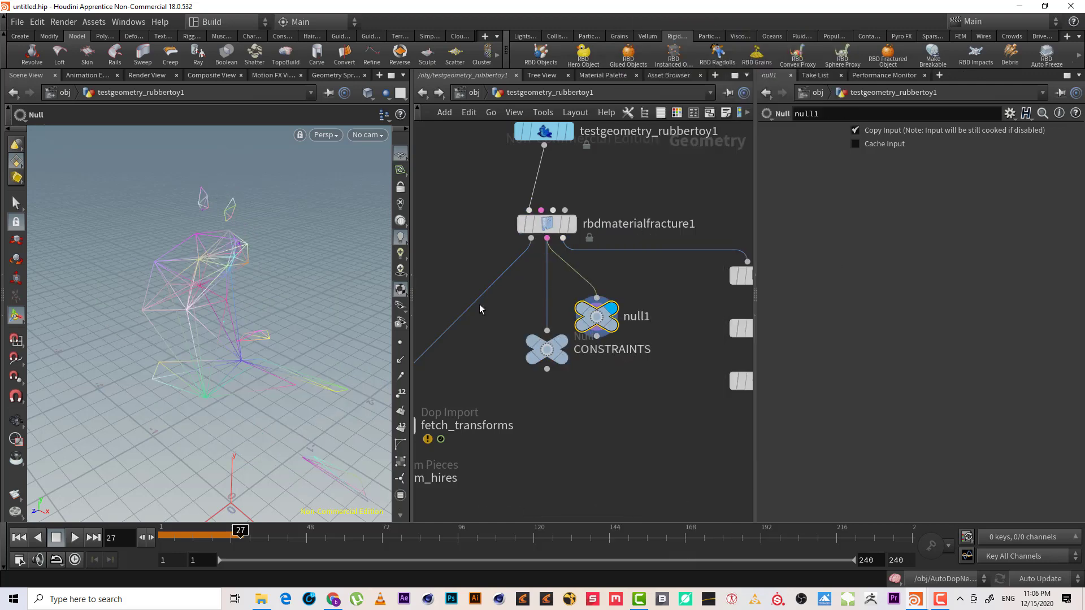
pyautogui.keyDown('alt'); pyautogui.moveTo(207, 261); pyautogui.dragTo(200, 289, button='right'); pyautogui.keyUp('alt')
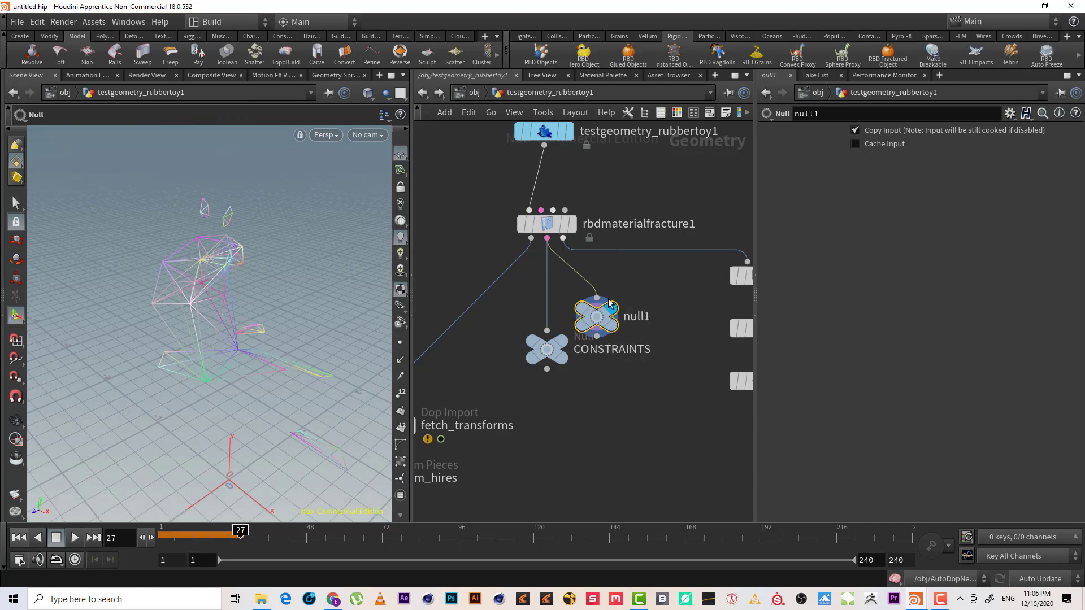
pyautogui.press('Delete')
pyautogui.click(543, 349)
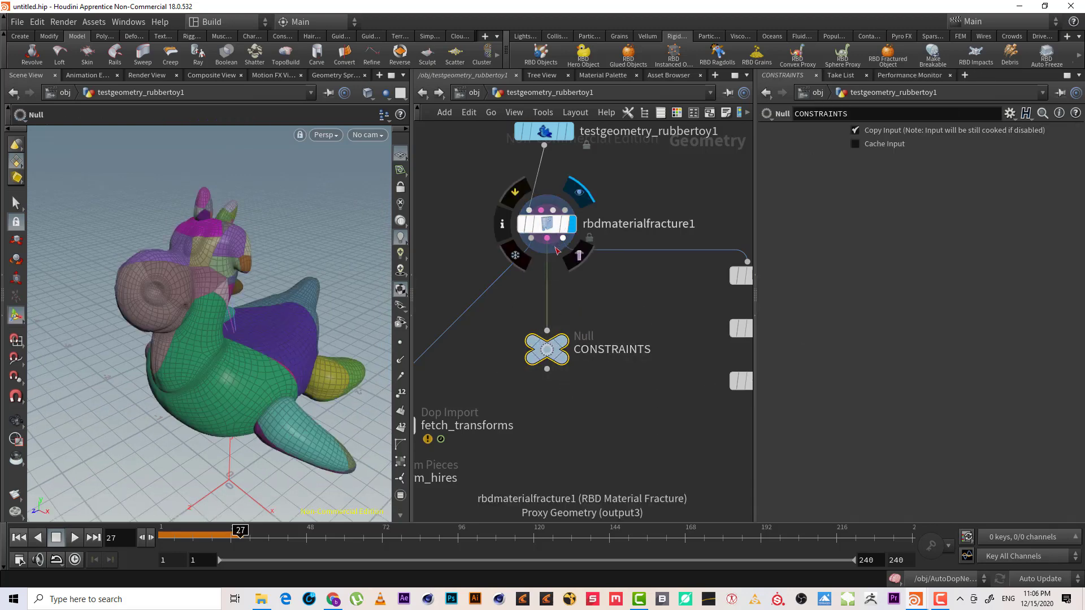
# Move transform_hires to sit just below fetch_transforms.
pyautogui.scroll(-2, 588, 306)
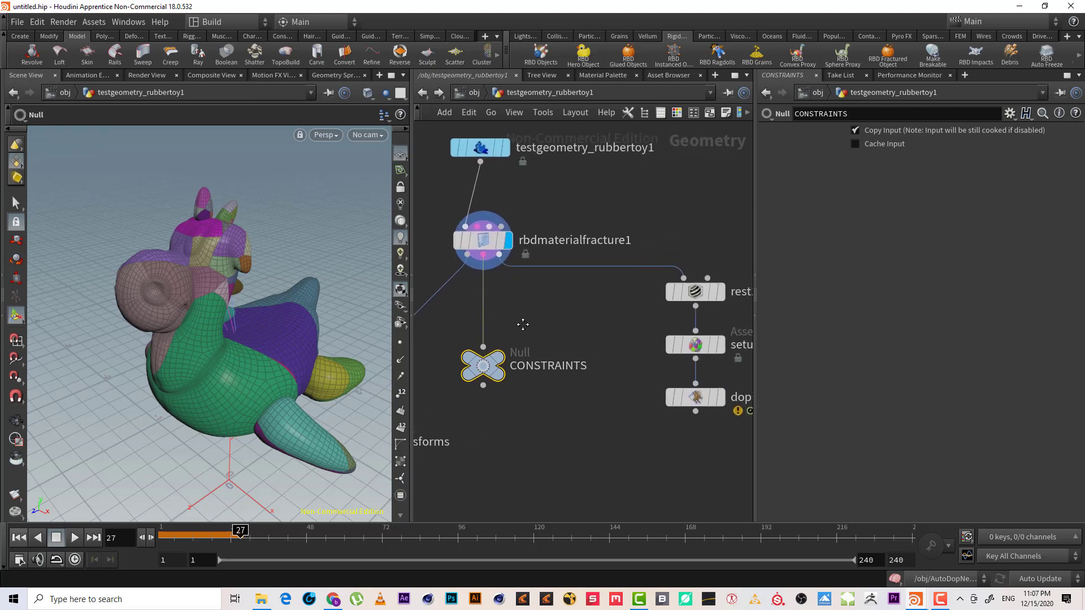
pyautogui.moveTo(599, 428); pyautogui.dragTo(723, 331, button='middle')
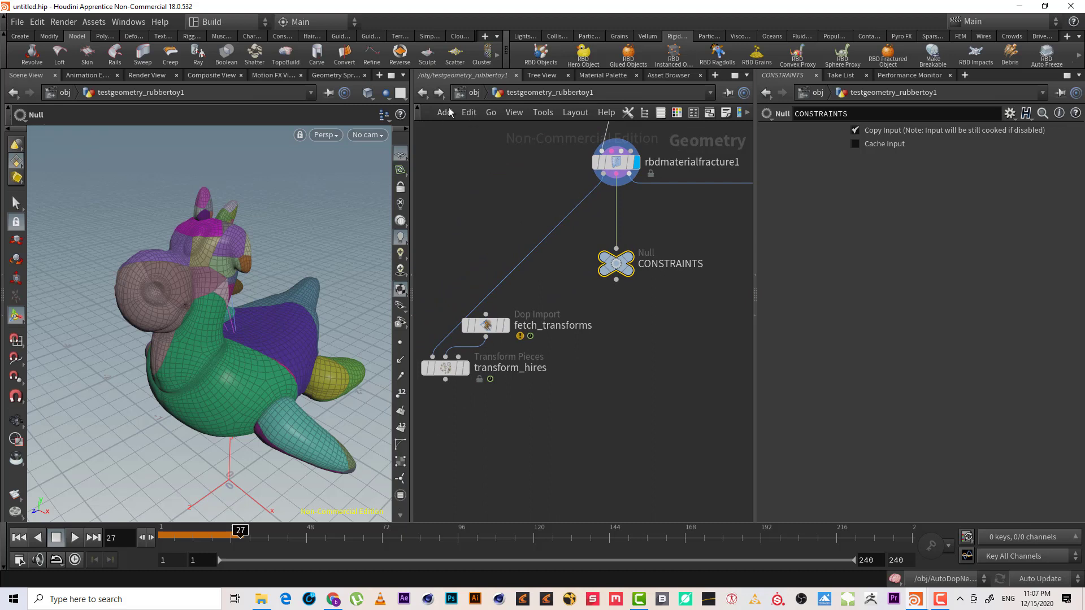
pyautogui.moveTo(576, 304); pyautogui.dragTo(634, 288, button='middle')
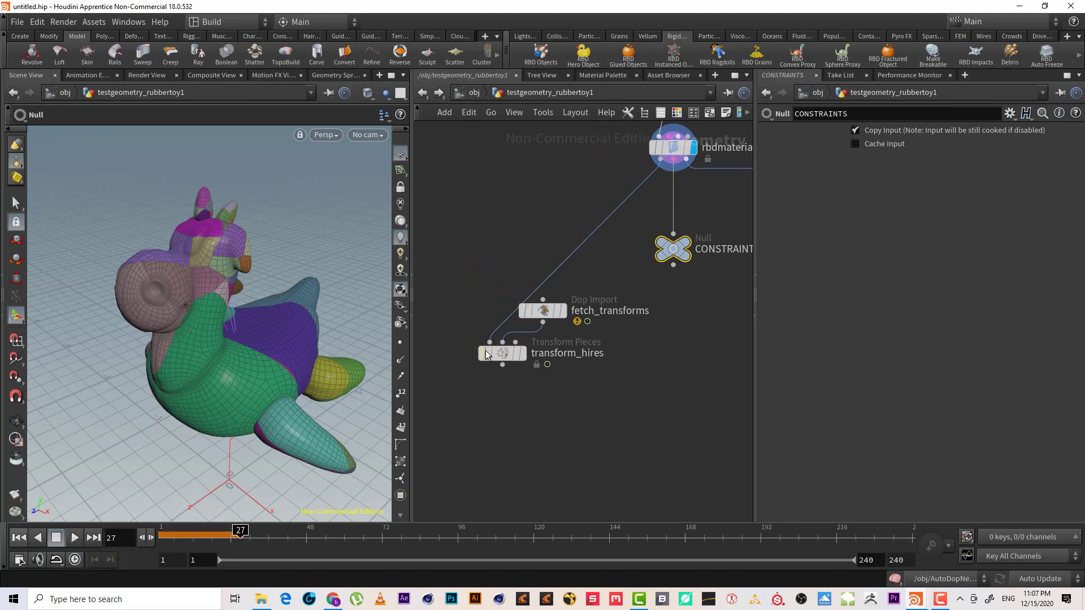
pyautogui.moveTo(504, 357)
pyautogui.mouseDown()
pyautogui.moveTo(492, 326)
pyautogui.moveTo(484, 365)
pyautogui.mouseUp()
pyautogui.moveTo(586, 296); pyautogui.dragTo(604, 278, button='middle')
pyautogui.scroll(3, 623, 256)
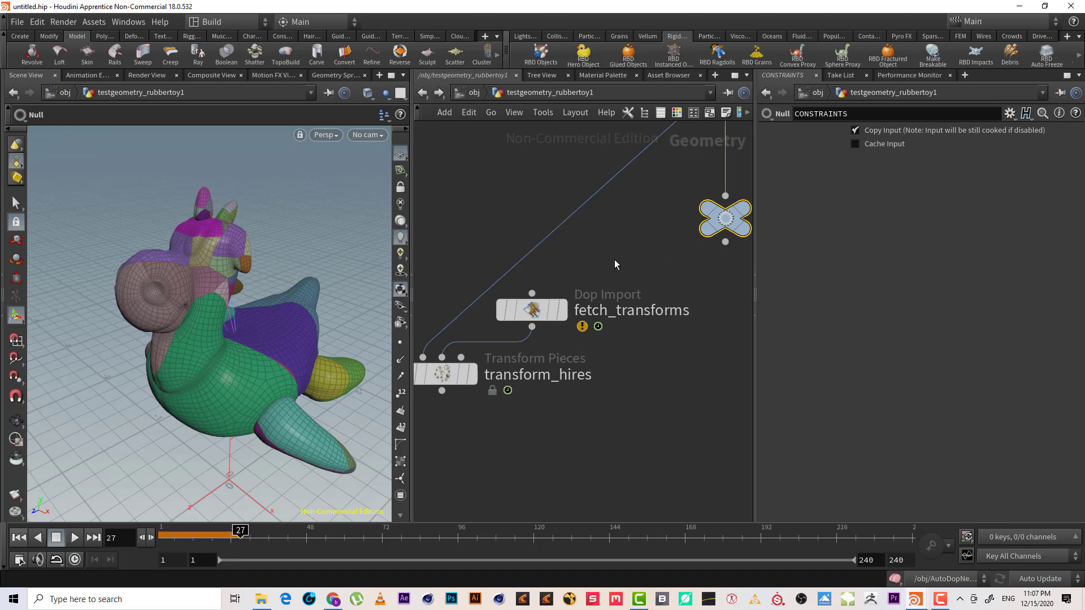
# Display fetch_transforms, play and stop the simulation, then return to frame 1.
pyautogui.moveTo(615, 263); pyautogui.dragTo(500, 330)
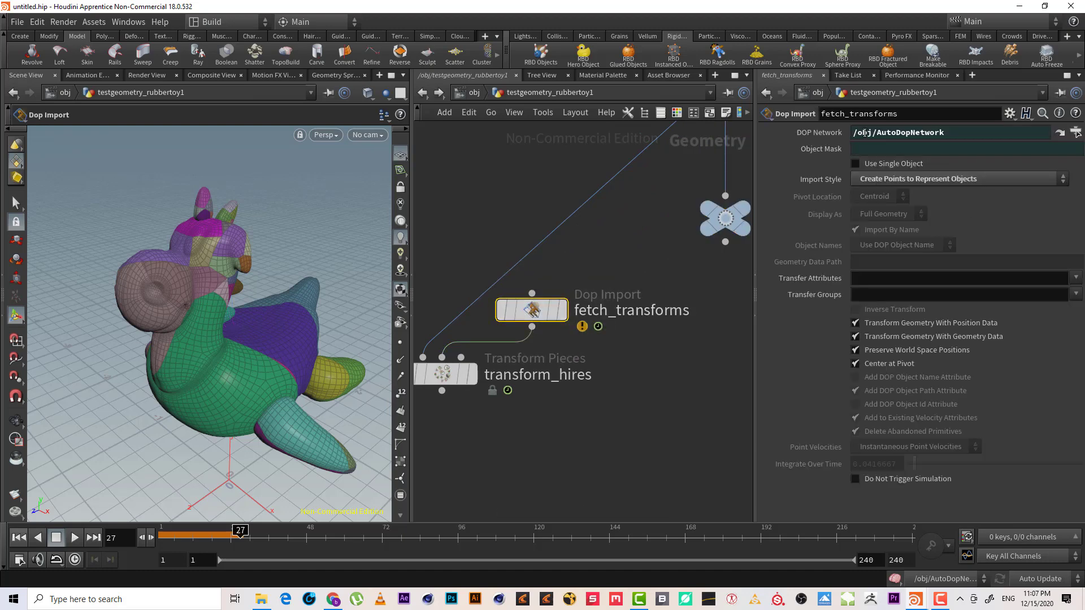
pyautogui.click(563, 310)
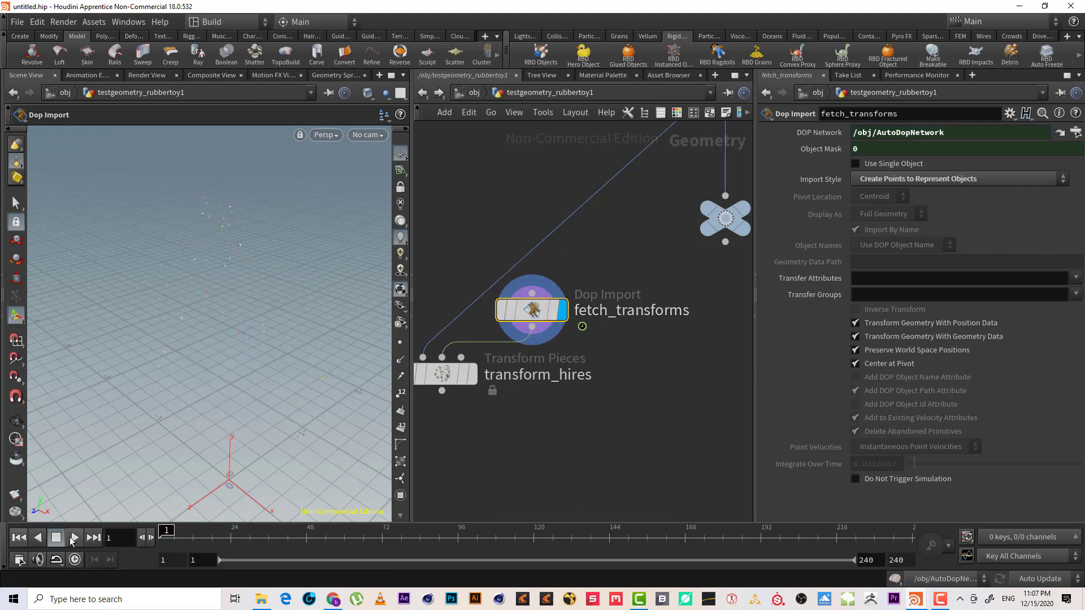
pyautogui.click(74, 537)
pyautogui.click(59, 539)
pyautogui.click(18, 537)
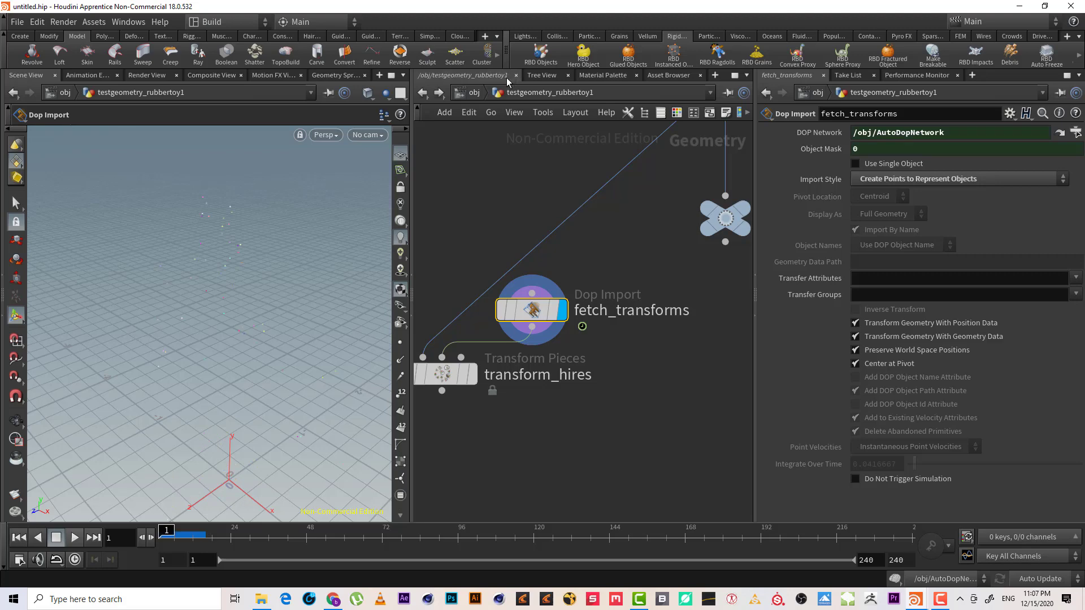
# Inside AutoDopNetwork, add a Ground Plane node.
pyautogui.click(474, 92)
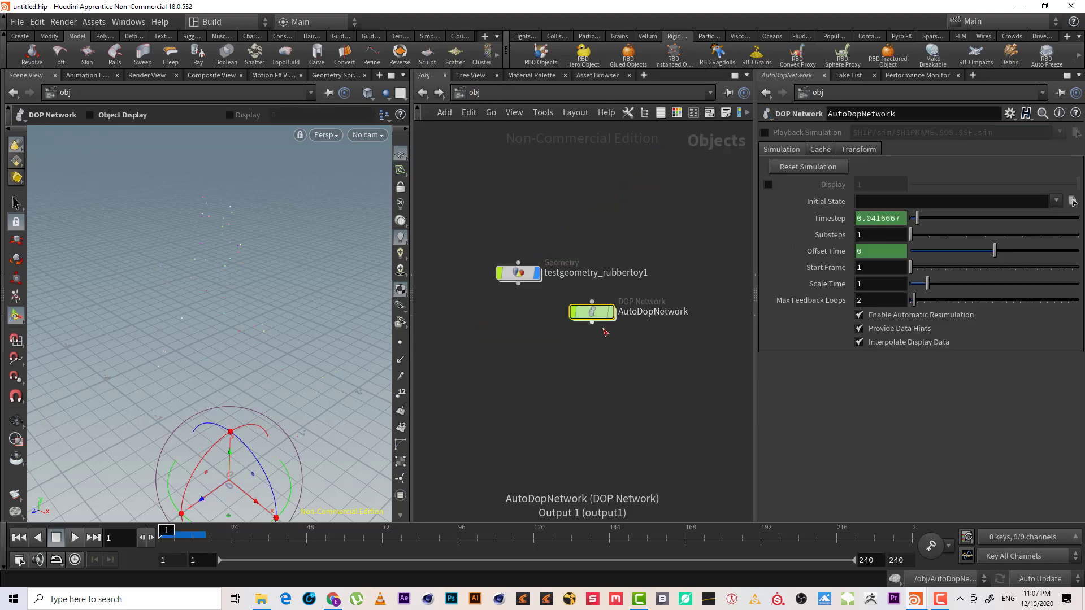
pyautogui.doubleClick(575, 310)
pyautogui.press('Tab')
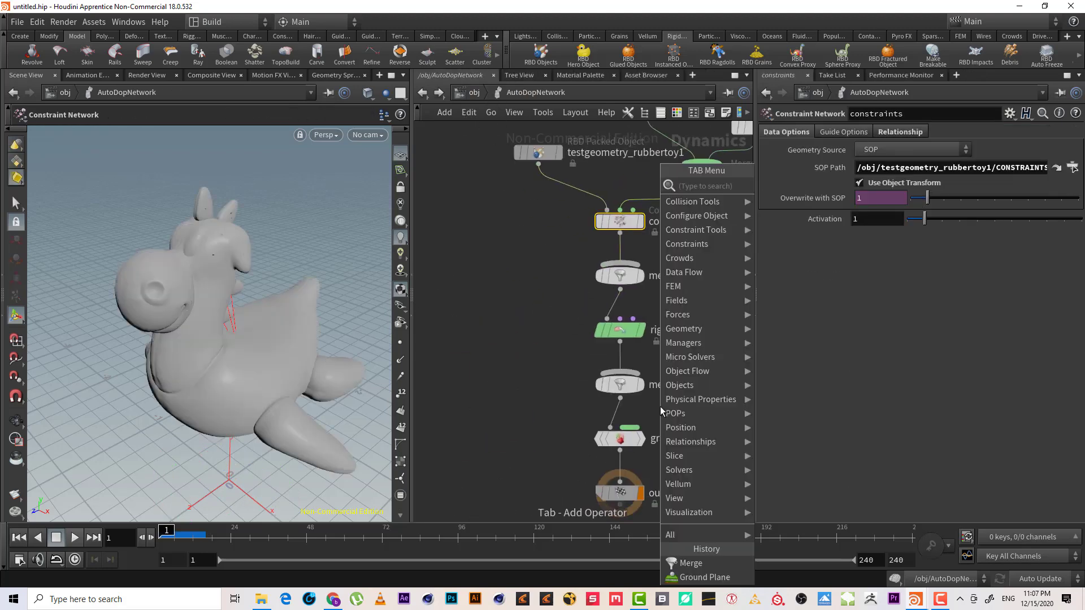
pyautogui.write('gr')
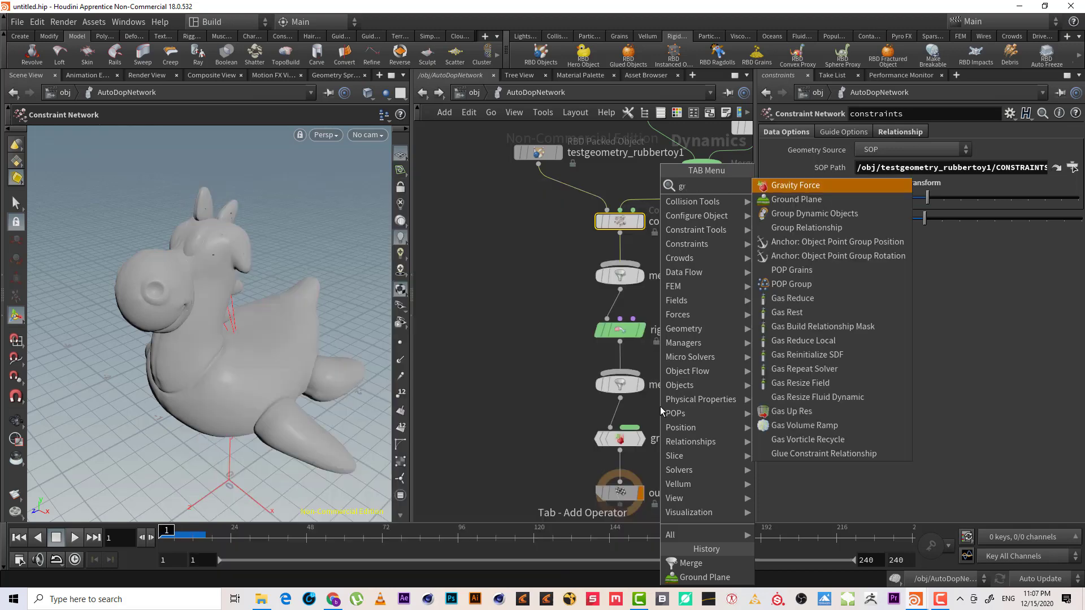
pyautogui.click(520, 423)
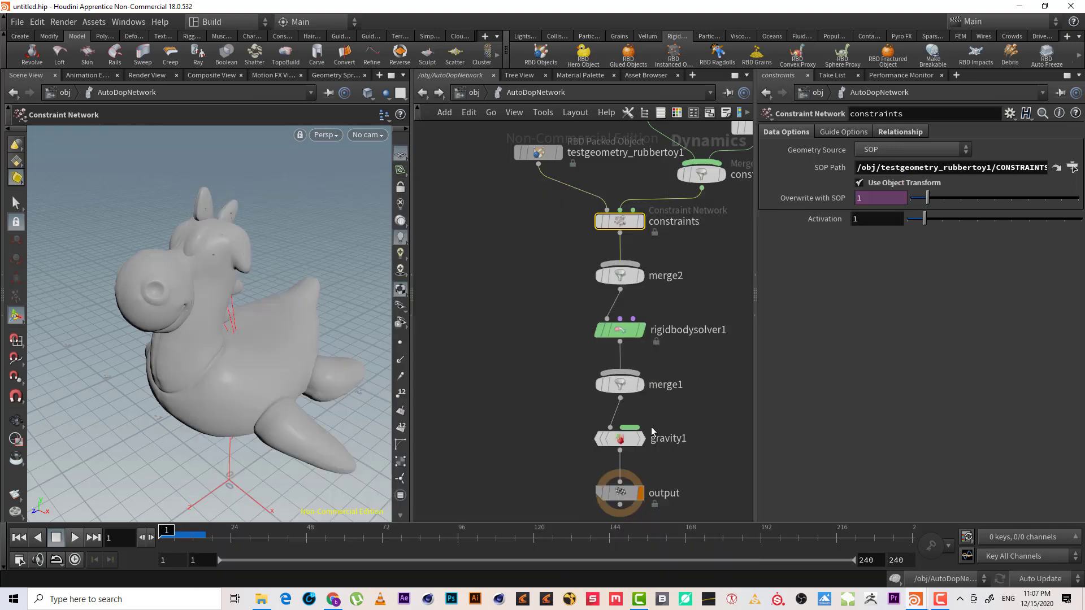
pyautogui.press('Tab')
pyautogui.write('grou')
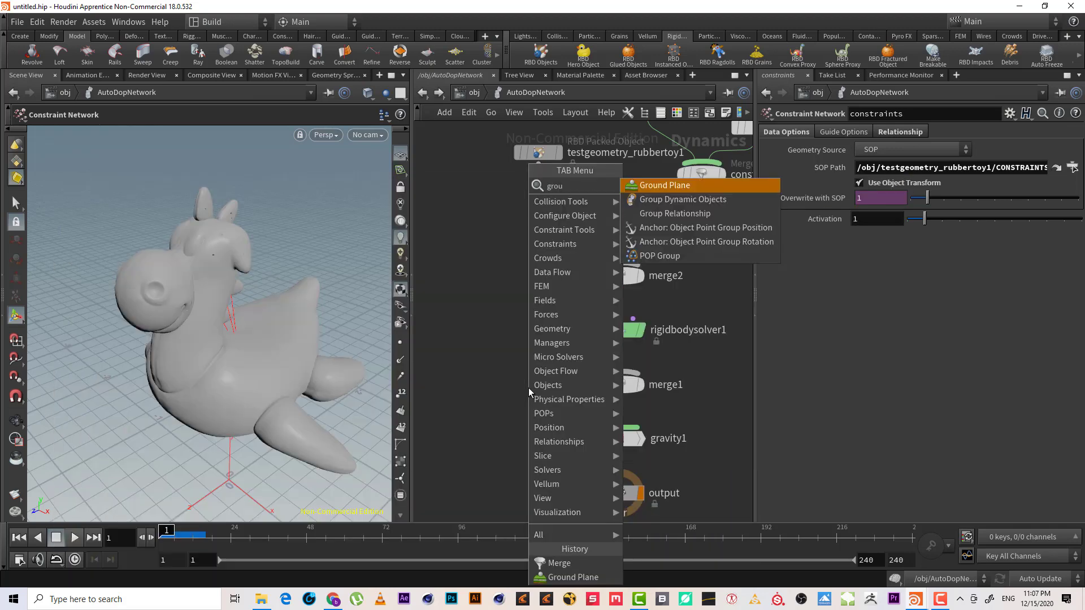
pyautogui.press('Return')
pyautogui.click(528, 388)
# Wire groundplane1 into merge1 and place it to the left of merge1.
pyautogui.click(528, 397)
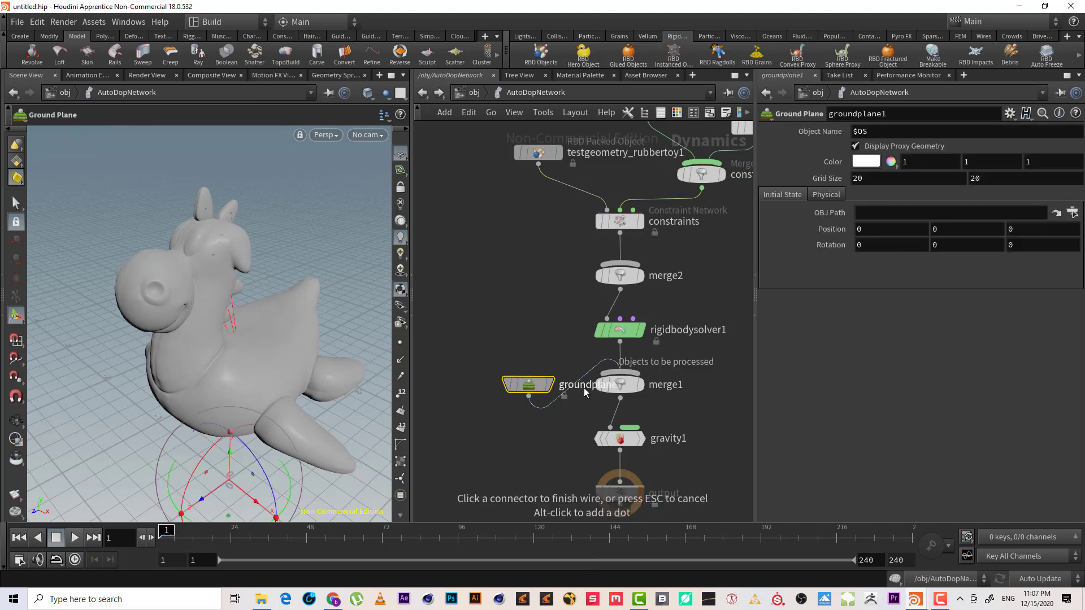
pyautogui.click(619, 384)
pyautogui.click(619, 384)
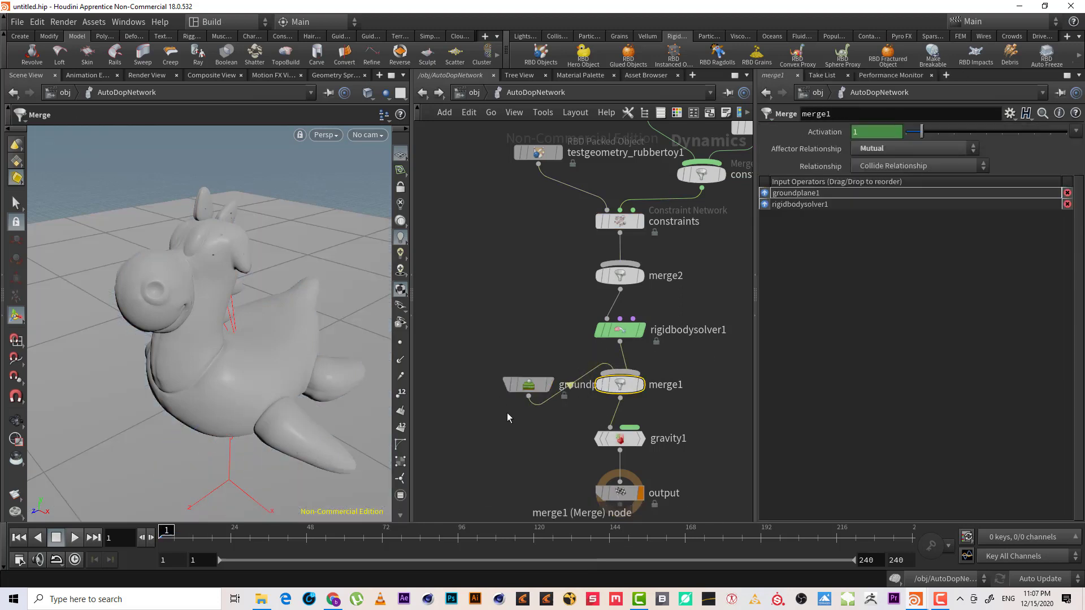
pyautogui.moveTo(538, 388); pyautogui.dragTo(506, 357)
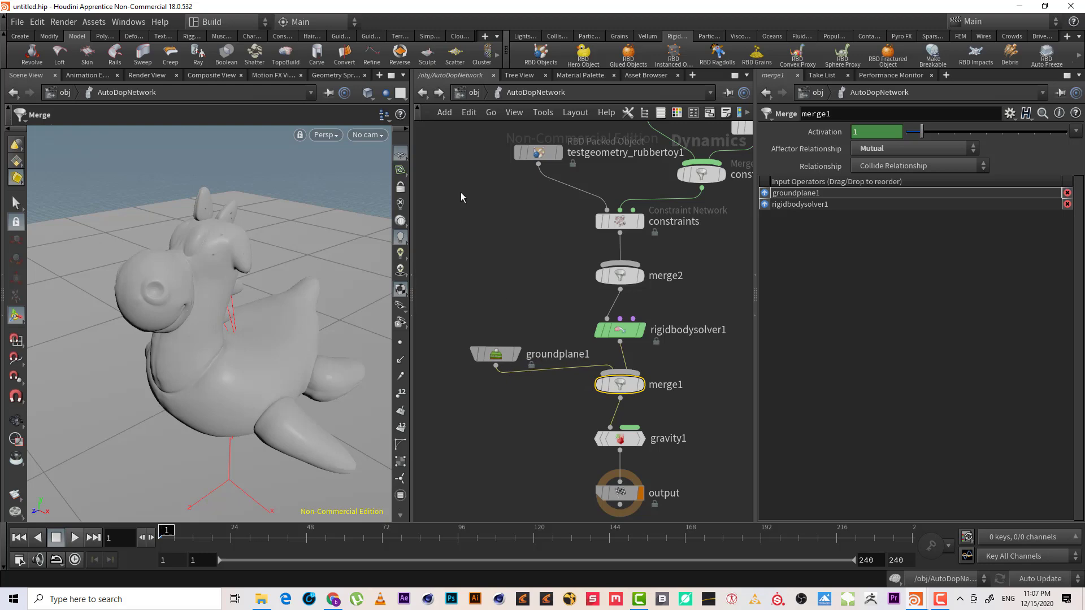
# Enter testgeometry_rubbertoy1's network from /obj and scrub the timeline to frame 19.
pyautogui.click(477, 100)
pyautogui.doubleClick(515, 271)
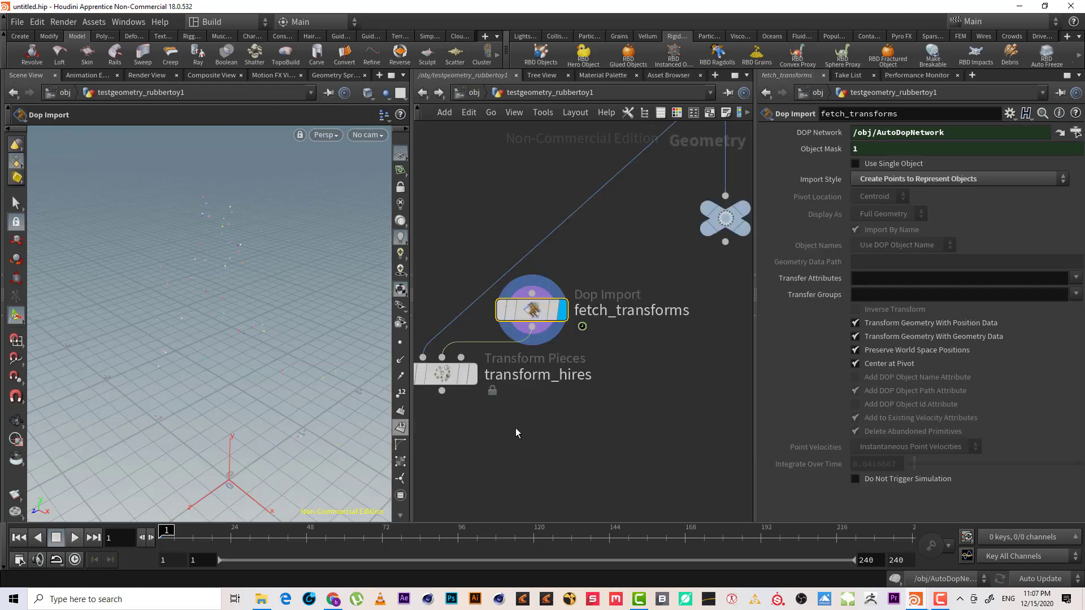
pyautogui.moveTo(542, 425); pyautogui.dragTo(591, 398, button='middle')
pyautogui.keyDown('alt'); pyautogui.moveTo(208, 252); pyautogui.dragTo(267, 255, button='right'); pyautogui.keyUp('alt')
pyautogui.moveTo(165, 537); pyautogui.dragTo(158, 494)
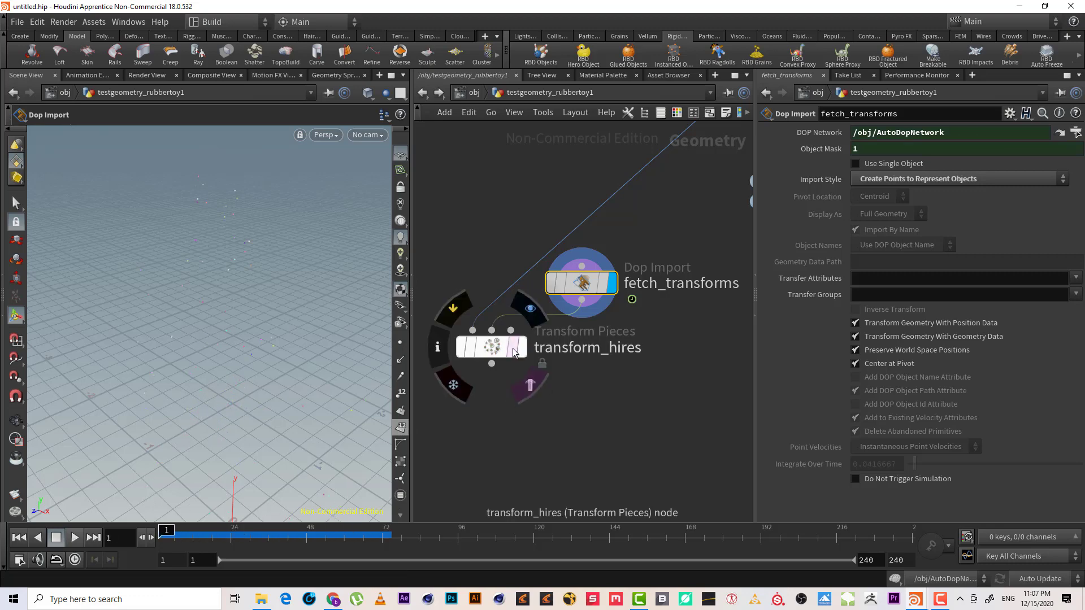
# Display transform_hires to show the fractured toy, then select fetch_transforms (Object Mask 1).
pyautogui.click(521, 346)
pyautogui.scroll(-2, 625, 482)
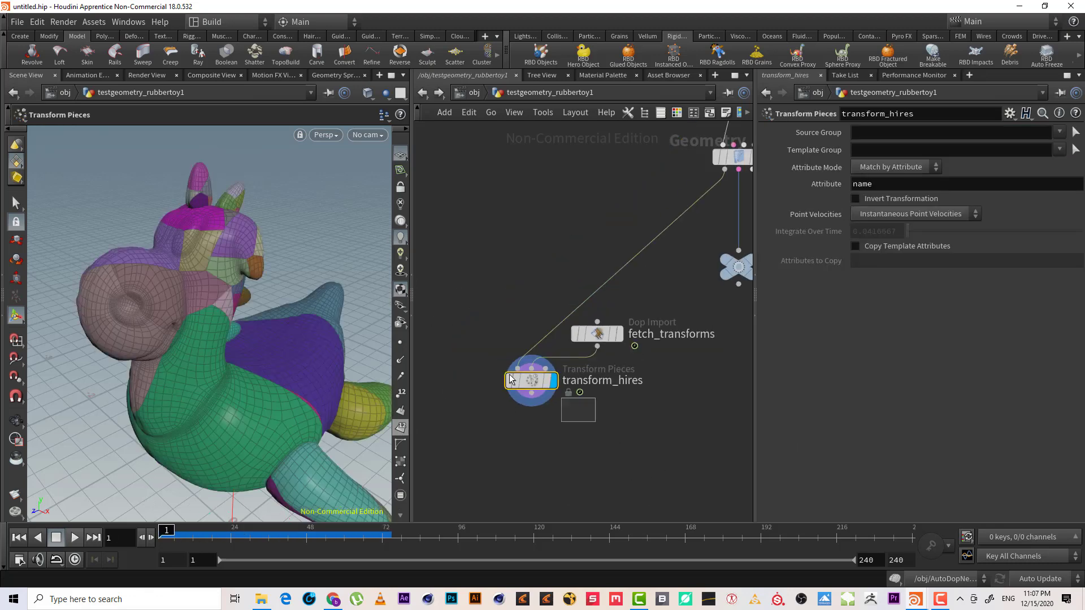
pyautogui.moveTo(612, 310); pyautogui.dragTo(561, 320, button='middle')
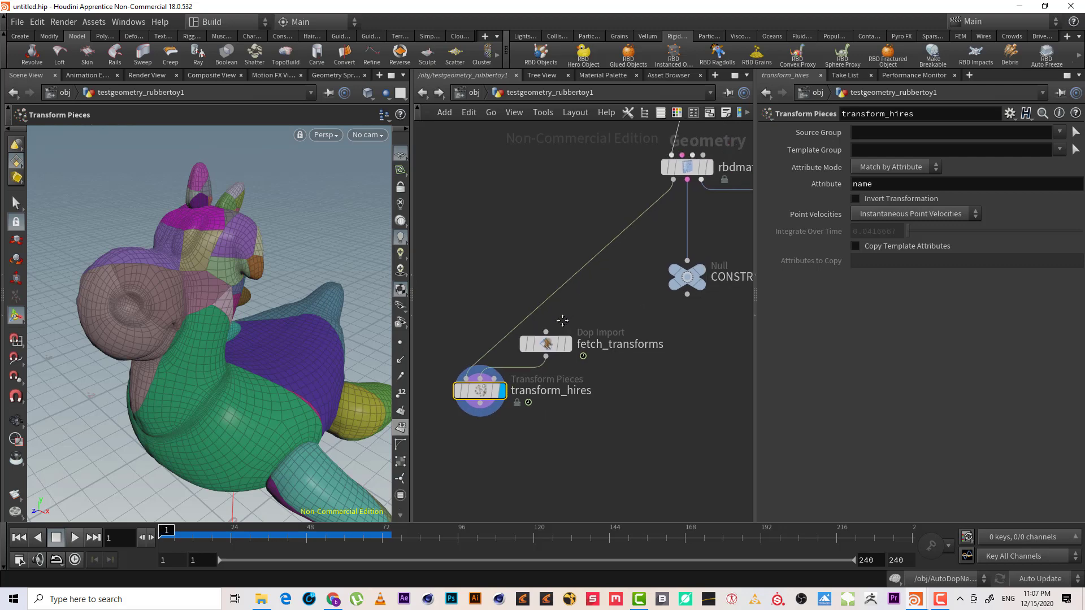
pyautogui.moveTo(672, 185)
pyautogui.click(546, 344)
pyautogui.moveTo(474, 403)
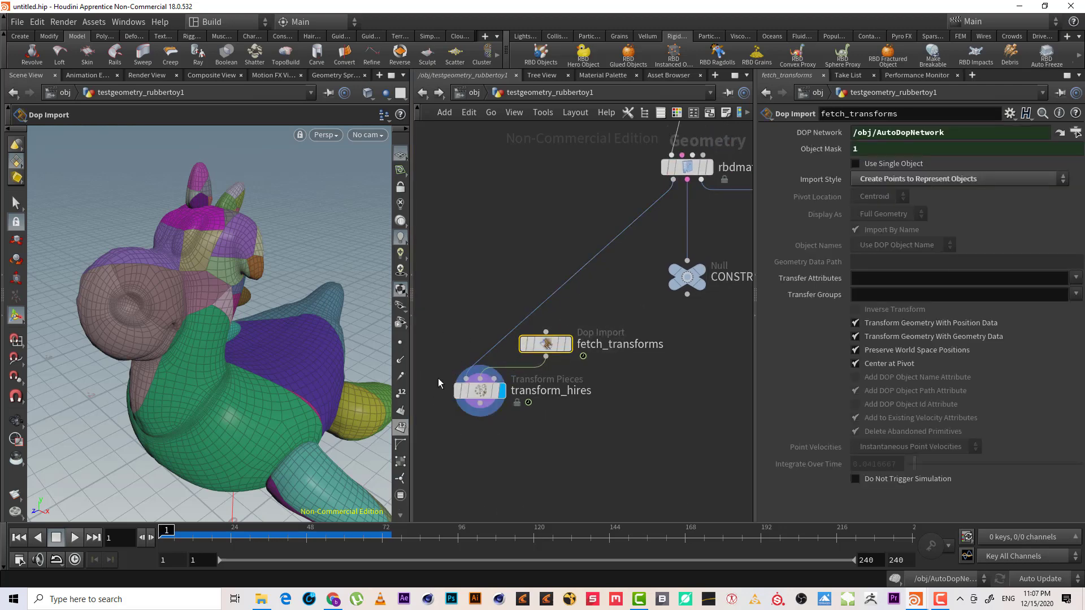
pyautogui.moveTo(553, 344)
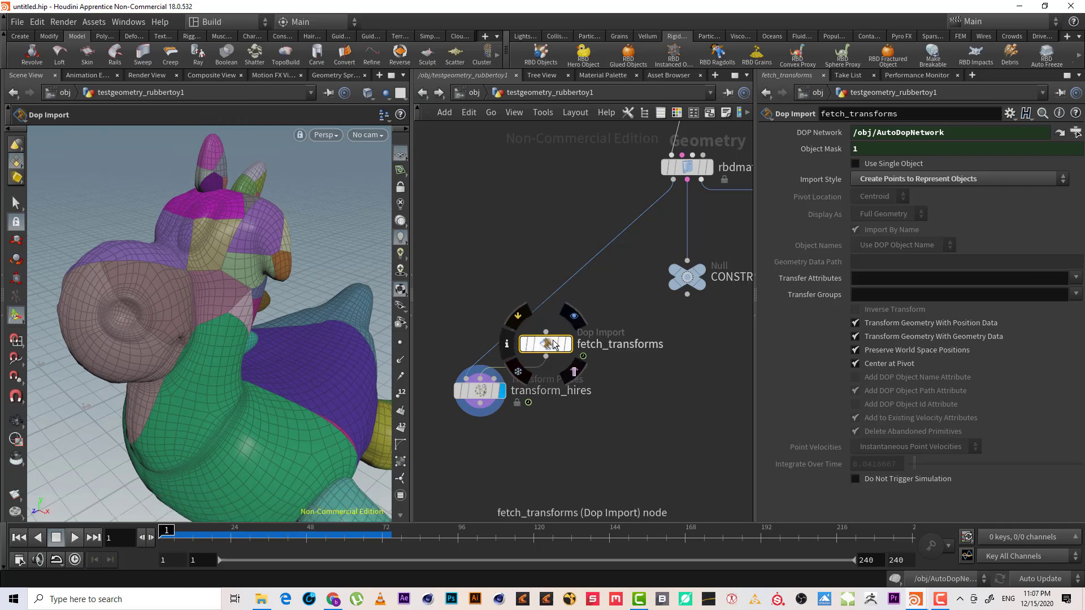
pyautogui.keyDown('alt'); pyautogui.moveTo(157, 285); pyautogui.dragTo(143, 315, button='right'); pyautogui.keyUp('alt')
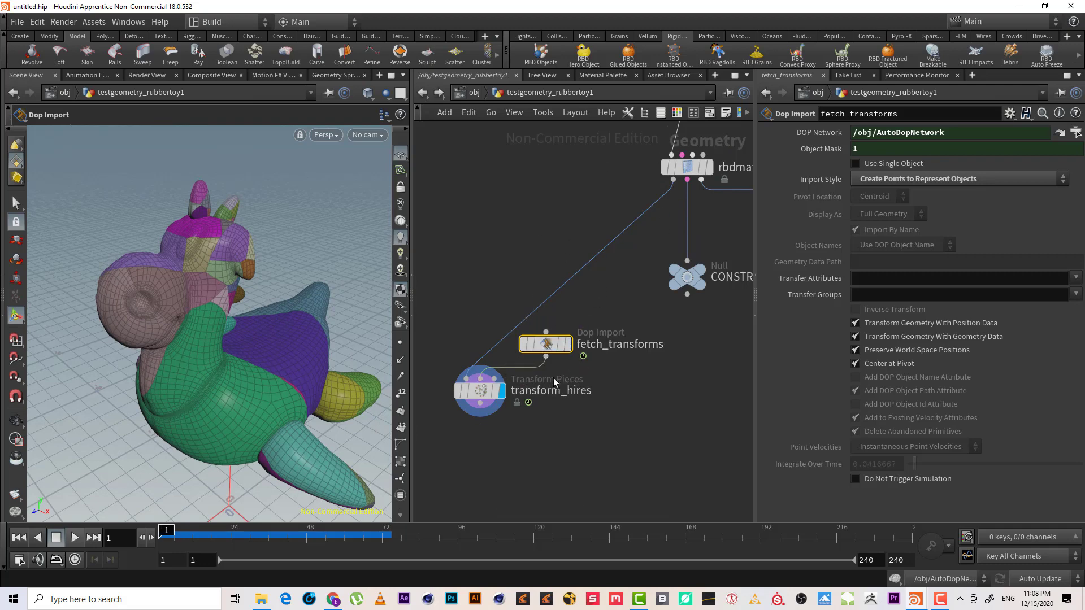
pyautogui.keyDown('alt'); pyautogui.moveTo(183, 287); pyautogui.dragTo(227, 274, button='right'); pyautogui.keyUp('alt')
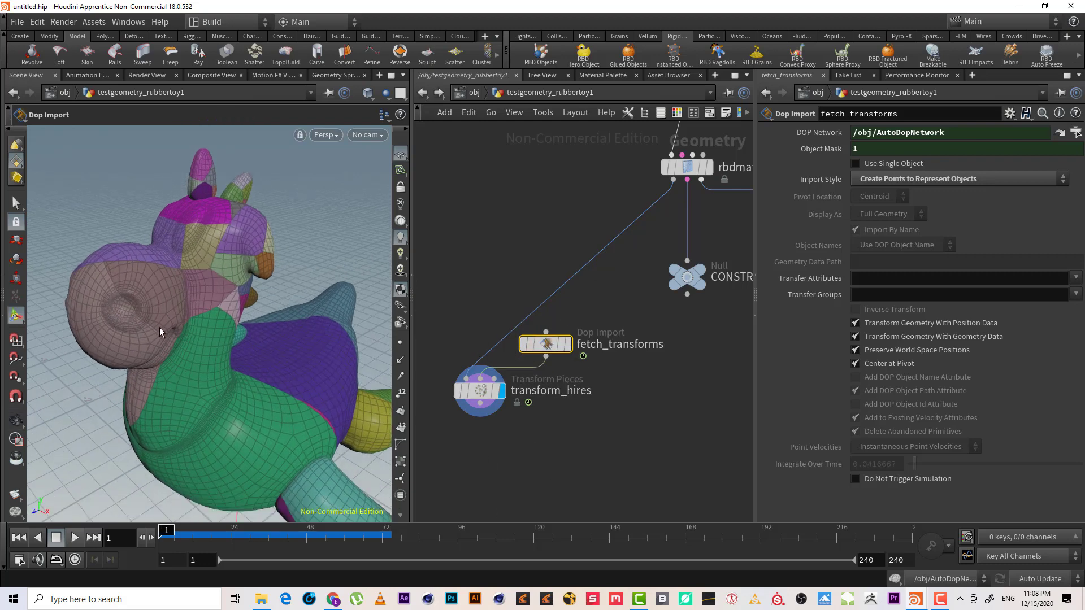
pyautogui.moveTo(491, 397)
pyautogui.mouseDown()
pyautogui.moveTo(479, 390)
pyautogui.moveTo(483, 402)
pyautogui.mouseUp()
pyautogui.keyDown('alt'); pyautogui.moveTo(234, 328); pyautogui.dragTo(184, 355, button='right'); pyautogui.keyUp('alt')
pyautogui.press('Return')
pyautogui.scroll(5, 136, 314)
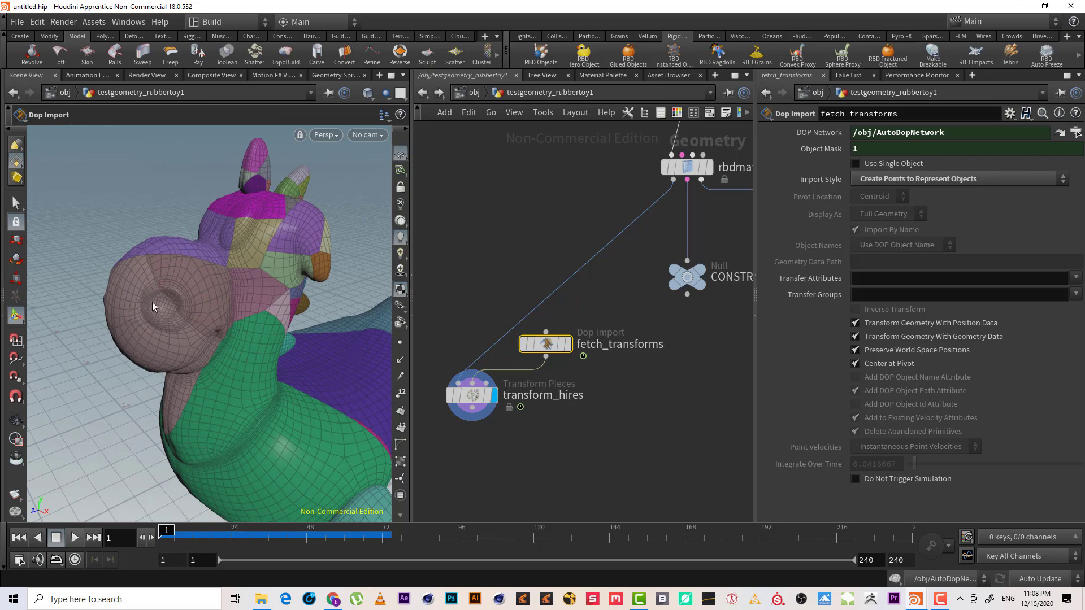
pyautogui.scroll(-3, 567, 460)
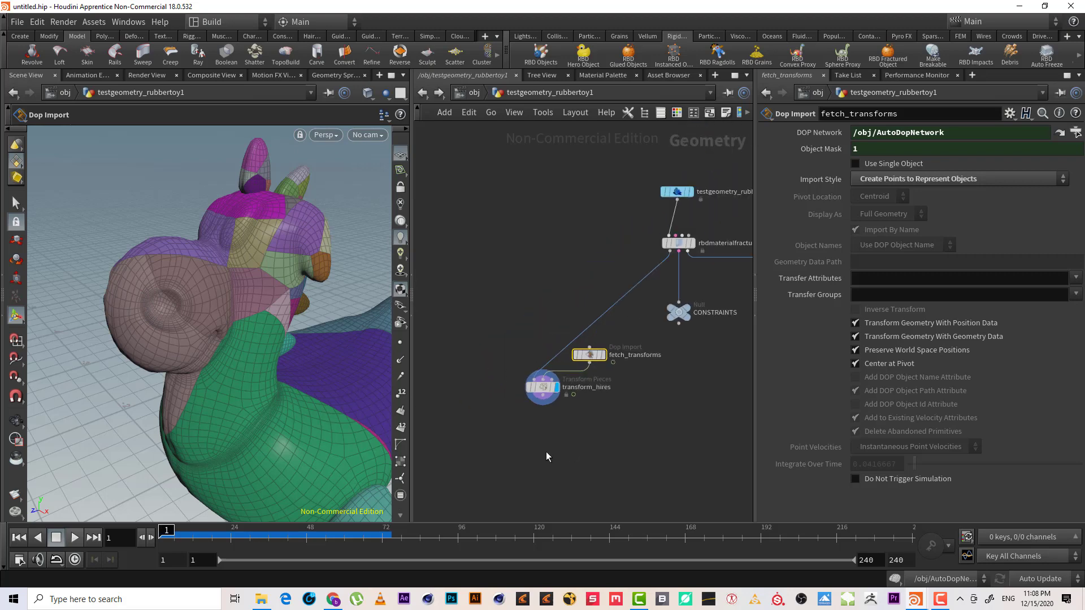
pyautogui.scroll(2, 547, 422)
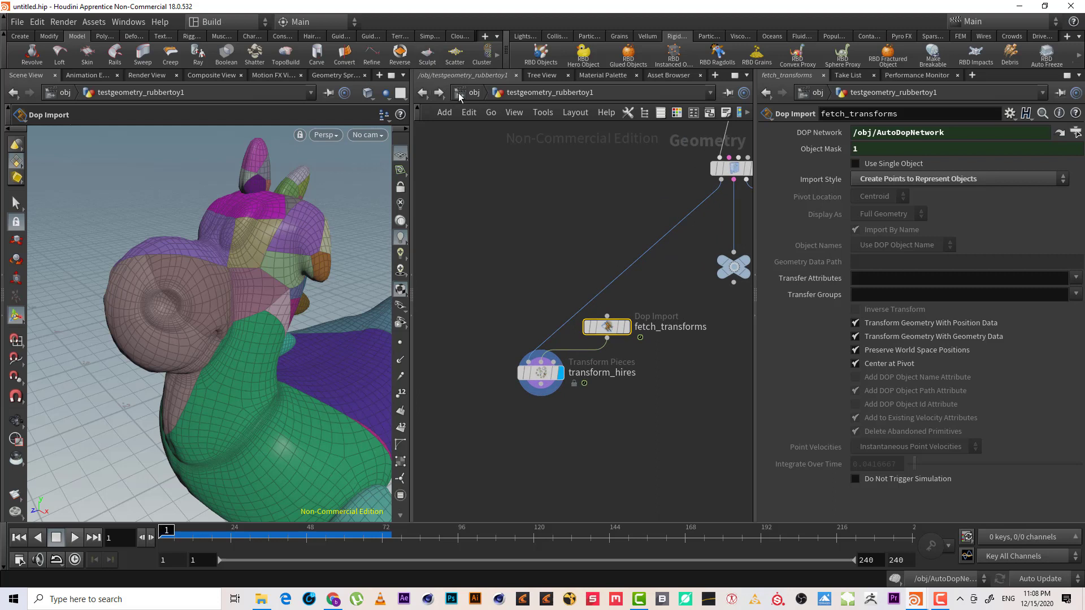
pyautogui.press('h')
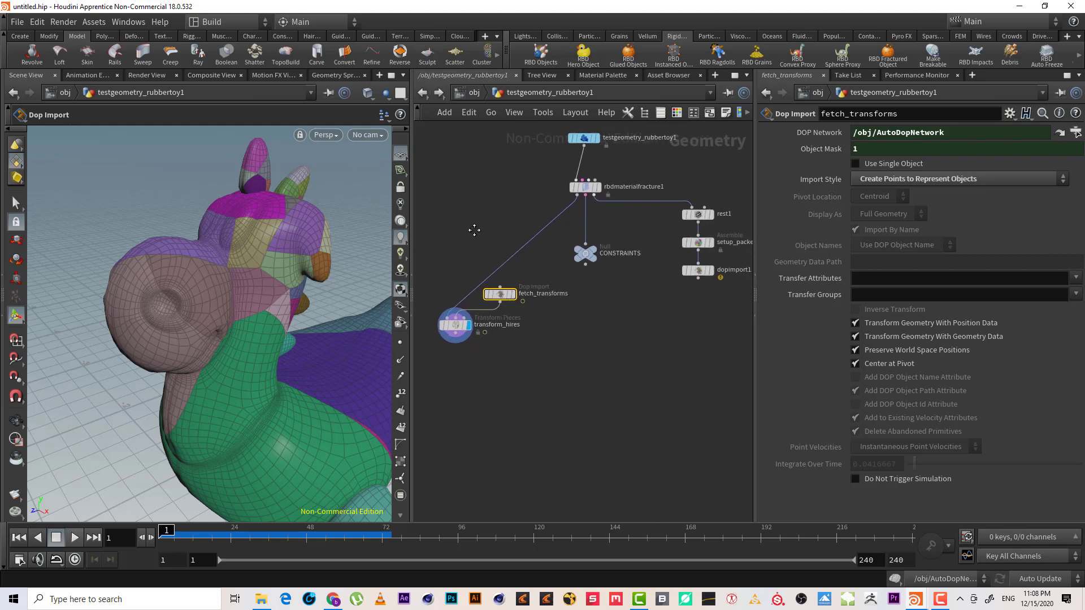
pyautogui.scroll(-3, 508, 197)
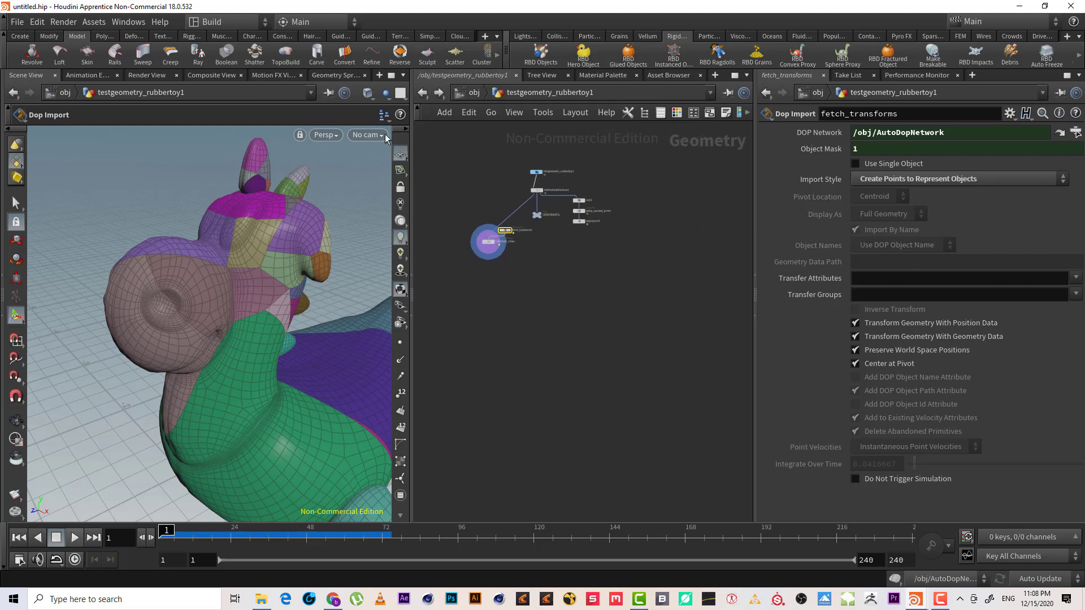
pyautogui.press('h')
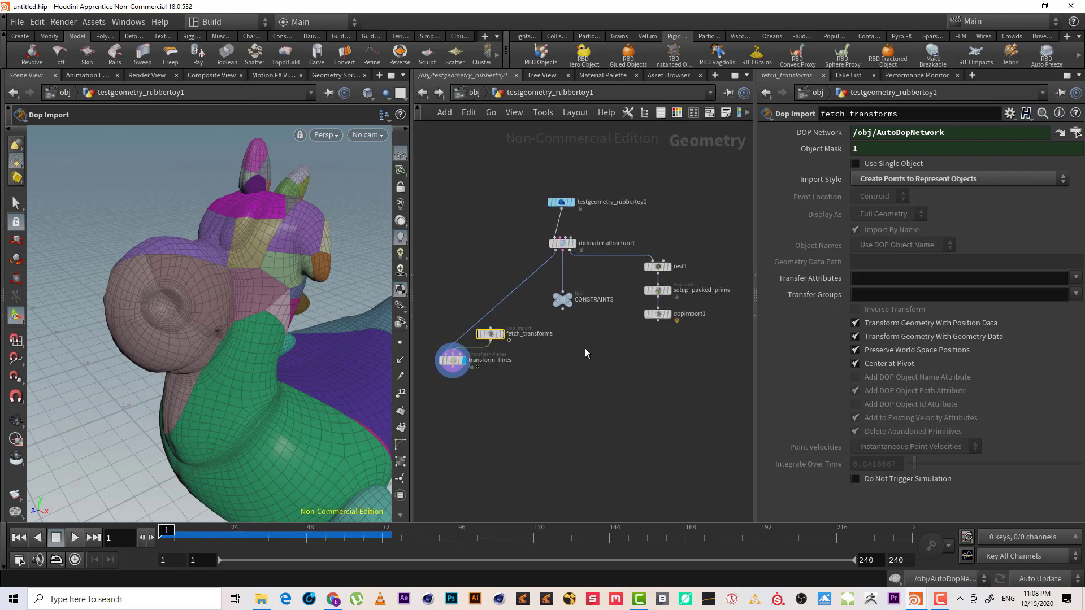
pyautogui.moveTo(635, 323); pyautogui.dragTo(652, 296, button='middle')
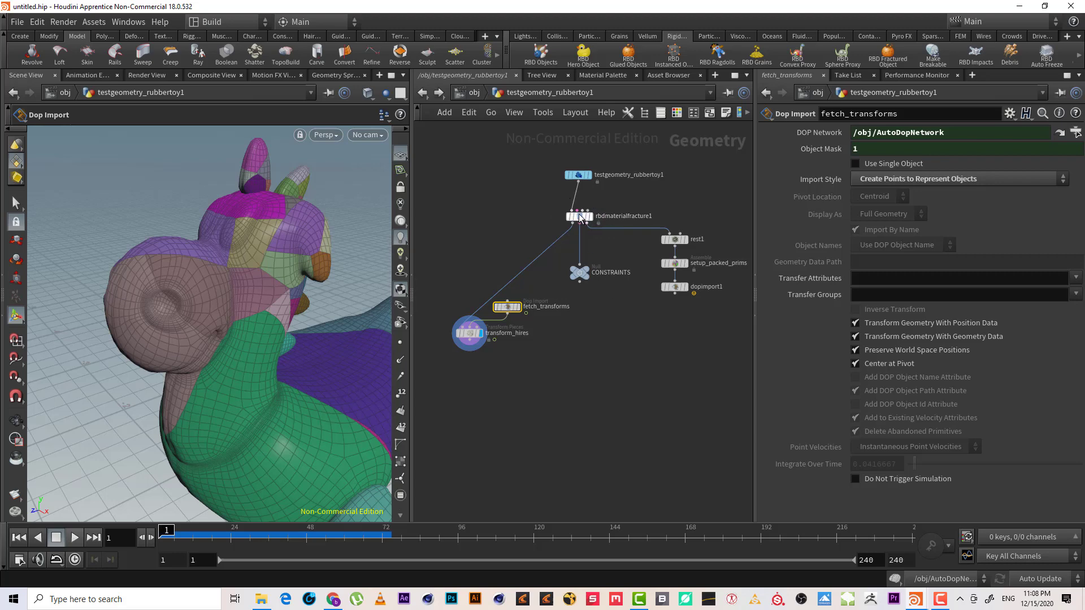
pyautogui.scroll(5, 580, 218)
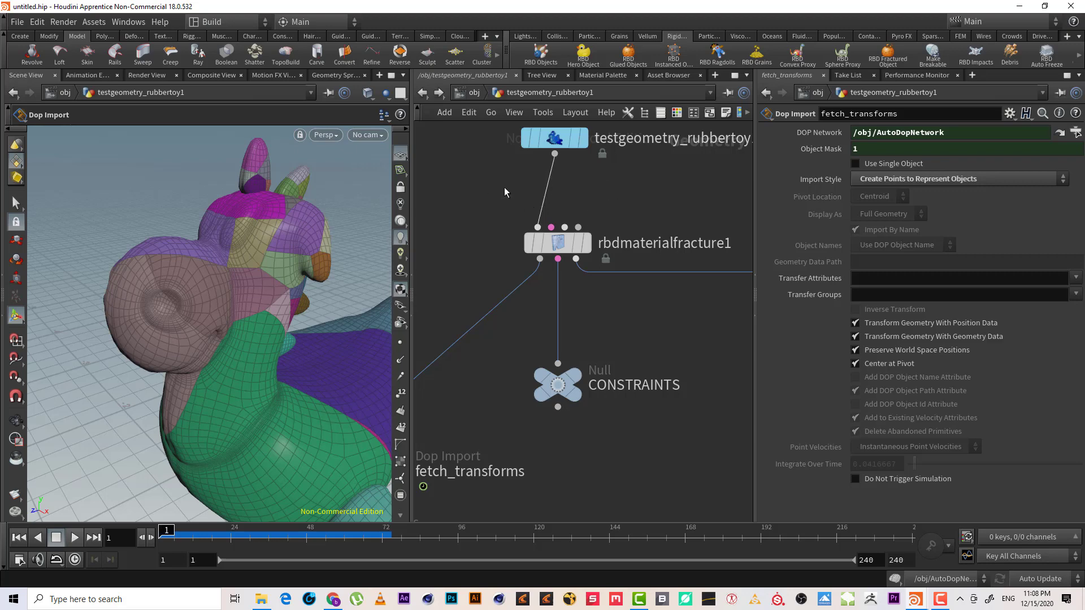
pyautogui.scroll(-5, 580, 185)
pyautogui.moveTo(538, 373); pyautogui.dragTo(592, 349, button='middle')
pyautogui.moveTo(588, 368); pyautogui.dragTo(434, 271)
pyautogui.moveTo(661, 273); pyautogui.dragTo(616, 293, button='middle')
# Delete the six downstream SOP nodes, including rest1, setup_packed_prims and dopimport1.
pyautogui.moveTo(728, 375); pyautogui.dragTo(672, 163)
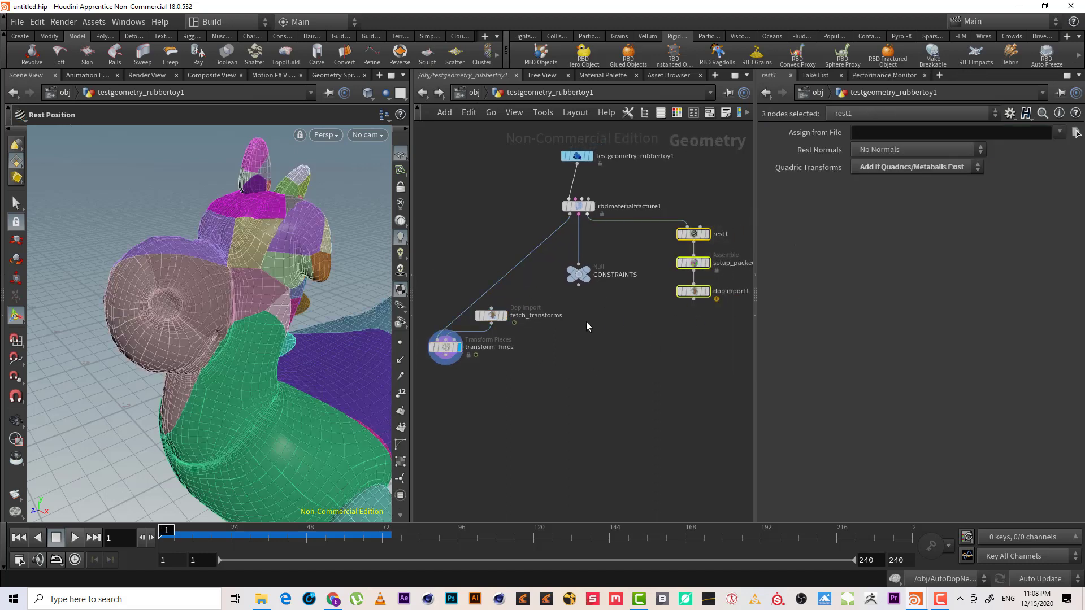
pyautogui.scroll(-2, 618, 351)
pyautogui.moveTo(703, 376); pyautogui.dragTo(475, 266)
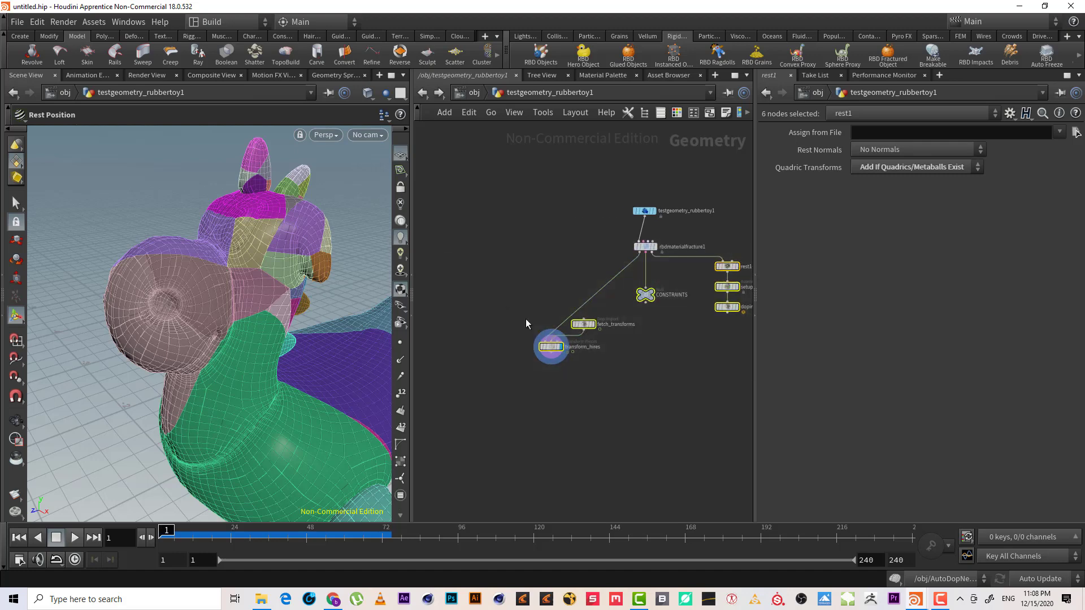
pyautogui.press('Delete')
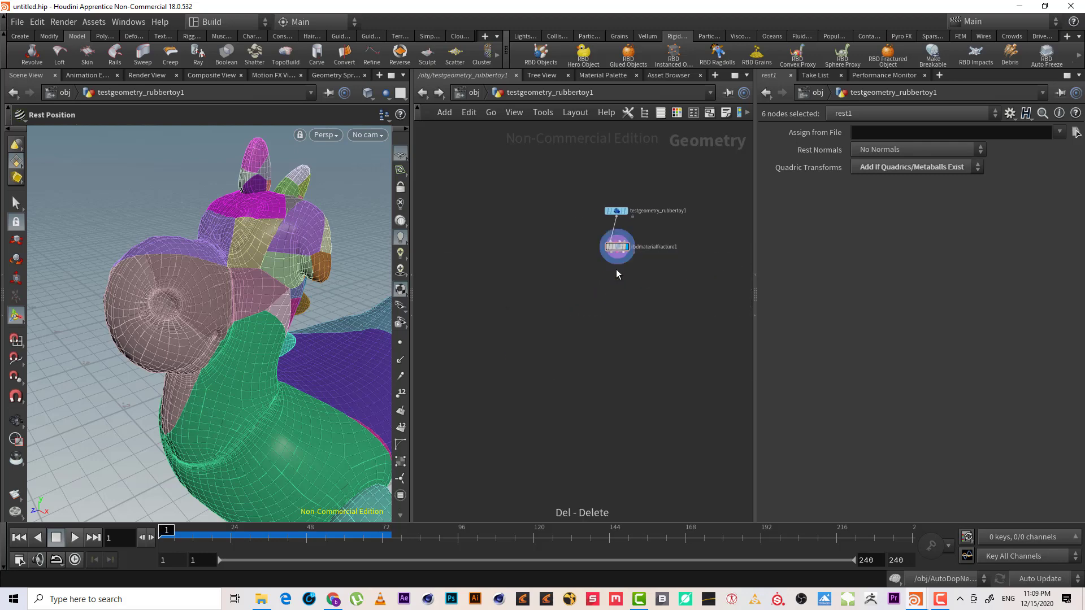
# Delete AutoDopNetwork at /obj, reapply RBD Material Fracture, view its Constraints tab, then undo.
pyautogui.click(462, 92)
pyautogui.moveTo(640, 378); pyautogui.dragTo(572, 300)
pyautogui.press('Delete')
pyautogui.click(521, 274)
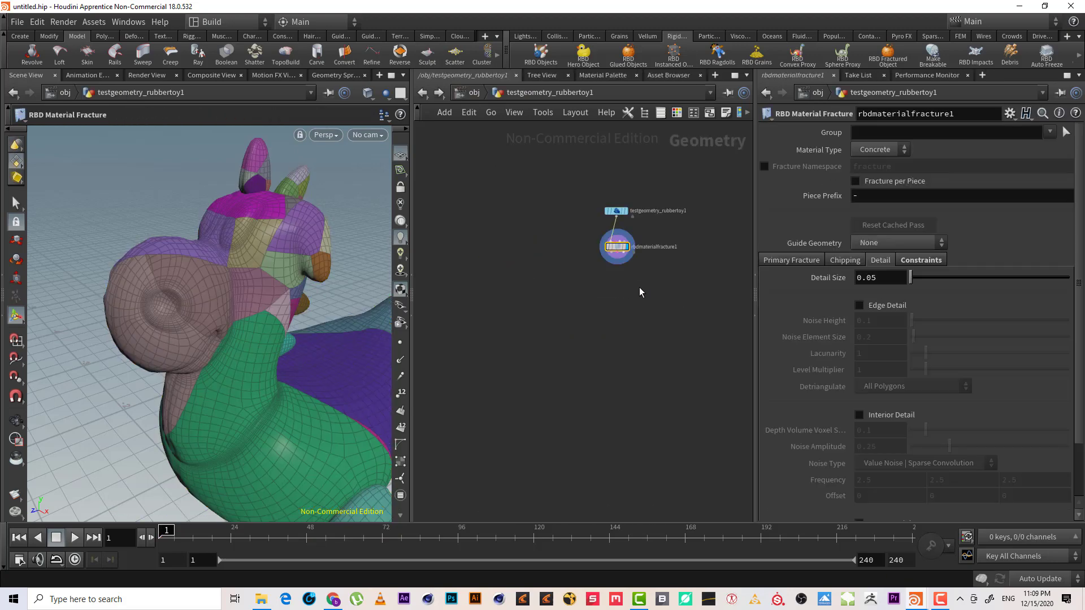
pyautogui.click(915, 260)
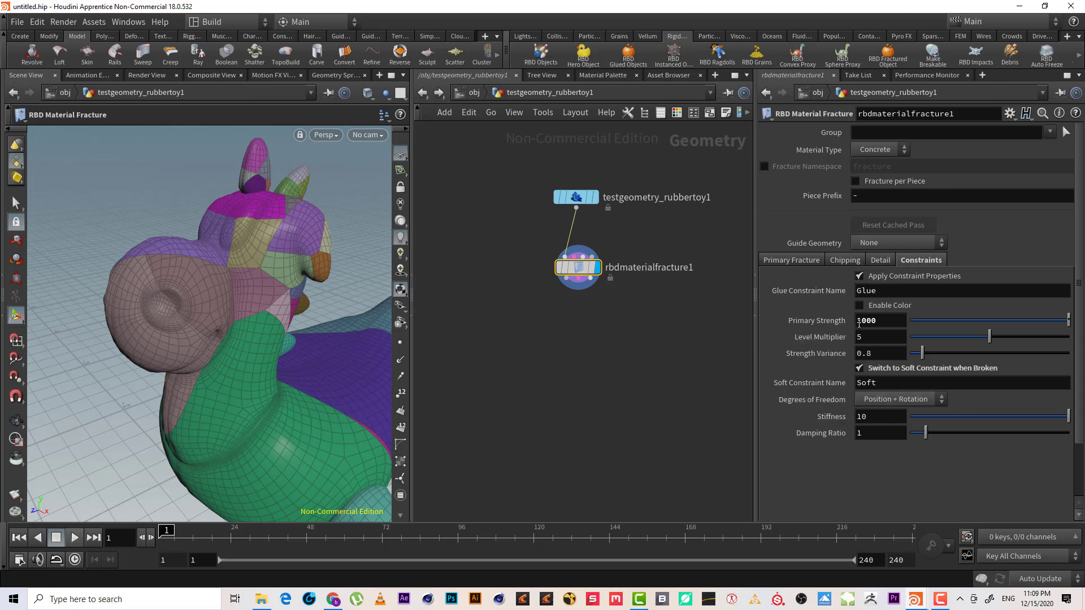
pyautogui.hotkey('ctrl', 'z')
pyautogui.hotkey('ctrl', 'z')
pyautogui.hotkey('ctrl', 'z')
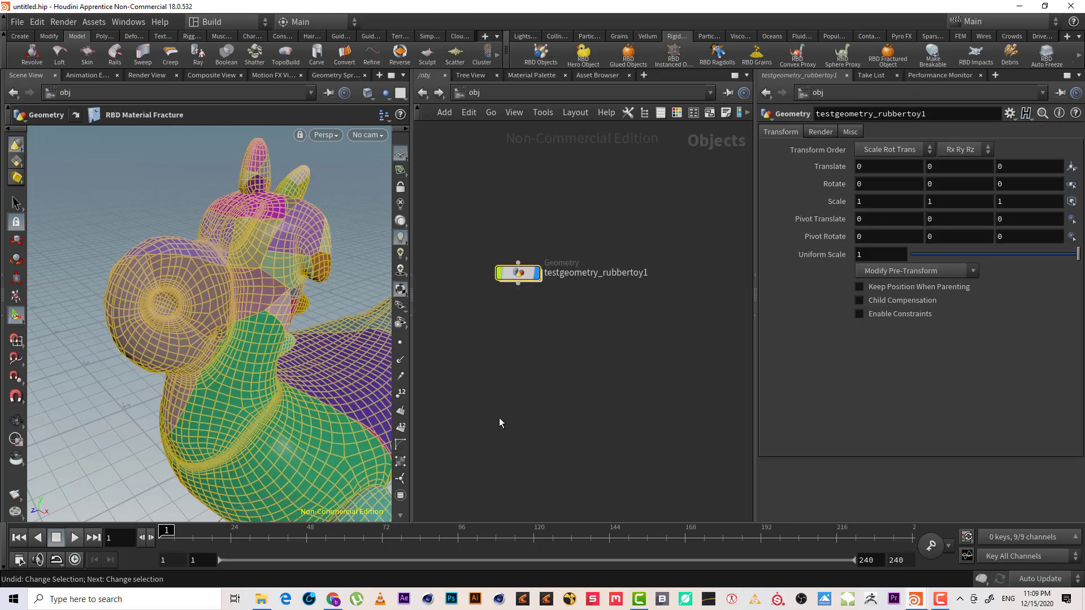
# Undo to restore AutoDopNetwork, enter it to play the simulation, then go up and undo again.
pyautogui.hotkey('ctrl', 'z')
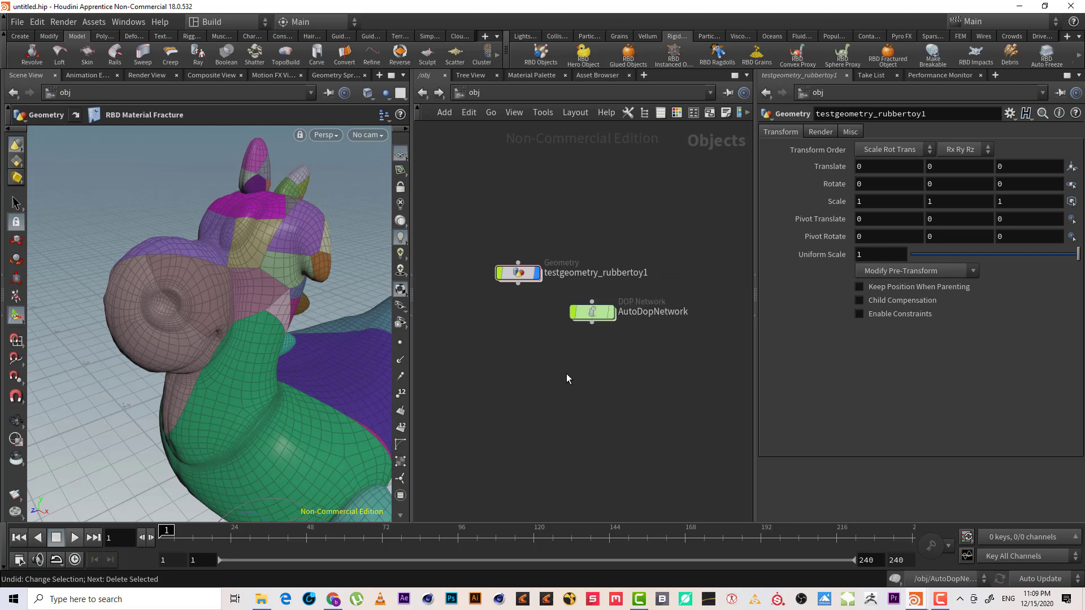
pyautogui.doubleClick(594, 314)
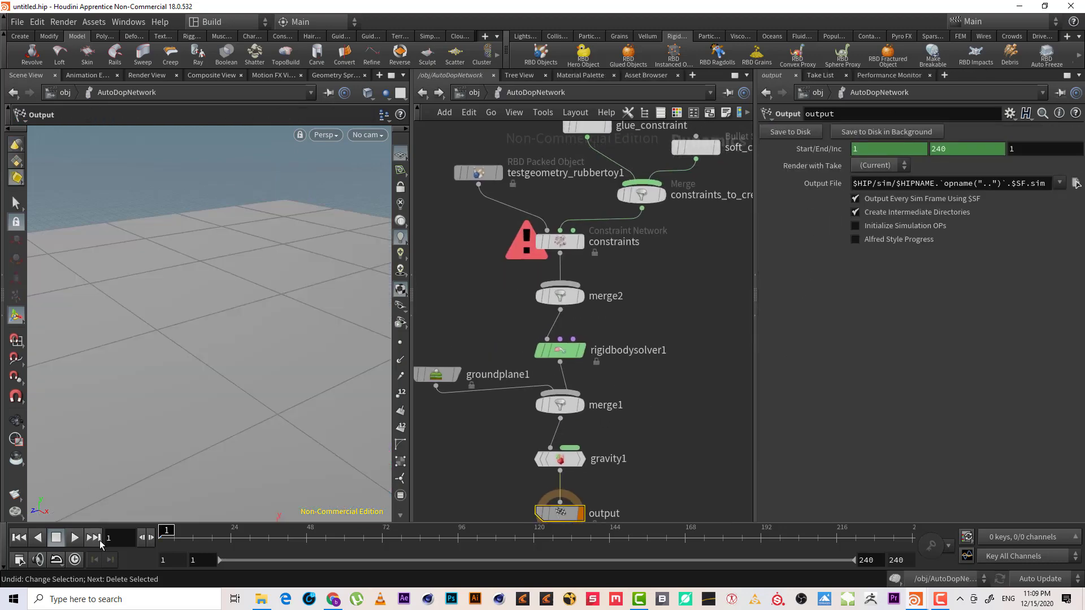
pyautogui.click(74, 537)
pyautogui.click(19, 537)
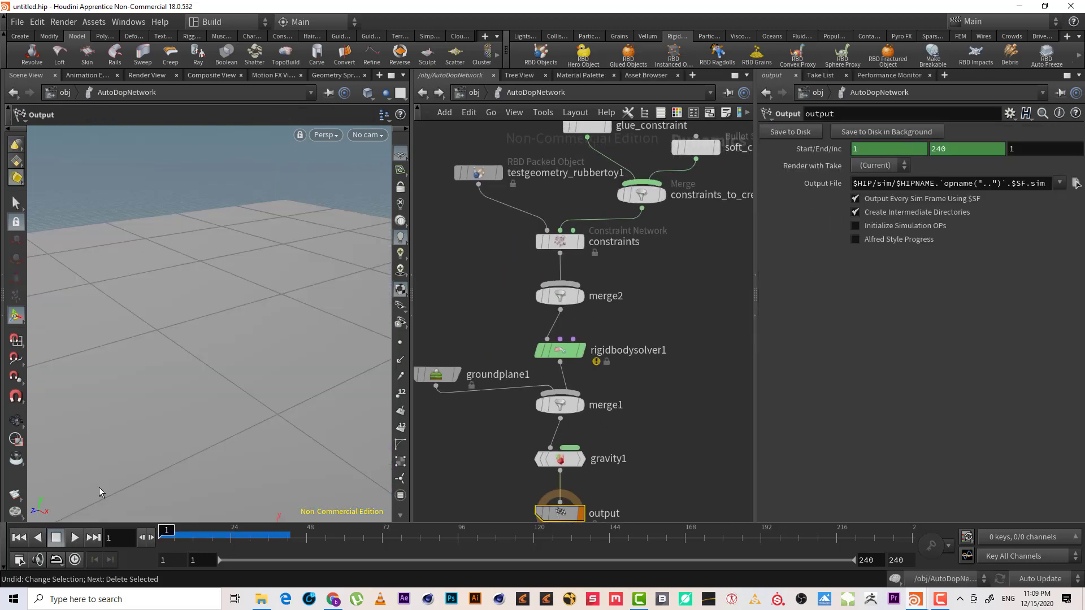
pyautogui.scroll(-5, 633, 370)
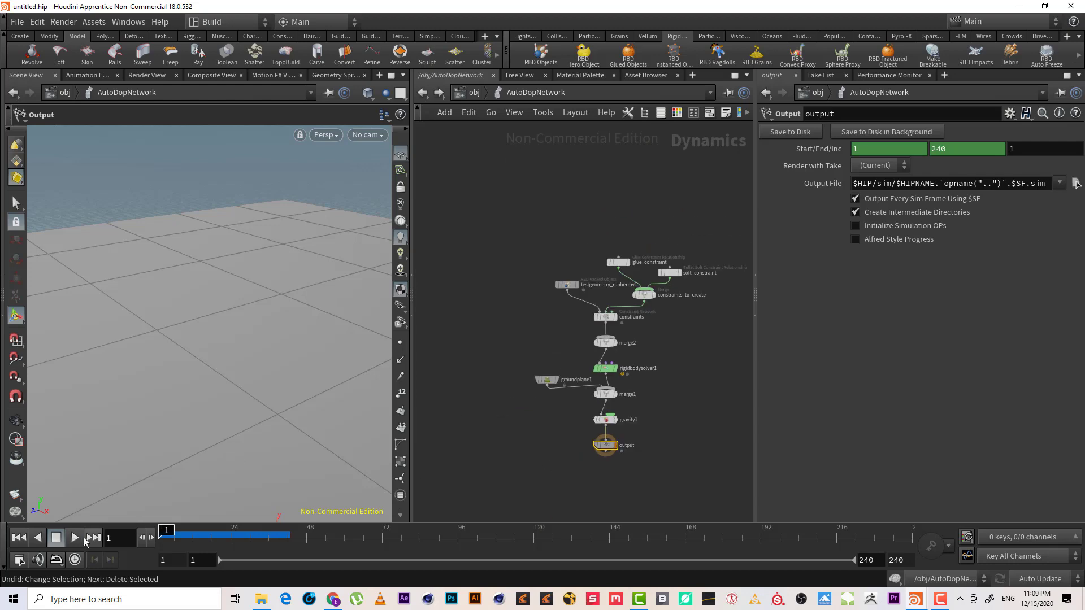
pyautogui.press('u')
pyautogui.hotkey('ctrl', 'z')
pyautogui.hotkey('ctrl', 'z')
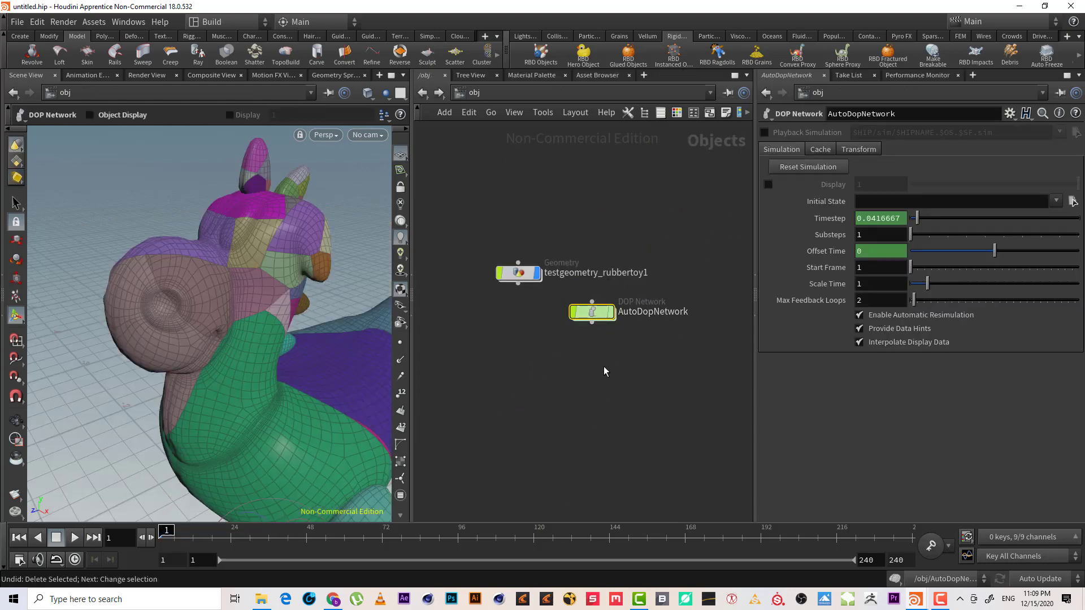
# Re-enter AutoDopNetwork, stop the simulation at frame 10 and select the rubber toy's RBD object.
pyautogui.doubleClick(593, 312)
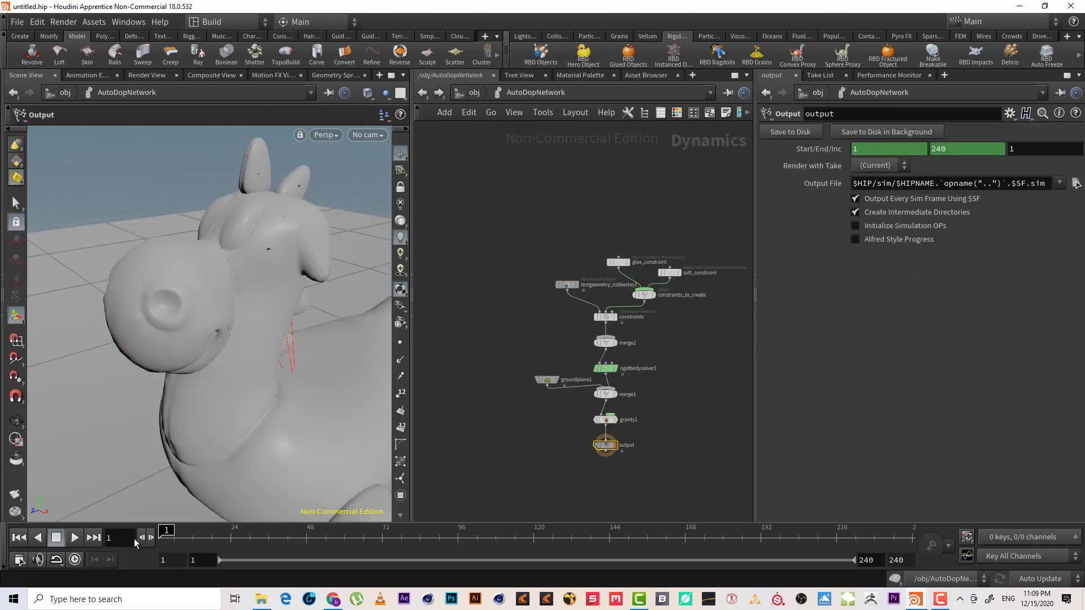
pyautogui.click(58, 539)
pyautogui.scroll(-5, 216, 444)
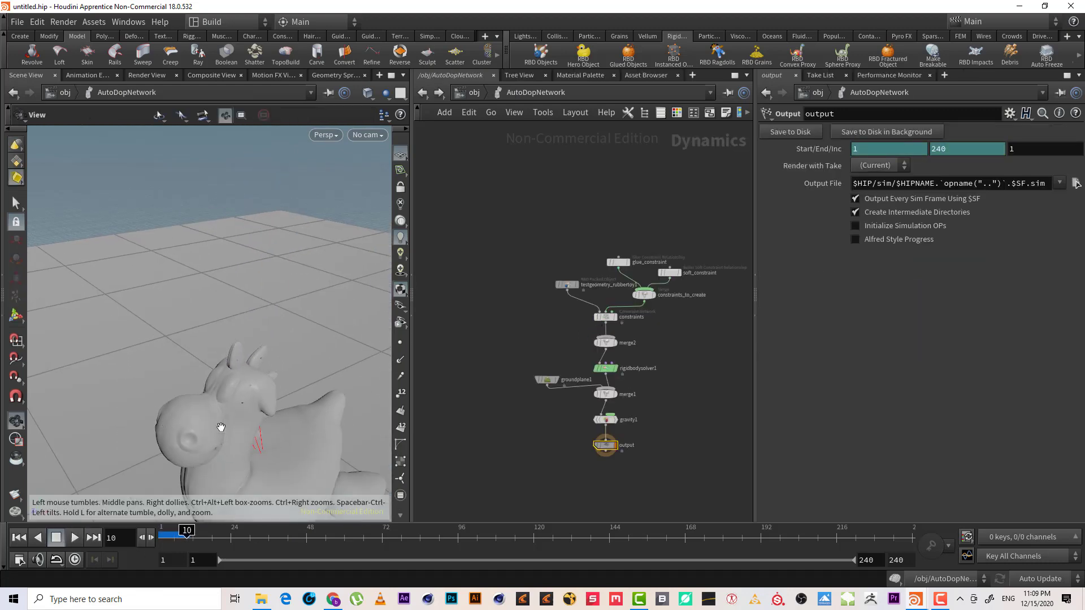
pyautogui.keyDown('alt'); pyautogui.moveTo(220, 428); pyautogui.dragTo(242, 314, button='middle'); pyautogui.keyUp('alt')
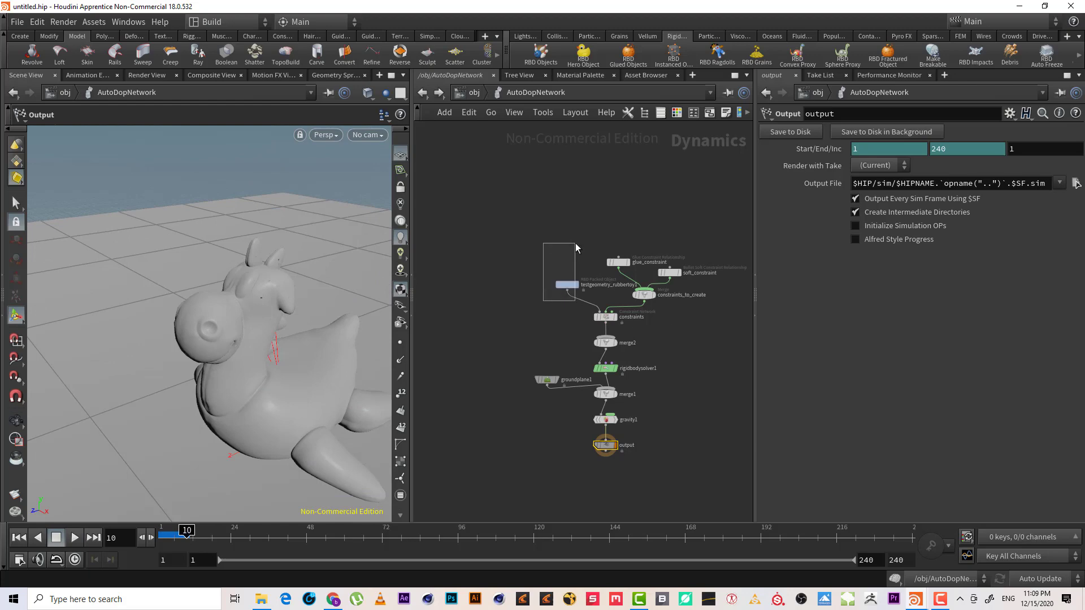
pyautogui.moveTo(575, 243); pyautogui.dragTo(575, 243)
# Show the toy as collision wireframes and set soft_constraint's guide colour to green 00FF00.
pyautogui.click(764, 274)
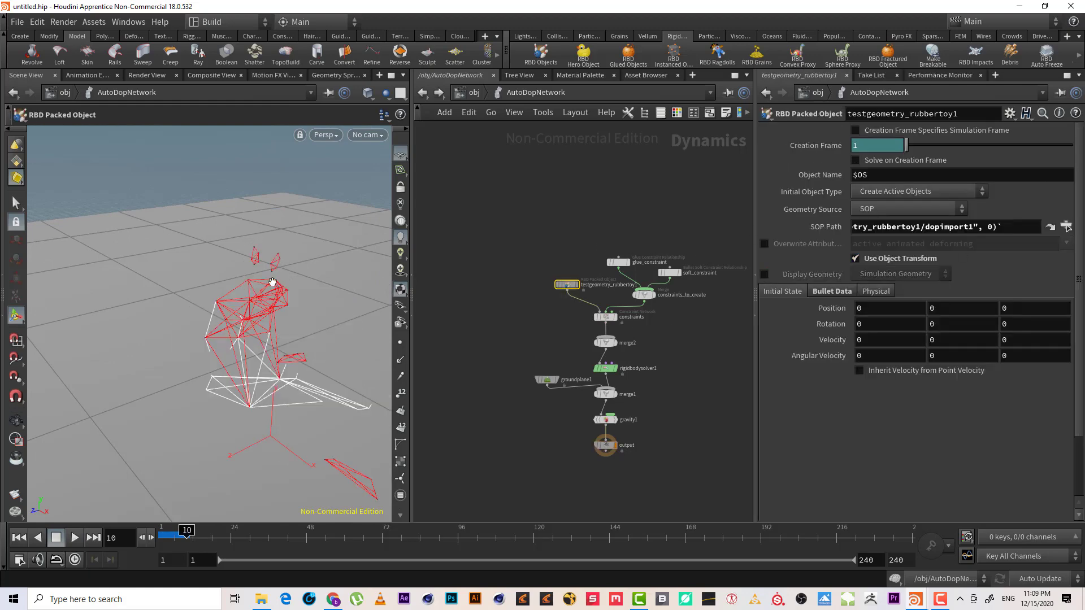
pyautogui.click(669, 273)
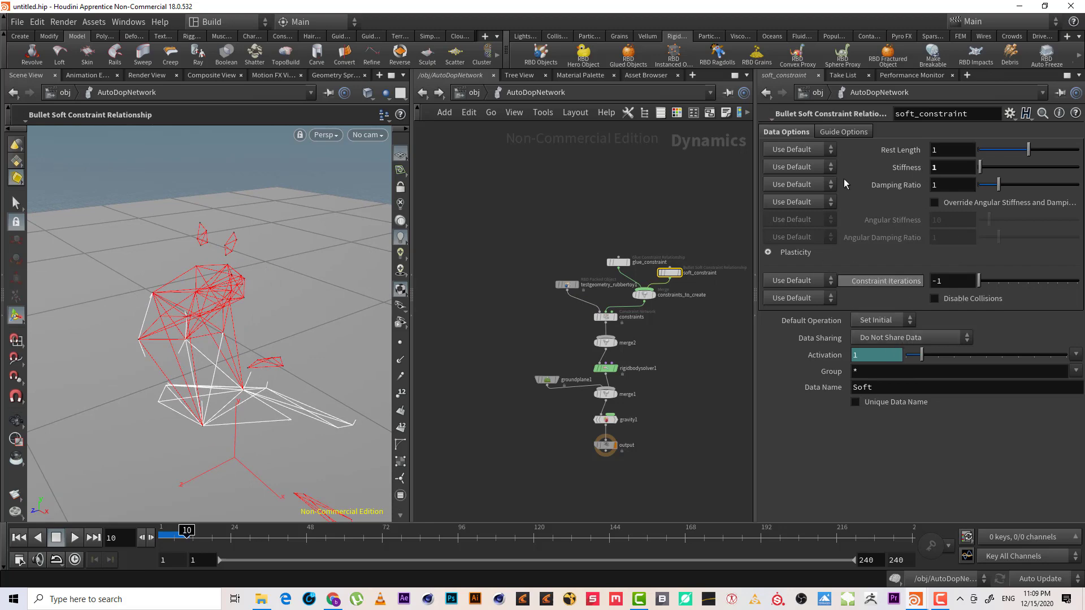
pyautogui.click(847, 131)
pyautogui.click(872, 164)
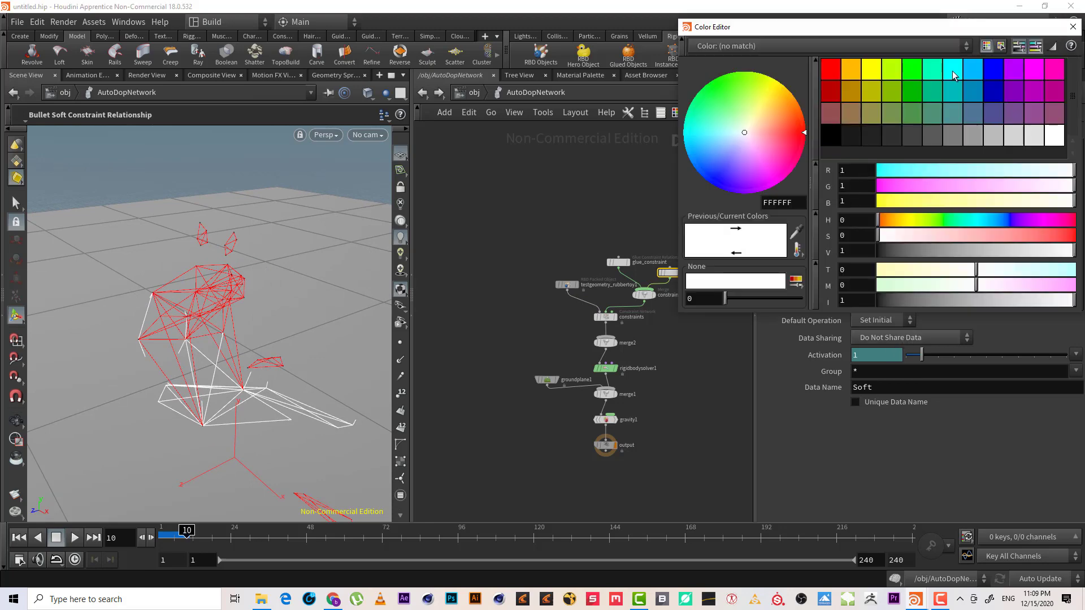
pyautogui.click(909, 81)
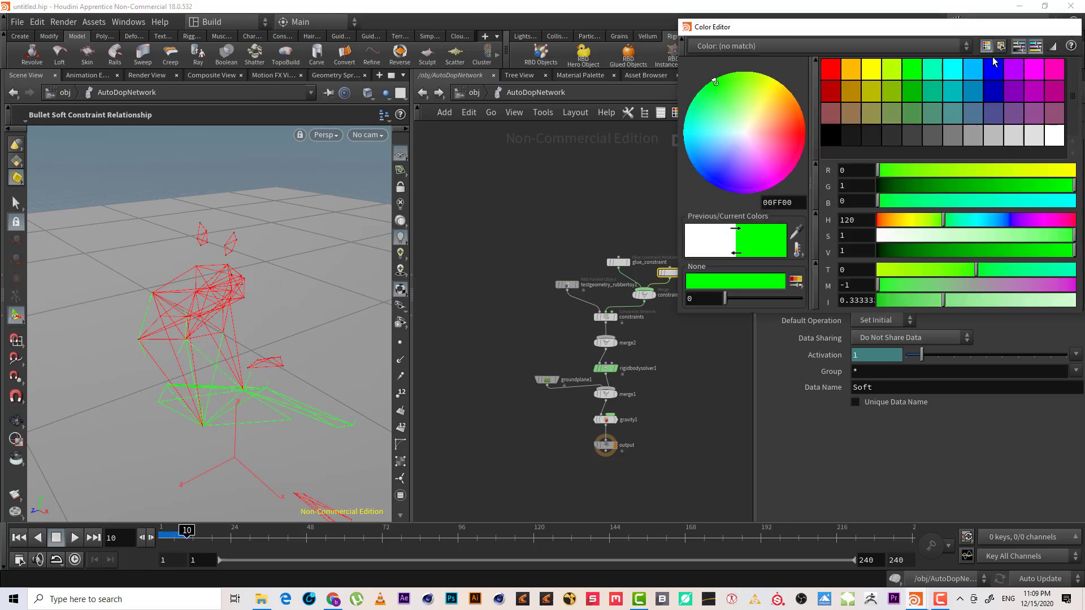
pyautogui.click(1072, 27)
pyautogui.click(165, 532)
# Scrub through the simulation's first frames, orbiting around the constraints, and settle on frame 9.
pyautogui.moveTo(180, 530)
pyautogui.mouseDown()
pyautogui.moveTo(199, 530)
pyautogui.moveTo(172, 530)
pyautogui.moveTo(188, 530)
pyautogui.mouseUp()
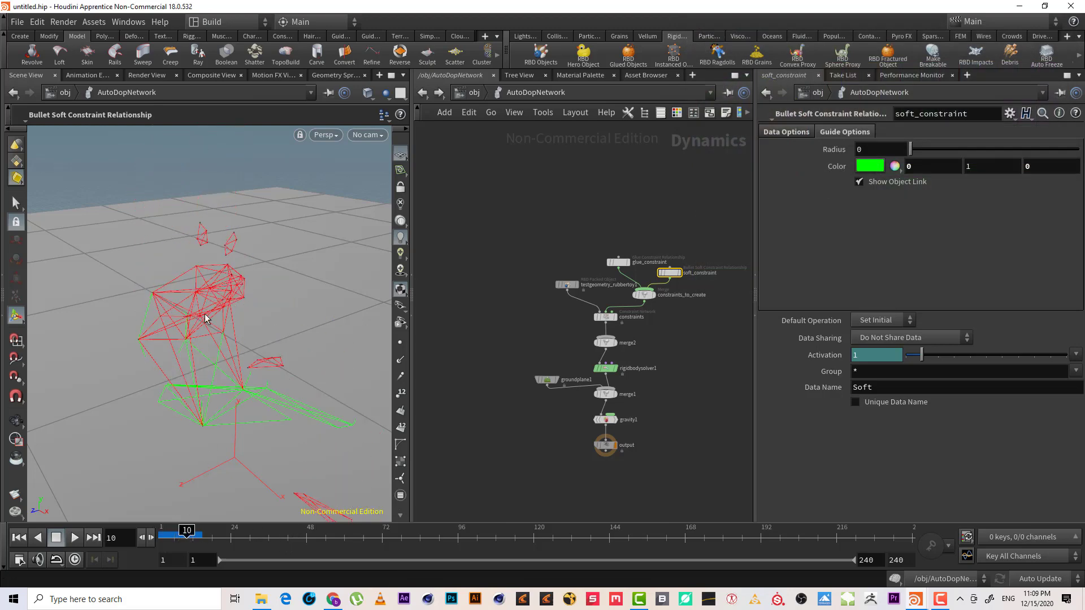
pyautogui.keyDown('alt'); pyautogui.moveTo(213, 351); pyautogui.dragTo(266, 334); pyautogui.keyUp('alt')
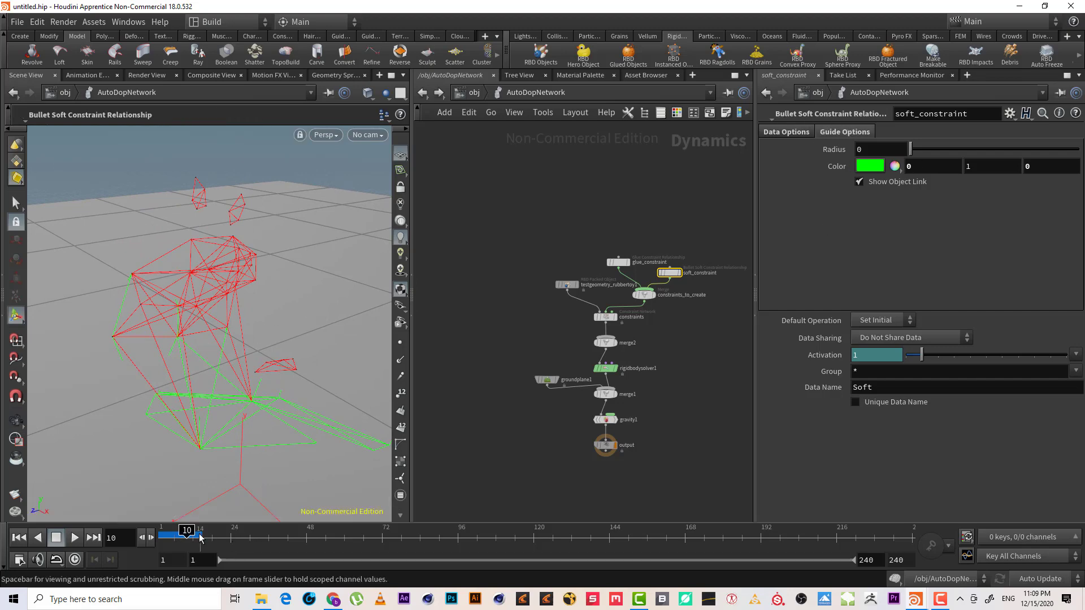
pyautogui.moveTo(193, 534); pyautogui.dragTo(220, 537)
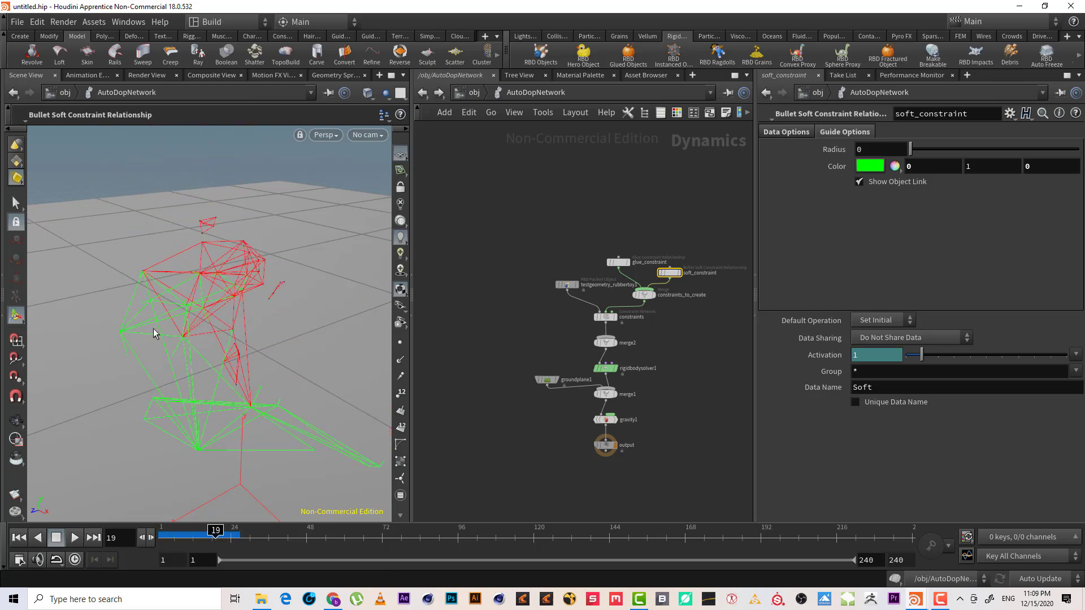
pyautogui.moveTo(165, 535); pyautogui.dragTo(185, 535)
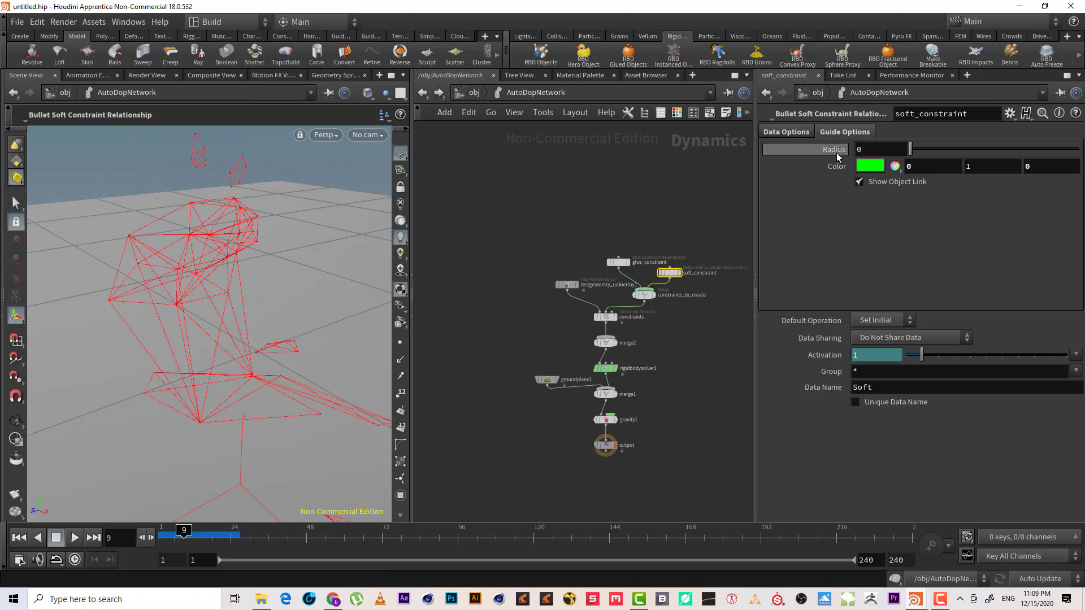
# Check glue_constraint's guide options, confirming its red guide colour and Glue data name.
pyautogui.click(796, 131)
pyautogui.click(865, 133)
pyautogui.click(618, 262)
pyautogui.click(842, 133)
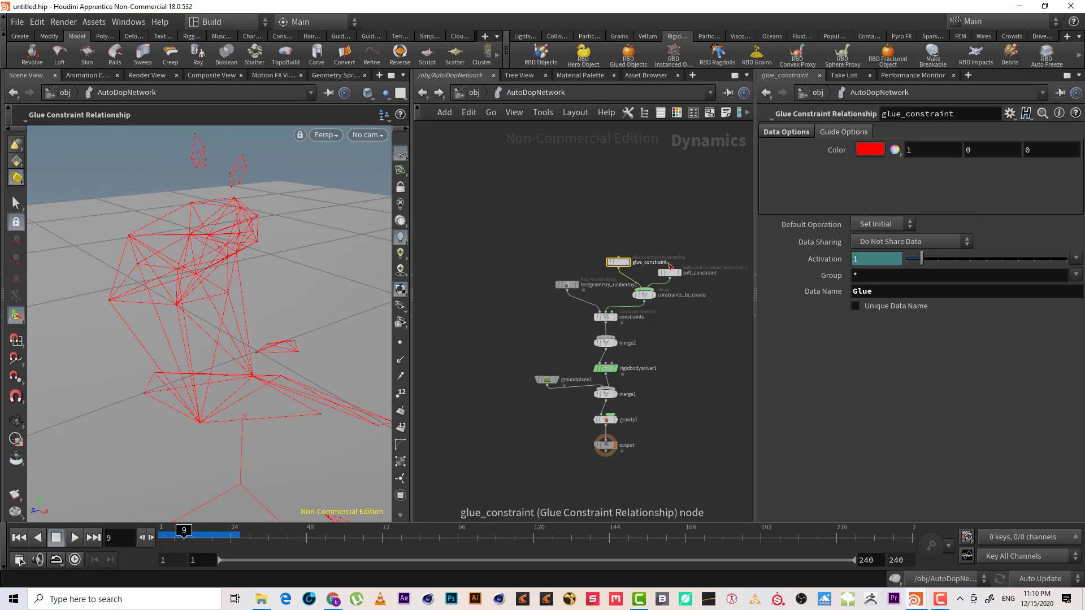
# Cancel a stray wire from soft_constraint, clear the selection, and return to object level.
pyautogui.scroll(3, 715, 288)
pyautogui.click(635, 270)
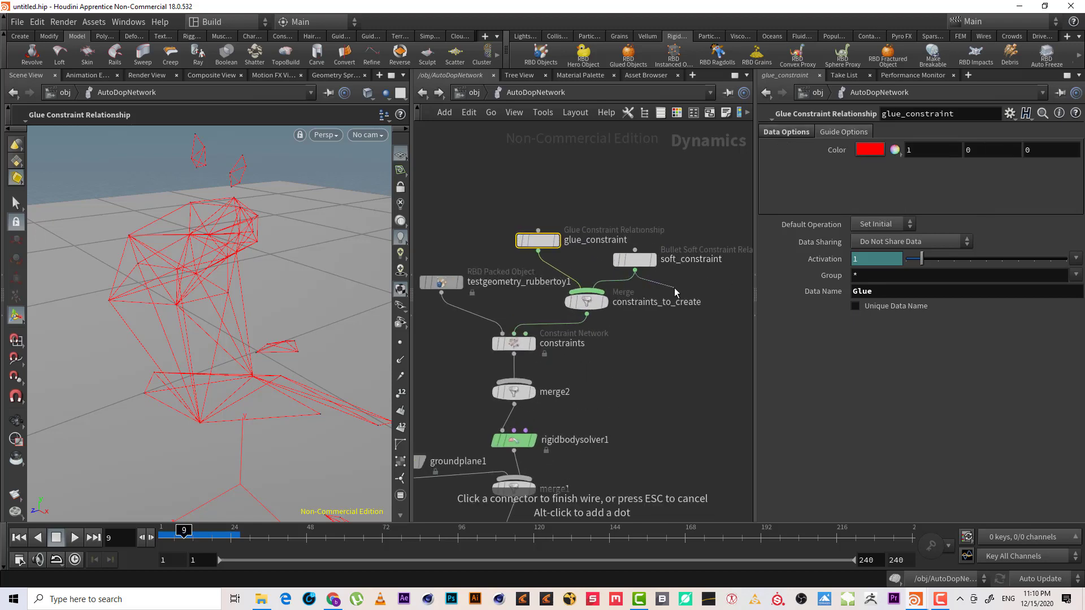
pyautogui.press('Escape')
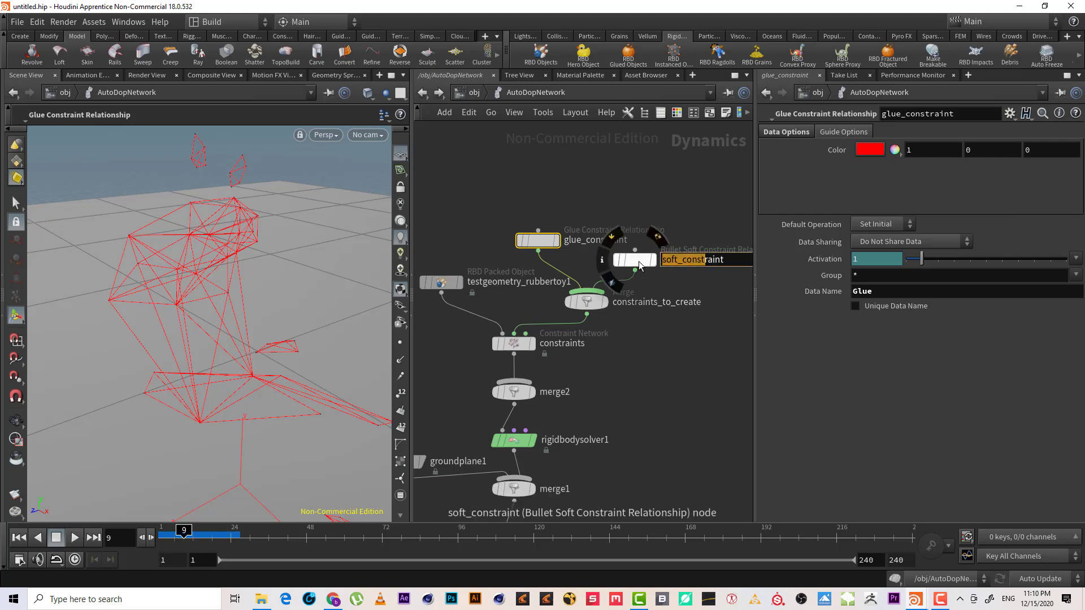
pyautogui.click(634, 259)
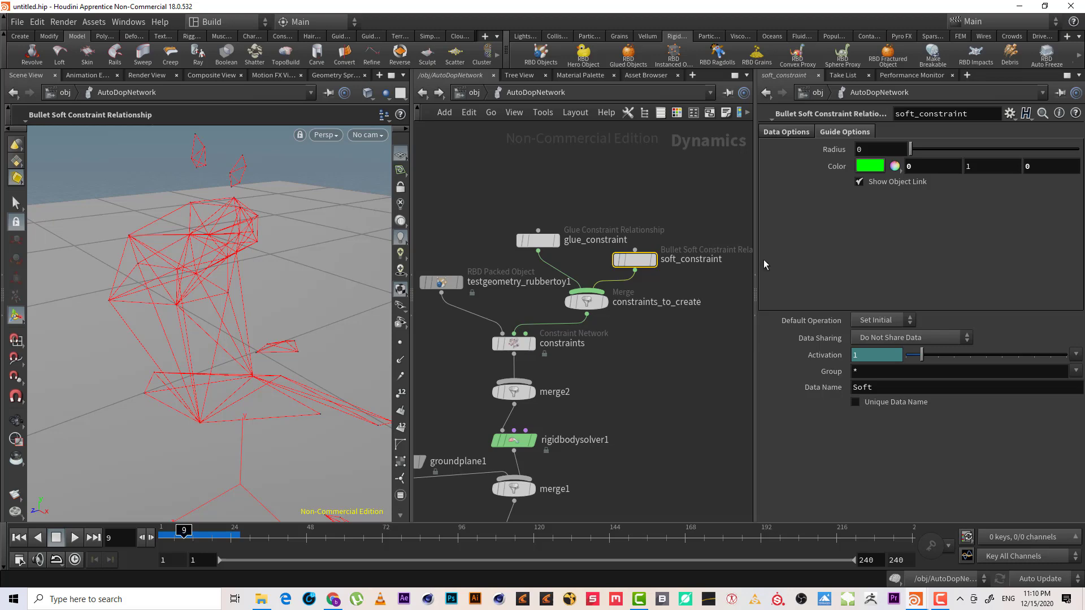
pyautogui.click(718, 303)
pyautogui.click(472, 93)
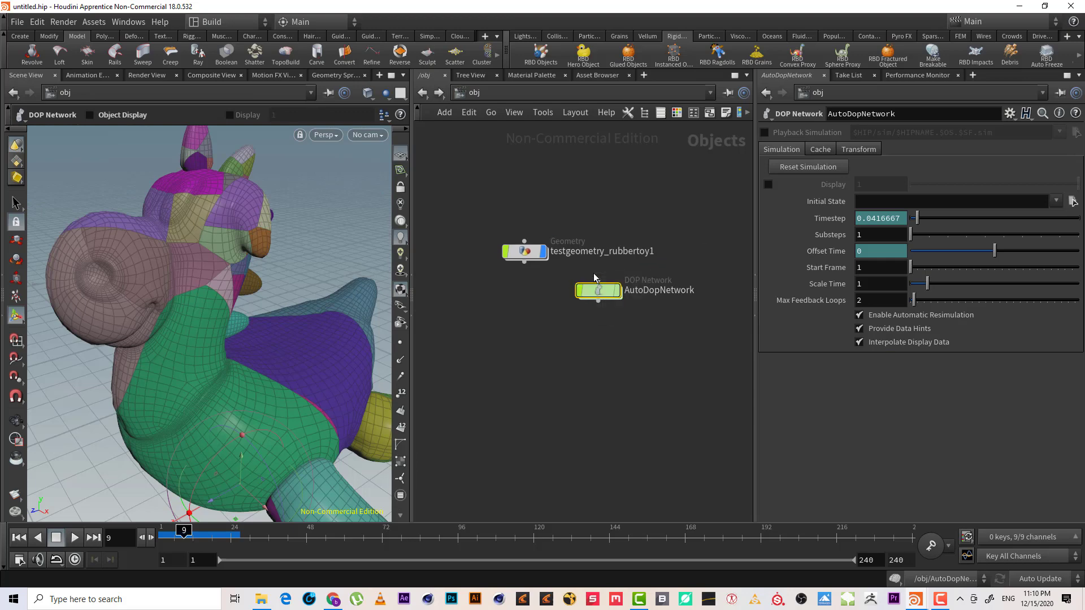
# Inside testgeometry_rubbertoy1, delete the six nodes below rbdmaterialfracture1 and reframe both views.
pyautogui.doubleClick(524, 251)
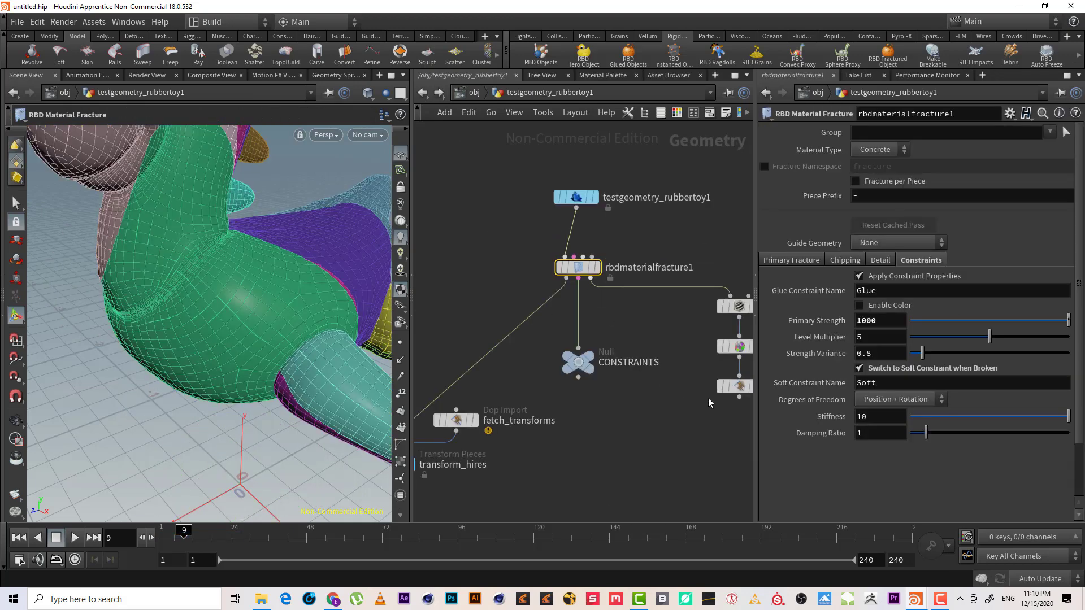
pyautogui.scroll(-3, 618, 418)
pyautogui.moveTo(681, 449); pyautogui.dragTo(453, 331)
pyautogui.press('Delete')
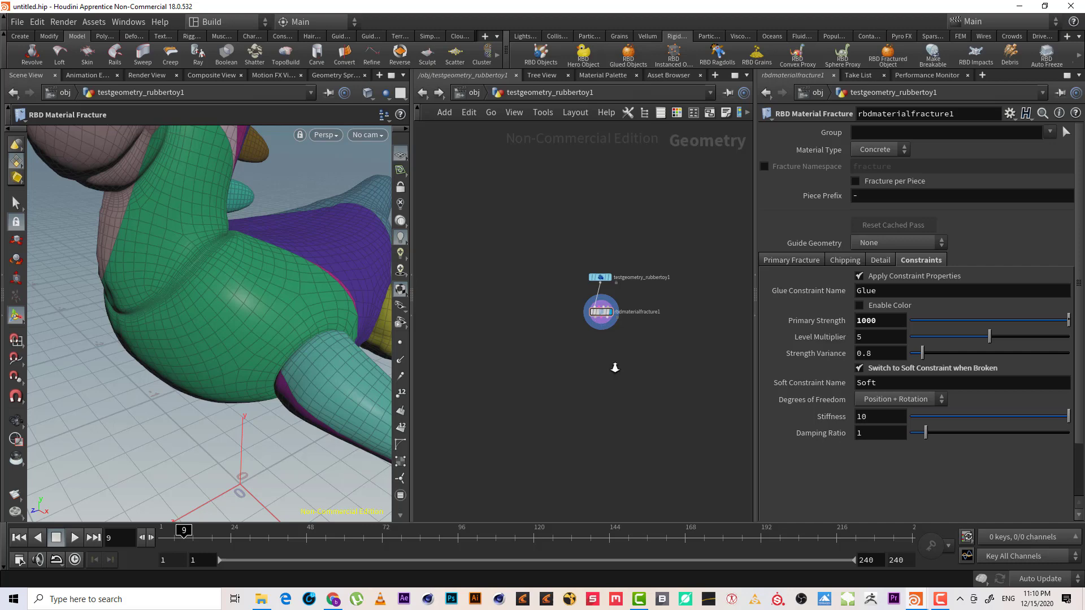
pyautogui.scroll(3, 615, 367)
pyautogui.moveTo(615, 320); pyautogui.dragTo(606, 390, button='middle')
pyautogui.keyDown('alt'); pyautogui.scroll(-3, 236, 283); pyautogui.keyUp('alt')
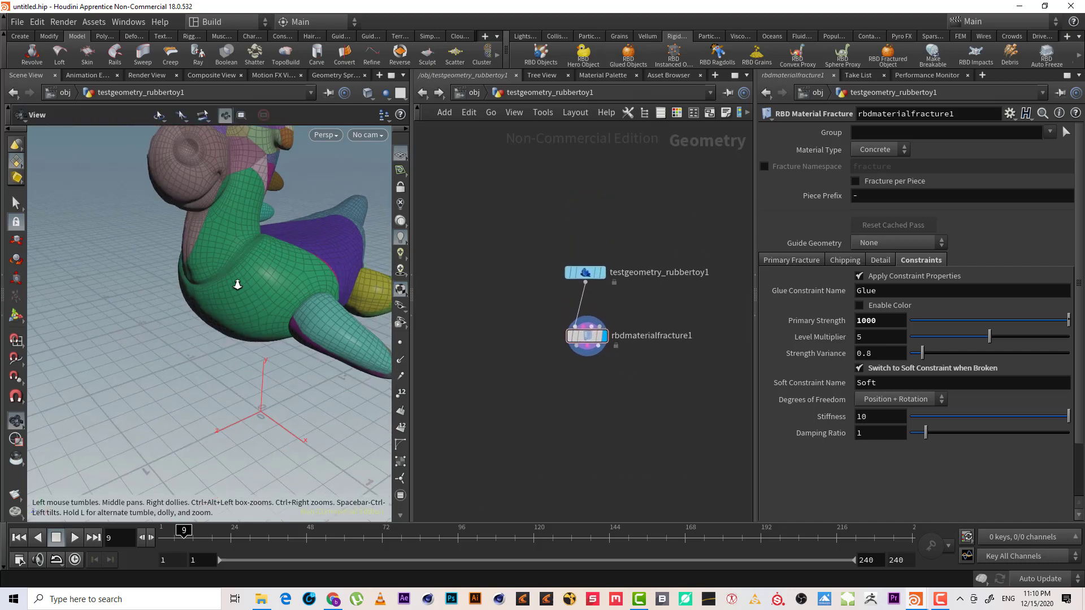
pyautogui.keyDown('alt'); pyautogui.moveTo(274, 229); pyautogui.dragTo(251, 288, button='middle'); pyautogui.keyUp('alt')
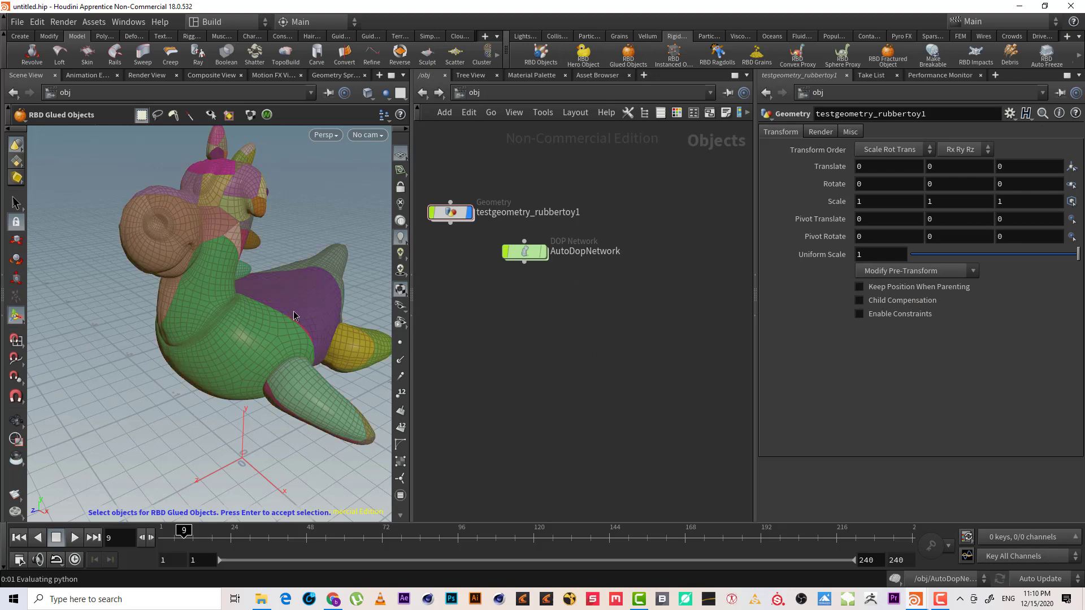
# Turn the rubber toy into RBD Glued Objects and auto-lay out the DOP nodes.
pyautogui.click(296, 312)
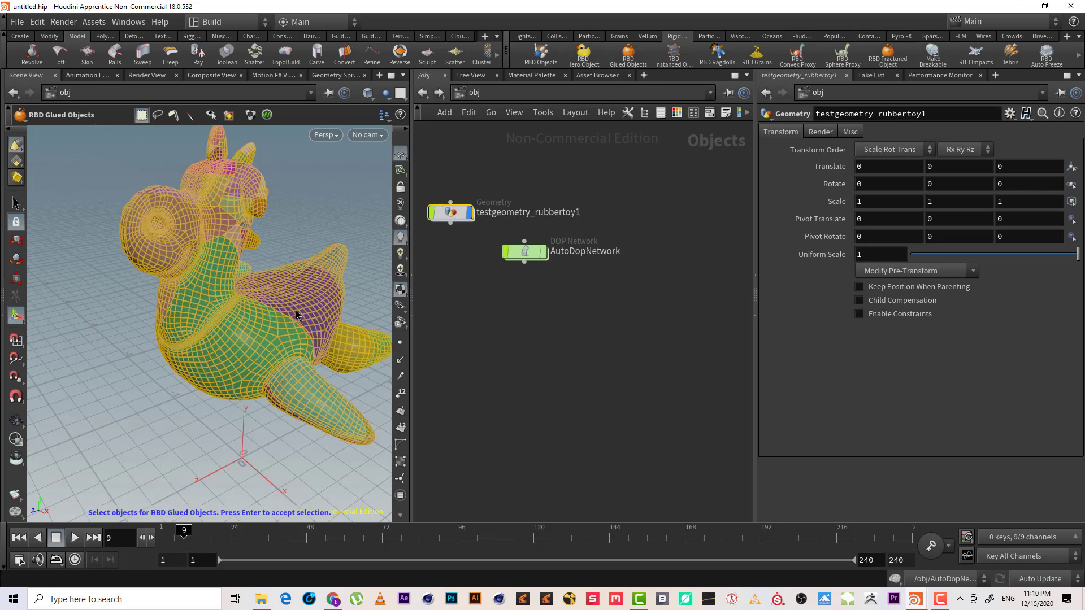
pyautogui.press('Return')
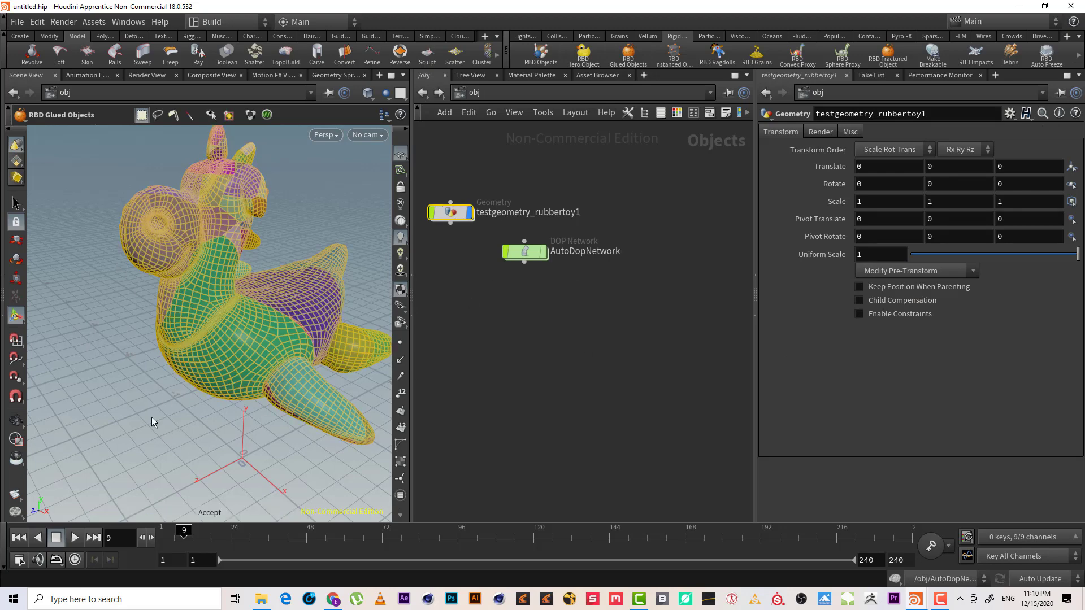
pyautogui.press('l')
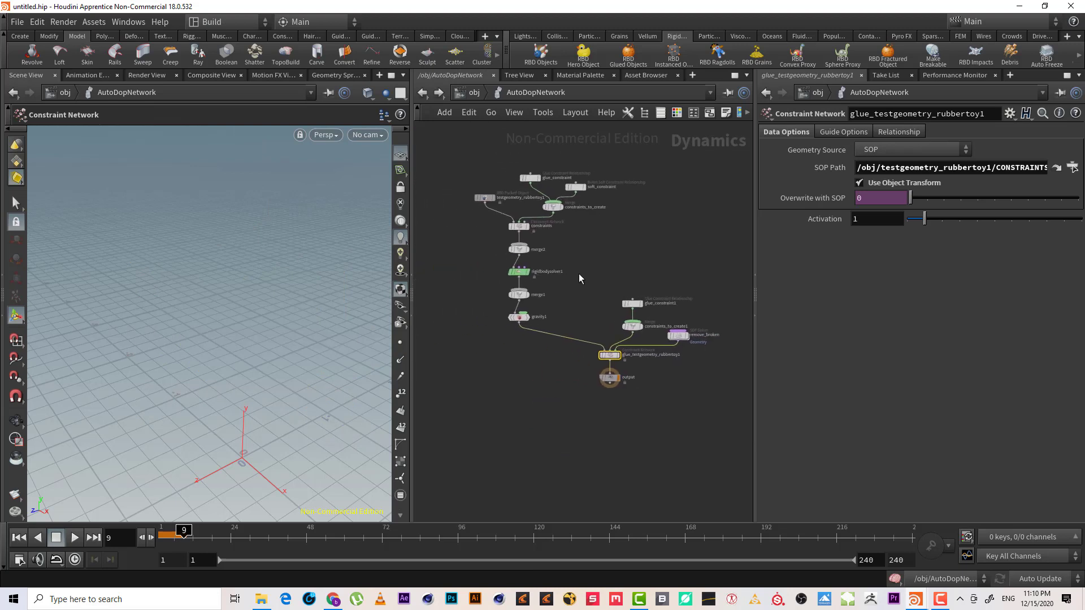
pyautogui.scroll(4, 588, 251)
pyautogui.moveTo(606, 246); pyautogui.dragTo(582, 313, button='middle')
pyautogui.scroll(-3, 588, 333)
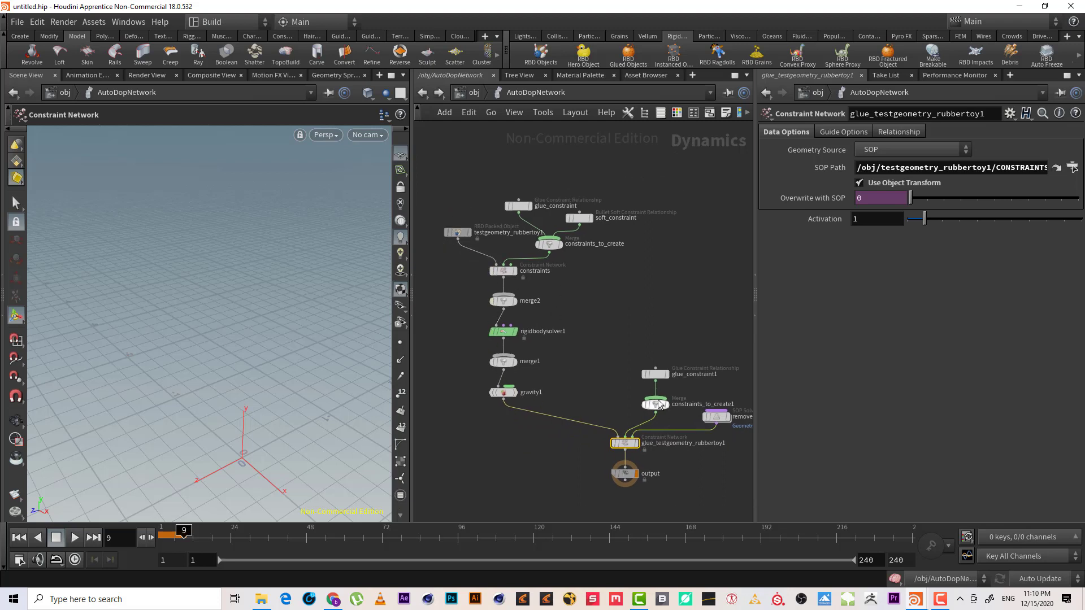
# Move glue_testgeometry_rubbertoy1 and output beneath gravity1.
pyautogui.moveTo(602, 378); pyautogui.dragTo(562, 322, button='middle')
pyautogui.scroll(3, 612, 324)
pyautogui.moveTo(625, 459); pyautogui.dragTo(549, 383)
pyautogui.moveTo(556, 390); pyautogui.dragTo(431, 382)
pyautogui.moveTo(487, 344); pyautogui.dragTo(528, 360, button='middle')
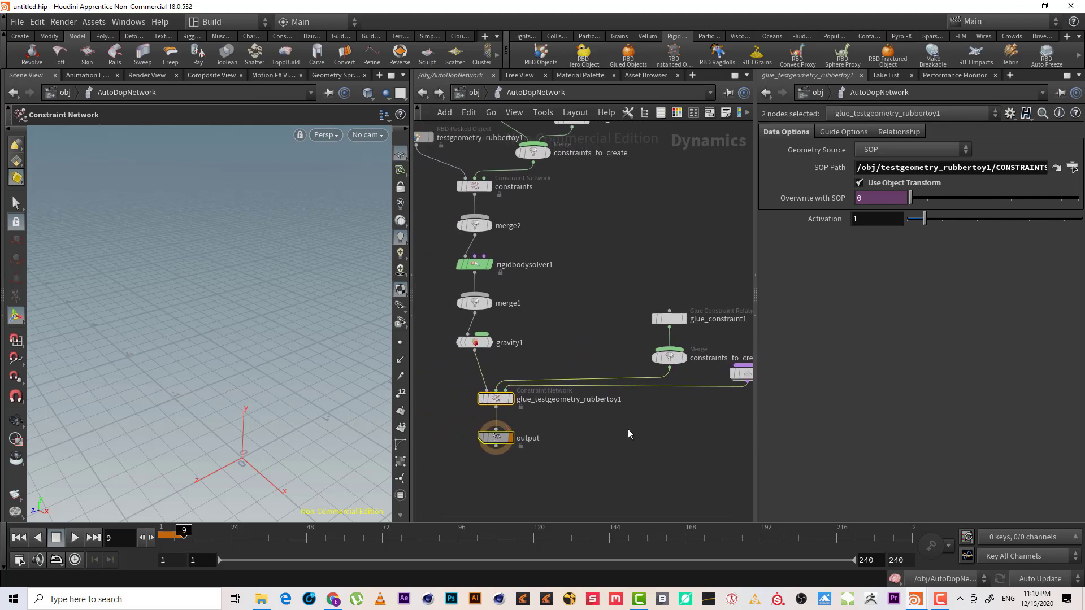
pyautogui.moveTo(628, 429); pyautogui.dragTo(548, 407, button='middle')
# Inspect glue_constraint1, constraints_to_create1 and glue_testgeometry_rubbertoy1, then jump to its SOP Path.
pyautogui.moveTo(630, 269); pyautogui.dragTo(554, 327)
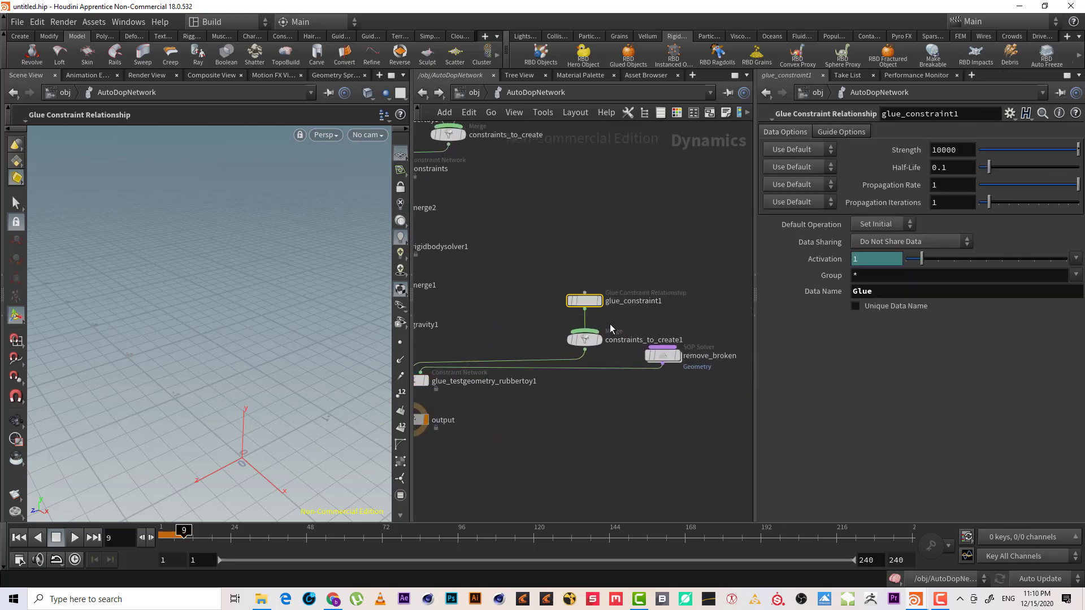
pyautogui.moveTo(615, 358); pyautogui.dragTo(567, 332)
pyautogui.moveTo(635, 264); pyautogui.dragTo(689, 291, button='middle')
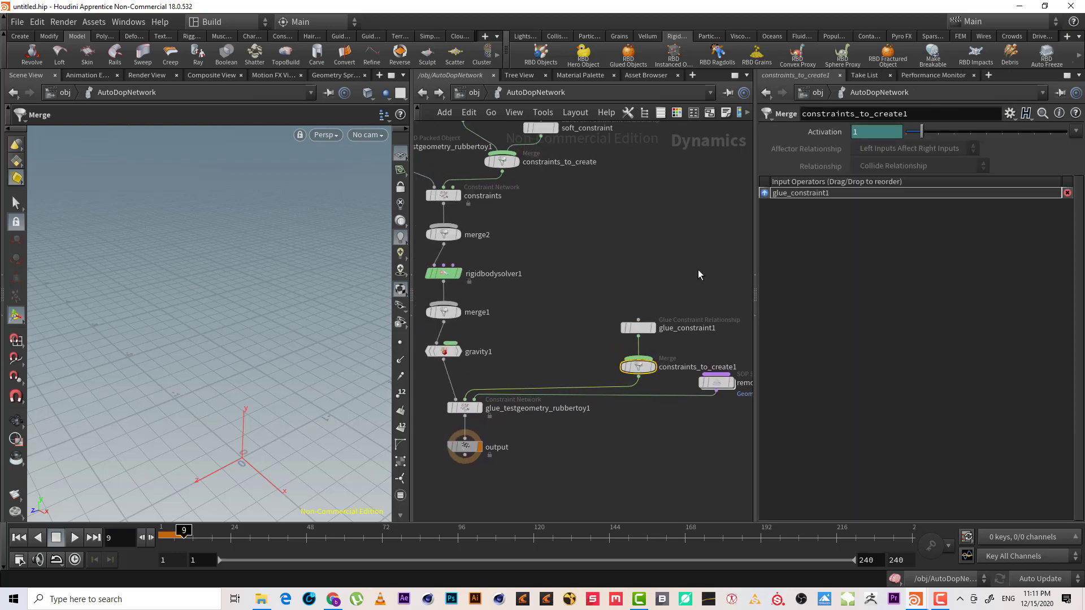
pyautogui.moveTo(695, 278); pyautogui.dragTo(621, 334)
pyautogui.moveTo(458, 411); pyautogui.dragTo(458, 408)
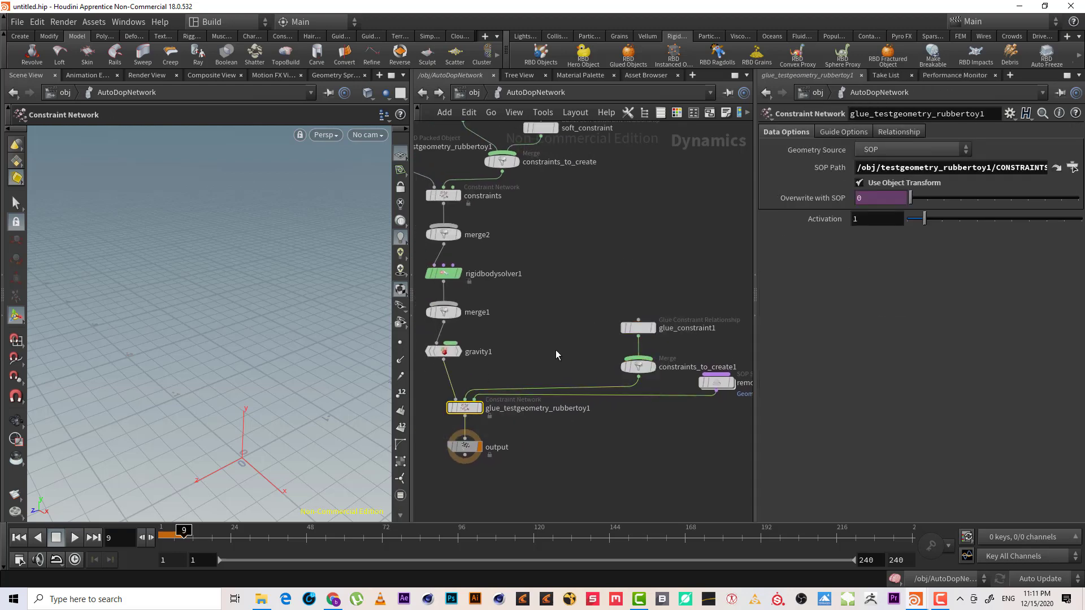
pyautogui.click(1055, 168)
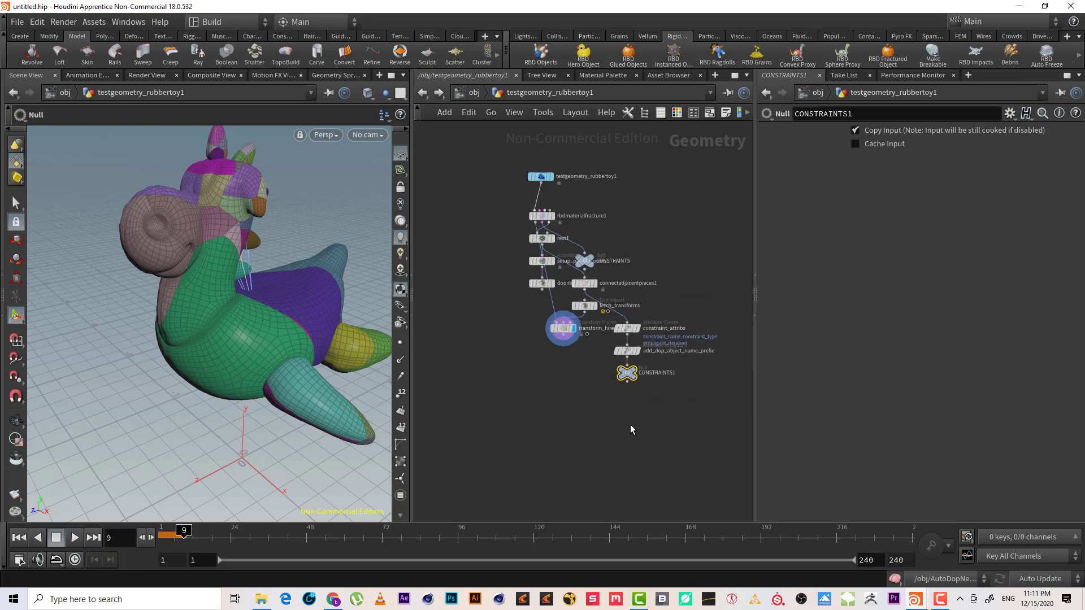
# Lay out all the toy's geometry nodes and locate the CONSTRAINTS null and rest1.
pyautogui.moveTo(552, 379); pyautogui.dragTo(551, 414)
pyautogui.press('l')
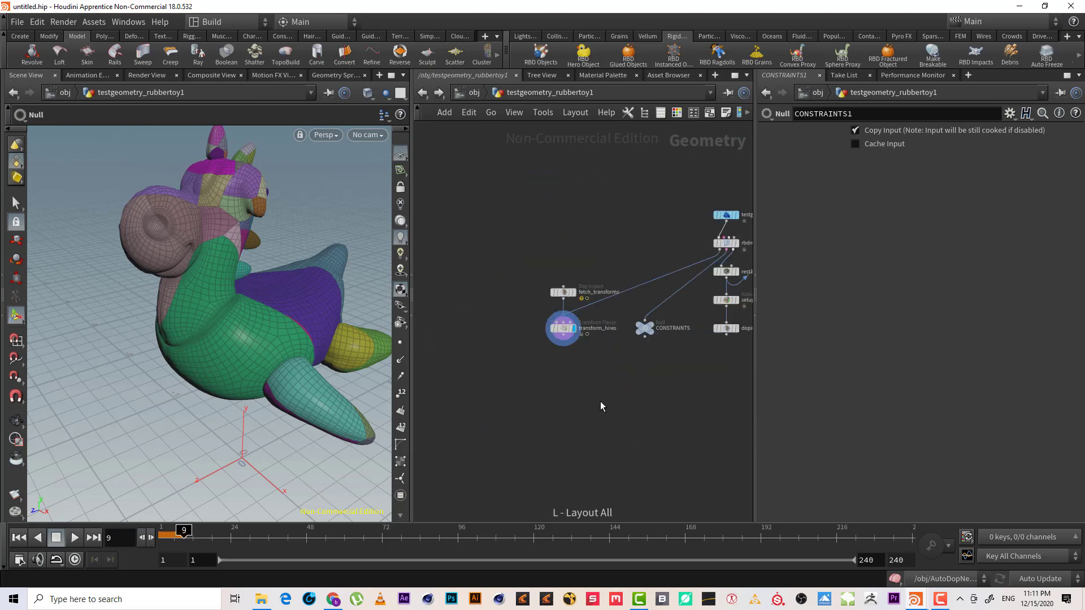
pyautogui.scroll(3, 583, 416)
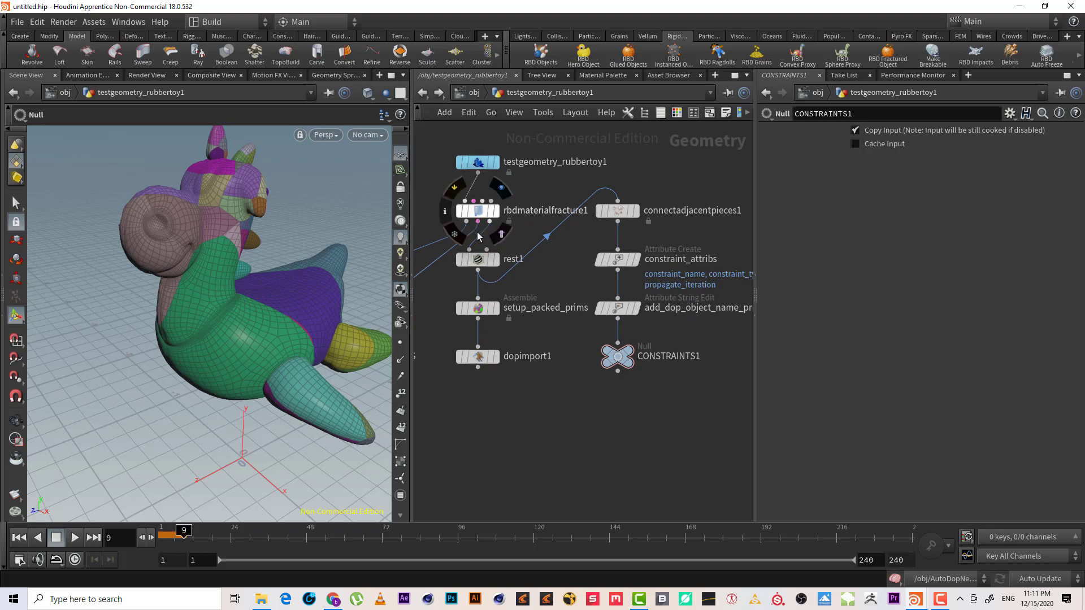
pyautogui.moveTo(456, 355); pyautogui.dragTo(591, 344, button='middle')
pyautogui.moveTo(568, 378); pyautogui.dragTo(492, 327)
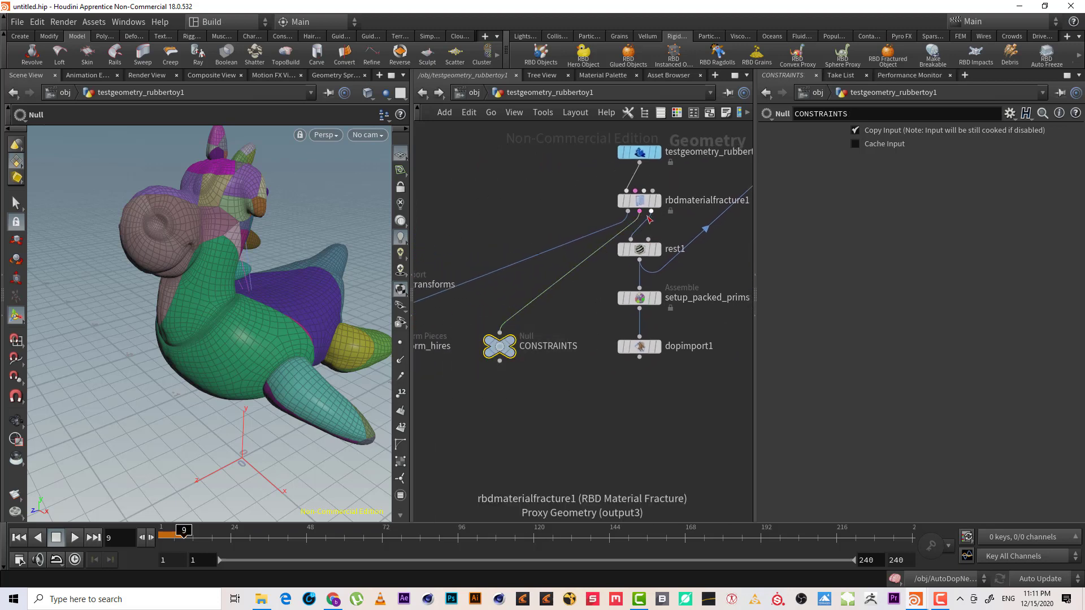
pyautogui.moveTo(690, 219); pyautogui.dragTo(541, 277, button='middle')
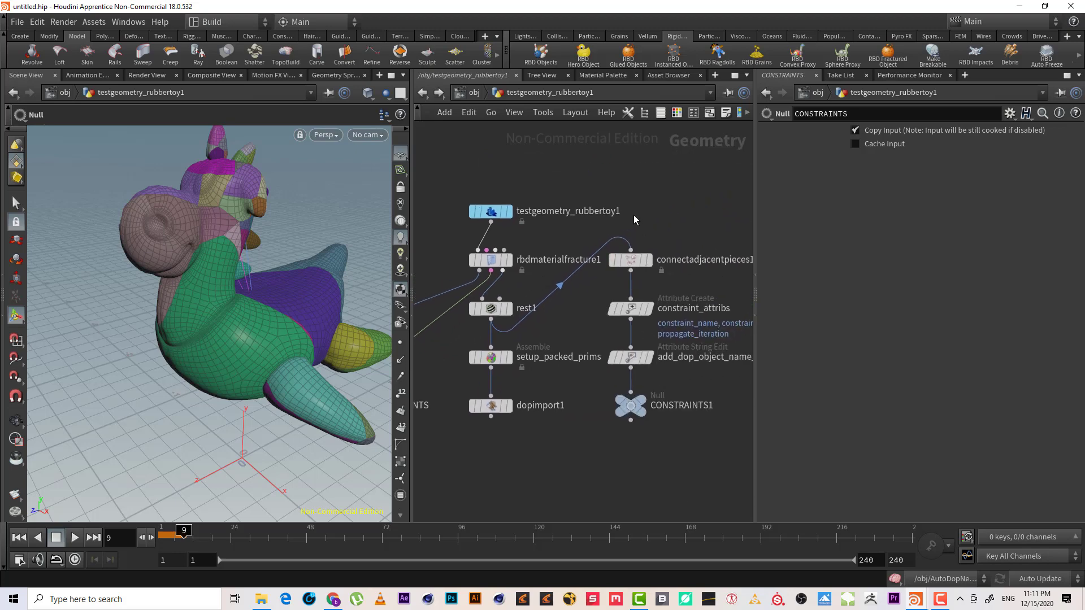
pyautogui.moveTo(527, 320); pyautogui.dragTo(495, 295)
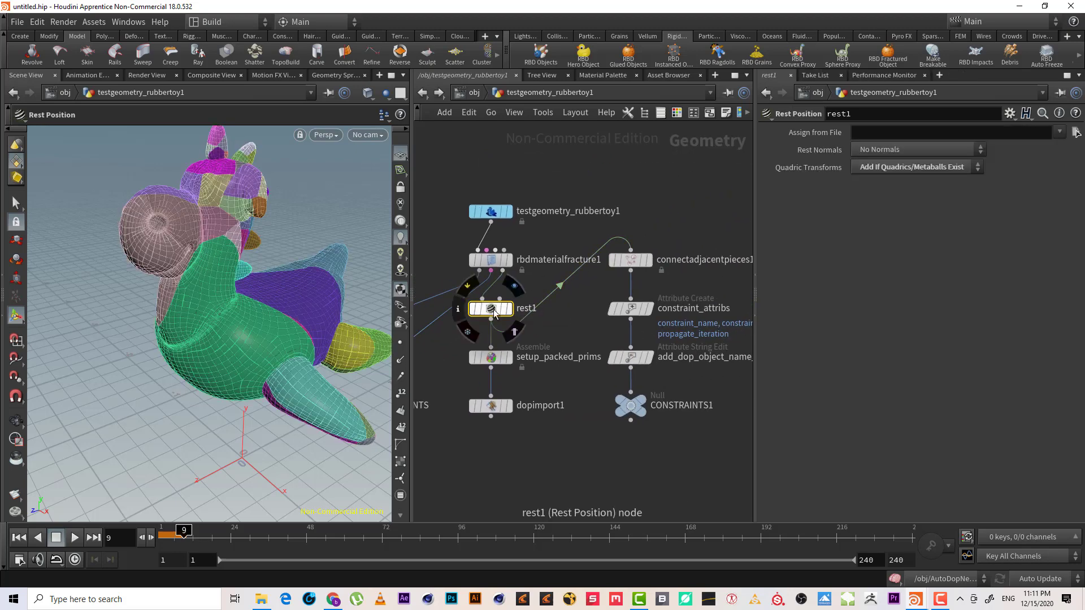
# Display connectadjacentpieces1's connection lines, trying Max Connections 3 before undoing back to 1.
pyautogui.click(650, 266)
pyautogui.click(647, 260)
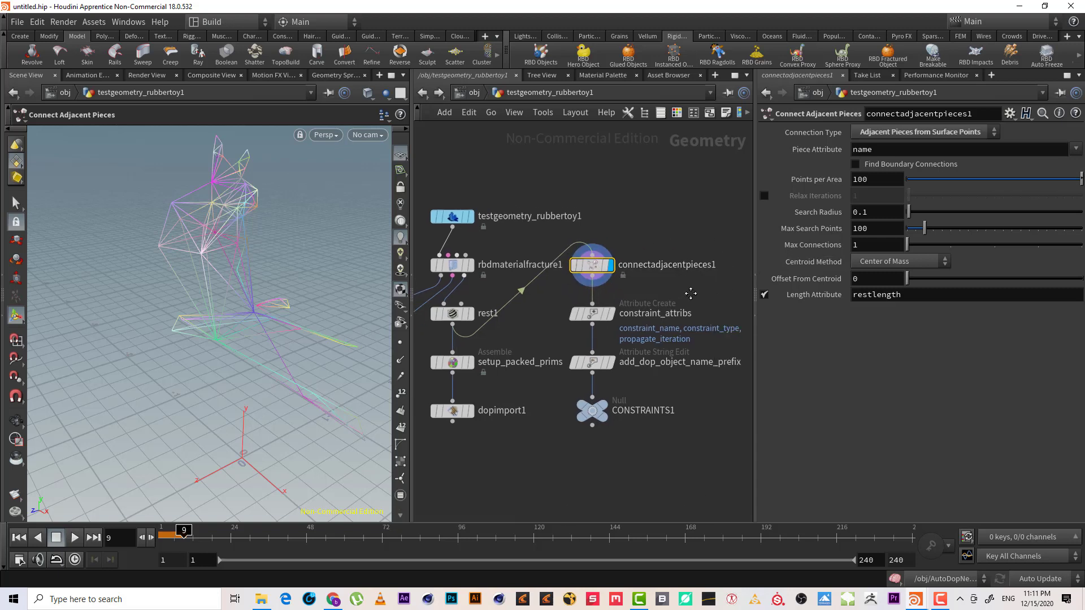
pyautogui.moveTo(916, 252); pyautogui.dragTo(989, 252)
pyautogui.hotkey('ctrl', 'z')
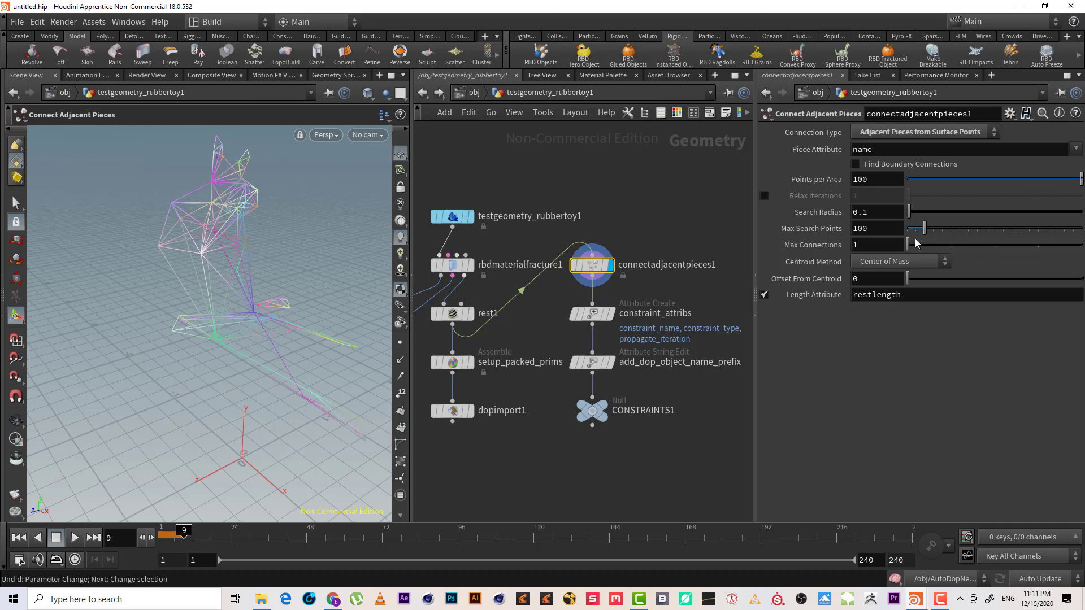
# Inspect constraint_attribs, add_dop_object_name_prefix, the CONSTRAINTS null, CONSTRAINTS1 and the adjacent-pieces chain.
pyautogui.click(592, 314)
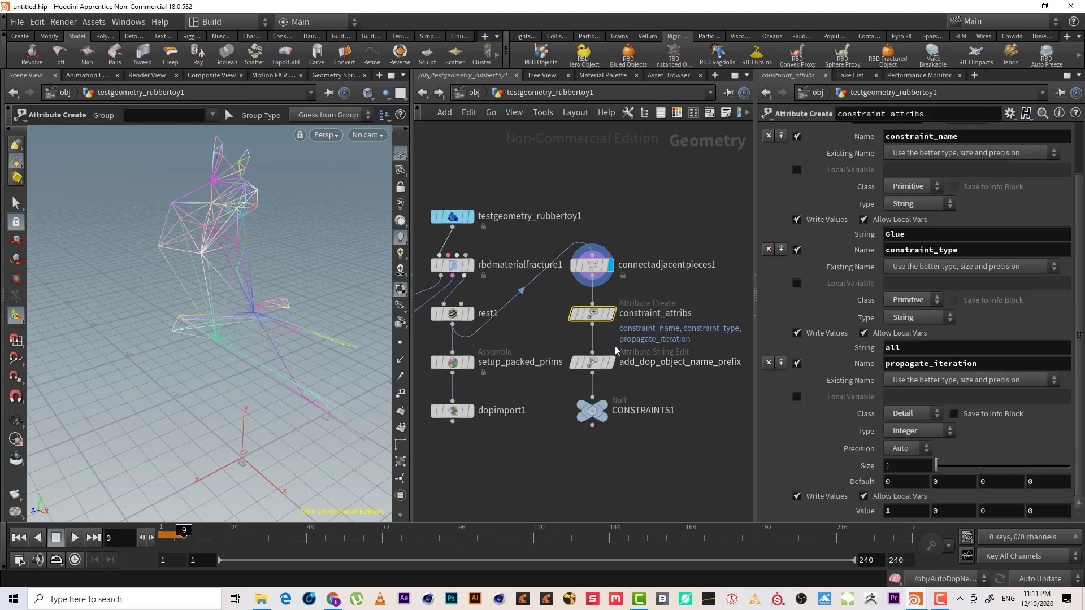
pyautogui.click(592, 362)
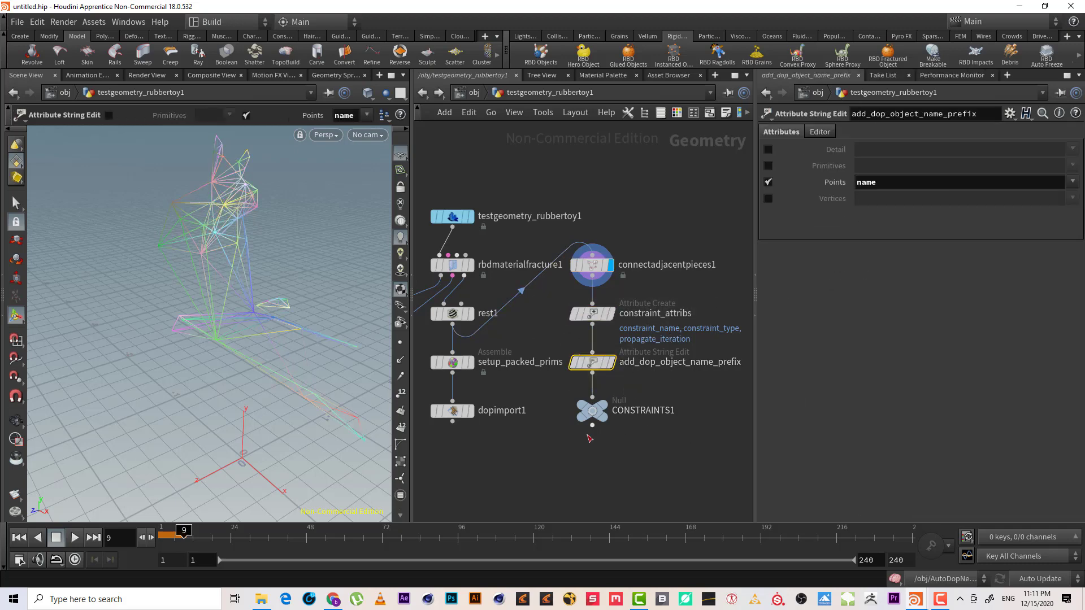
pyautogui.scroll(-3, 590, 438)
pyautogui.moveTo(598, 448); pyautogui.dragTo(619, 433, button='middle')
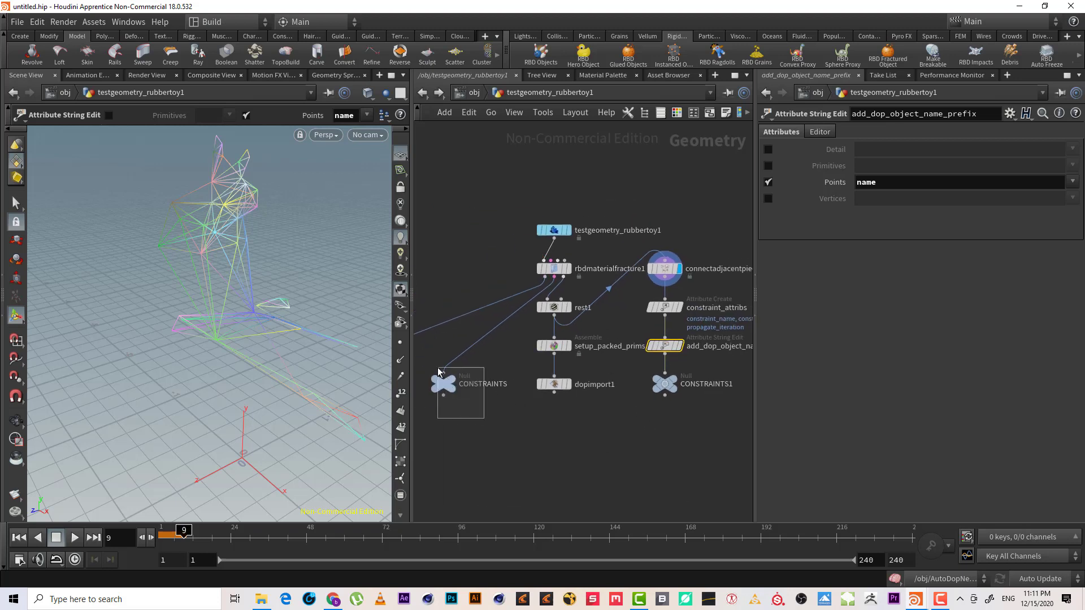
pyautogui.moveTo(438, 370); pyautogui.dragTo(439, 371)
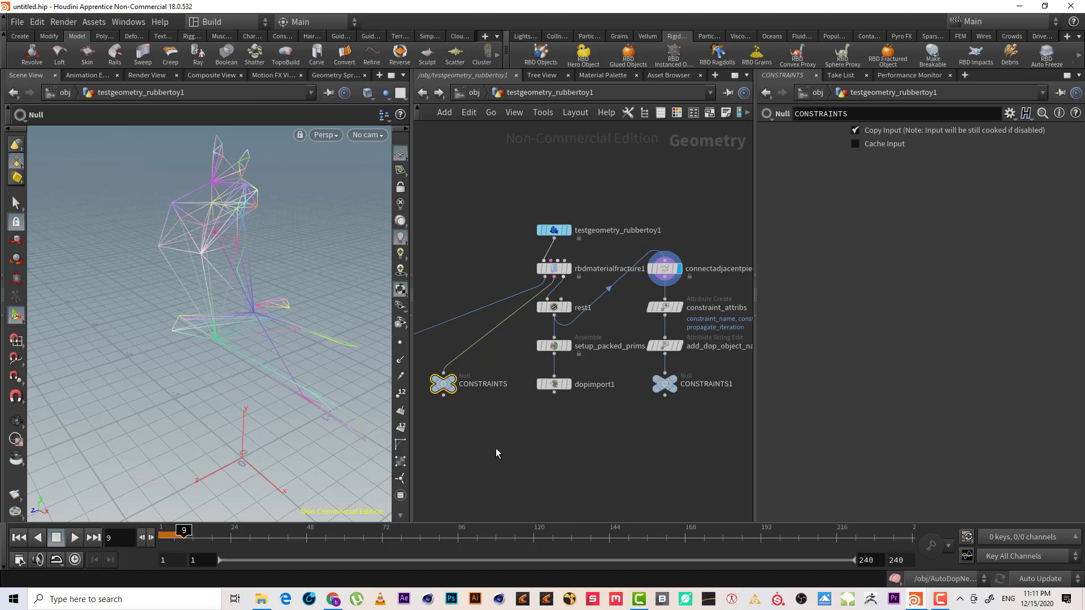
pyautogui.moveTo(502, 436); pyautogui.dragTo(430, 346)
pyautogui.moveTo(686, 464); pyautogui.dragTo(648, 374)
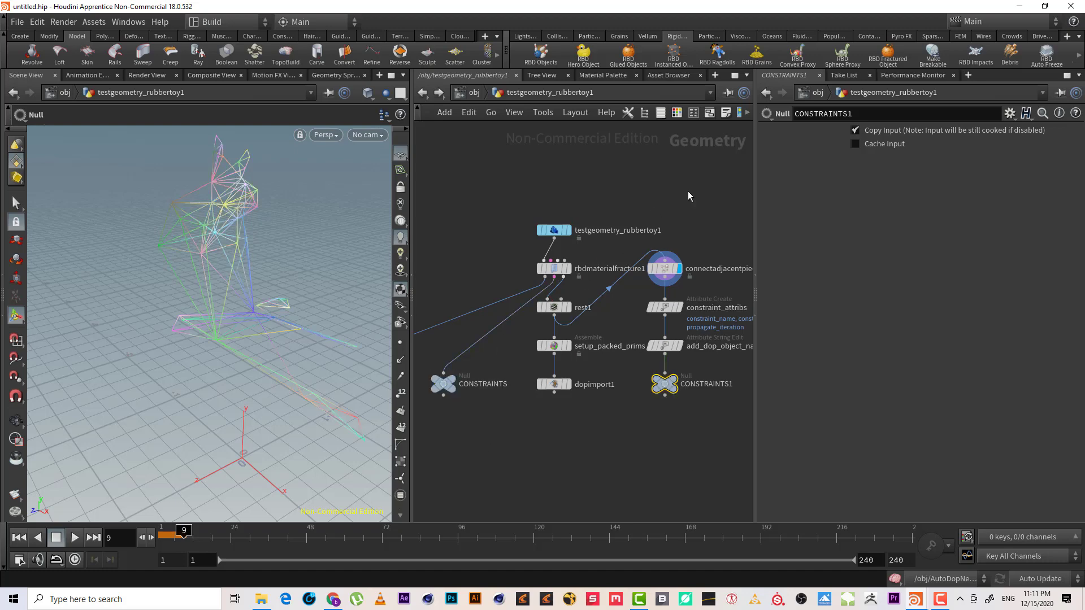
pyautogui.moveTo(695, 422); pyautogui.dragTo(657, 244)
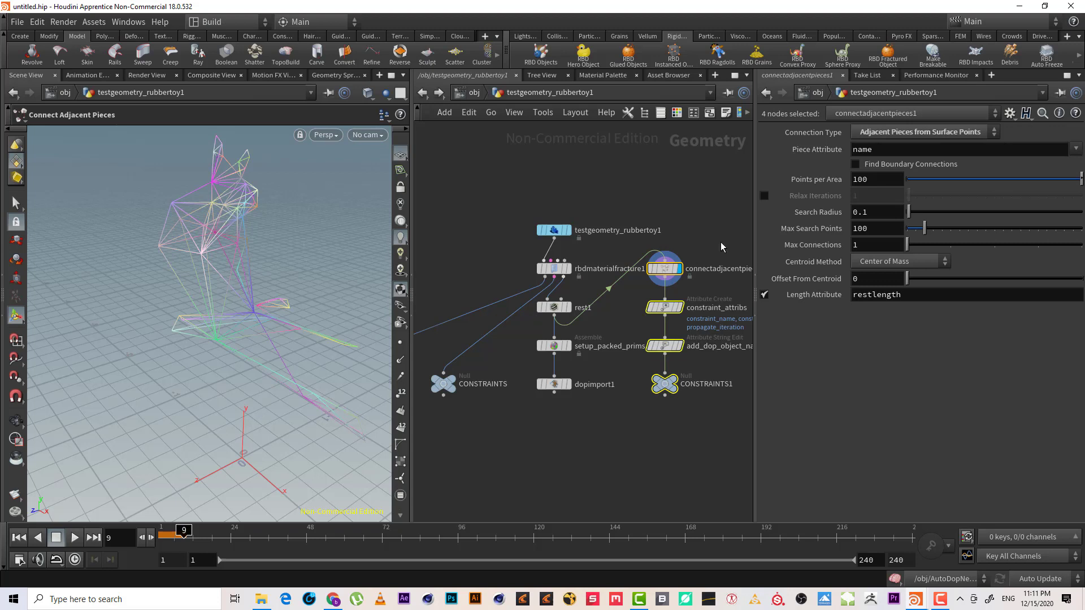
# Go into AutoDopNetwork and bring the glue branch and testgeometry_rubbertoy1 into view.
pyautogui.click(474, 99)
pyautogui.doubleClick(538, 263)
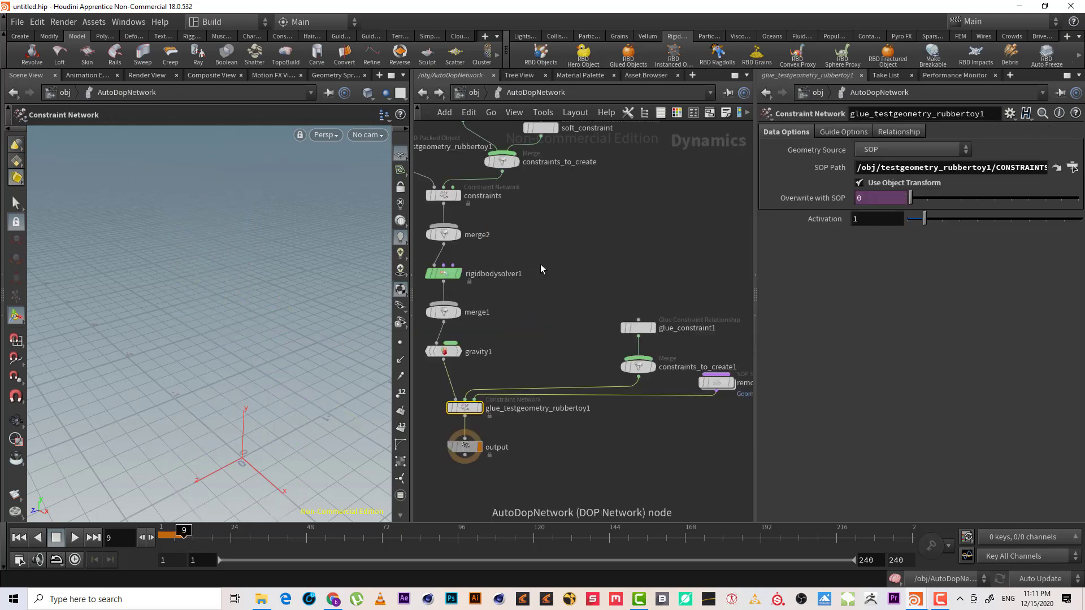
pyautogui.moveTo(506, 279); pyautogui.dragTo(437, 293, button='middle')
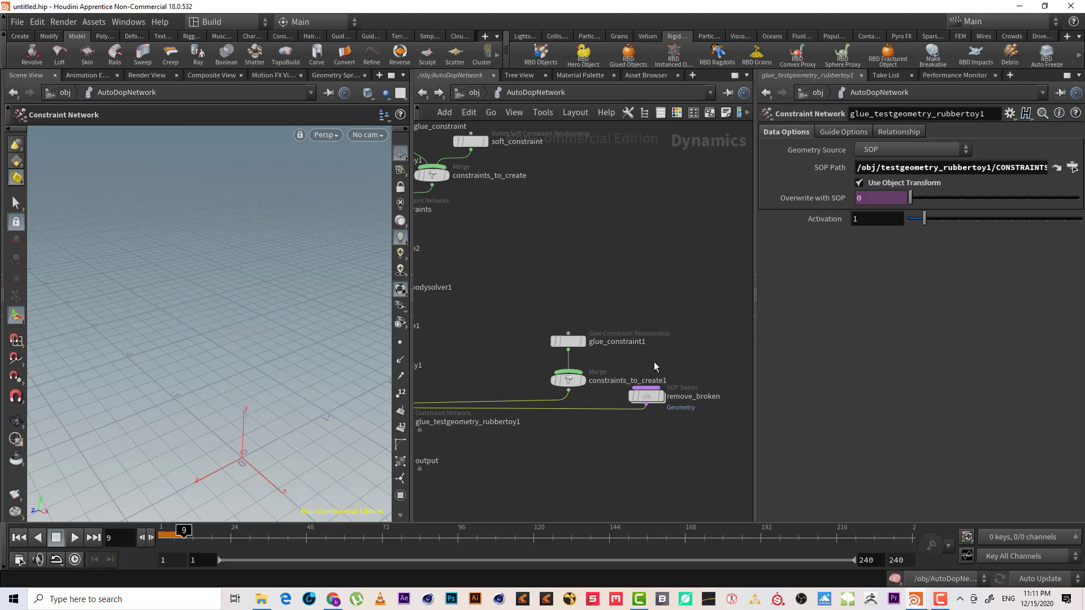
pyautogui.scroll(-1, 653, 362)
pyautogui.moveTo(556, 301); pyautogui.dragTo(570, 331, button='middle')
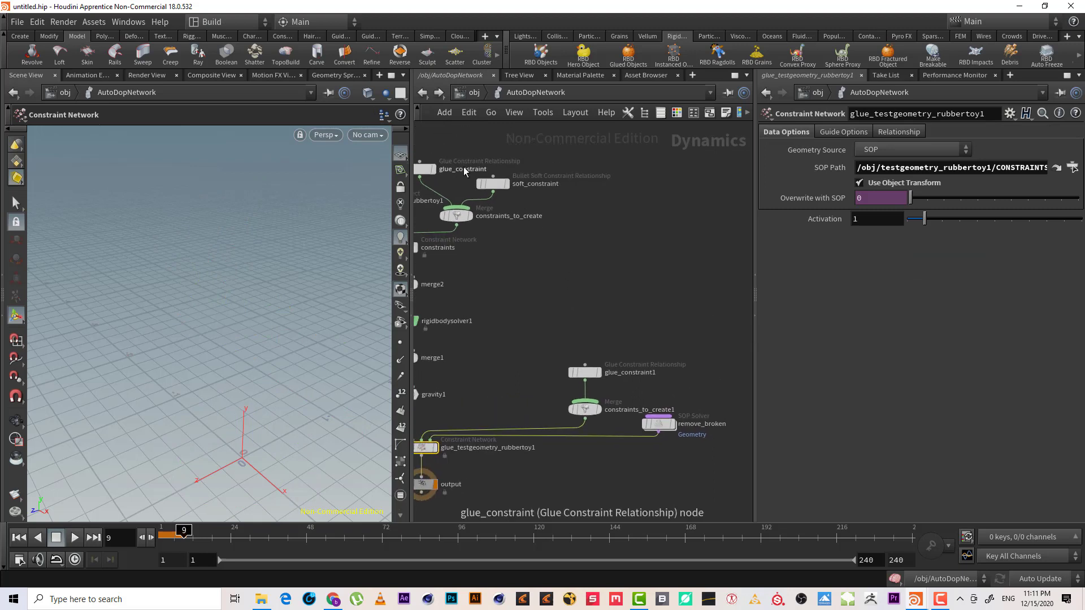
pyautogui.moveTo(614, 290); pyautogui.dragTo(663, 229, button='middle')
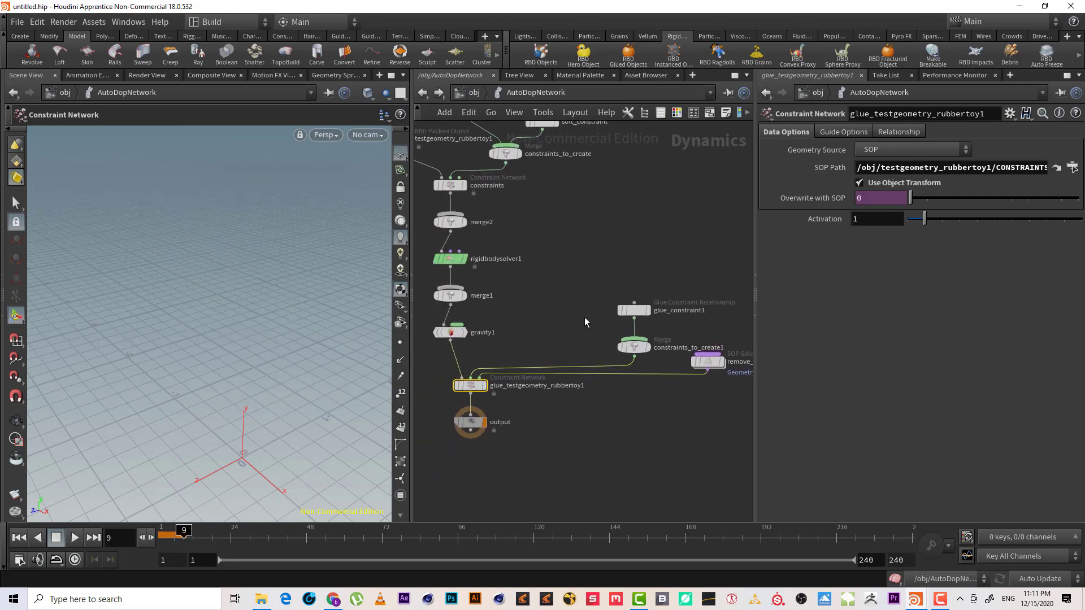
pyautogui.moveTo(562, 199); pyautogui.dragTo(523, 197, button='middle')
pyautogui.moveTo(639, 237); pyautogui.dragTo(687, 331, button='middle')
pyautogui.moveTo(585, 306); pyautogui.dragTo(684, 333, button='middle')
# Wire testgeometry_rubbertoy1 directly into merge2 and cut the constraints wire into merge2.
pyautogui.click(505, 270)
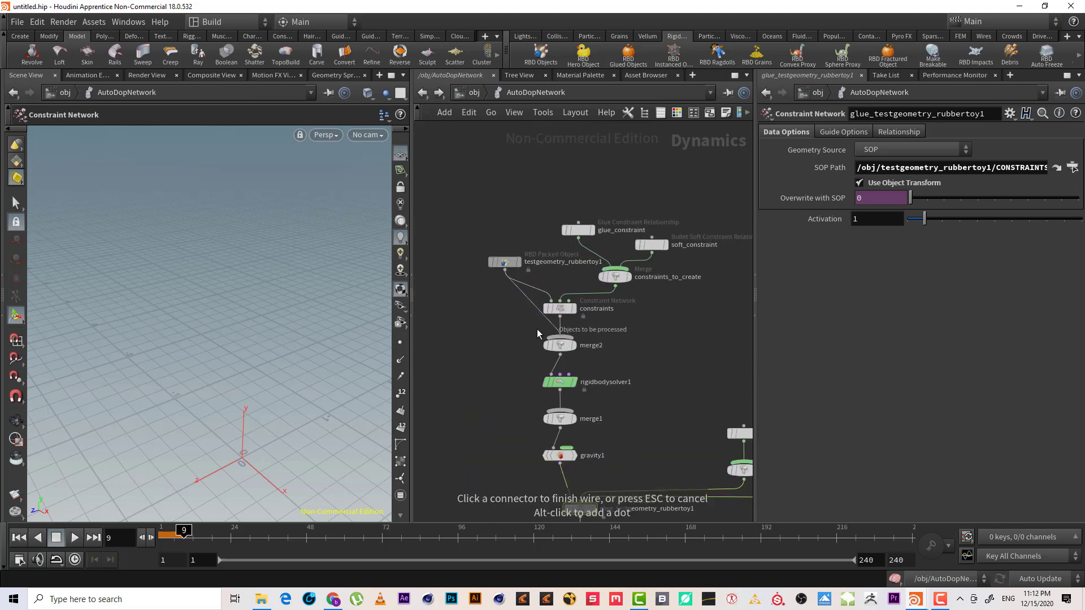
pyautogui.click(560, 336)
pyautogui.moveTo(602, 350); pyautogui.dragTo(588, 318, button='middle')
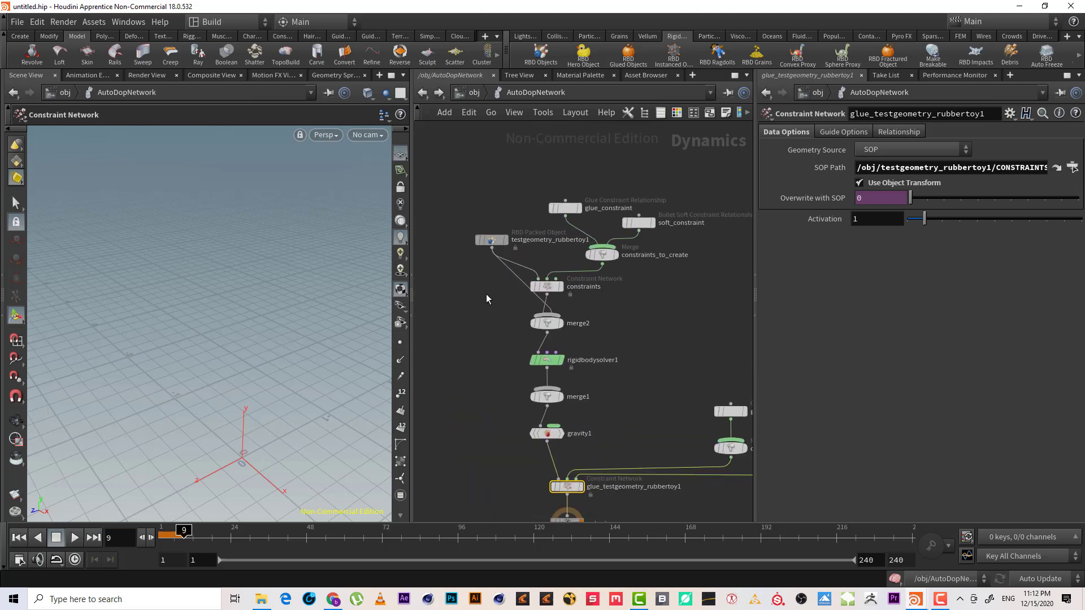
pyautogui.press('y')
pyautogui.moveTo(549, 309); pyautogui.dragTo(551, 308)
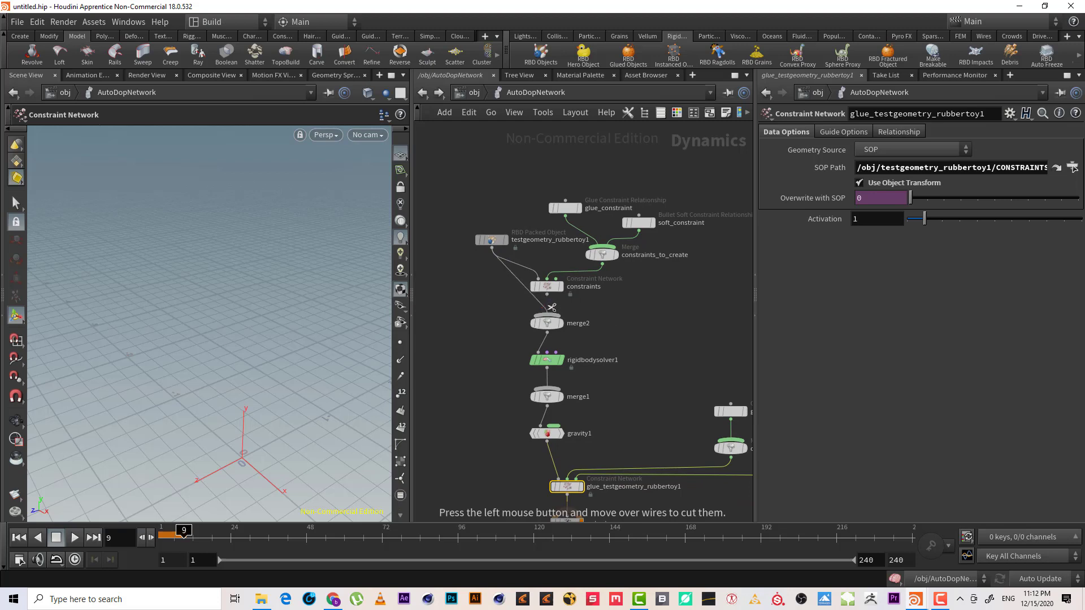
pyautogui.moveTo(631, 330); pyautogui.dragTo(652, 208, button='middle')
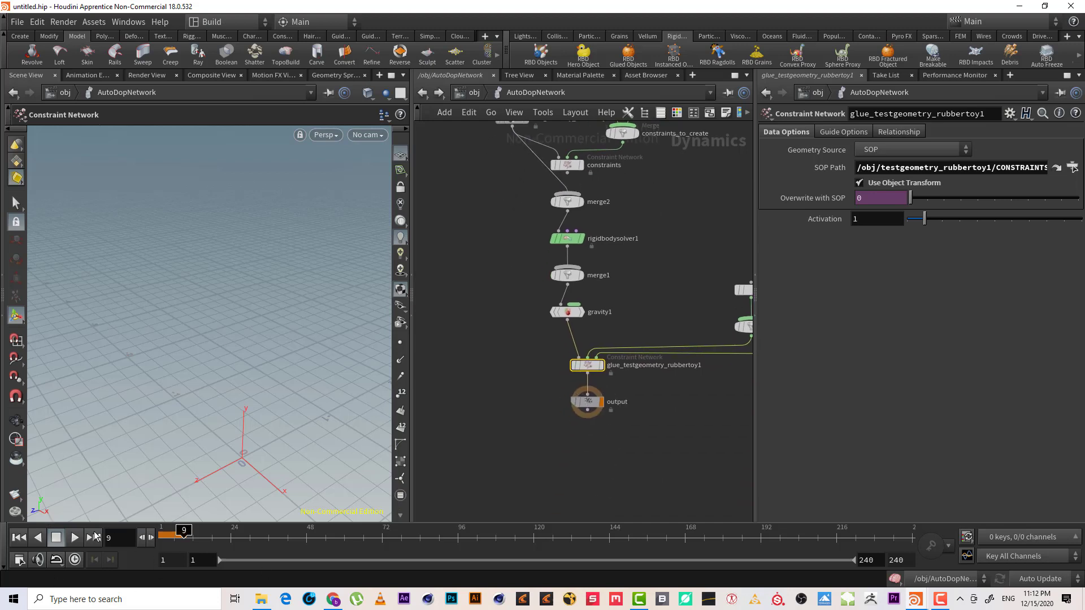
# Play and stop the simulation, rewind to frame 1, and move the output node lower.
pyautogui.click(26, 539)
pyautogui.click(69, 541)
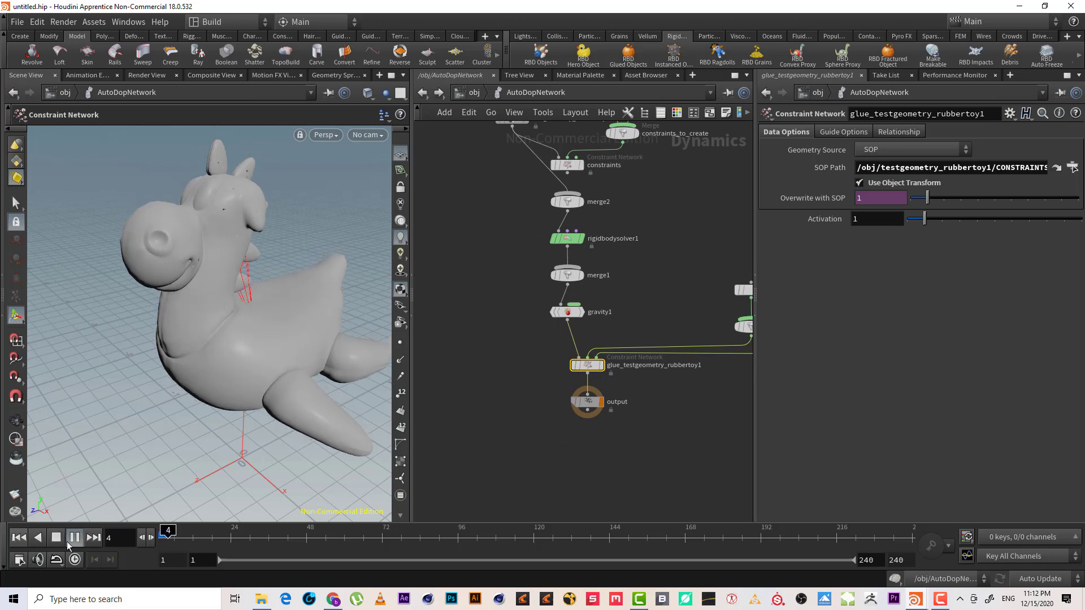
pyautogui.click(56, 538)
pyautogui.click(19, 537)
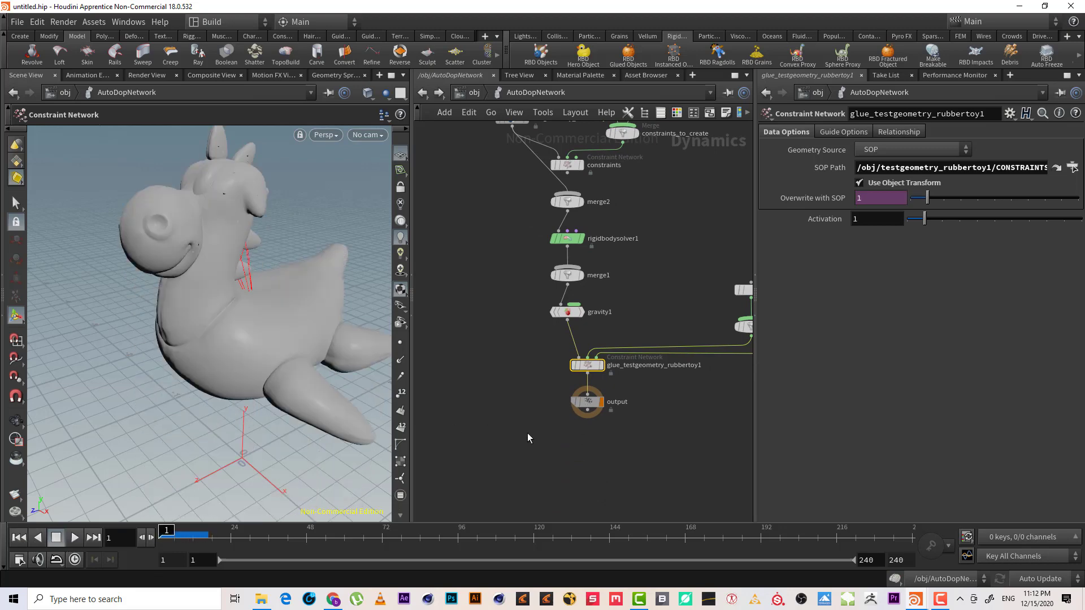
pyautogui.moveTo(594, 413); pyautogui.dragTo(592, 445)
# Insert groundplane1 and merge3 before output, with groundplane1 as merge3's first input.
pyautogui.press('Tab')
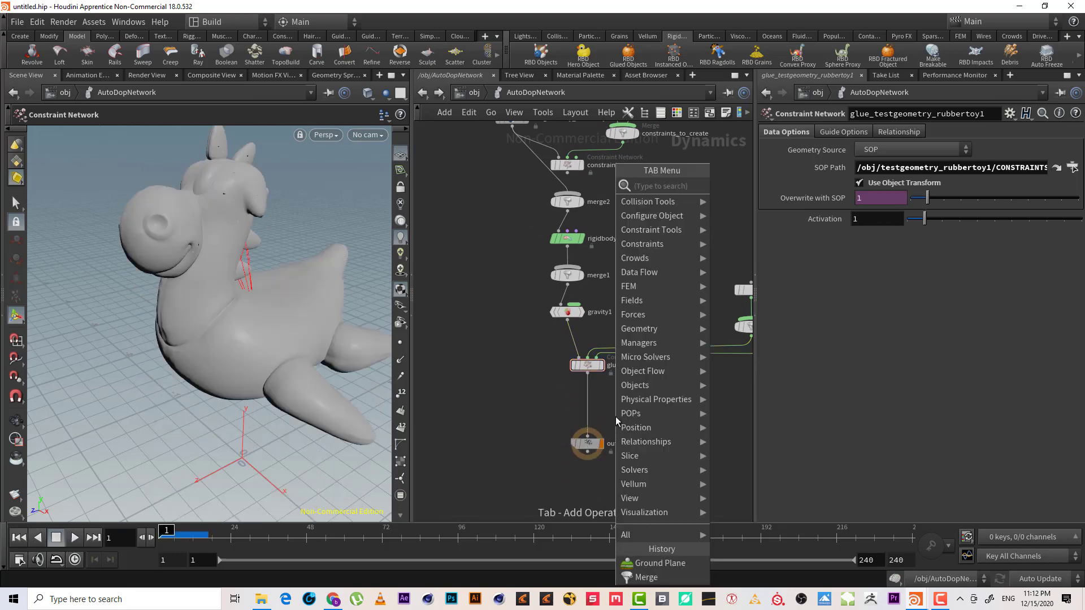
pyautogui.write('gro')
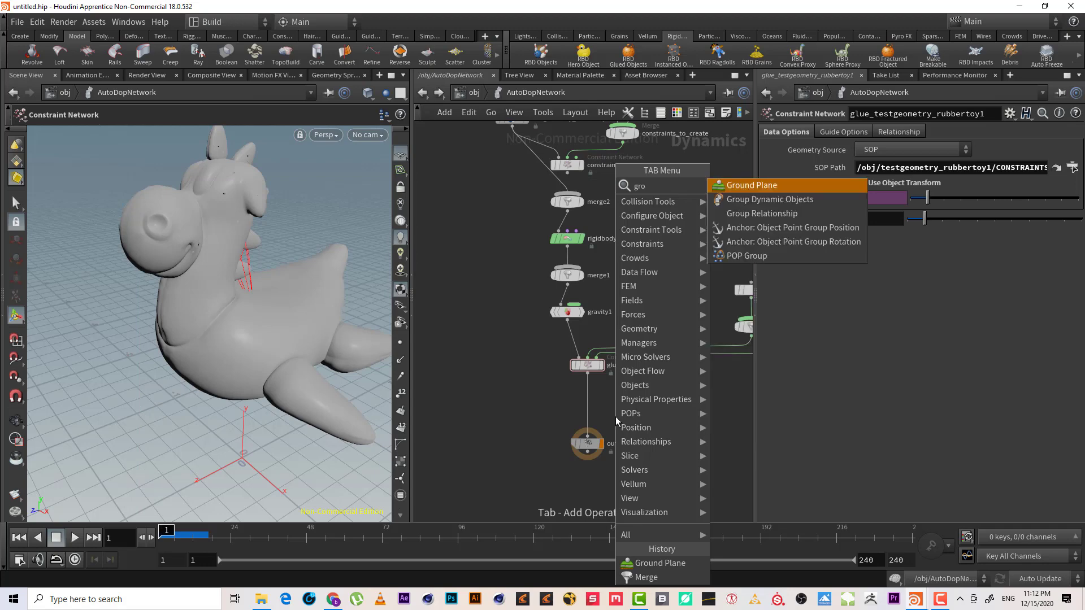
pyautogui.press('Return')
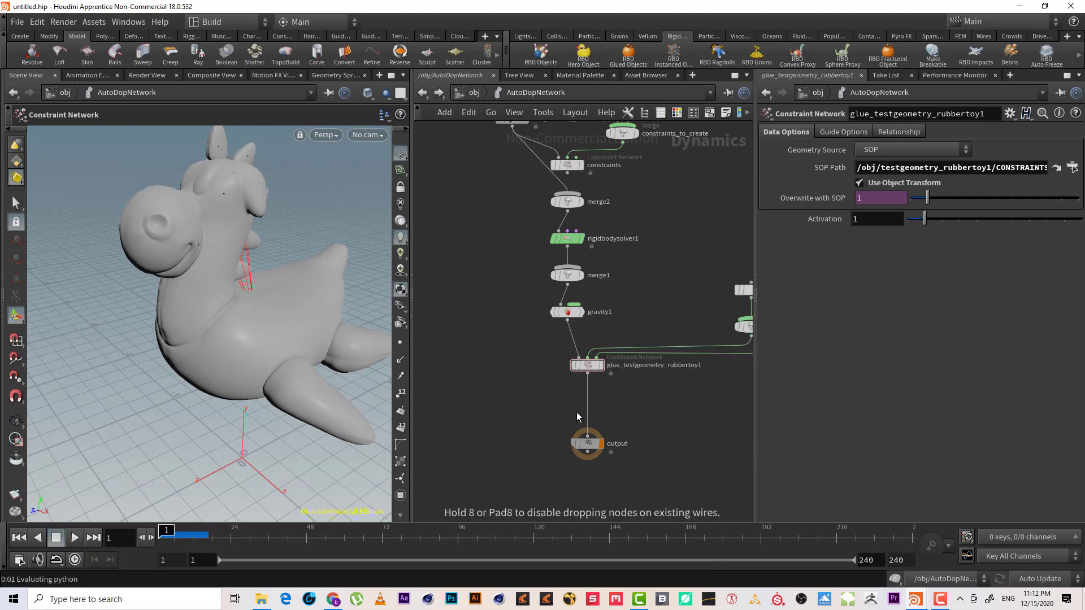
pyautogui.press('Tab')
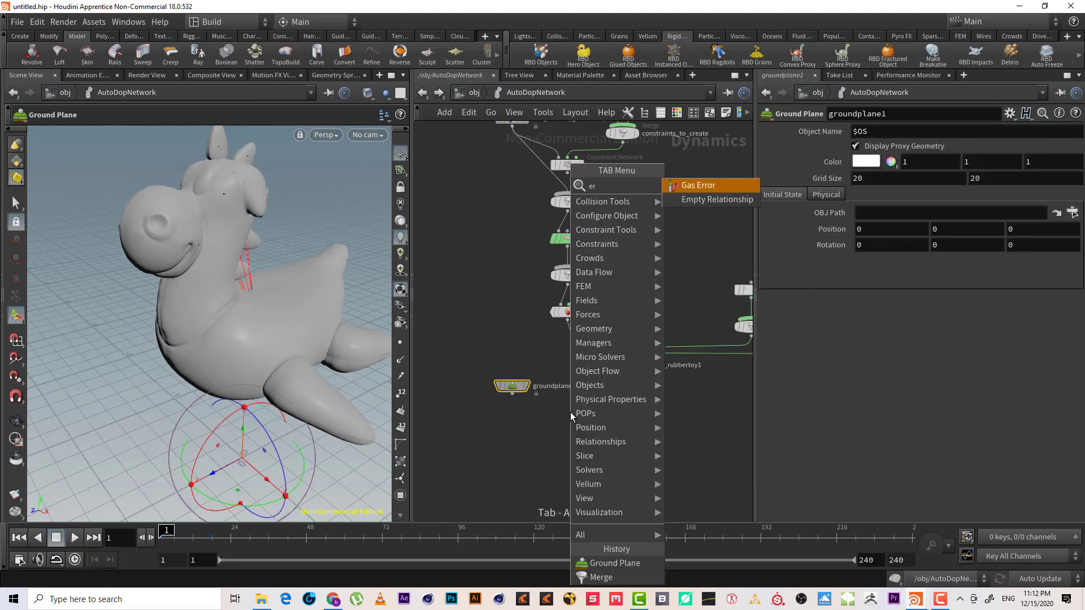
pyautogui.write('merge')
pyautogui.press('Return')
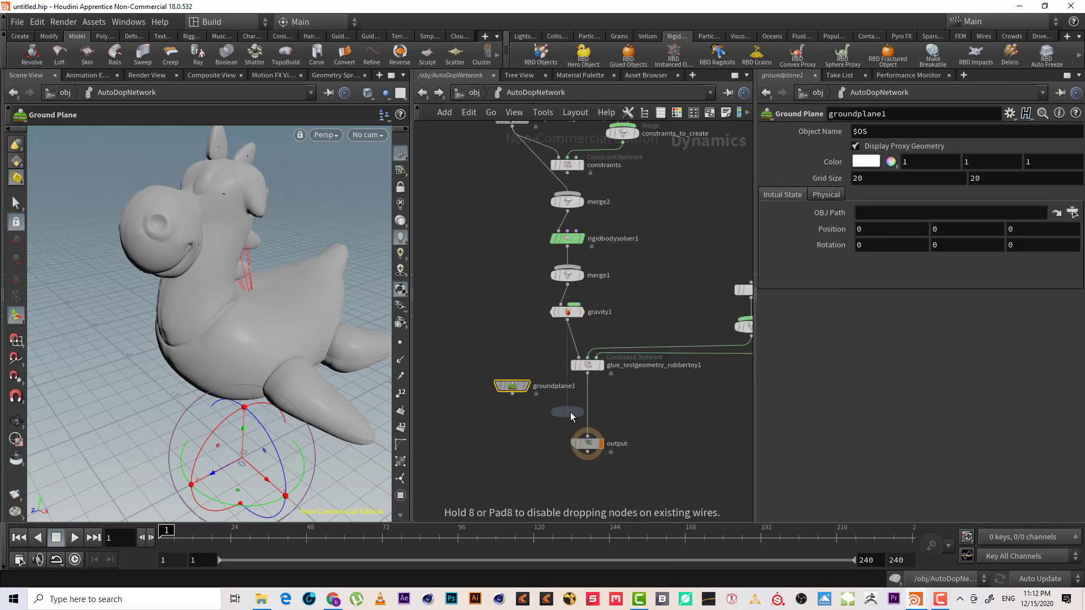
pyautogui.click(591, 404)
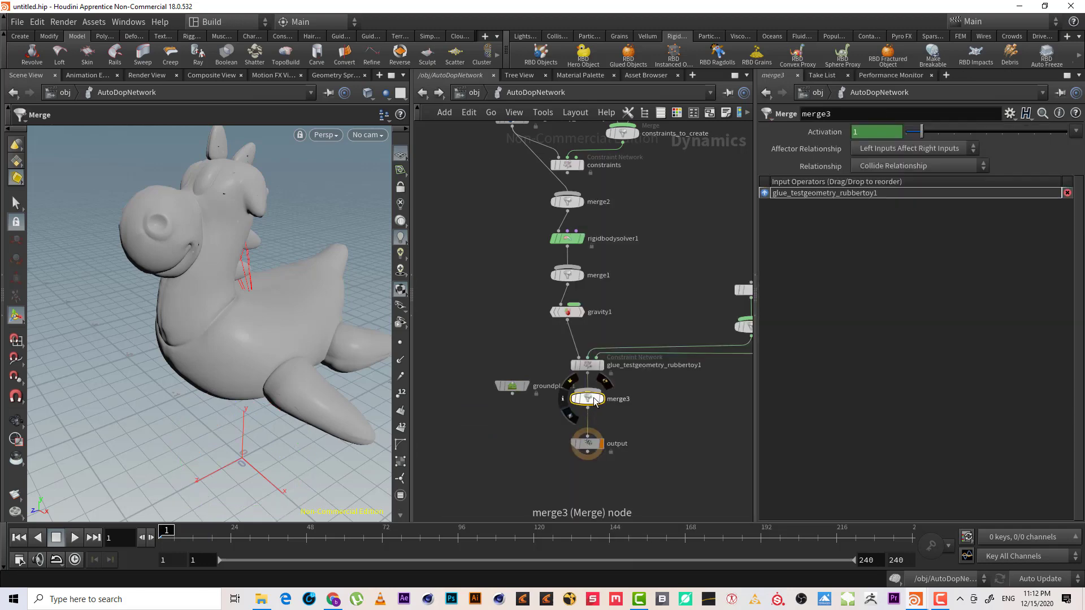
pyautogui.moveTo(511, 394); pyautogui.dragTo(591, 418)
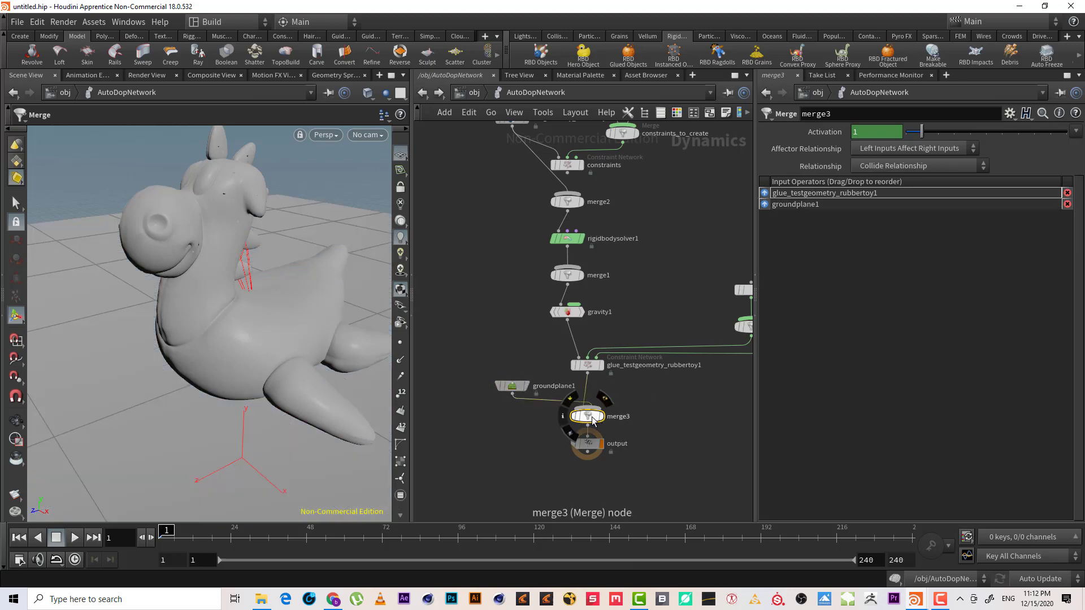
pyautogui.hotkey('shift', 'r')
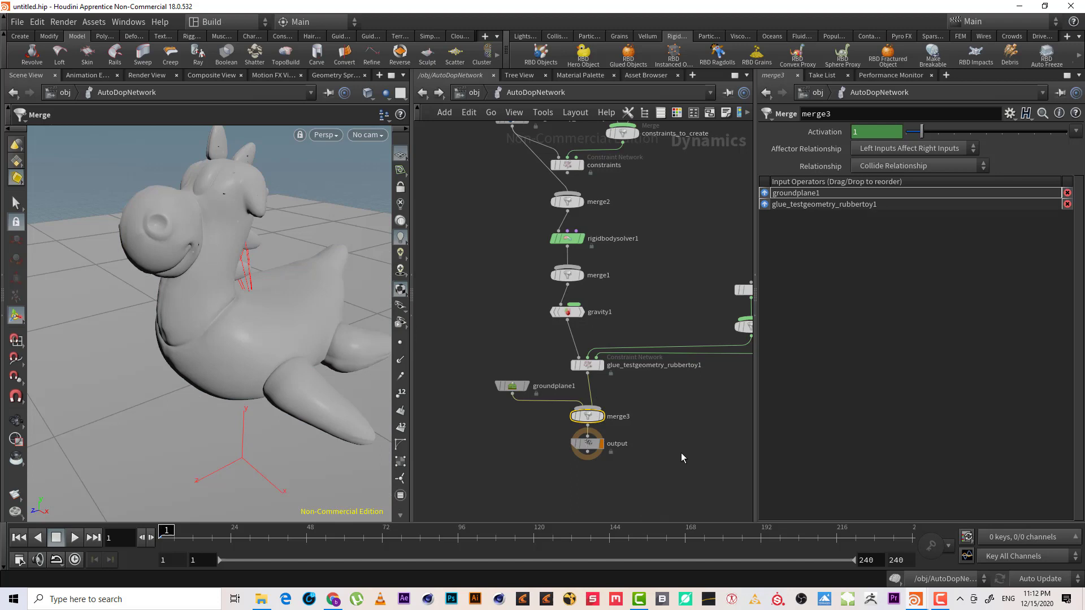
# Play the simulation to frame 16 and select glue_constraint1.
pyautogui.click(62, 538)
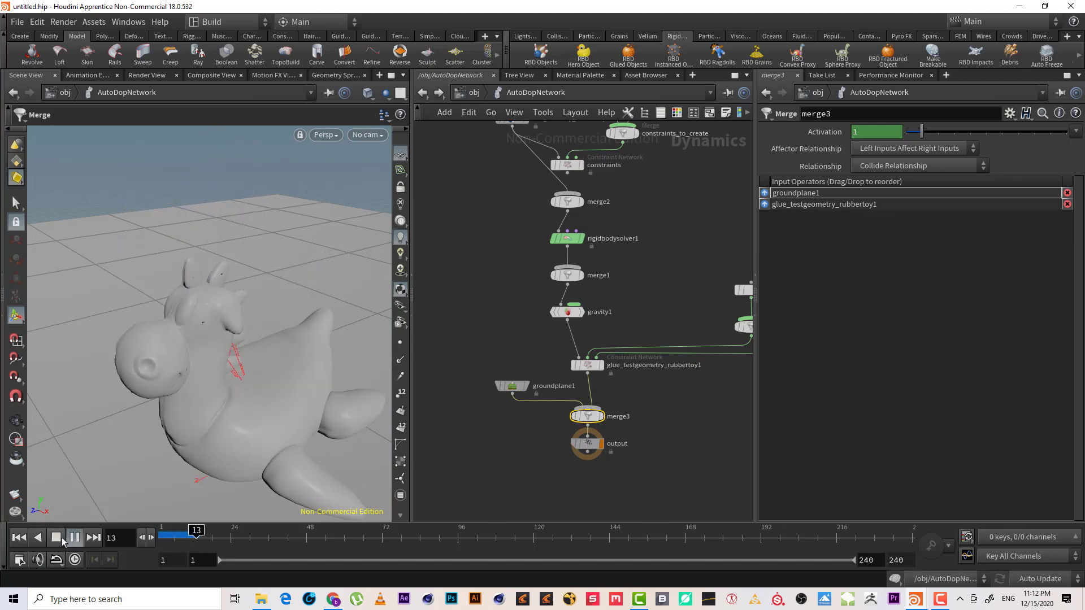
pyautogui.moveTo(682, 288); pyautogui.dragTo(584, 298, button='middle')
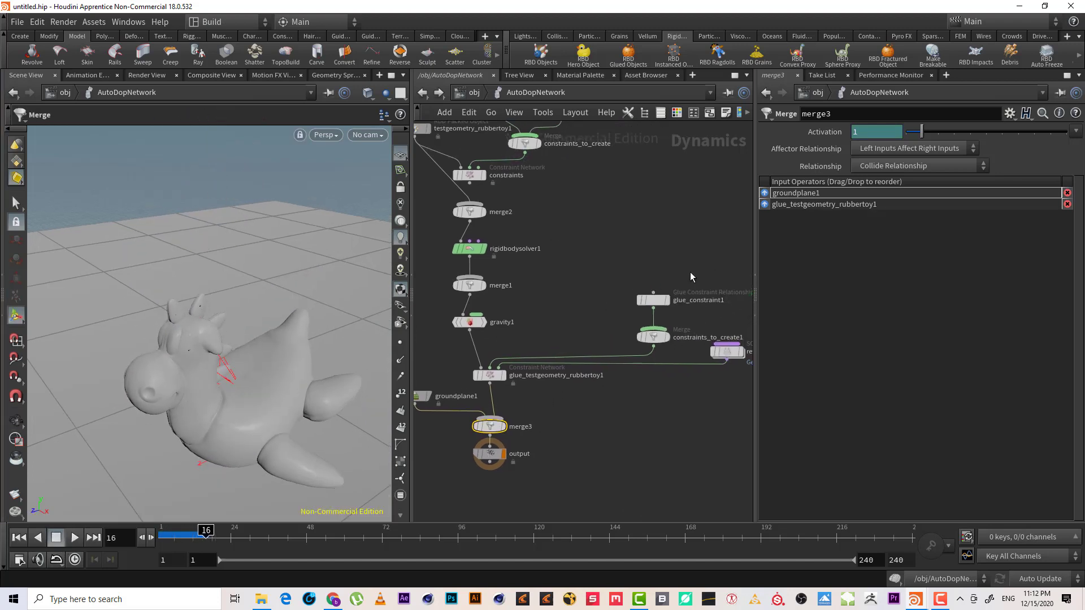
pyautogui.moveTo(712, 274); pyautogui.dragTo(640, 300)
# Lower glue_constraint1's Strength to 100 and hide testgeometry_rubbertoy1's display geometry.
pyautogui.click(959, 152)
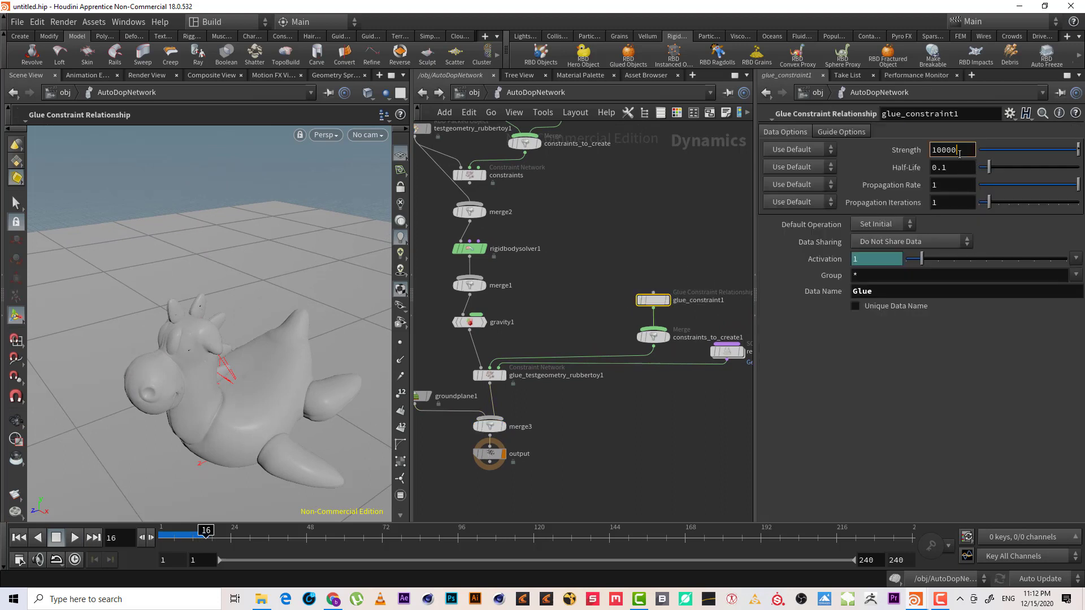
pyautogui.press('Return')
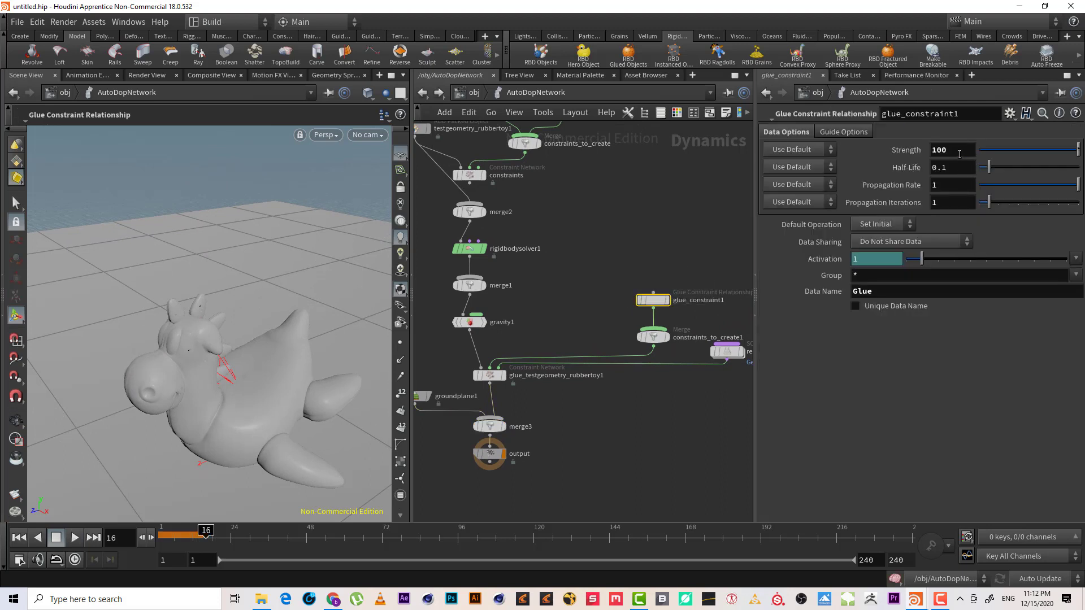
pyautogui.moveTo(680, 279); pyautogui.dragTo(735, 333, button='middle')
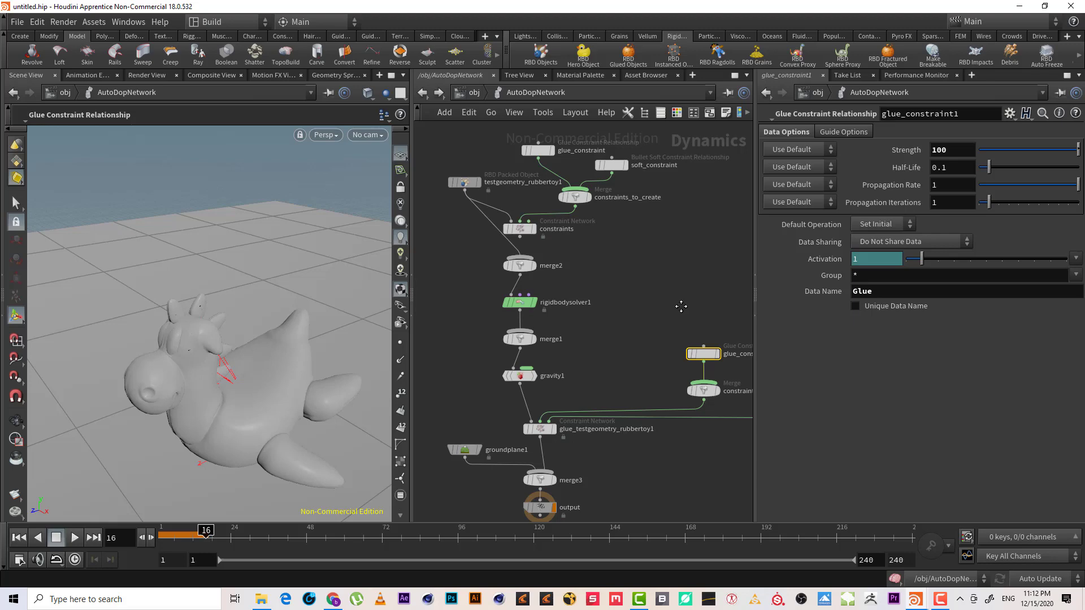
pyautogui.click(468, 182)
pyautogui.click(765, 275)
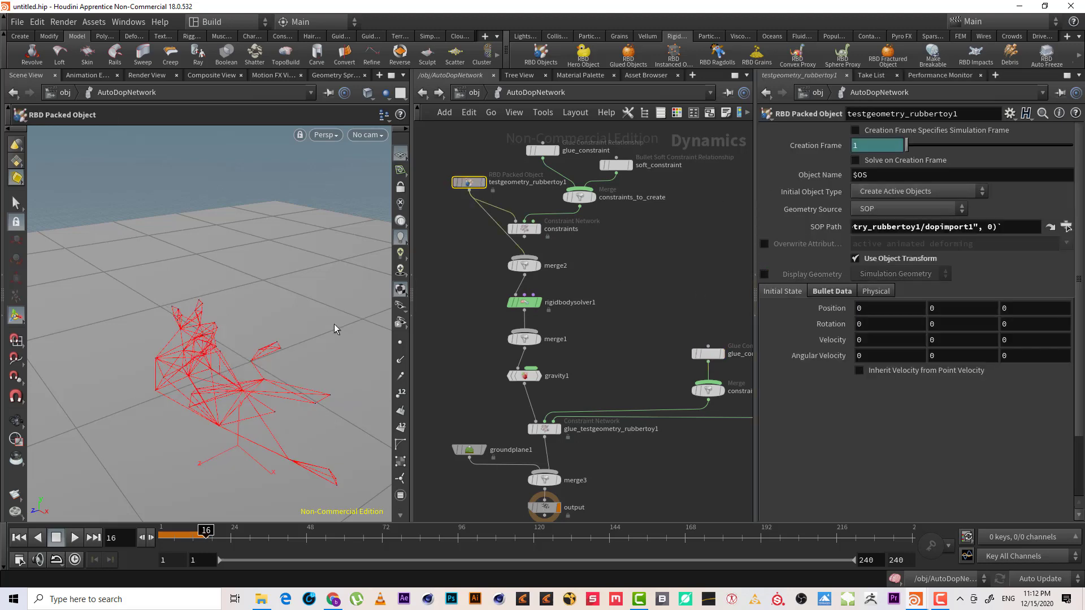
# Replay the simulation from the start to frame 40 and frame the broken pieces.
pyautogui.keyDown('alt'); pyautogui.moveTo(277, 335); pyautogui.dragTo(232, 460); pyautogui.keyUp('alt')
pyautogui.press('Return')
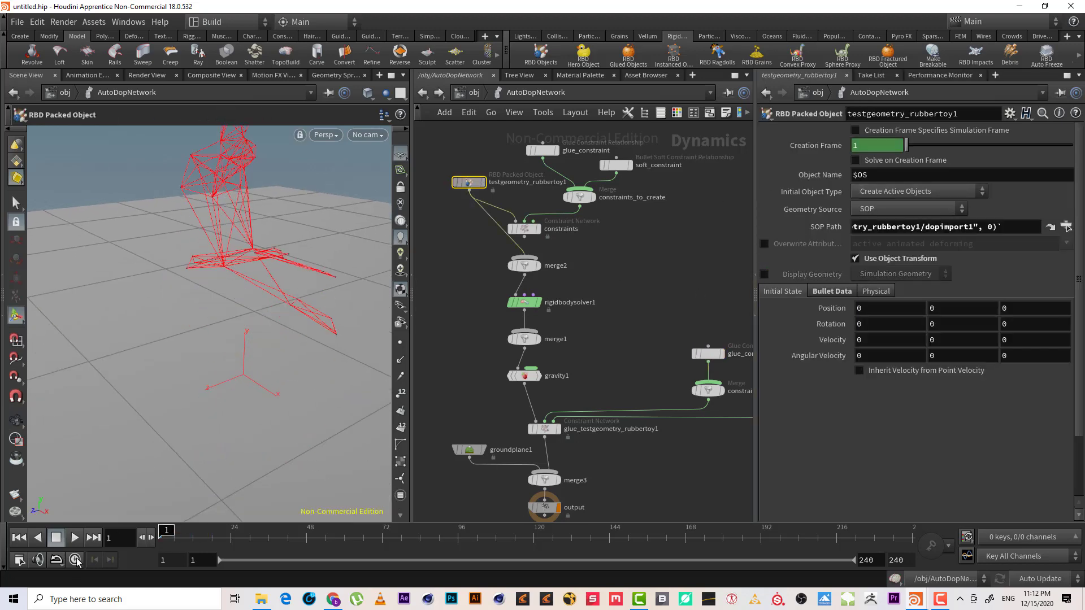
pyautogui.click(74, 537)
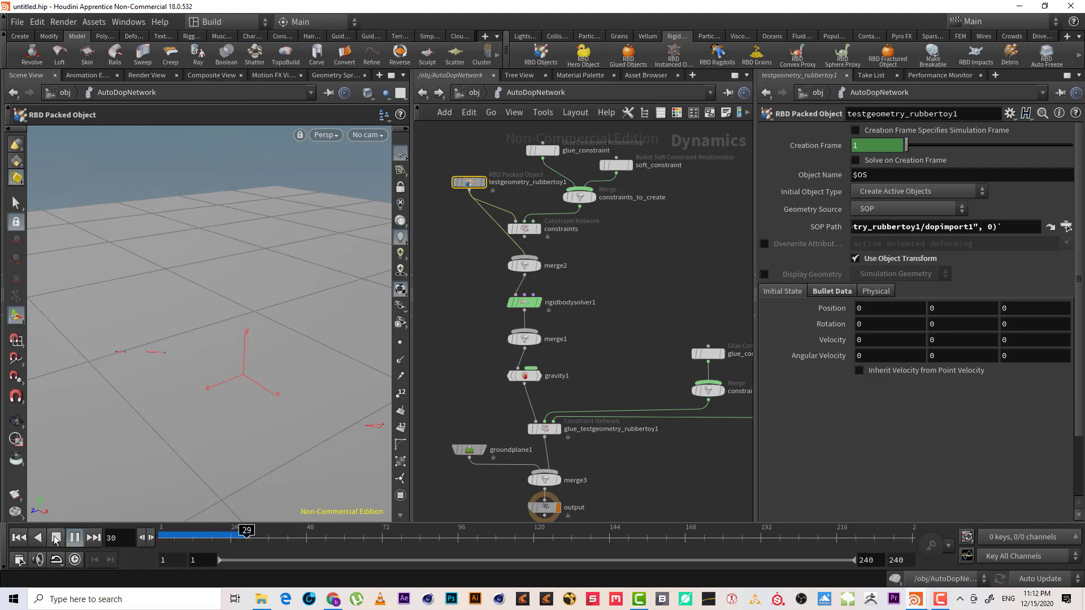
pyautogui.click(74, 538)
pyautogui.keyDown('alt'); pyautogui.moveTo(64, 472); pyautogui.dragTo(139, 452, button='right'); pyautogui.keyUp('alt')
pyautogui.moveTo(139, 452); pyautogui.dragTo(220, 324)
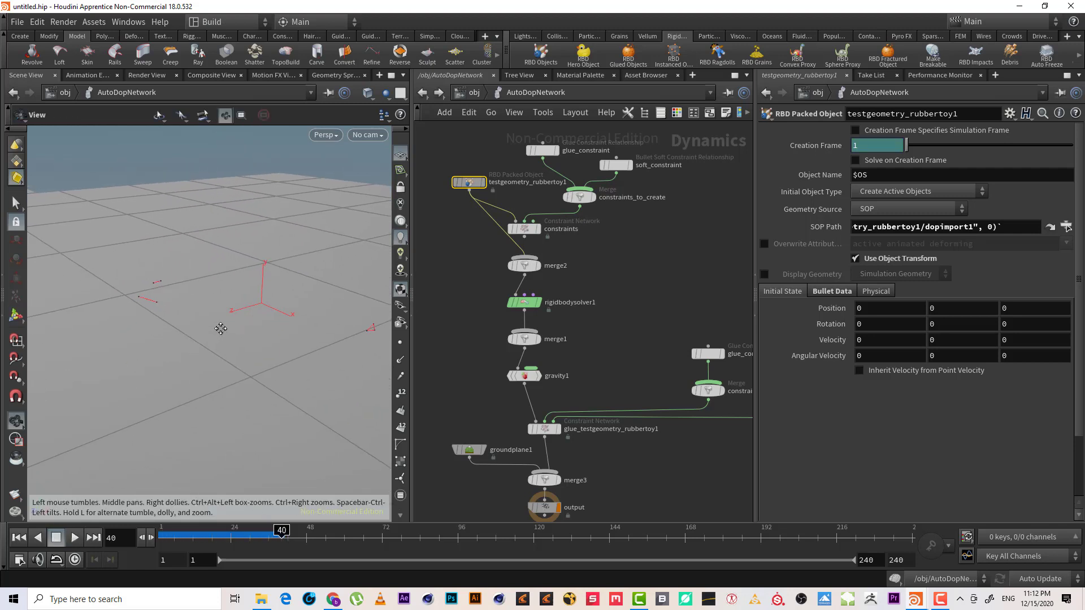
pyautogui.press('Return')
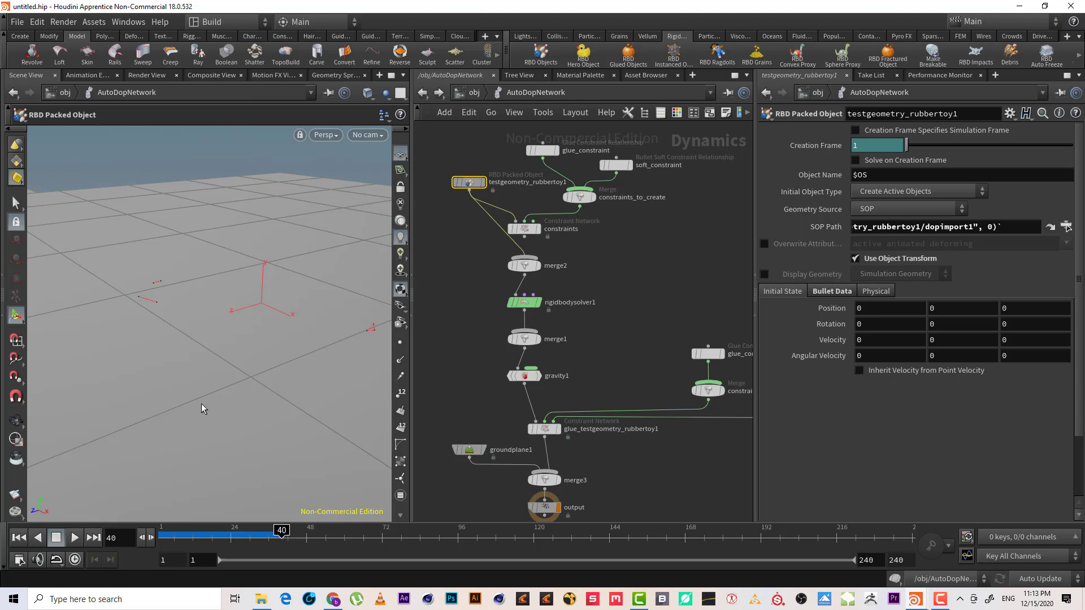
# Orbit the 3D view and go to frame 12 to see the toy mid-fall.
pyautogui.keyDown('alt'); pyautogui.moveTo(201, 403); pyautogui.dragTo(213, 303, button='middle'); pyautogui.keyUp('alt')
pyautogui.keyDown('alt'); pyautogui.moveTo(213, 303); pyautogui.dragTo(195, 344, button='right'); pyautogui.keyUp('alt')
pyautogui.keyDown('alt'); pyautogui.moveTo(196, 344); pyautogui.dragTo(218, 443); pyautogui.keyUp('alt')
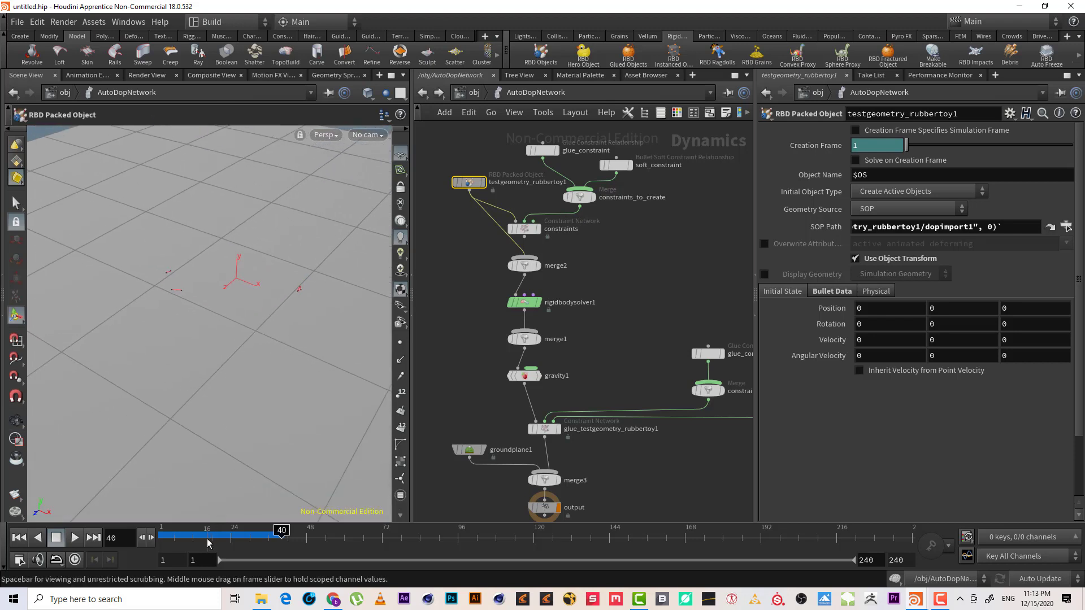
pyautogui.moveTo(207, 543)
pyautogui.mouseDown()
pyautogui.moveTo(243, 534)
pyautogui.moveTo(193, 536)
pyautogui.mouseUp()
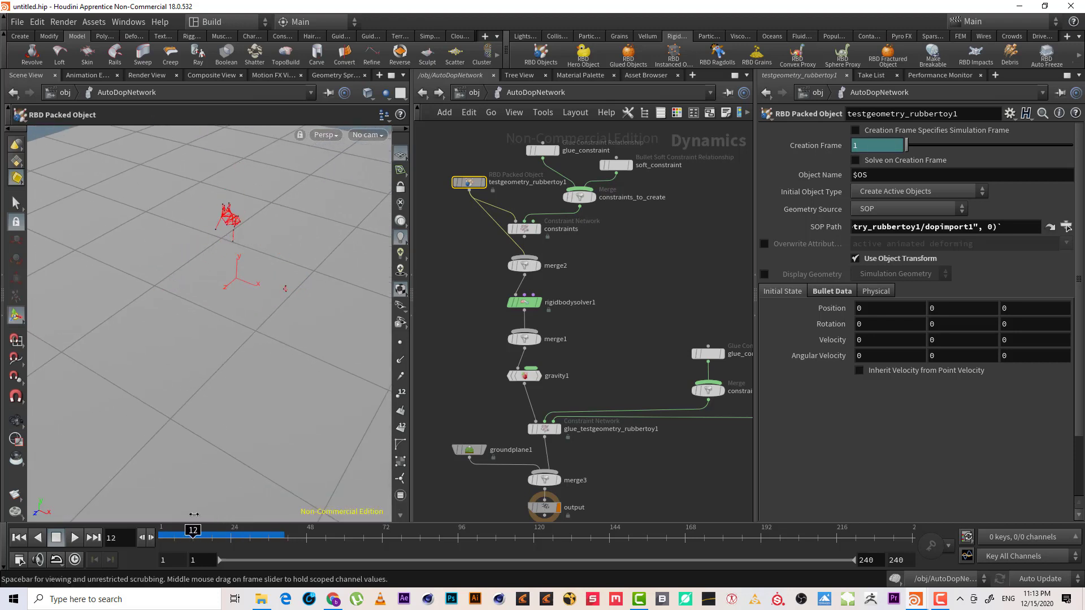
pyautogui.moveTo(668, 474); pyautogui.dragTo(629, 490, button='middle')
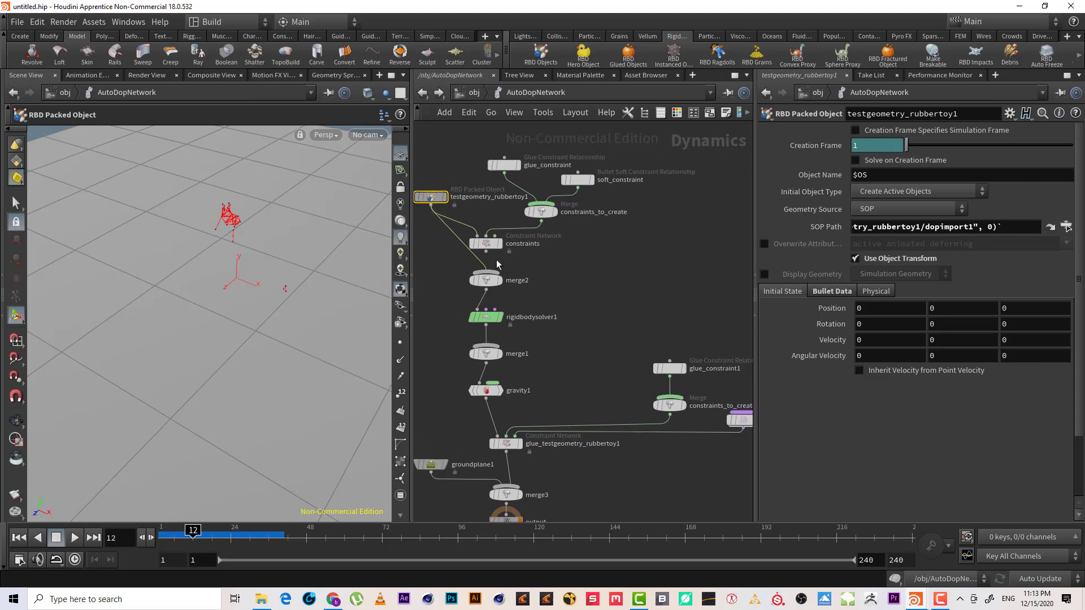
# Cut the toy-to-merge2 wire, wire constraints into merge2, and select the three redundant glue nodes.
pyautogui.press('y')
pyautogui.moveTo(478, 265); pyautogui.dragTo(509, 264)
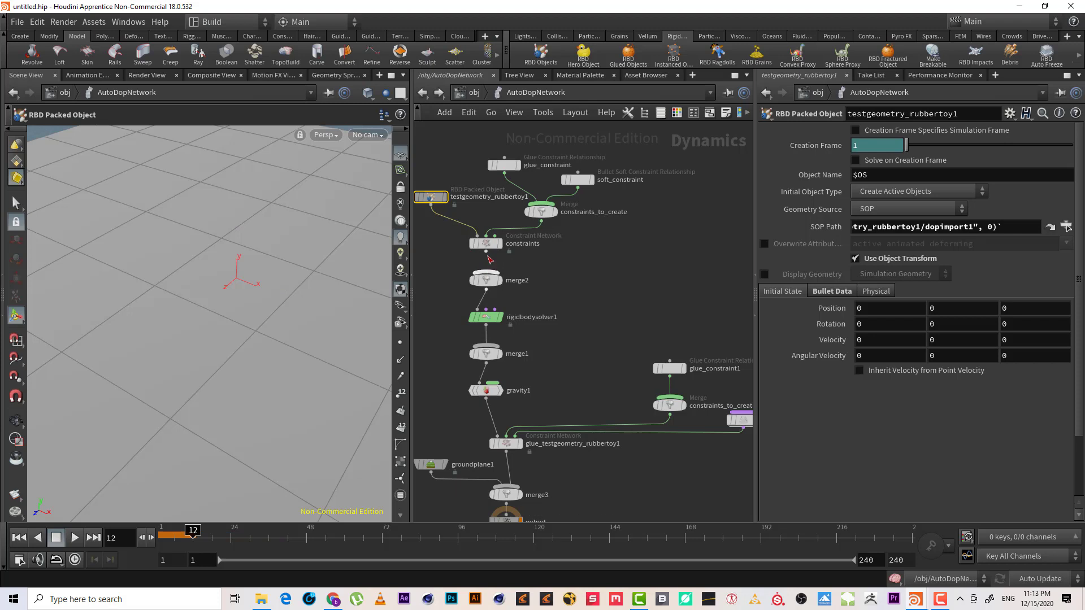
pyautogui.click(485, 252)
pyautogui.click(486, 272)
pyautogui.moveTo(661, 447); pyautogui.dragTo(613, 429, button='middle')
pyautogui.moveTo(729, 451); pyautogui.dragTo(620, 313)
# Delete the three constraint nodes and glue_testgeometry_rubbertoy1, then replay the simulation from frame 1.
pyautogui.press('Delete')
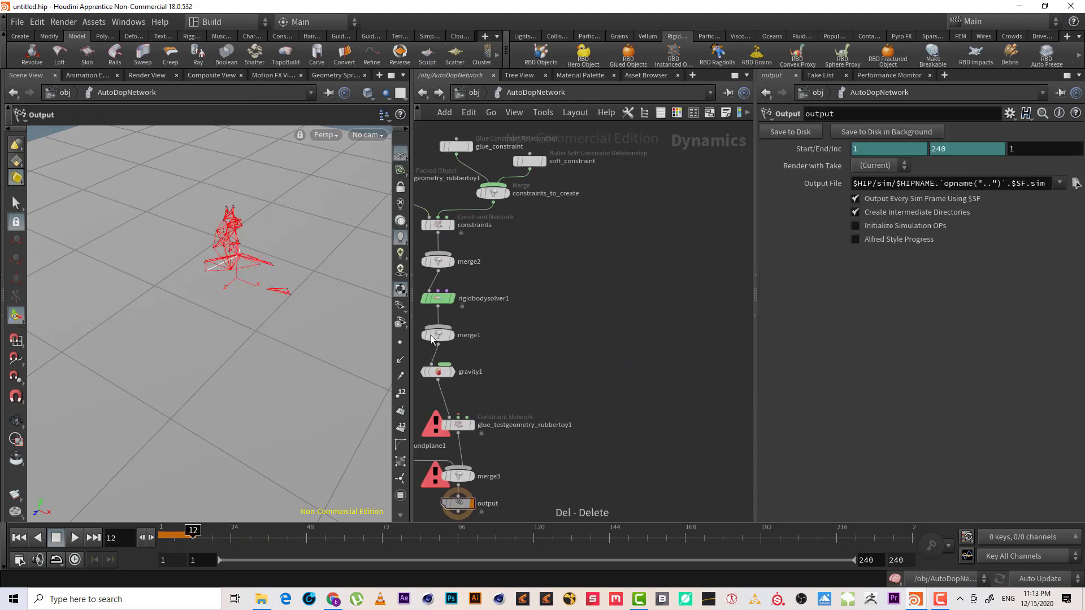
pyautogui.moveTo(519, 320); pyautogui.dragTo(599, 268, button='middle')
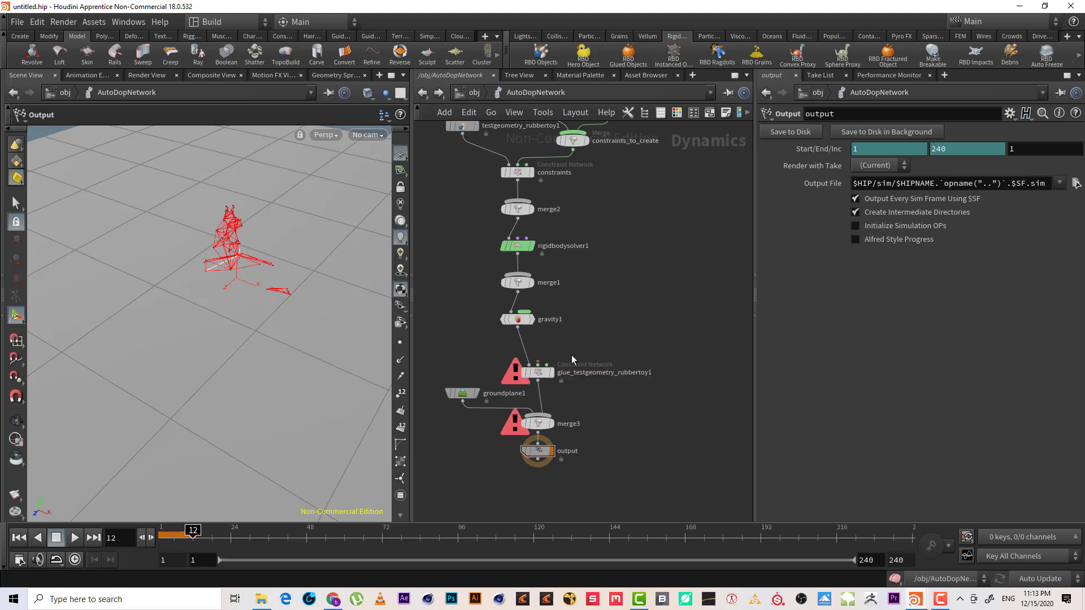
pyautogui.click(523, 376)
pyautogui.press('Delete')
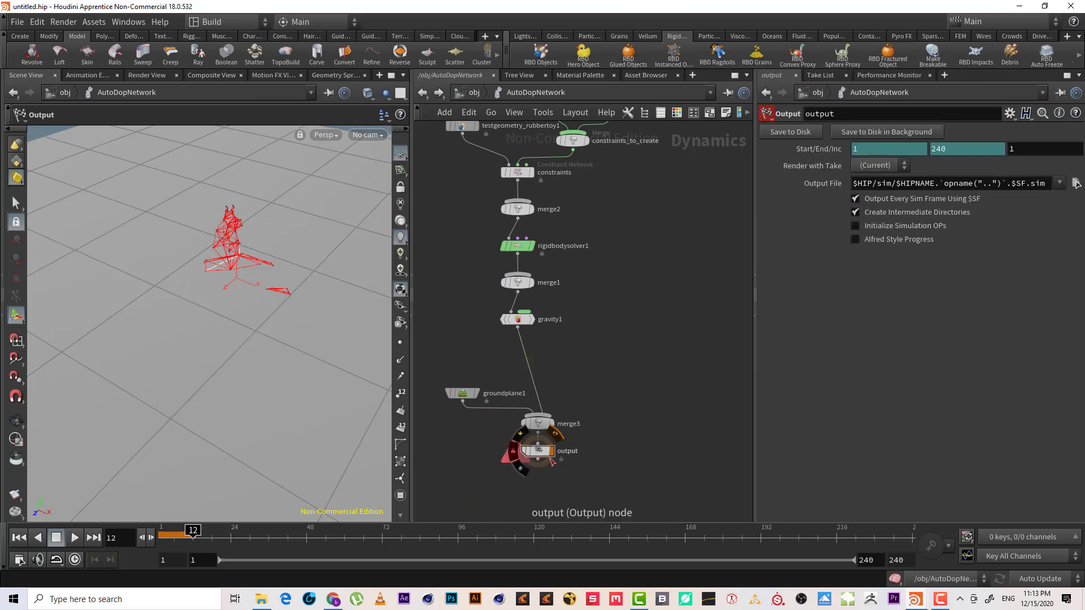
pyautogui.click(21, 538)
pyautogui.click(80, 538)
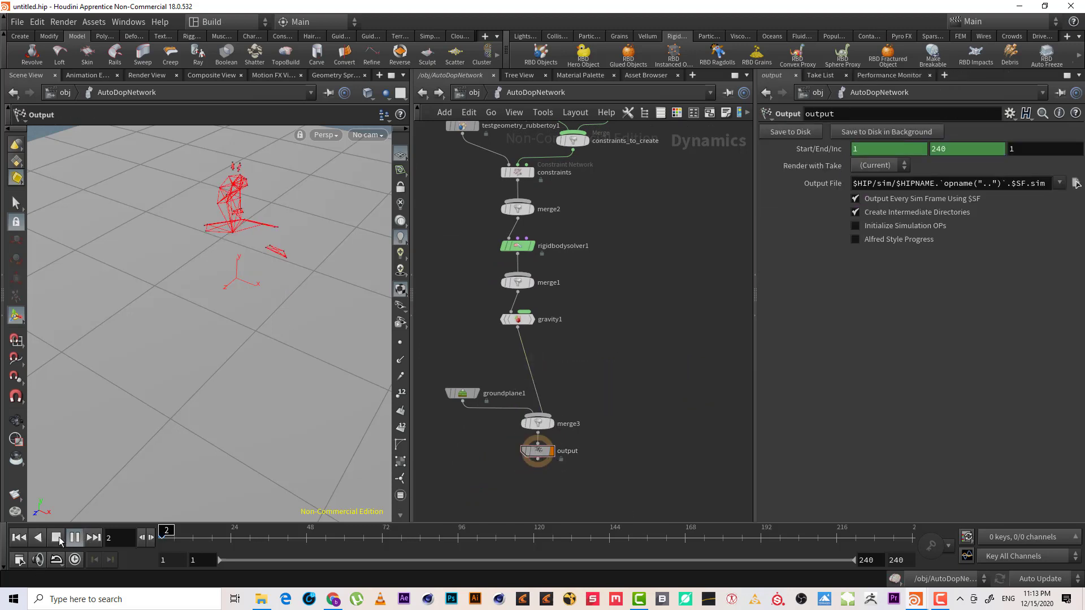
# Inspect the glue_constraint and soft_constraint settings, then return to the obj level.
pyautogui.moveTo(695, 308); pyautogui.dragTo(697, 467, button='middle')
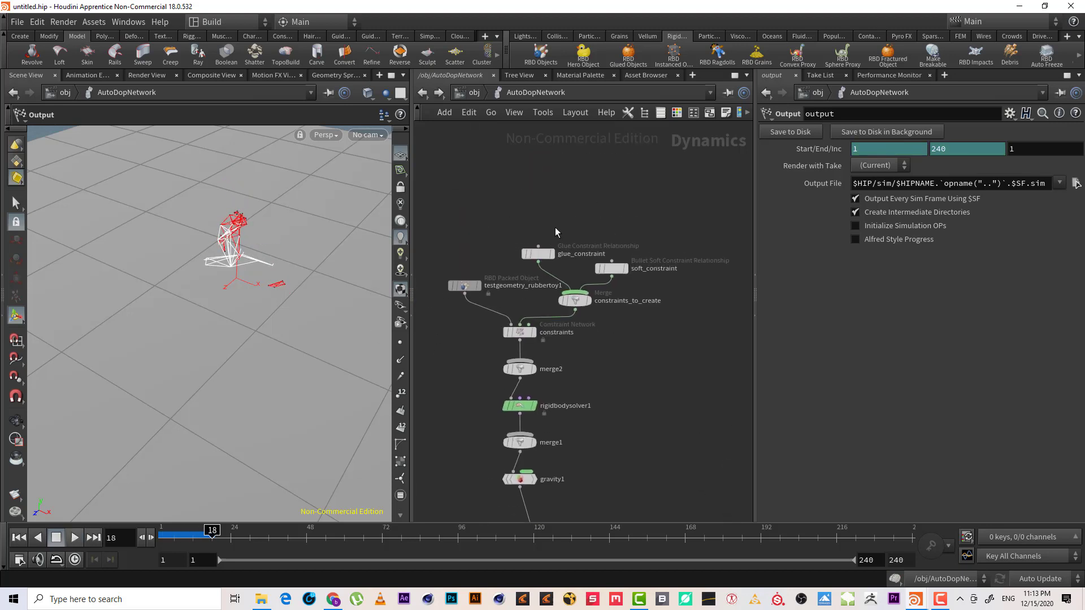
pyautogui.scroll(3, 631, 306)
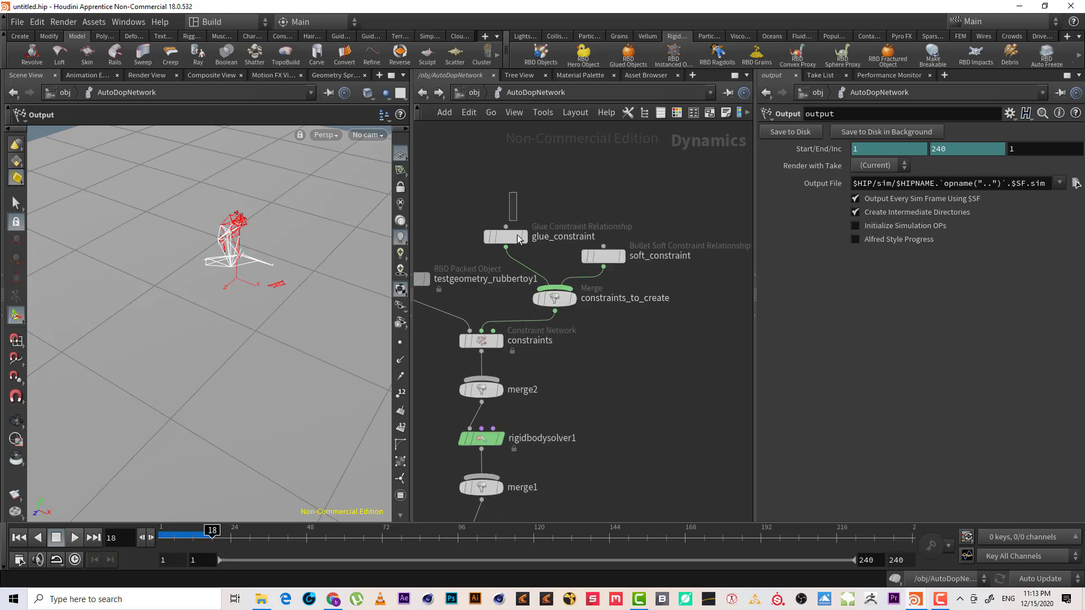
pyautogui.click(518, 238)
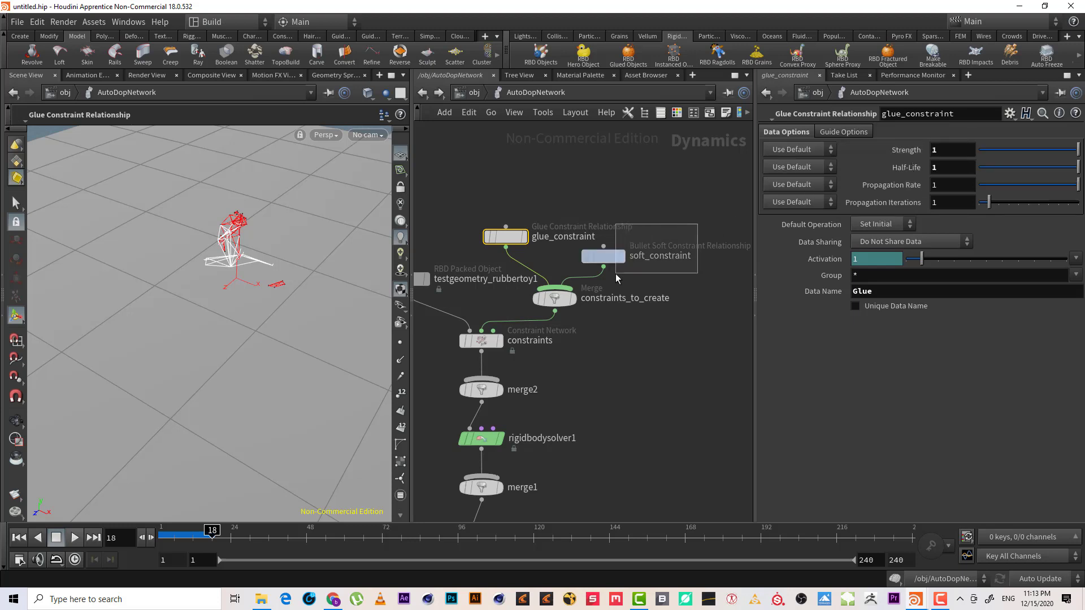
pyautogui.click(604, 256)
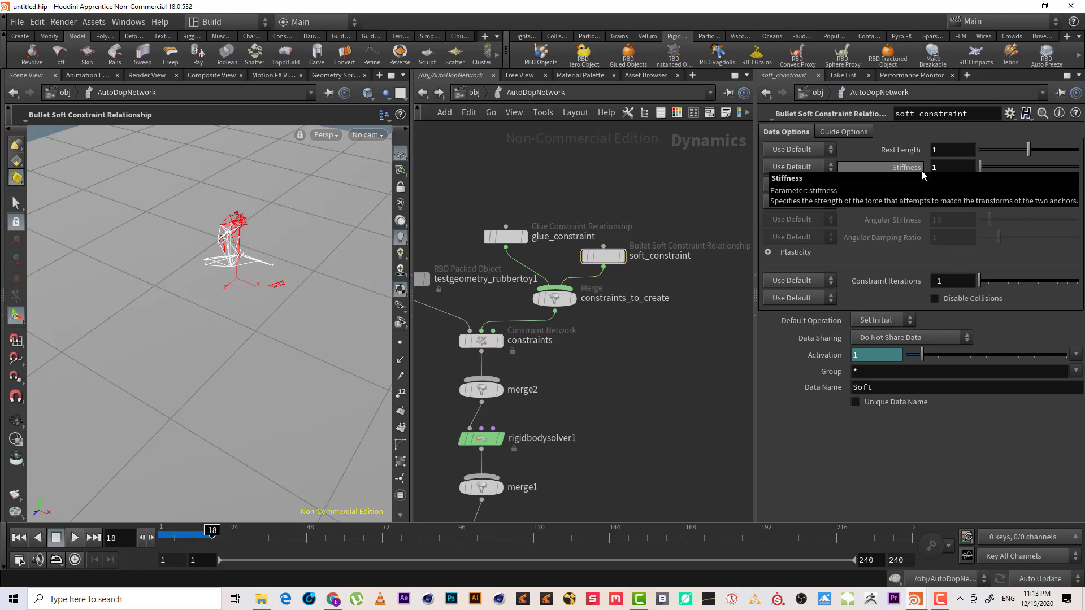
pyautogui.click(480, 93)
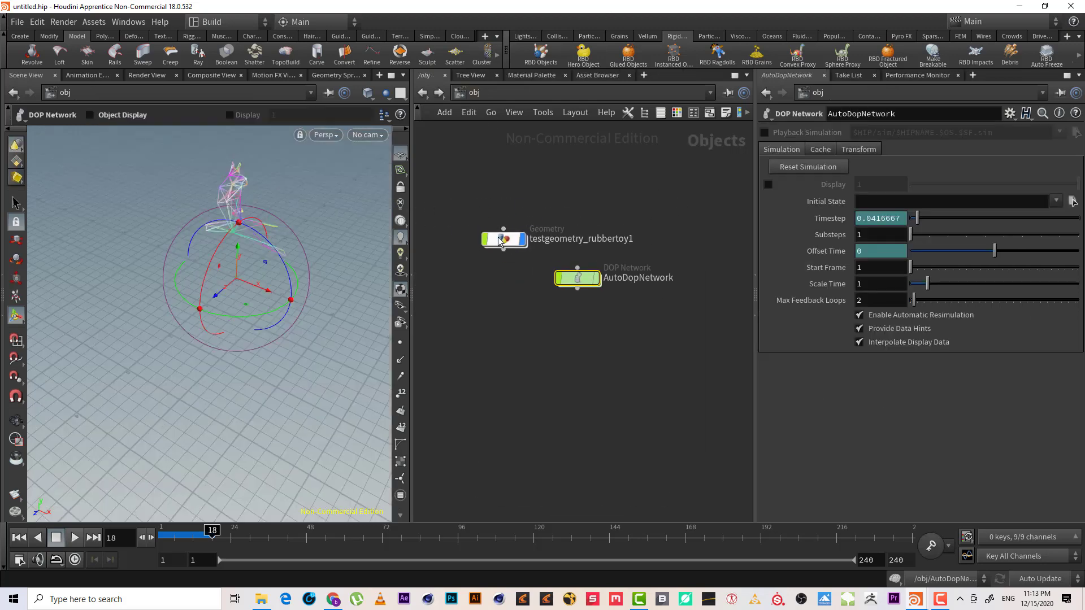
# Review rbdmaterialfracture1's Constraints settings inside testgeometry_rubbertoy1, then enter AutoDopNetwork.
pyautogui.doubleClick(500, 241)
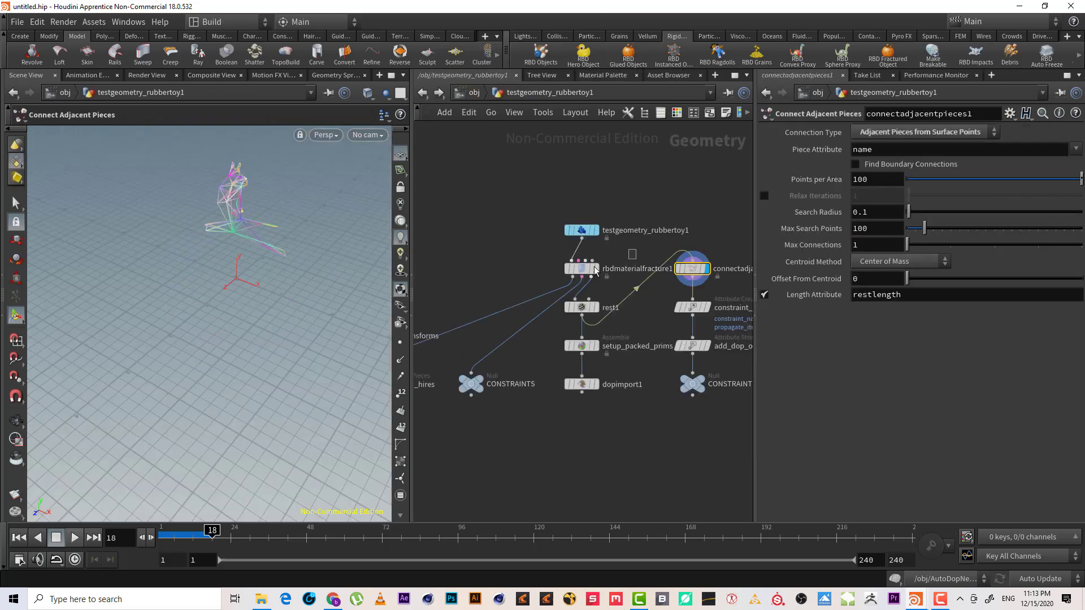
pyautogui.click(595, 270)
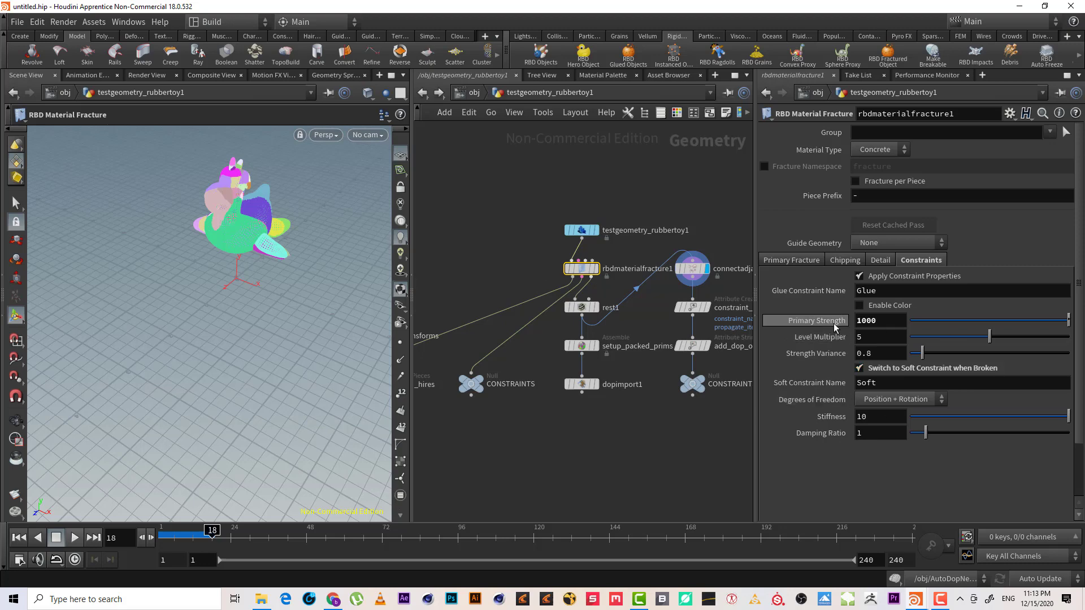
pyautogui.scroll(2, 625, 432)
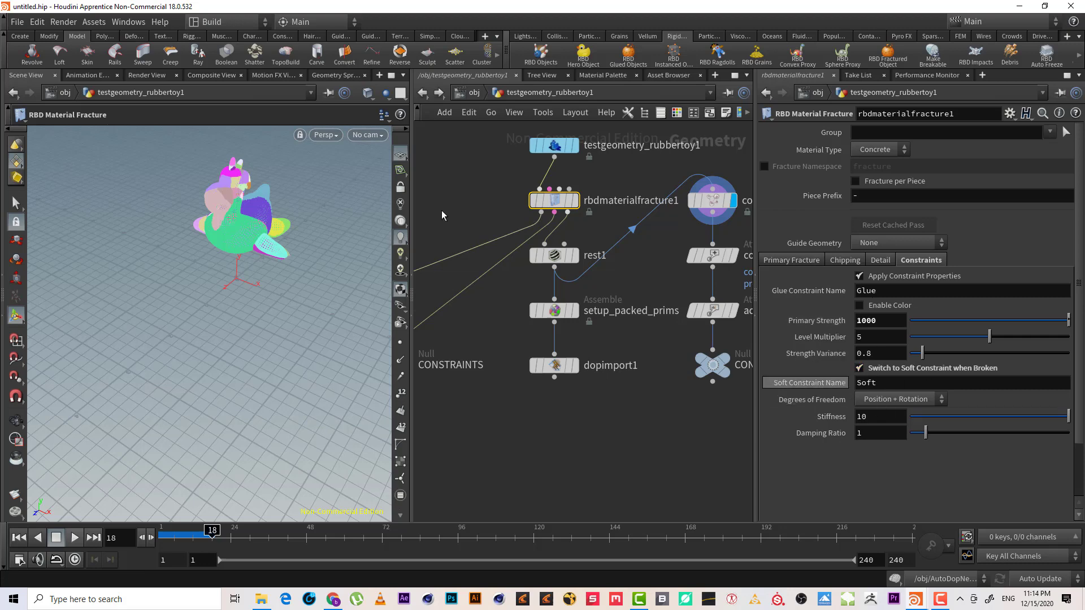
pyautogui.click(474, 93)
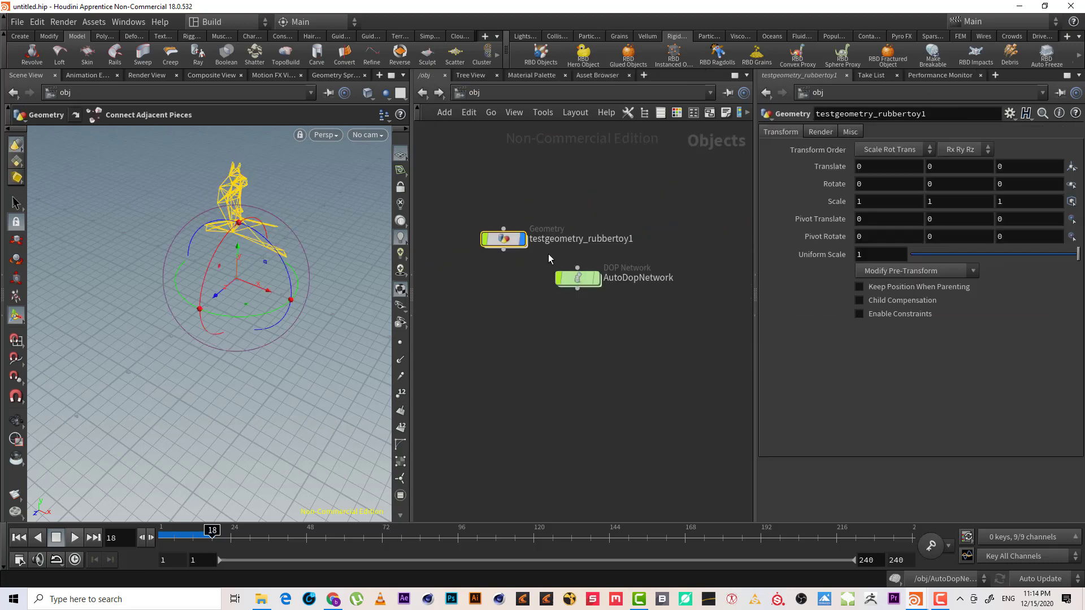
pyautogui.doubleClick(585, 283)
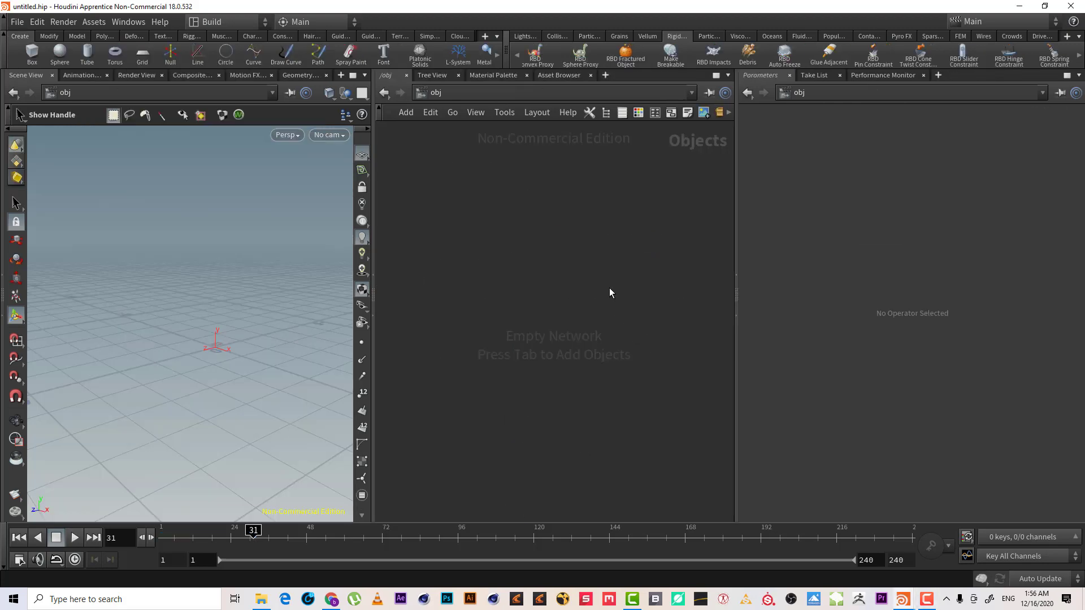
# Add a box node and a sphere node to the object-level network.
pyautogui.press('Tab')
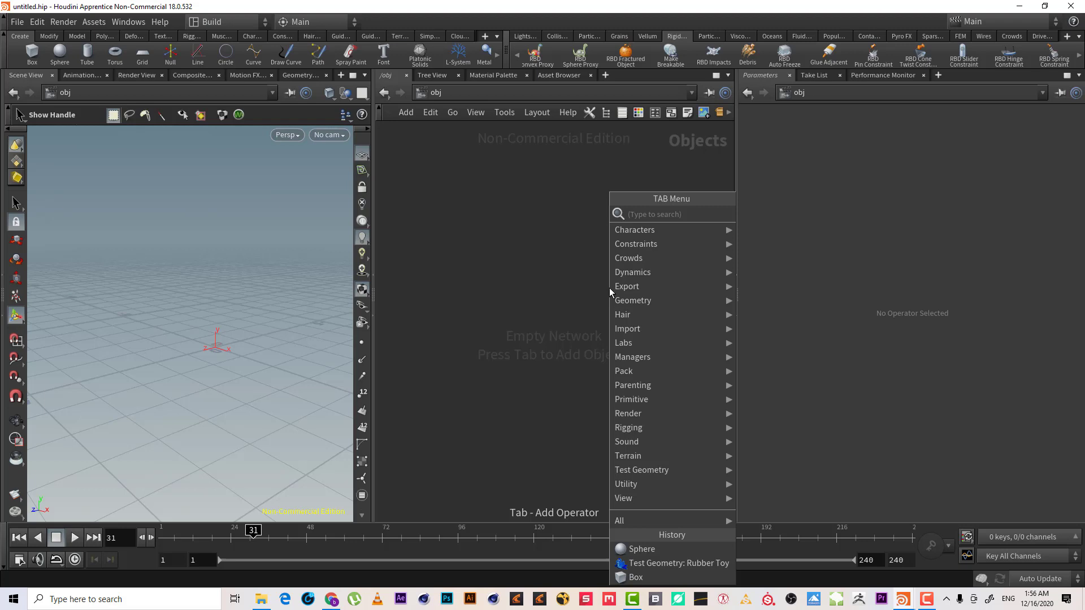
pyautogui.write('box')
pyautogui.press('Return')
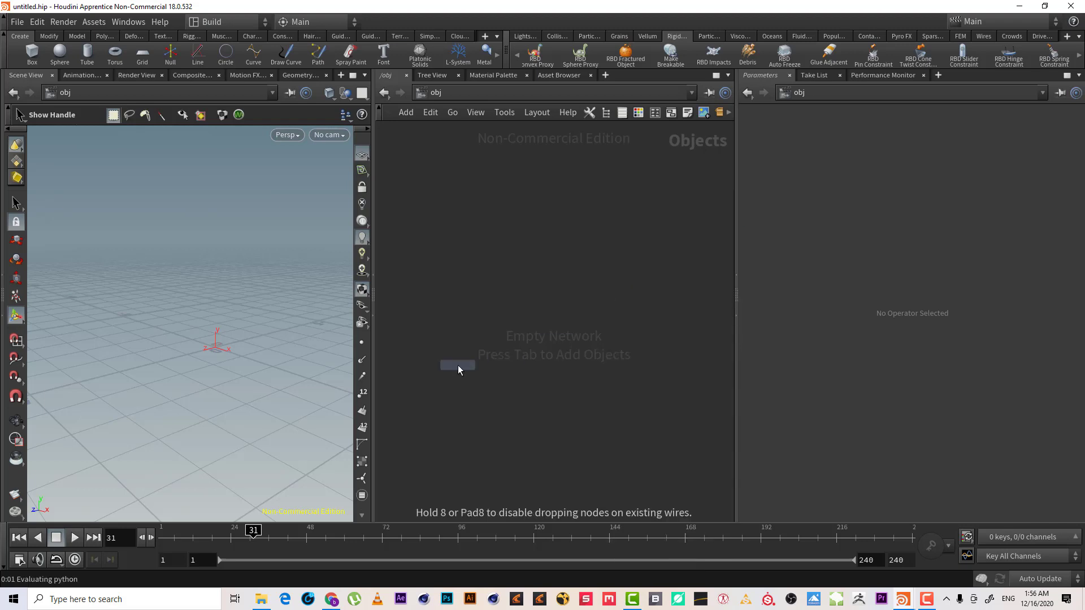
pyautogui.click(466, 361)
pyautogui.moveTo(460, 363); pyautogui.dragTo(531, 357)
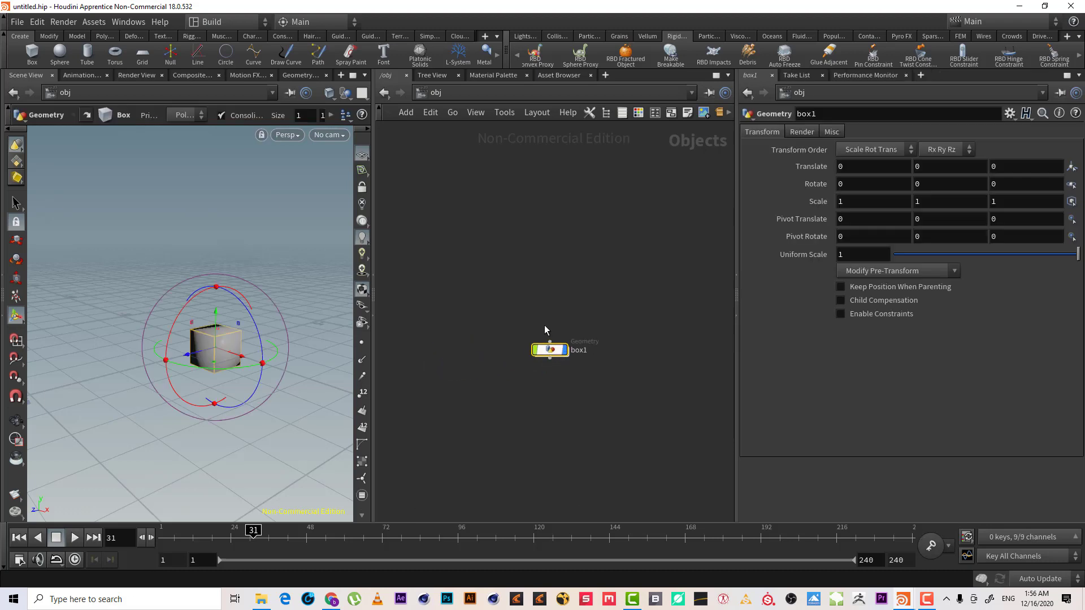
pyautogui.press('Tab')
pyautogui.write('sph')
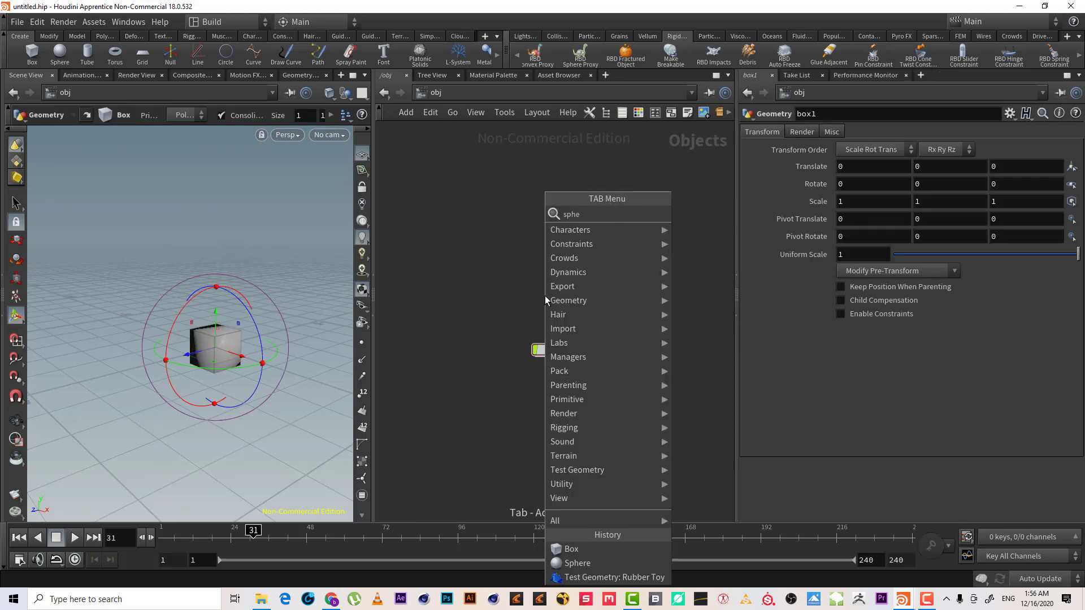
pyautogui.press('Return')
pyautogui.click(544, 296)
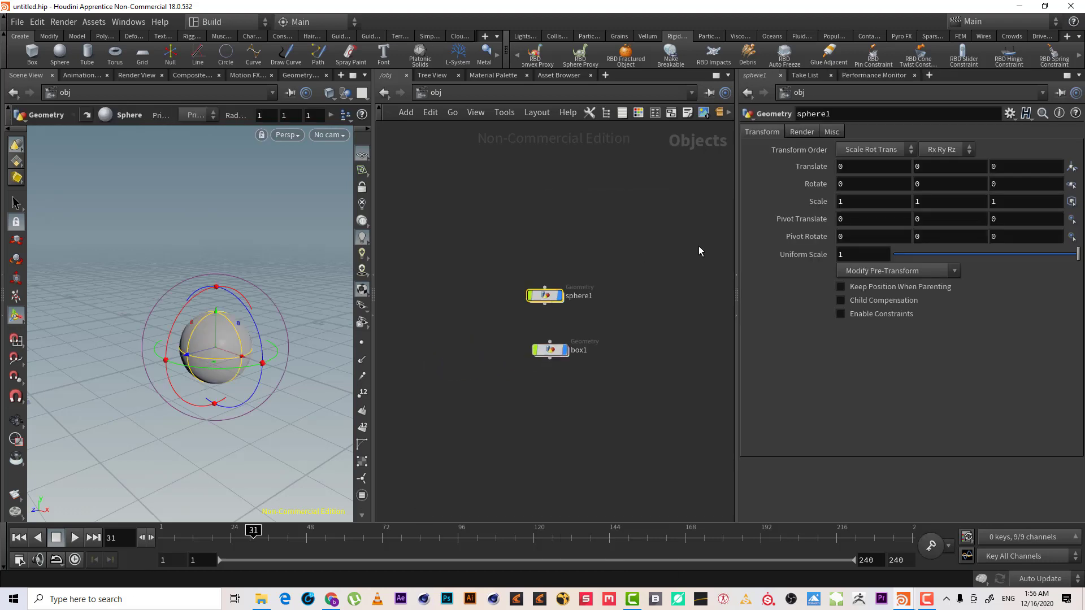
# Make sphere1 a Polygon sphere with Frequency 4 and Center Y 2.6.
pyautogui.doubleClick(559, 300)
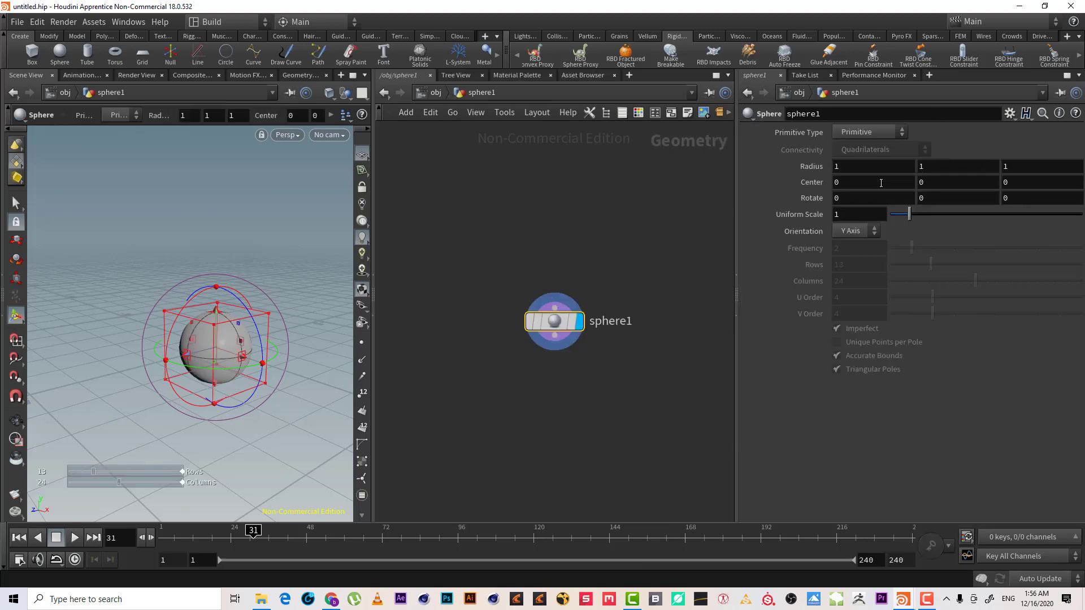
pyautogui.click(900, 132)
pyautogui.click(879, 157)
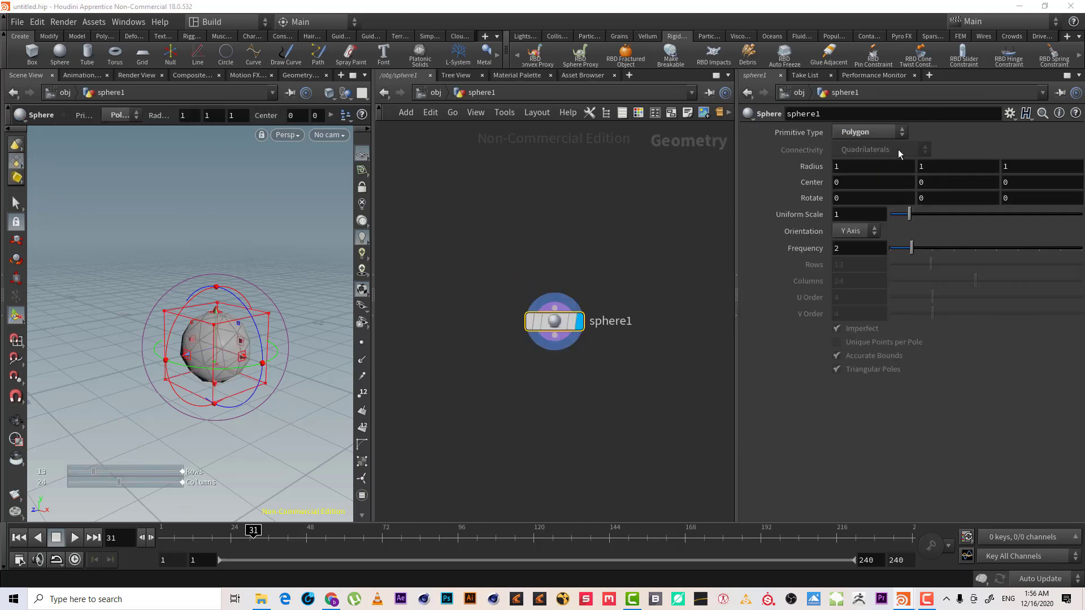
pyautogui.moveTo(911, 248); pyautogui.dragTo(954, 253)
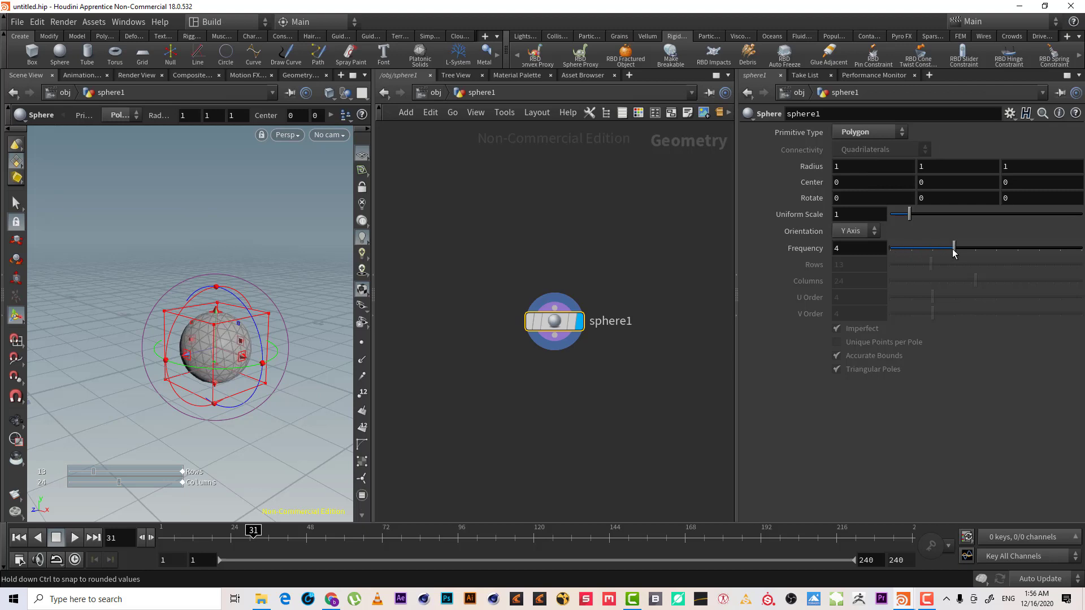
pyautogui.moveTo(939, 168); pyautogui.dragTo(1076, 177, button='middle')
pyautogui.hotkey('ctrl', 'z')
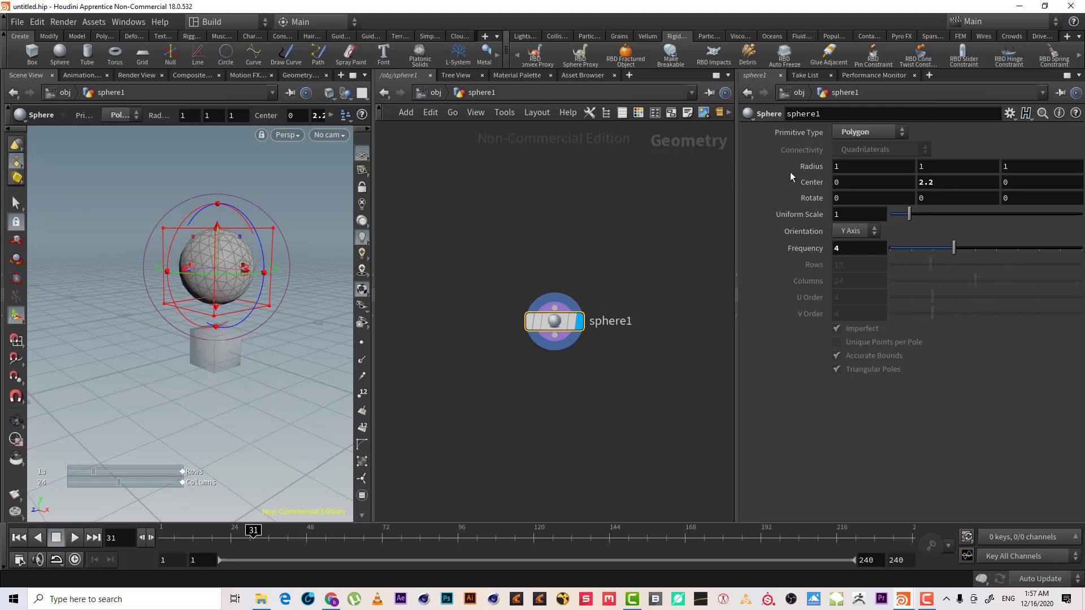
pyautogui.moveTo(943, 178); pyautogui.dragTo(986, 177, button='middle')
pyautogui.click(433, 92)
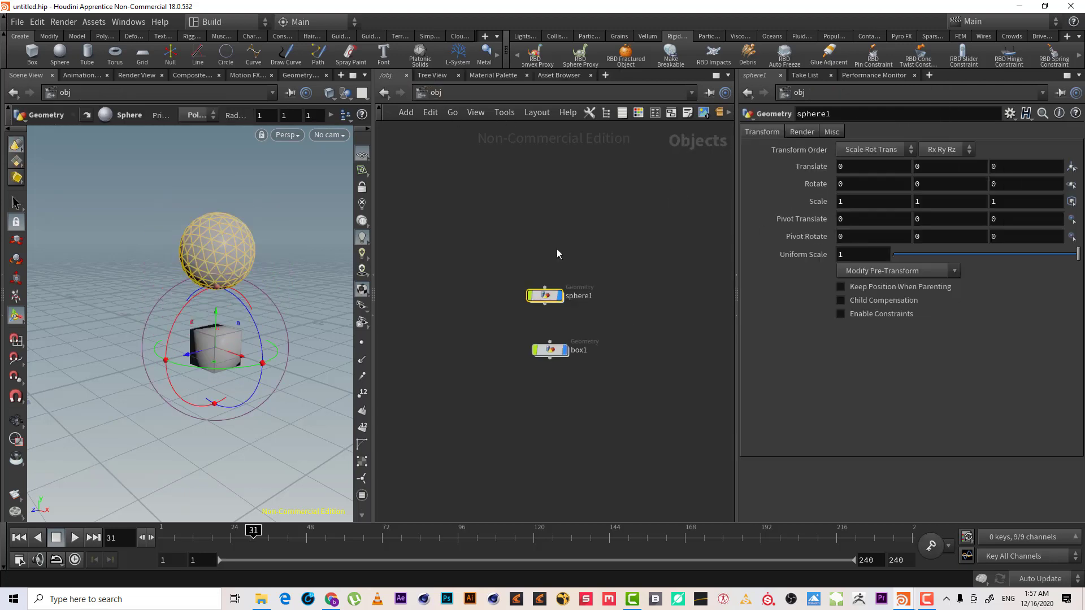
# Set box1's Center Y to .5 so it rests on the ground, then return to /obj.
pyautogui.doubleClick(556, 349)
pyautogui.click(922, 196)
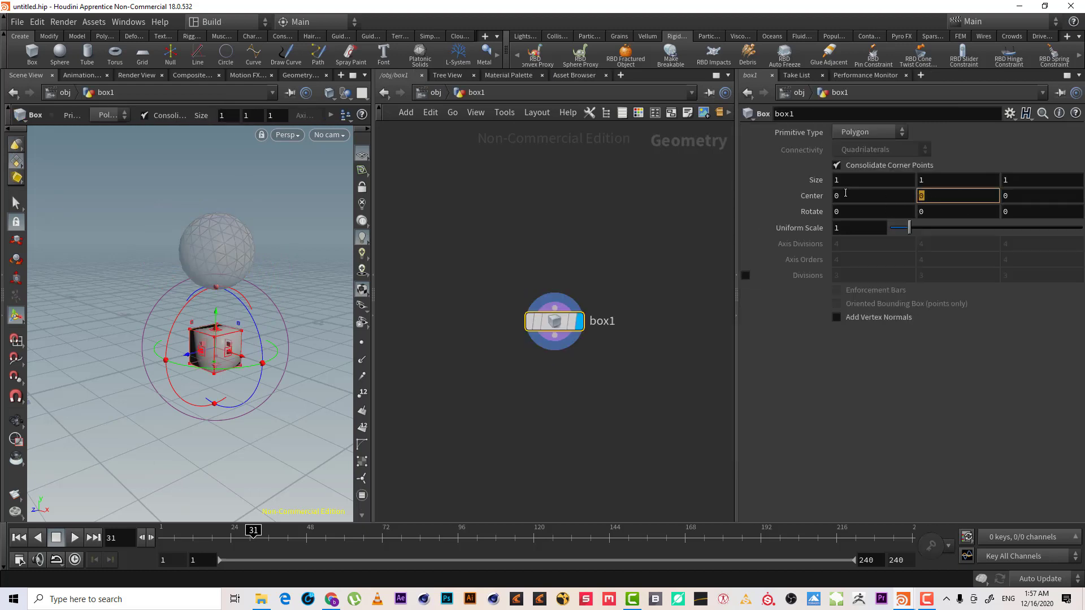
pyautogui.write('.5')
pyautogui.press('Return')
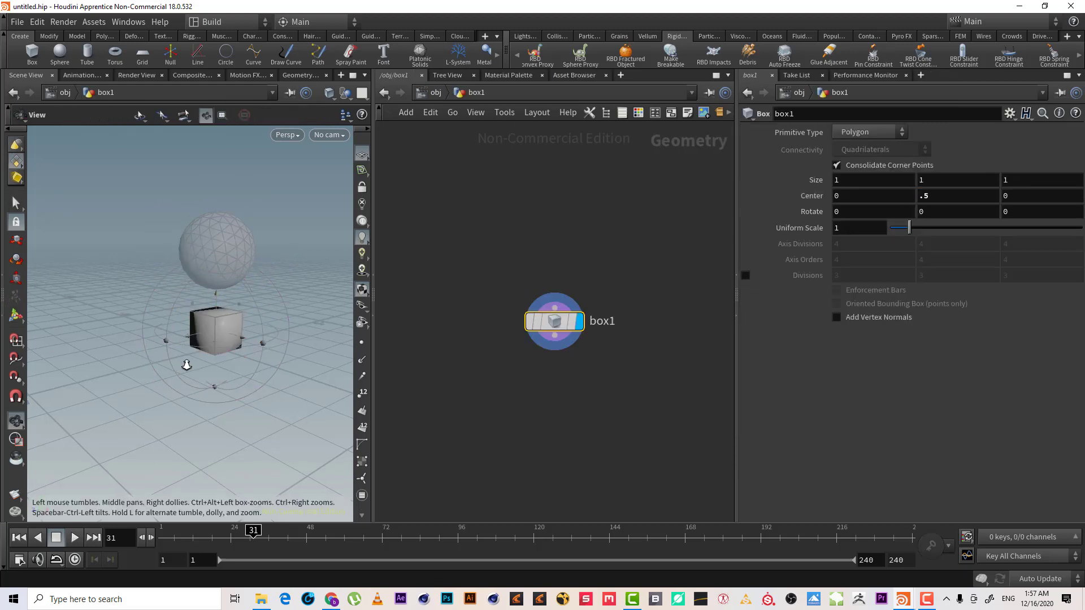
pyautogui.keyDown('alt'); pyautogui.moveTo(182, 362); pyautogui.dragTo(208, 362, button='right'); pyautogui.keyUp('alt')
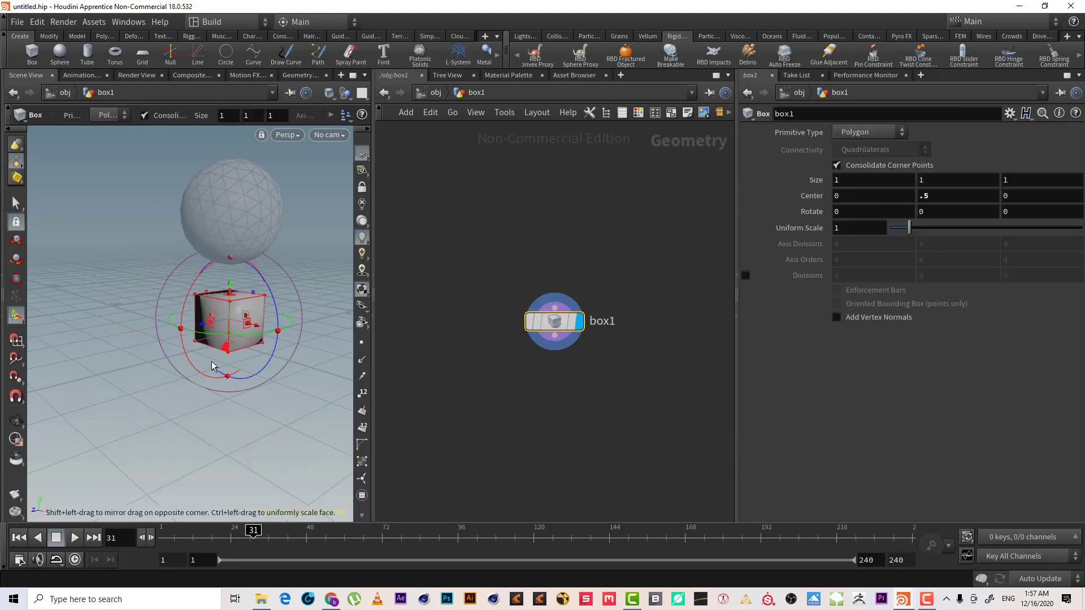
pyautogui.click(435, 93)
pyautogui.scroll(2, 552, 226)
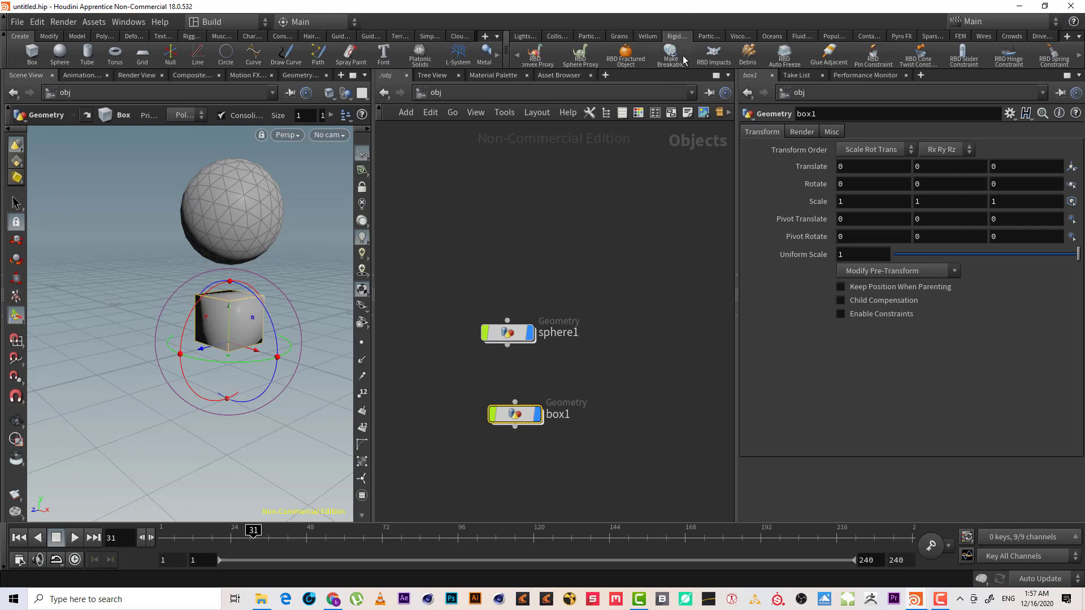
# Turn the box into a rigid body with the RBD Objects shelf tool.
pyautogui.click(528, 36)
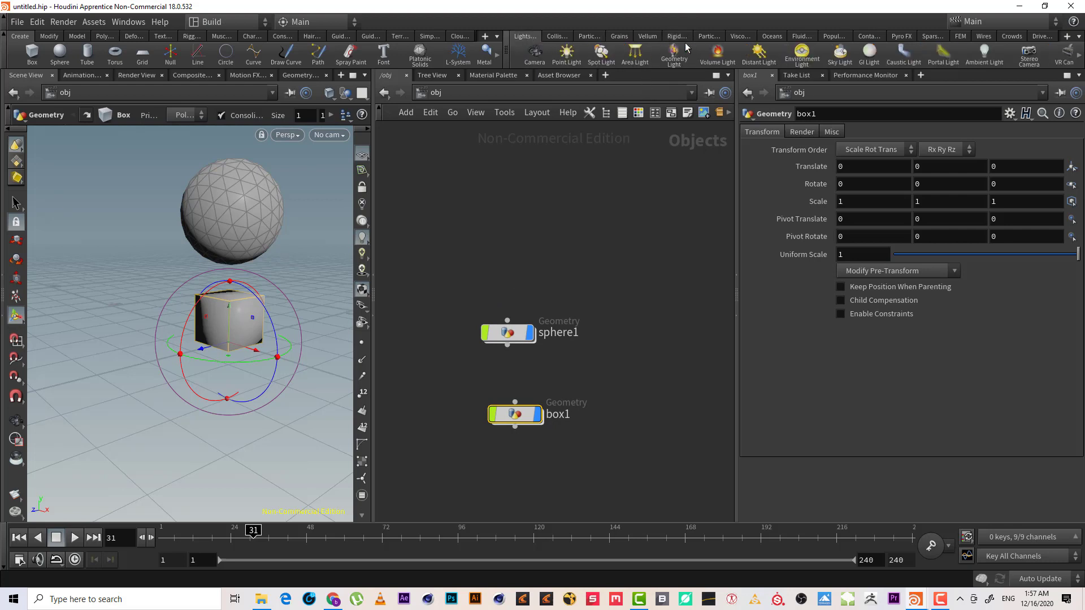
pyautogui.click(682, 40)
pyautogui.click(514, 53)
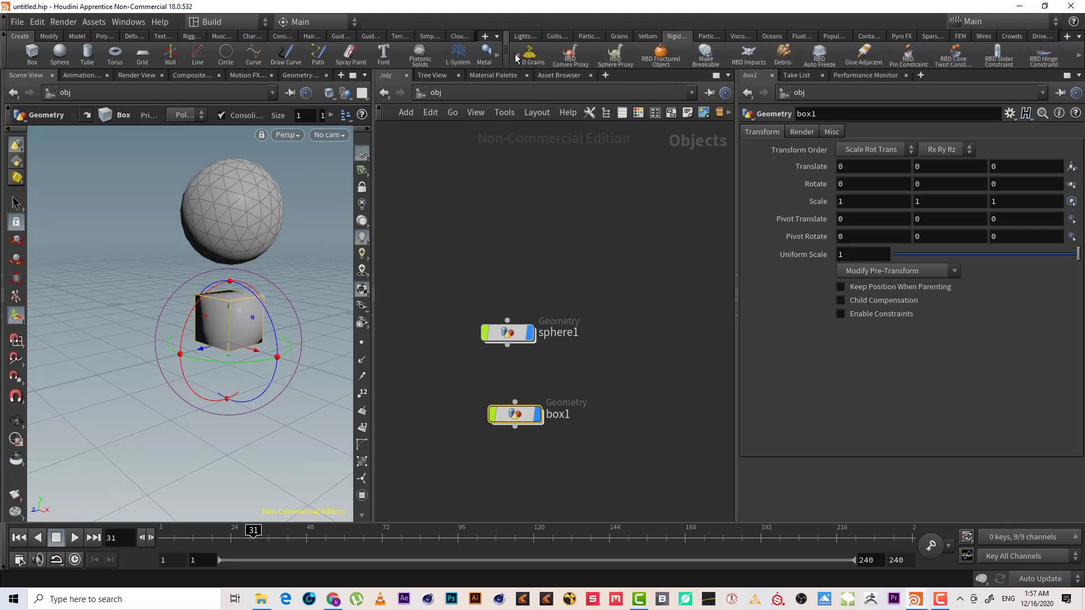
pyautogui.click(515, 53)
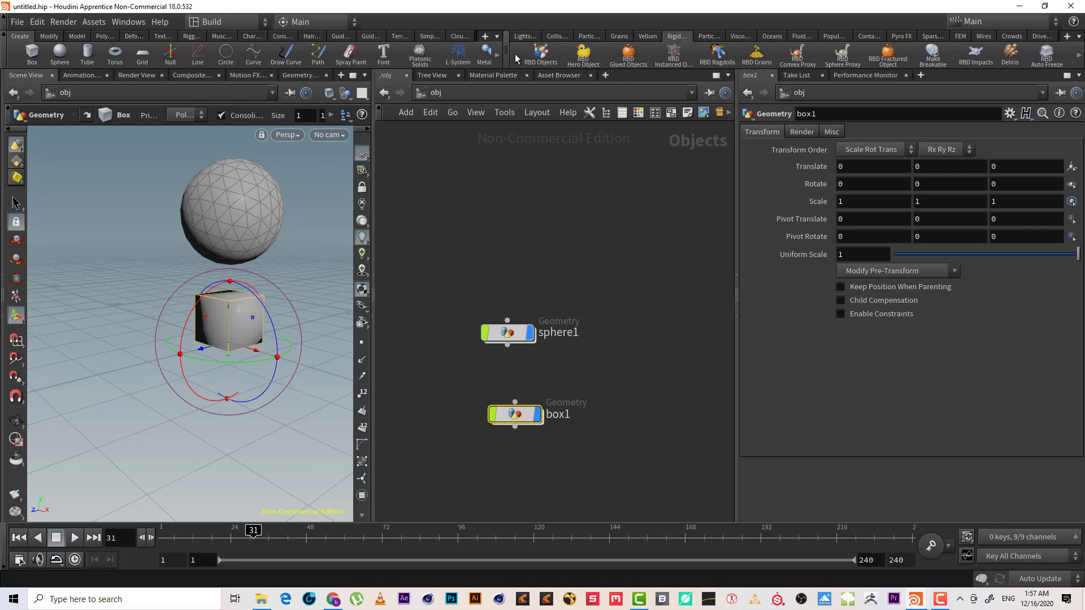
pyautogui.click(541, 53)
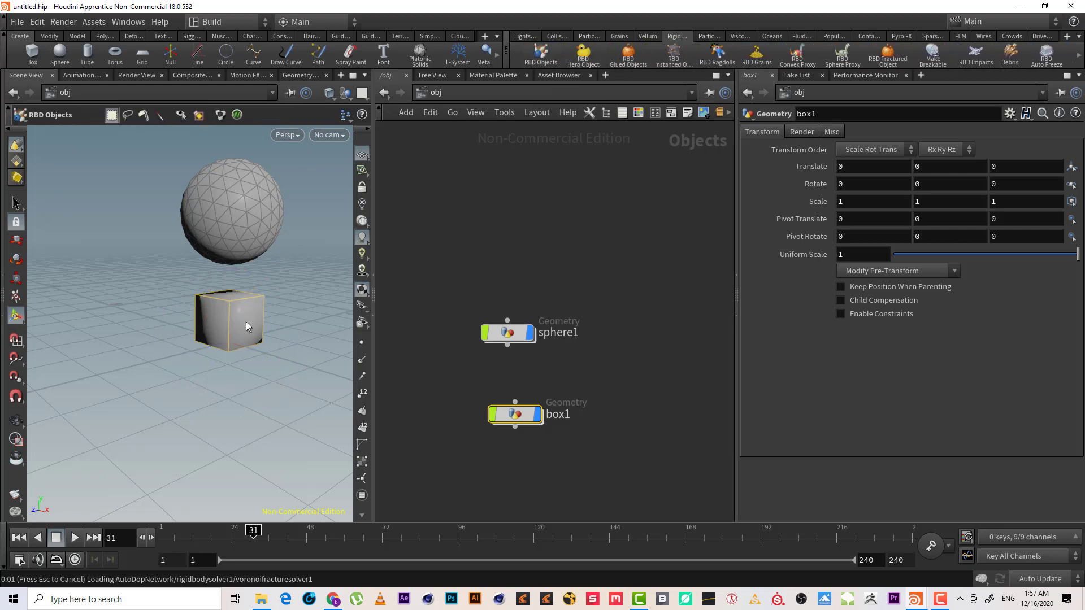
pyautogui.press('Return')
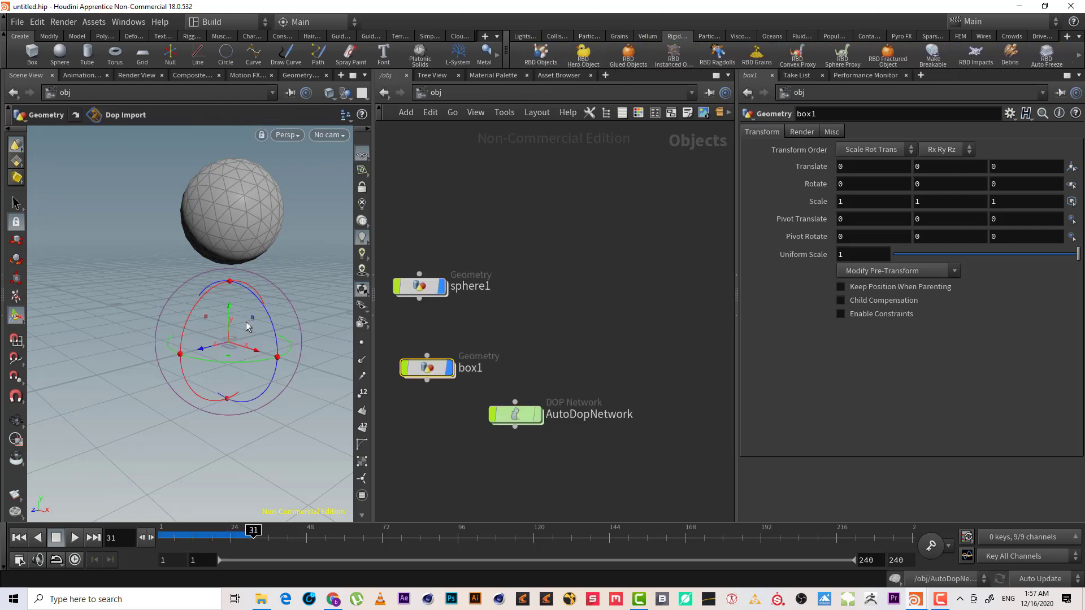
# Turn the sphere into a rigid body with RBD Objects as well.
pyautogui.click(247, 213)
pyautogui.doubleClick(419, 286)
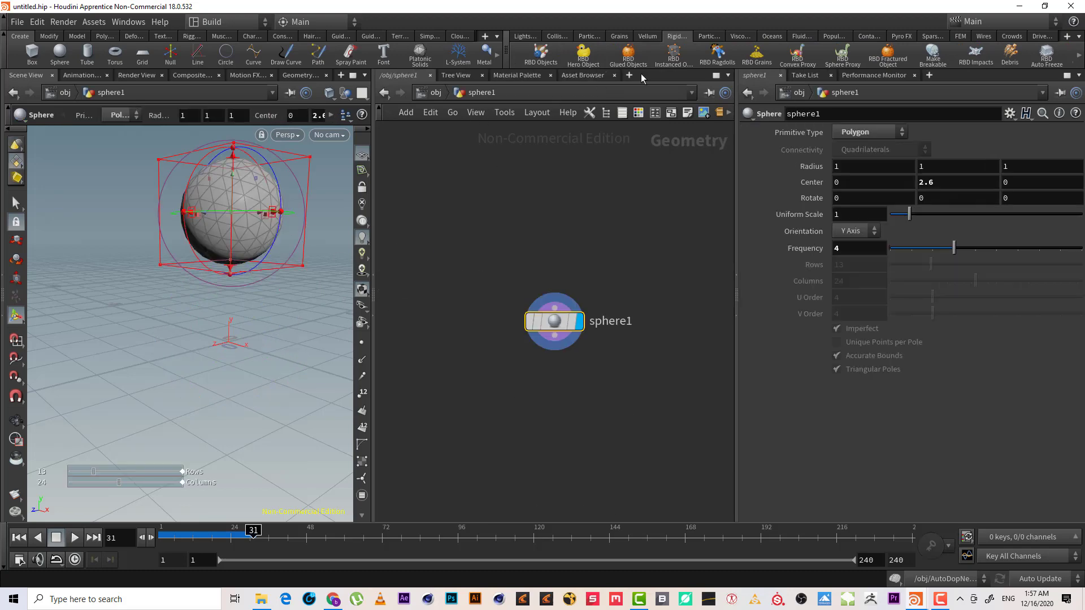
pyautogui.click(541, 54)
pyautogui.click(224, 218)
pyautogui.press('Return')
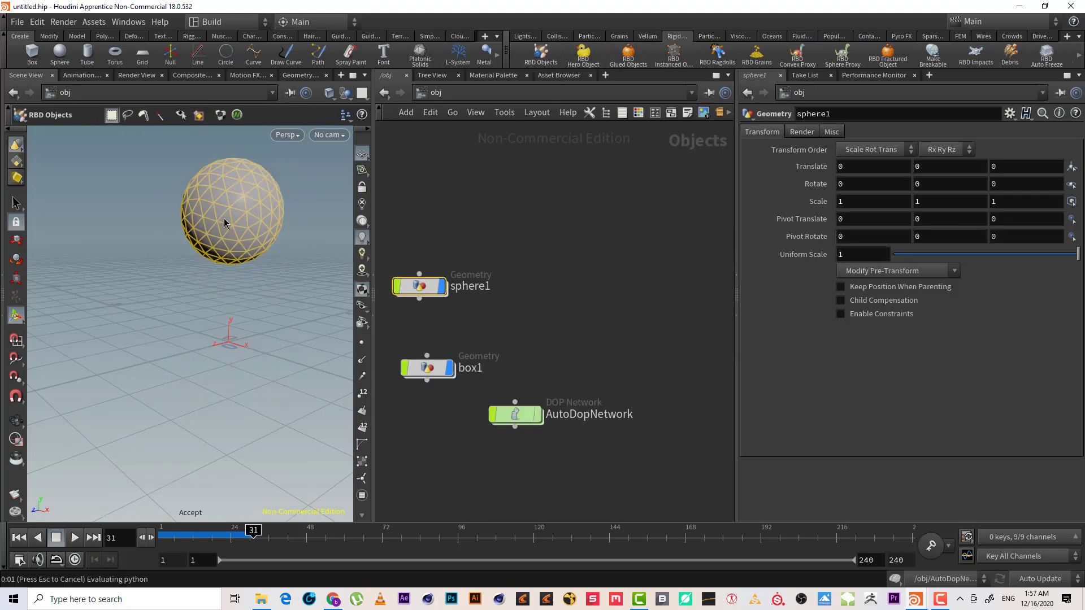
# Lay out the AutoDopNetwork nodes and rewind to frame 1.
pyautogui.doubleClick(516, 416)
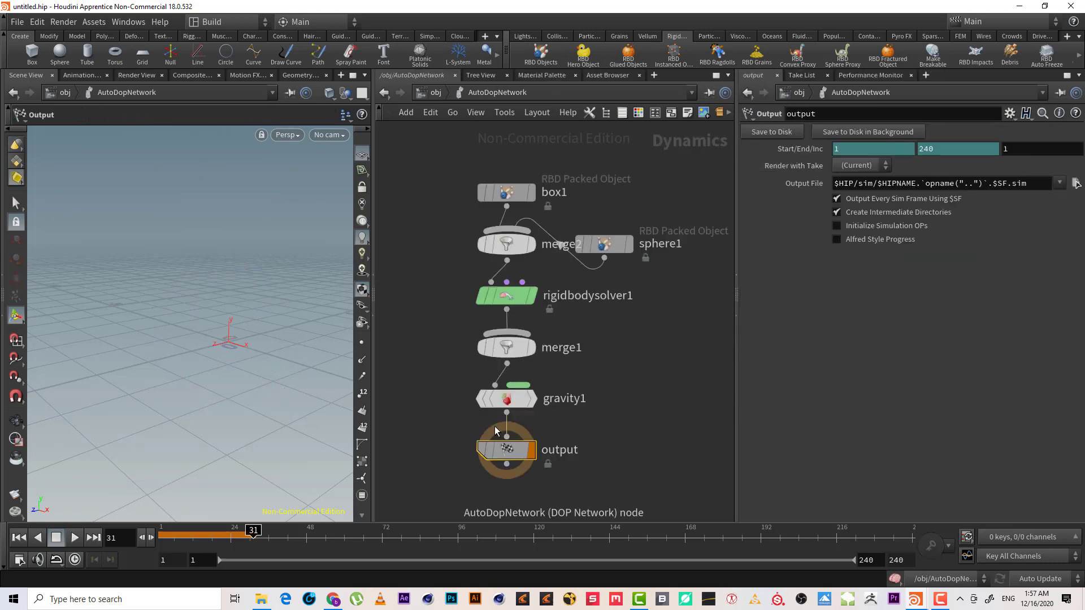
pyautogui.press('l')
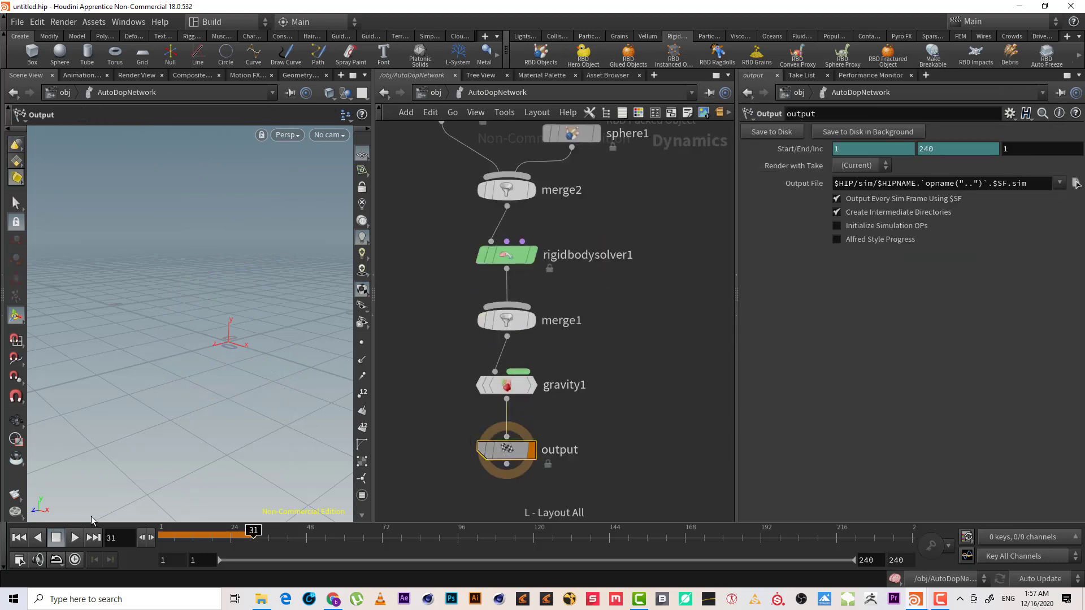
pyautogui.click(20, 538)
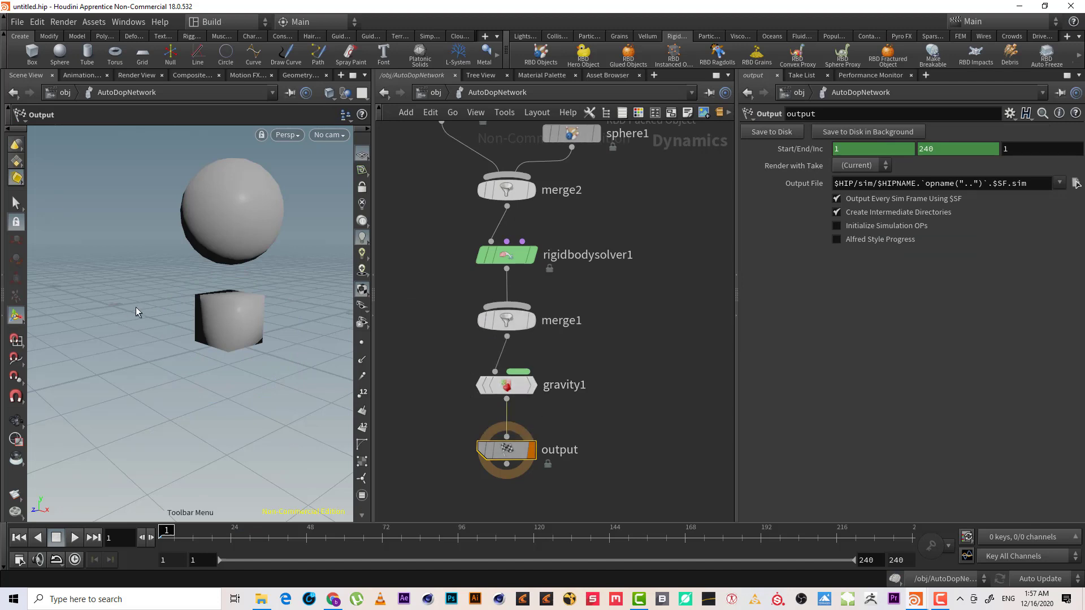
# Add a Ground Plane to the simulation using the gr node search.
pyautogui.press('Tab')
pyautogui.write('gr')
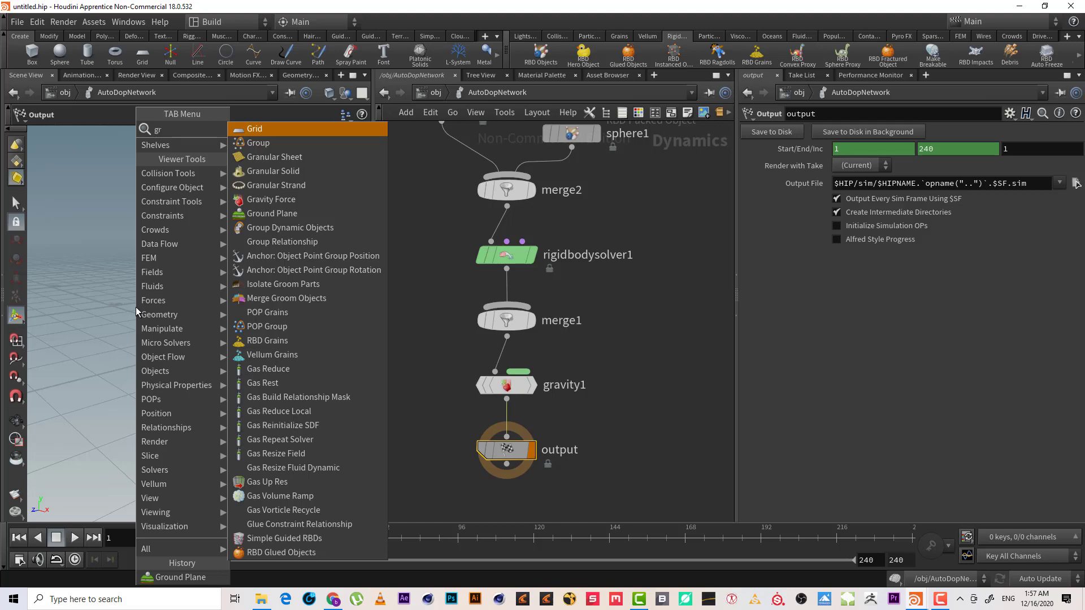
pyautogui.press('Down')
pyautogui.press('Down')
pyautogui.press('Down')
pyautogui.press('Down')
pyautogui.press('Down')
pyautogui.press('Down')
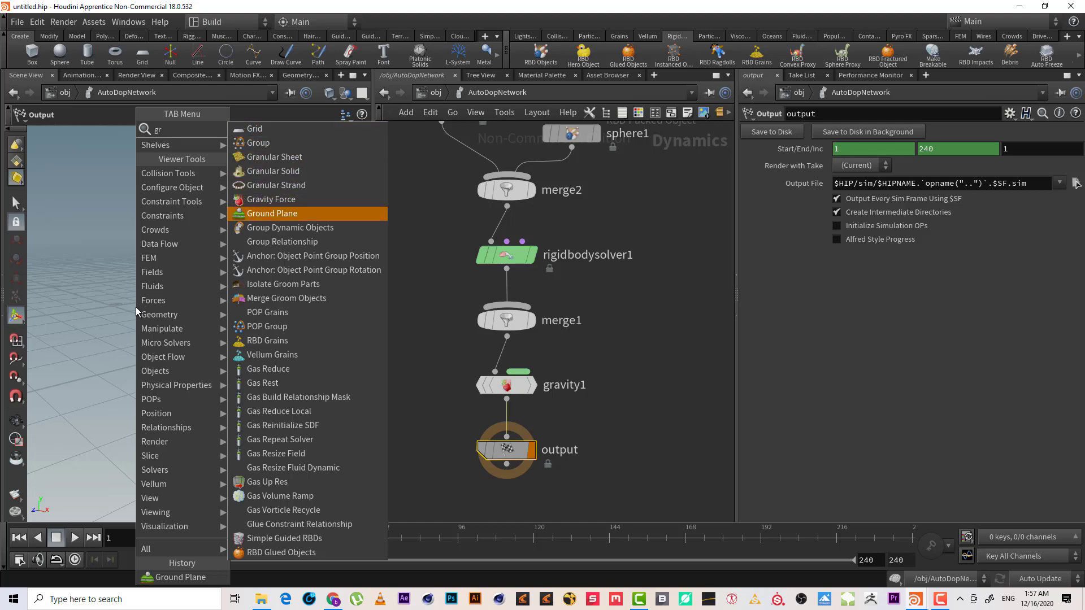
pyautogui.press('Return')
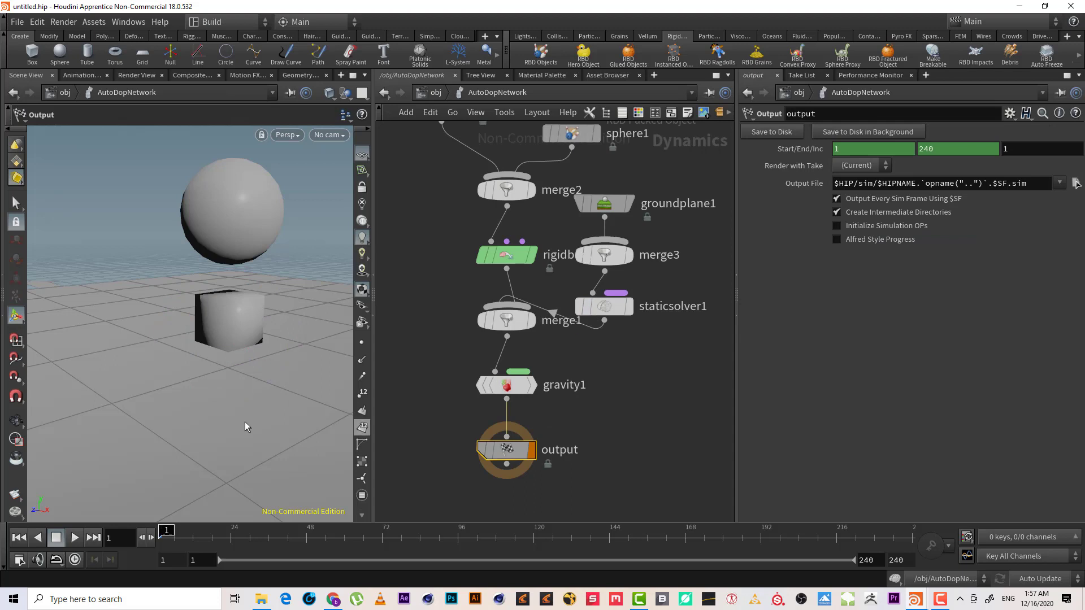
# Play the simulation and scrub back to frame 6 to check the sphere's fall.
pyautogui.click(74, 537)
pyautogui.click(22, 539)
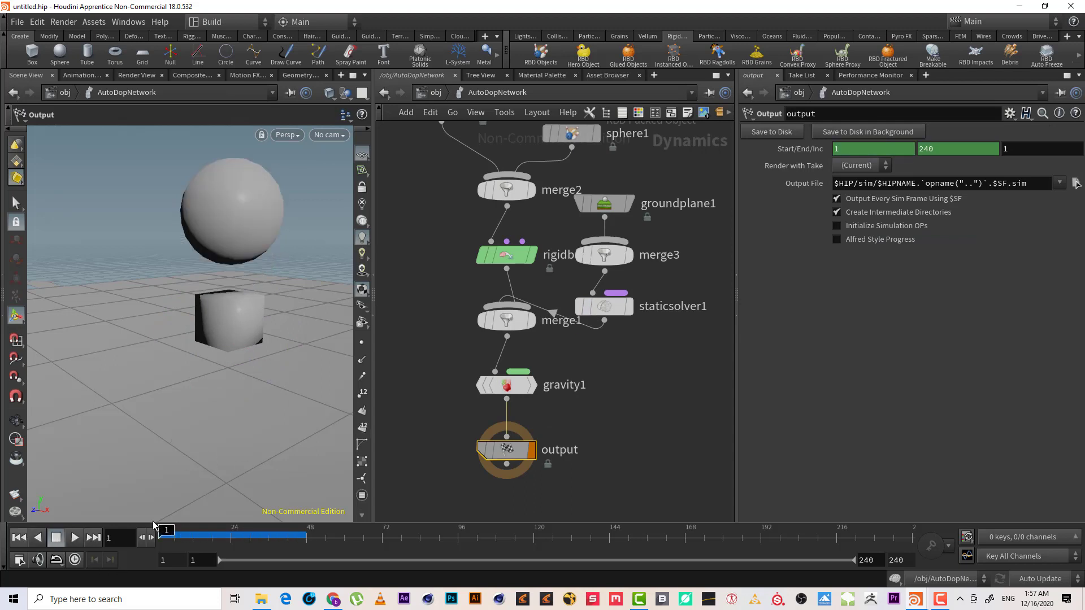
pyautogui.moveTo(163, 529)
pyautogui.mouseDown()
pyautogui.moveTo(243, 528)
pyautogui.moveTo(149, 525)
pyautogui.mouseUp()
pyautogui.moveTo(193, 534); pyautogui.dragTo(174, 530)
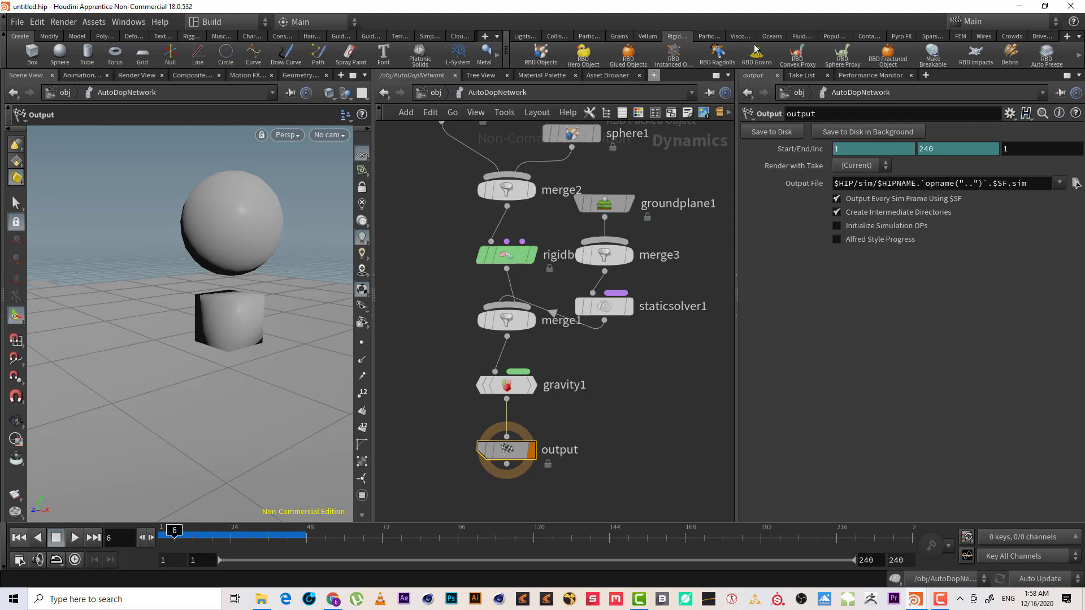
# Make sphere1 breakable with the Make Breakable tool and tidy the network layout.
pyautogui.click(1079, 56)
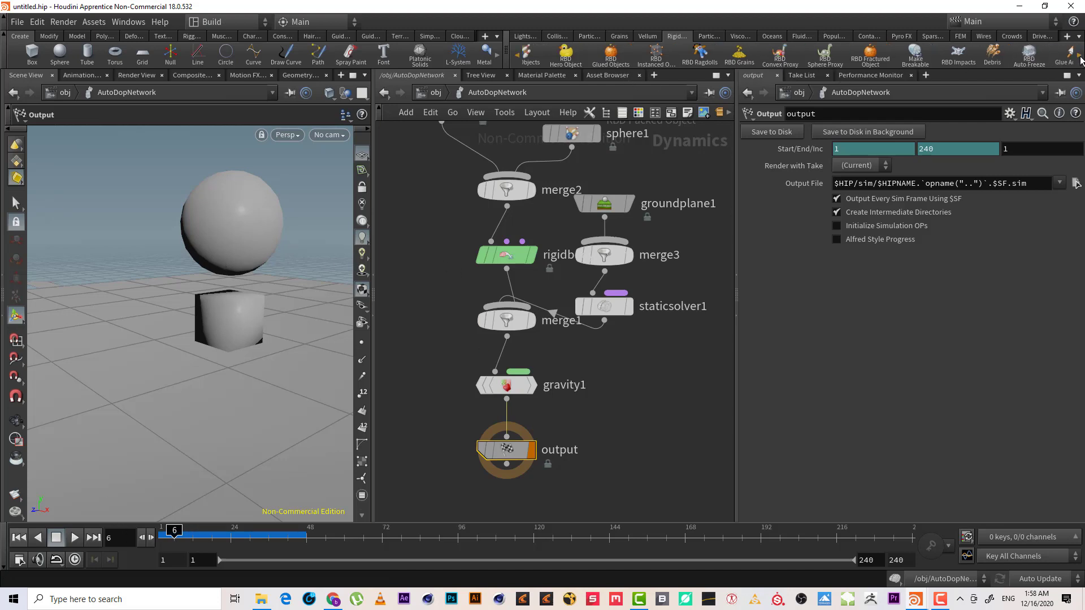
pyautogui.click(1080, 56)
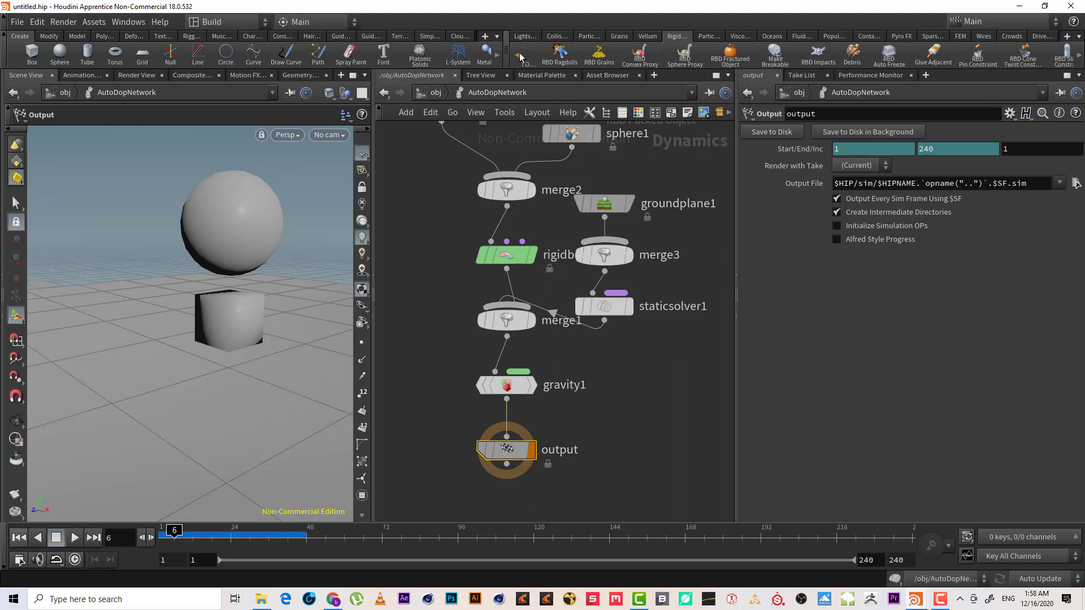
pyautogui.click(773, 56)
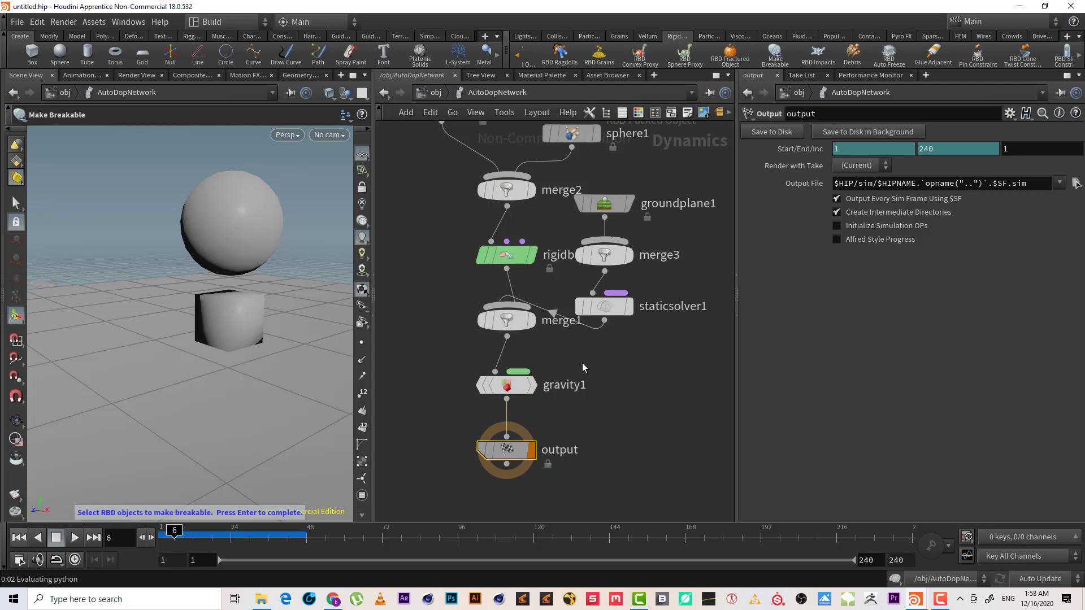
pyautogui.moveTo(603, 372); pyautogui.dragTo(627, 463, button='middle')
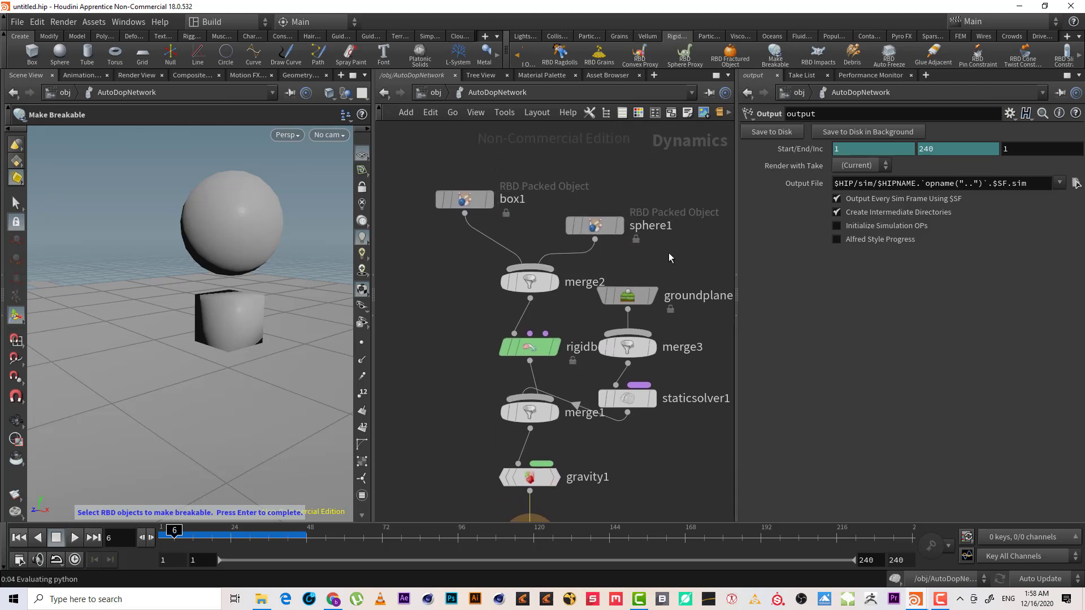
pyautogui.moveTo(688, 267); pyautogui.dragTo(558, 211)
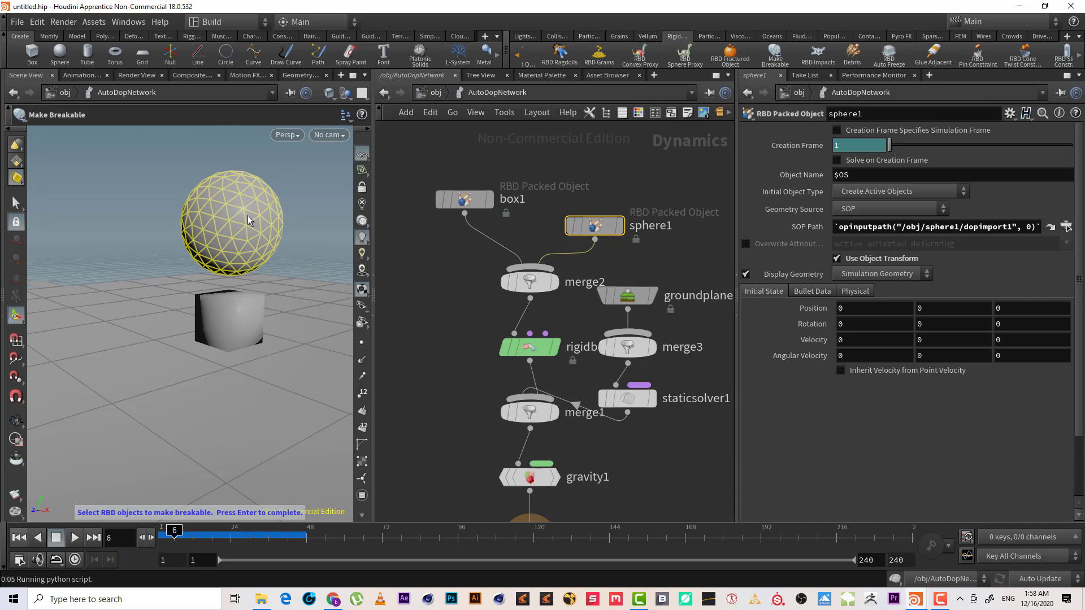
pyautogui.press('Return')
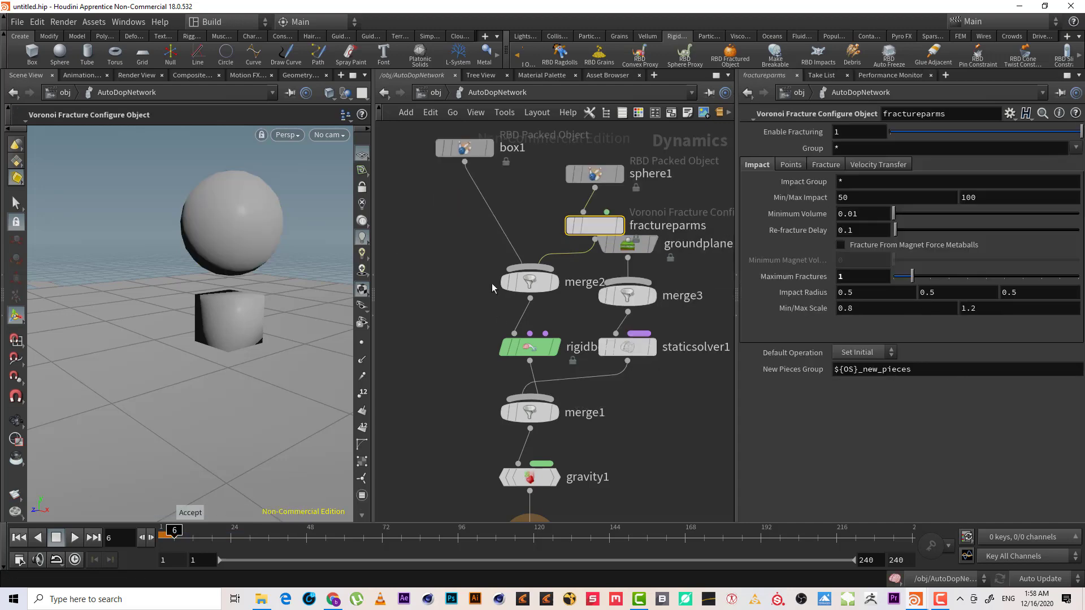
pyautogui.press('l')
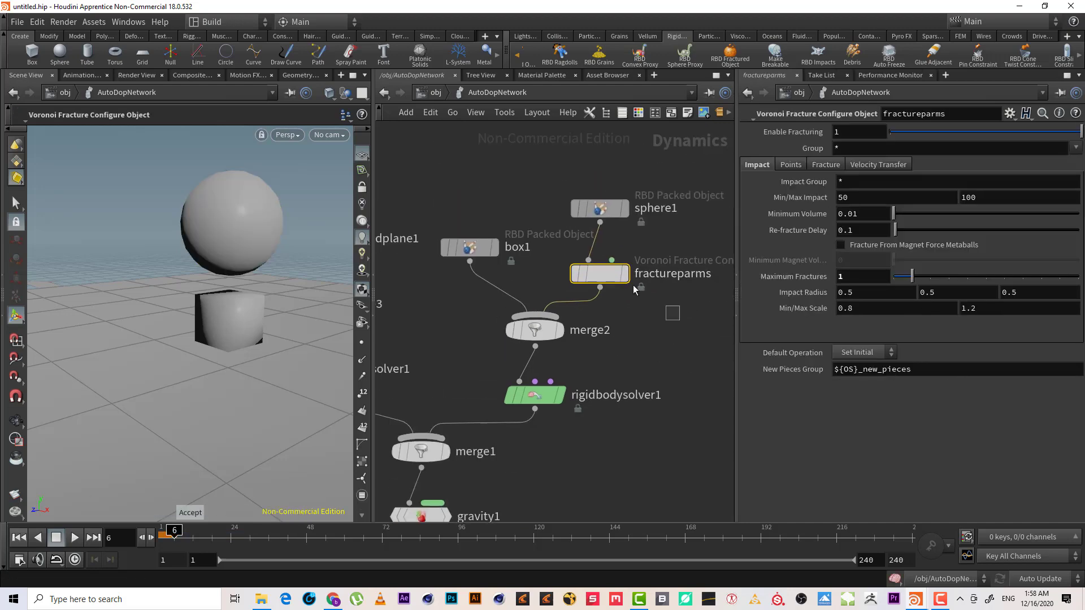
pyautogui.moveTo(565, 290)
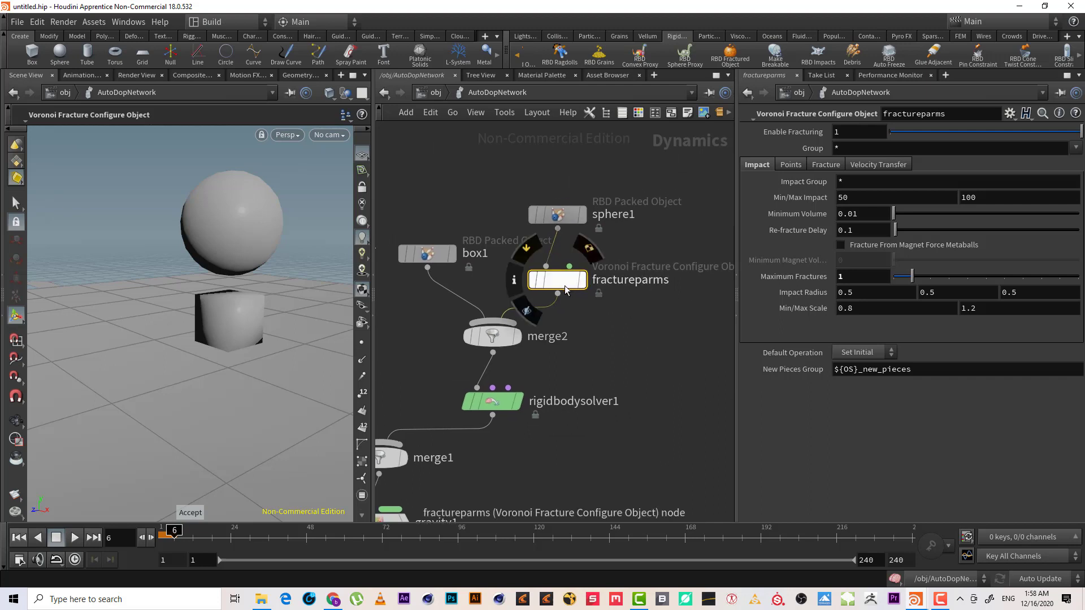
pyautogui.scroll(1, 582, 316)
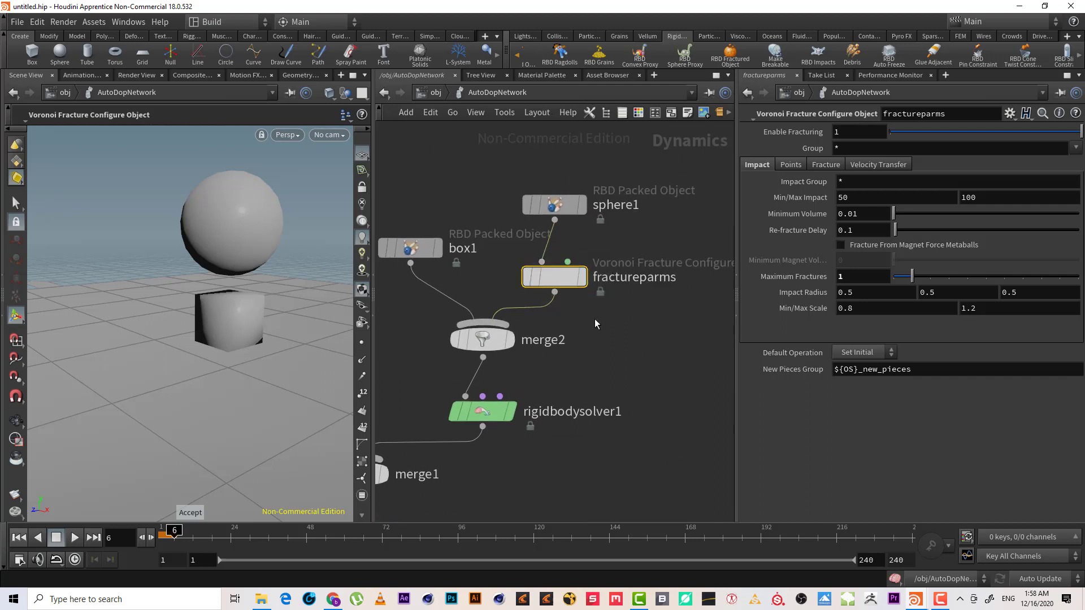
# Replay the simulation to watch the fracture, then return to frame 1.
pyautogui.click(17, 543)
pyautogui.click(73, 537)
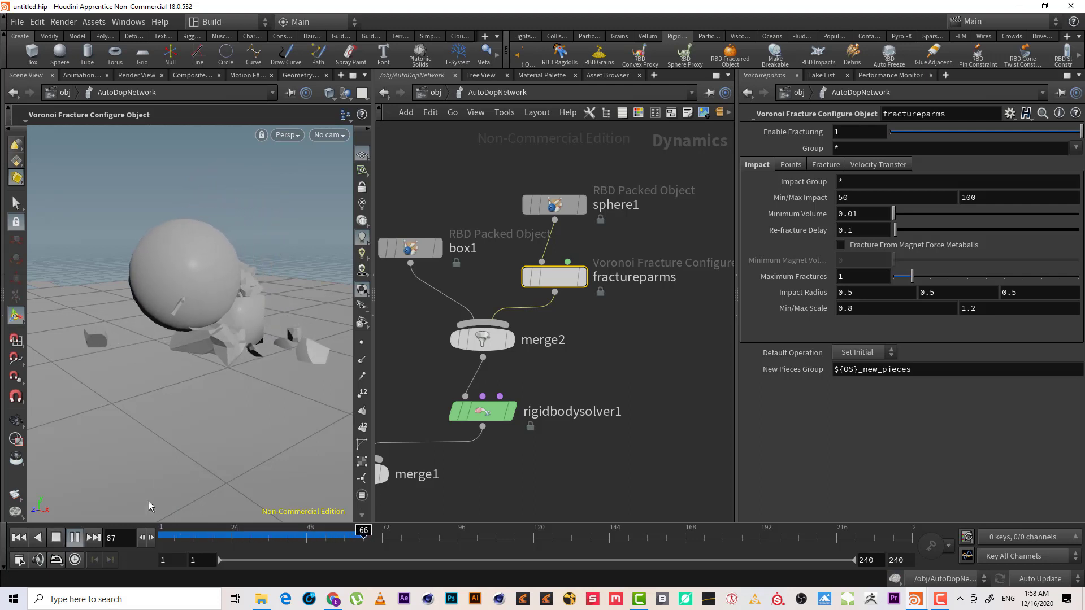
pyautogui.click(74, 537)
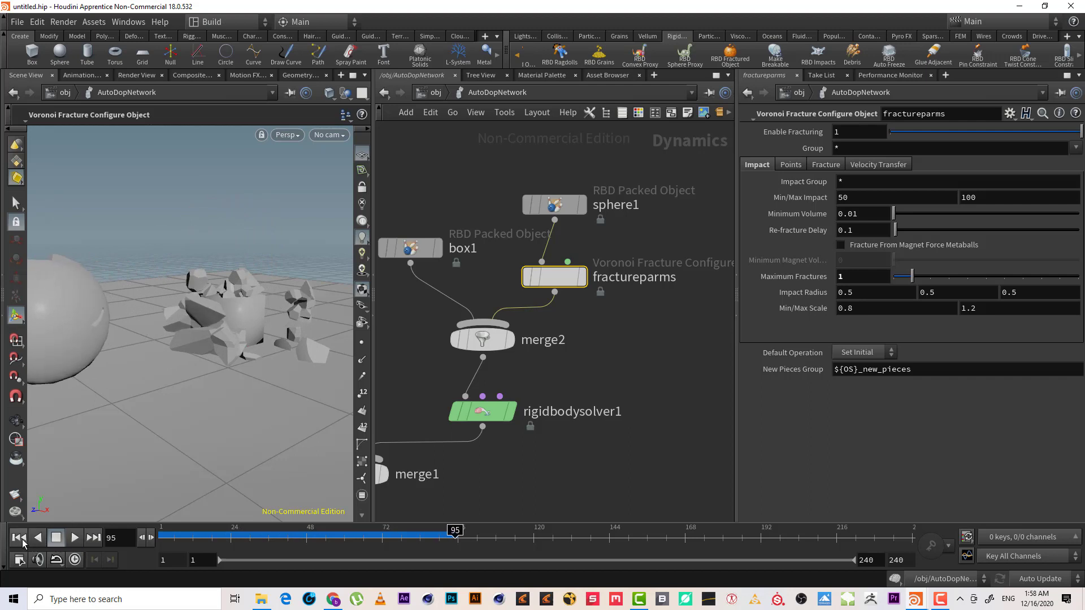
pyautogui.click(18, 537)
pyautogui.click(73, 542)
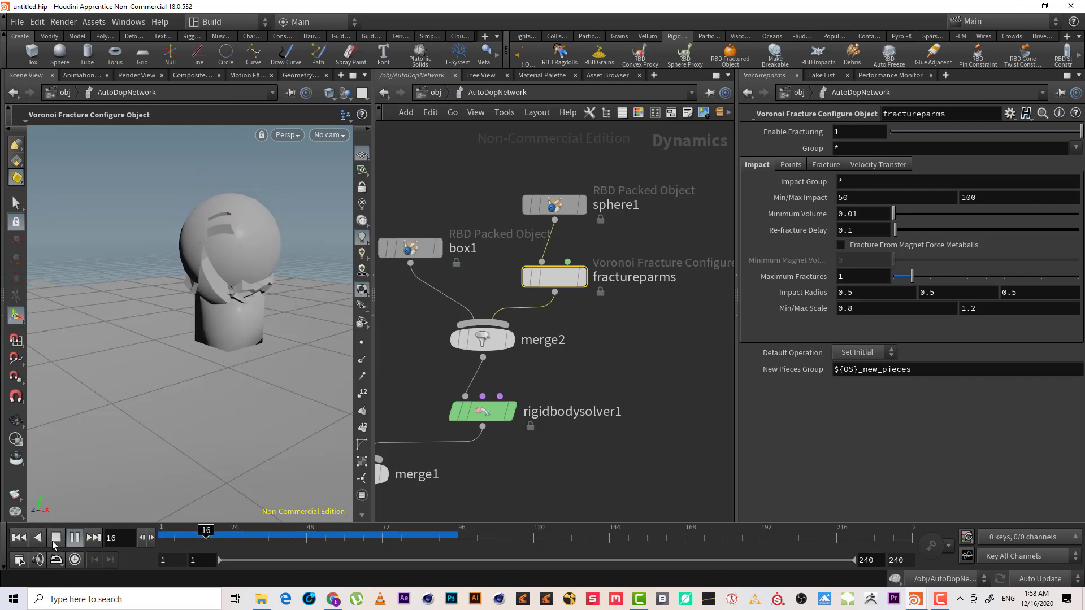
pyautogui.click(19, 537)
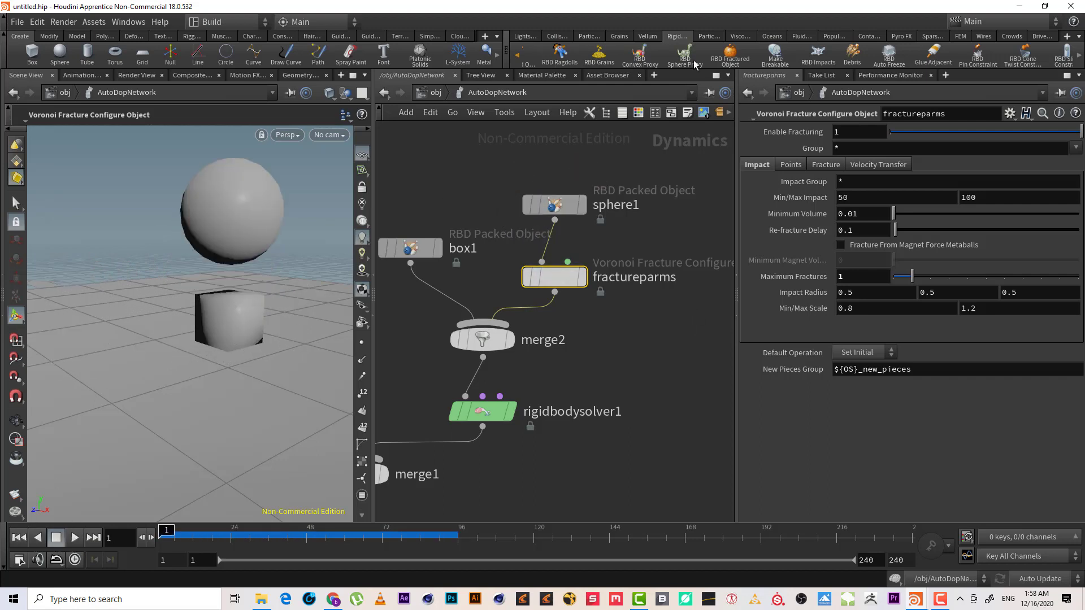
# Make the box breakable with Make Breakable, creating fractureparms1.
pyautogui.click(778, 62)
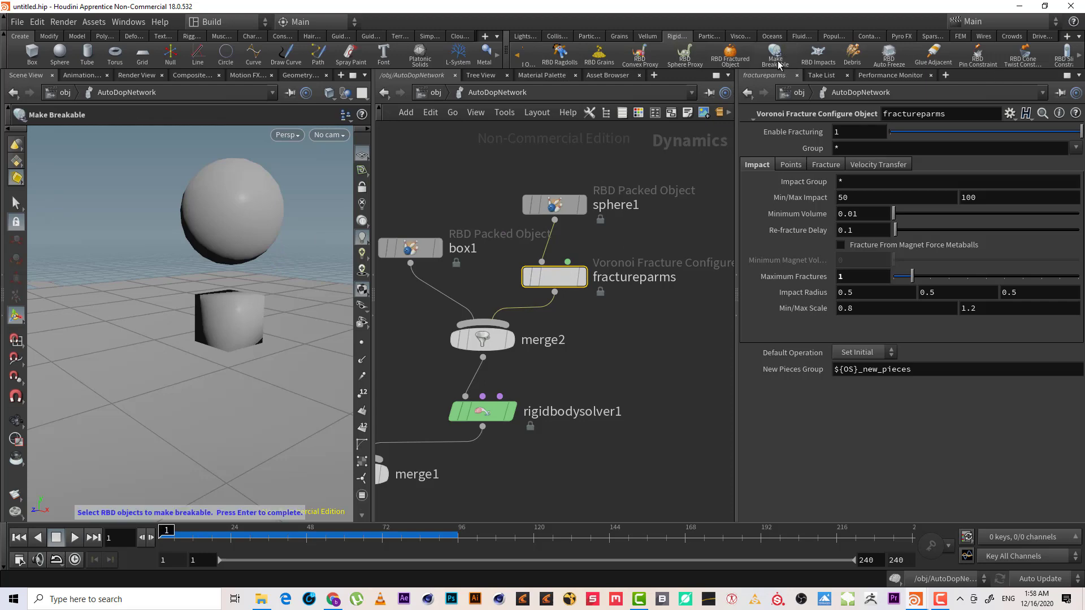
pyautogui.click(210, 321)
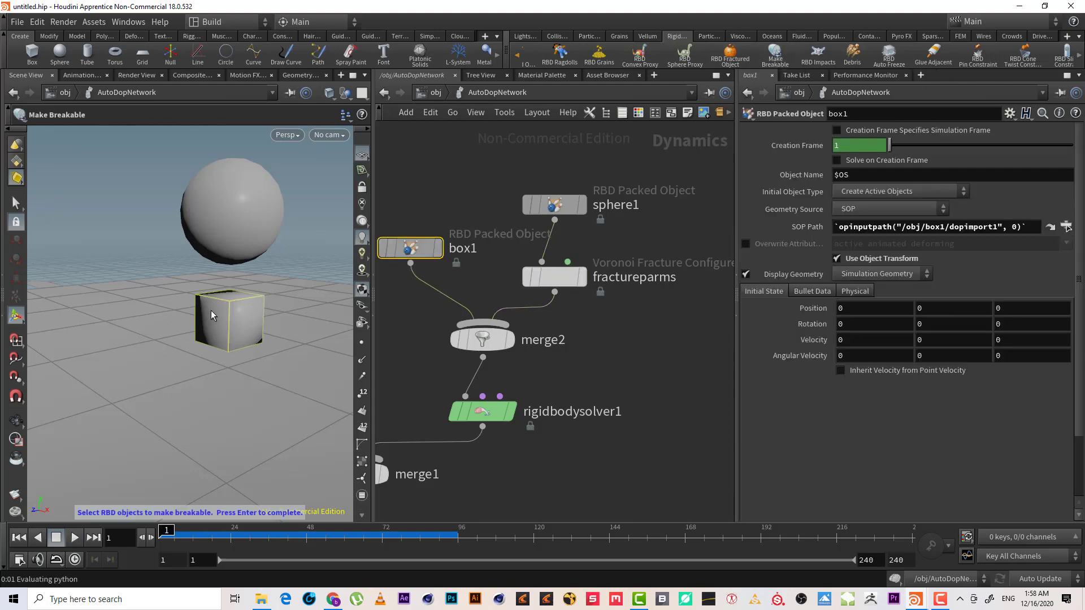
pyautogui.press('Return')
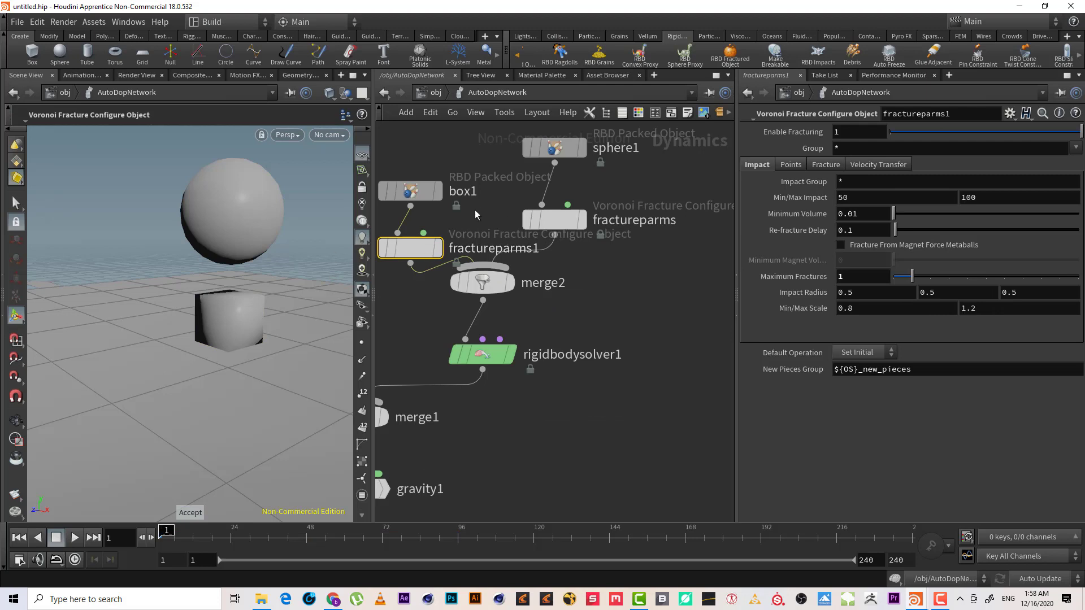
# Play the fracture simulation, then stop and rewind to frame 1.
pyautogui.click(74, 538)
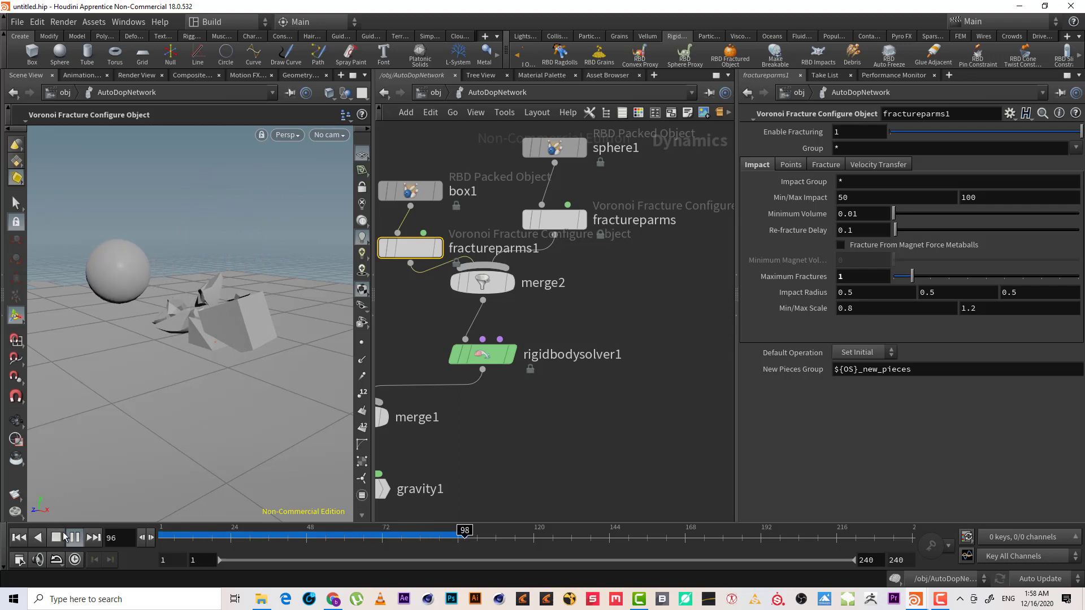
pyautogui.click(74, 537)
pyautogui.click(18, 537)
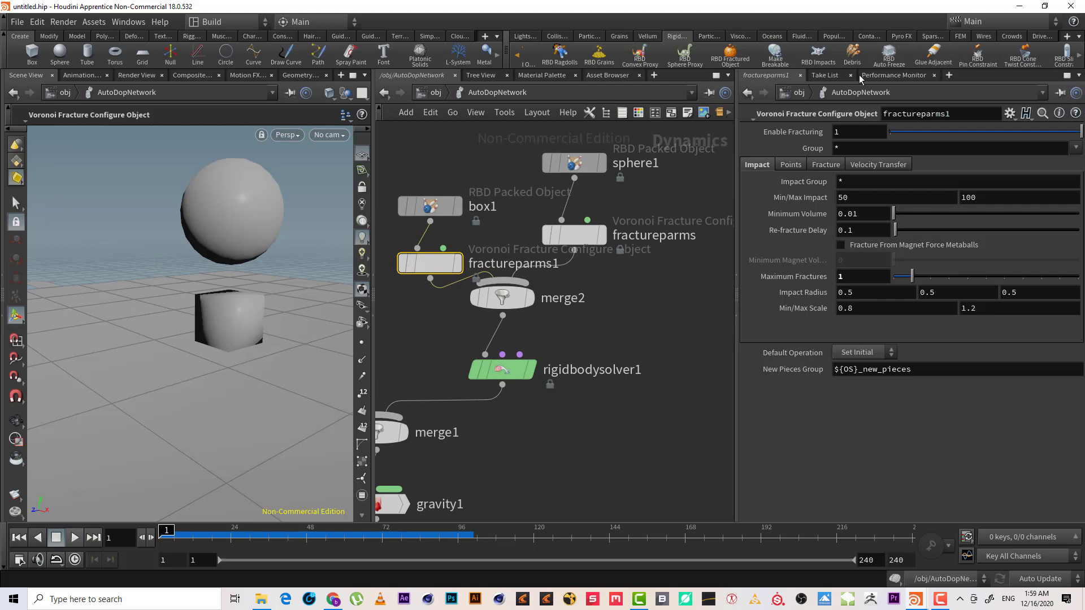
# Glue the box's adjacent pieces with Glue Adjacent, creating glue_box1.
pyautogui.click(931, 57)
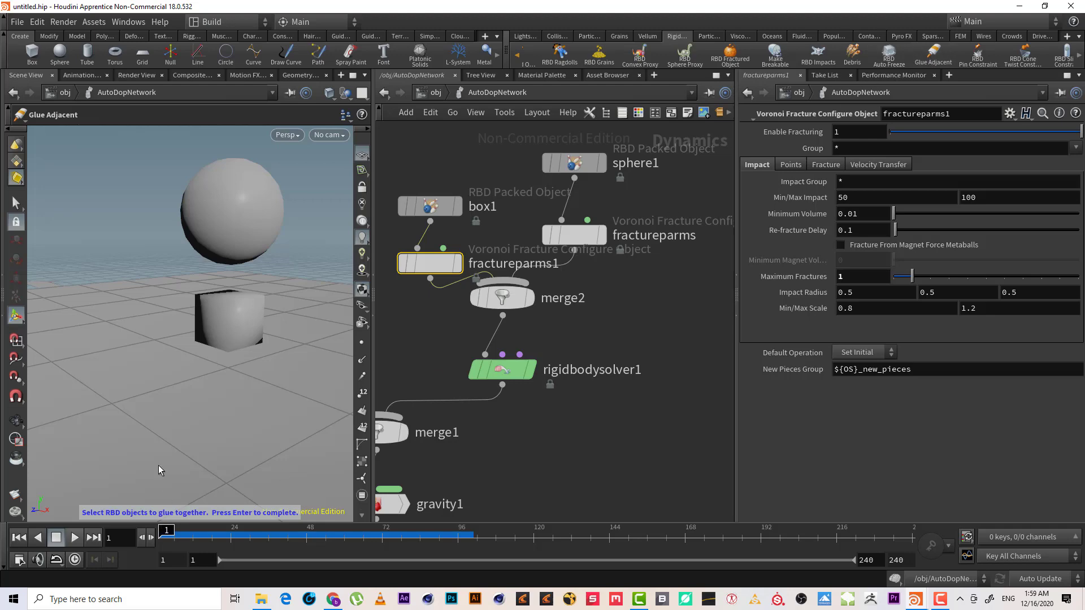
pyautogui.click(430, 207)
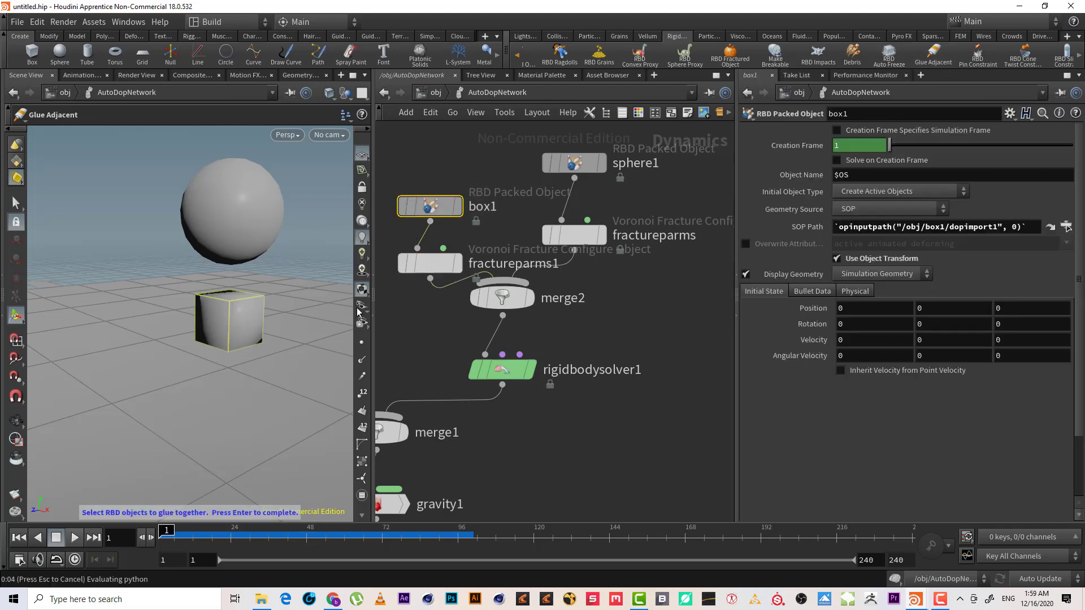
pyautogui.press('Return')
pyautogui.moveTo(602, 280); pyautogui.dragTo(639, 265, button='middle')
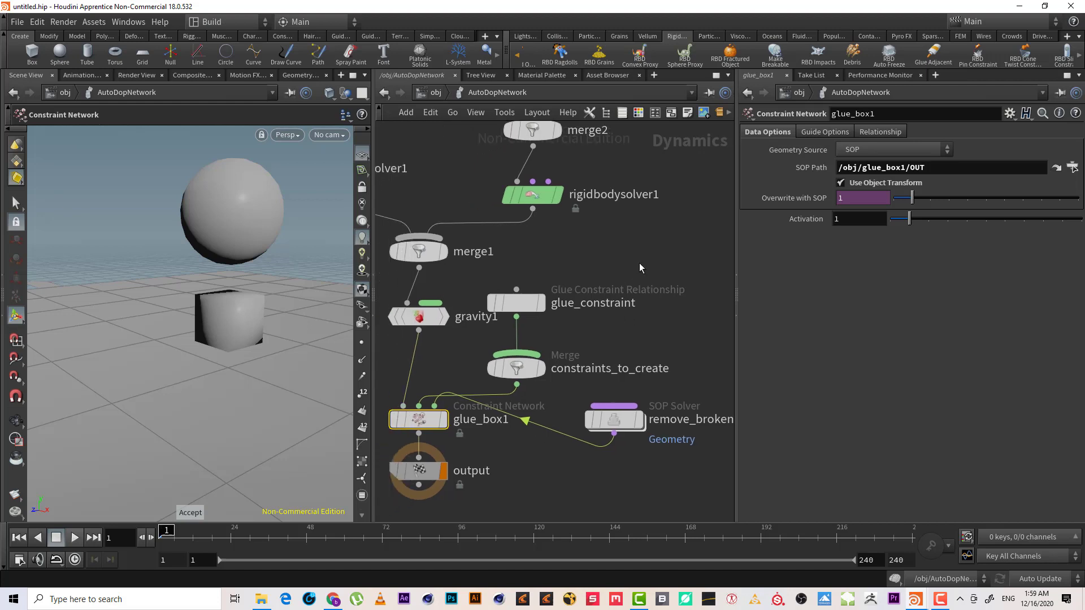
pyautogui.scroll(-5, 639, 264)
# Play the simulation and inspect the glued box pieces in wireframe.
pyautogui.click(74, 538)
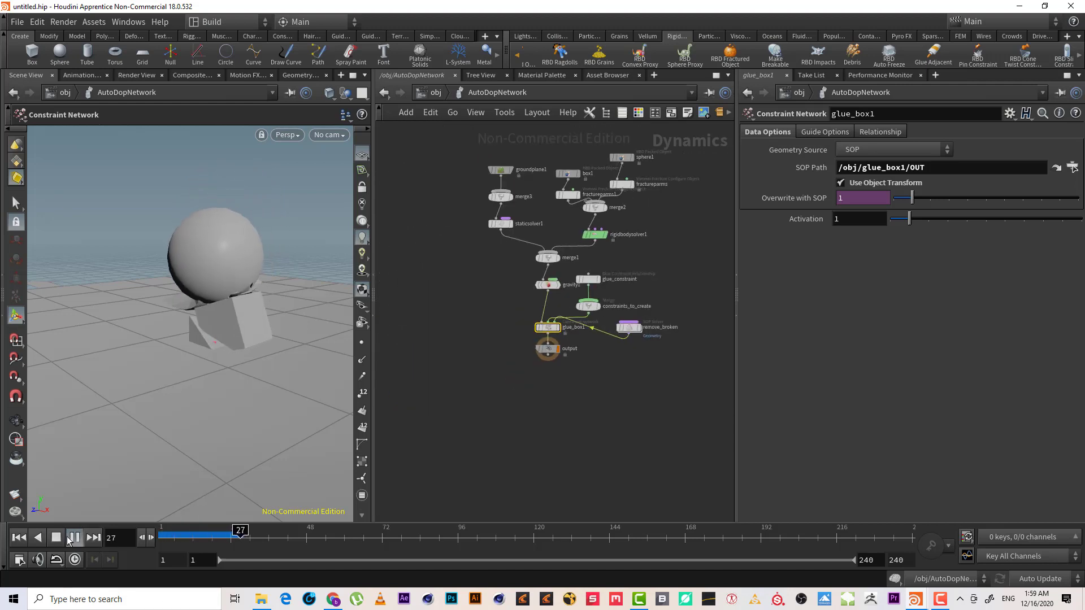
pyautogui.click(74, 538)
pyautogui.hotkey('shift', 'w')
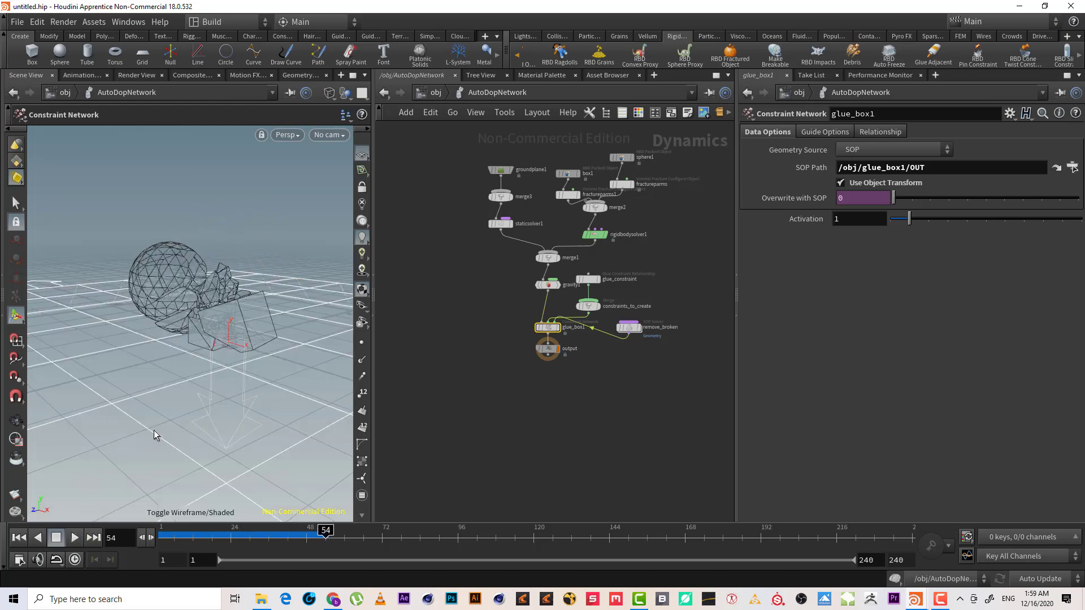
pyautogui.keyDown('alt'); pyautogui.moveTo(221, 338); pyautogui.dragTo(298, 308, button='right'); pyautogui.keyUp('alt')
pyautogui.keyDown('alt'); pyautogui.moveTo(298, 307); pyautogui.dragTo(254, 353); pyautogui.keyUp('alt')
pyautogui.moveTo(170, 533)
pyautogui.mouseDown()
pyautogui.moveTo(154, 526)
pyautogui.moveTo(177, 526)
pyautogui.mouseUp()
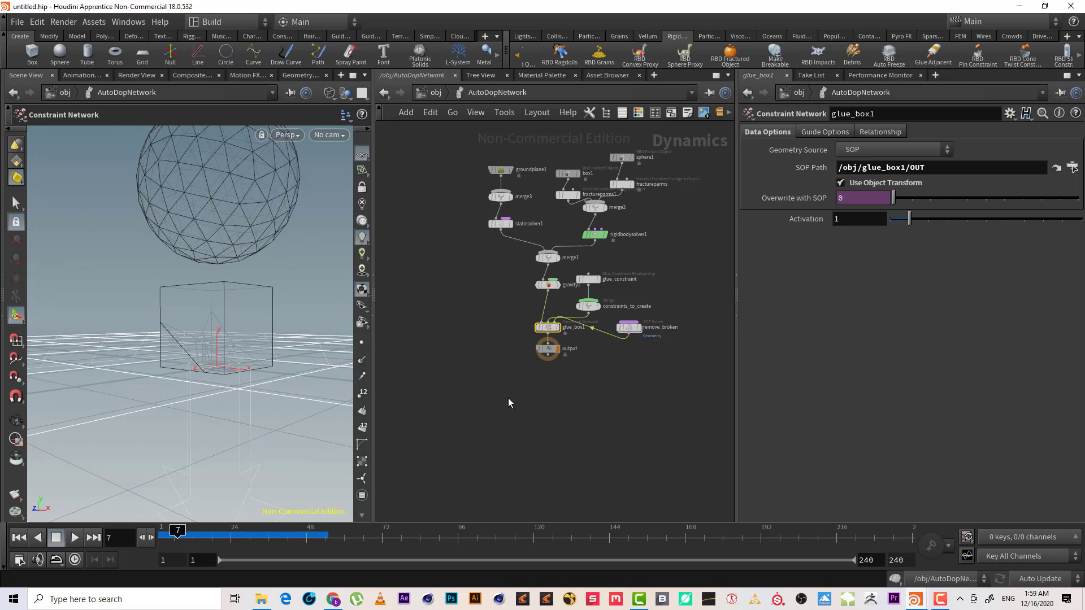
# Recenter the network view and go up to the obj level.
pyautogui.moveTo(565, 397); pyautogui.dragTo(558, 498, button='middle')
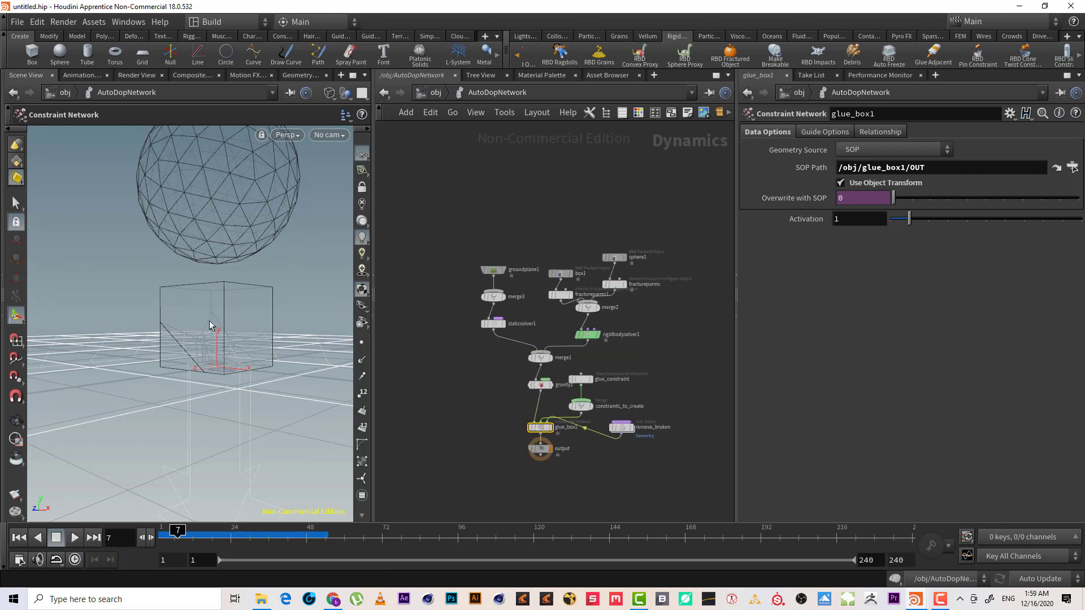
pyautogui.press('Tab')
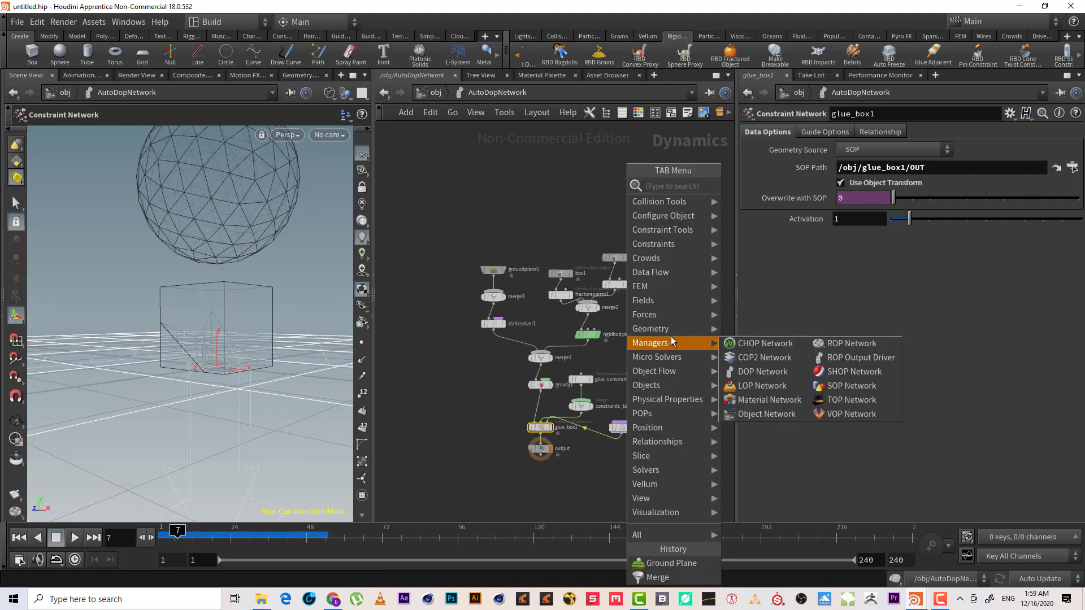
pyautogui.moveTo(520, 218); pyautogui.dragTo(514, 235, button='middle')
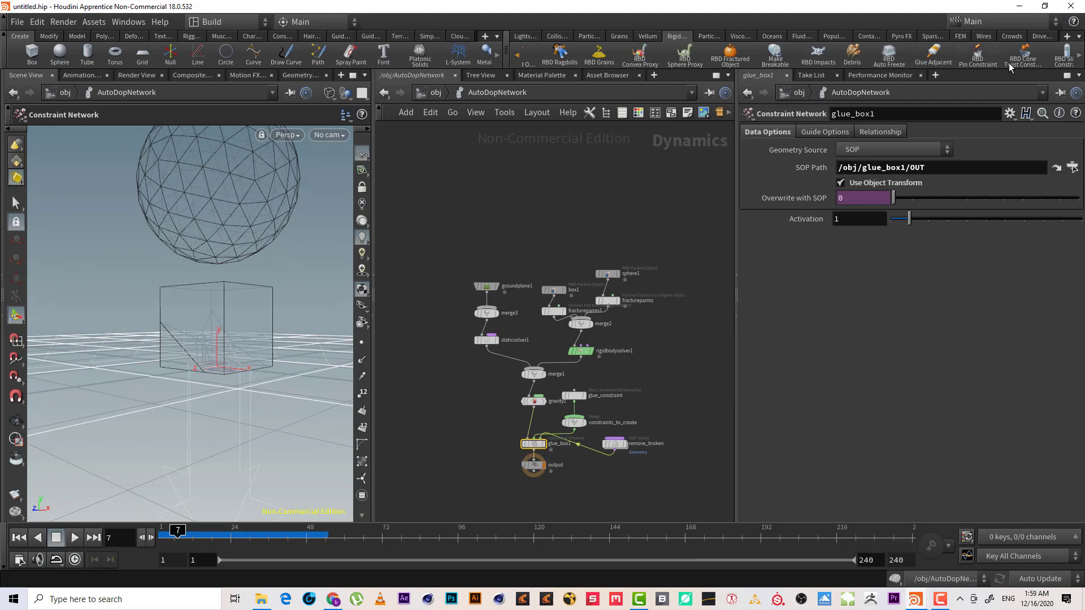
pyautogui.click(430, 92)
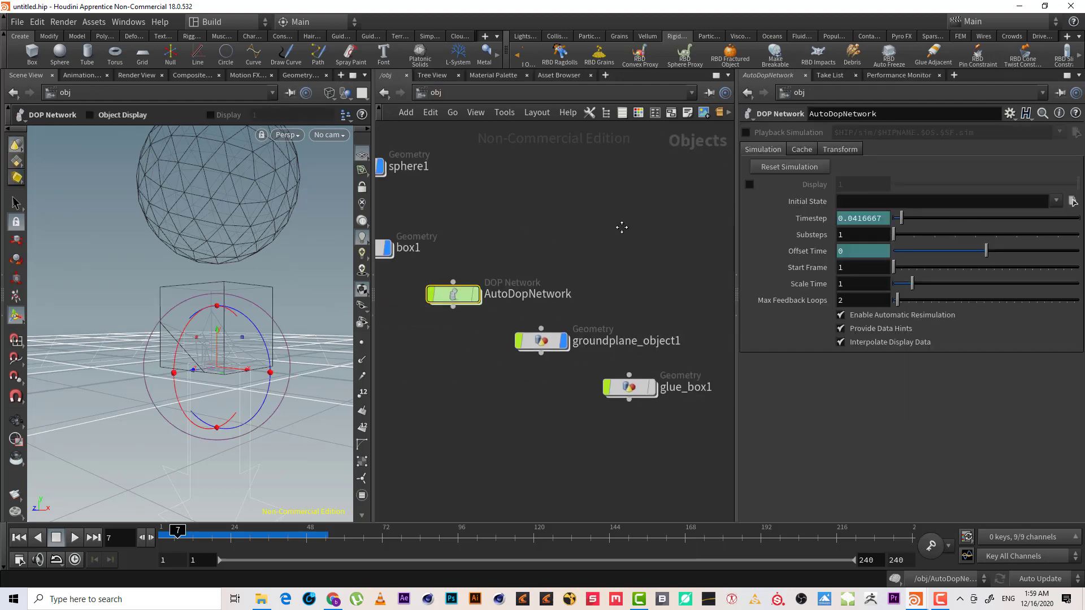
# Enter glue_box1, inspect connectadjacentpieces1, and scrub the timeline from frame 1 to 10.
pyautogui.moveTo(710, 278); pyautogui.dragTo(699, 300, button='middle')
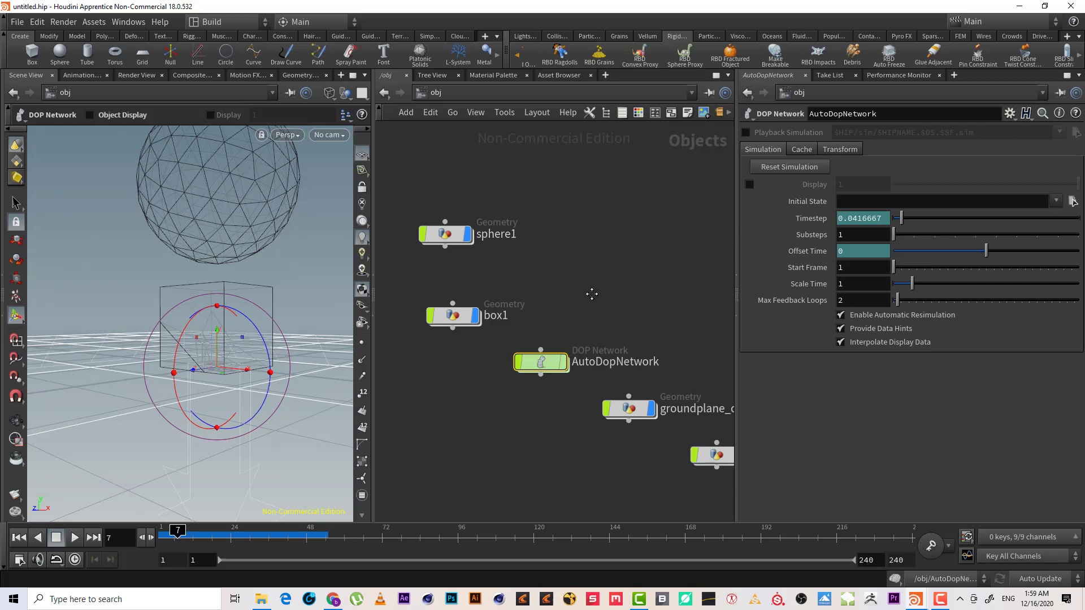
pyautogui.moveTo(592, 293); pyautogui.dragTo(572, 215, button='middle')
pyautogui.moveTo(599, 394); pyautogui.dragTo(473, 351, button='middle')
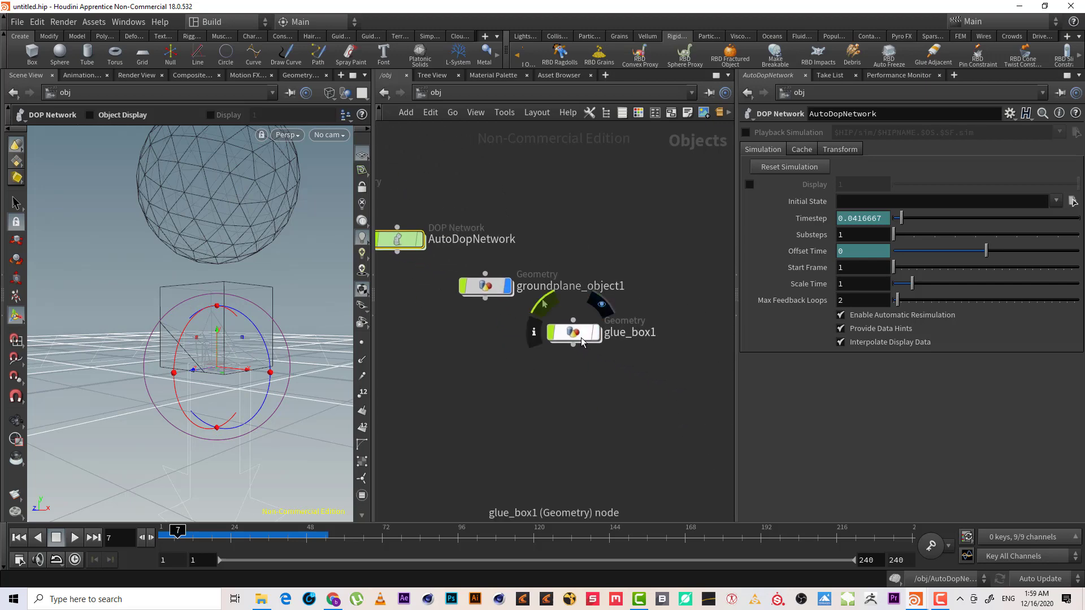
pyautogui.doubleClick(582, 342)
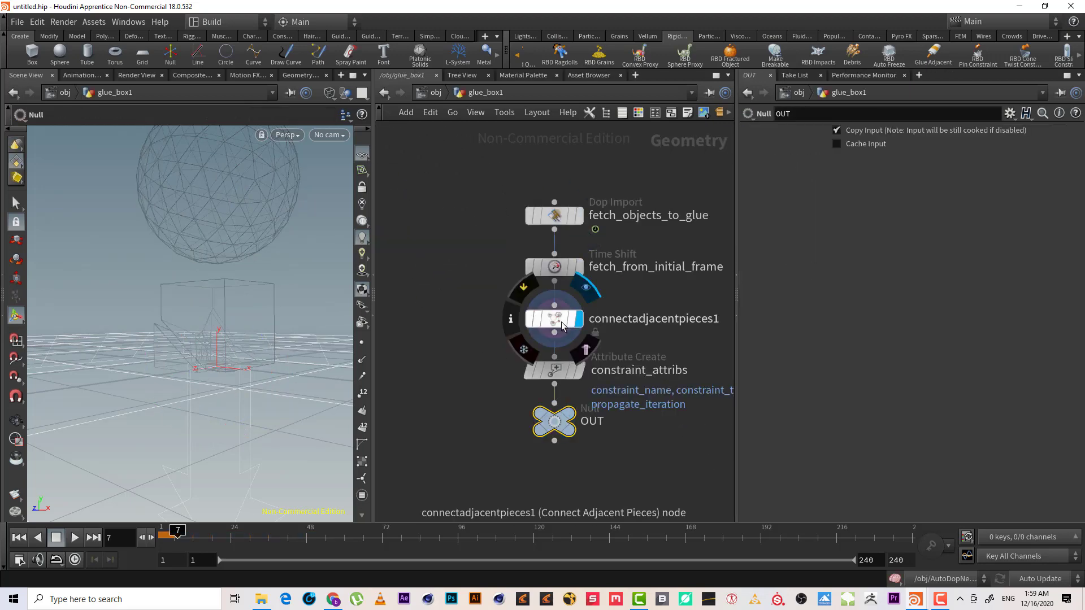
pyautogui.click(563, 325)
pyautogui.click(166, 529)
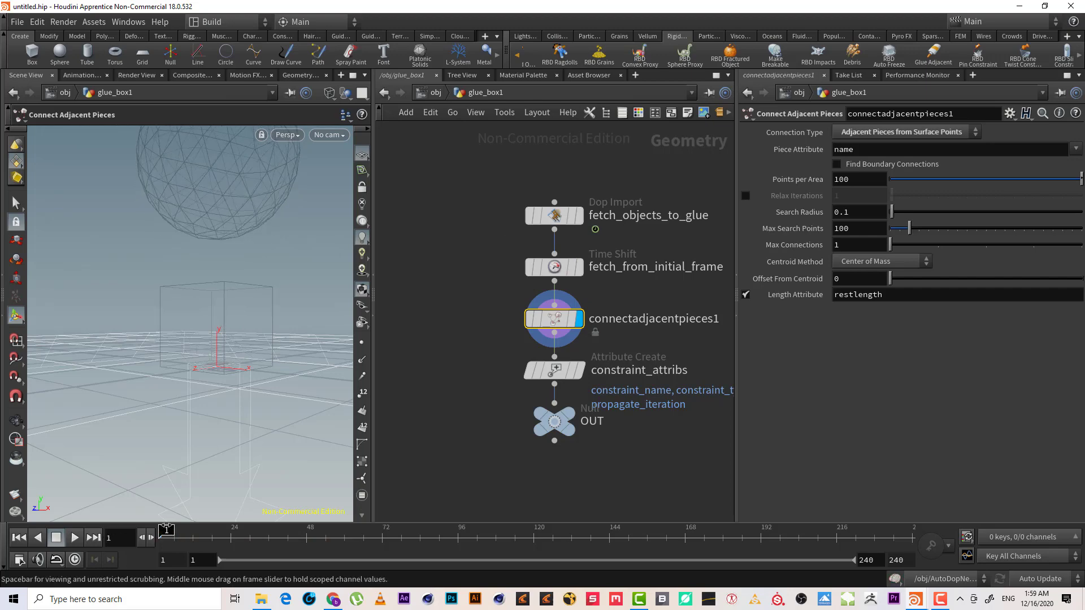
pyautogui.press('Up')
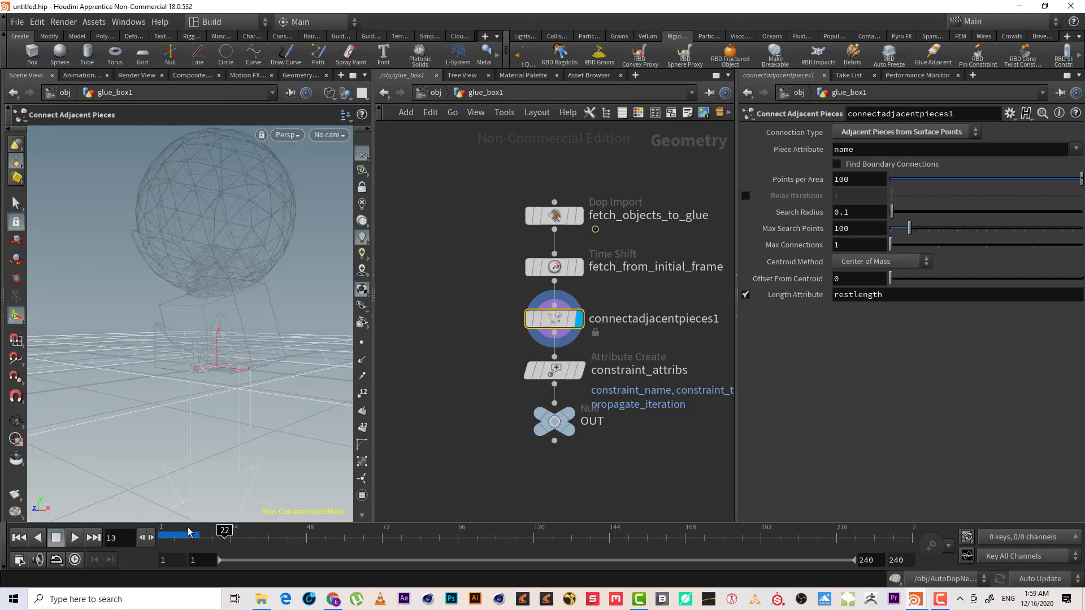
pyautogui.moveTo(188, 532)
pyautogui.mouseDown()
pyautogui.moveTo(174, 531)
pyautogui.moveTo(187, 532)
pyautogui.mouseUp()
# Display fetch_objects_to_glue in a reframed, smooth-shaded viewport around the sphere and box.
pyautogui.keyDown('alt'); pyautogui.moveTo(177, 243); pyautogui.dragTo(188, 341, button='right'); pyautogui.keyUp('alt')
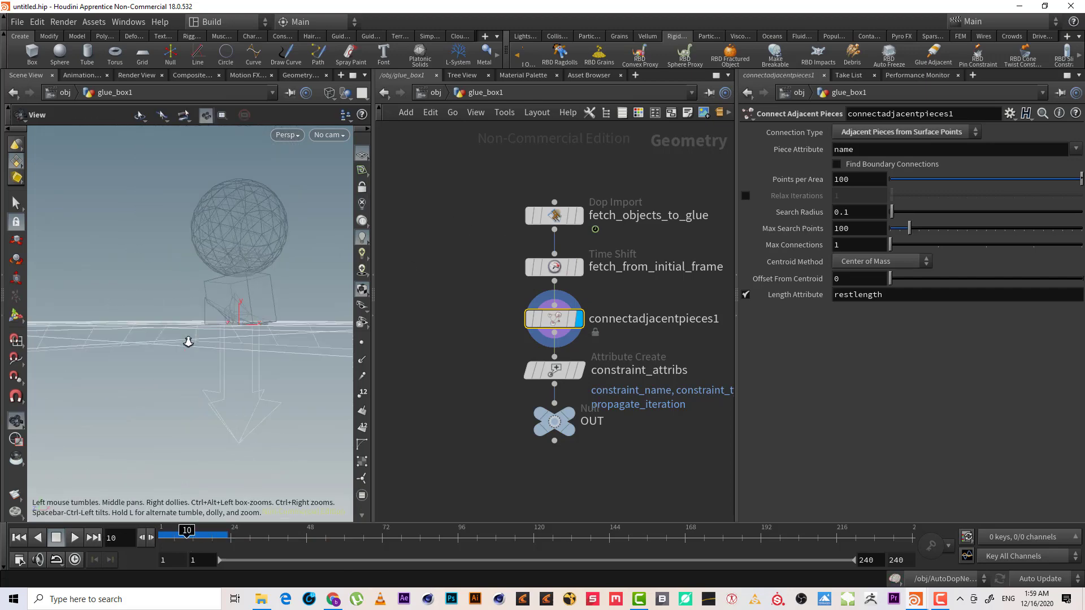
pyautogui.keyDown('alt'); pyautogui.moveTo(188, 341); pyautogui.dragTo(256, 283); pyautogui.keyUp('alt')
pyautogui.keyDown('alt'); pyautogui.moveTo(256, 283); pyautogui.dragTo(187, 322, button='middle'); pyautogui.keyUp('alt')
pyautogui.keyDown('alt'); pyautogui.moveTo(186, 322); pyautogui.dragTo(251, 266, button='right'); pyautogui.keyUp('alt')
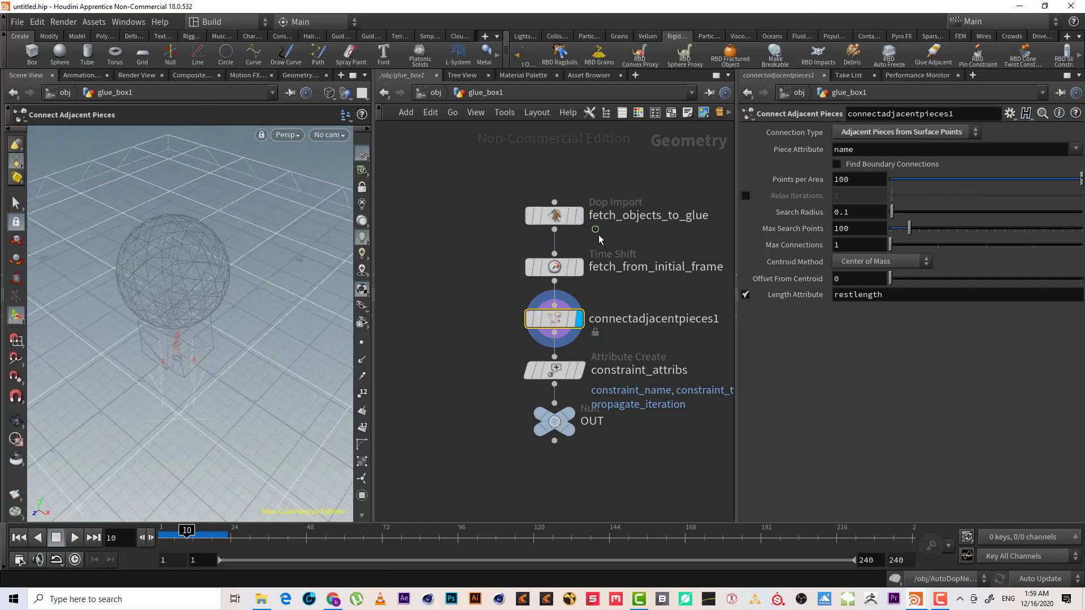
pyautogui.click(614, 231)
pyautogui.click(578, 215)
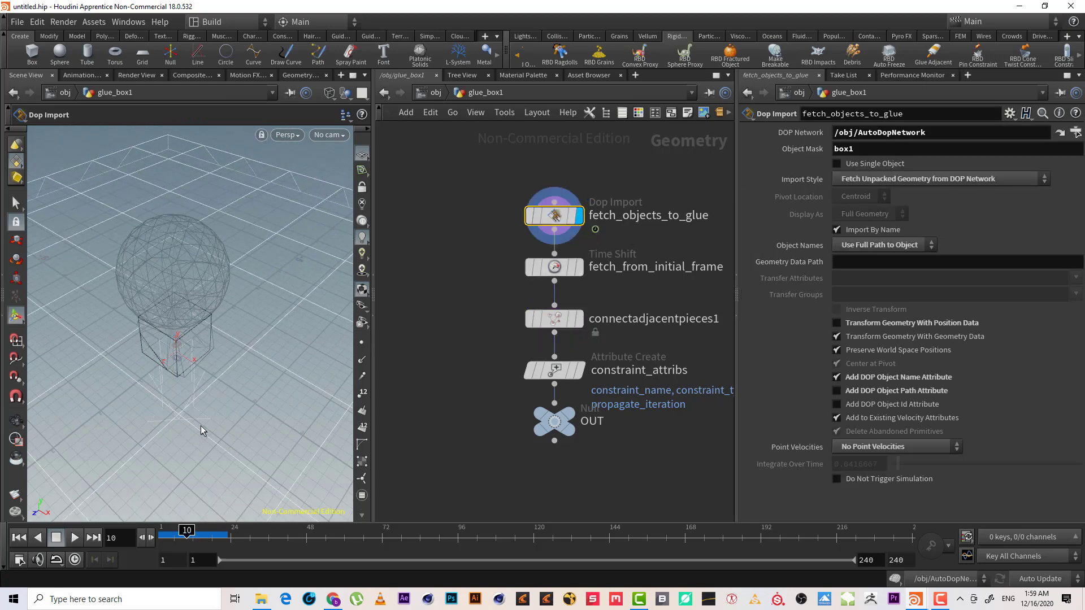
pyautogui.moveTo(242, 346)
pyautogui.keyDown('alt'); pyautogui.mouseDown()
pyautogui.moveTo(150, 339)
pyautogui.moveTo(138, 362)
pyautogui.mouseUp(); pyautogui.keyUp('alt')
pyautogui.hotkey('shift', 'w')
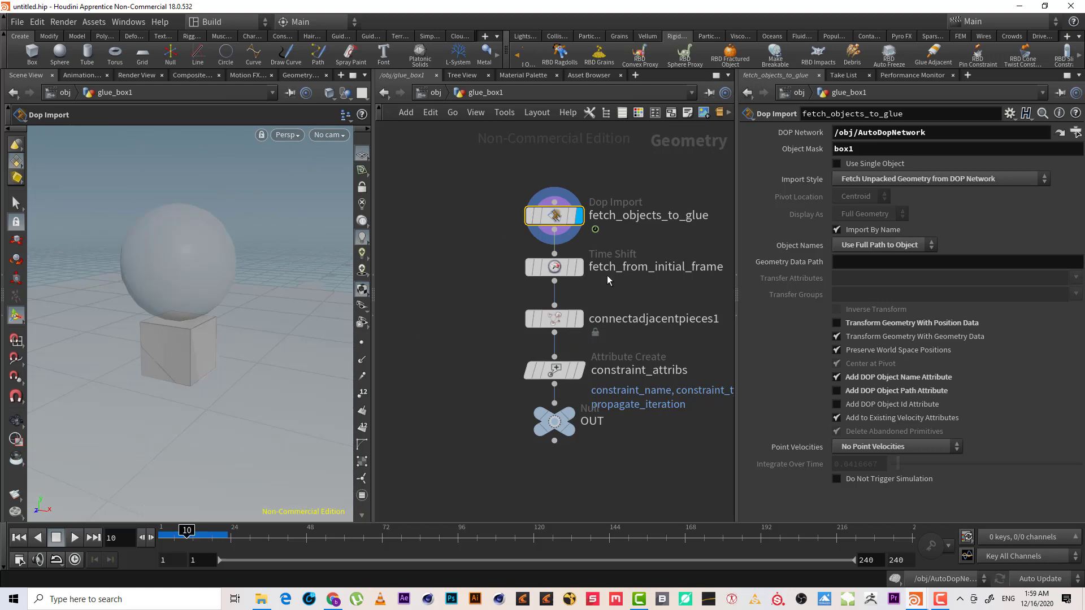
# Display connectadjacentpieces1, scrub frames 11 back to 1, and return to the object level.
pyautogui.click(578, 319)
pyautogui.click(559, 319)
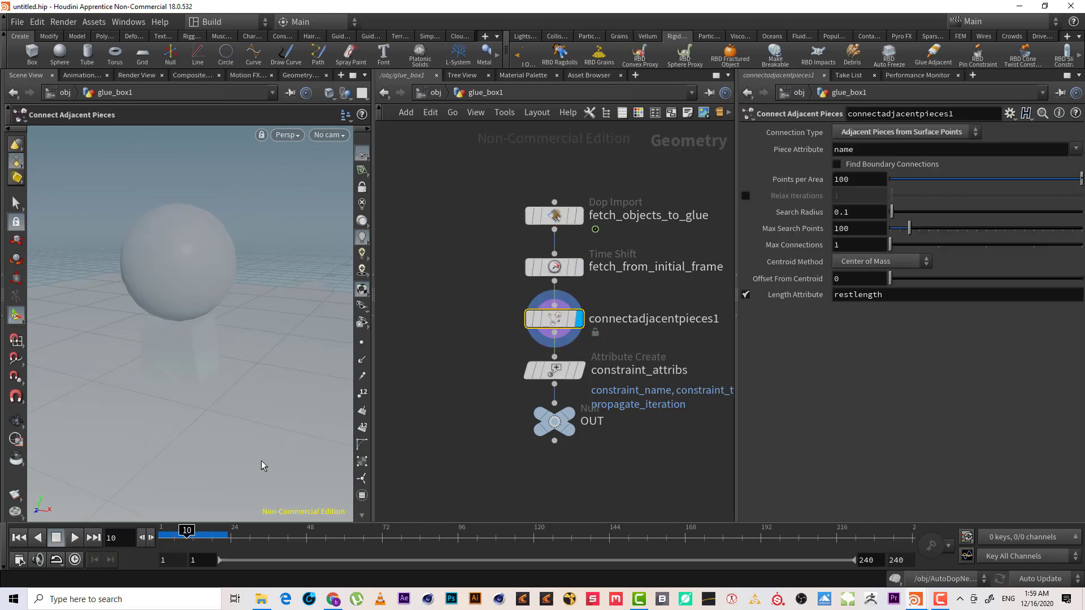
pyautogui.scroll(5, 262, 465)
pyautogui.click(194, 531)
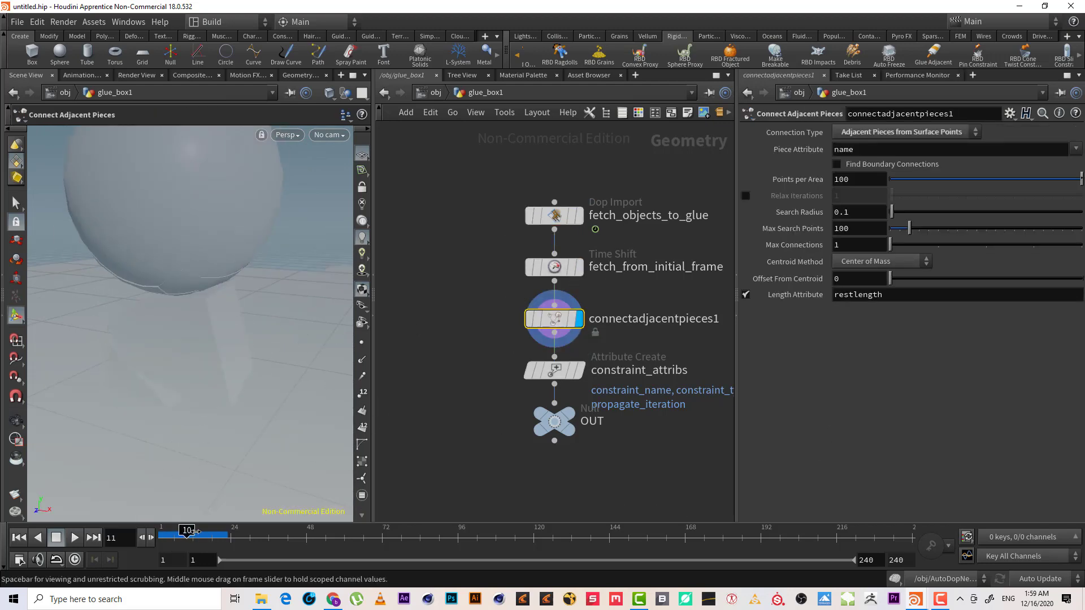
pyautogui.moveTo(196, 531); pyautogui.dragTo(159, 533)
pyautogui.click(433, 92)
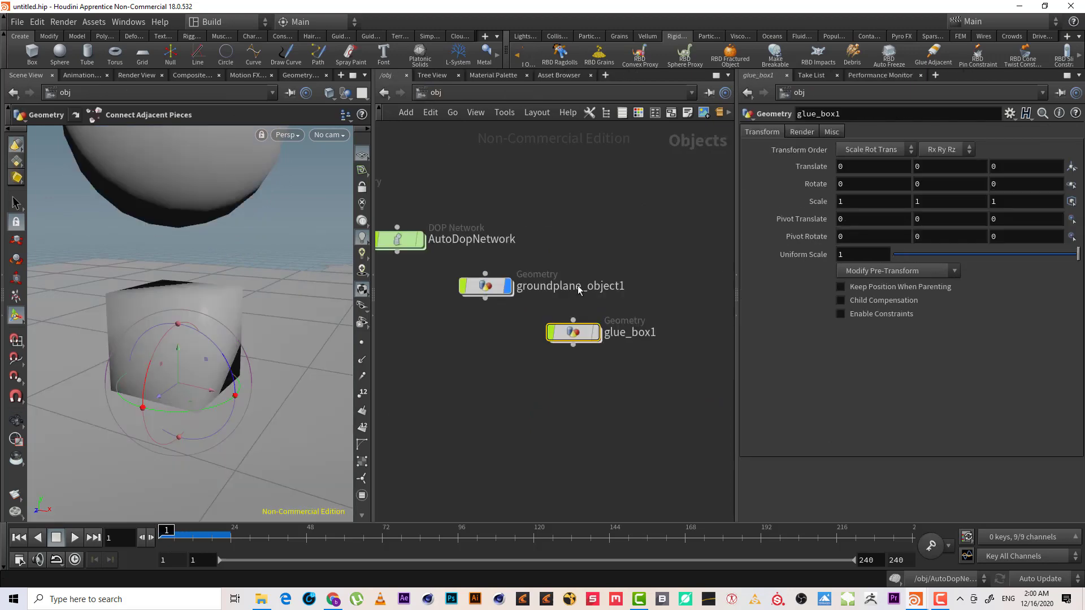
# Inside AutoDopNetwork, frame the sphere and box in the viewport from a lower angle.
pyautogui.doubleClick(496, 247)
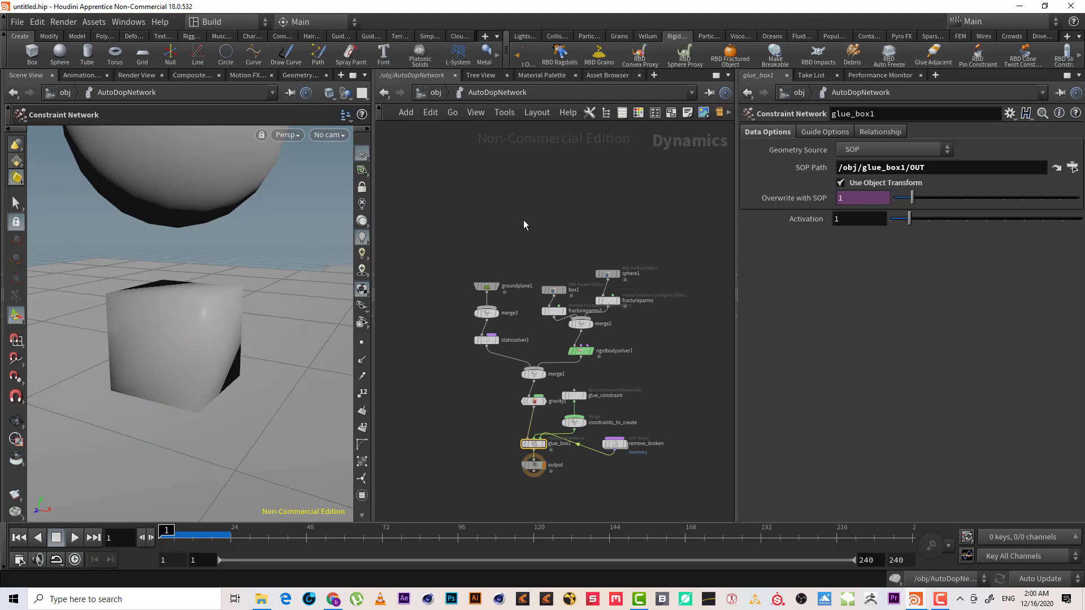
pyautogui.keyDown('alt'); pyautogui.moveTo(225, 272); pyautogui.dragTo(200, 303, button='right'); pyautogui.keyUp('alt')
pyautogui.keyDown('alt'); pyautogui.moveTo(201, 296); pyautogui.dragTo(205, 301); pyautogui.keyUp('alt')
pyautogui.keyDown('alt'); pyautogui.moveTo(205, 302); pyautogui.dragTo(270, 246, button='right'); pyautogui.keyUp('alt')
pyautogui.keyDown('alt'); pyautogui.moveTo(204, 266); pyautogui.dragTo(200, 340, button='middle'); pyautogui.keyUp('alt')
pyautogui.press('Return')
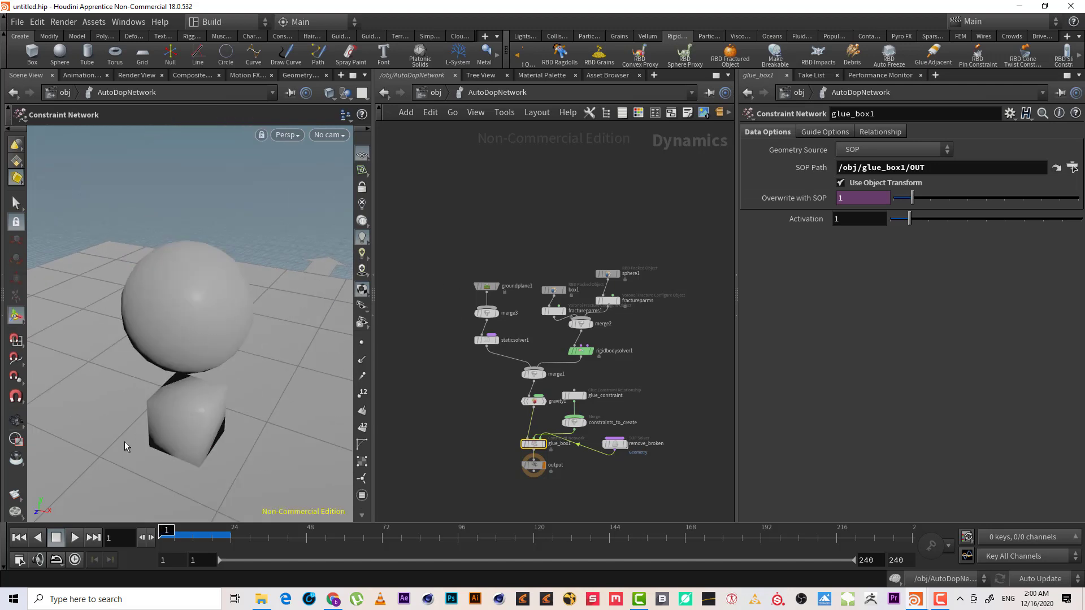
pyautogui.moveTo(125, 447); pyautogui.dragTo(145, 416)
# Play the simulation to frame 66, then on to about frame 134, and stop.
pyautogui.click(74, 538)
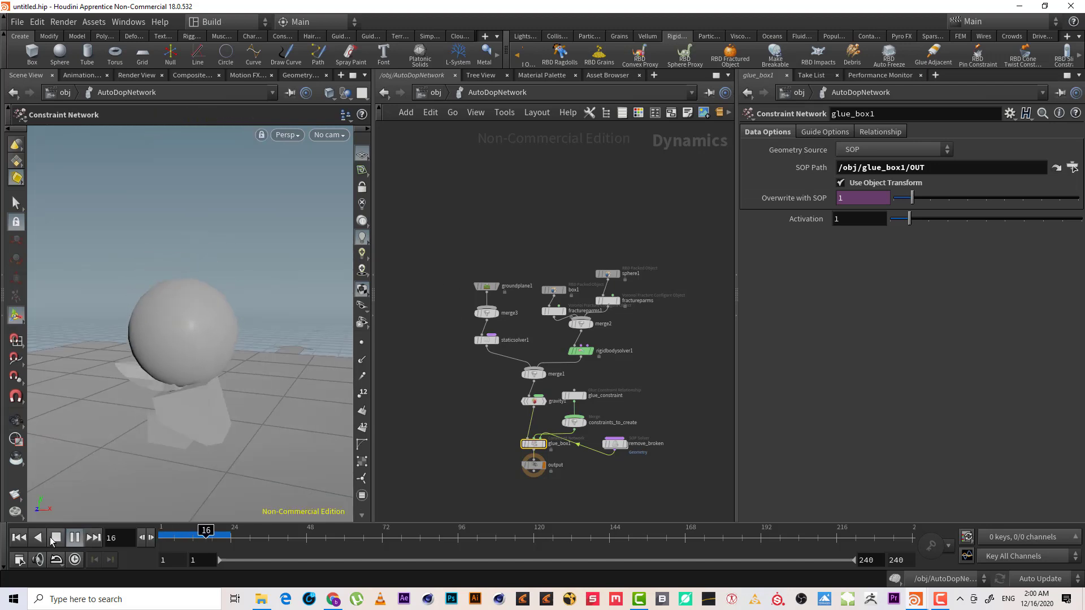
pyautogui.click(55, 538)
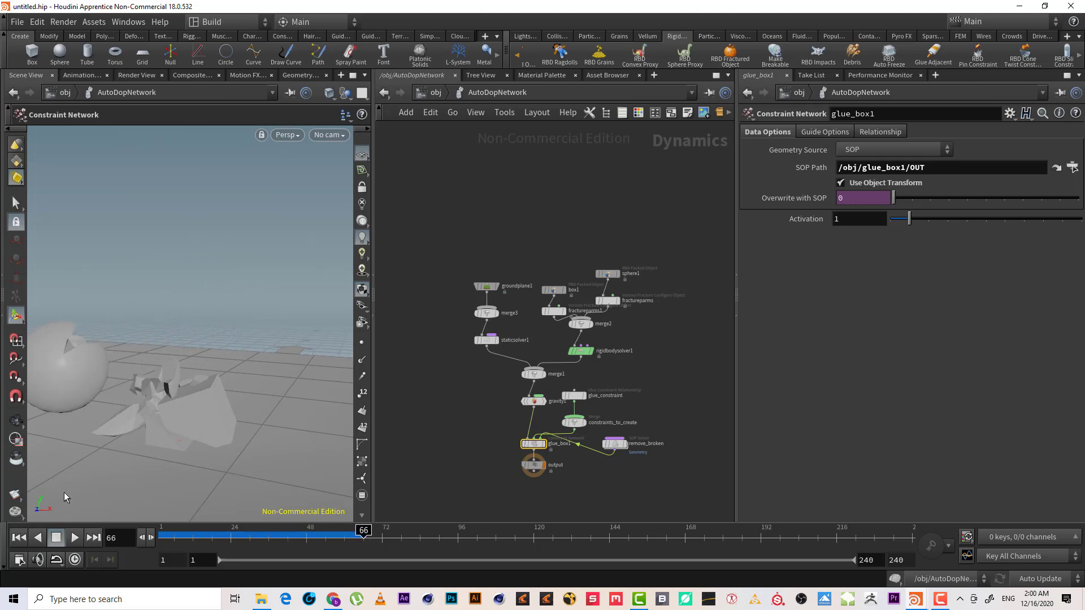
pyautogui.click(74, 538)
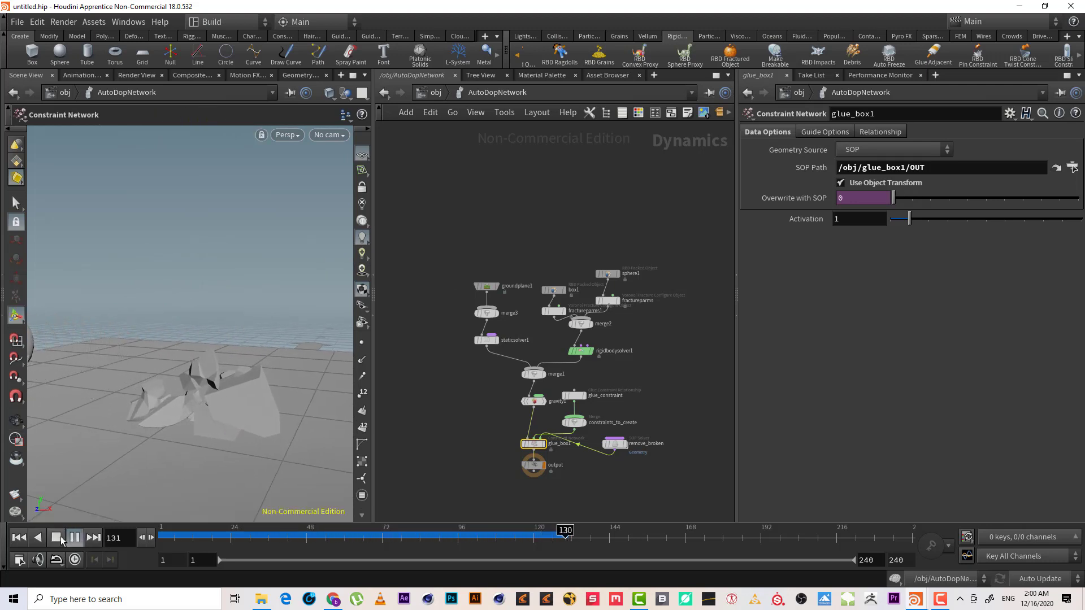
pyautogui.click(58, 538)
# Browse the Rigid Bodies shelf tools and return to the object level.
pyautogui.moveTo(688, 155); pyautogui.dragTo(652, 143, button='middle')
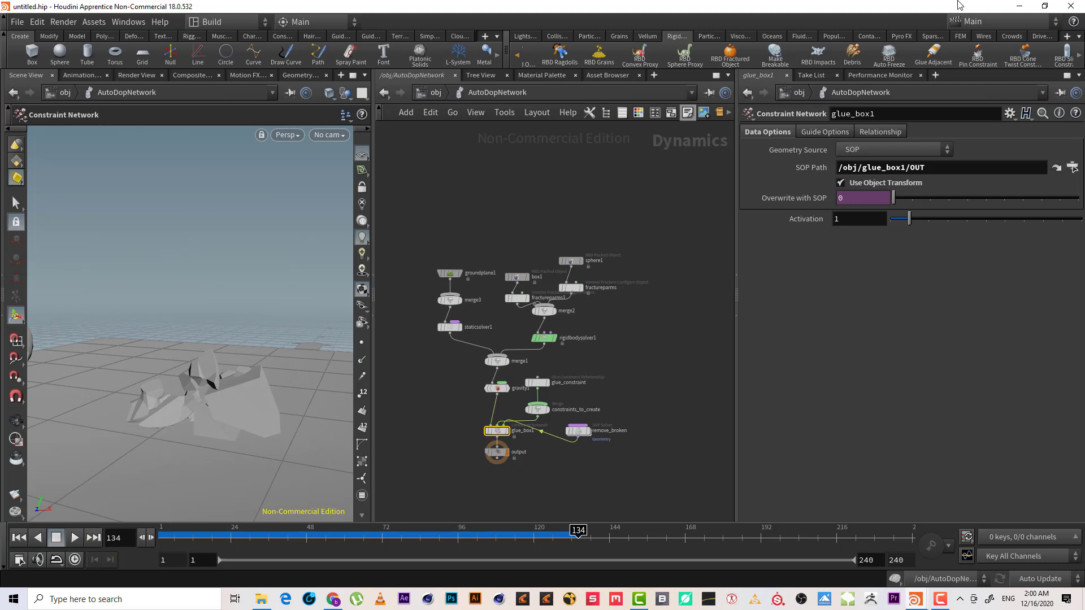
pyautogui.click(1079, 56)
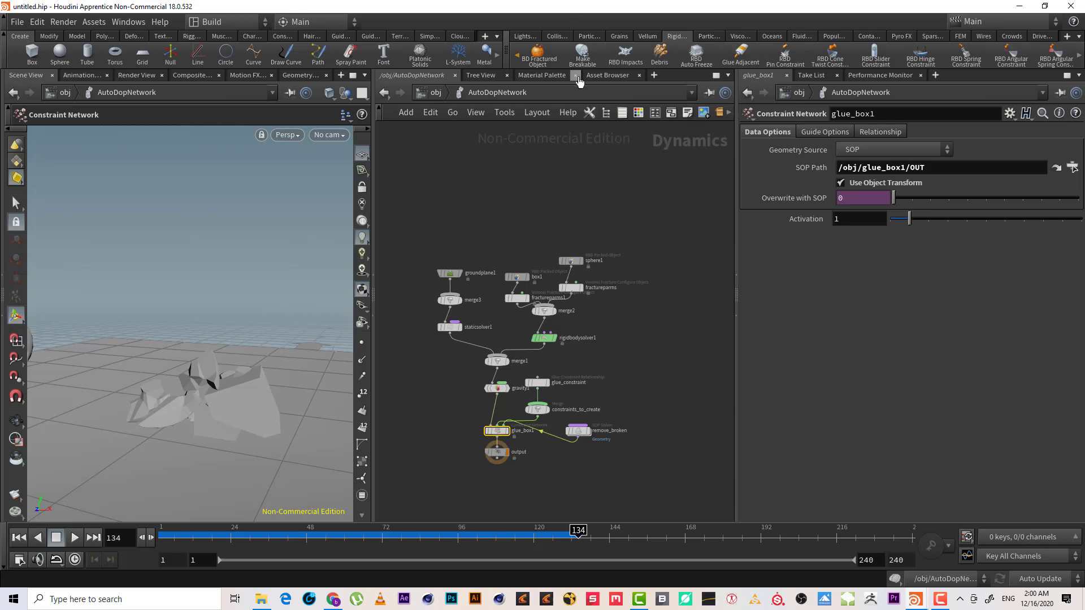
pyautogui.hscroll(-9, 516, 55)
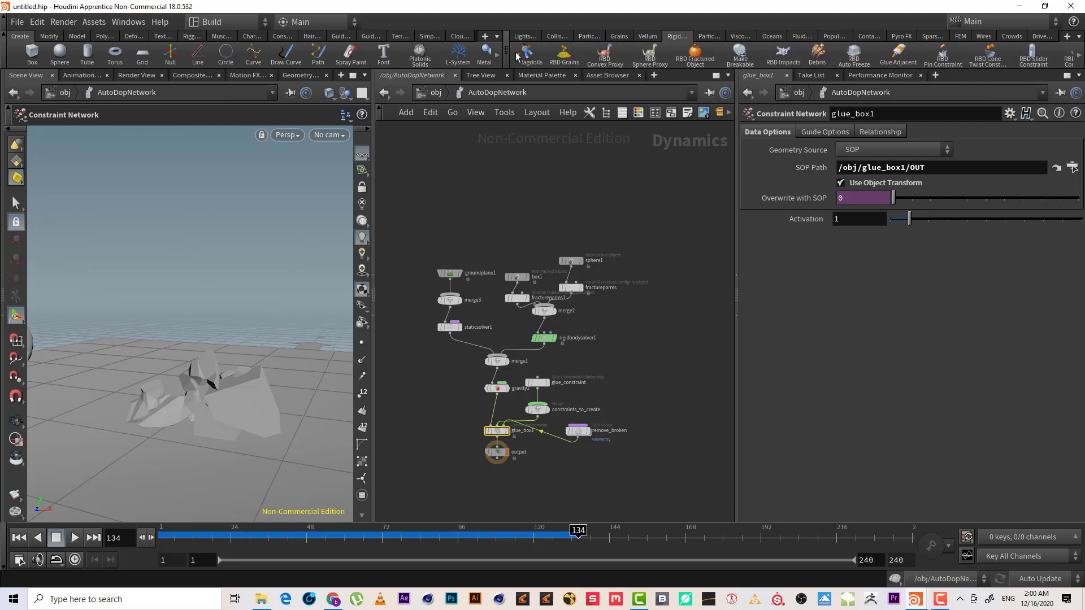
pyautogui.hscroll(-1, 516, 55)
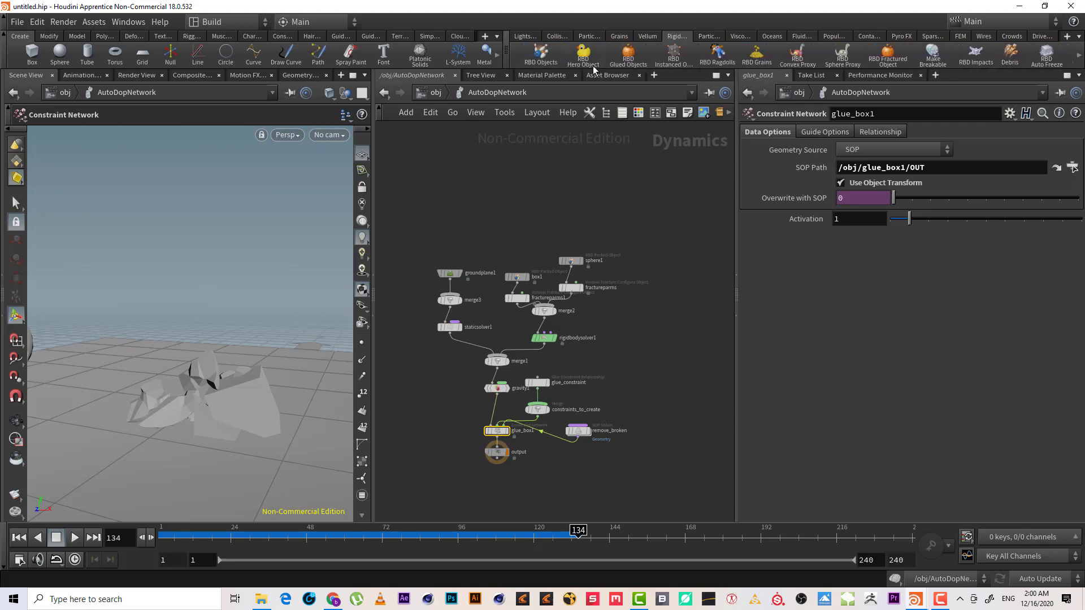
pyautogui.click(434, 92)
# At frame 1, add a Test Geometry: Pig Head node by searching 'test'.
pyautogui.click(19, 537)
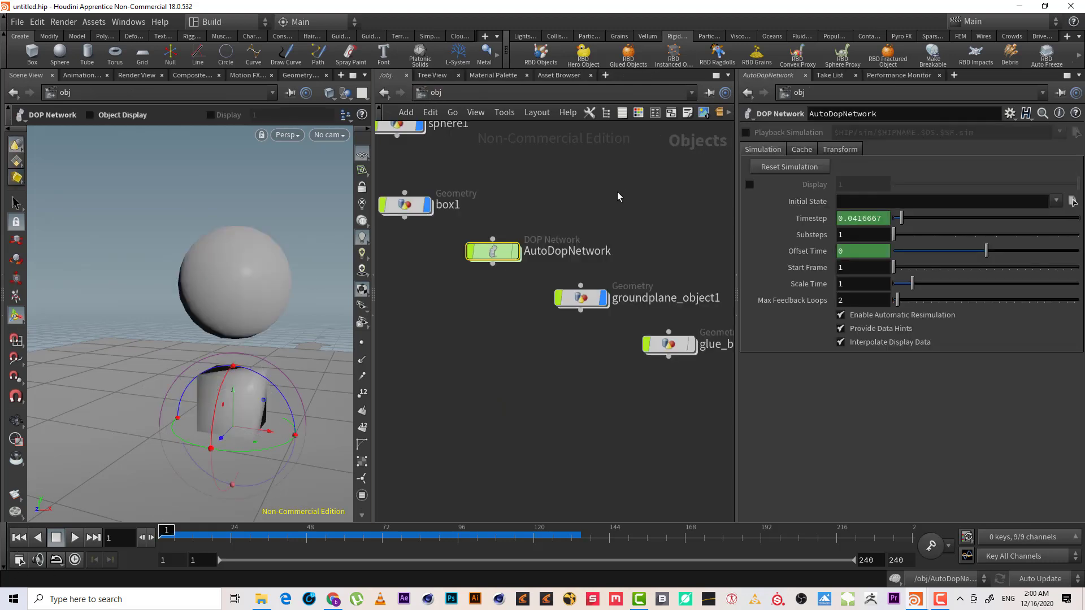
pyautogui.moveTo(635, 199); pyautogui.dragTo(627, 233, button='middle')
pyautogui.press('Tab')
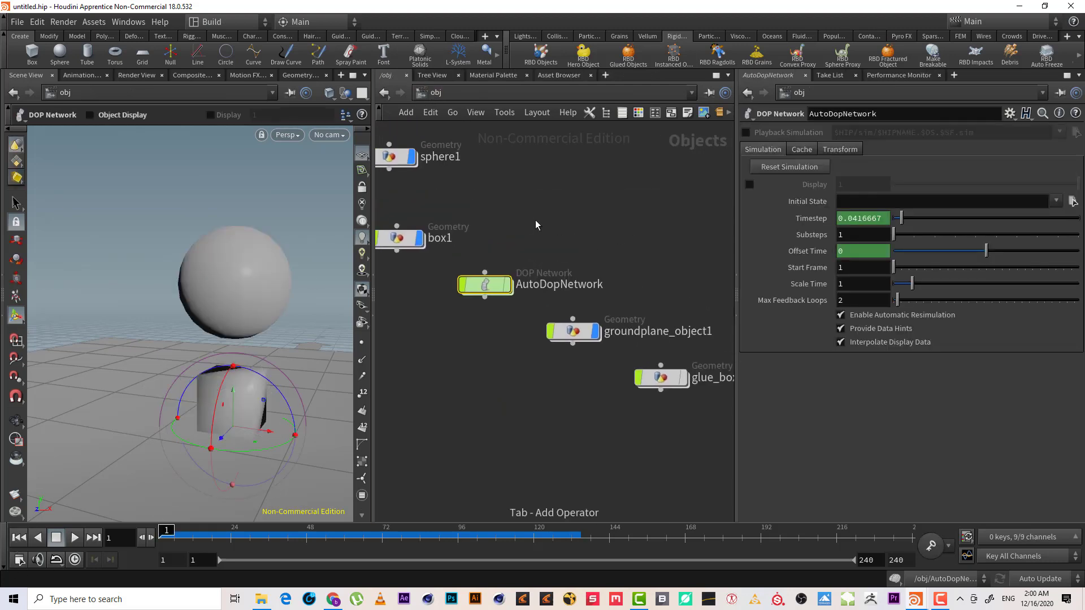
pyautogui.write('a')
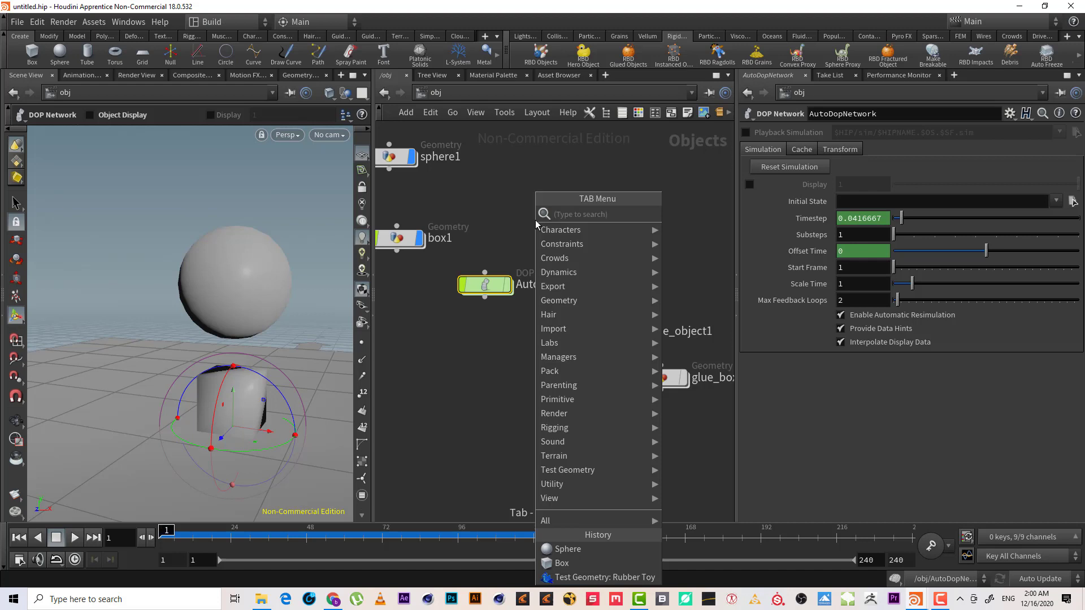
pyautogui.press('Escape')
pyautogui.press('Tab')
pyautogui.write('s')
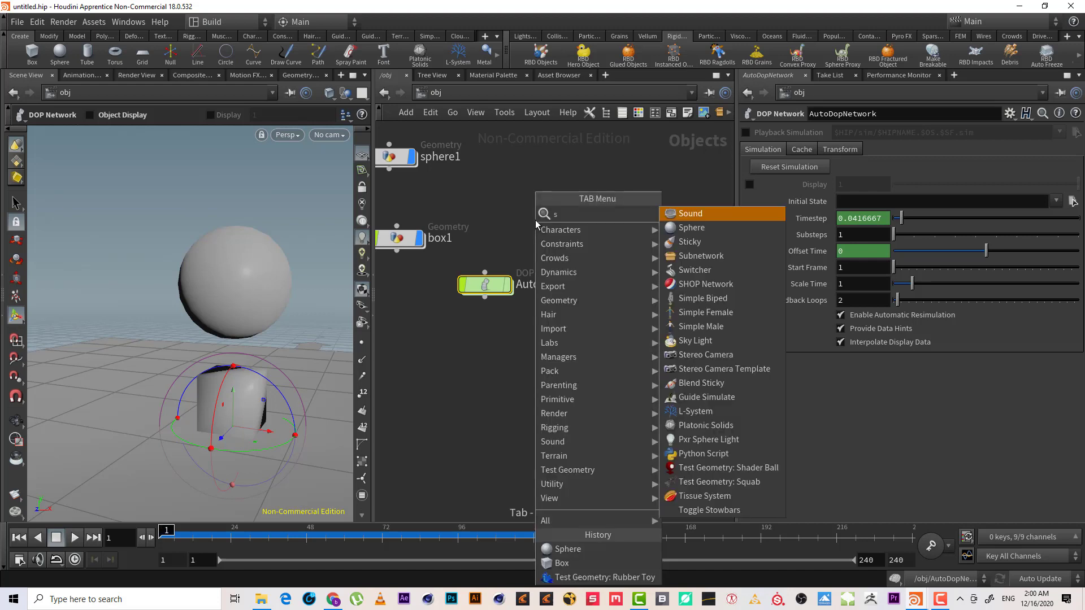
pyautogui.press('BackSpace')
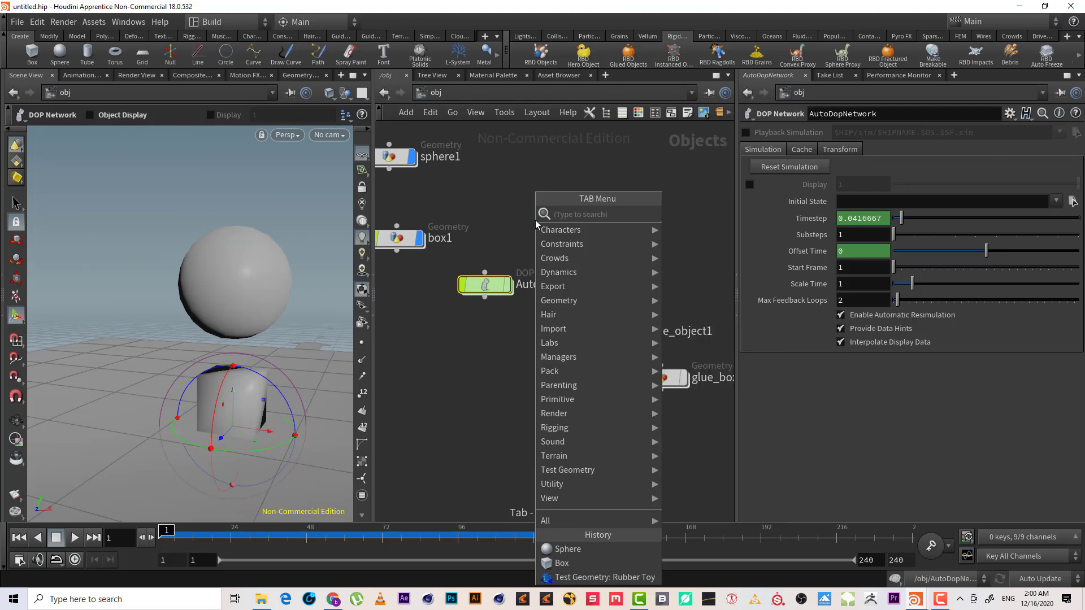
pyautogui.write('test')
pyautogui.press('Down')
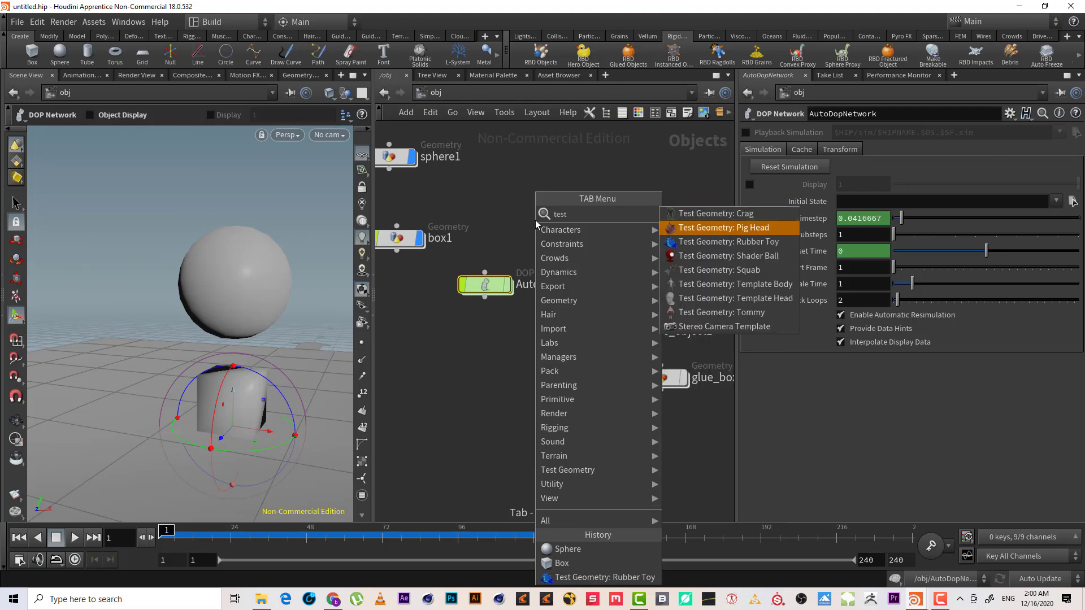
pyautogui.press('Return')
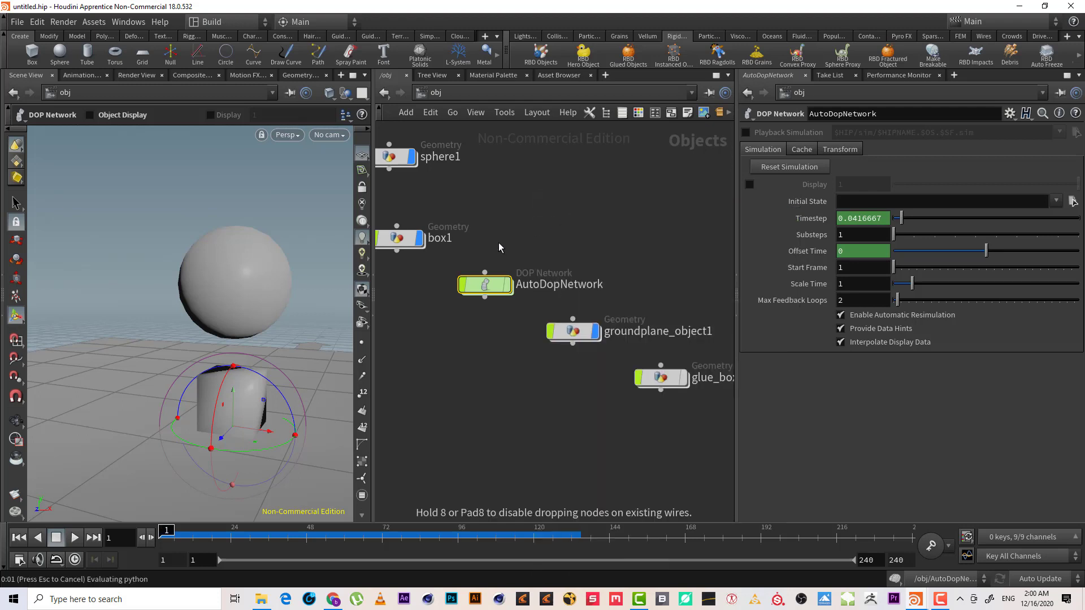
pyautogui.click(534, 223)
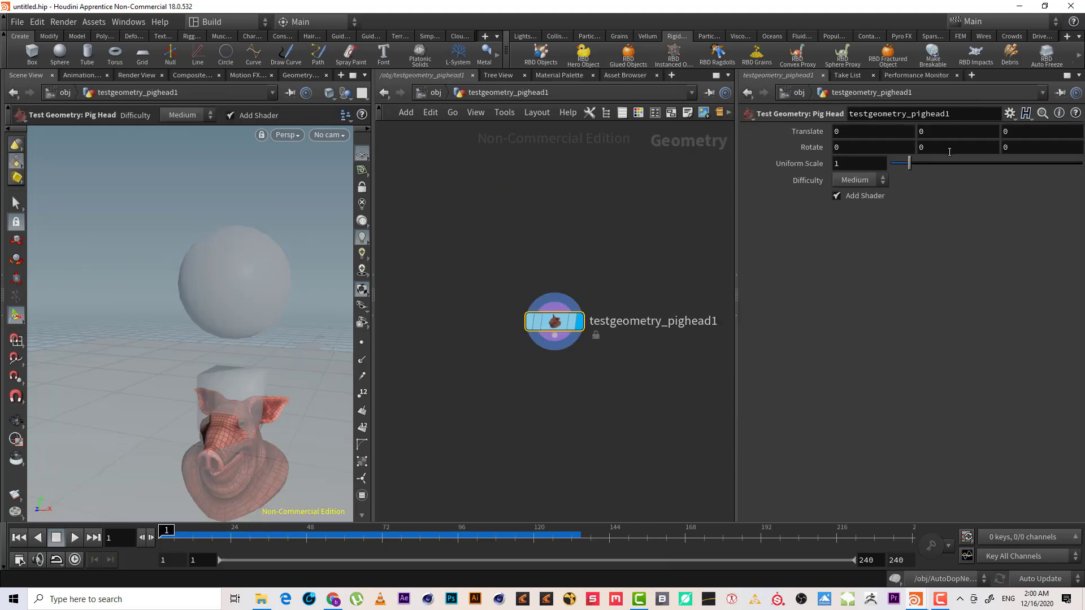
# Move the pig head to Translate X -1.7 and Y 2.6.
pyautogui.moveTo(941, 133); pyautogui.dragTo(965, 146, button='middle')
pyautogui.moveTo(876, 134); pyautogui.dragTo(887, 161, button='middle')
pyautogui.moveTo(937, 136)
pyautogui.mouseDown(button='middle')
pyautogui.moveTo(947, 134)
pyautogui.moveTo(918, 140)
pyautogui.mouseUp(button='middle')
pyautogui.click(434, 93)
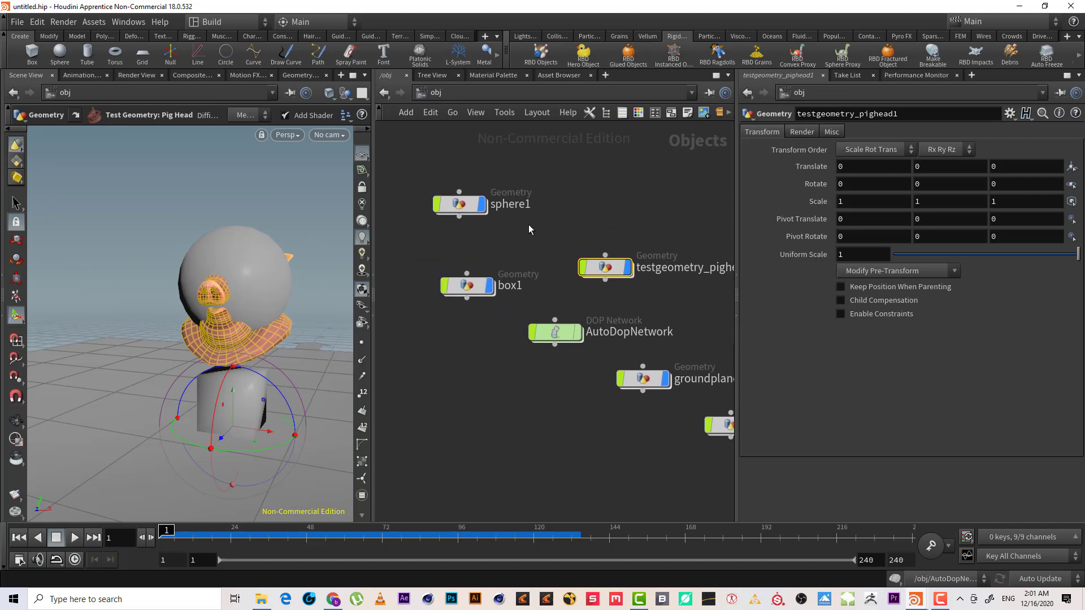
# Raise the sphere1 center to about 4.23.
pyautogui.doubleClick(472, 205)
pyautogui.moveTo(237, 261); pyautogui.dragTo(260, 162)
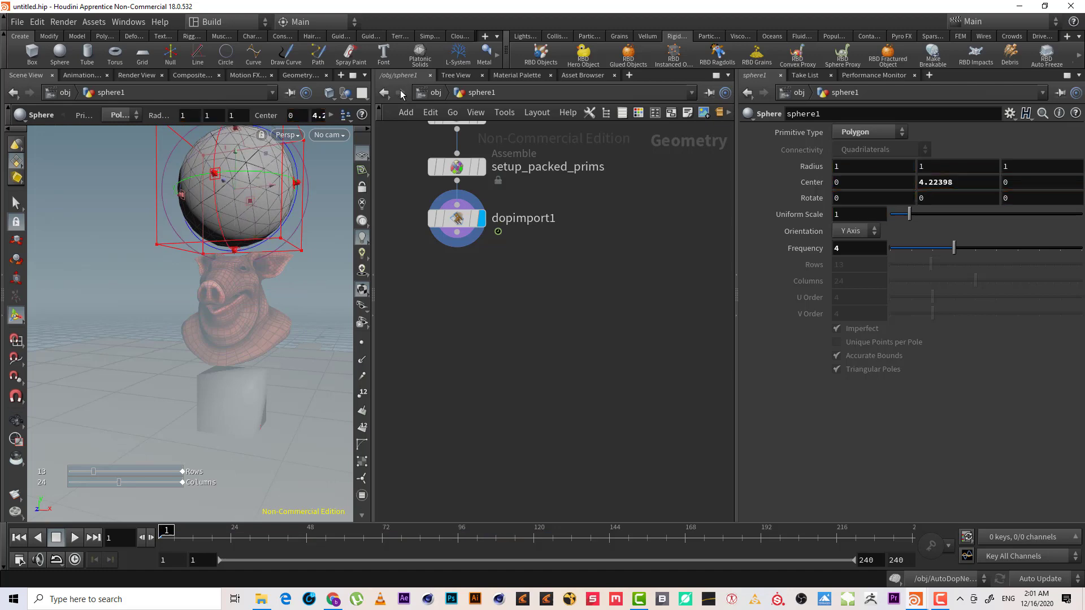
pyautogui.click(434, 93)
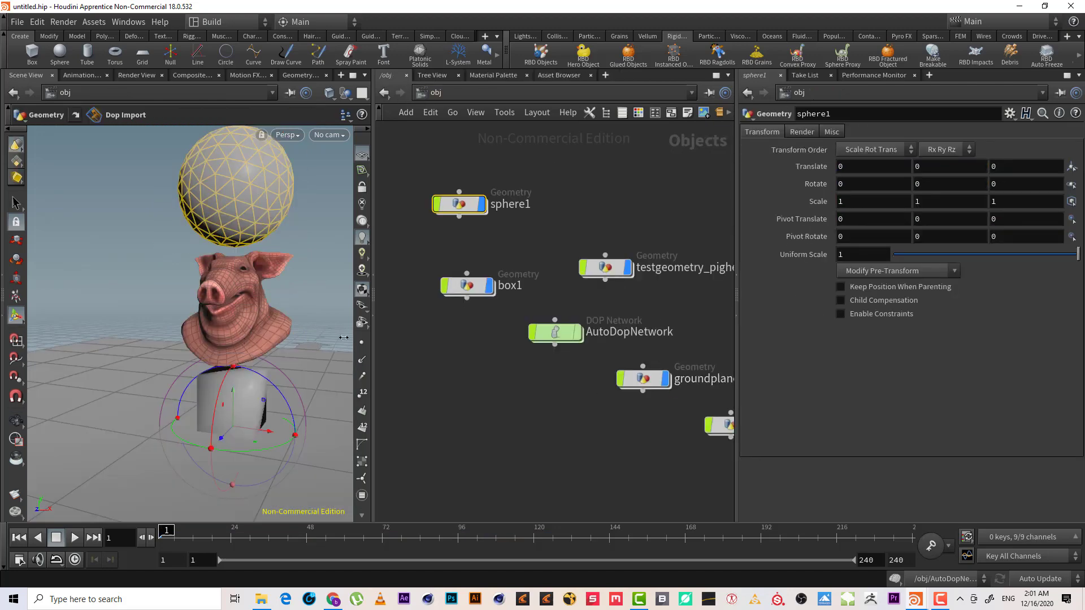
# Turn the pig head into an RBD object.
pyautogui.moveTo(312, 317)
pyautogui.keyDown('alt'); pyautogui.mouseDown()
pyautogui.moveTo(297, 308)
pyautogui.moveTo(309, 317)
pyautogui.mouseUp(); pyautogui.keyUp('alt')
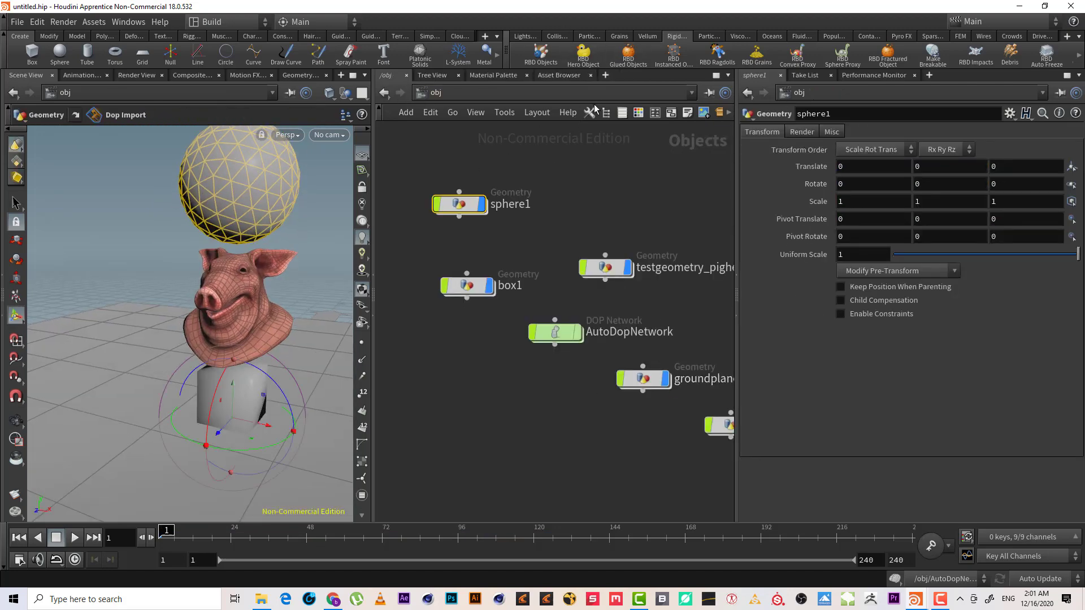
pyautogui.click(584, 56)
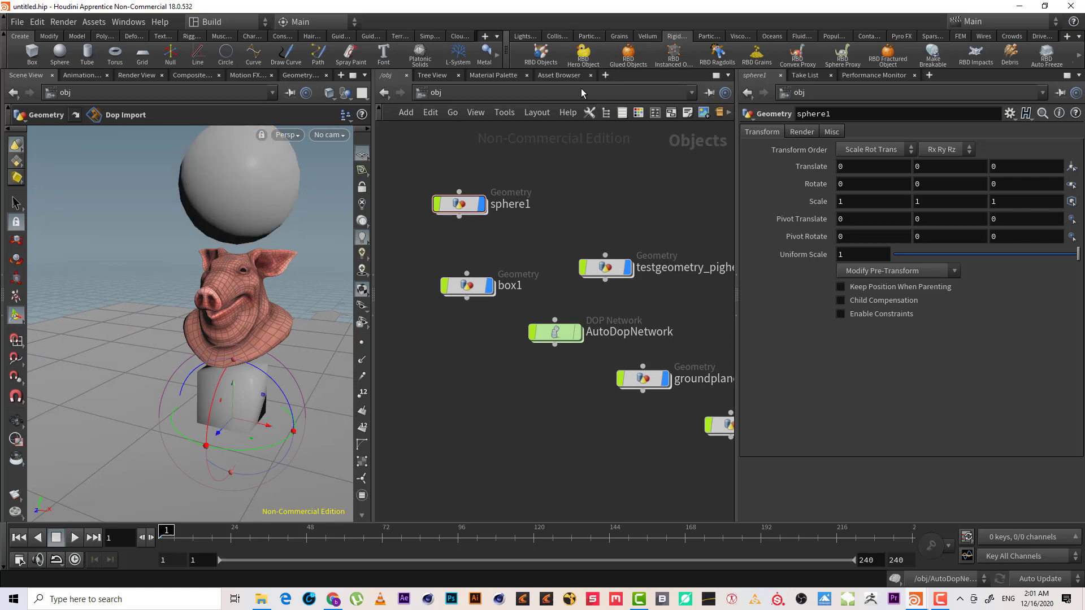
pyautogui.click(252, 303)
pyautogui.press('Return')
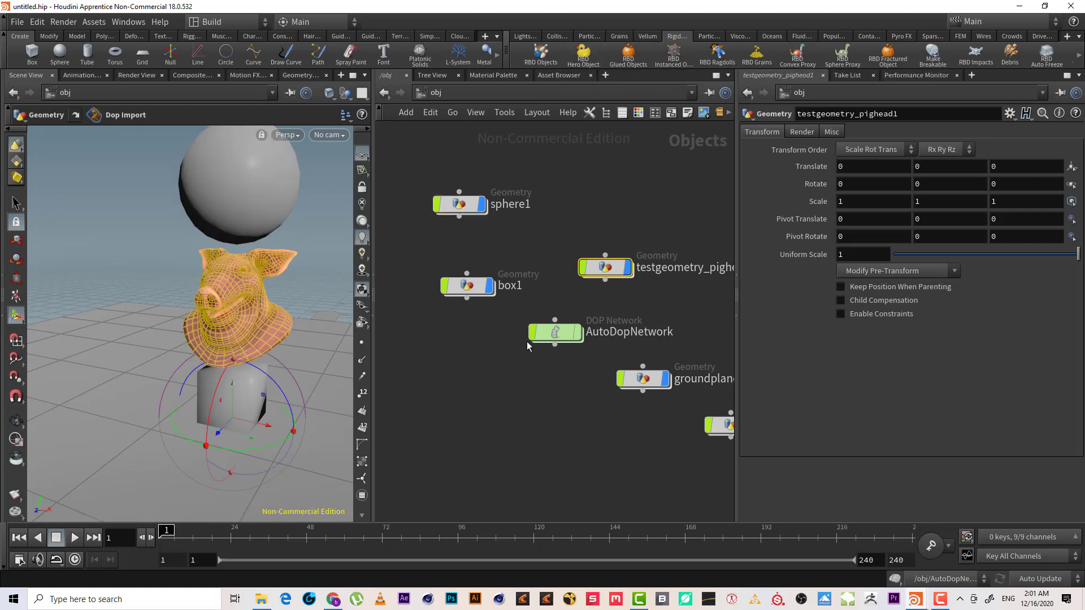
# Lay out the AutoDopNetwork, select testgeometry_pighead1, and rewind to frame 1.
pyautogui.doubleClick(562, 339)
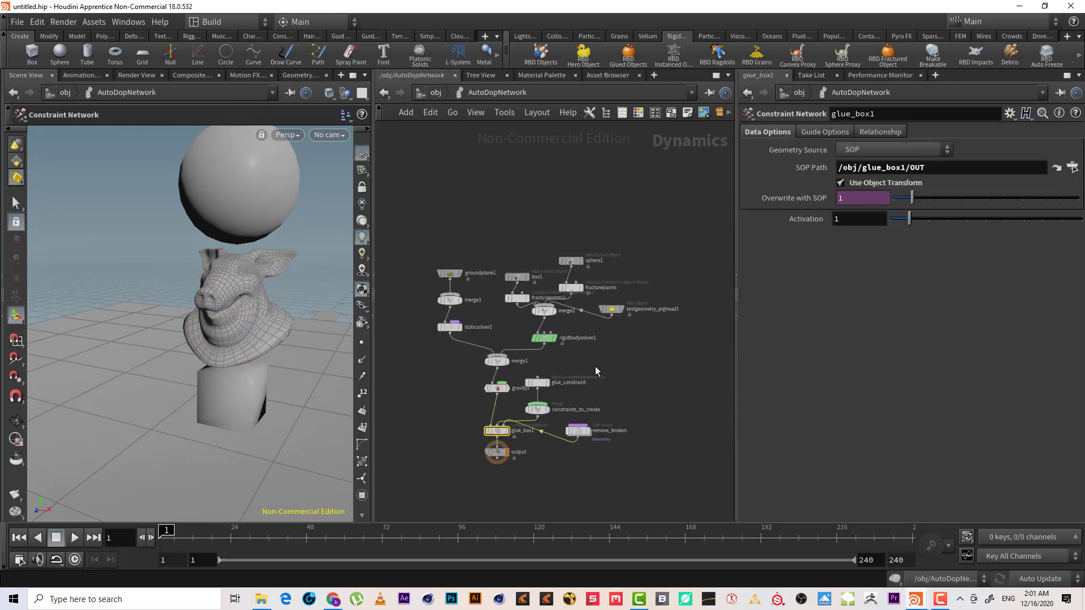
pyautogui.press('l')
pyautogui.scroll(5, 620, 256)
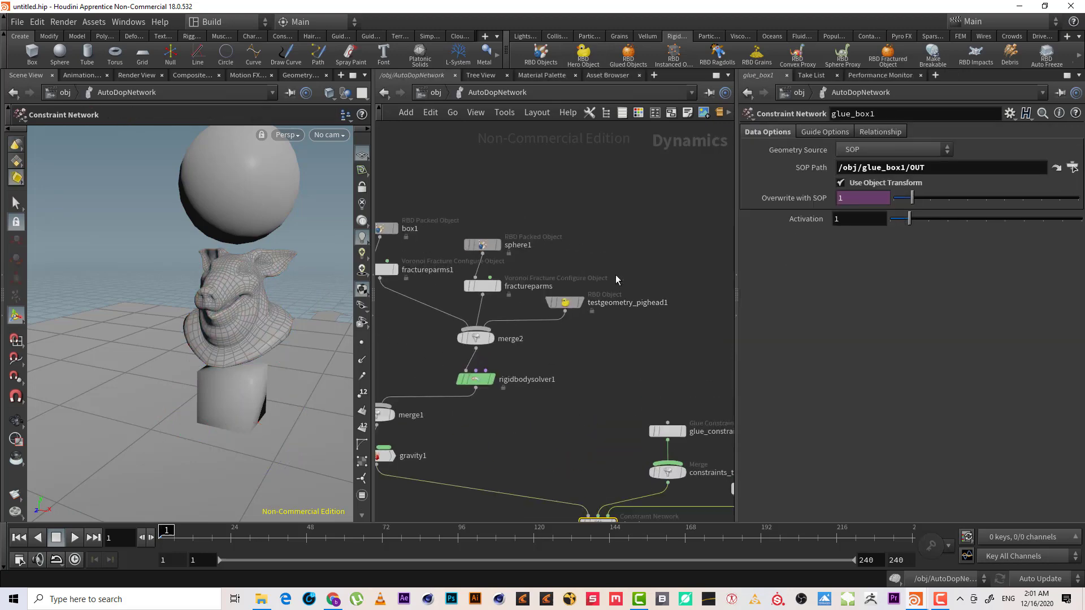
pyautogui.click(565, 303)
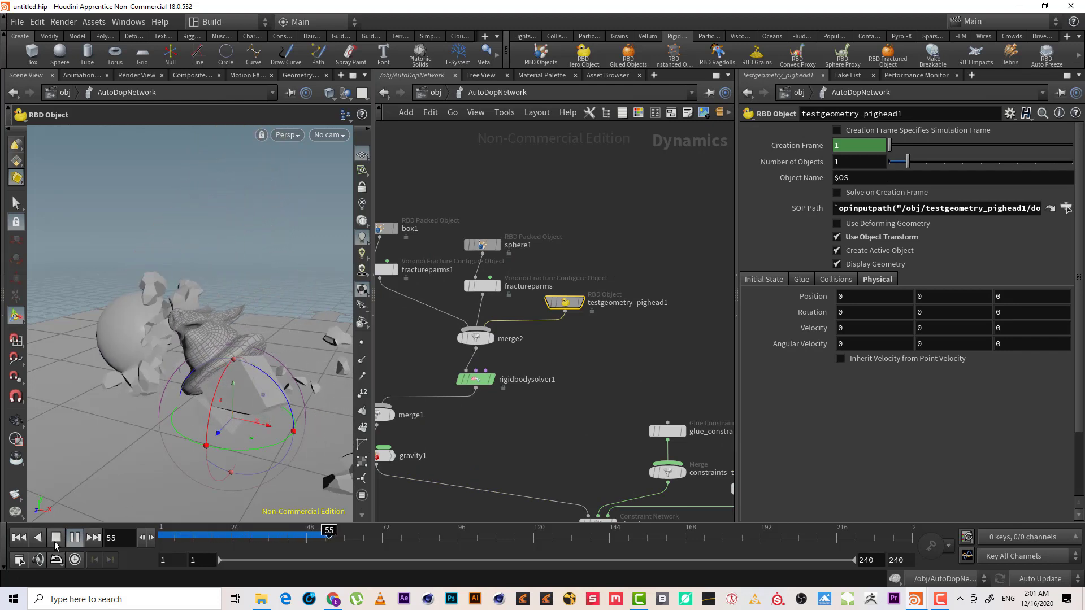
pyautogui.click(19, 538)
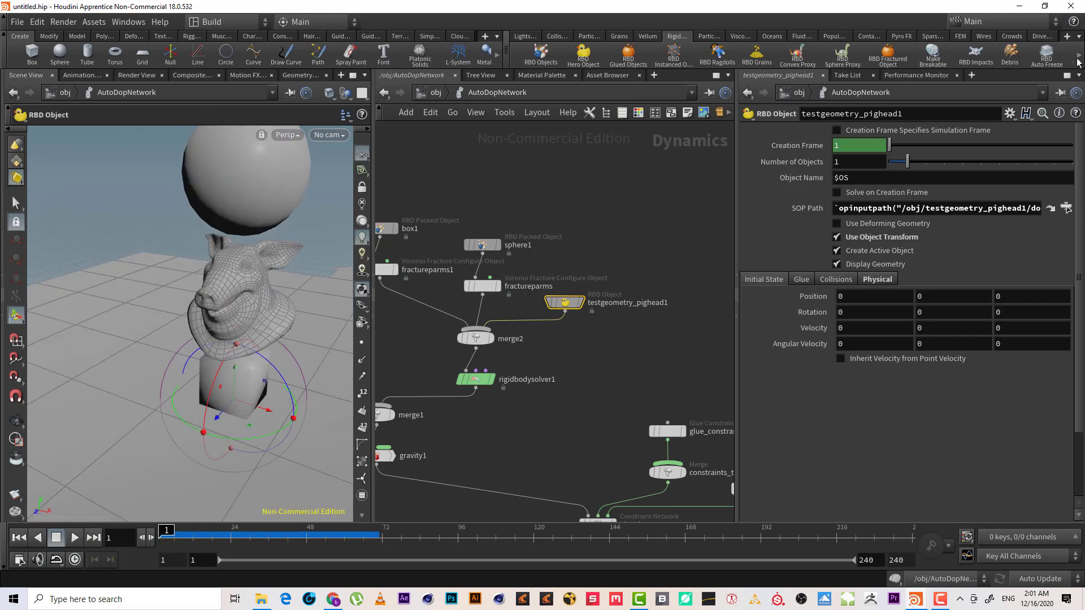
pyautogui.moveTo(1077, 61)
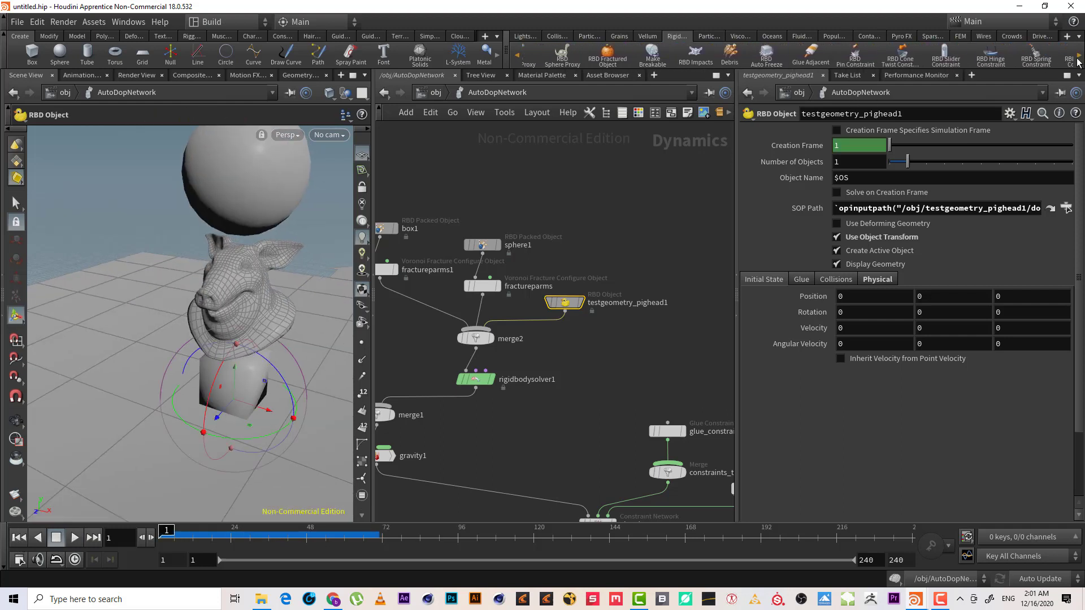
pyautogui.click(766, 59)
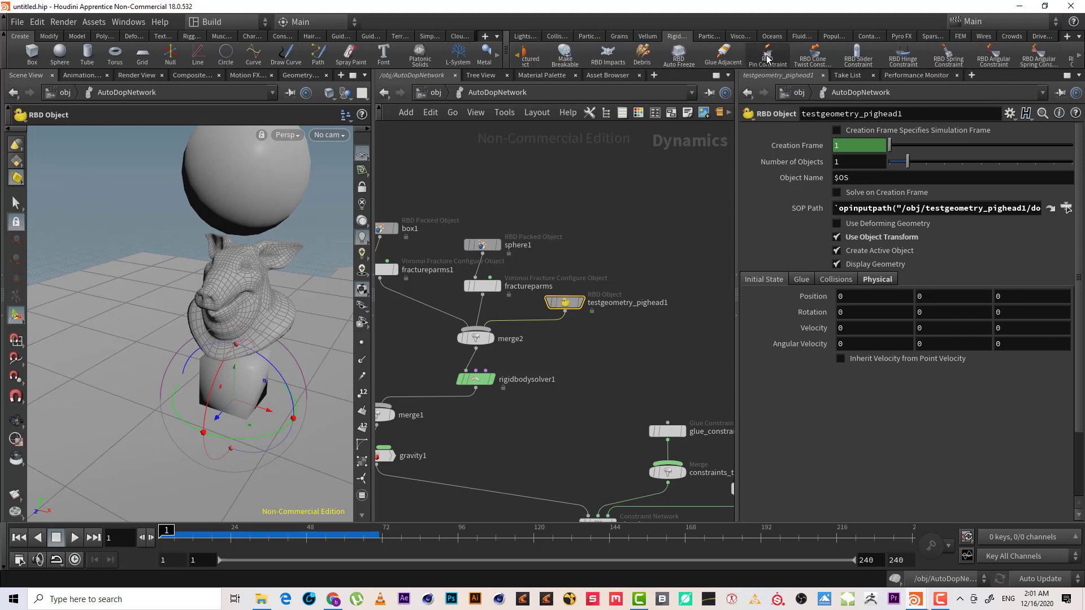
pyautogui.click(249, 292)
pyautogui.press('Return')
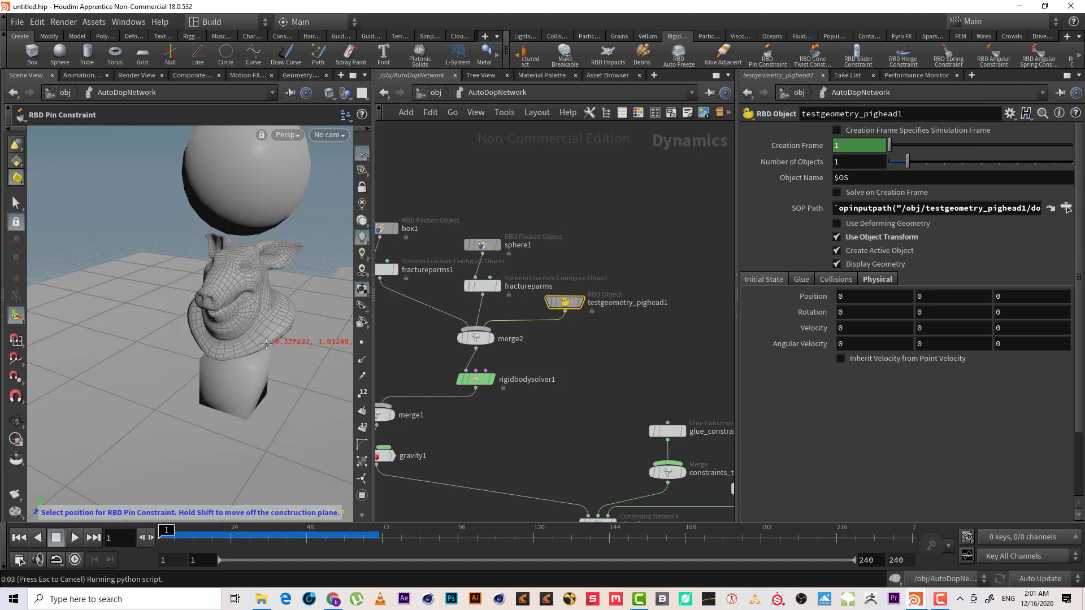
pyautogui.scroll(2, 245, 335)
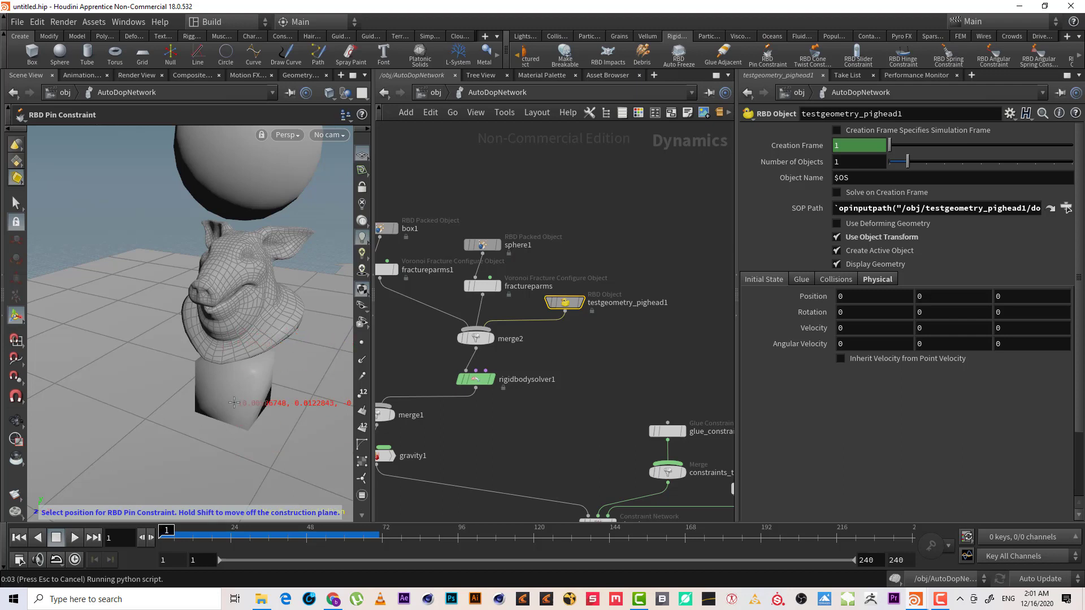
pyautogui.click(260, 343)
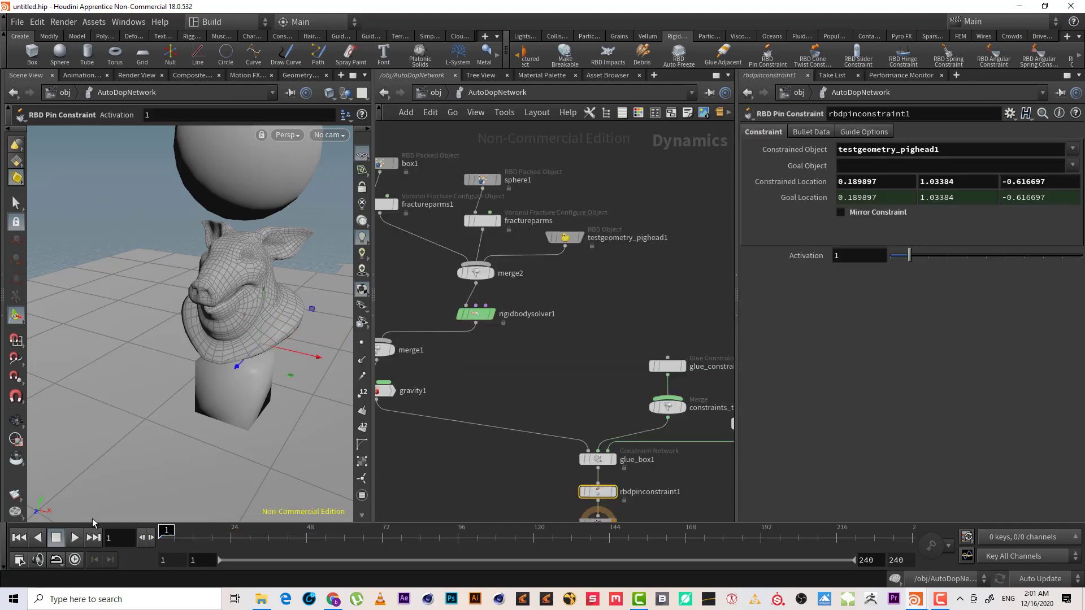
pyautogui.keyDown('alt'); pyautogui.moveTo(251, 294); pyautogui.dragTo(261, 391); pyautogui.keyUp('alt')
pyautogui.press('Return')
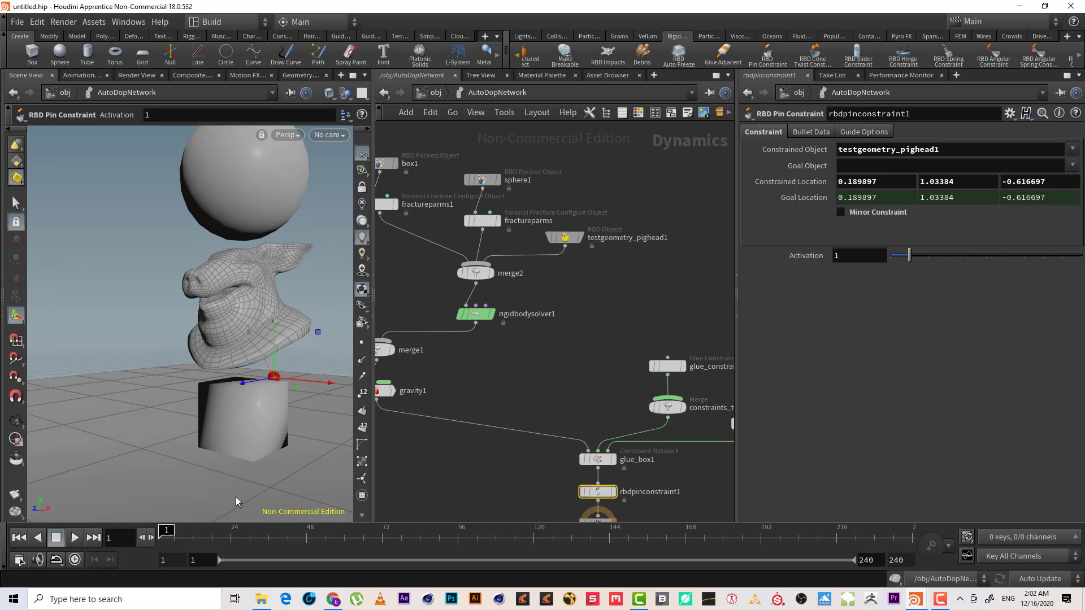
pyautogui.click(74, 537)
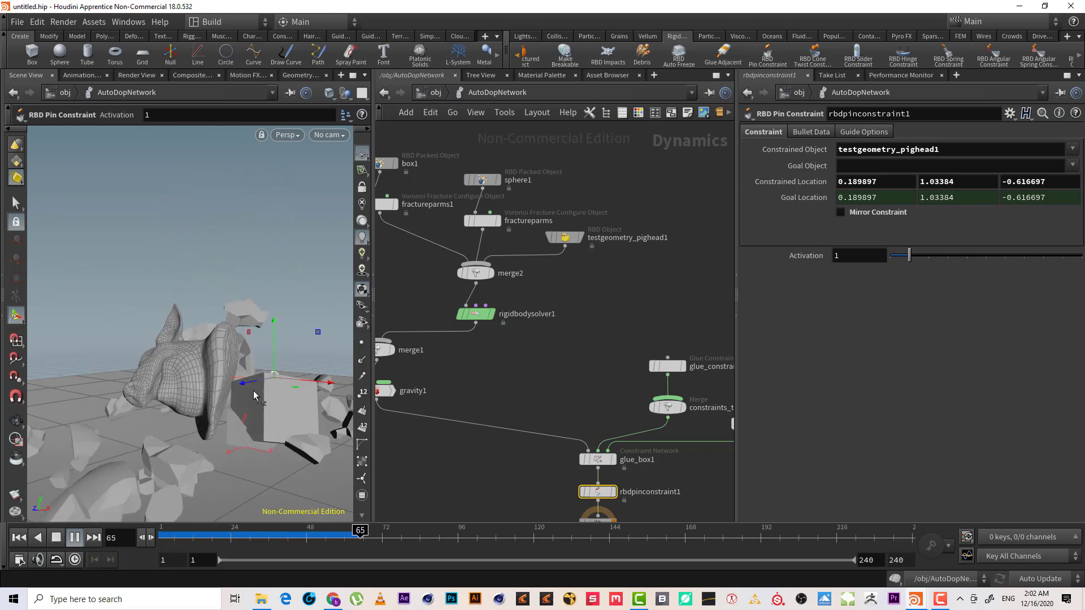
pyautogui.click(58, 538)
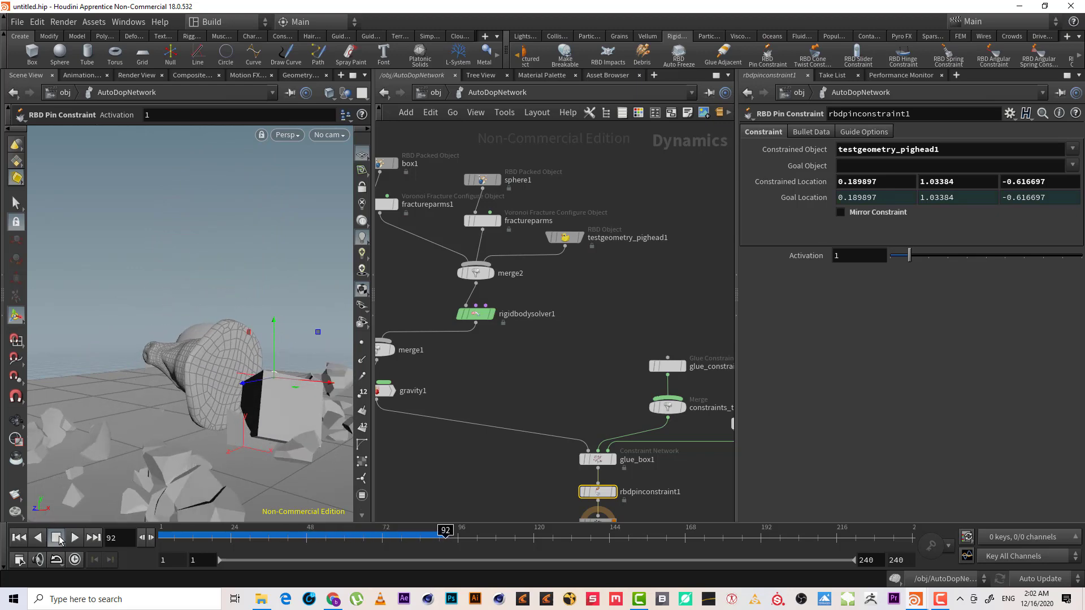
pyautogui.click(18, 538)
pyautogui.hotkey('ctrl', 'z')
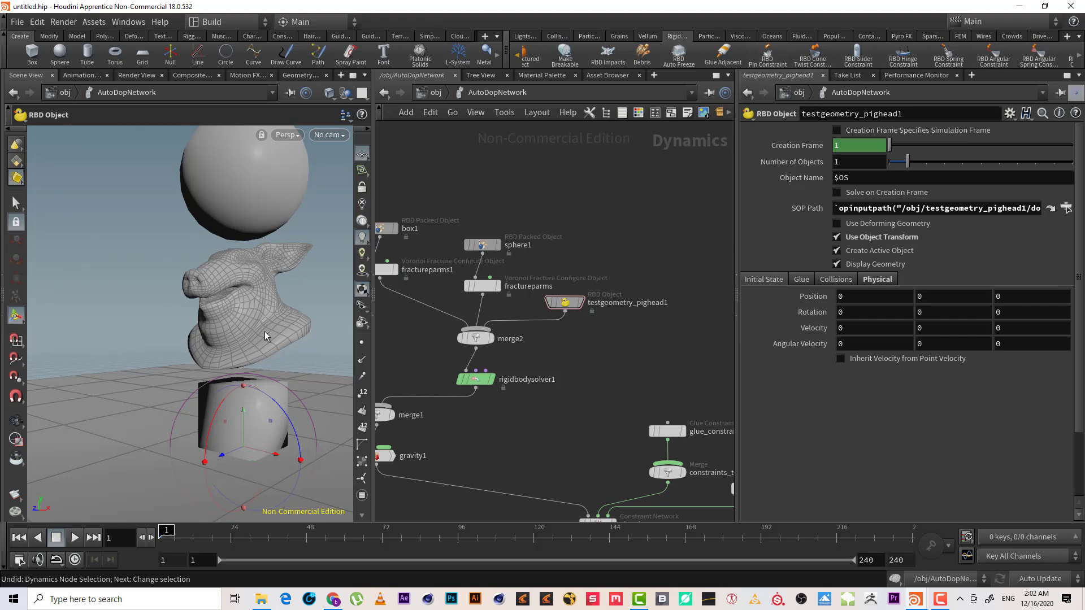
# Attempt a cone twist constraint on box1, dismiss its error, and add RBD Impacts analysis.
pyautogui.click(565, 302)
pyautogui.moveTo(555, 234); pyautogui.dragTo(585, 239, button='middle')
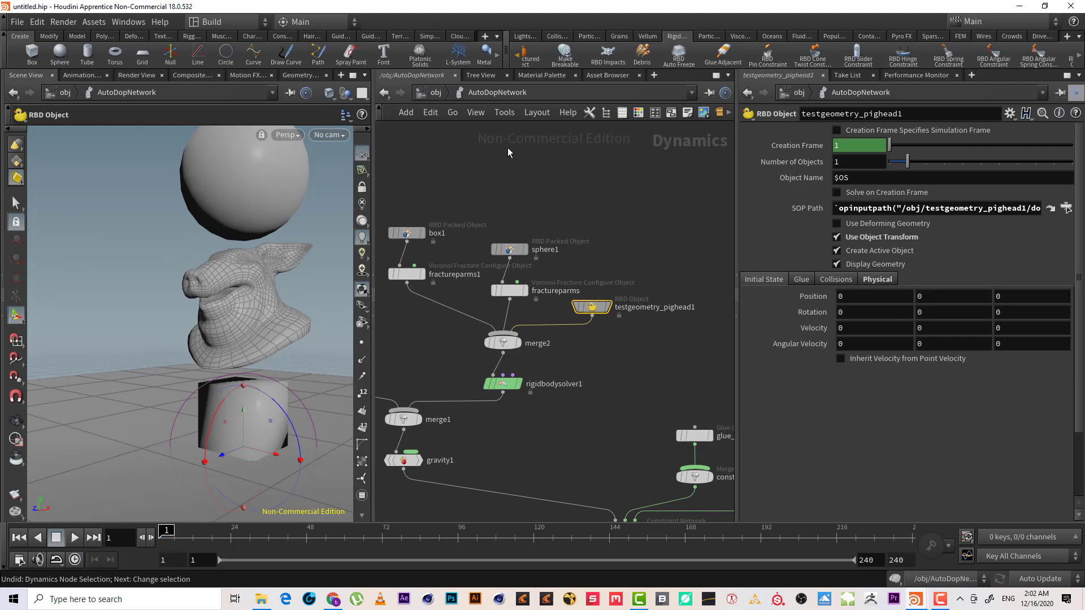
pyautogui.click(818, 58)
pyautogui.moveTo(455, 195); pyautogui.dragTo(384, 252)
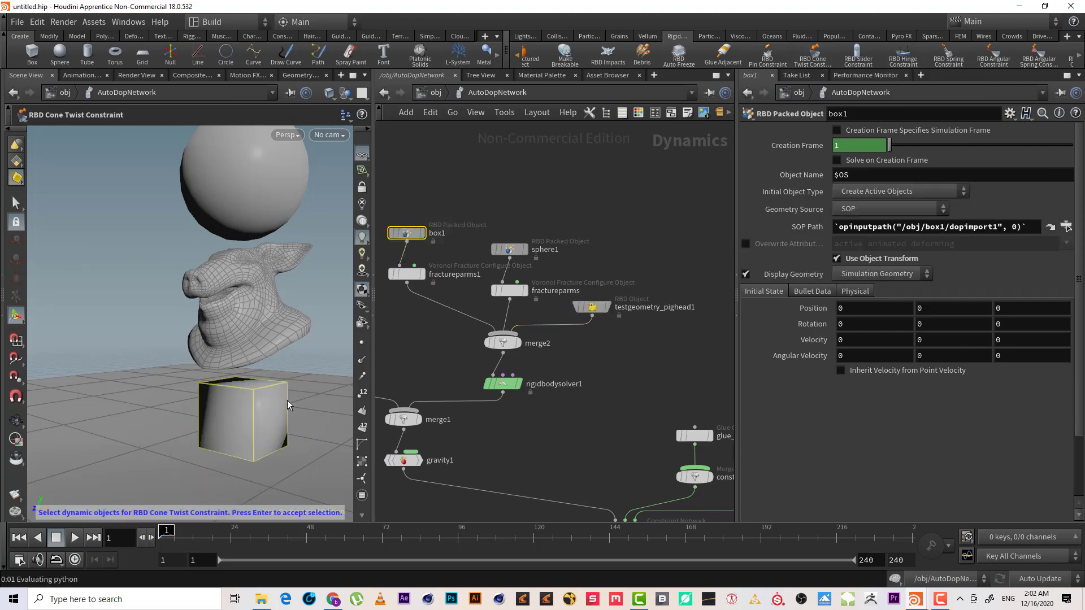
pyautogui.press('Return')
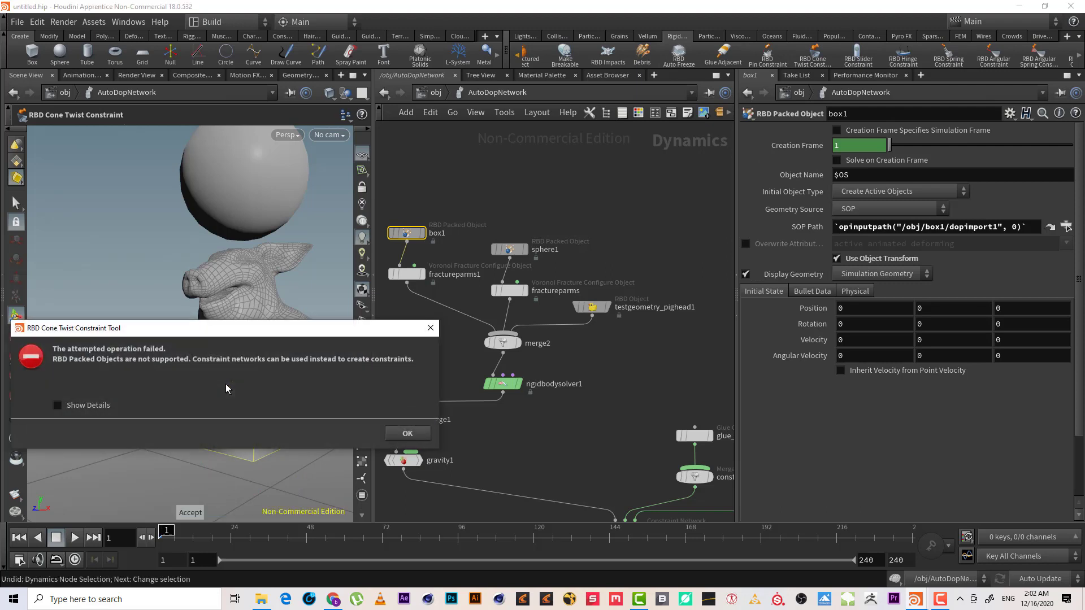
pyautogui.click(407, 433)
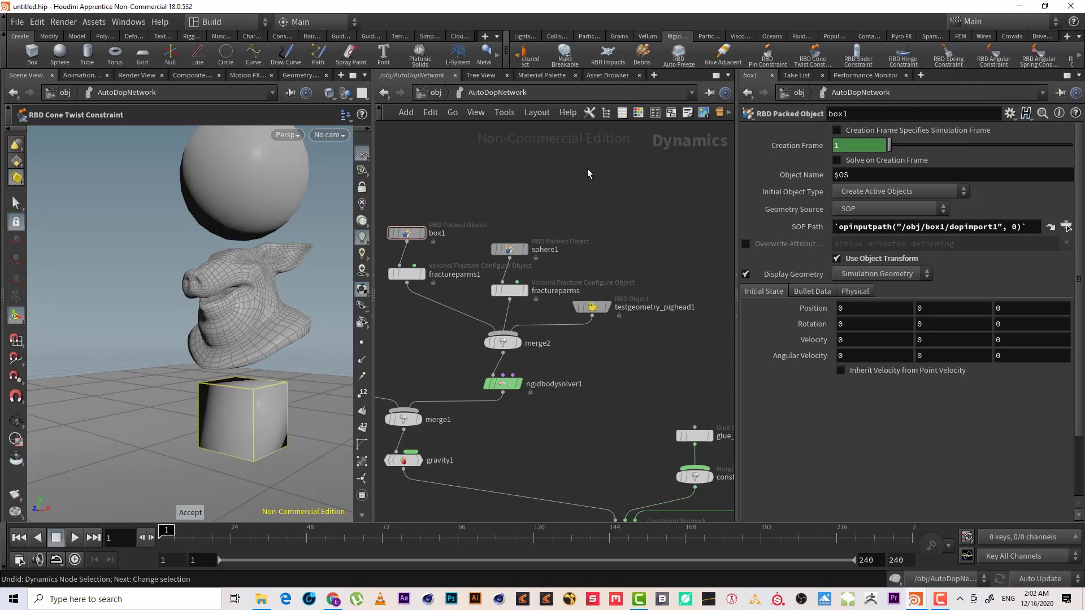
pyautogui.click(607, 56)
# Select rigidbodysolver1, play the simulation, stop, and rewind to frame 1.
pyautogui.scroll(-5, 513, 290)
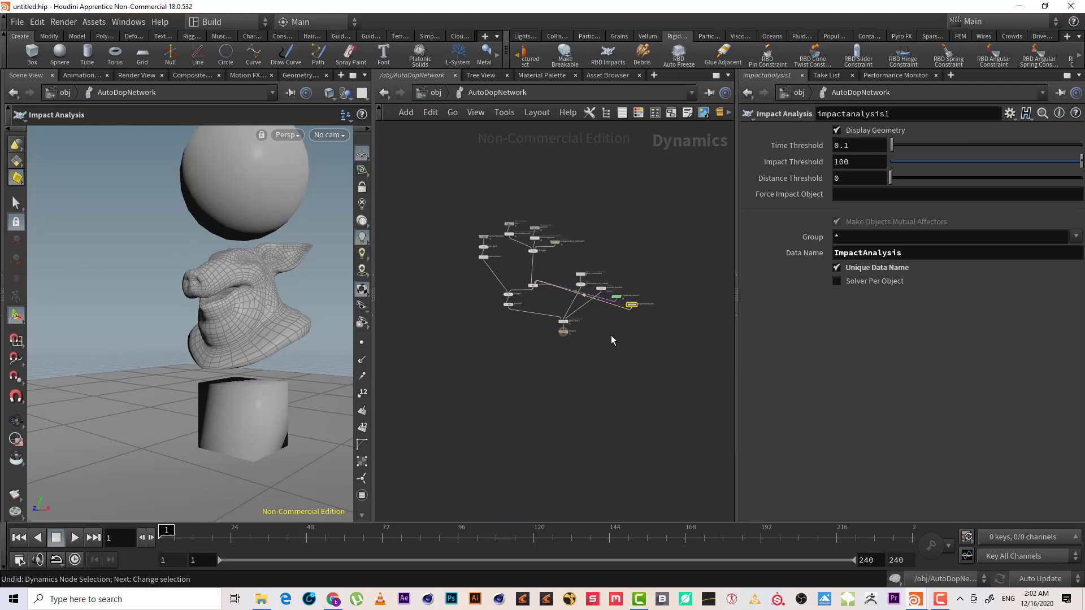
pyautogui.scroll(4, 611, 335)
pyautogui.scroll(2, 657, 324)
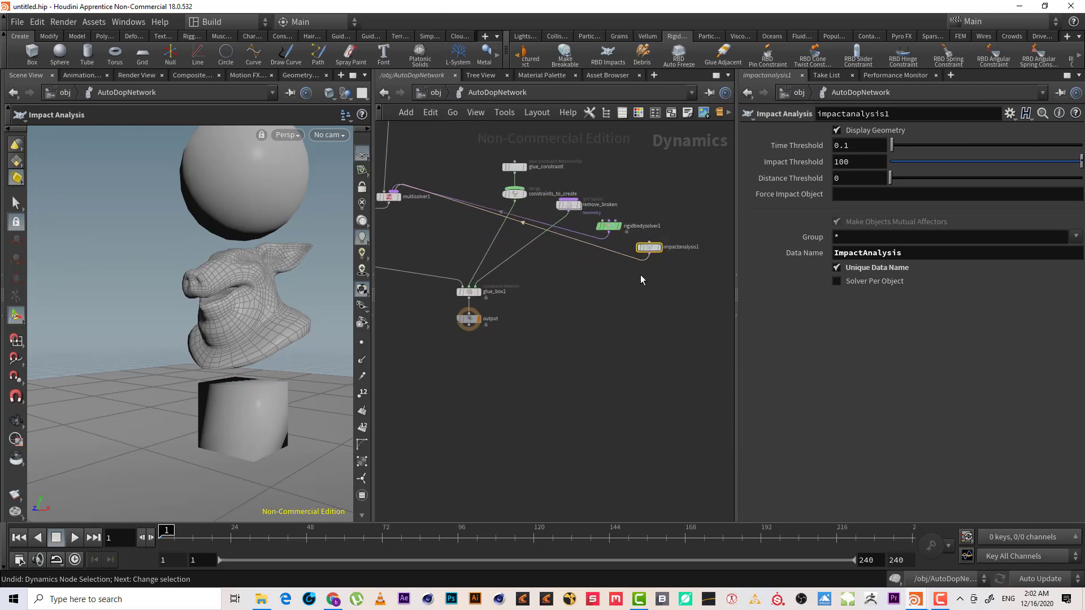
pyautogui.click(608, 226)
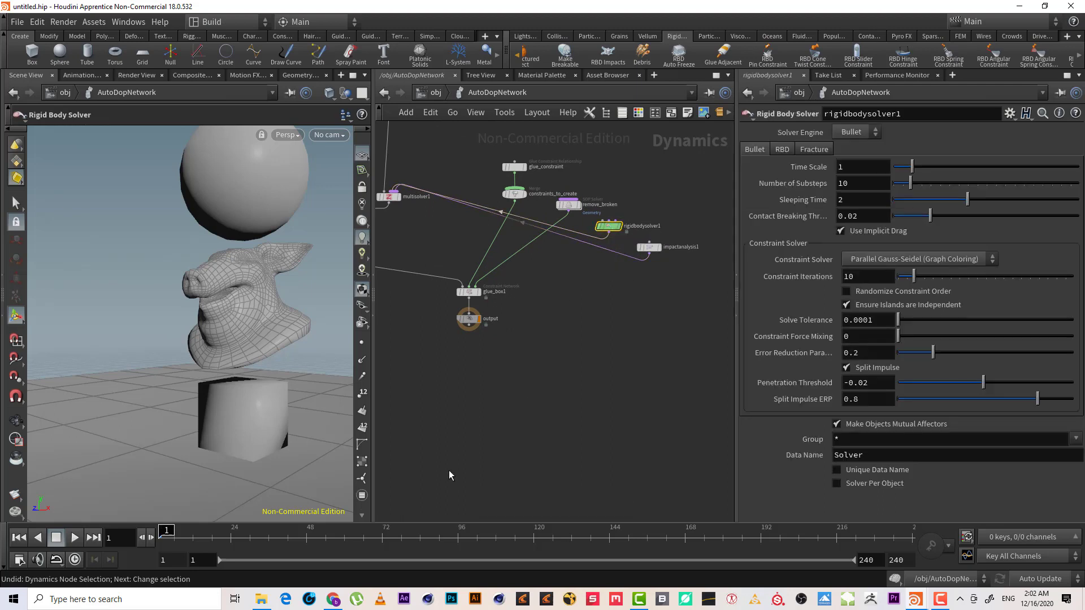
pyautogui.click(77, 537)
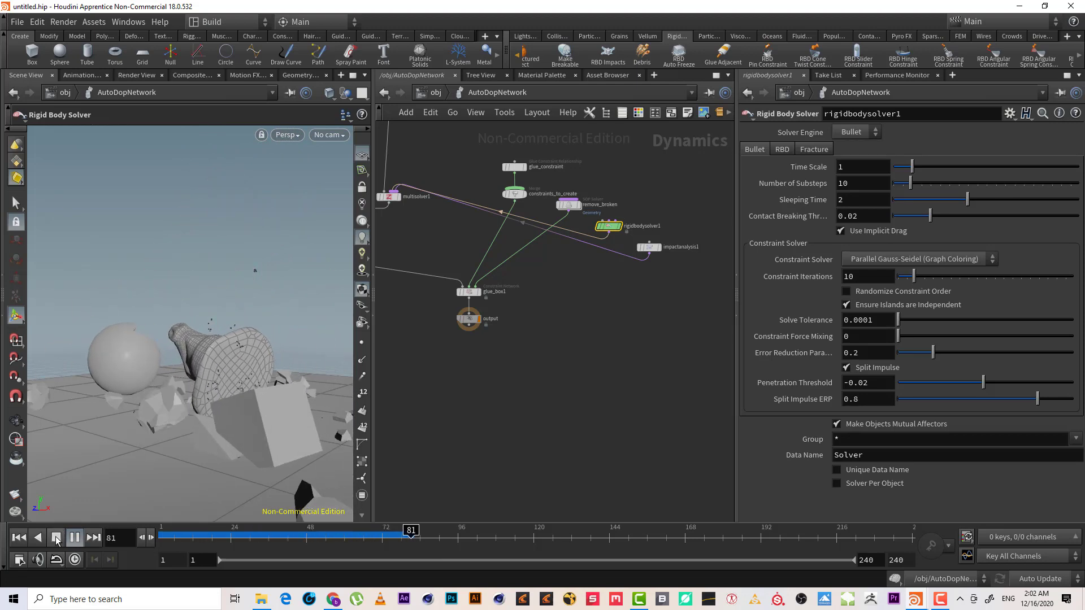
pyautogui.click(56, 537)
pyautogui.click(19, 537)
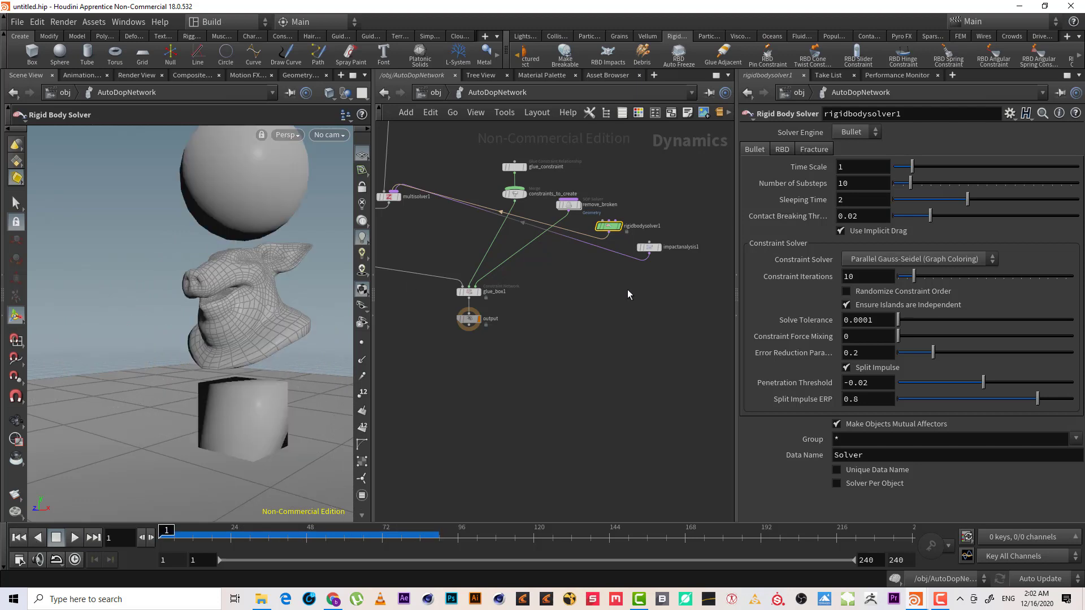
# Inspect multisolver1, then select rigidbodysolver1 and impactanalysis1 together.
pyautogui.moveTo(628, 292); pyautogui.dragTo(639, 394, button='middle')
pyautogui.scroll(4, 437, 337)
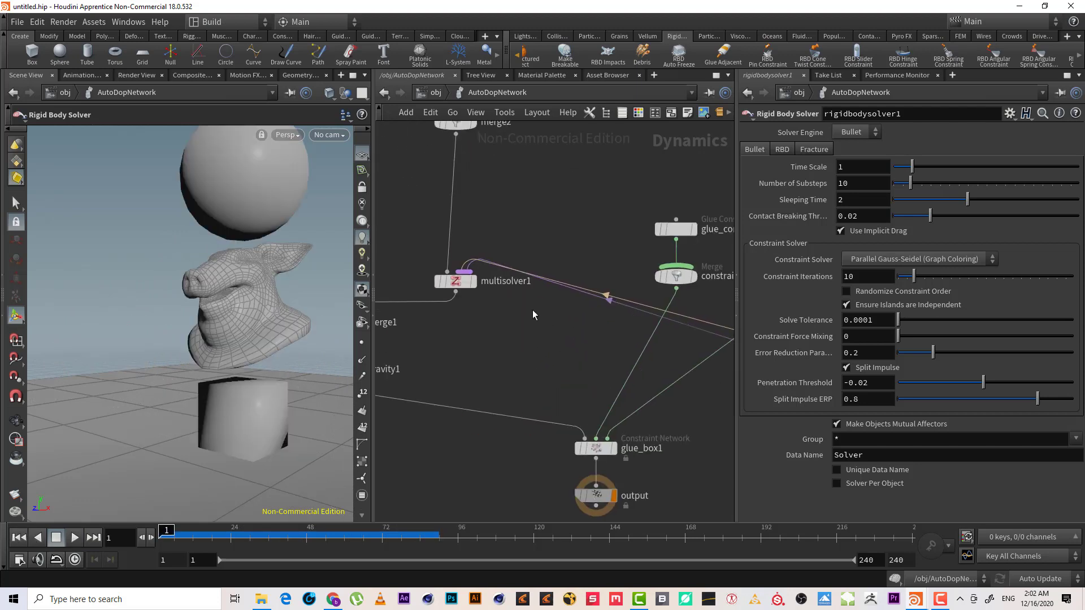
pyautogui.moveTo(530, 313); pyautogui.dragTo(398, 204)
pyautogui.scroll(-5, 561, 355)
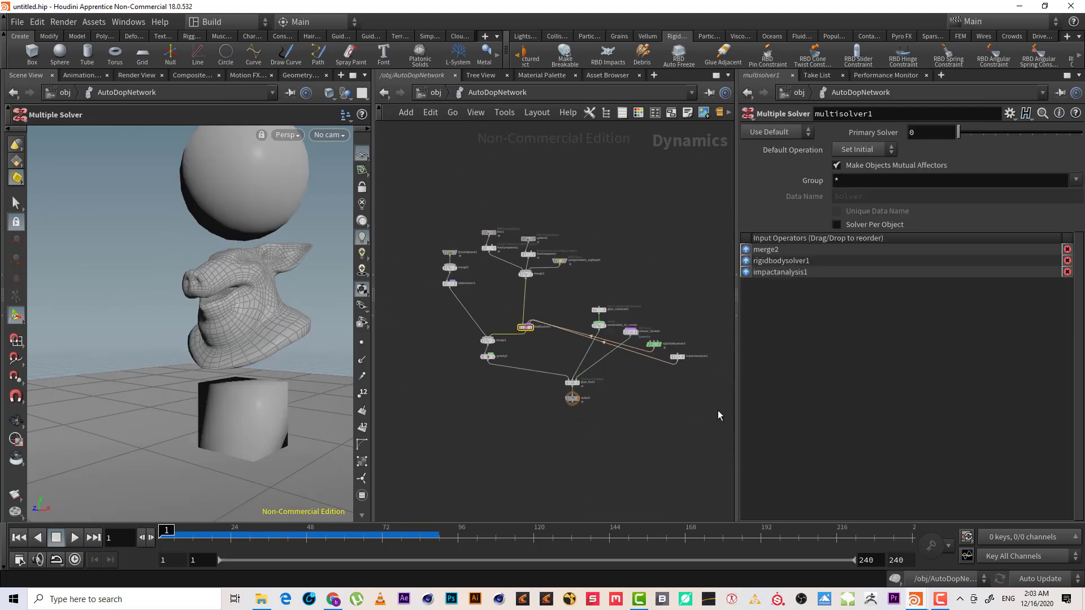
pyautogui.moveTo(653, 344); pyautogui.dragTo(652, 342)
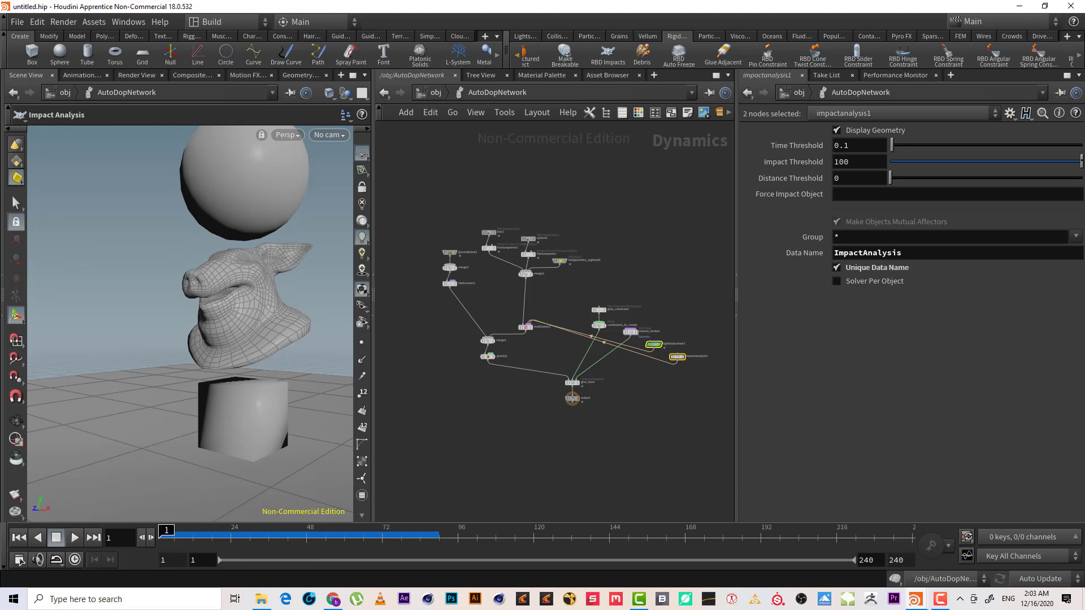
pyautogui.click(1079, 58)
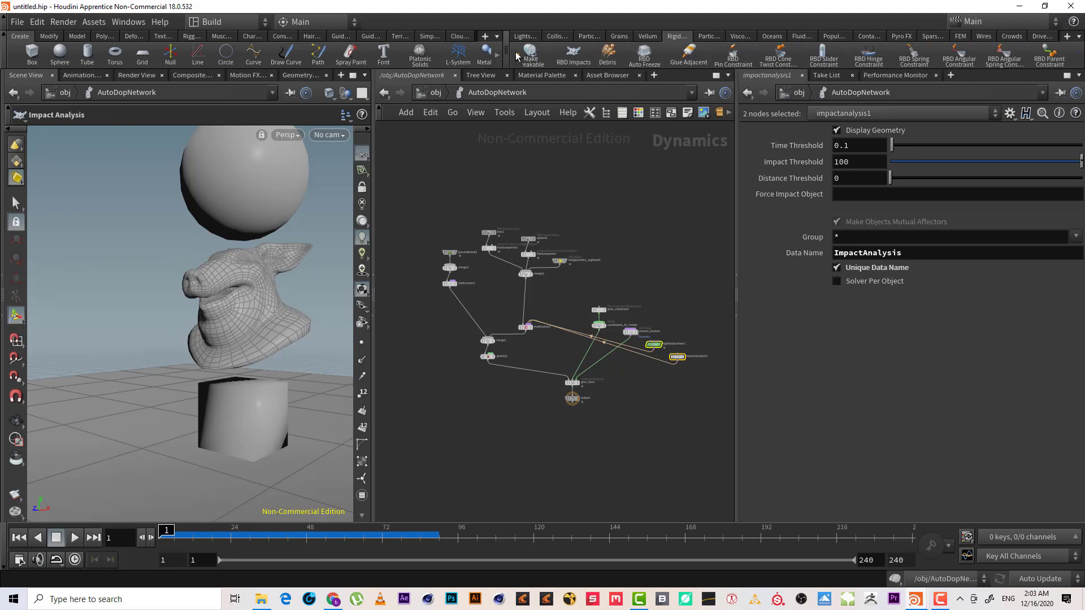
# Apply RBD Auto Freeze to the sphere and re-lay out the network with L.
pyautogui.click(648, 54)
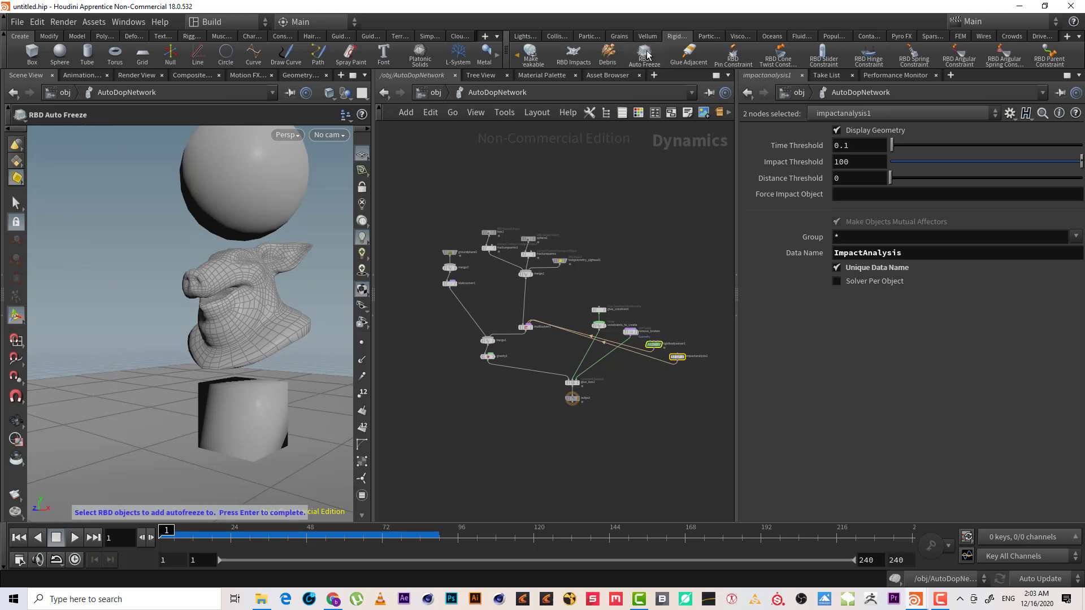
pyautogui.scroll(3, 520, 203)
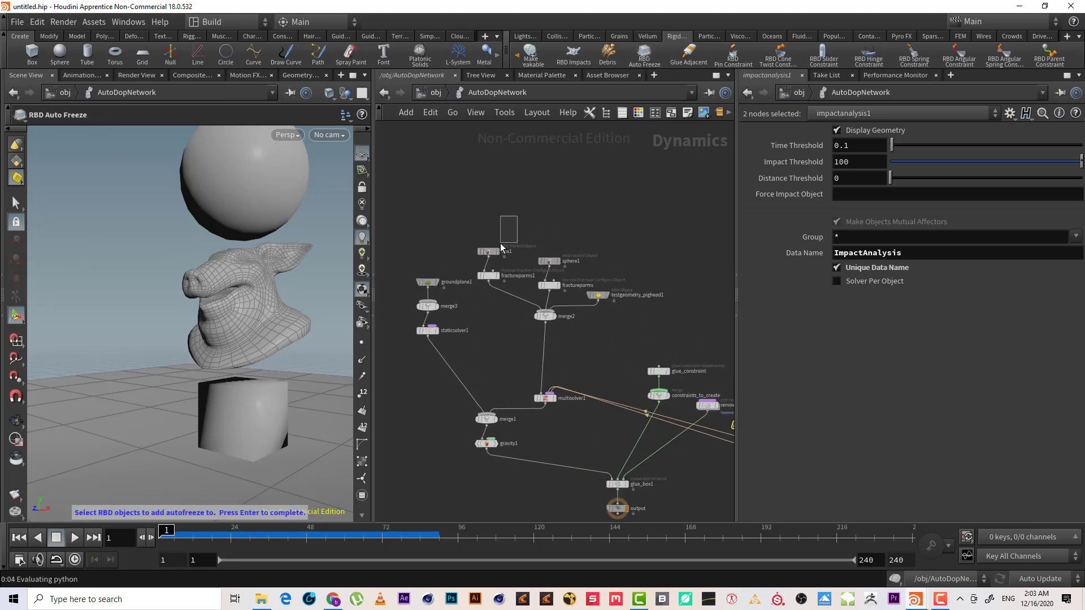
pyautogui.moveTo(560, 206); pyautogui.dragTo(584, 228)
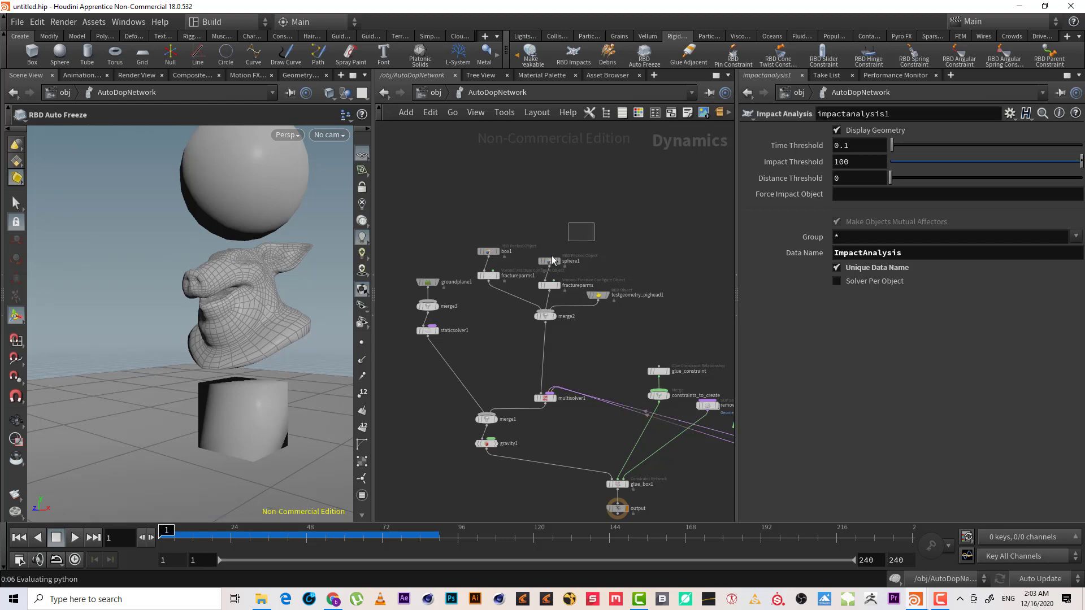
pyautogui.click(247, 233)
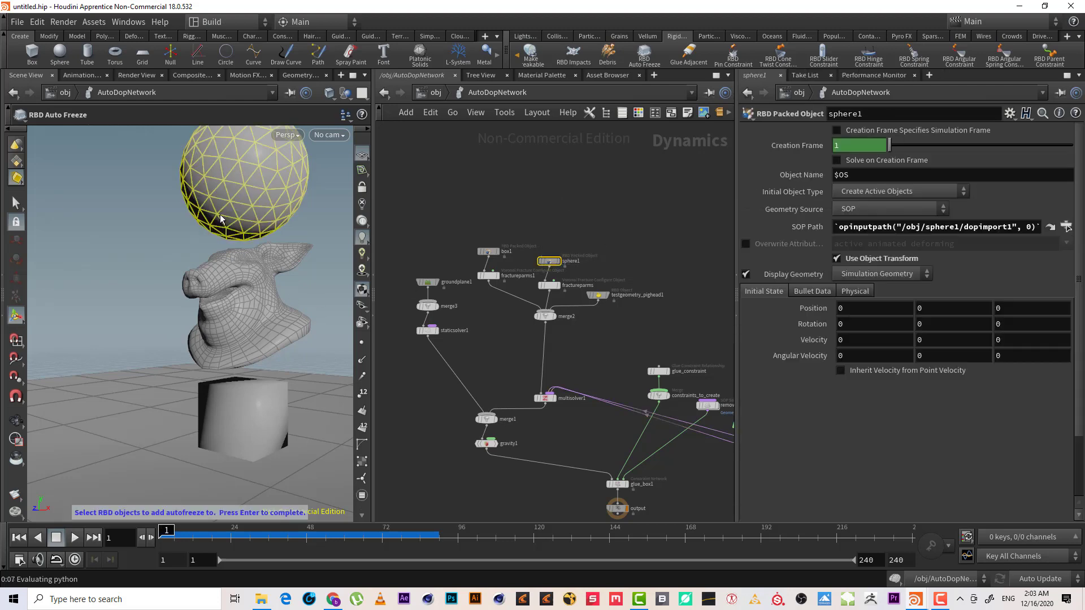
pyautogui.press('Return')
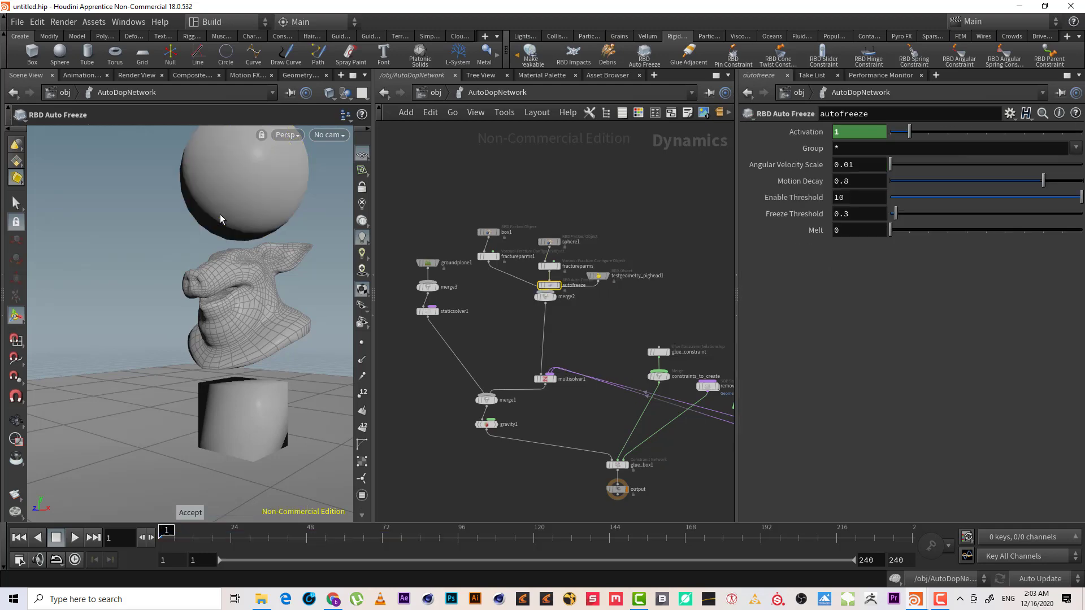
pyautogui.press('l')
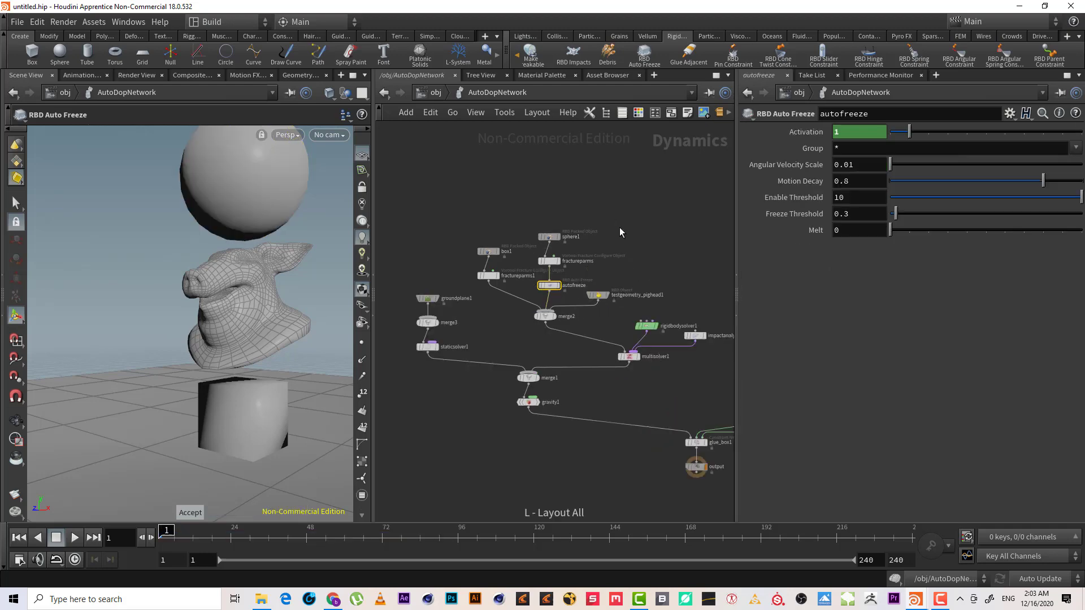
pyautogui.scroll(4, 601, 261)
pyautogui.press('super')
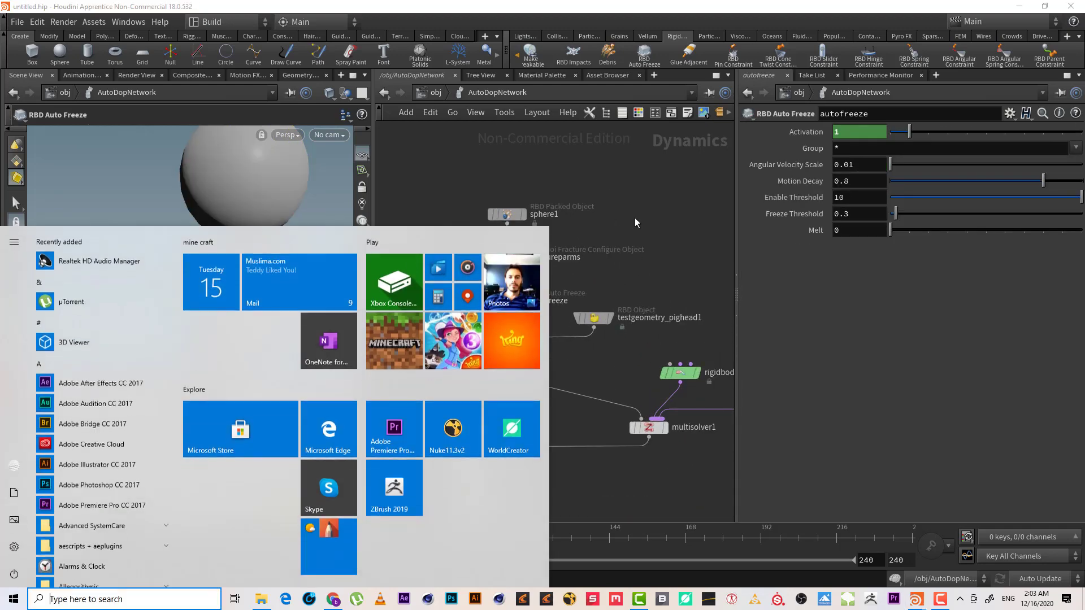
pyautogui.click(635, 218)
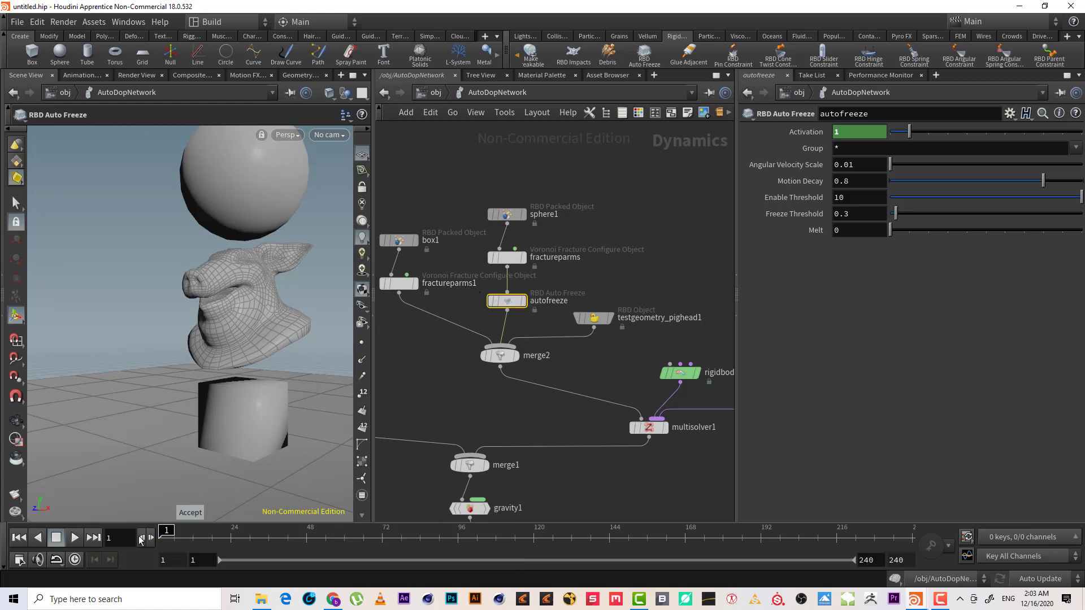
pyautogui.click(75, 538)
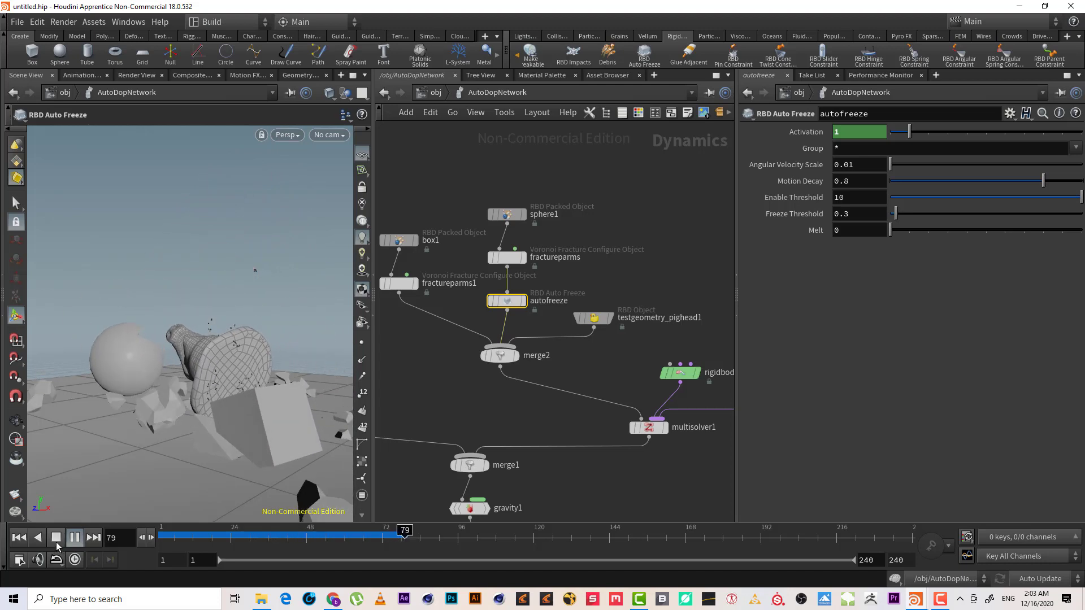
pyautogui.click(56, 542)
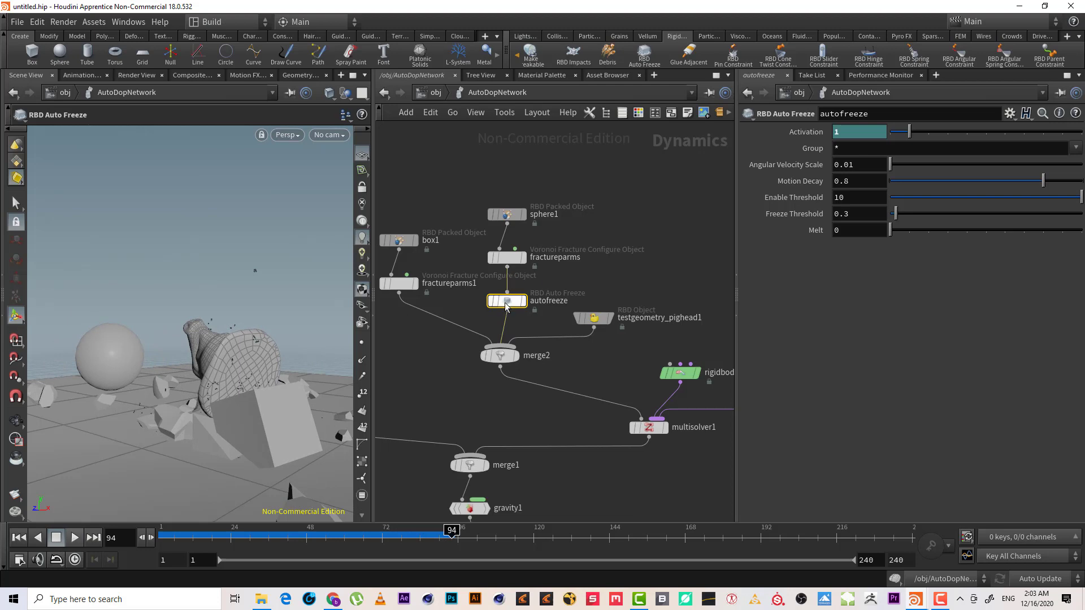
pyautogui.click(224, 536)
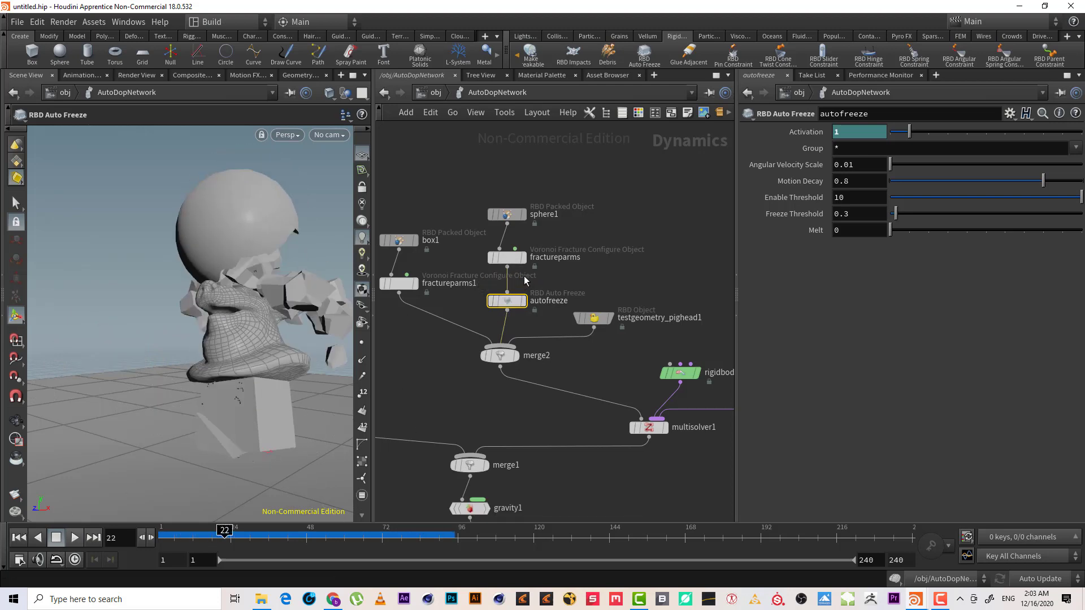
pyautogui.click(510, 260)
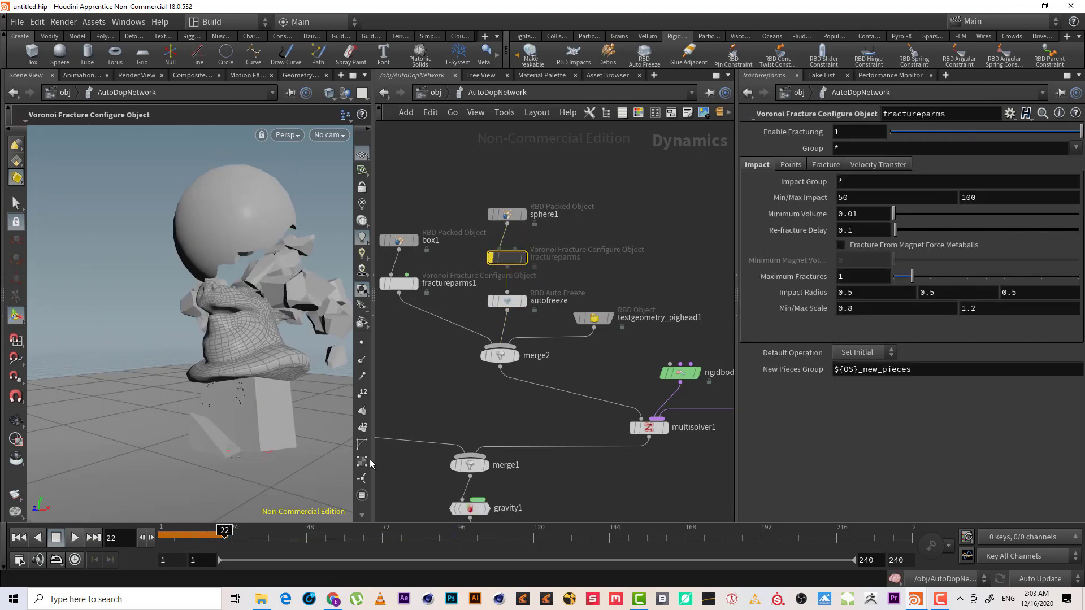
pyautogui.click(19, 538)
pyautogui.click(74, 538)
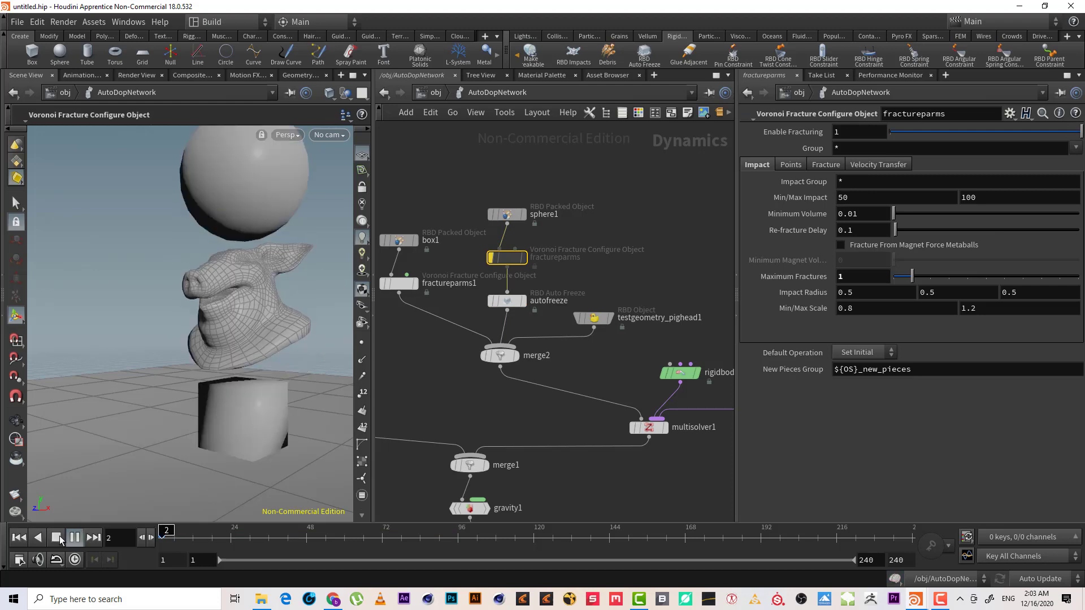
pyautogui.click(57, 537)
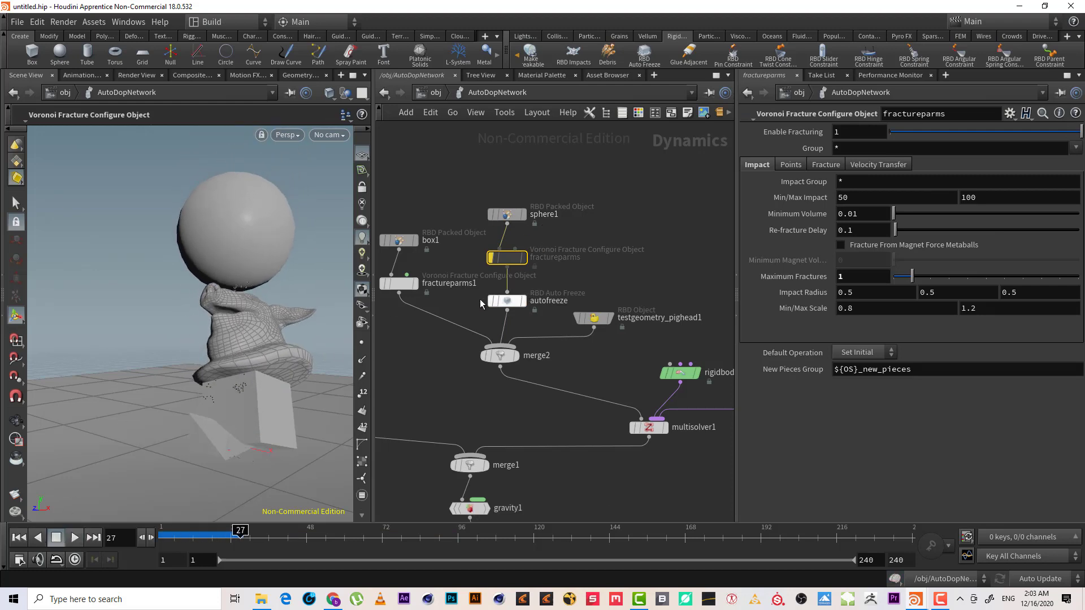
pyautogui.moveTo(184, 540); pyautogui.dragTo(163, 540)
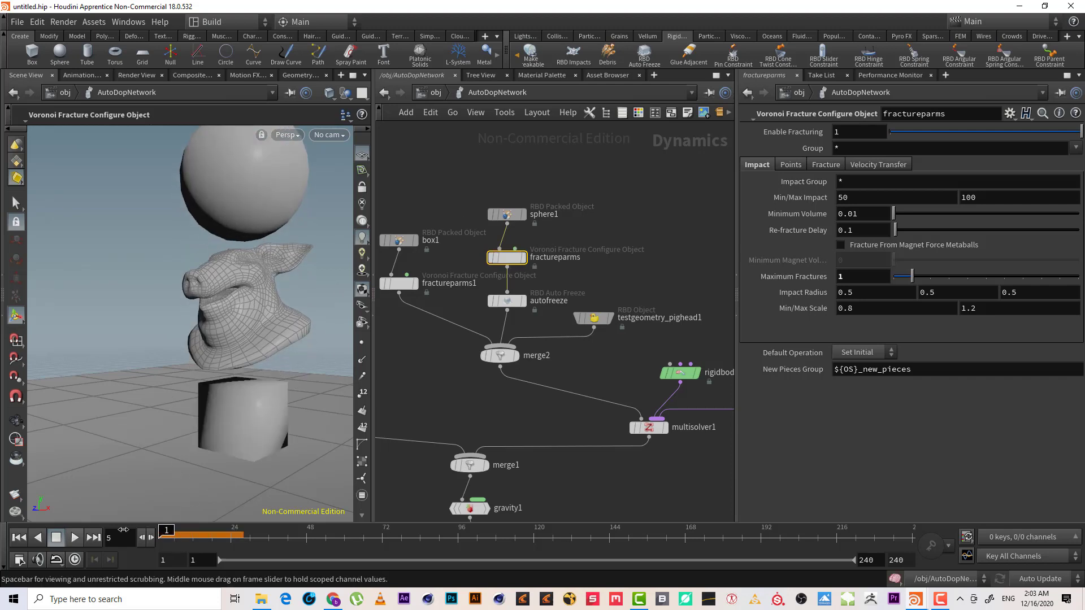
pyautogui.moveTo(591, 246); pyautogui.dragTo(612, 235, button='middle')
pyautogui.moveTo(594, 272); pyautogui.dragTo(506, 308)
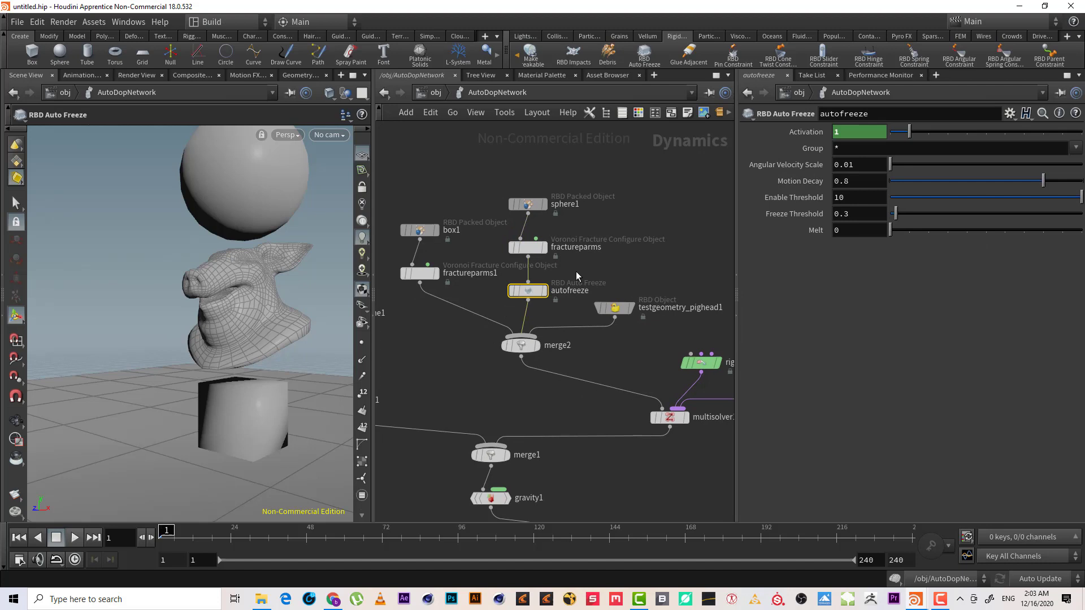
# Delete the sphere's autofreeze node and apply RBD Auto Freeze to box1.
pyautogui.press('Delete')
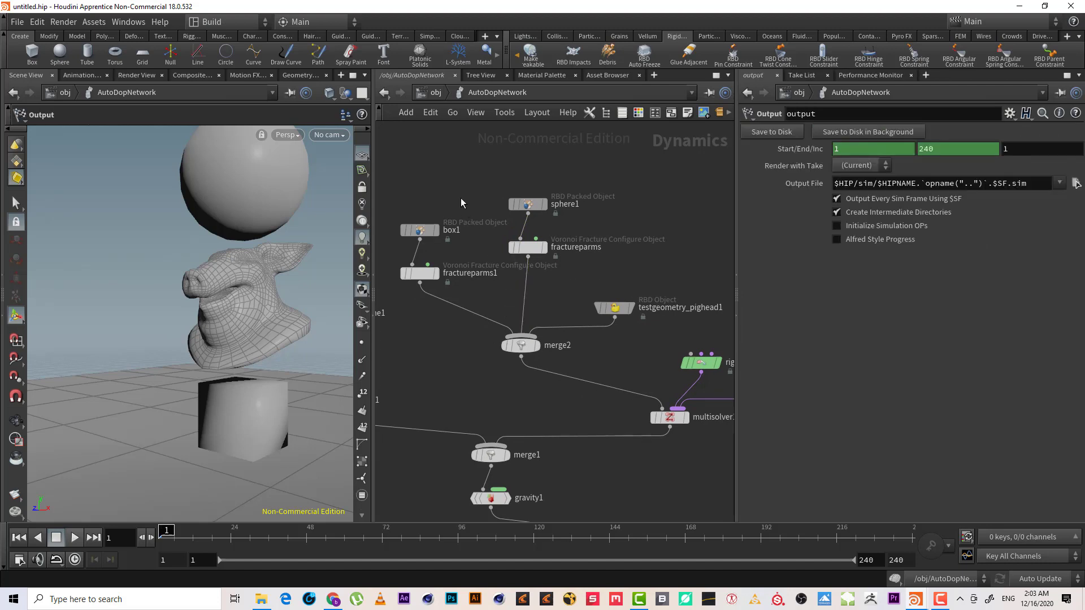
pyautogui.moveTo(460, 198); pyautogui.dragTo(482, 196, button='middle')
pyautogui.moveTo(482, 197); pyautogui.dragTo(418, 240)
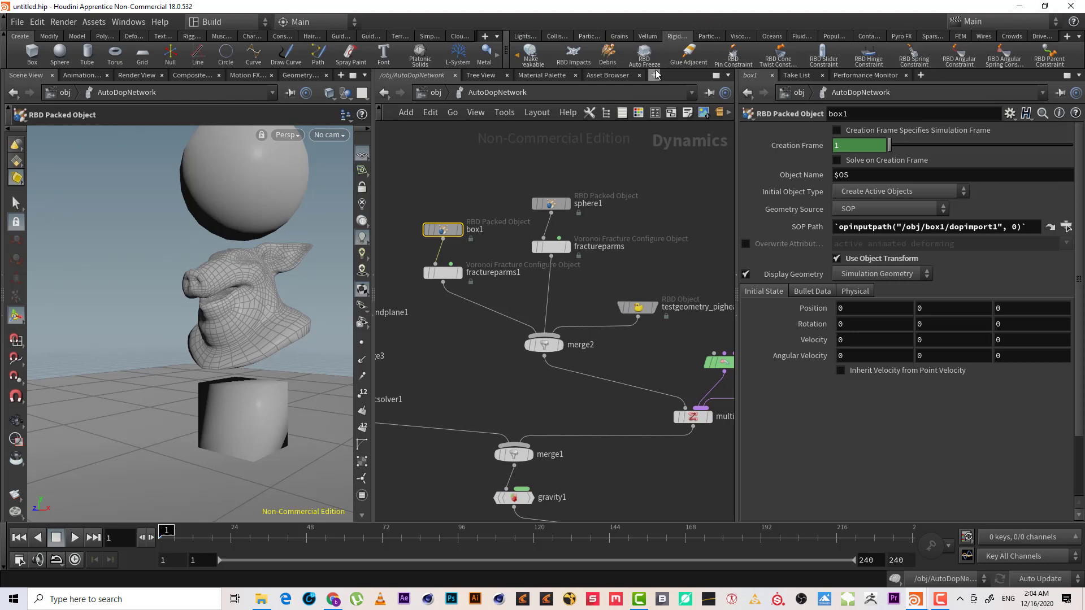
pyautogui.click(644, 56)
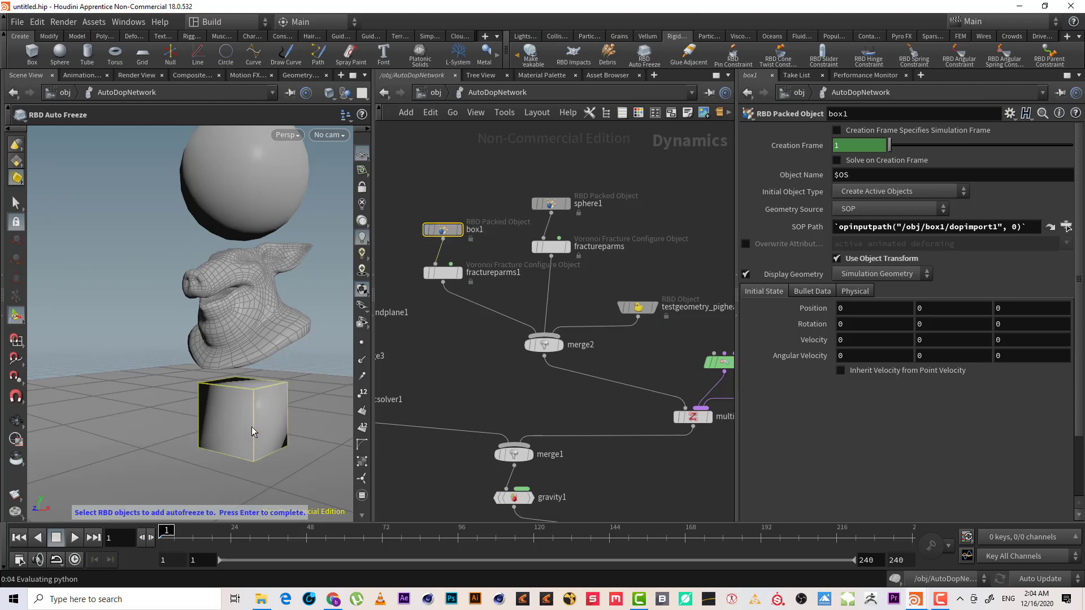
pyautogui.press('Return')
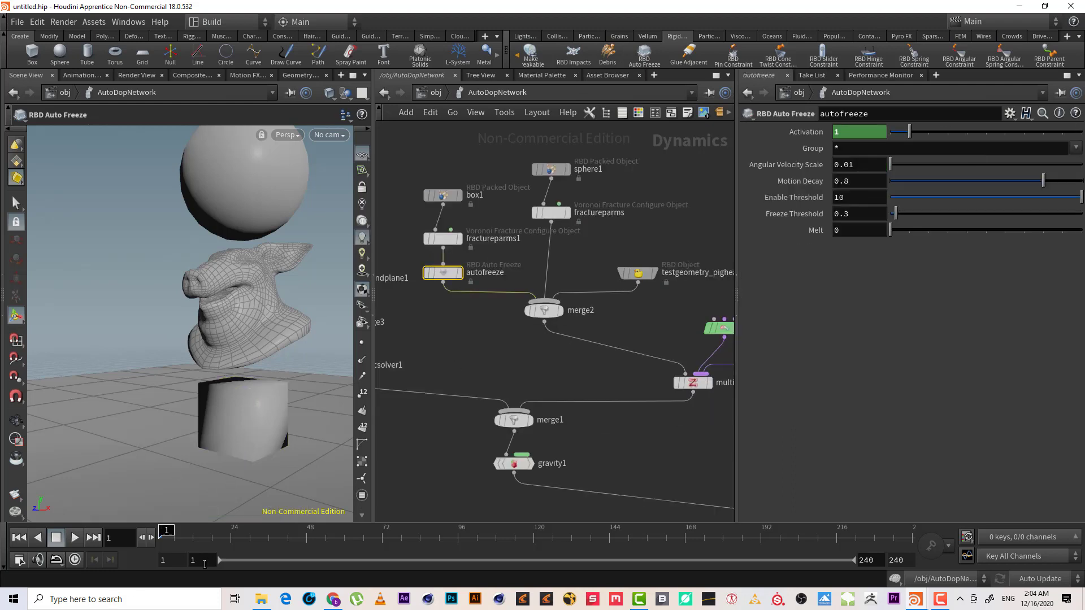
# Play the simulation, bypass the box's autofreeze, replay to frame 41, and rewind.
pyautogui.click(68, 538)
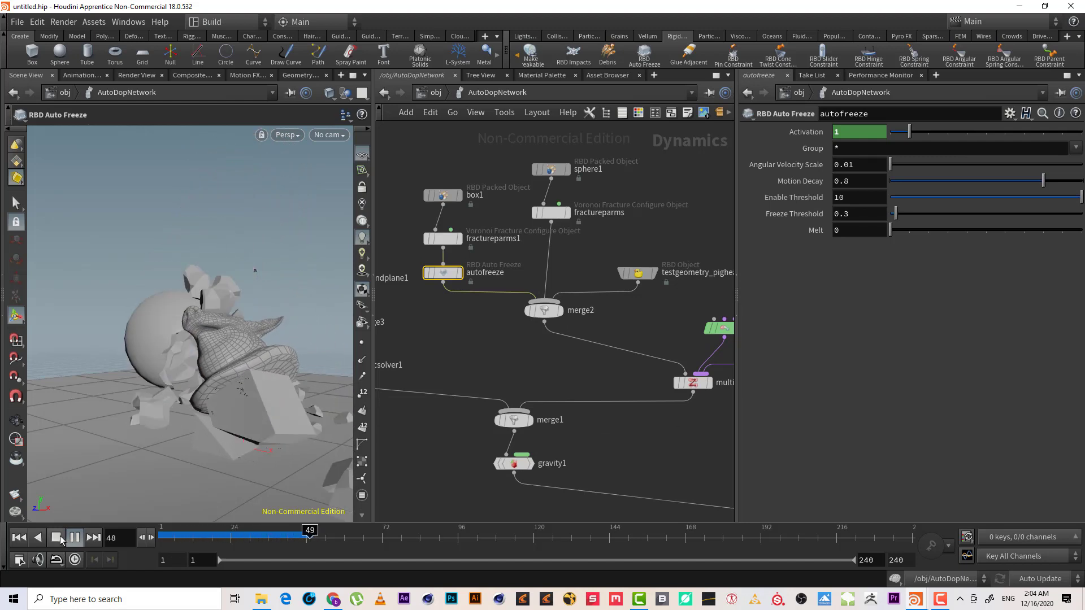
pyautogui.click(58, 539)
pyautogui.click(19, 538)
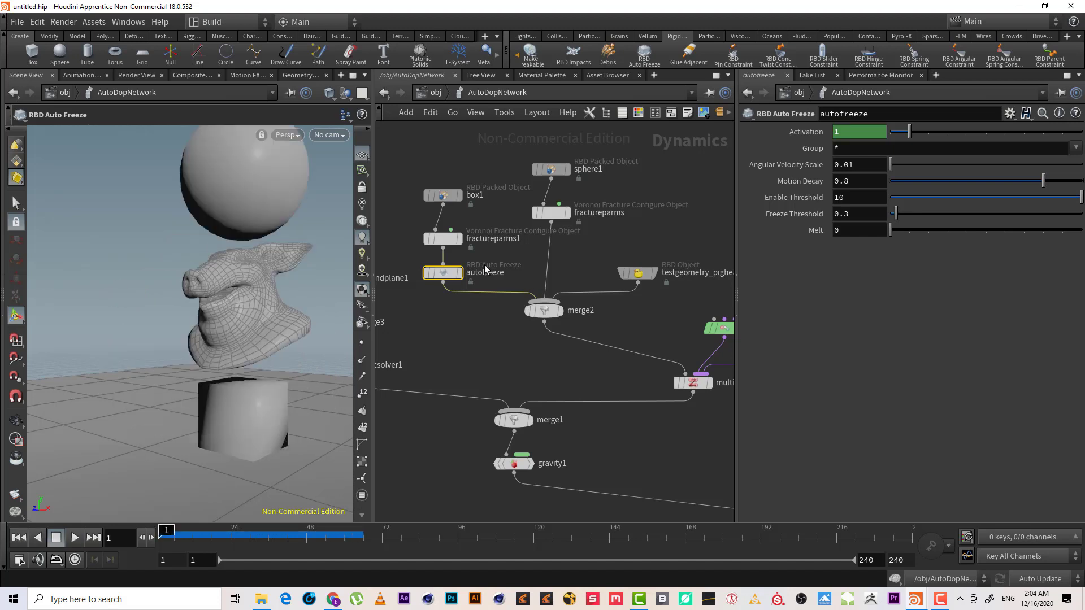
pyautogui.click(428, 273)
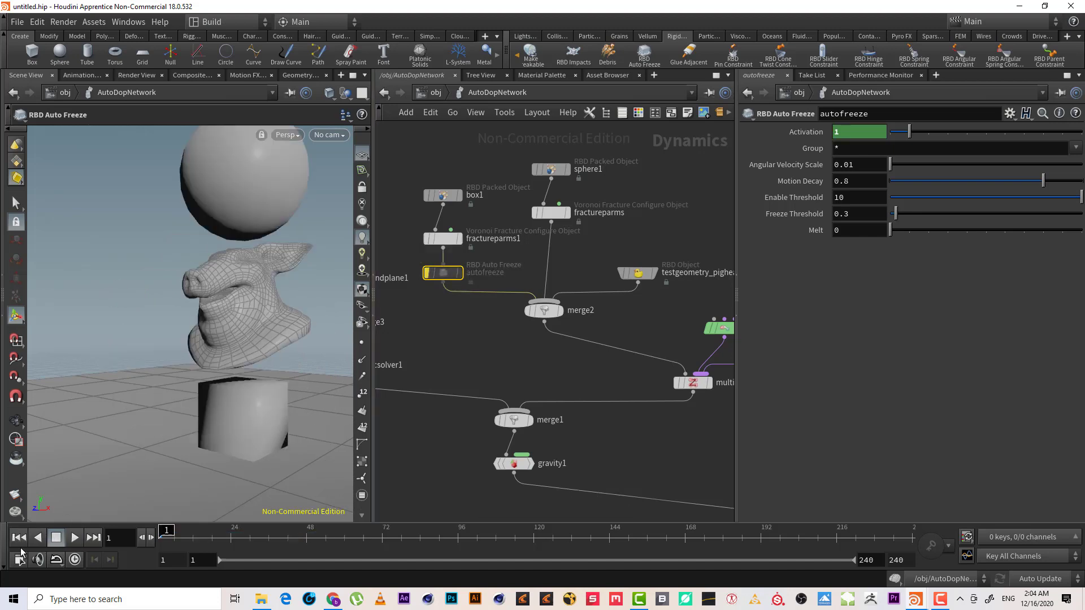
pyautogui.click(75, 538)
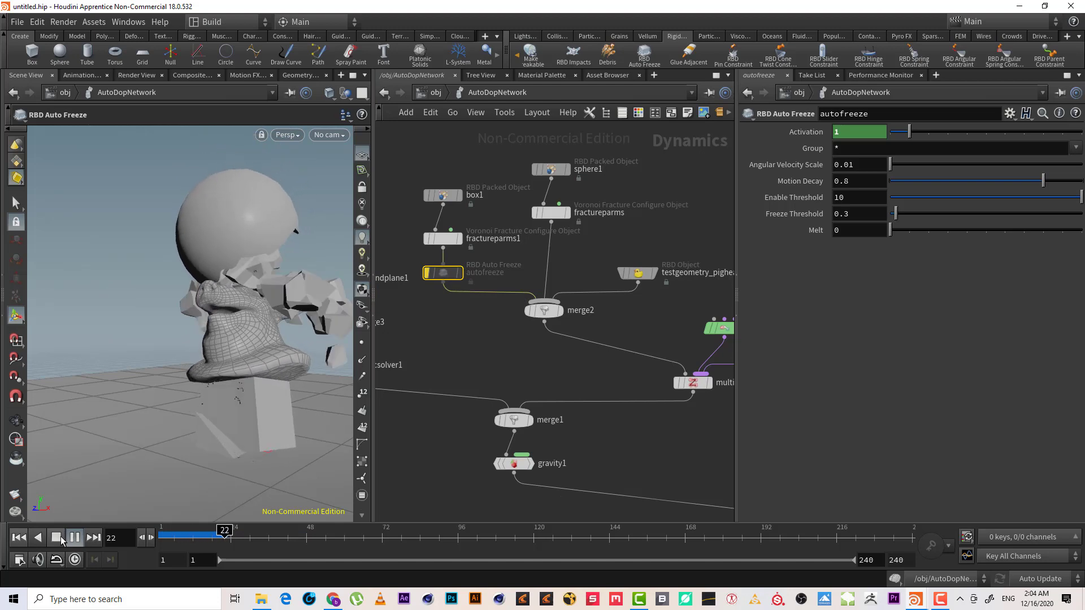
pyautogui.click(56, 537)
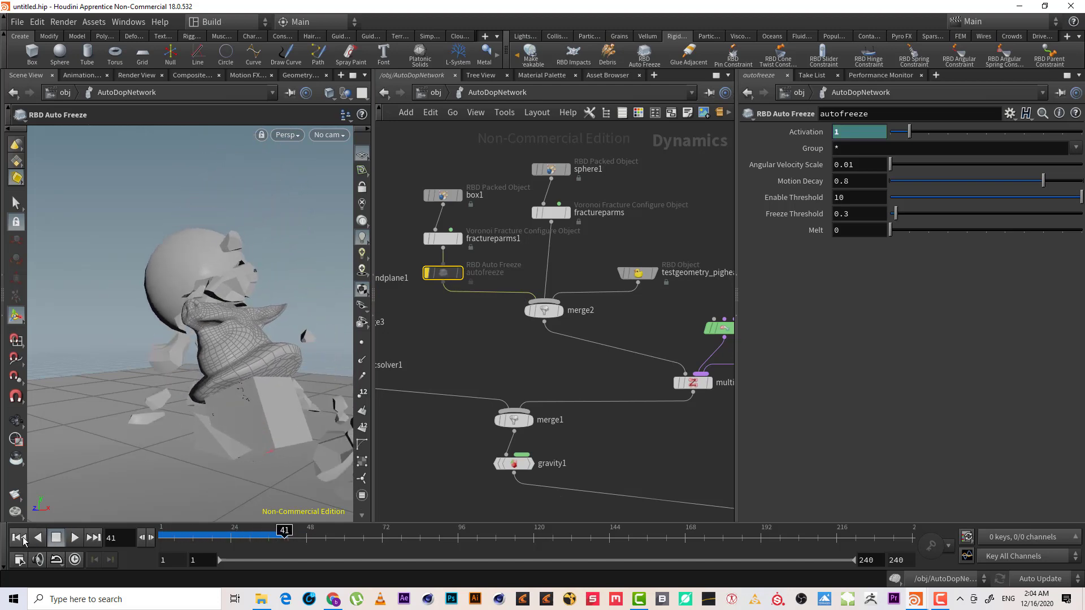
pyautogui.click(19, 538)
# Bypass fractureparms1, play the simulation to about frame 150, and rewind to the start.
pyautogui.click(444, 239)
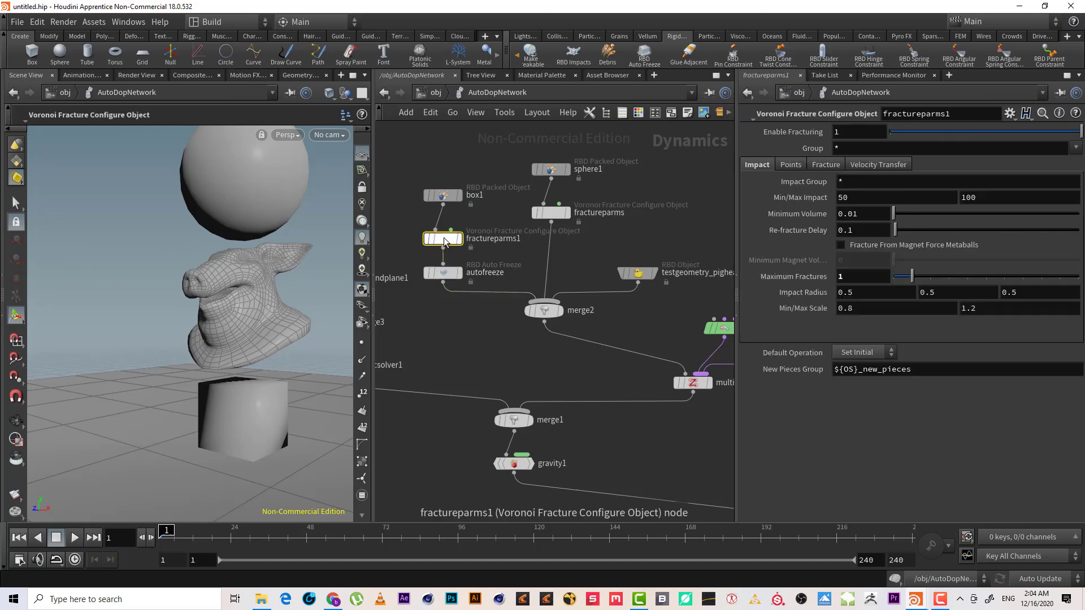
pyautogui.click(427, 238)
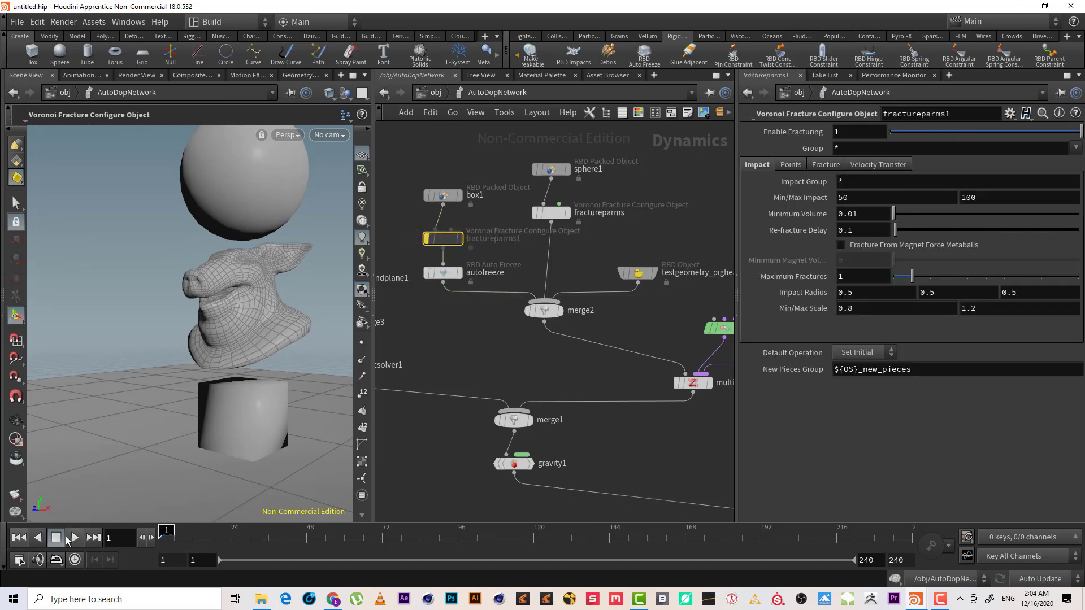
pyautogui.click(74, 538)
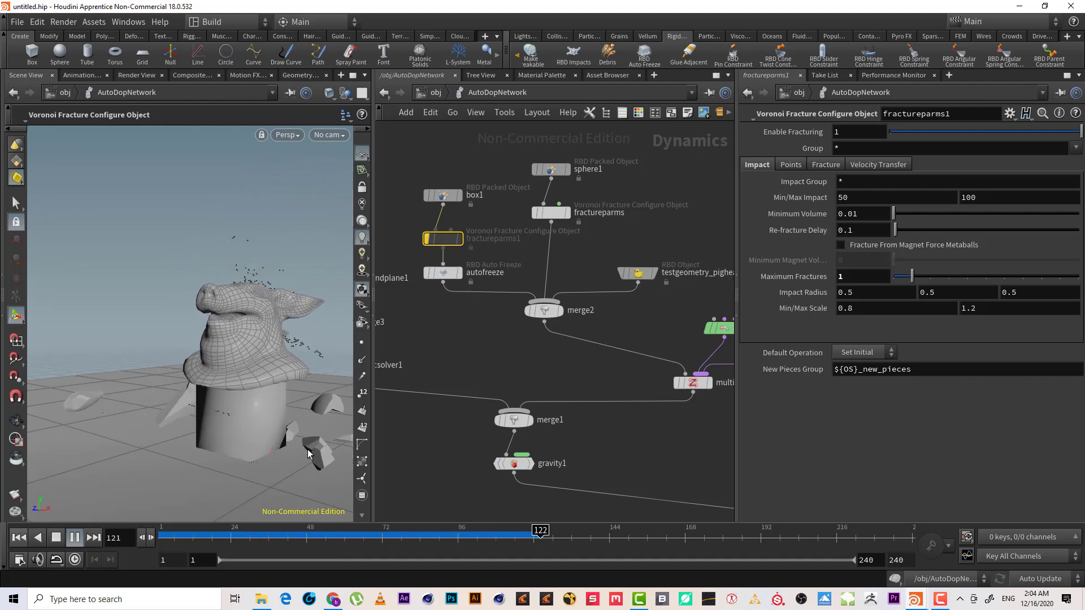
pyautogui.moveTo(303, 537); pyautogui.dragTo(144, 535)
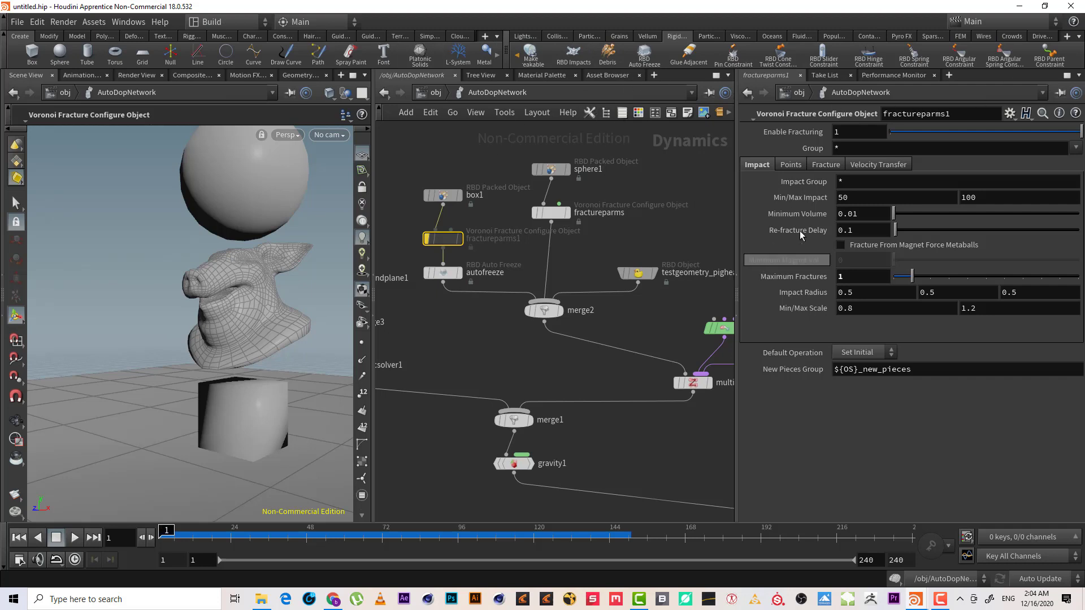
pyautogui.click(519, 57)
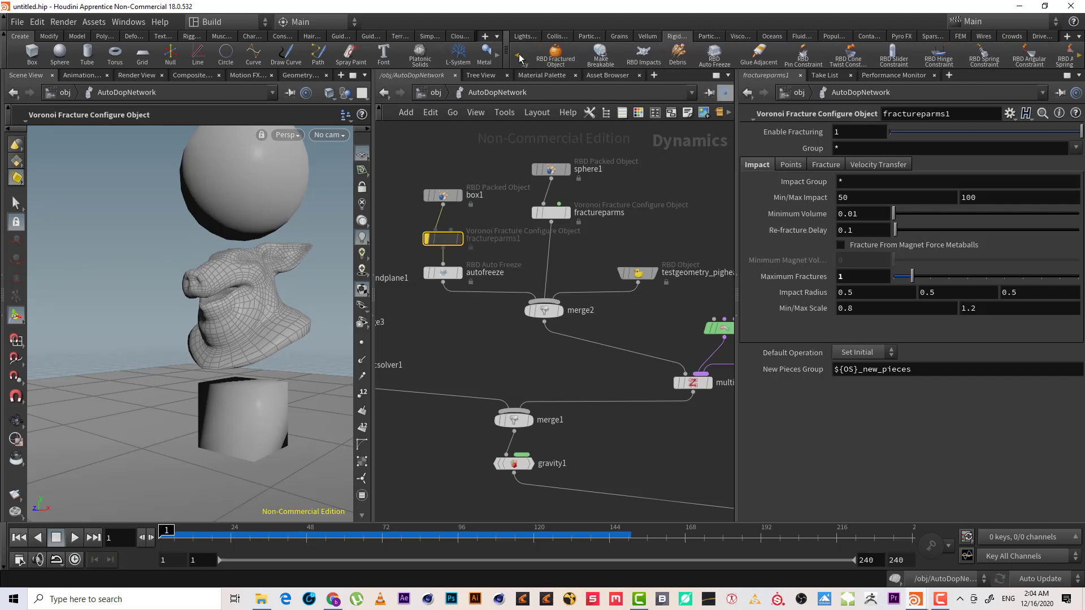
pyautogui.click(520, 58)
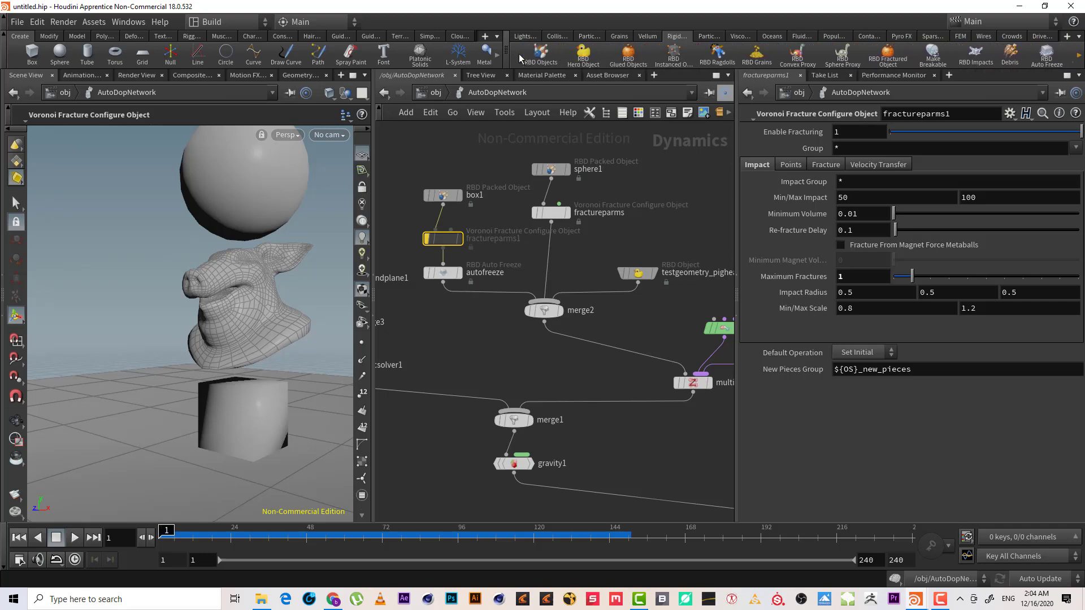